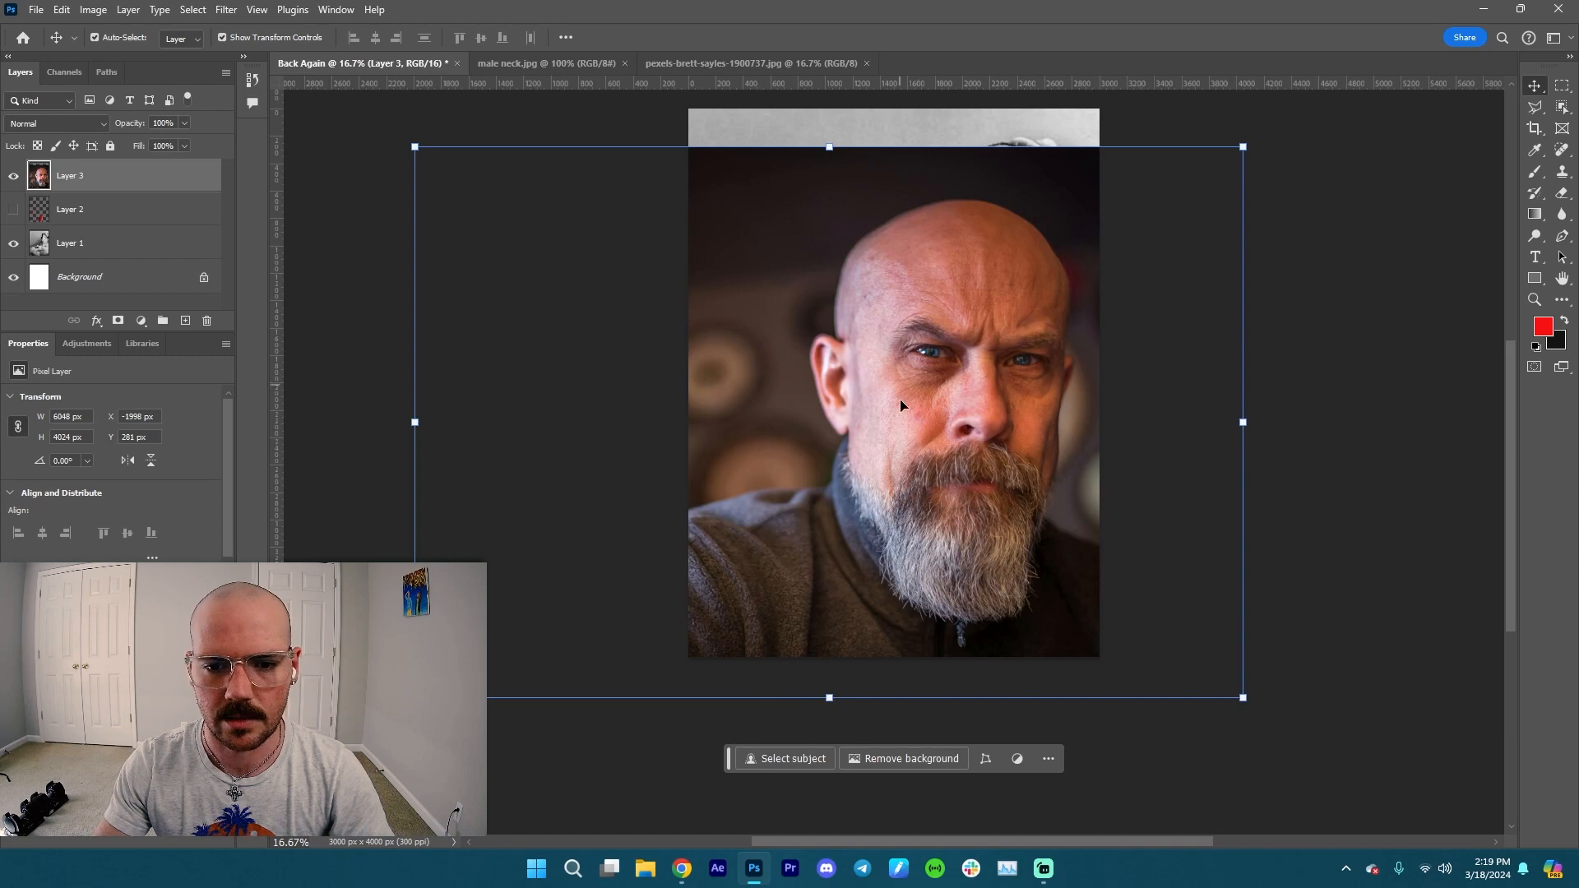
- Position the bearded man's portrait on the canvas and mask out the background around him using an Object Selection
drag(901, 404, 857, 372)
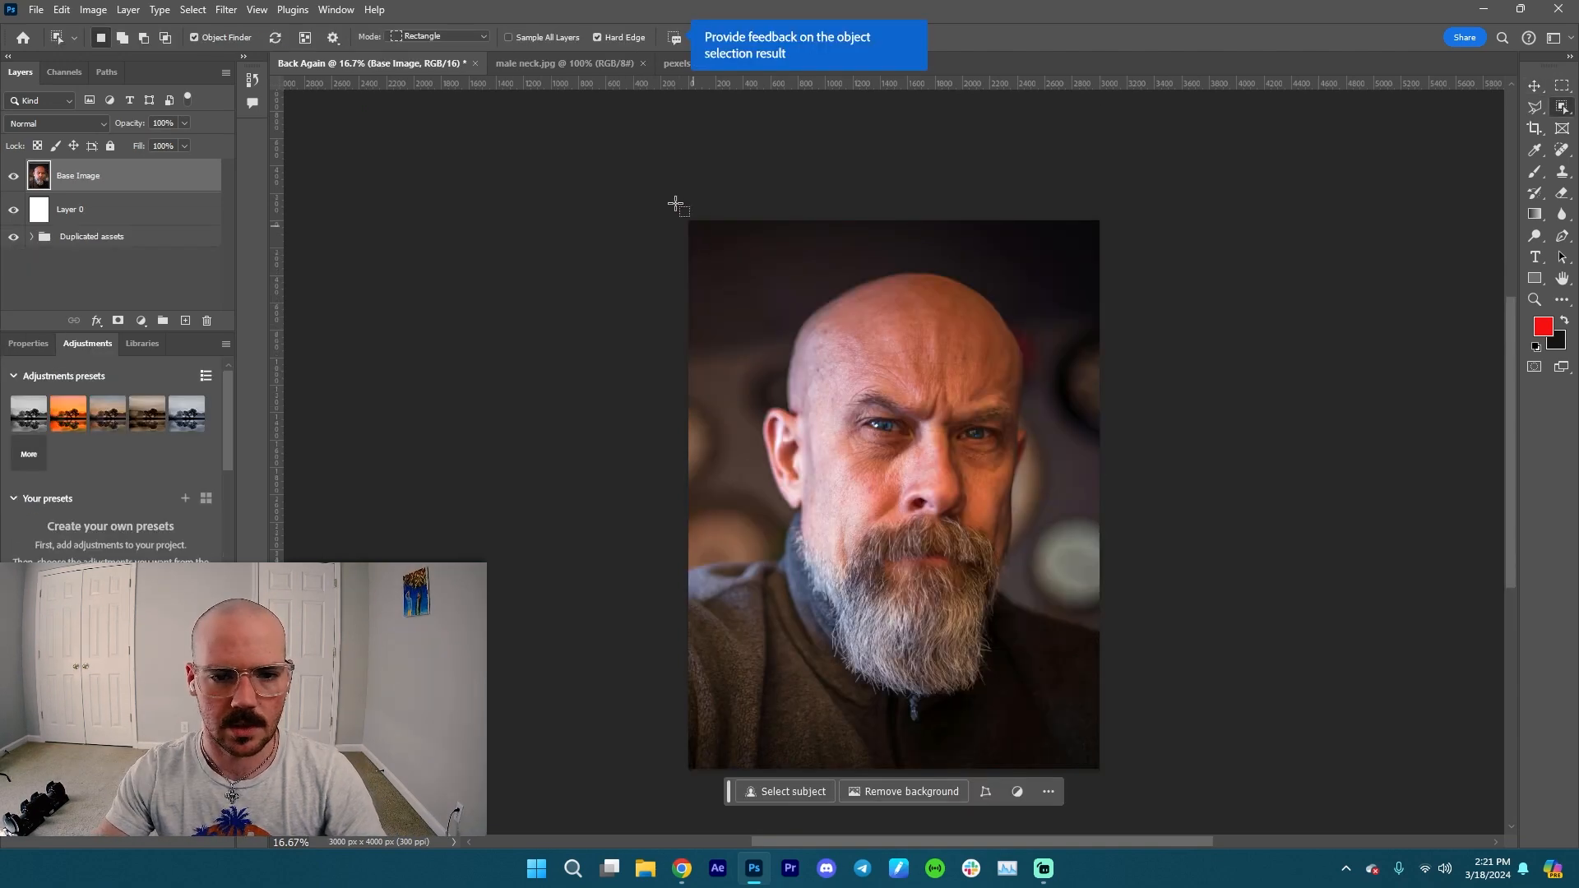
drag(674, 205, 1371, 791)
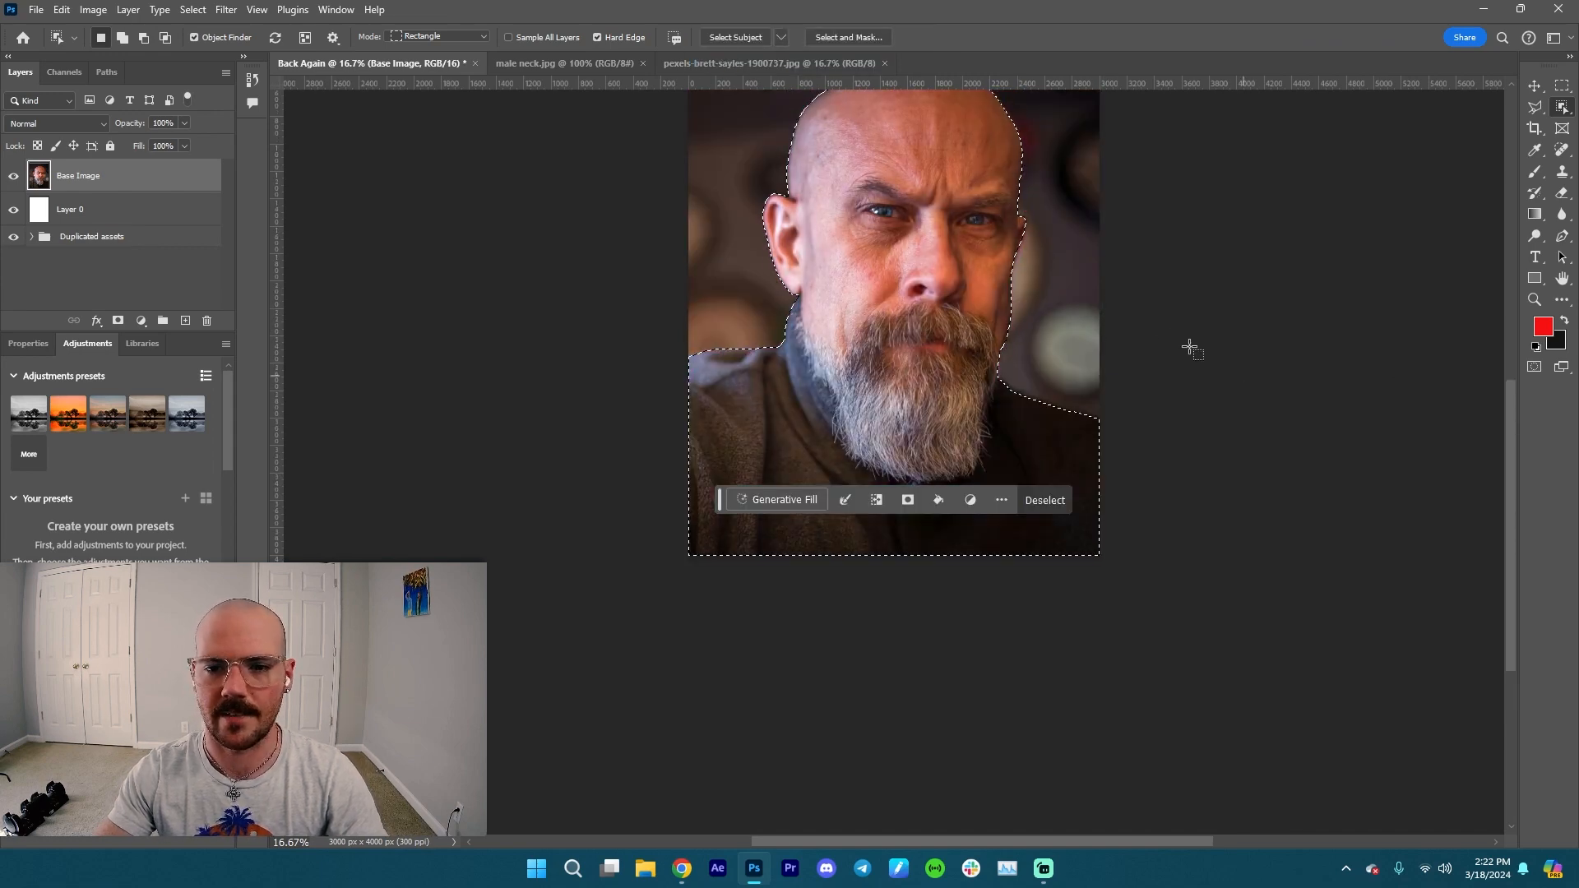
drag(918, 428, 826, 607)
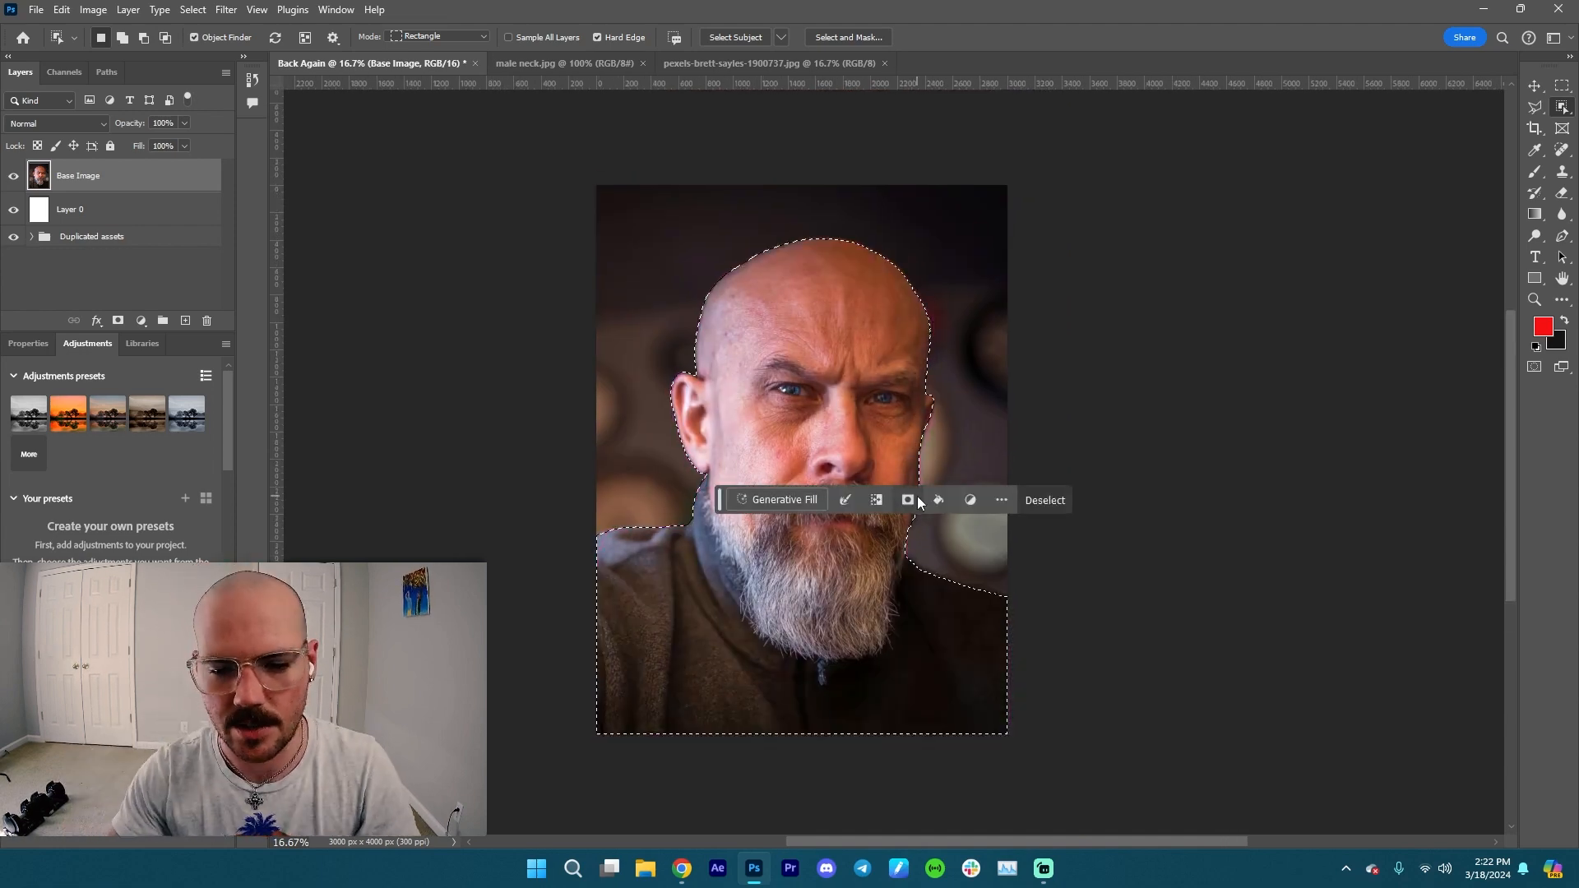
click(907, 499)
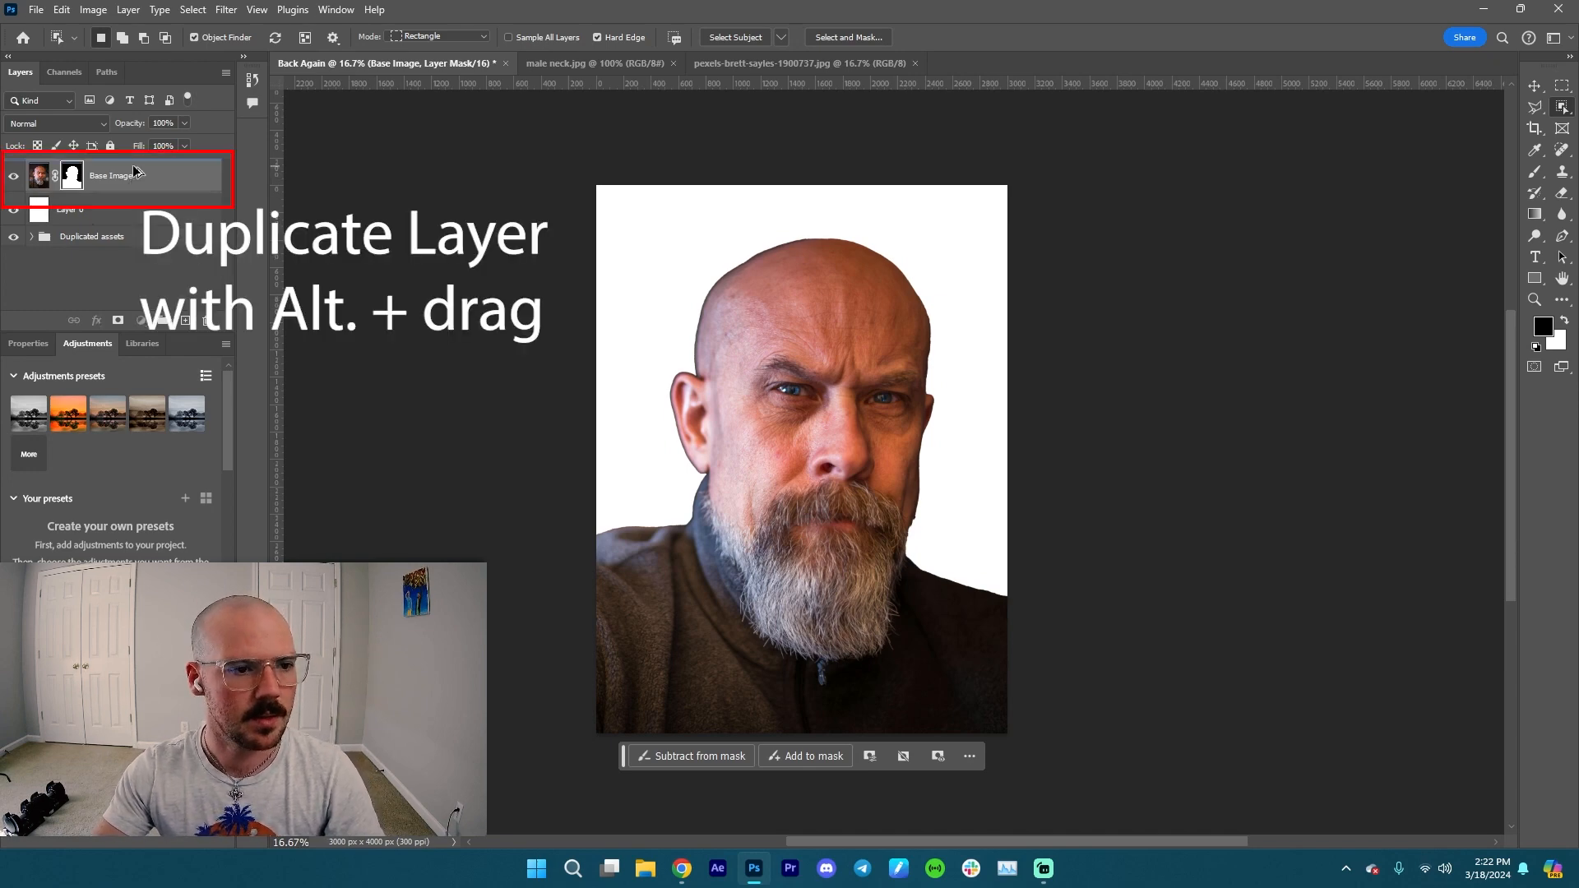
- Duplicate the masked Base Image layer with its mask inverted and place the copy beneath the original
drag(131, 184, 132, 174)
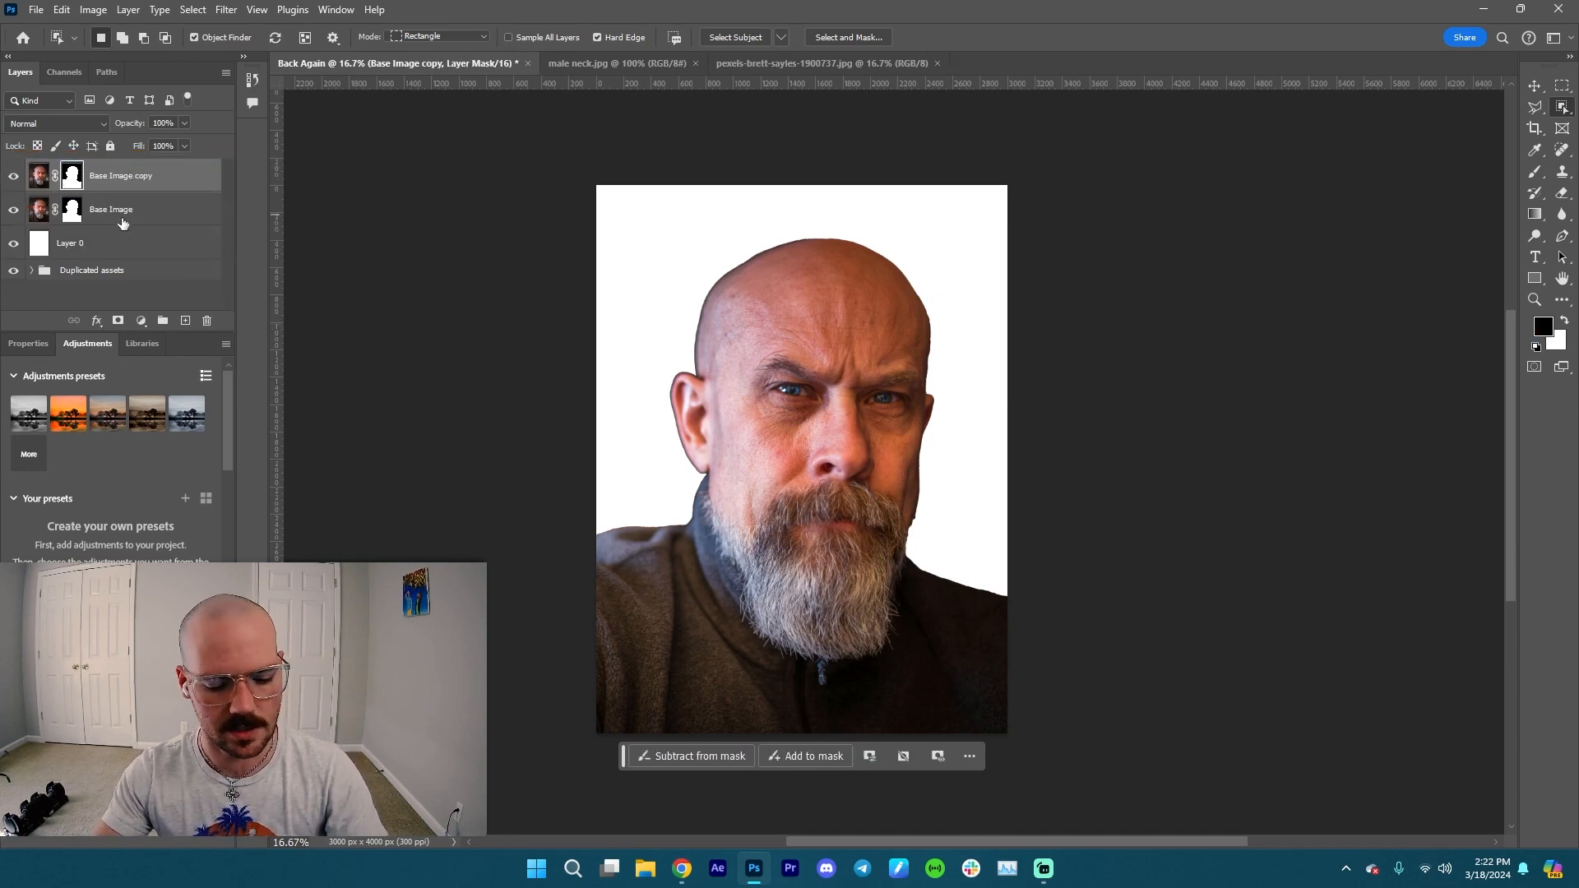
key(ctrl+i)
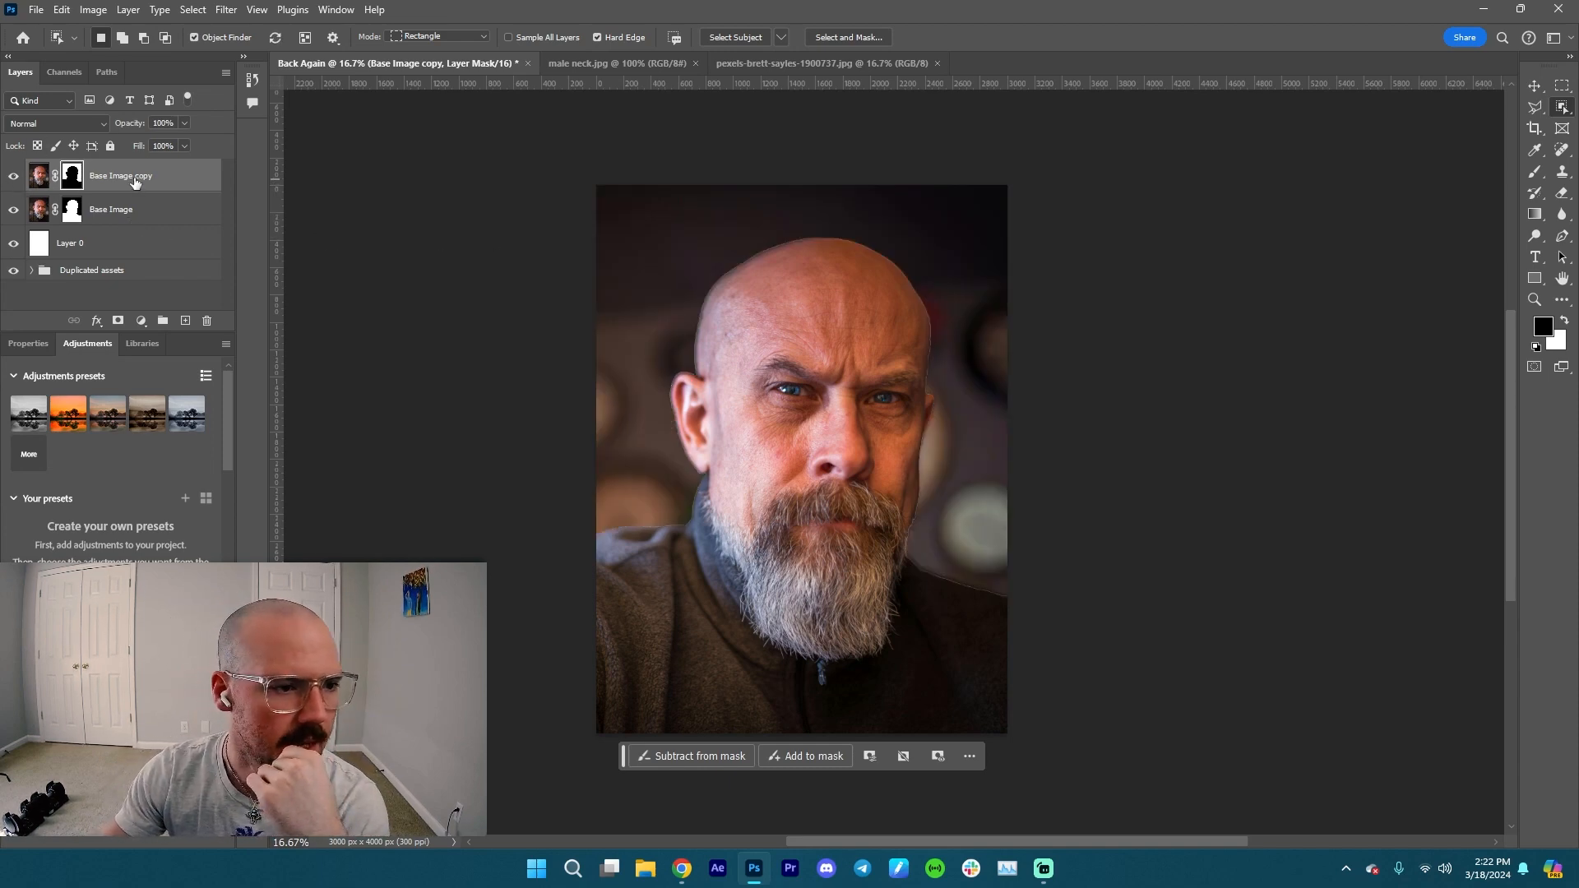
drag(136, 181, 109, 213)
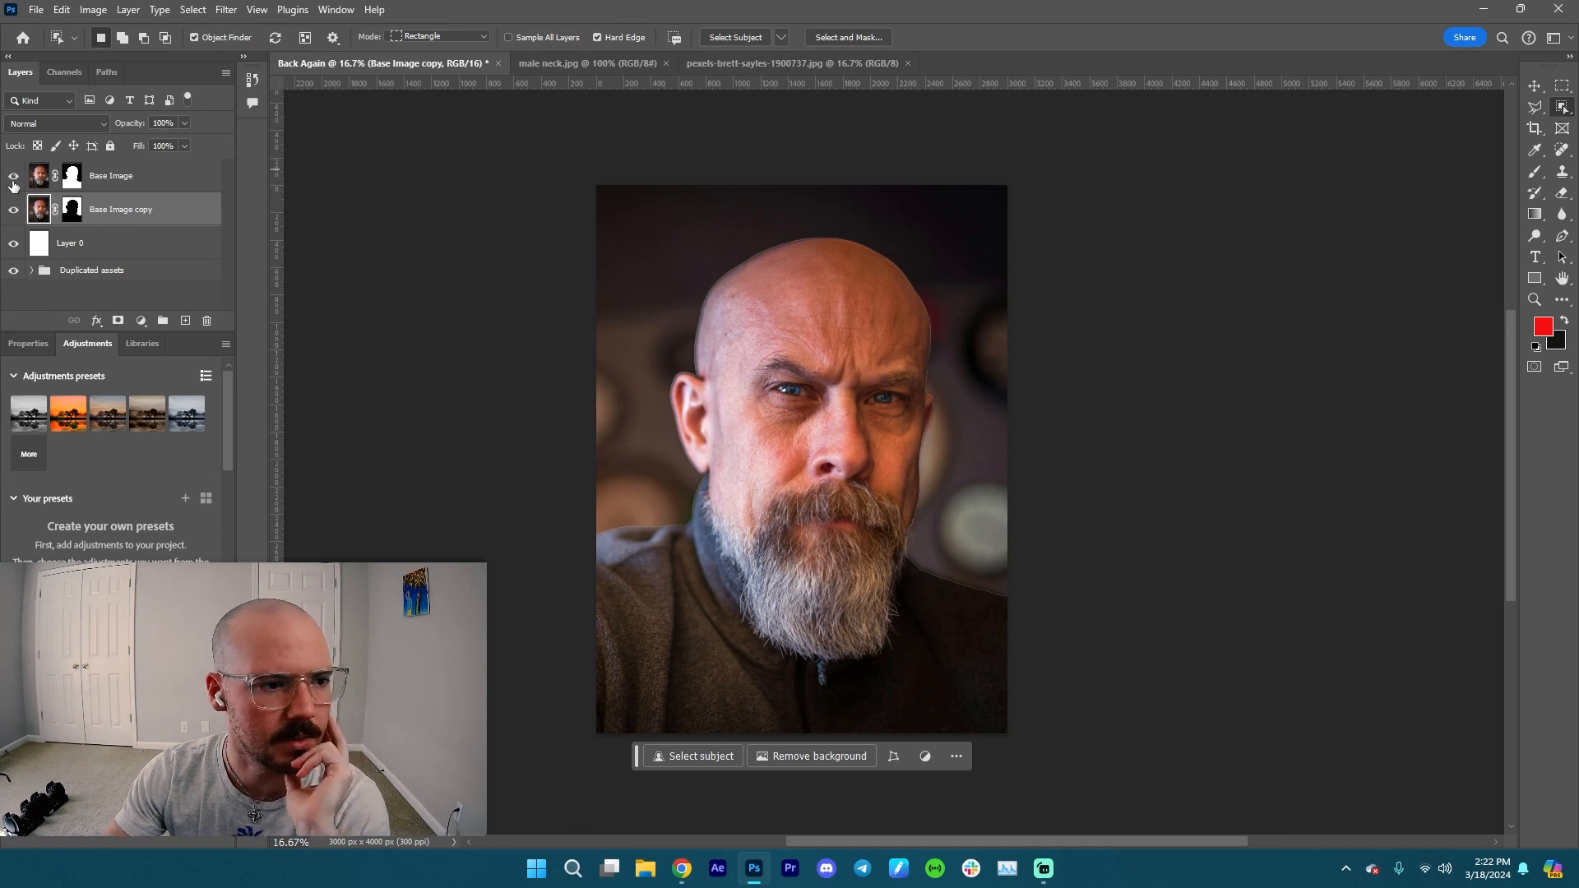
- Check the Base Image copy by toggling its visibility, and hide the Base Image layer
click(14, 211)
click(13, 211)
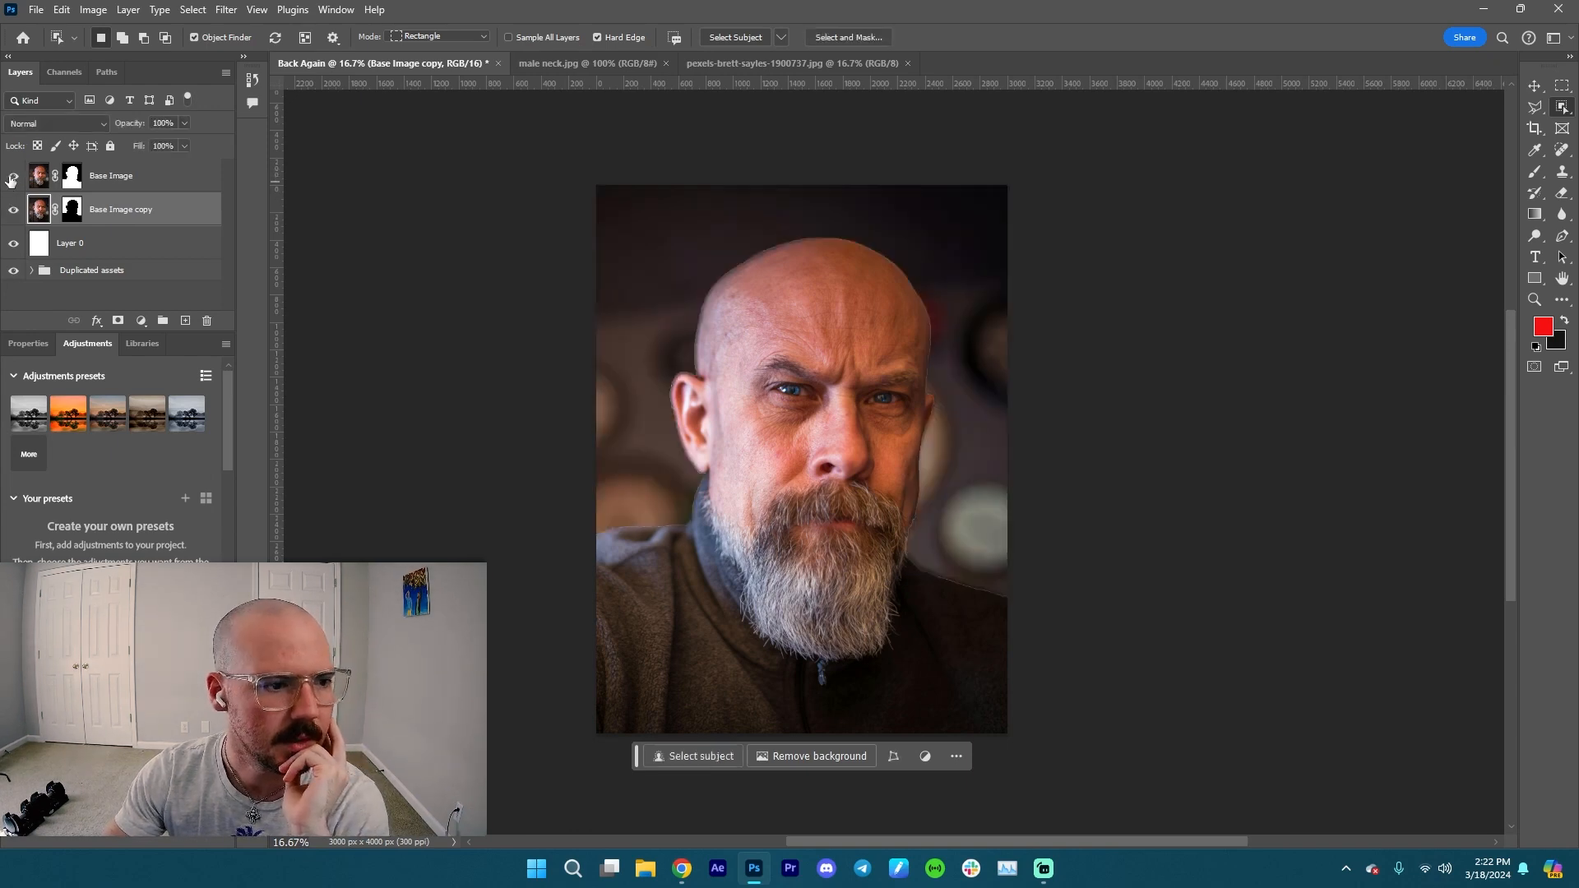
click(13, 176)
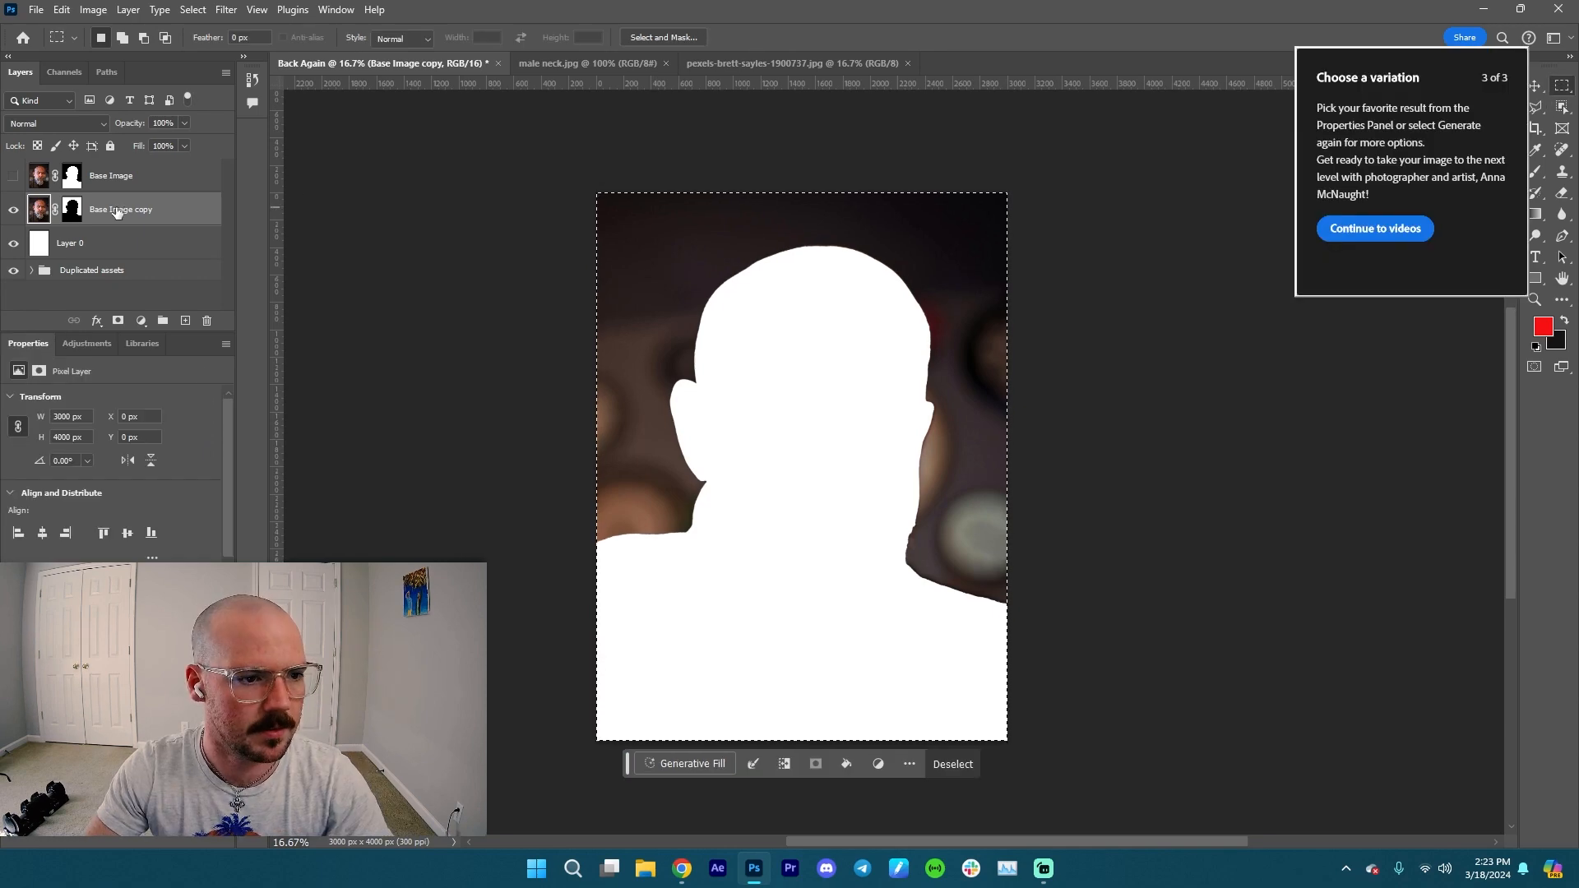
- Rename the Base Image copy layer as Background
double_click(117, 211)
text(Back)
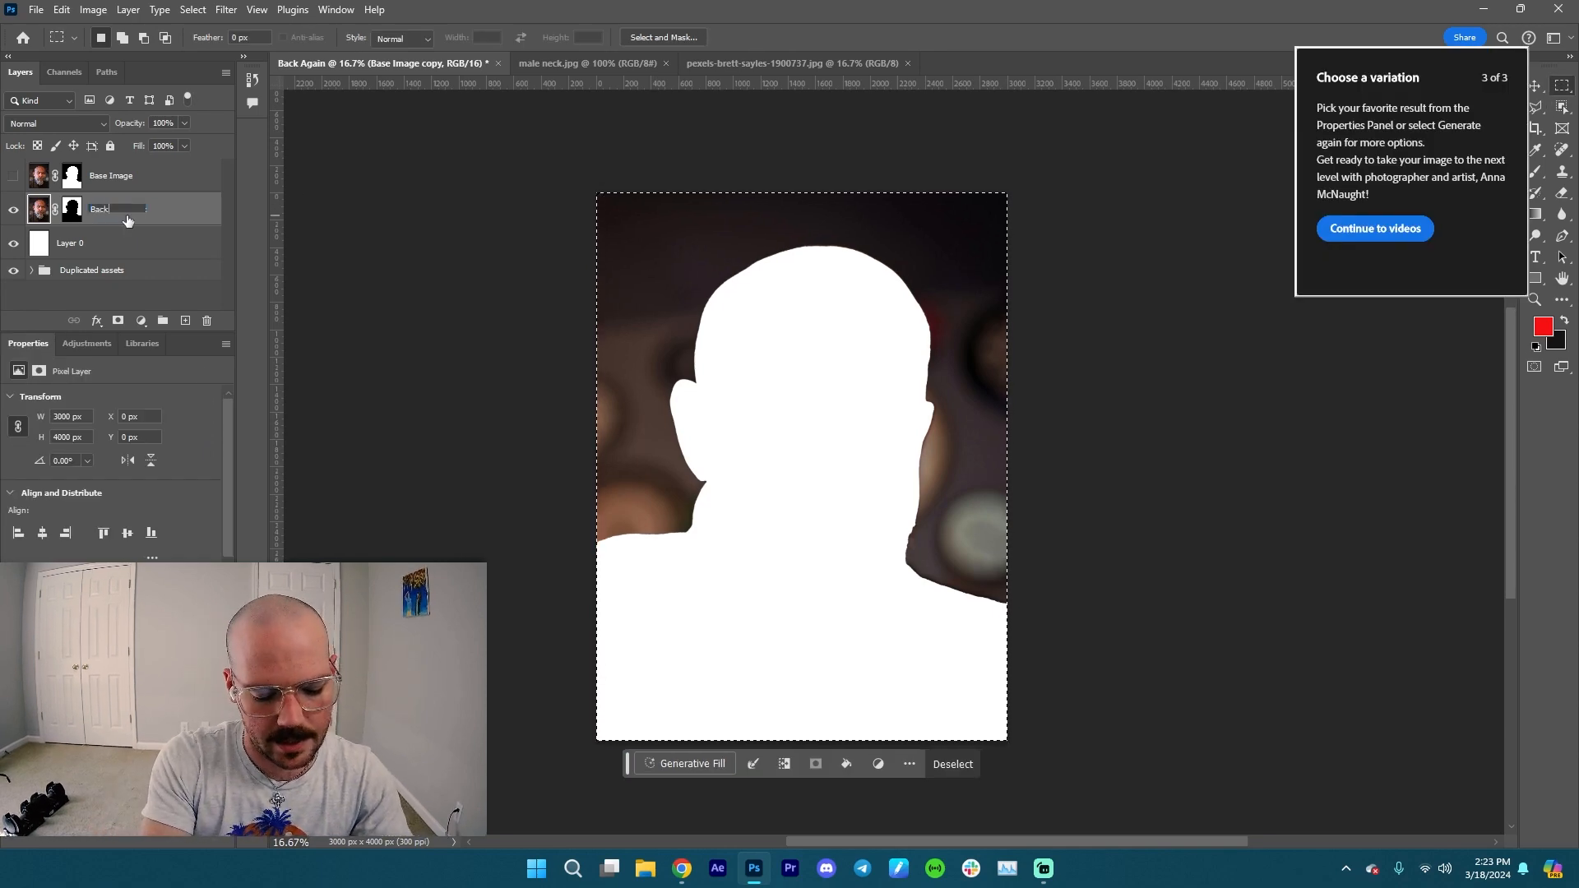
text(ground)
key(Return)
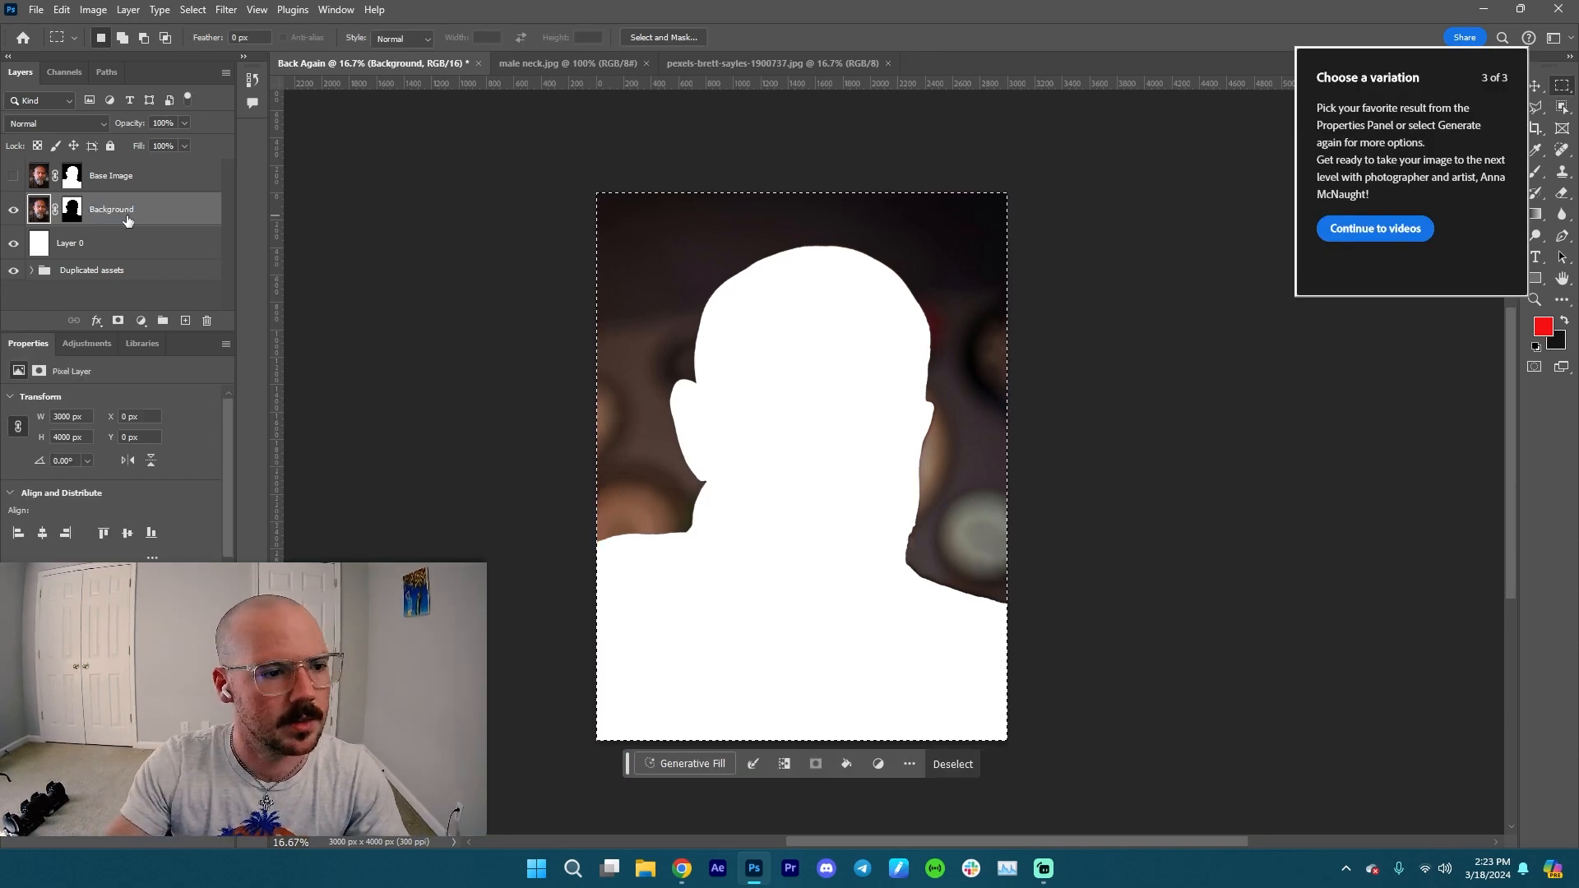
- Rename the hidden Base Image layer as Dude
click(111, 174)
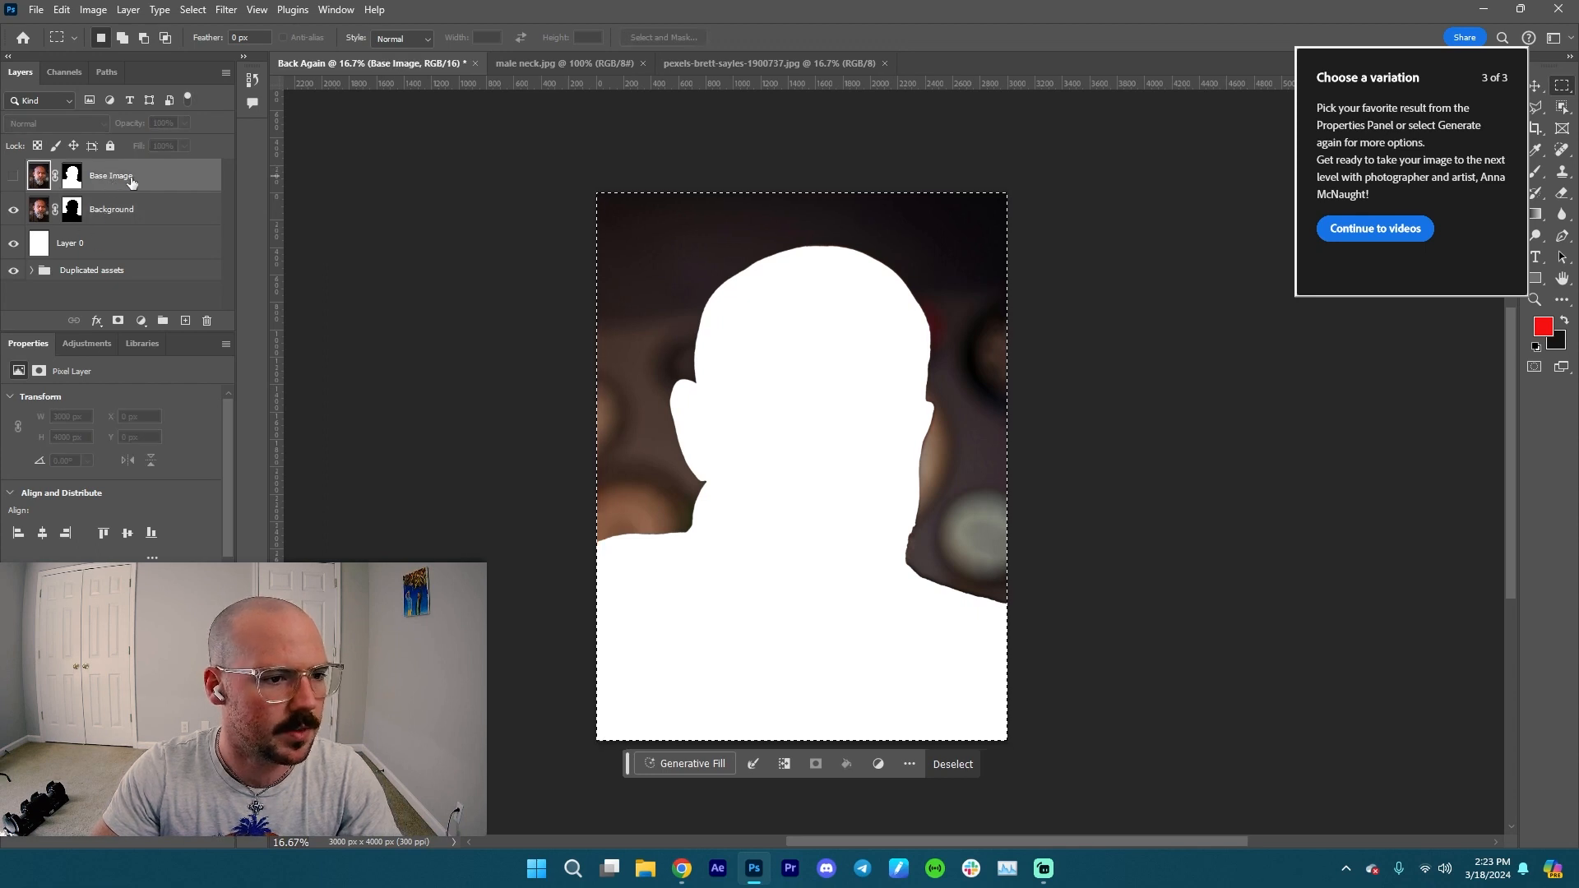
double_click(118, 177)
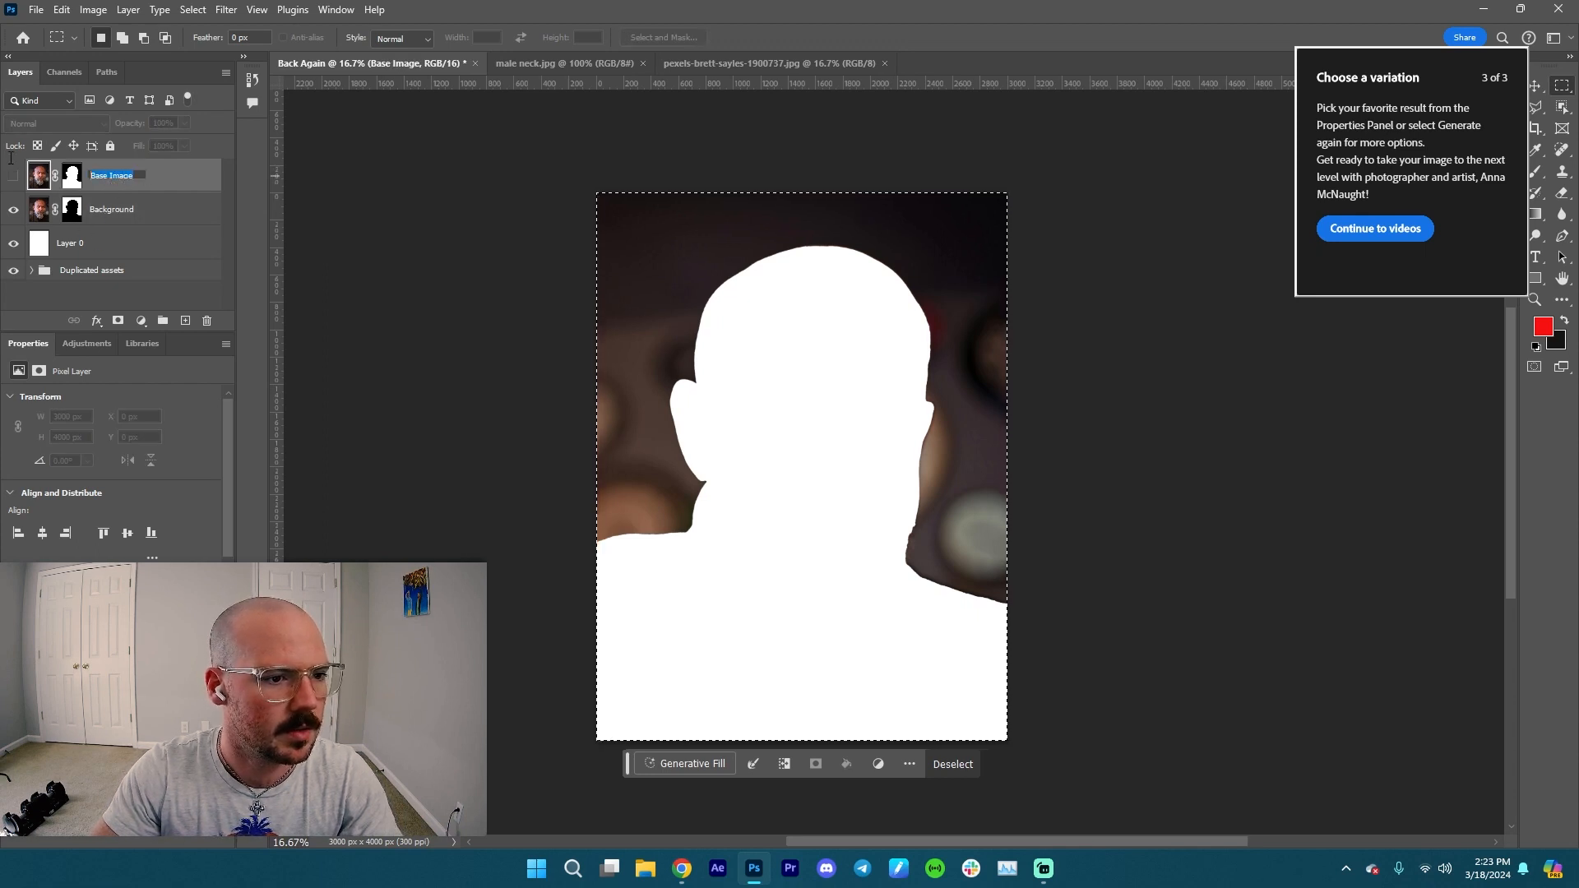
text(Dude)
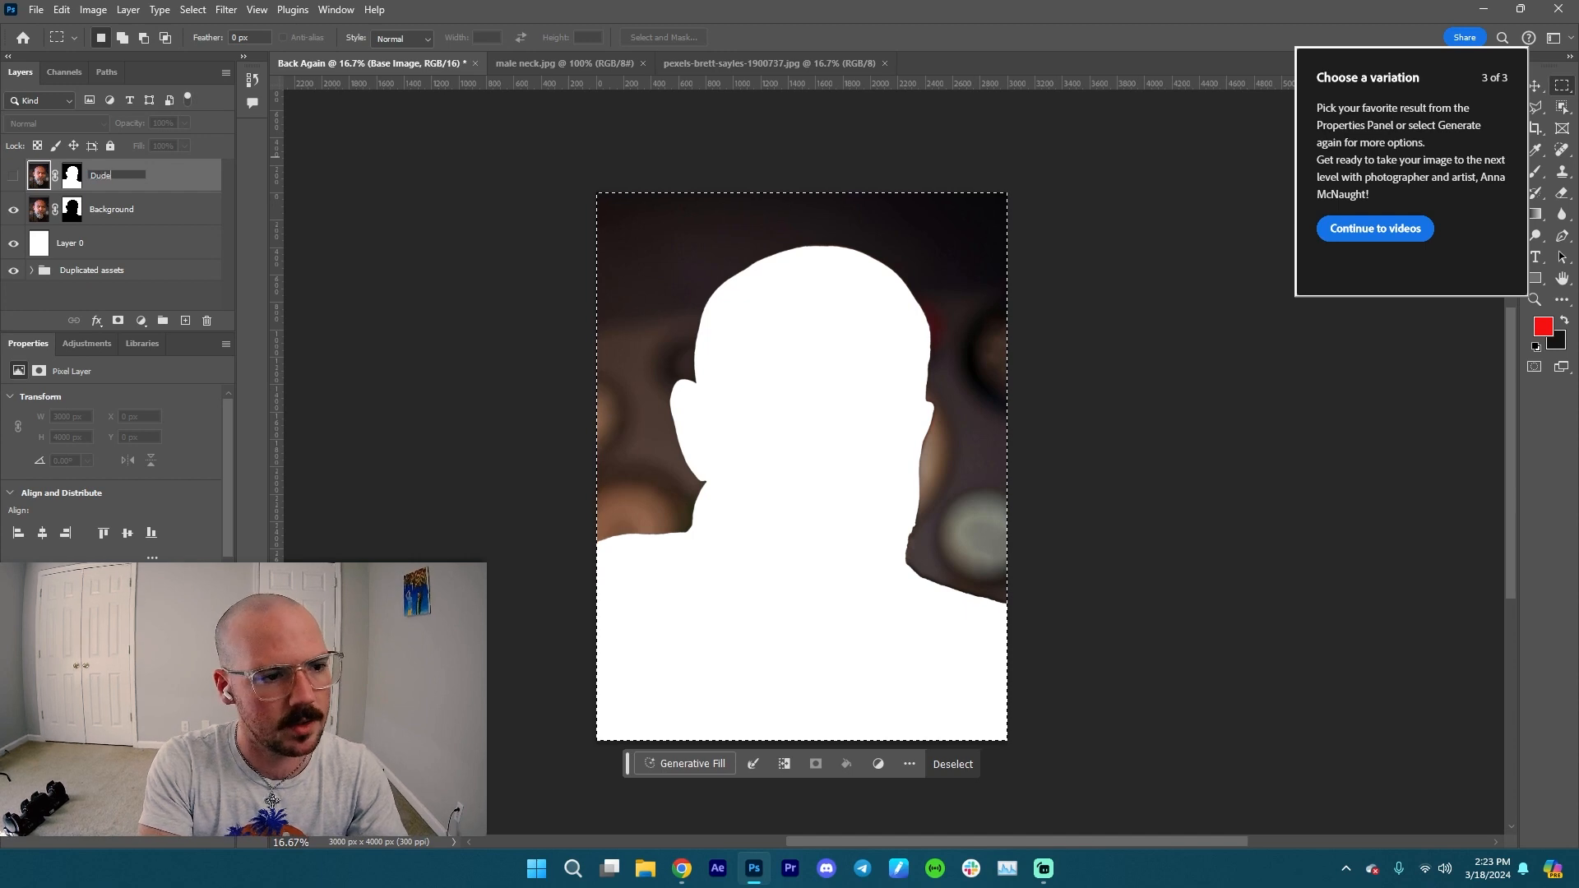
key(Return)
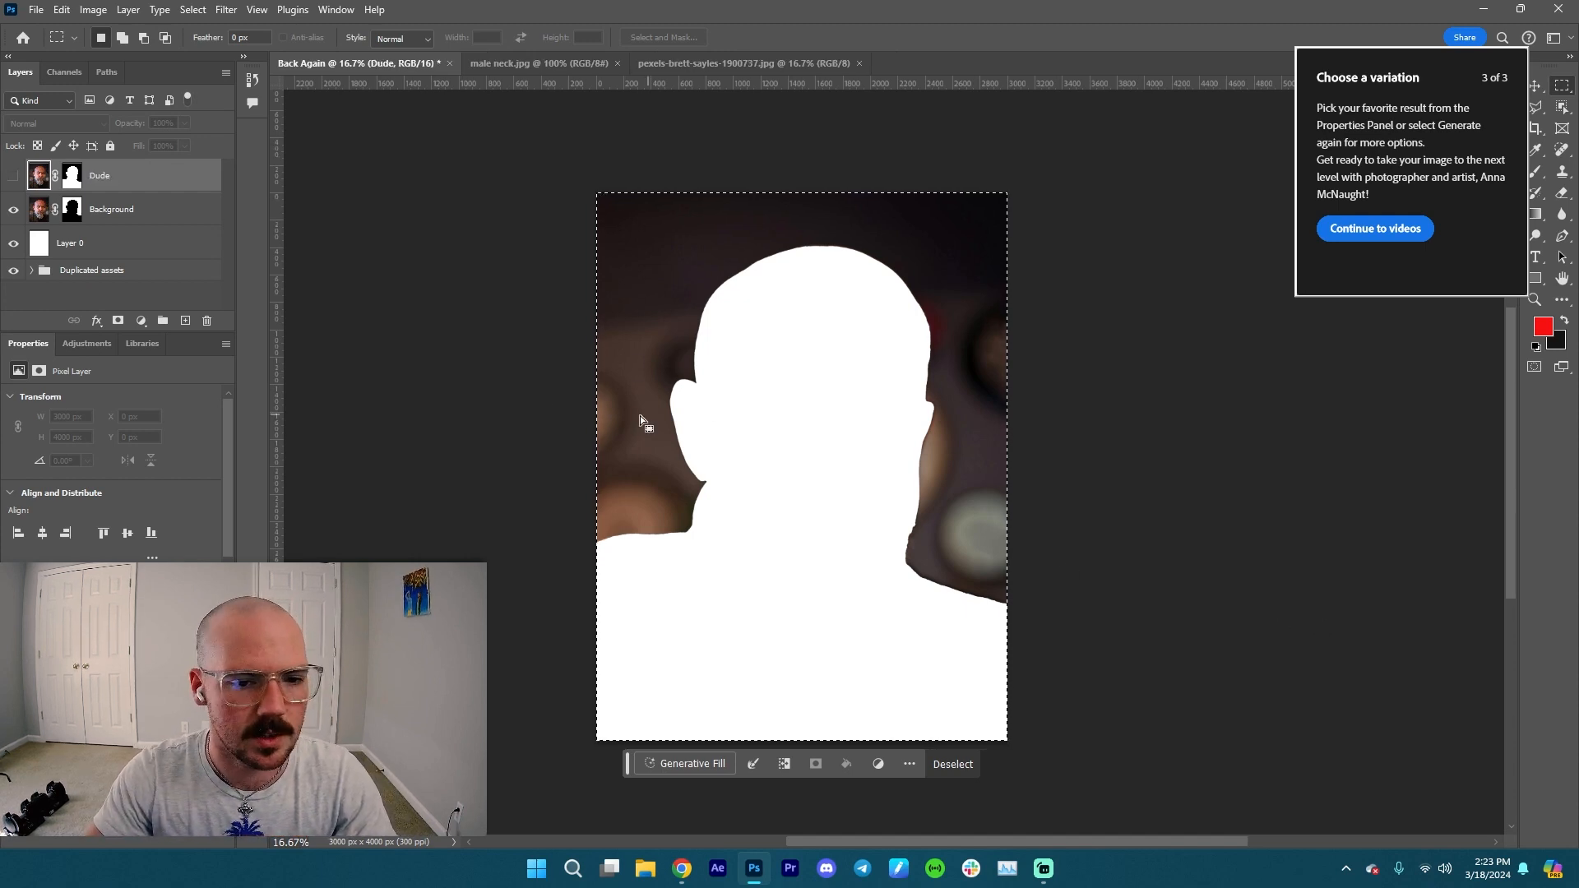
- Clear the canvas selection and draw a rough freehand Lasso selection across the white silhouette
key(ctrl+d)
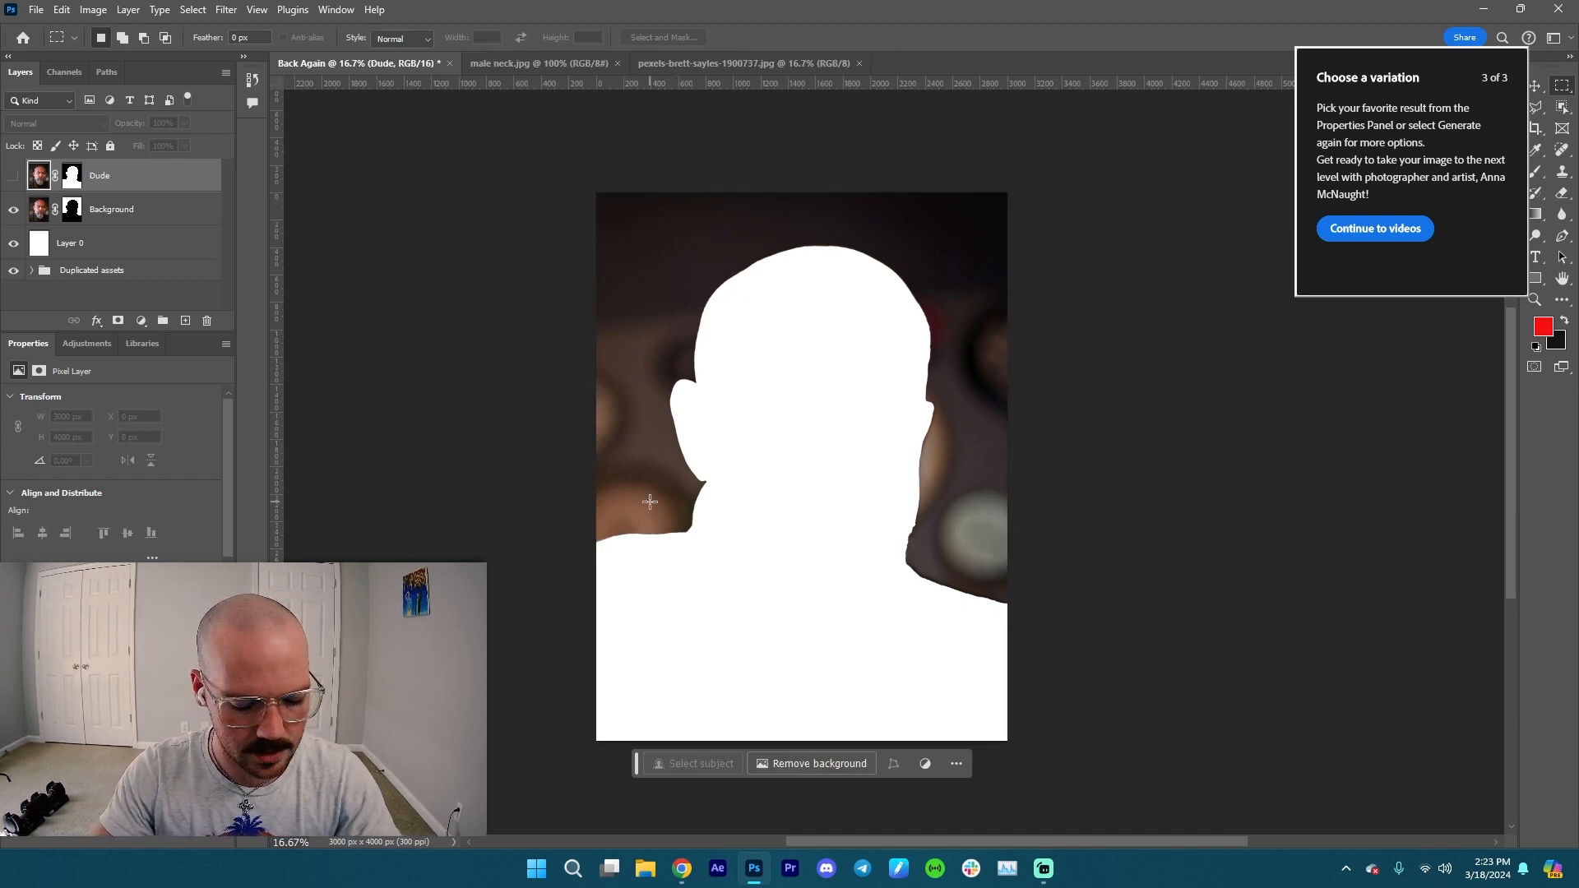
key(l)
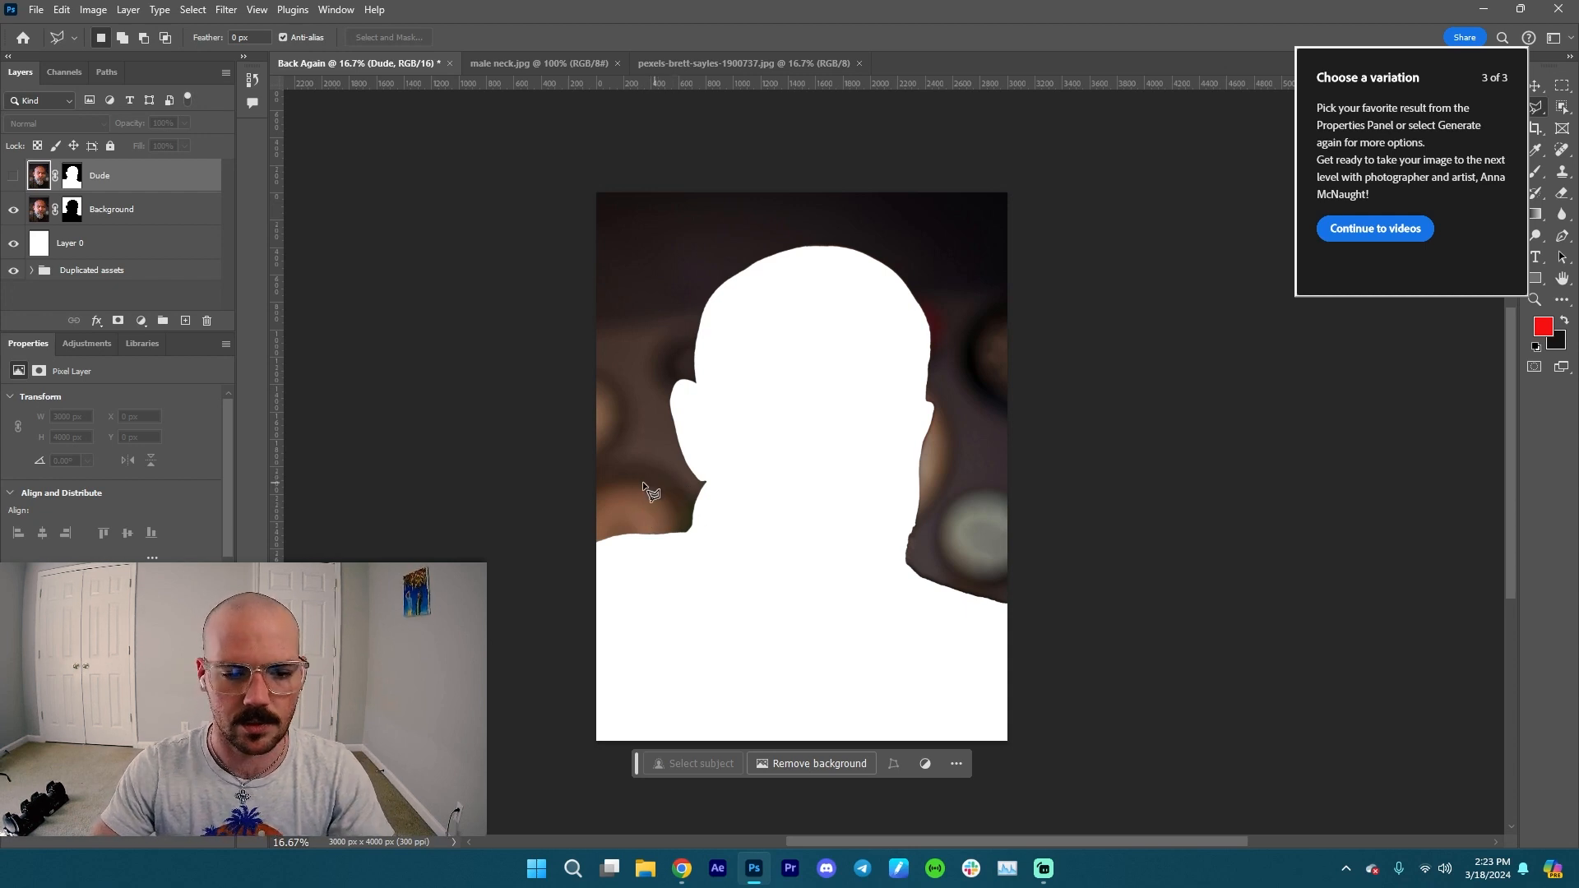
key(shift+l)
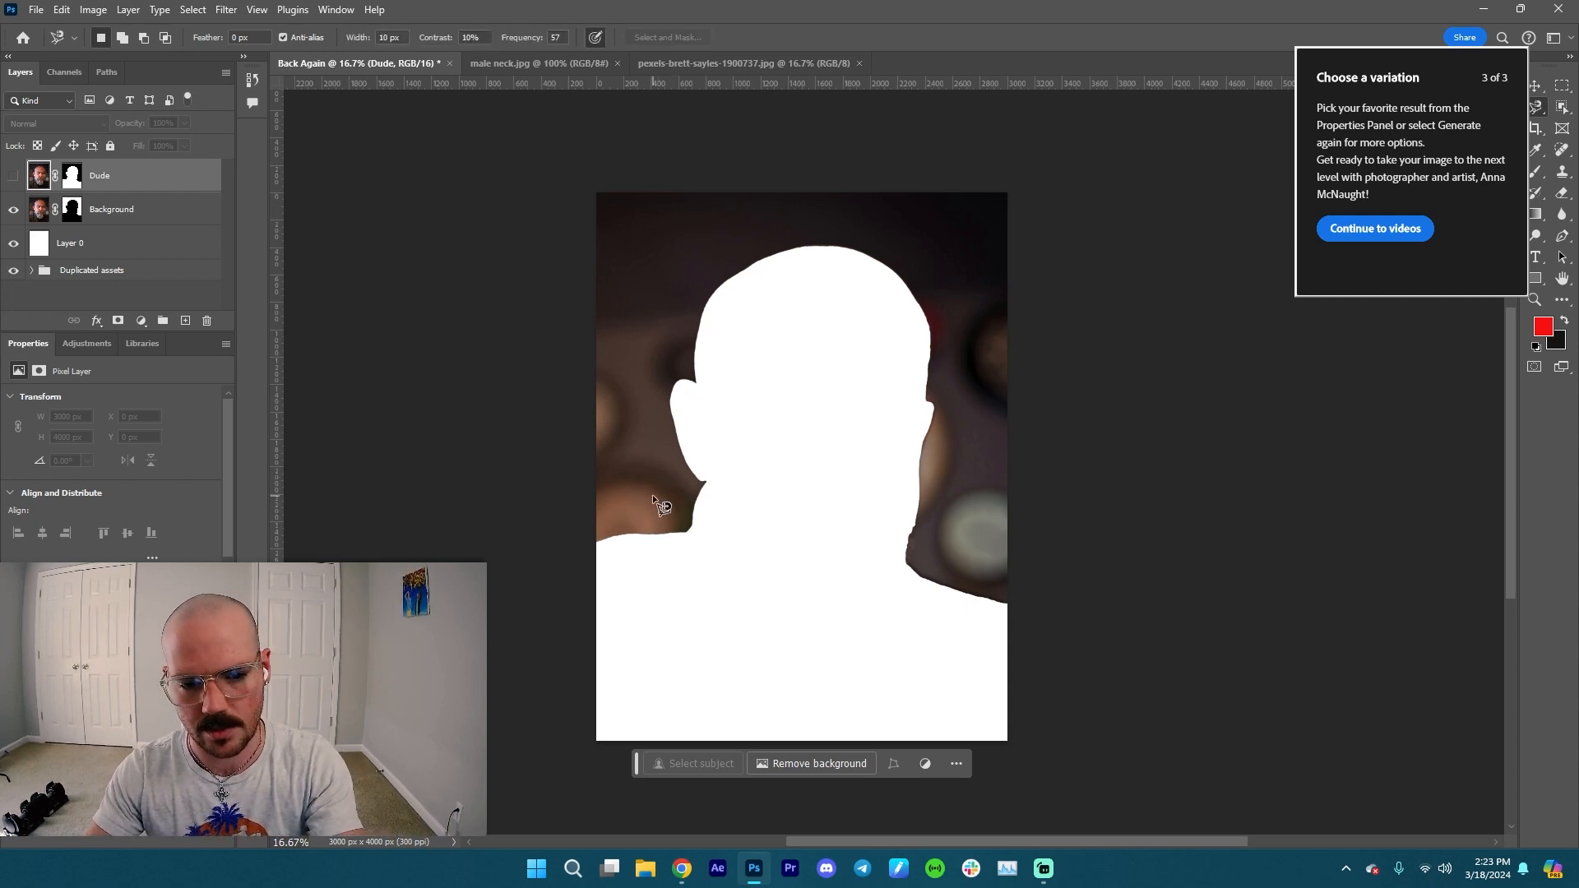
mouse_move(724, 534)
mouse_down()
mouse_move(831, 257)
mouse_move(936, 589)
mouse_up()
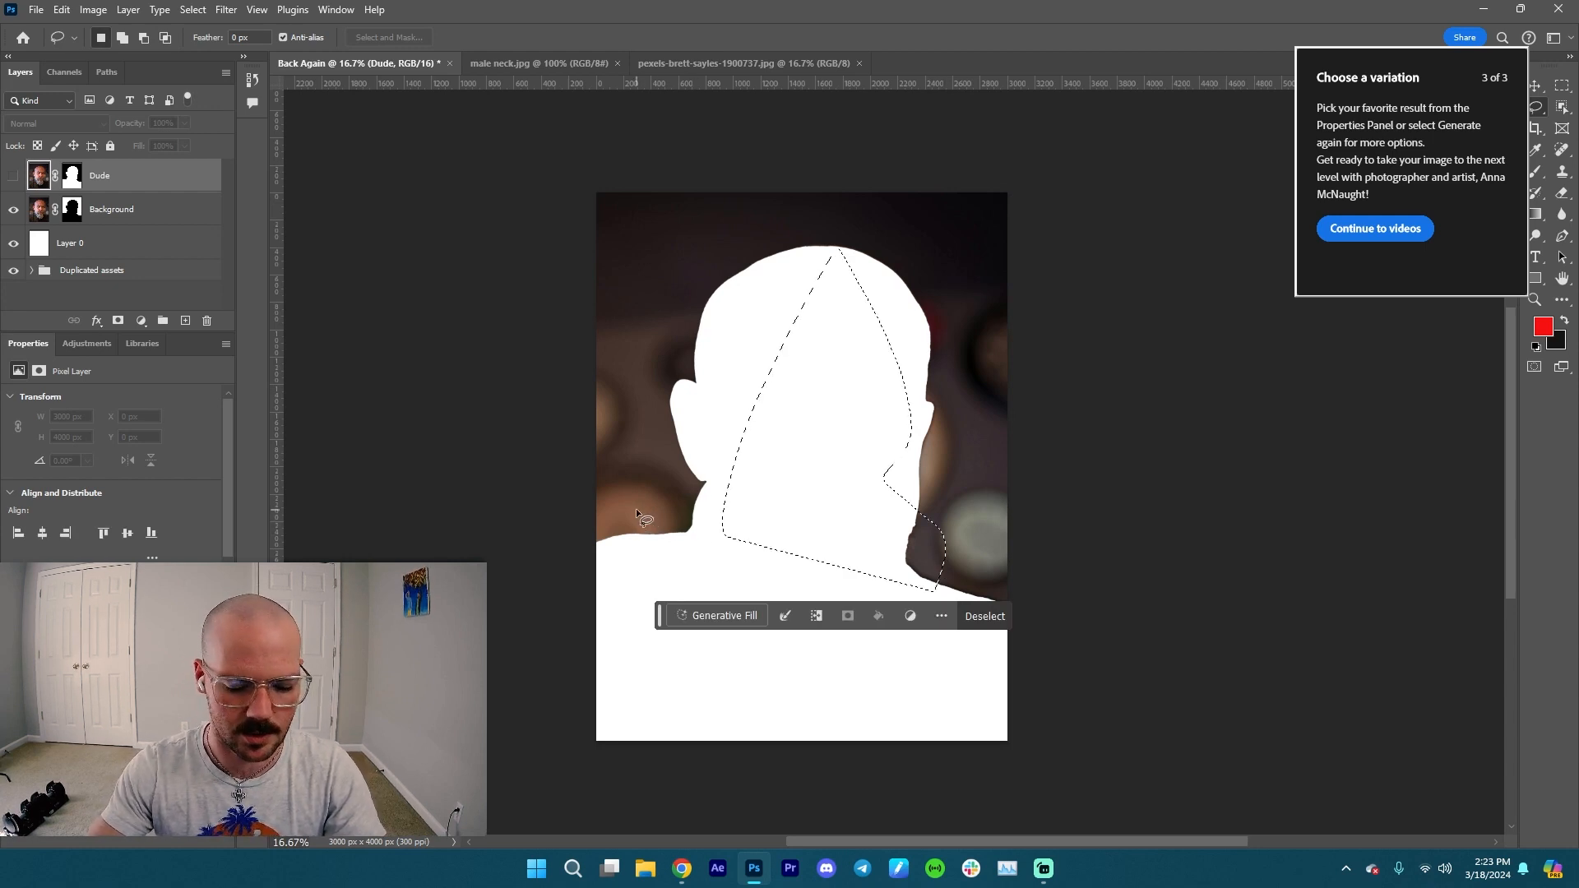
- Draw a Polygonal Lasso selection around the ear side of the white silhouette, from above the head to the shoulder
key(shift+l)
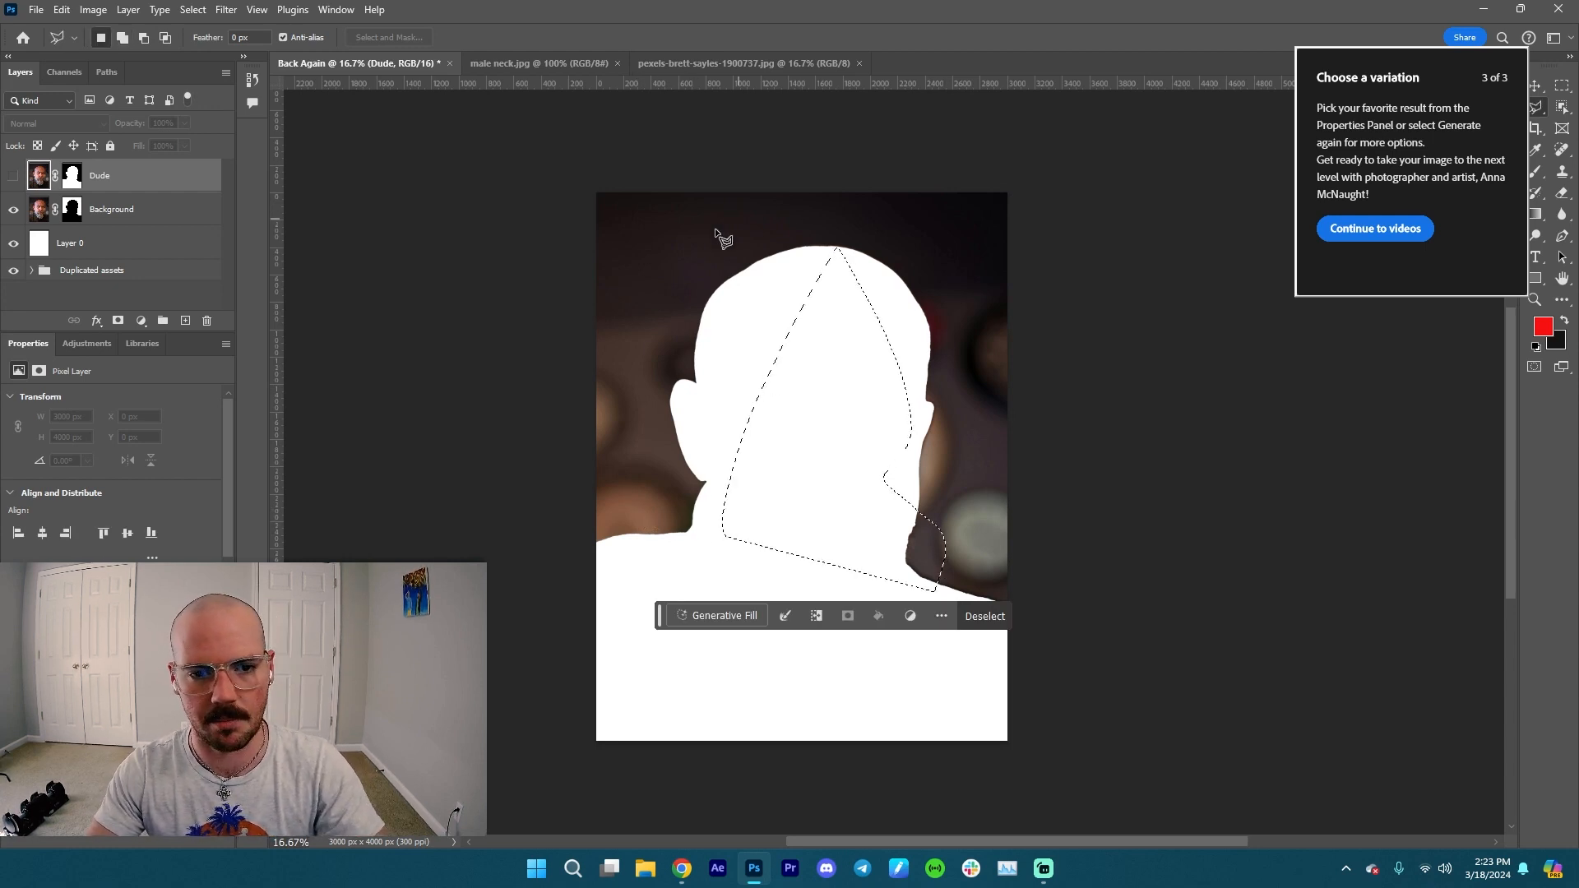
click(715, 229)
click(624, 481)
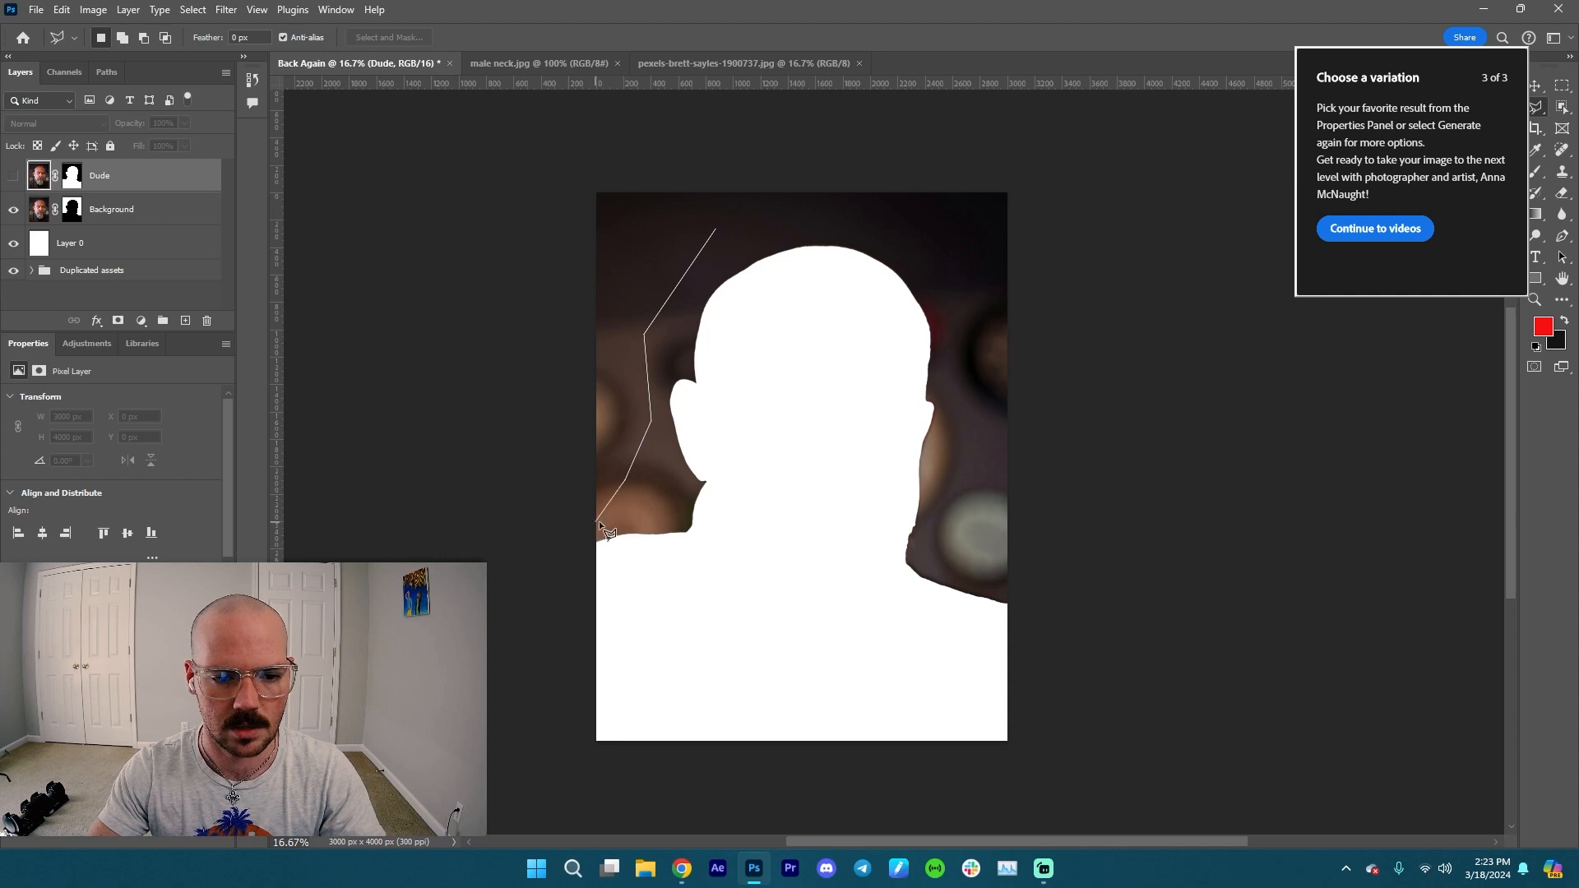
click(629, 527)
click(803, 524)
click(832, 374)
click(753, 315)
click(705, 251)
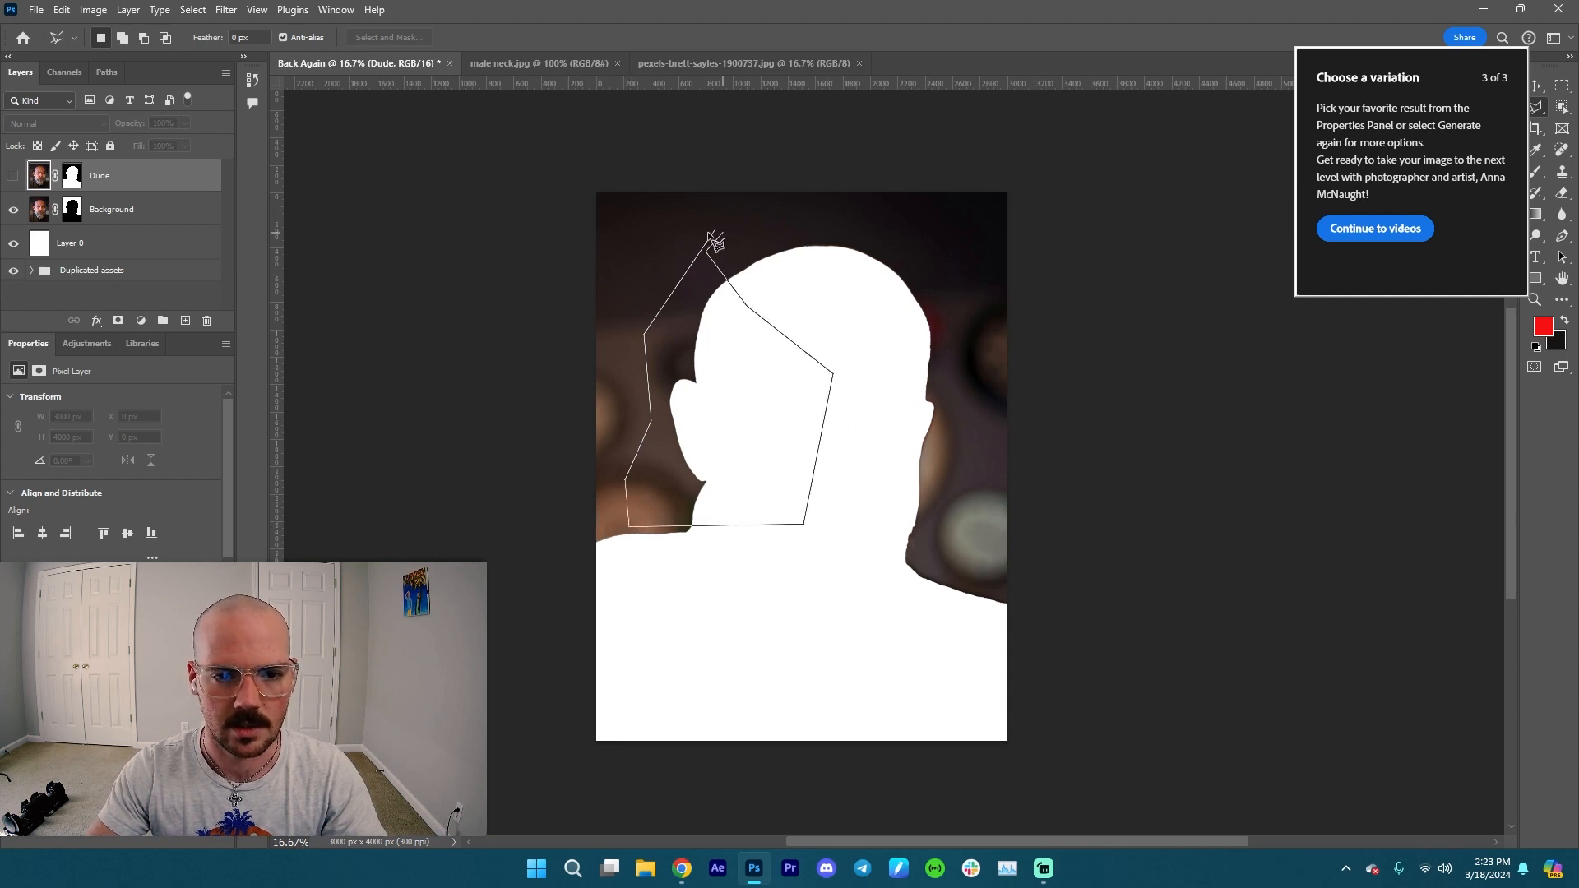
click(716, 231)
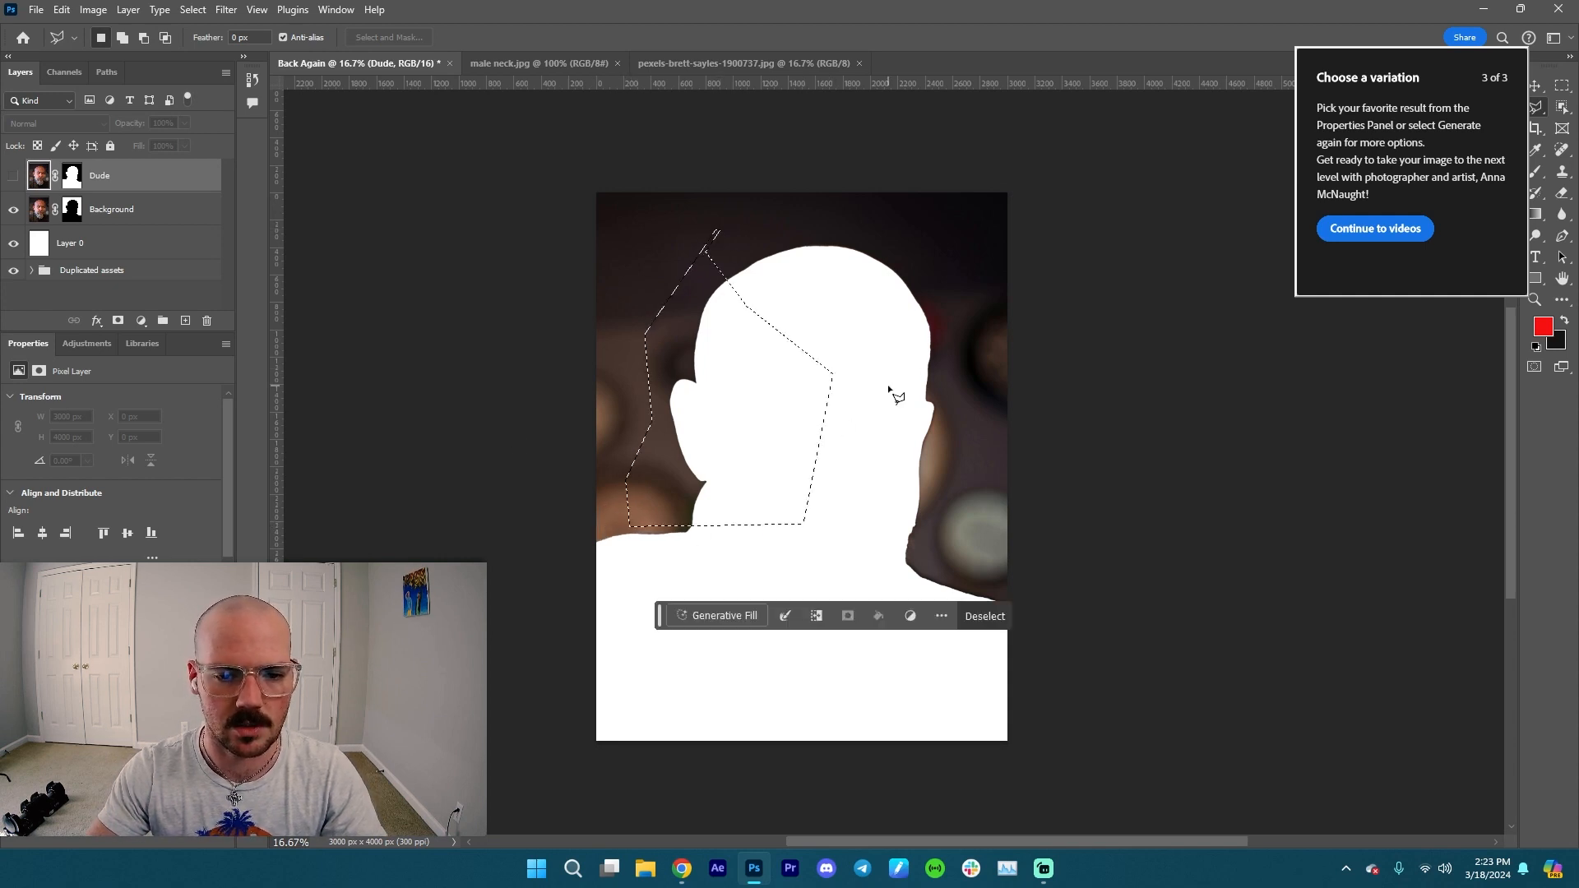
- Outline the whole white silhouette slightly outside its edge with the Polygonal Lasso and run Generative Fill with an empty prompt
click(933, 562)
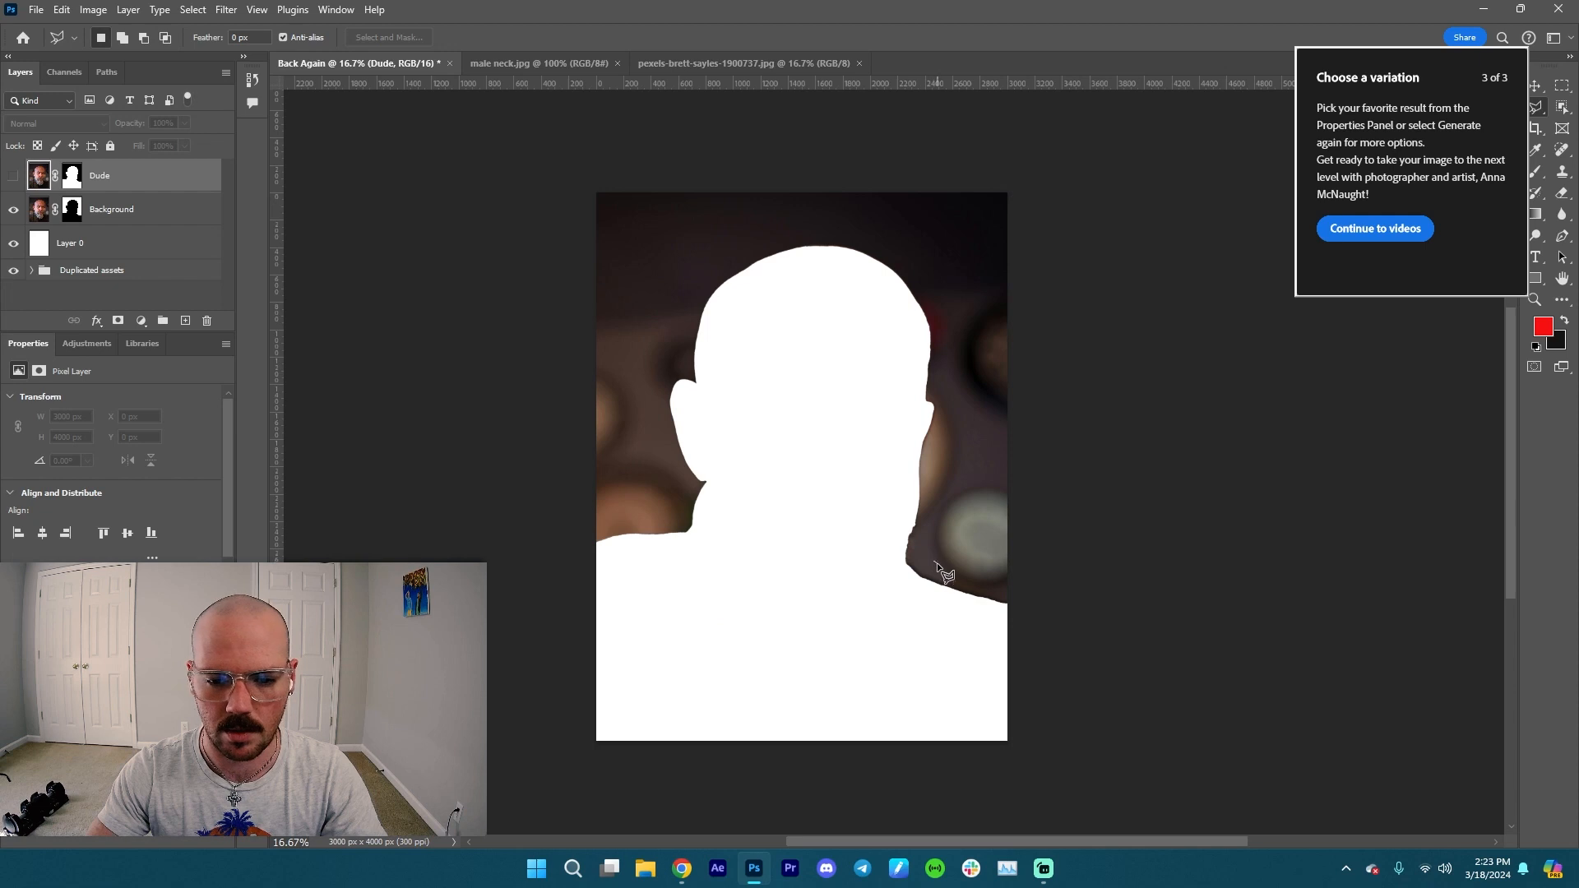
click(1013, 601)
click(1024, 763)
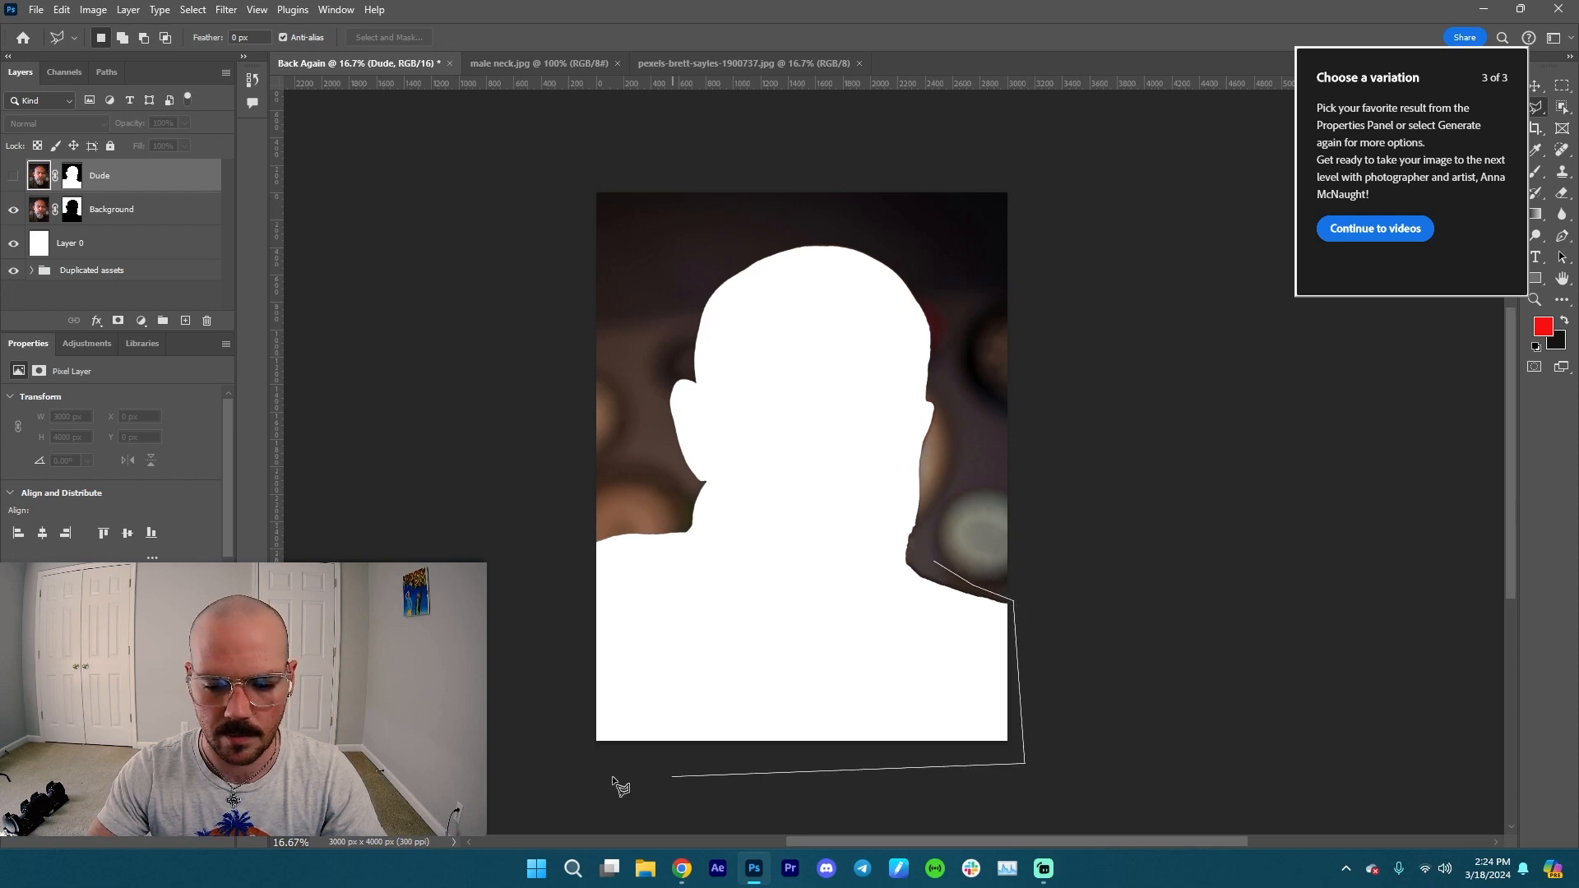
click(543, 763)
click(571, 542)
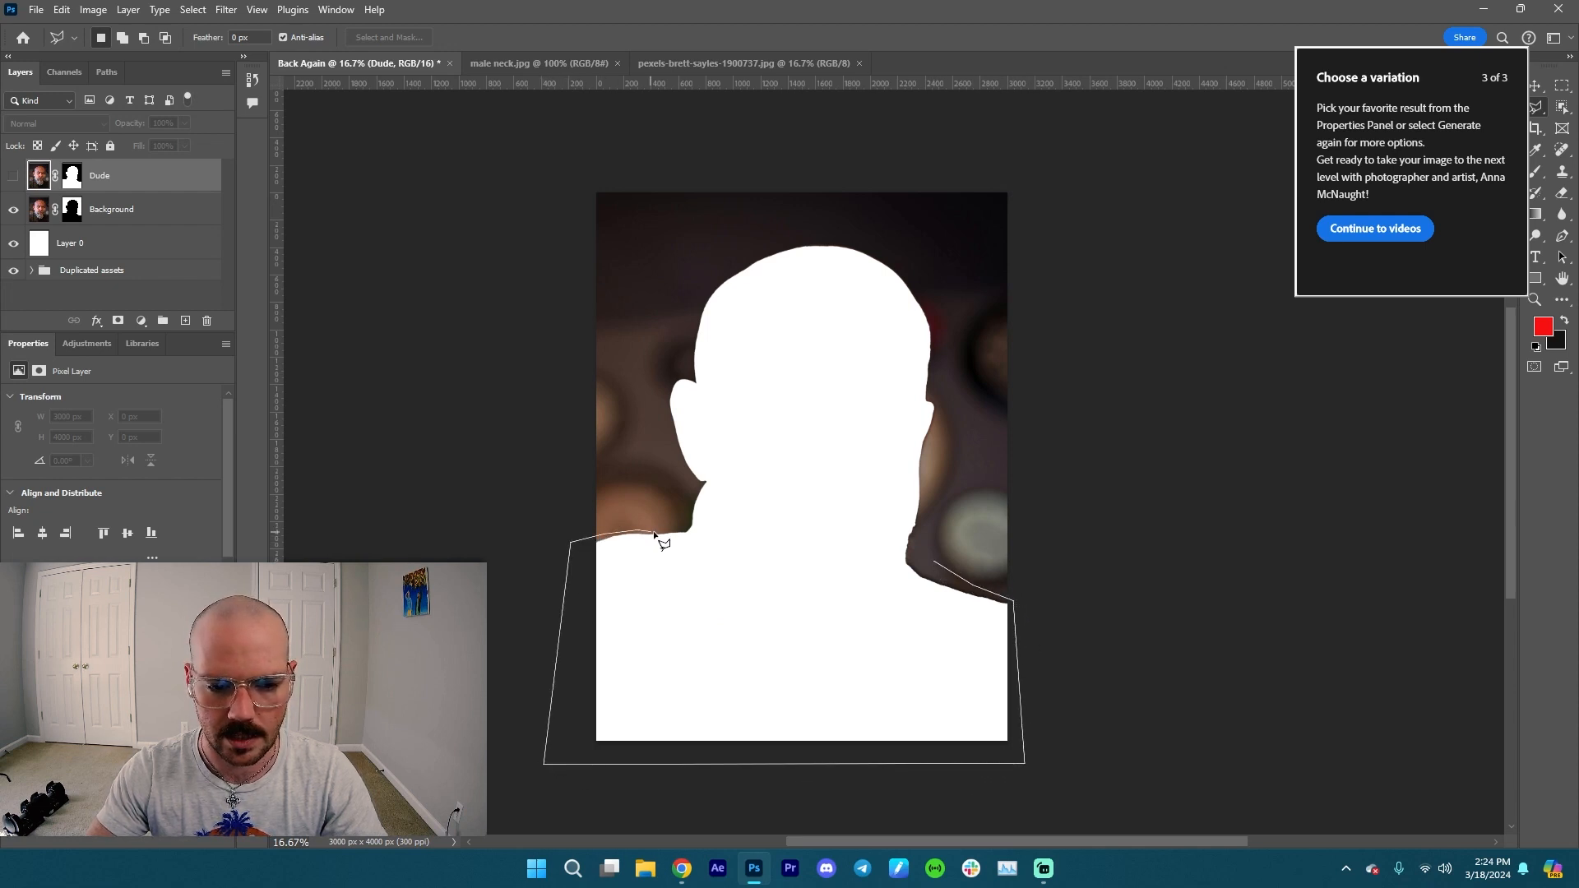
click(695, 486)
click(661, 411)
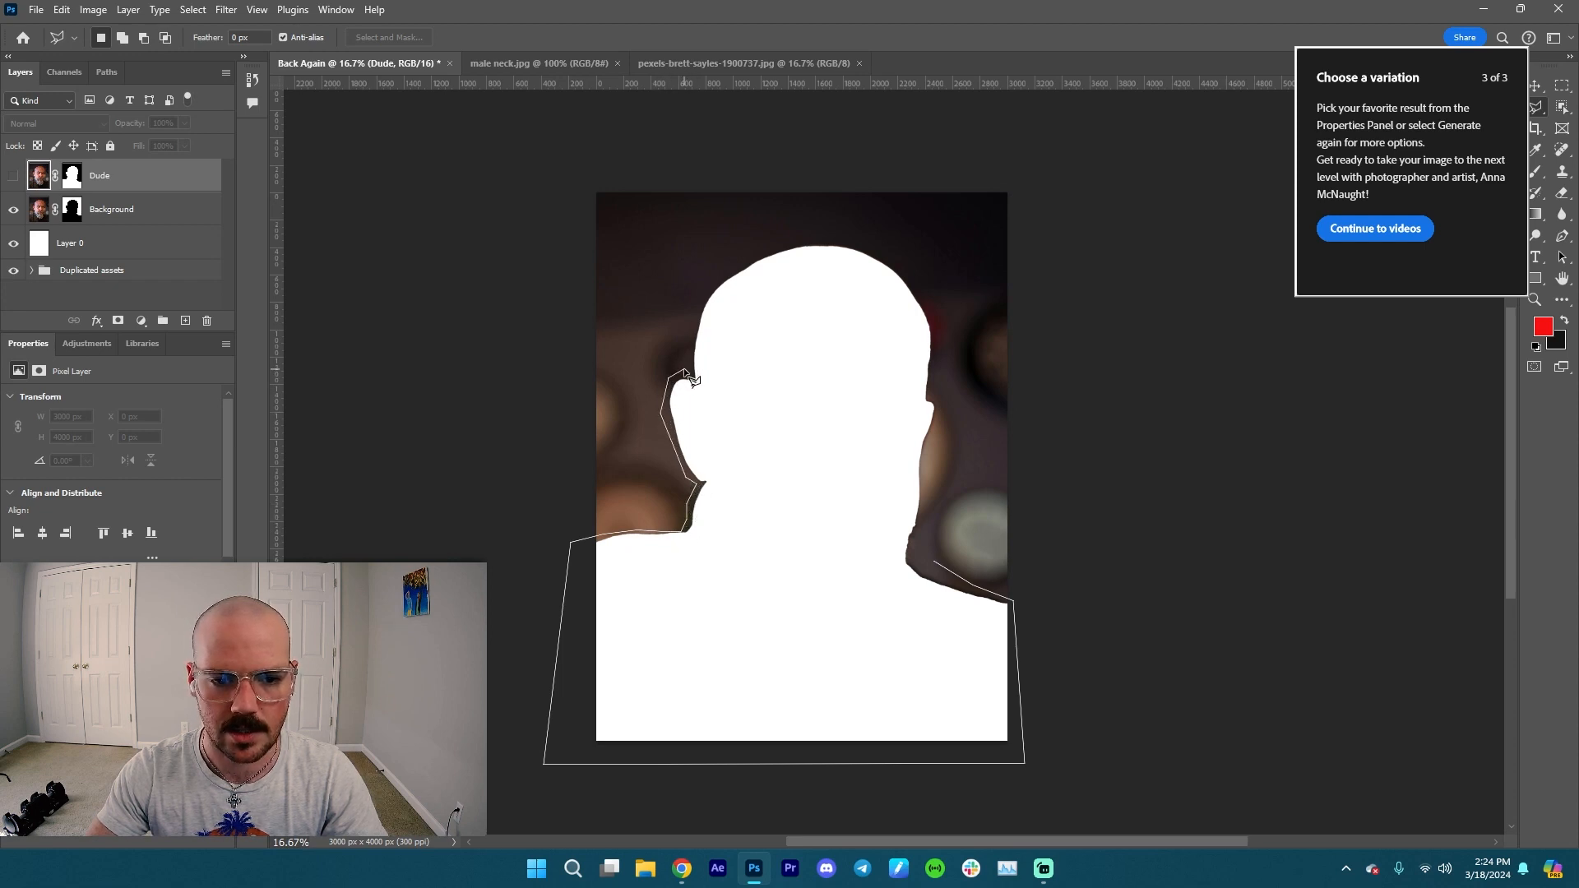
click(710, 282)
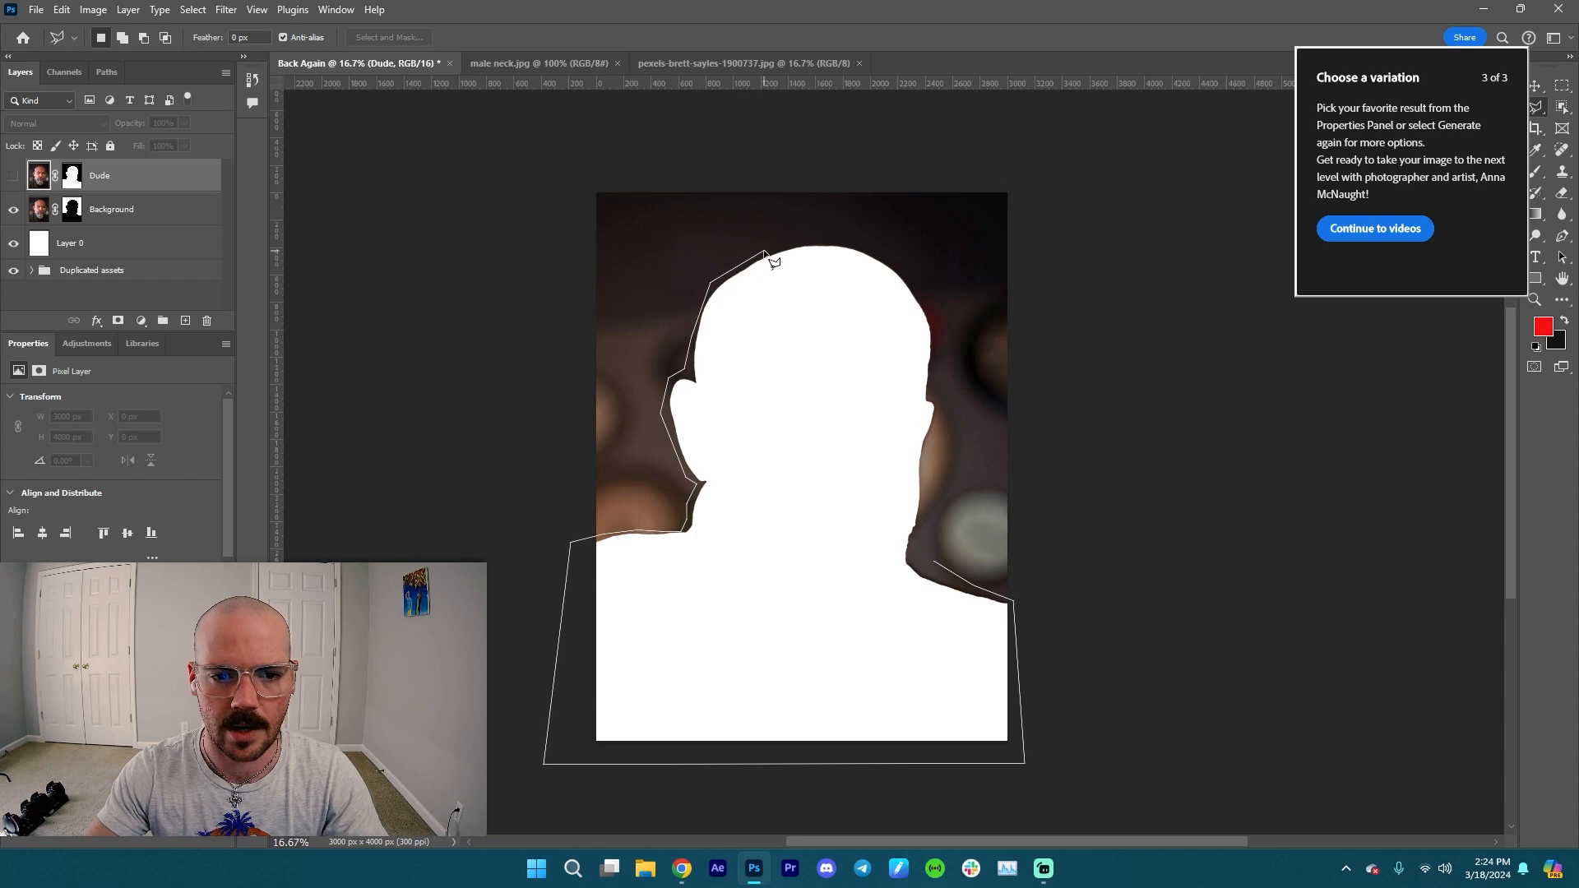
click(829, 239)
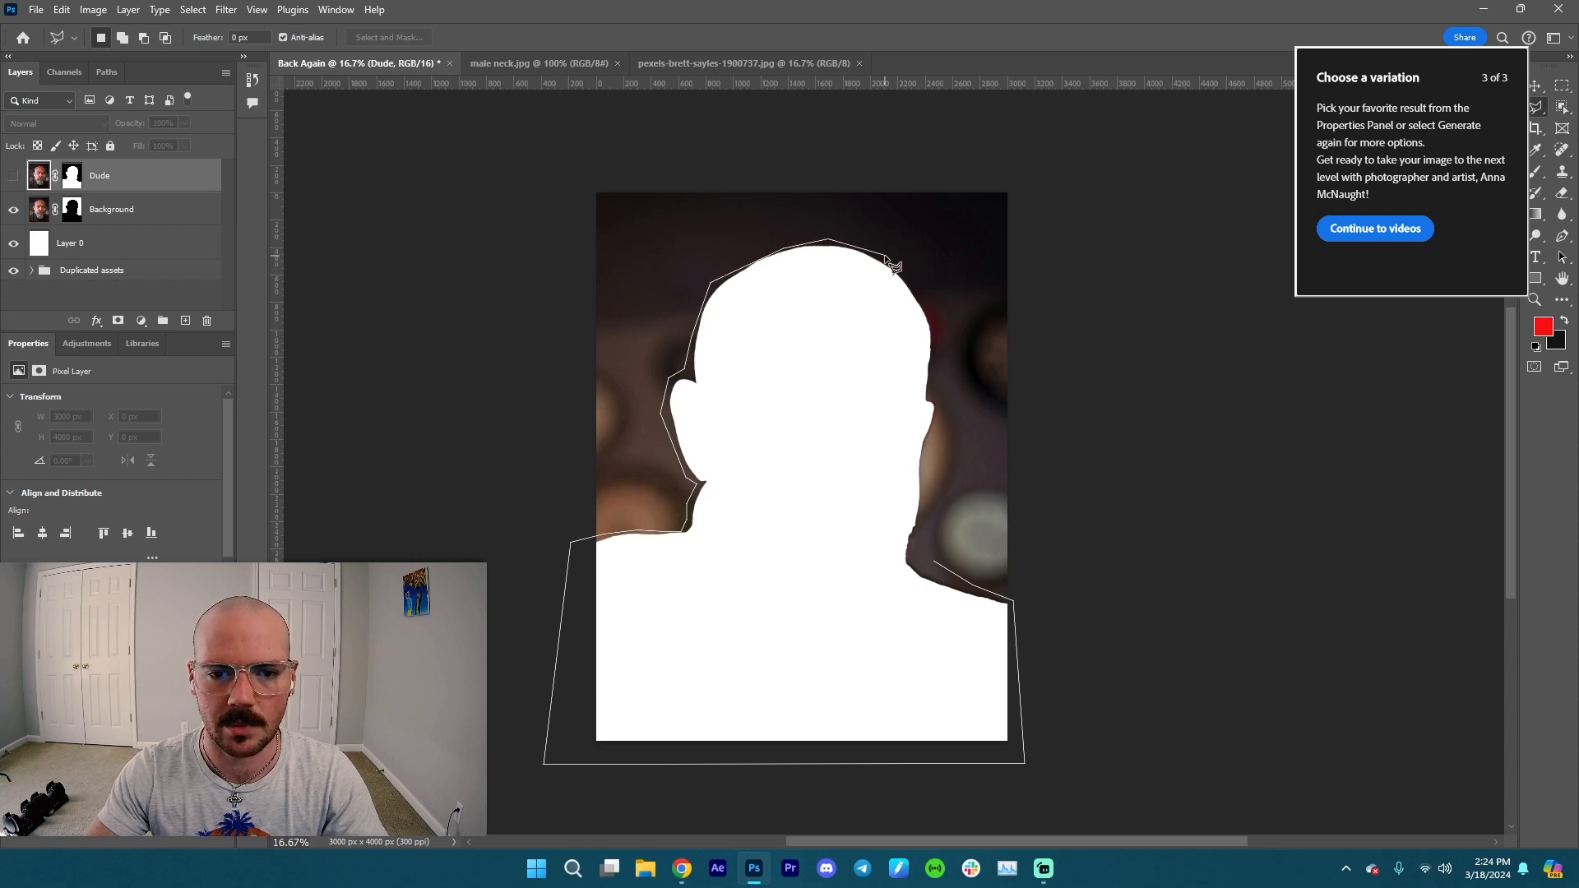
click(884, 254)
click(928, 298)
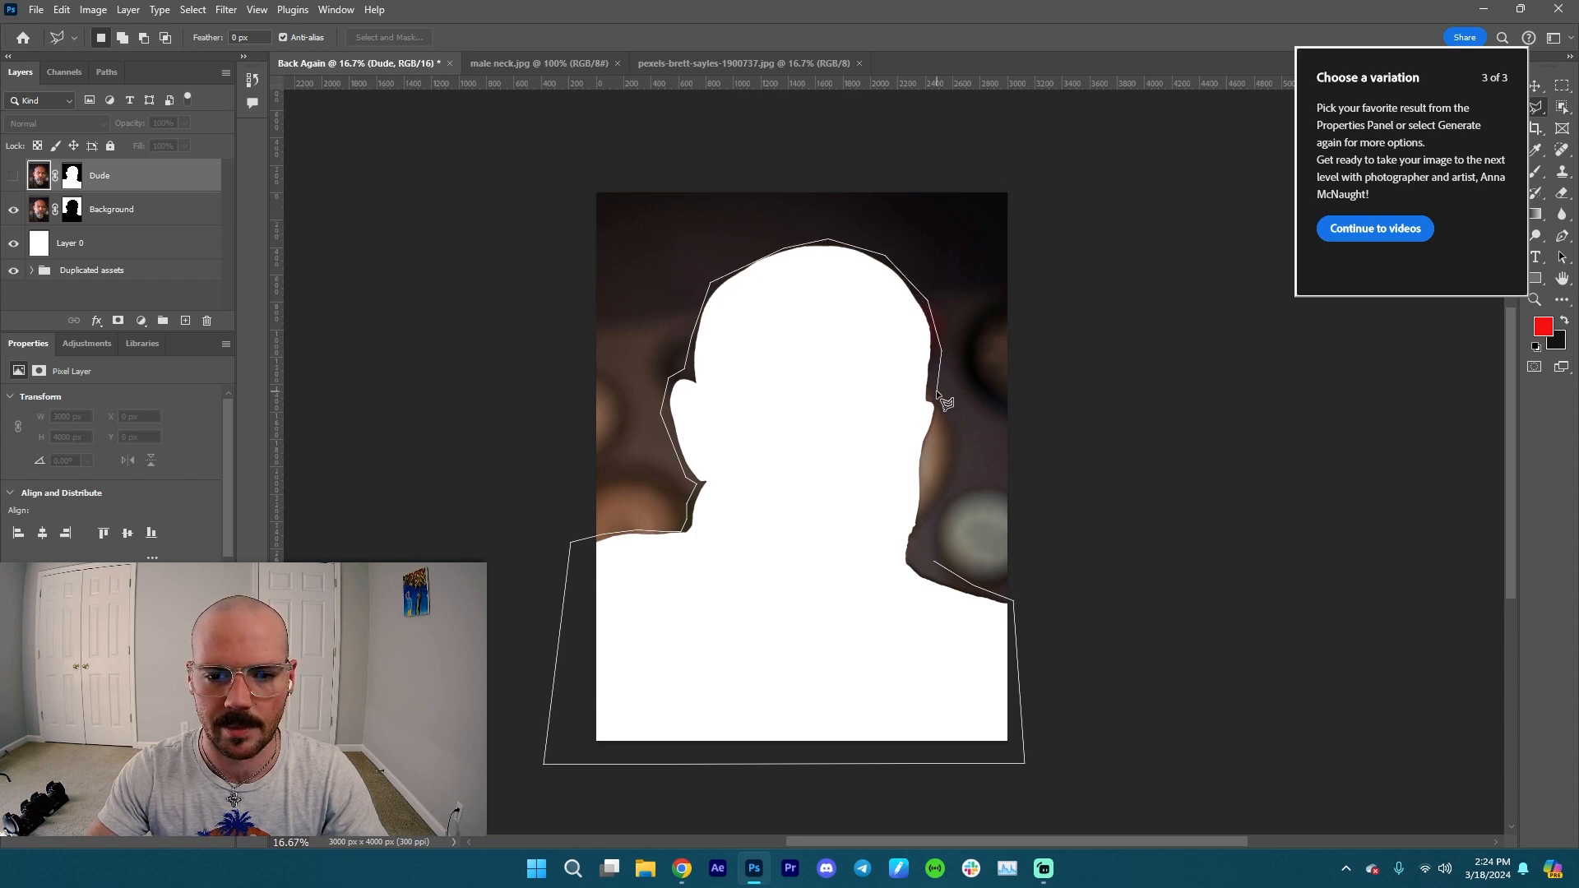
click(919, 544)
click(717, 616)
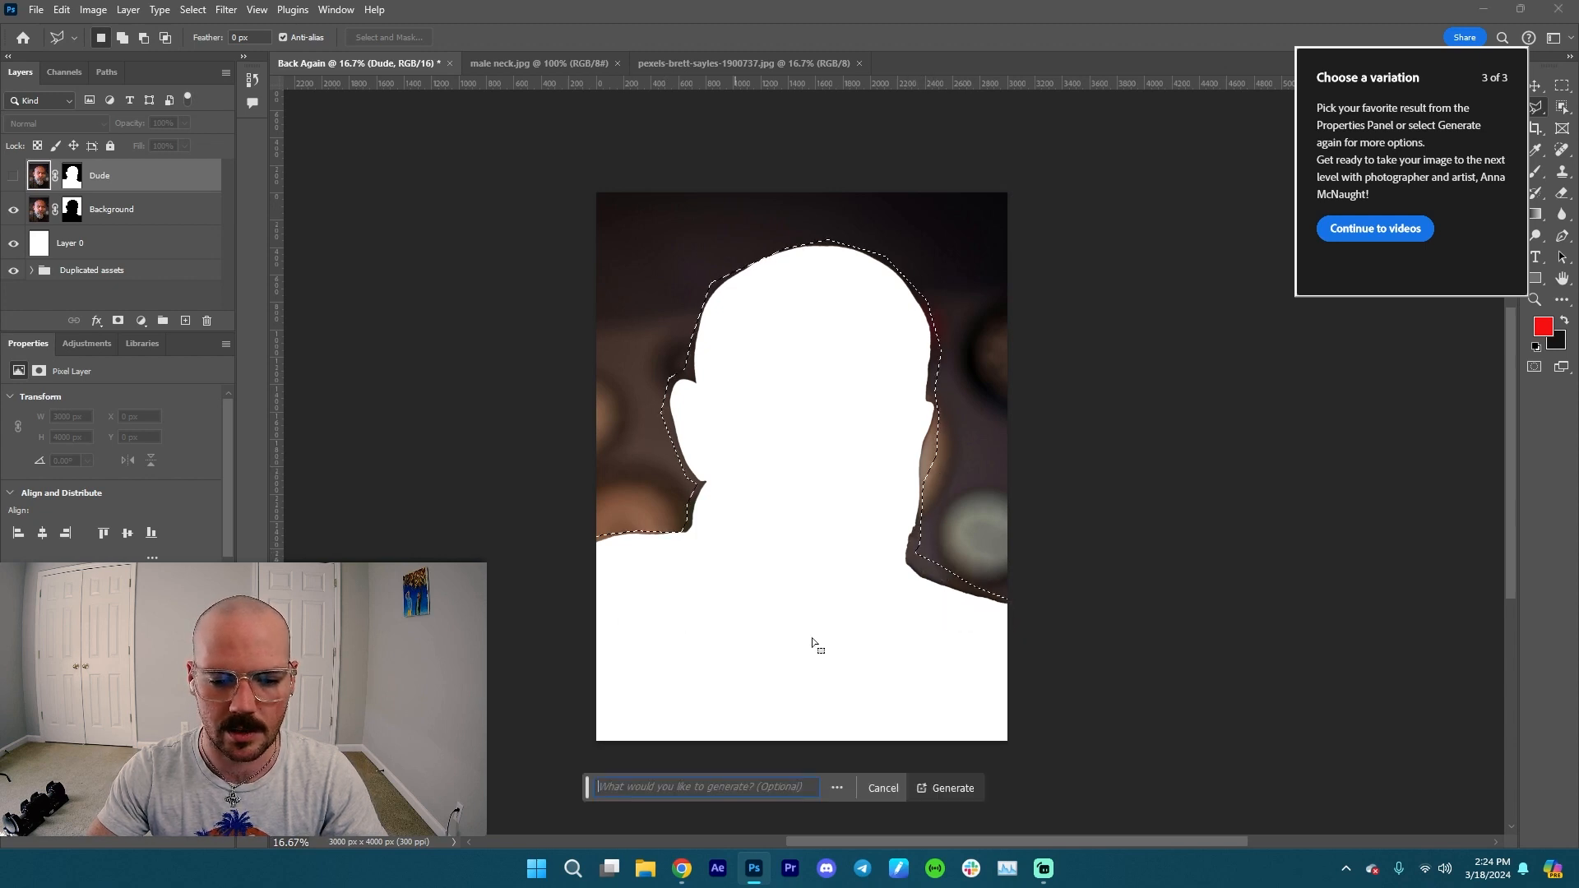
click(953, 788)
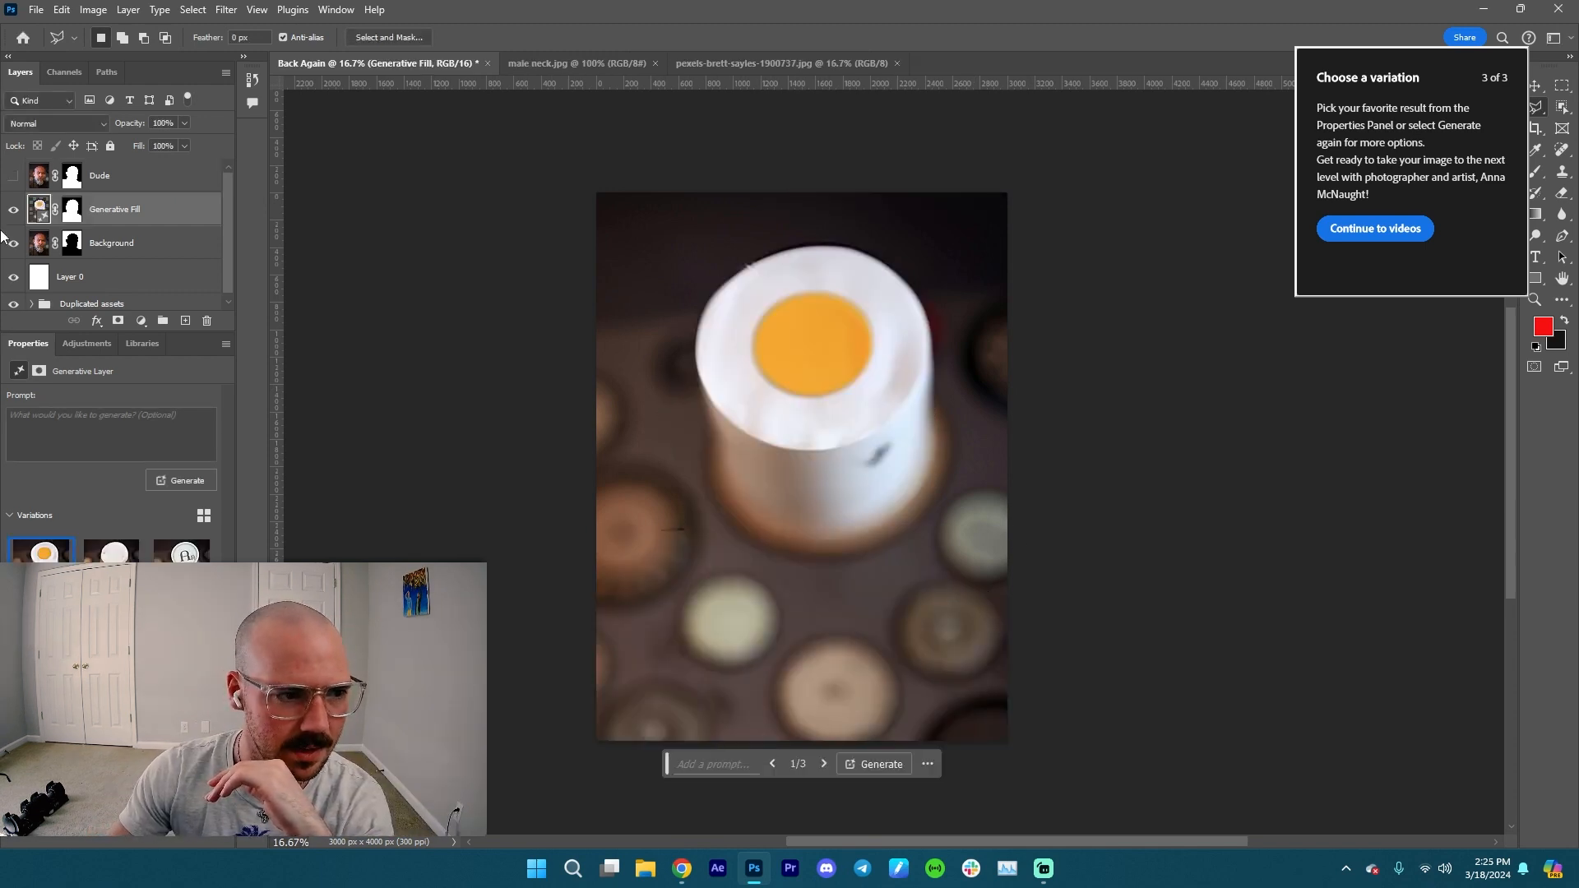
- Rasterize the Generative Fill layer and merge it down into the Background layer, applying the underlying layer mask
click(71, 215)
right_click(161, 215)
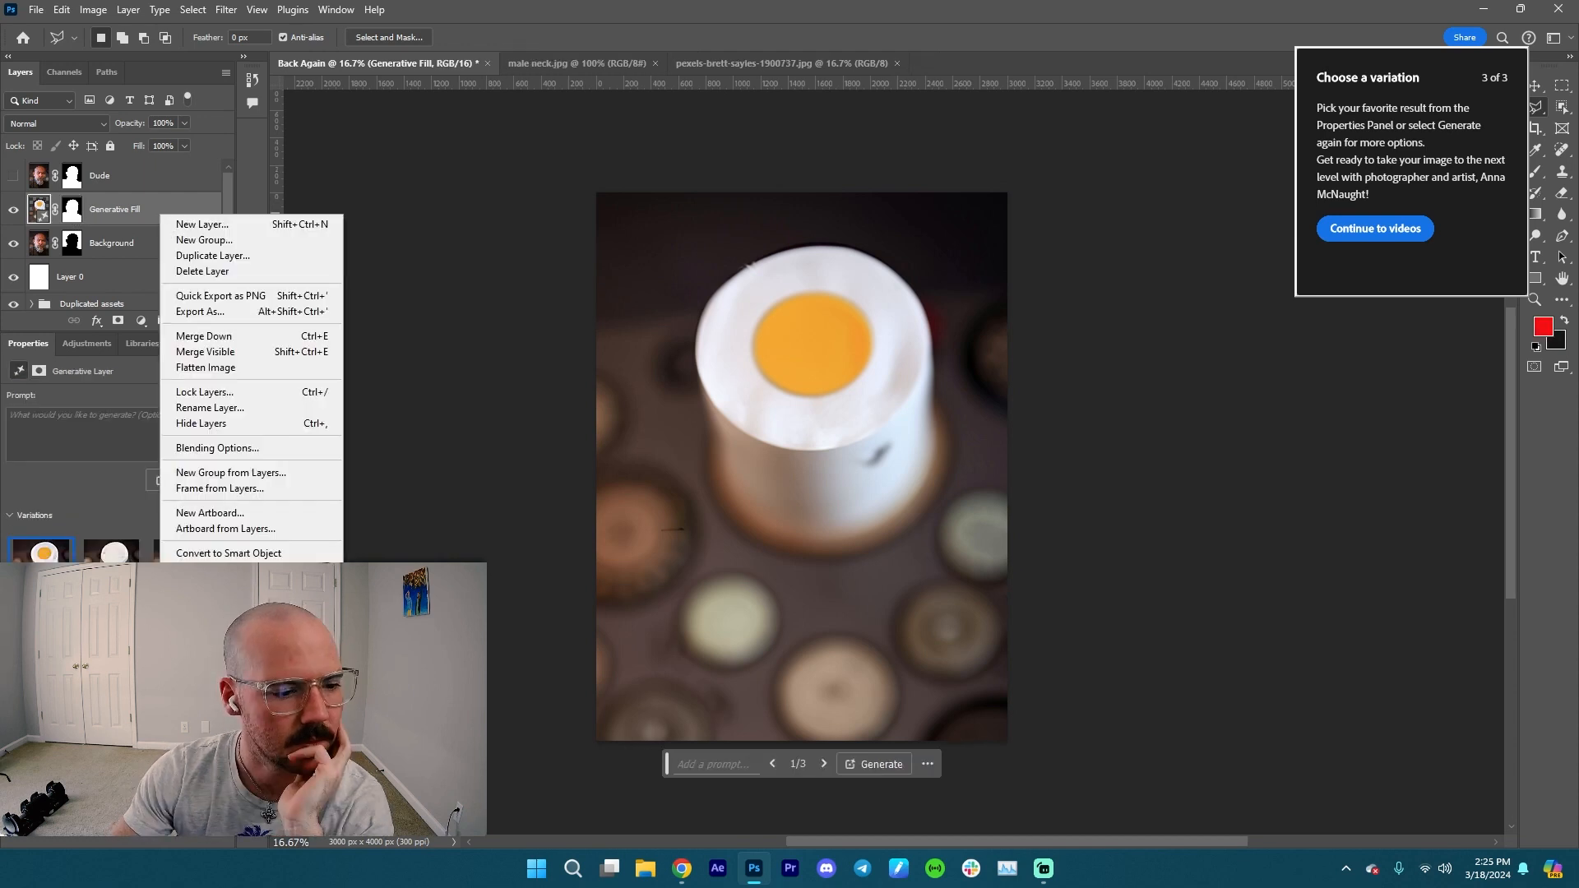
click(160, 213)
right_click(157, 212)
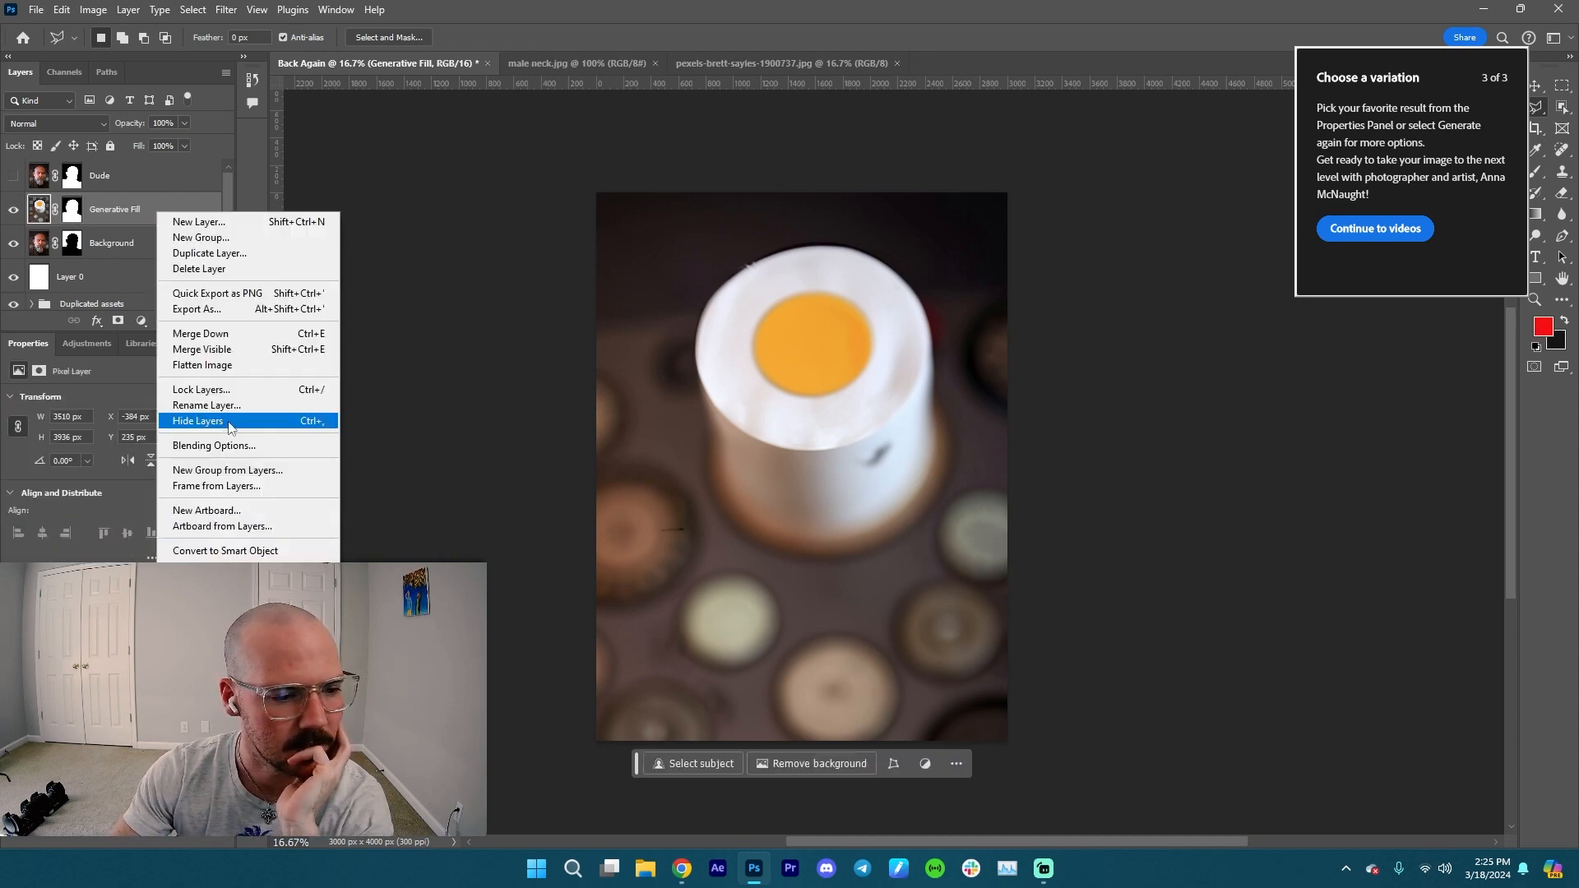
click(259, 333)
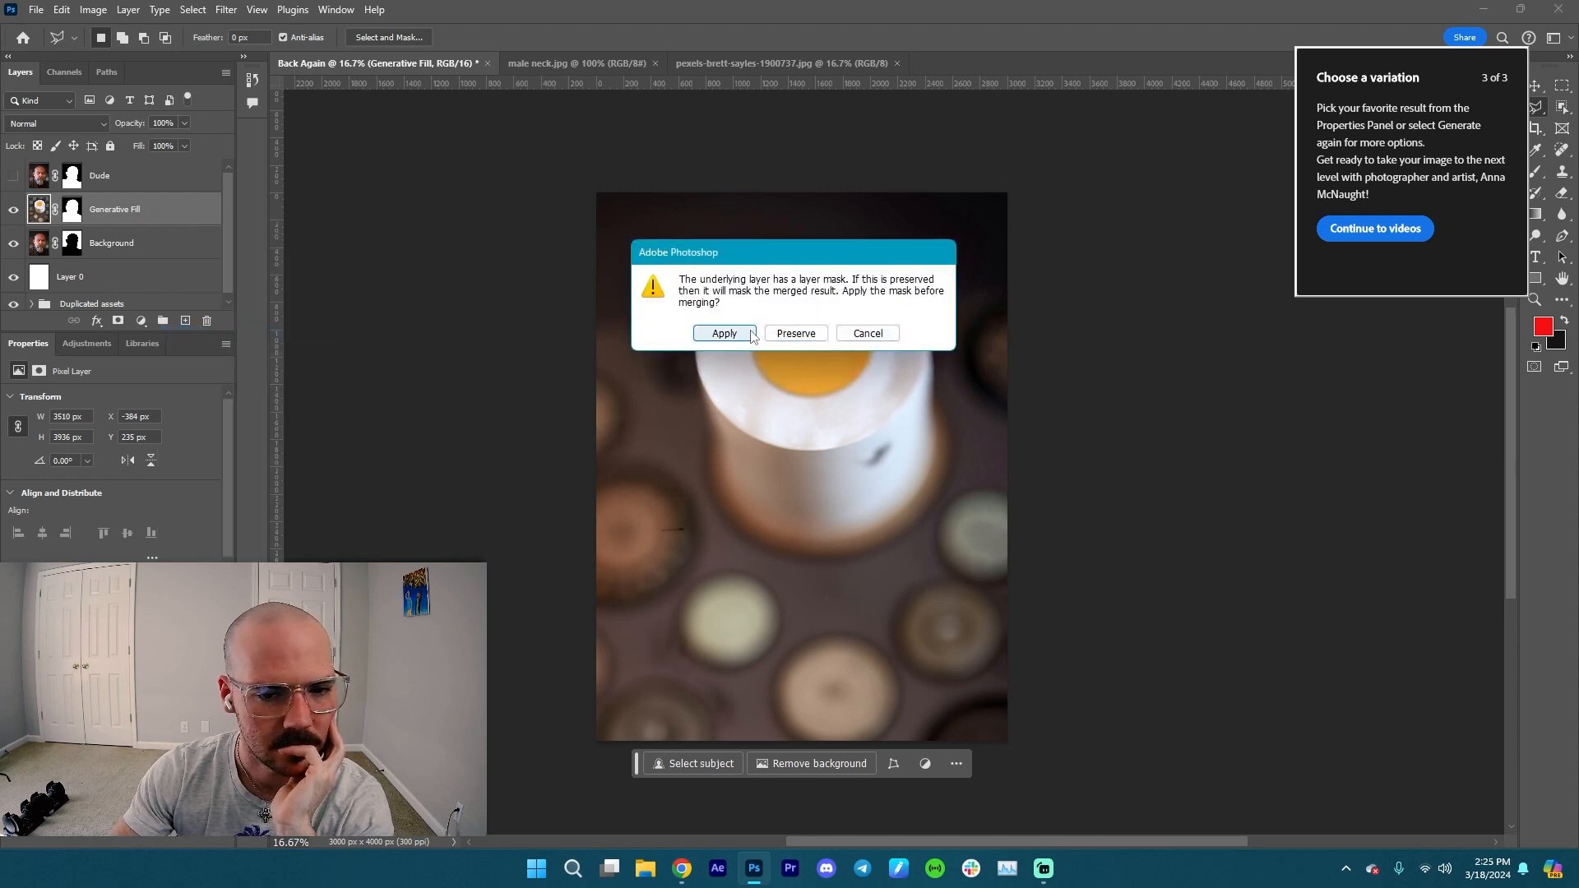
click(747, 335)
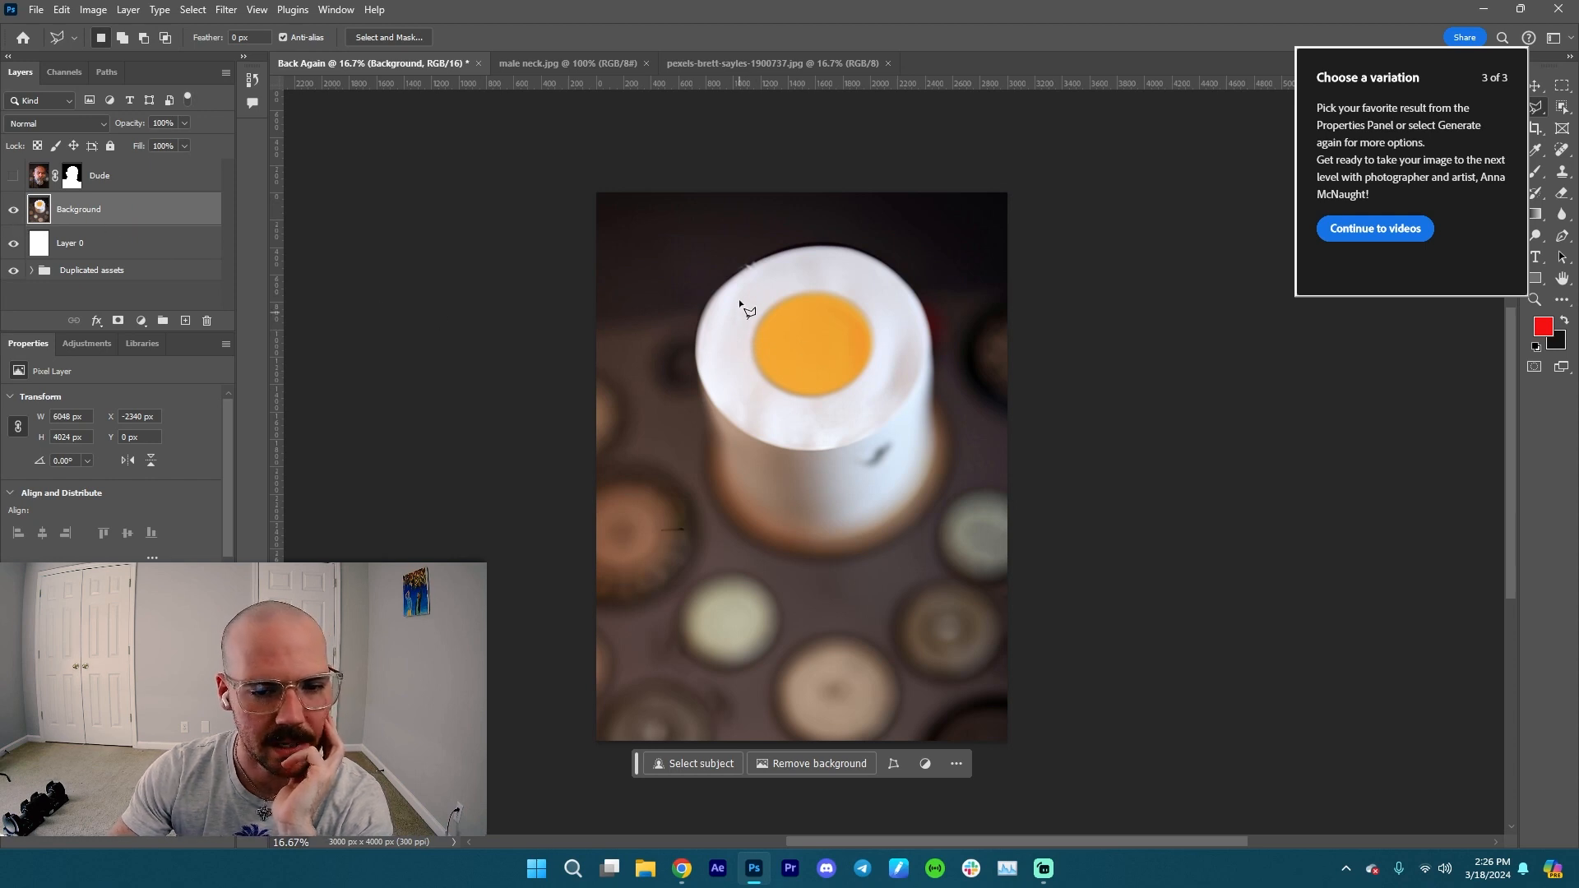
- Outline the white cylinder with the Polygonal Lasso slightly outside its edge and replace it using Generative Fill with an empty prompt
click(740, 252)
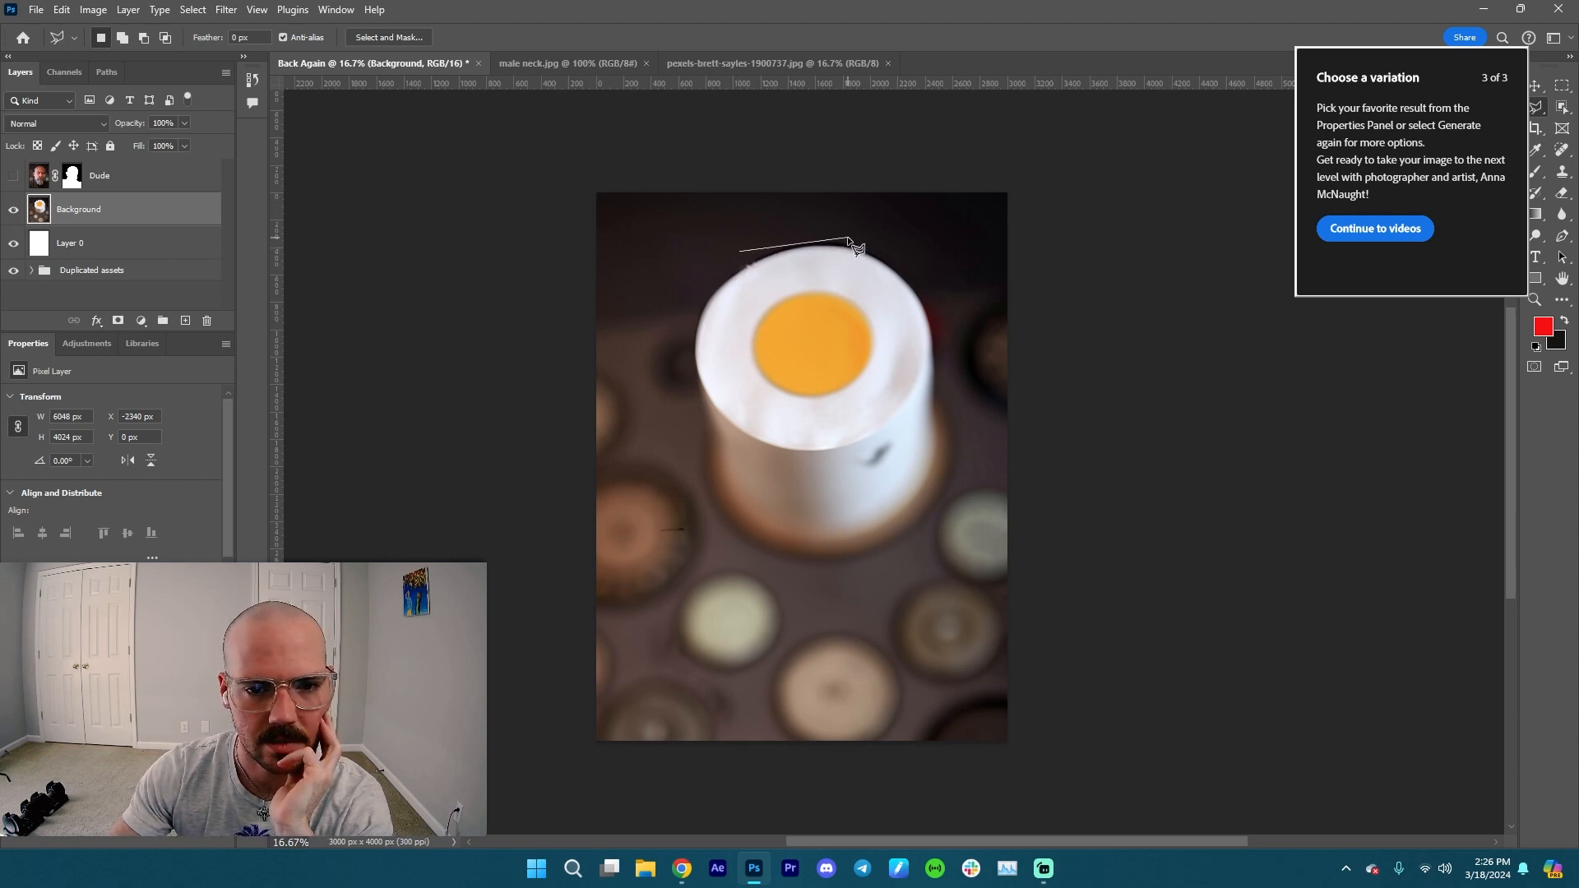
click(848, 238)
click(925, 260)
click(948, 434)
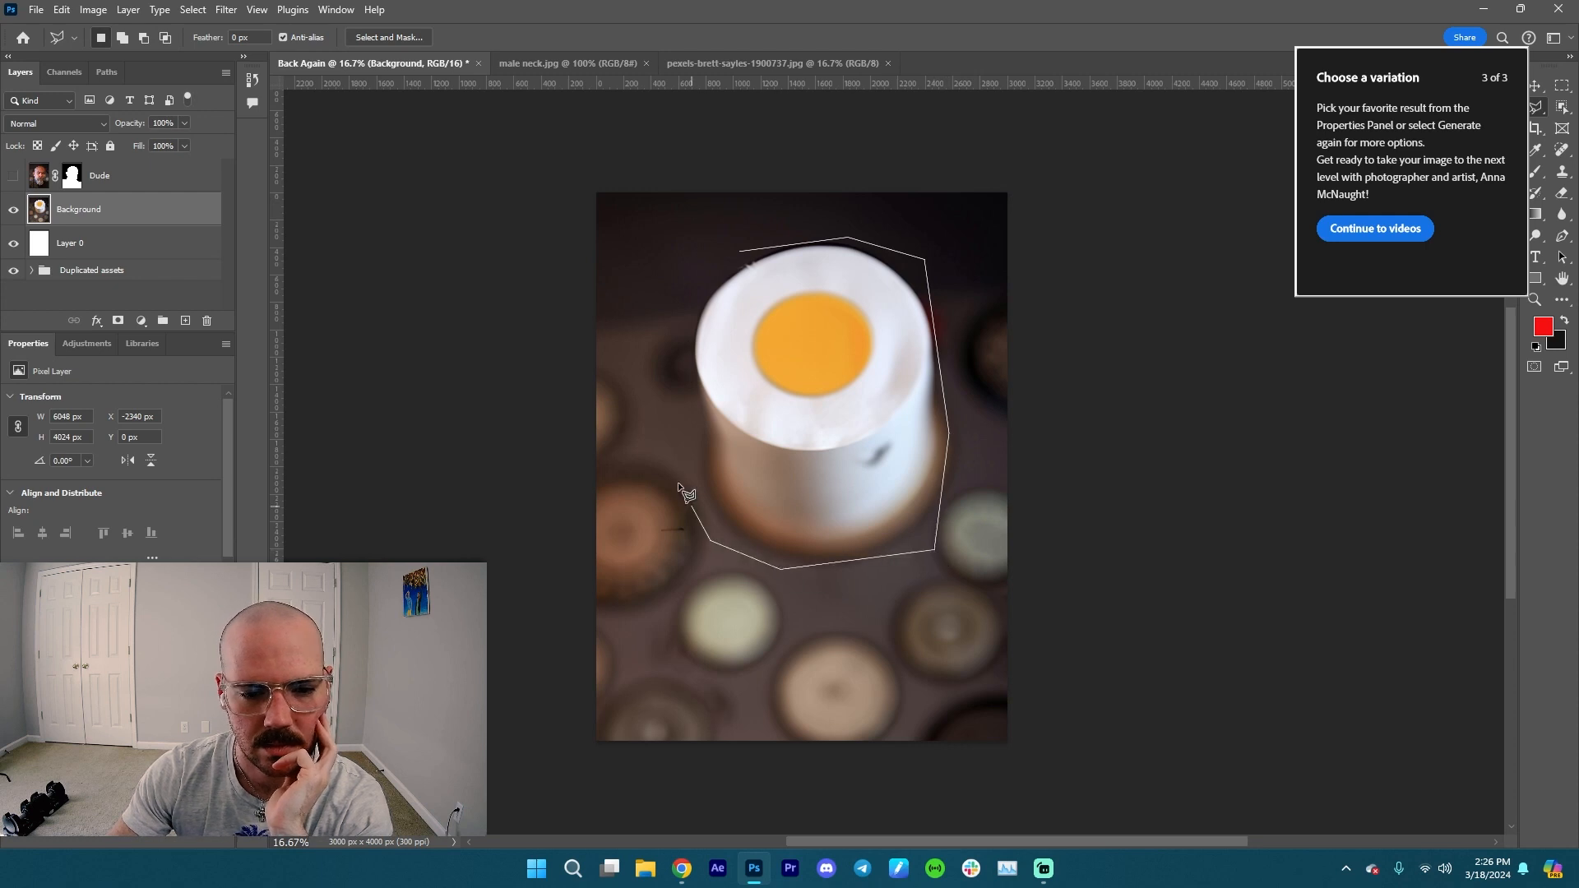
click(673, 416)
click(676, 283)
click(740, 251)
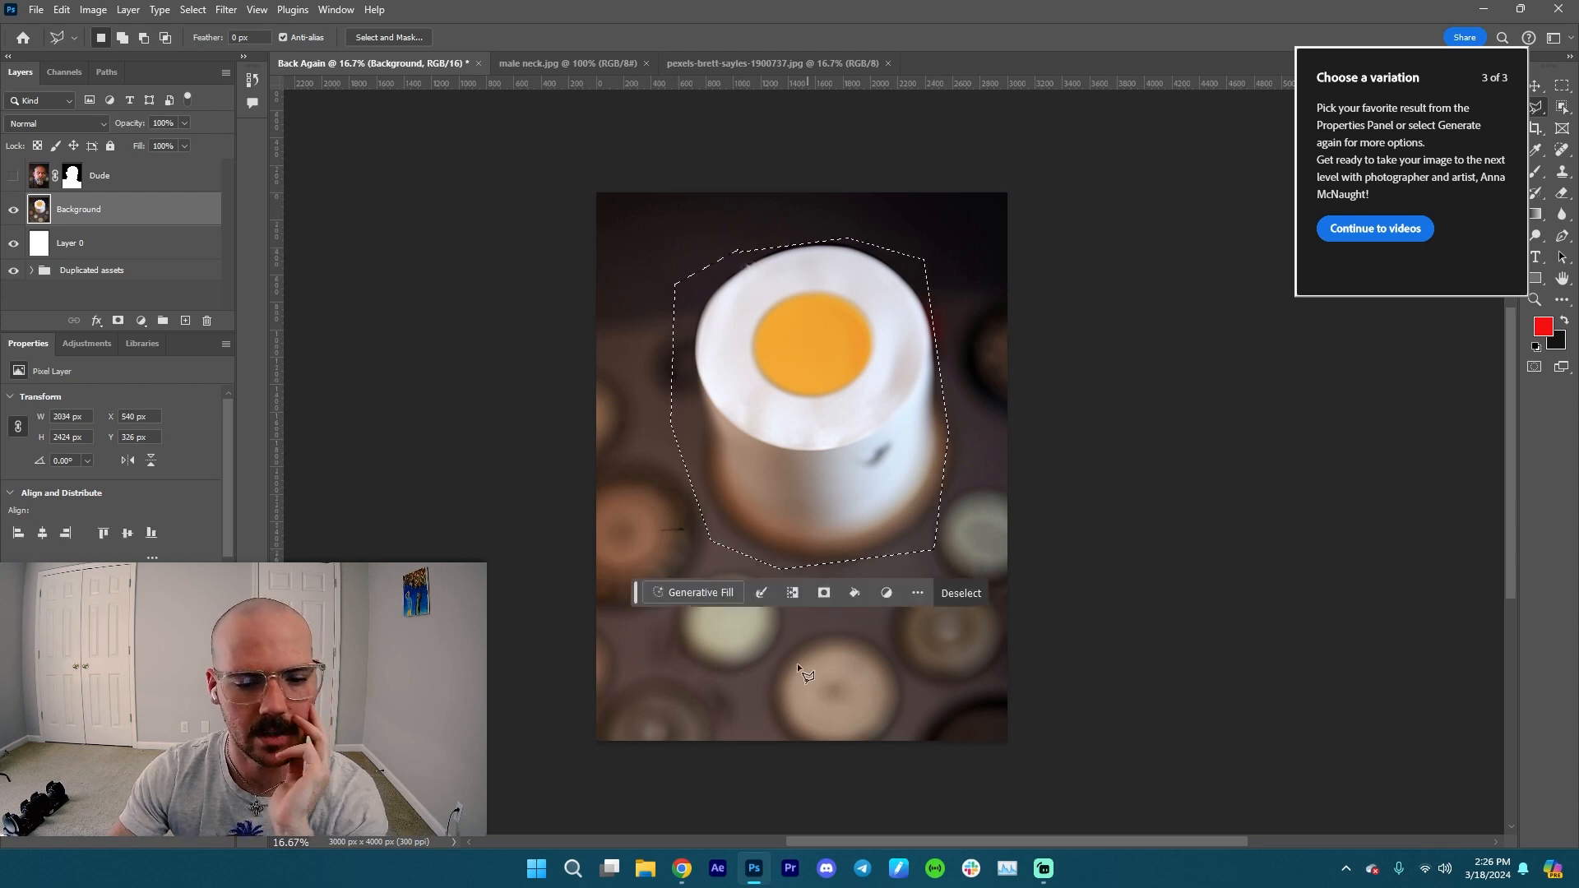
click(695, 592)
click(983, 593)
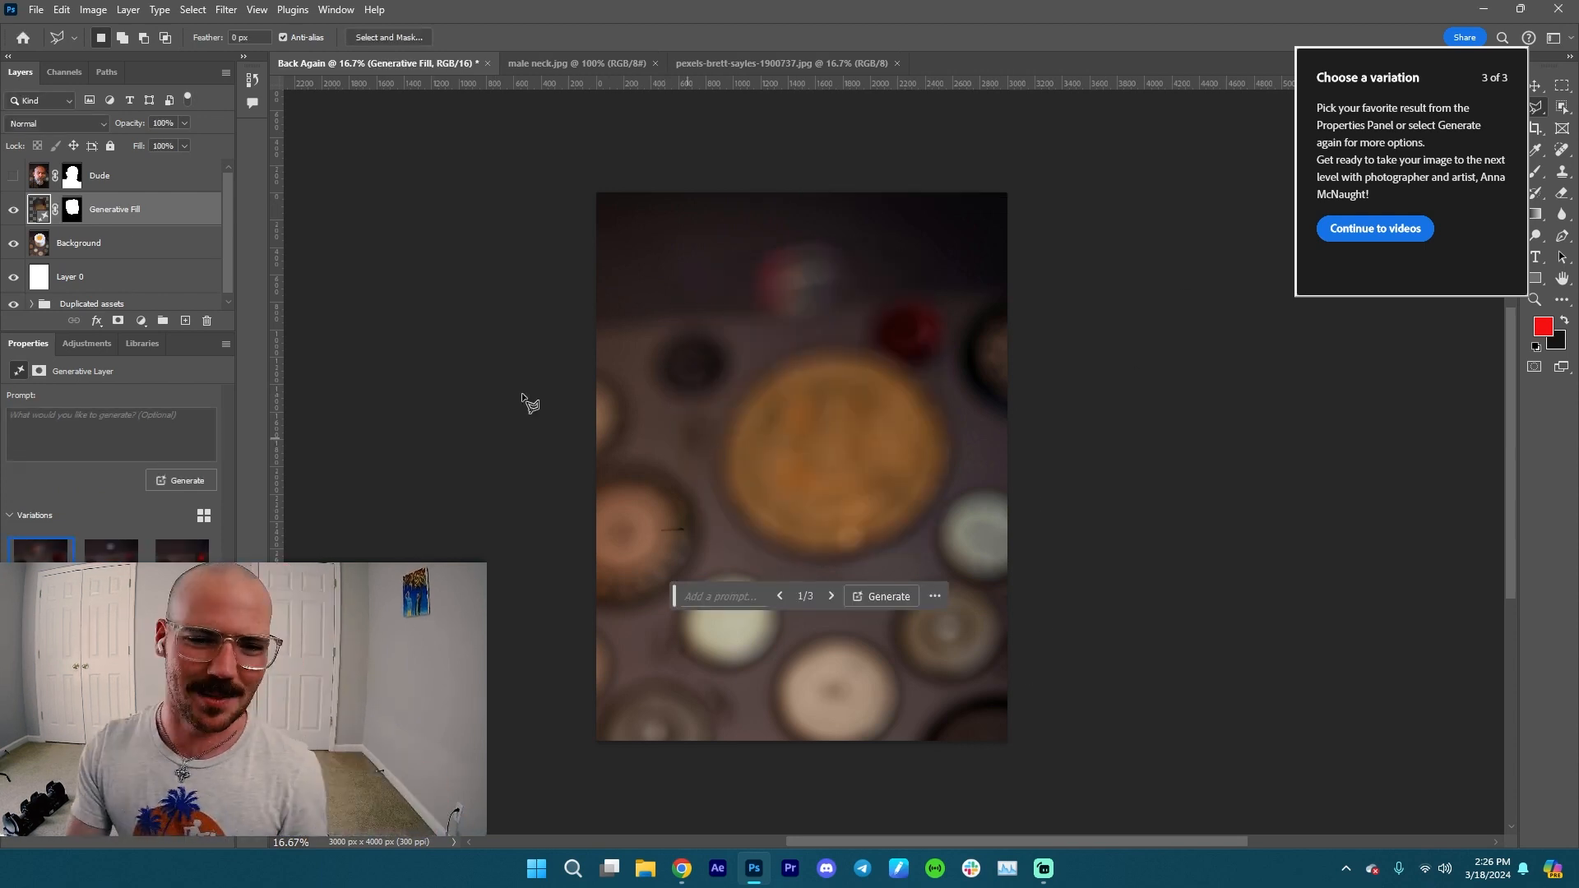
- Show the Dude layer, rasterize the new Generative Fill layer and merge it down into the Background layer
click(13, 176)
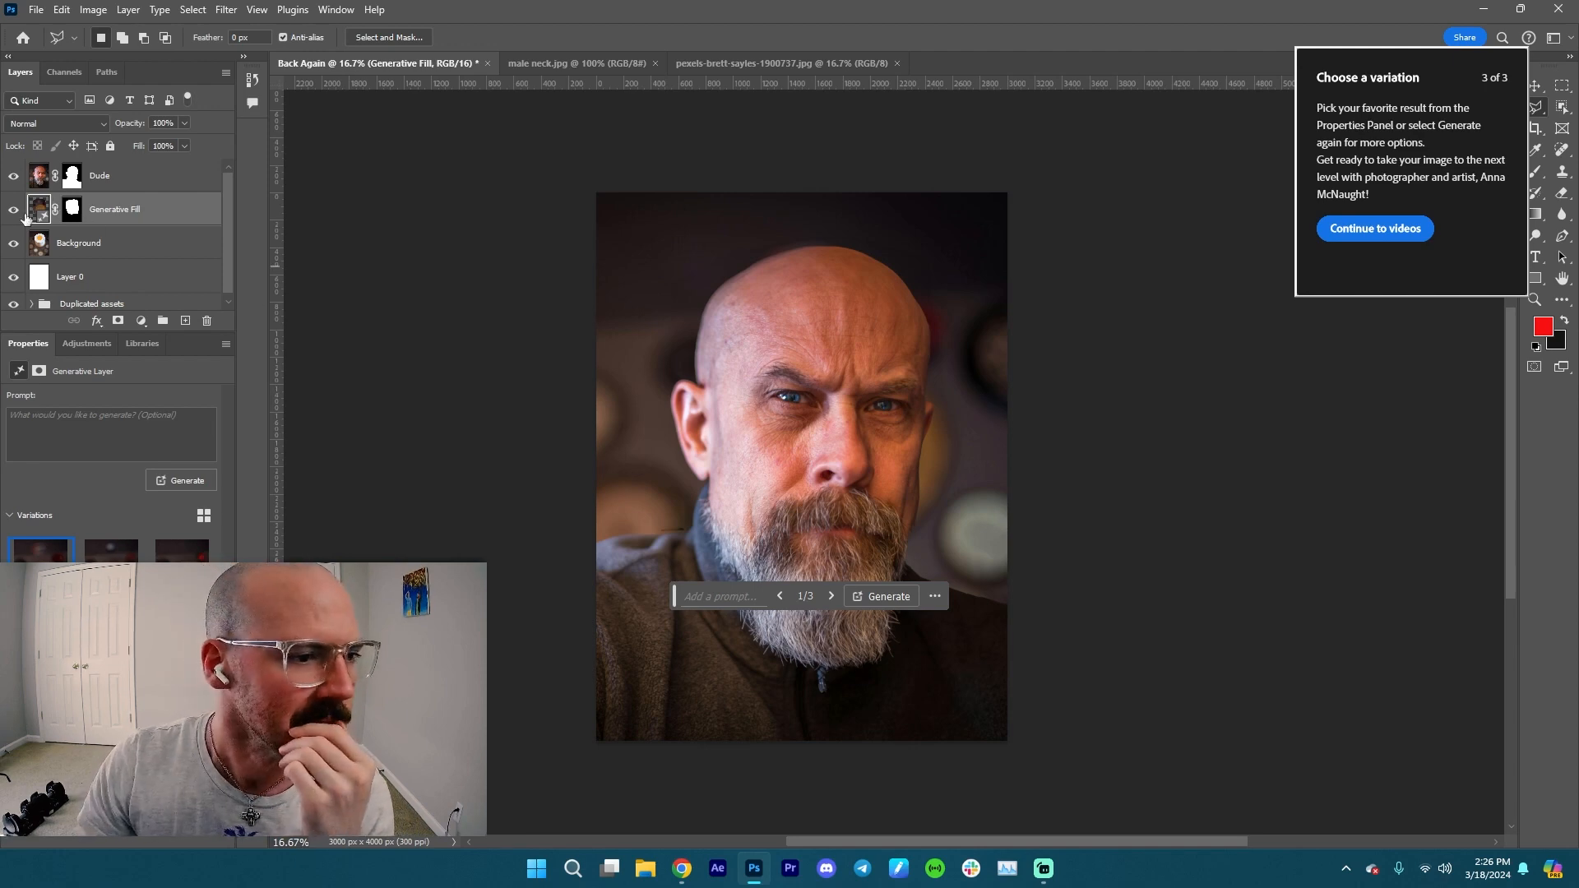
right_click(153, 218)
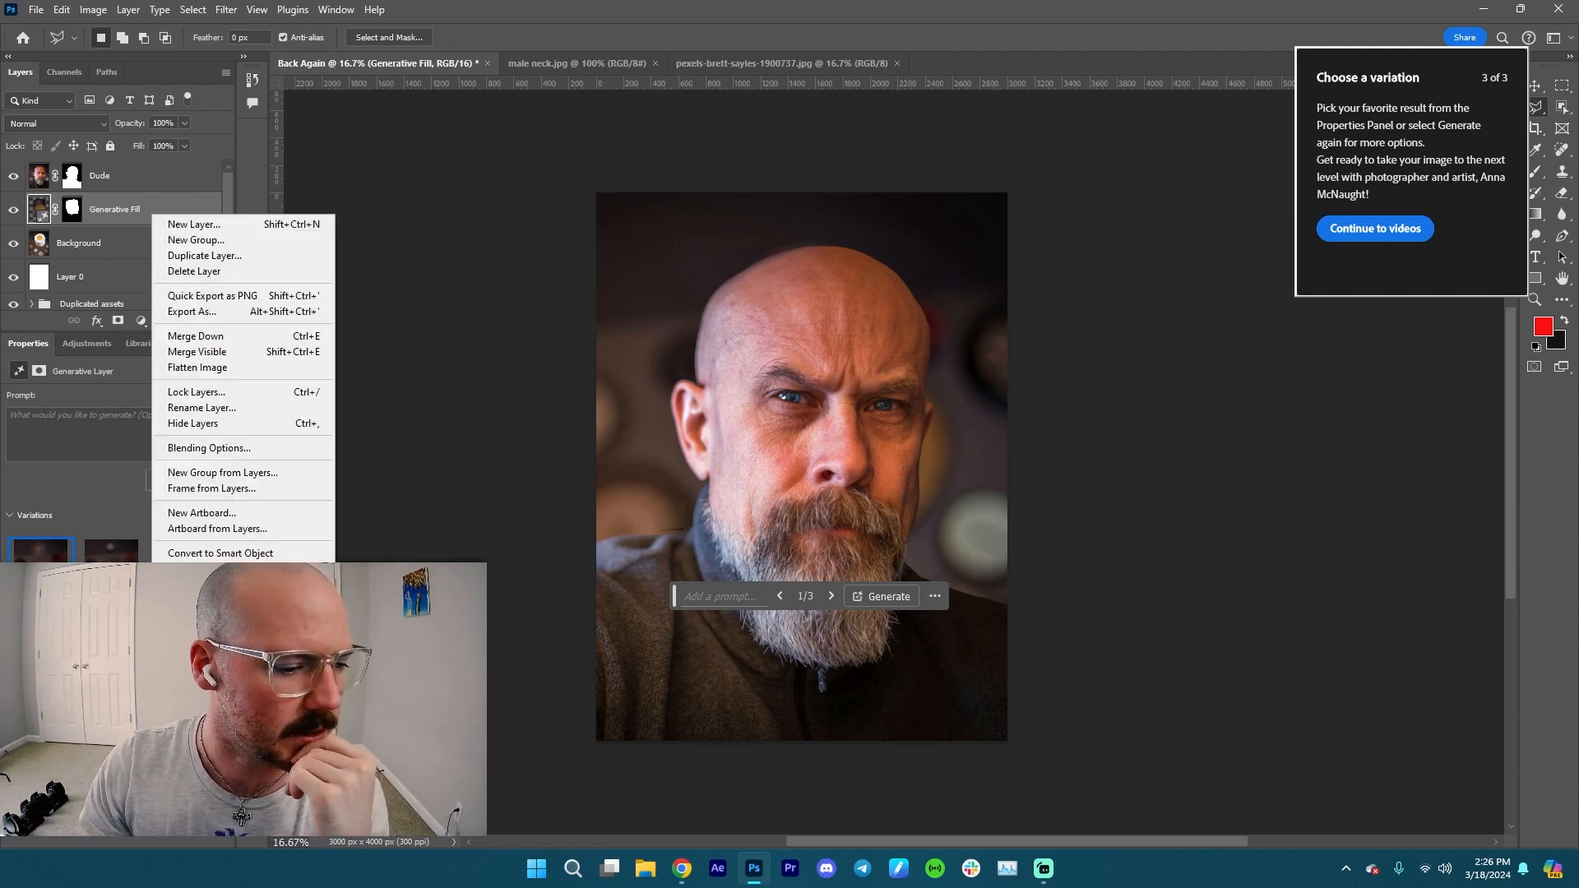
click(198, 578)
right_click(184, 216)
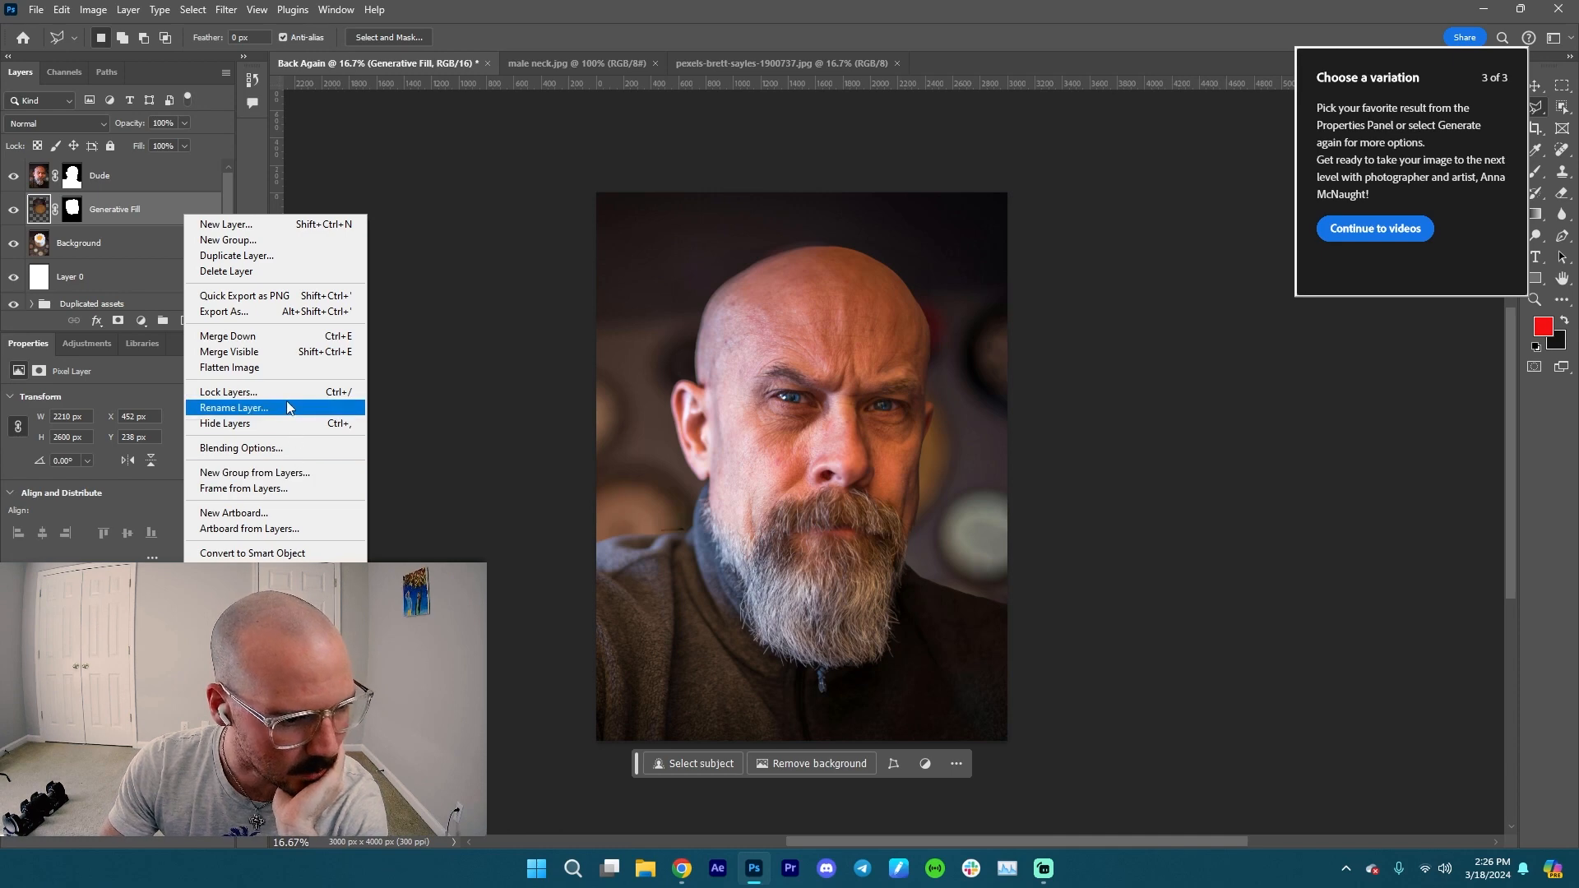
click(285, 336)
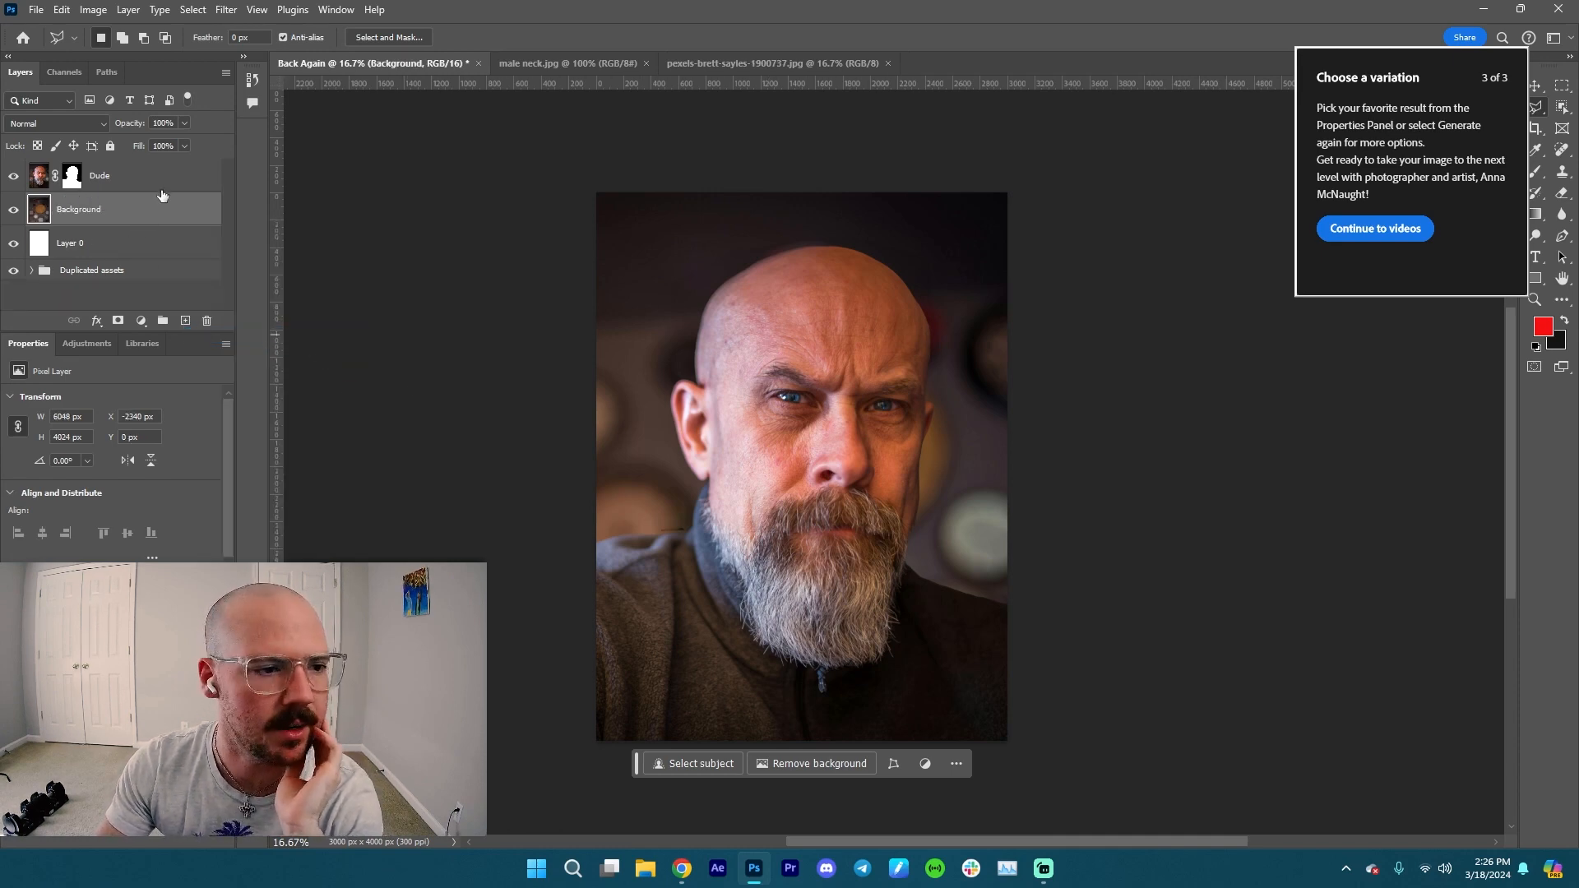
- Paint black on the Dude layer's mask with the Brush to hide the top of the man's head above the forehead
click(28, 183)
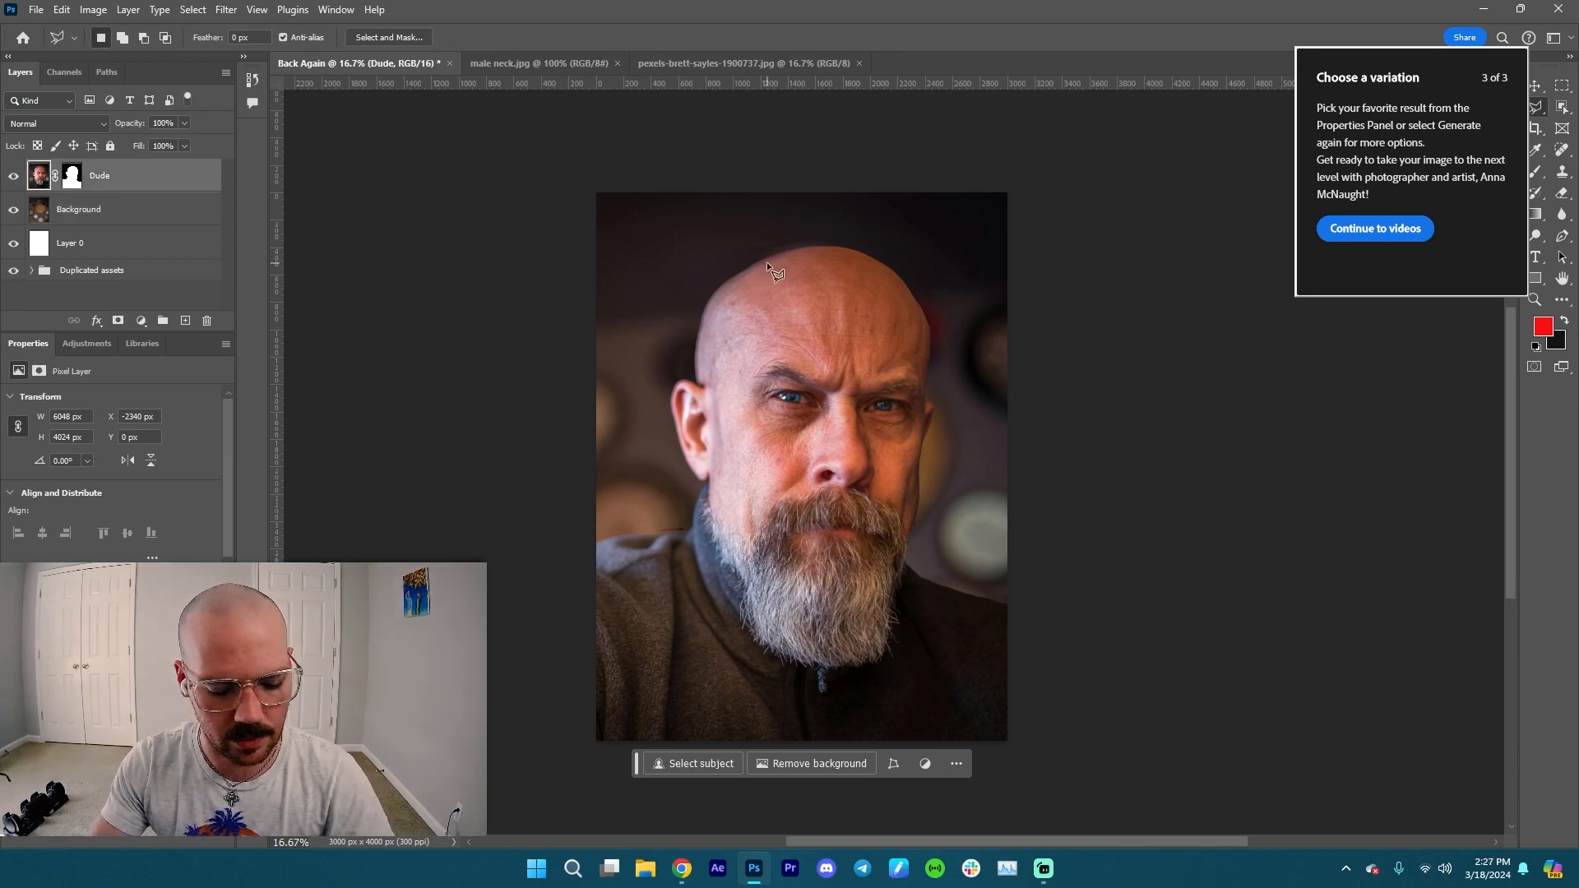
key(b)
drag(703, 241, 728, 249)
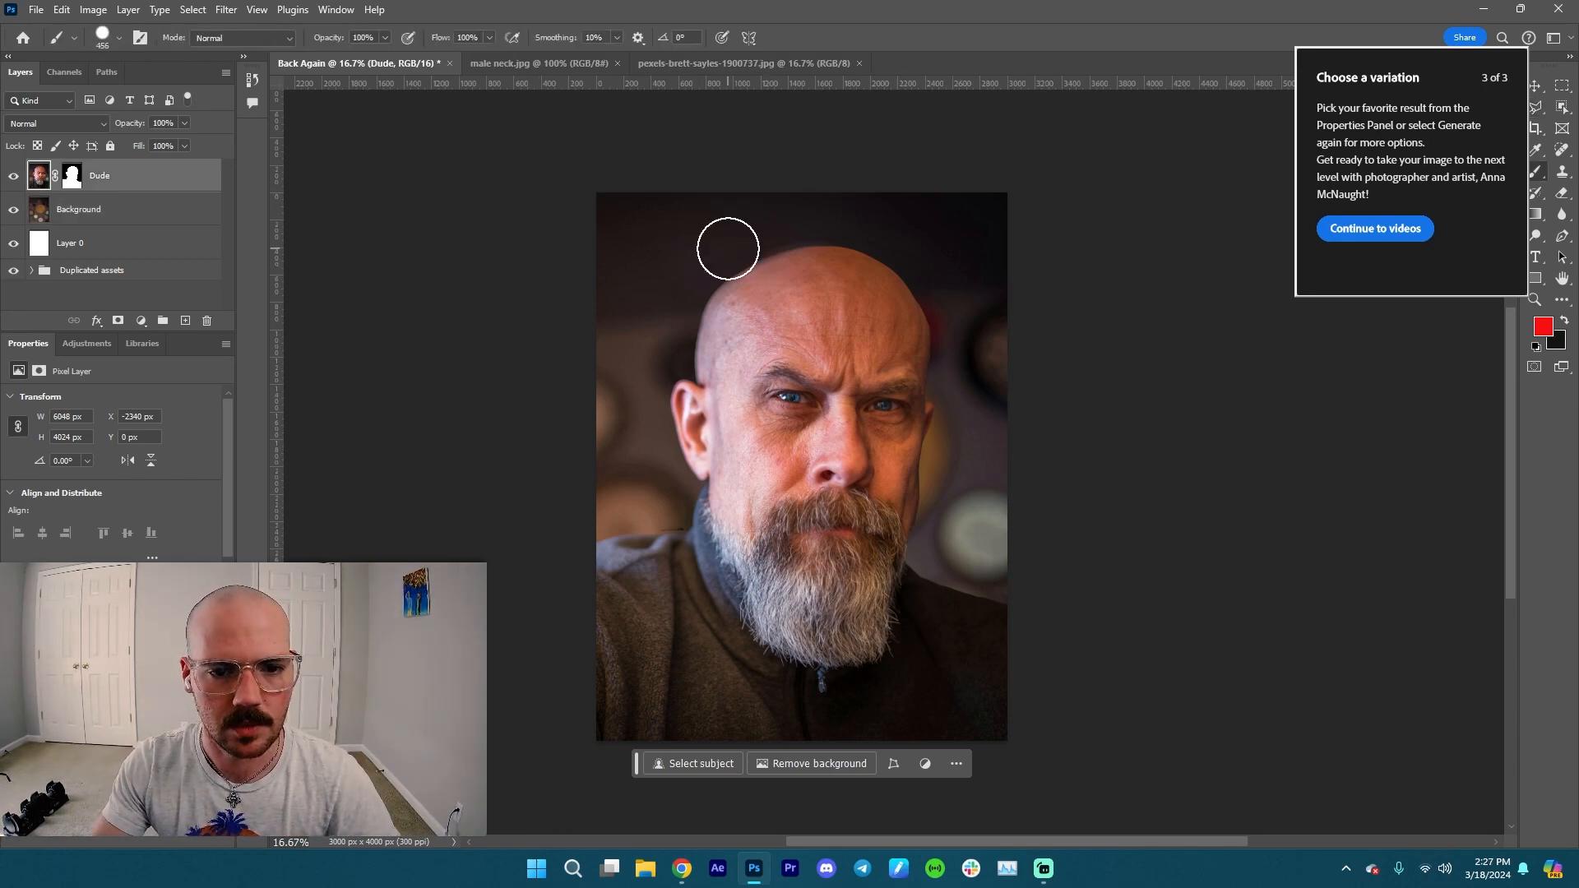
key(x)
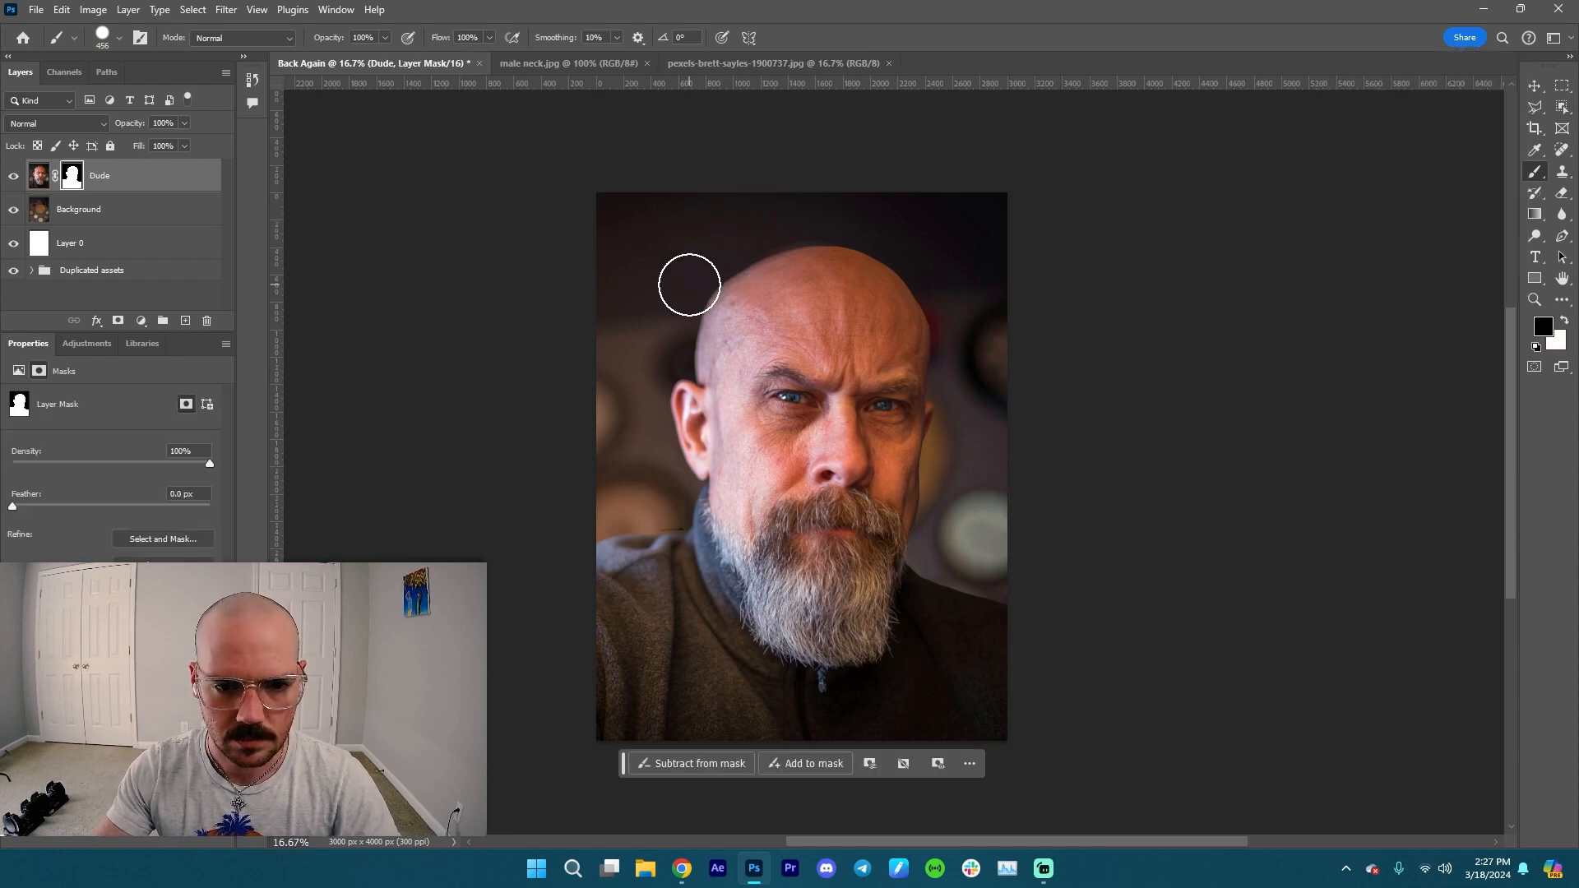
mouse_move(689, 285)
mouse_down()
mouse_move(687, 318)
mouse_move(768, 296)
mouse_move(888, 304)
mouse_move(969, 338)
mouse_move(740, 255)
mouse_up()
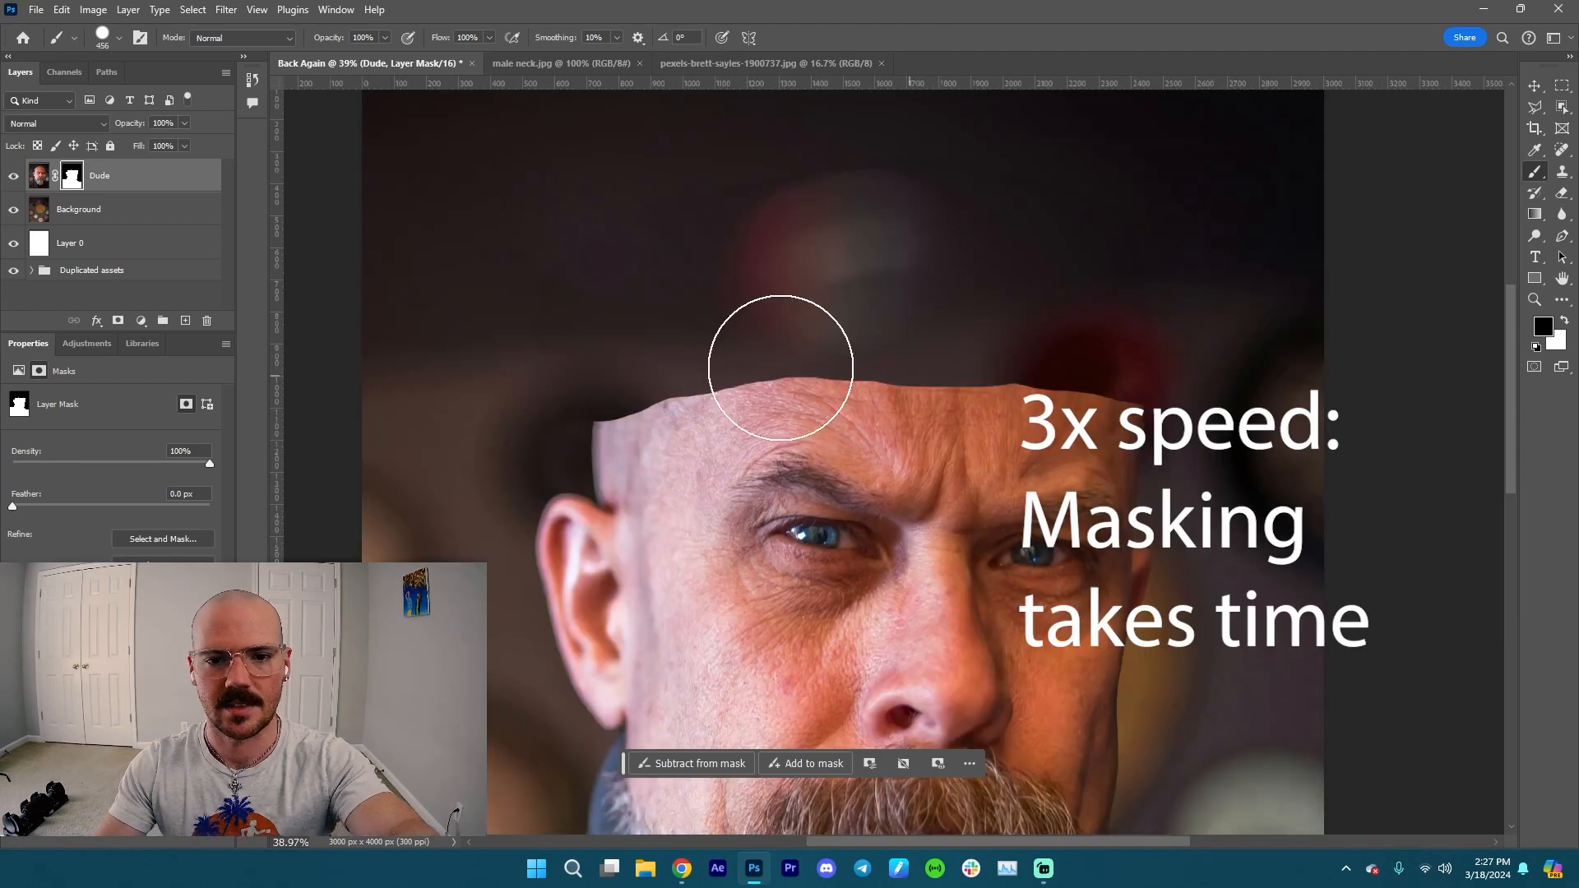
scroll(1163, 458, down, 2)
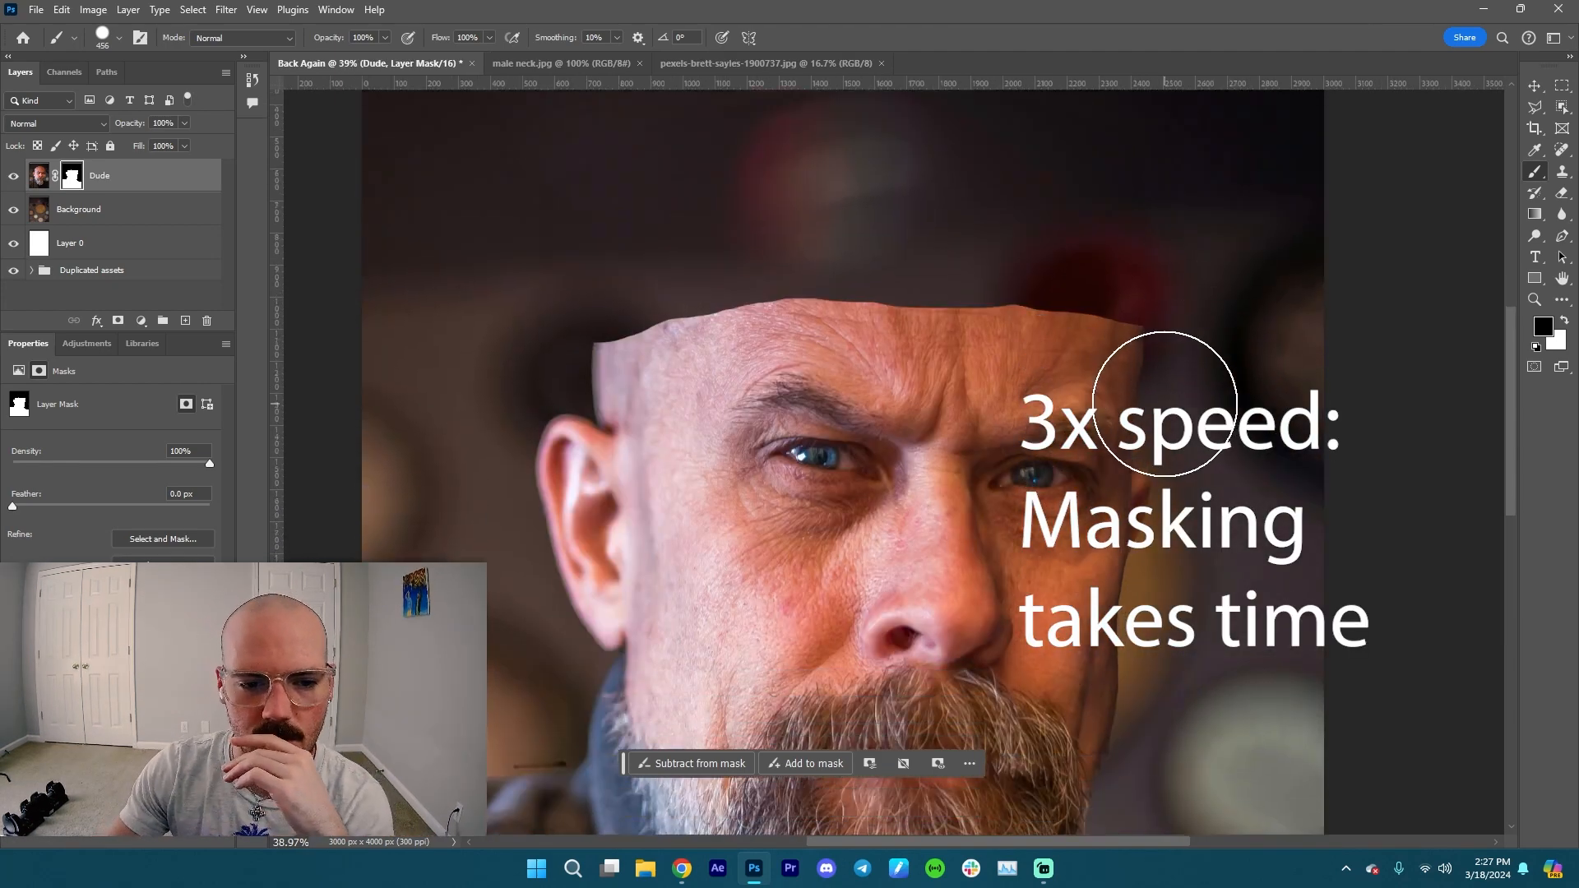
mouse_move(637, 269)
mouse_down()
mouse_move(558, 323)
mouse_move(735, 248)
mouse_up()
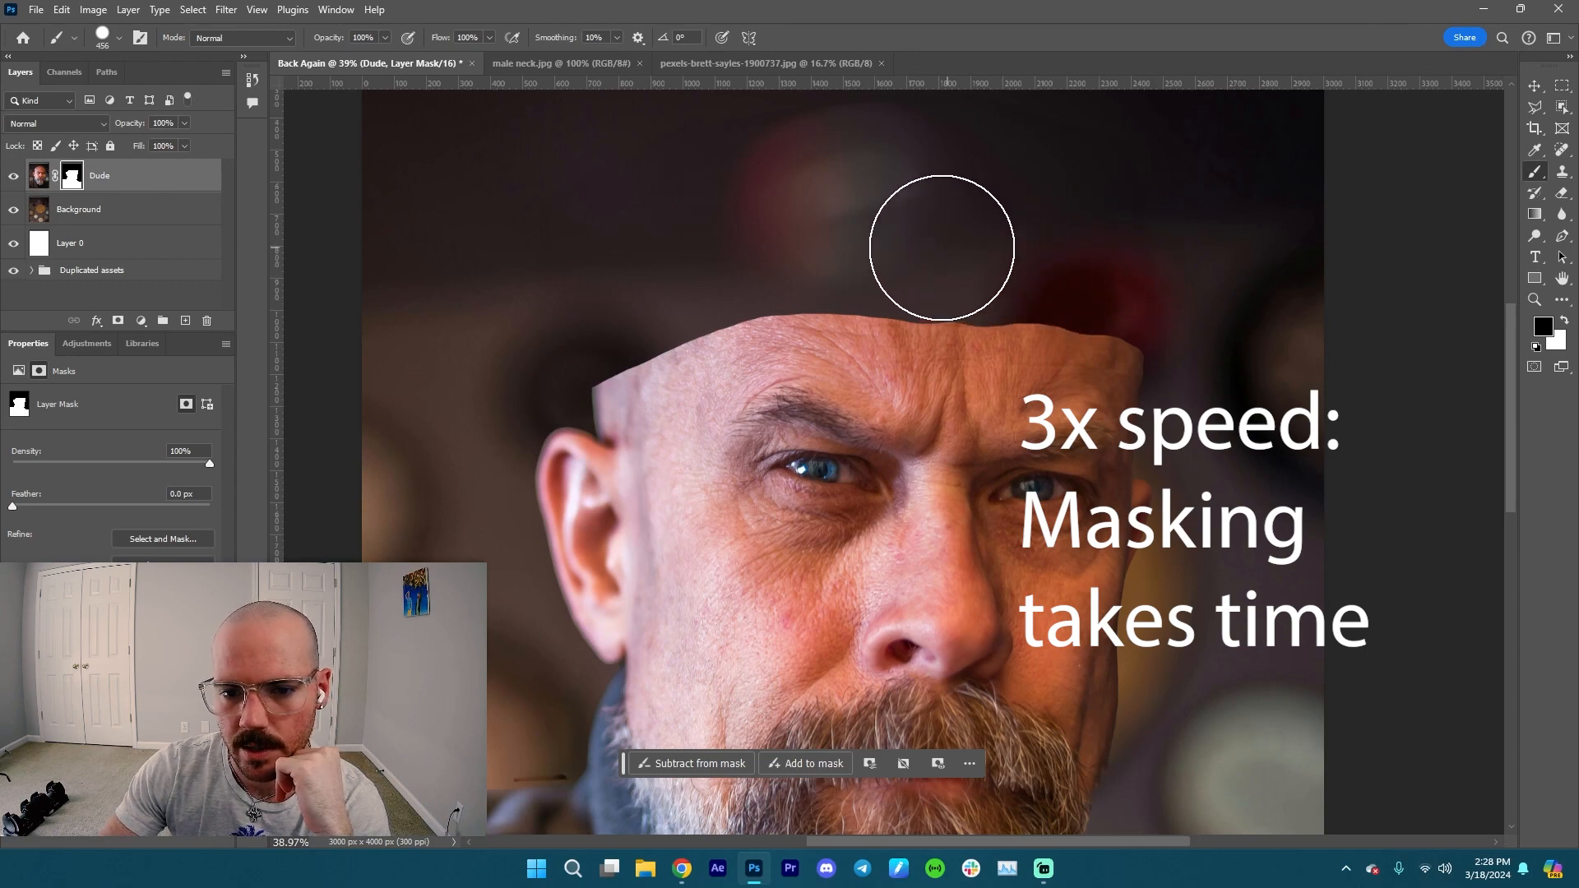
scroll(1110, 282, down, 6)
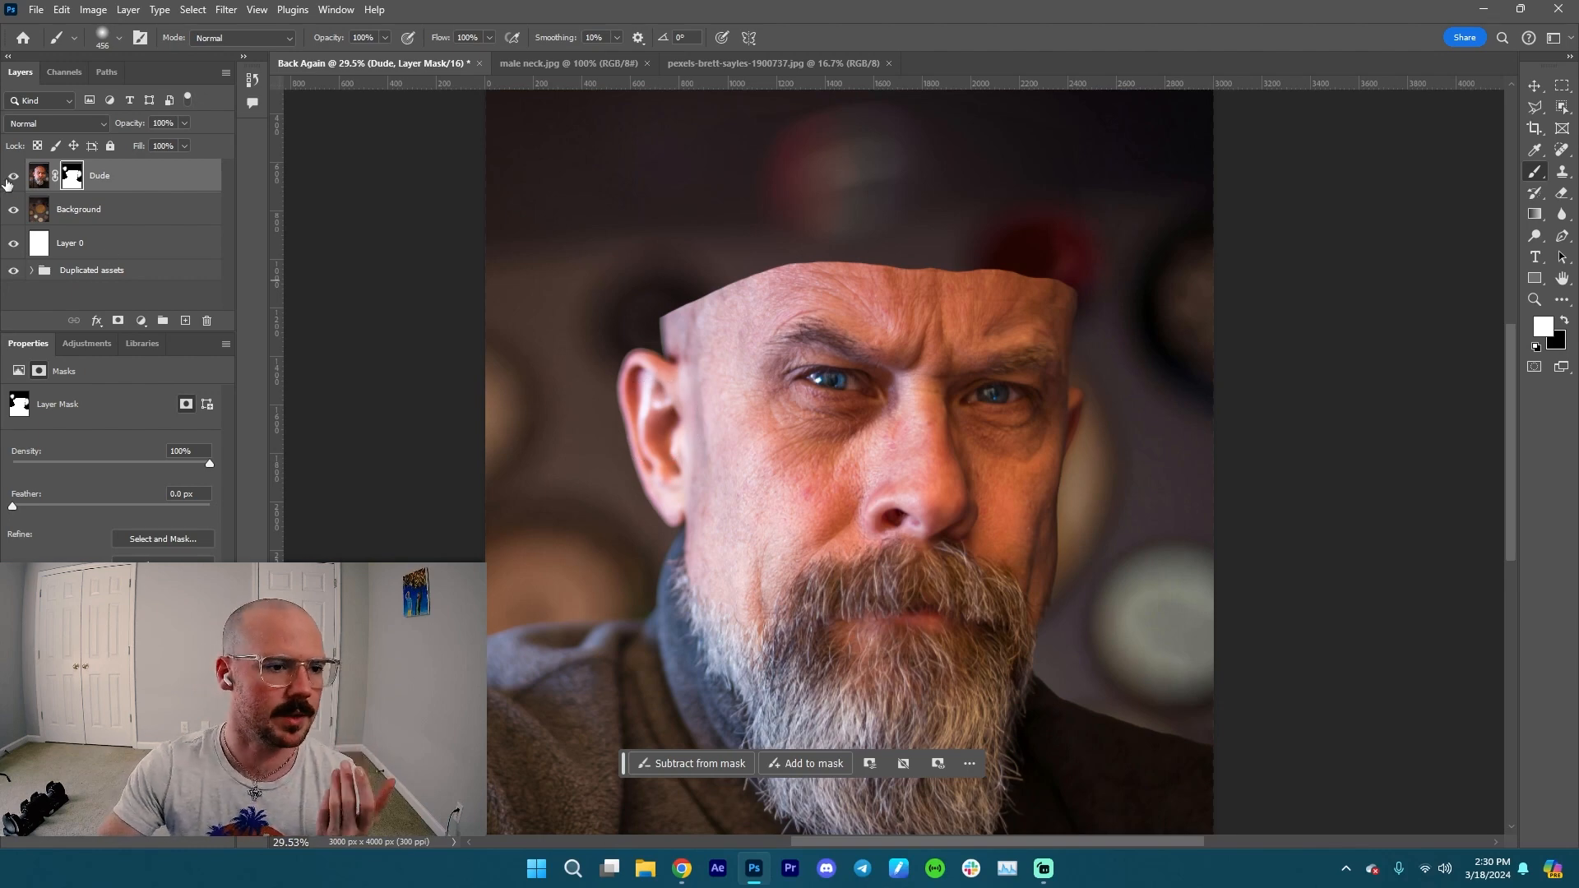
- Toggle the visibility of the Dude and Background layers to check the masked cutout and the background behind it
click(7, 182)
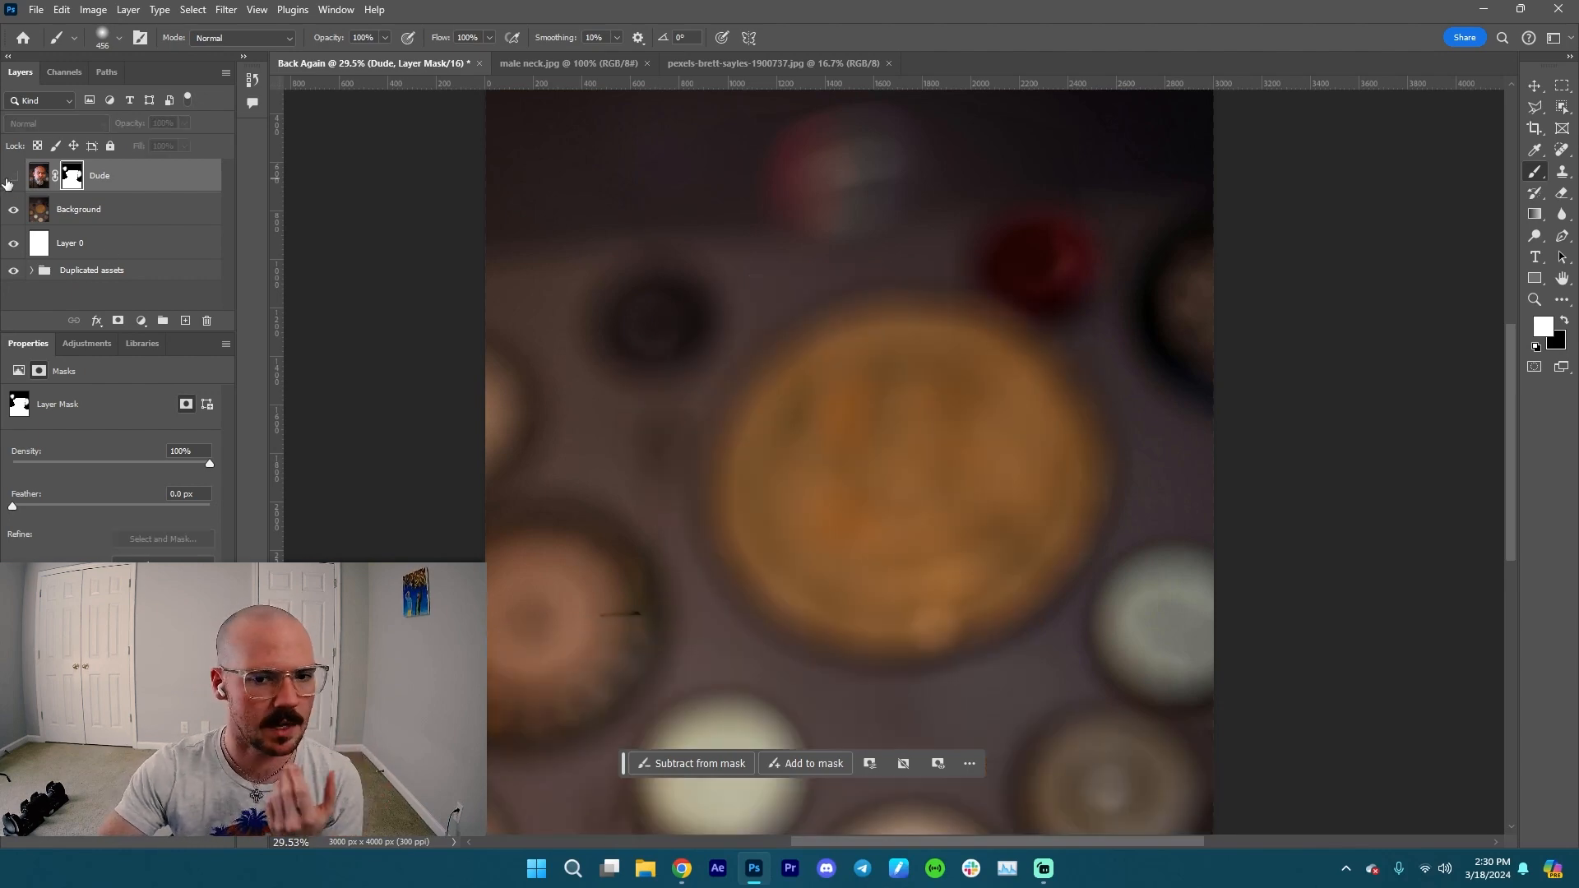
click(9, 182)
click(13, 213)
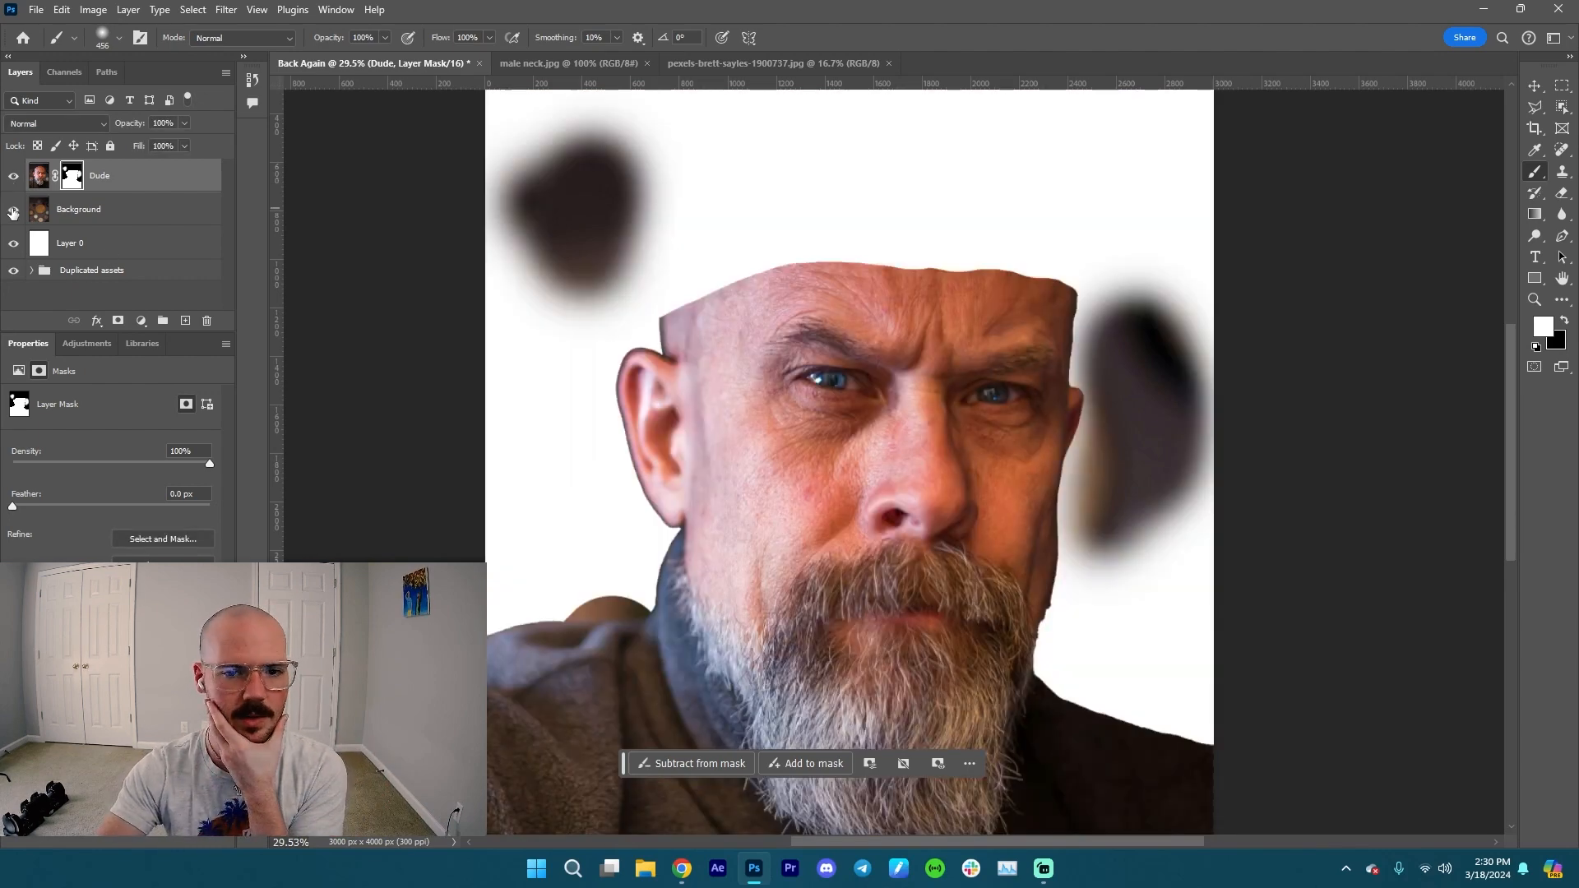
click(14, 213)
scroll(731, 334, up, 2)
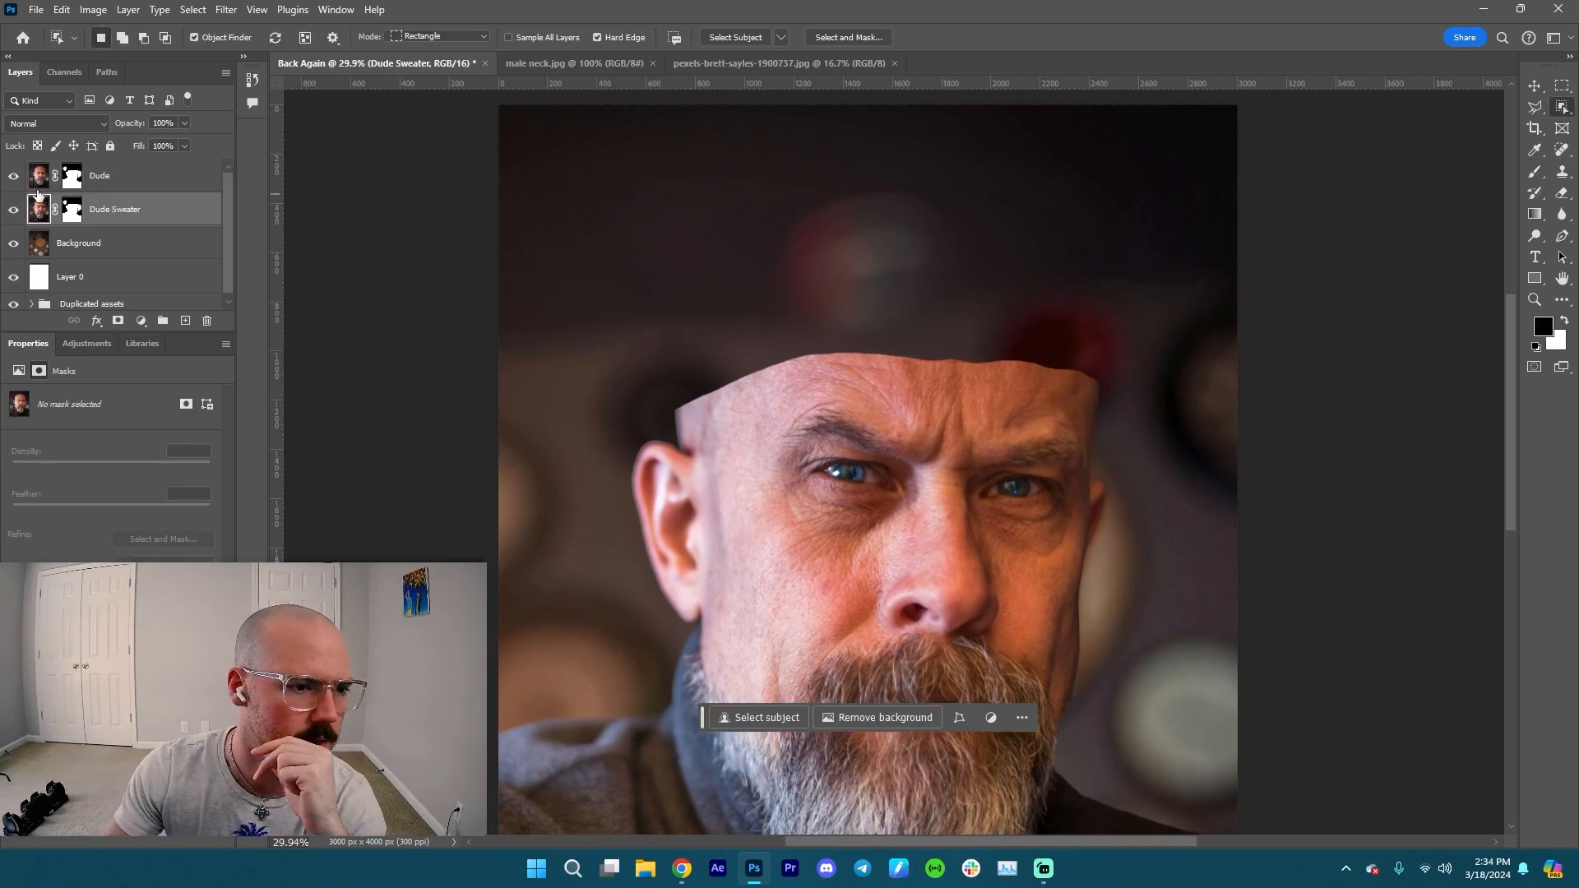
- Hide the Dude Sweater layer and toggle the Dude layer off and on to check what each one contains
click(38, 174)
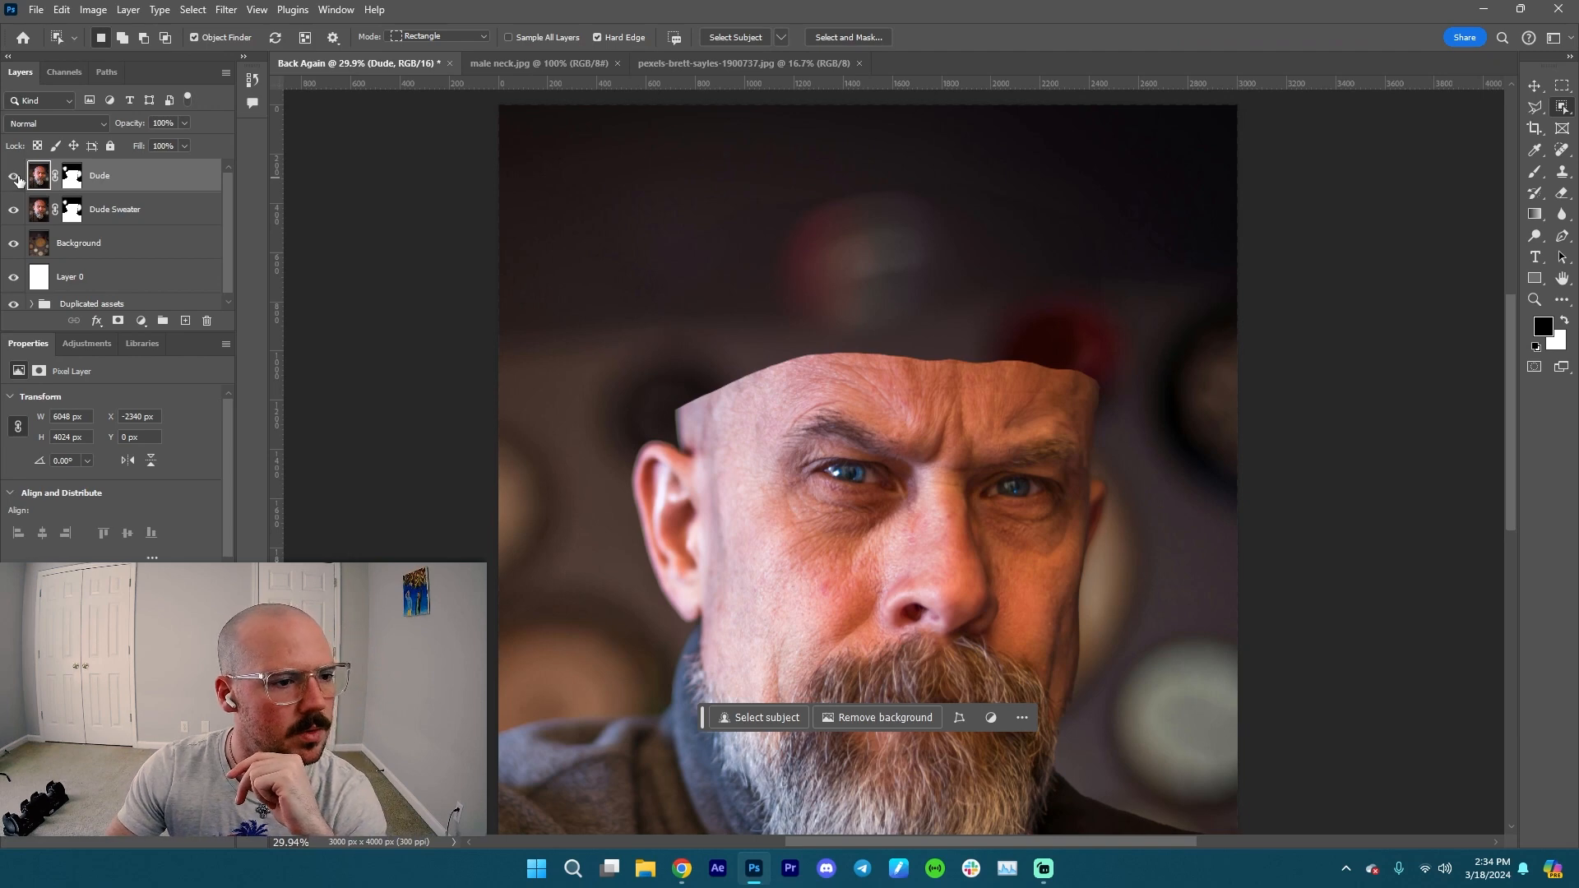
click(13, 207)
click(13, 176)
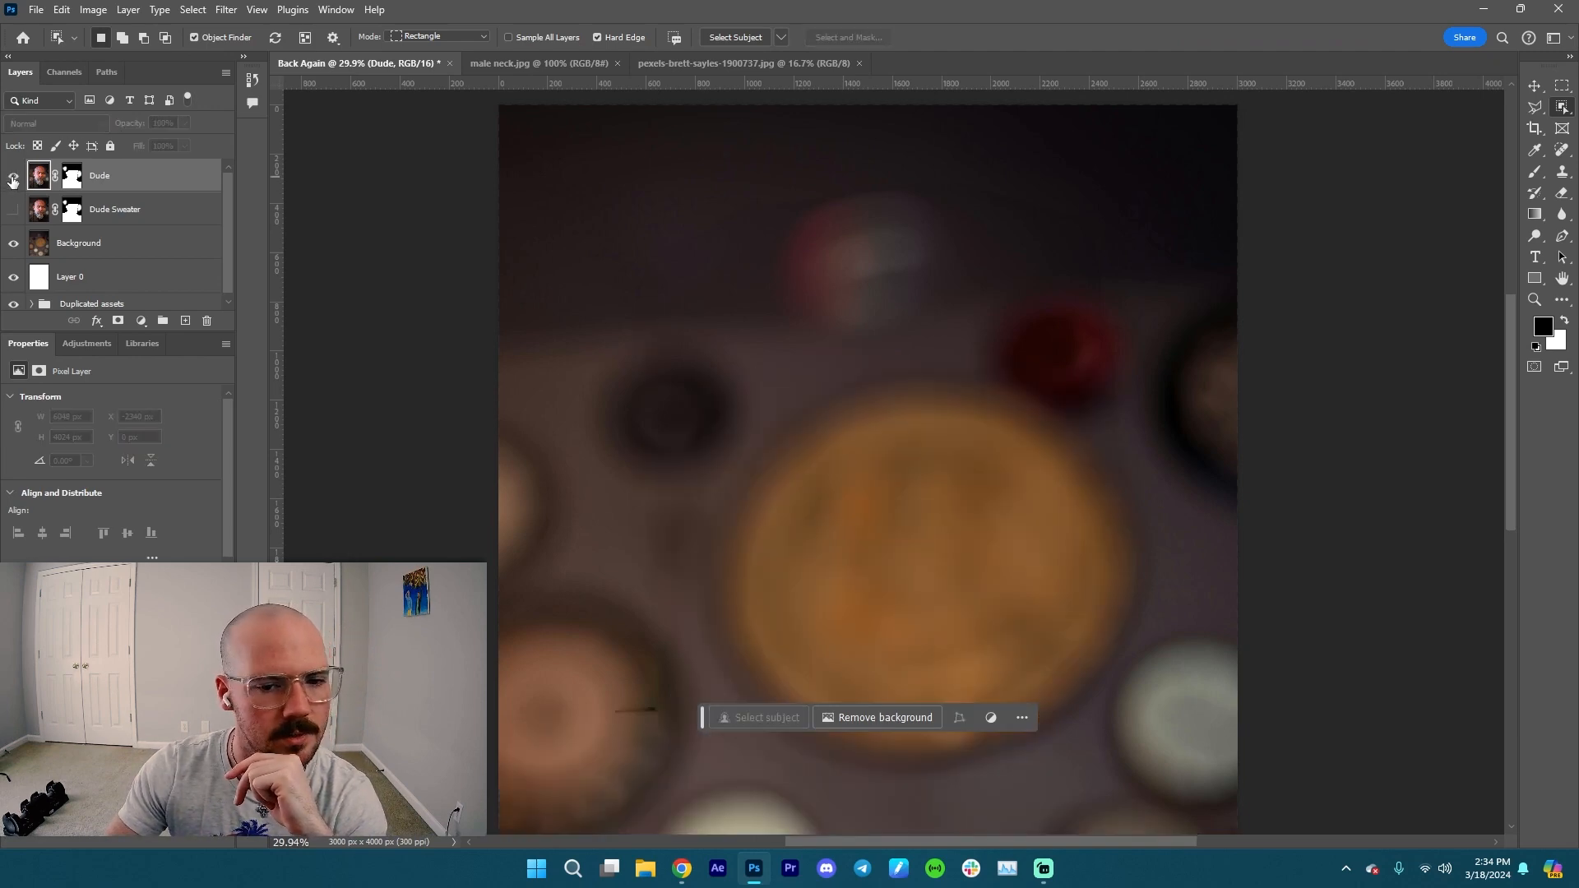
click(14, 176)
click(13, 176)
click(13, 176)
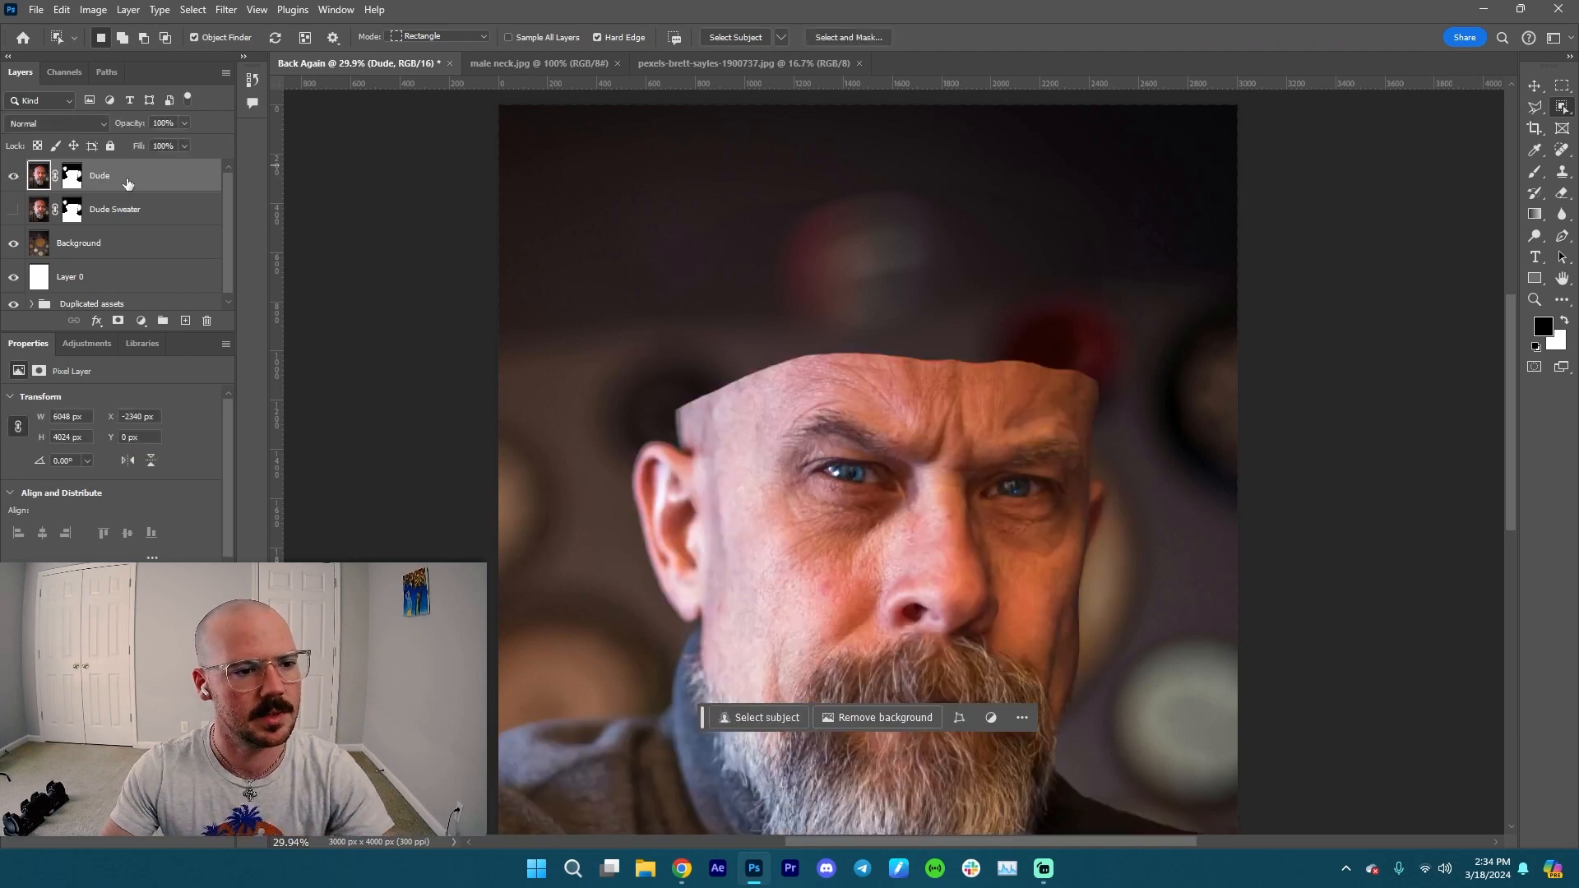
- Rename the Dude Sweater layer as Head Highlights and move it above the Dude layer
double_click(117, 209)
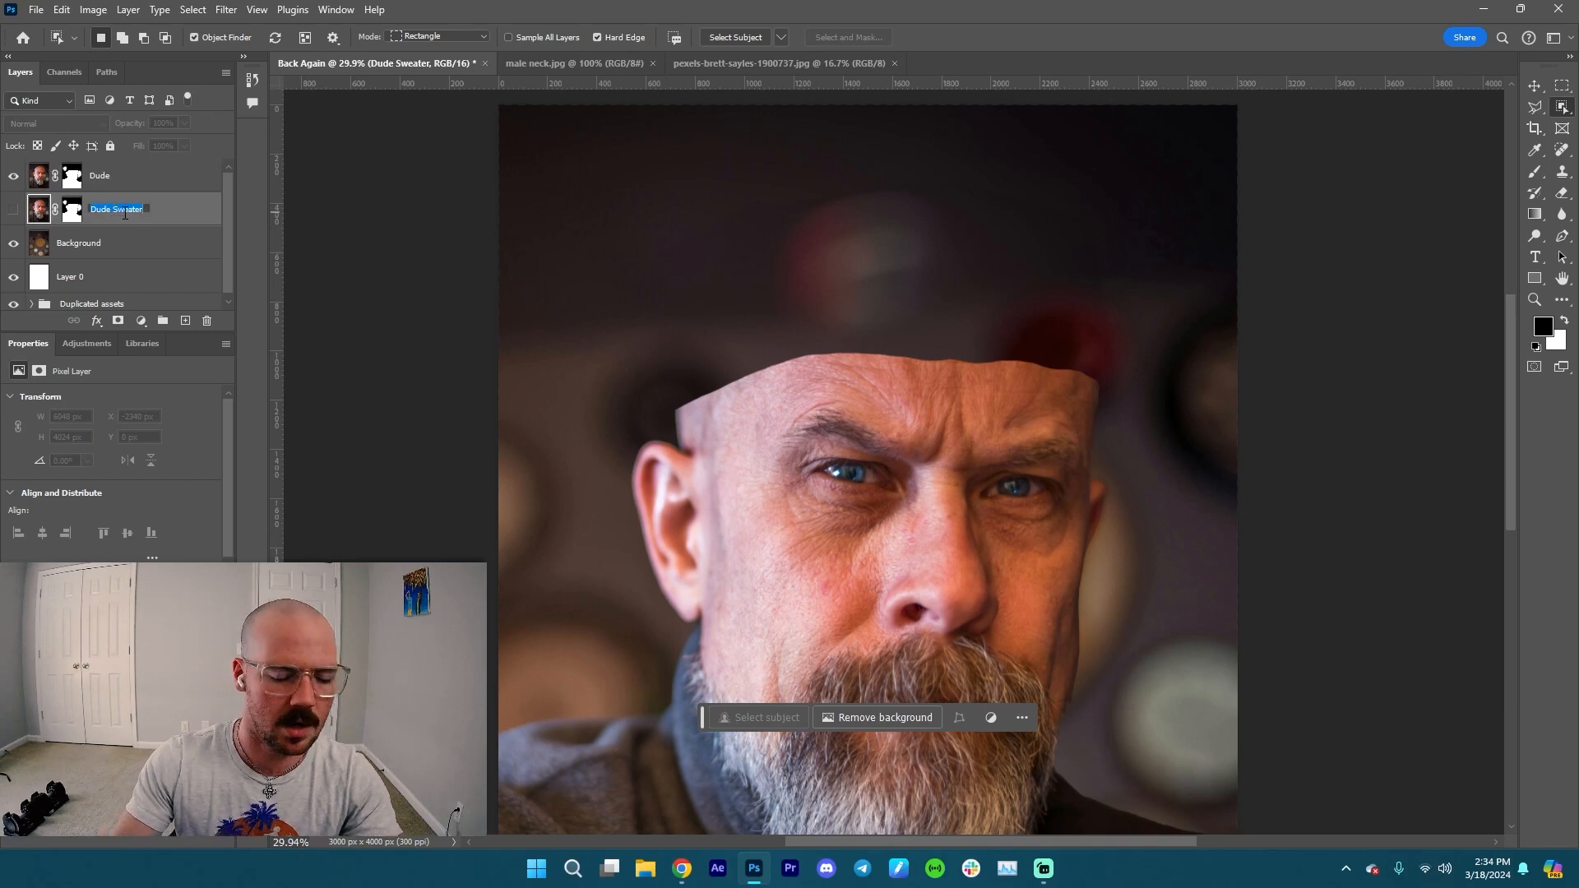
text(H)
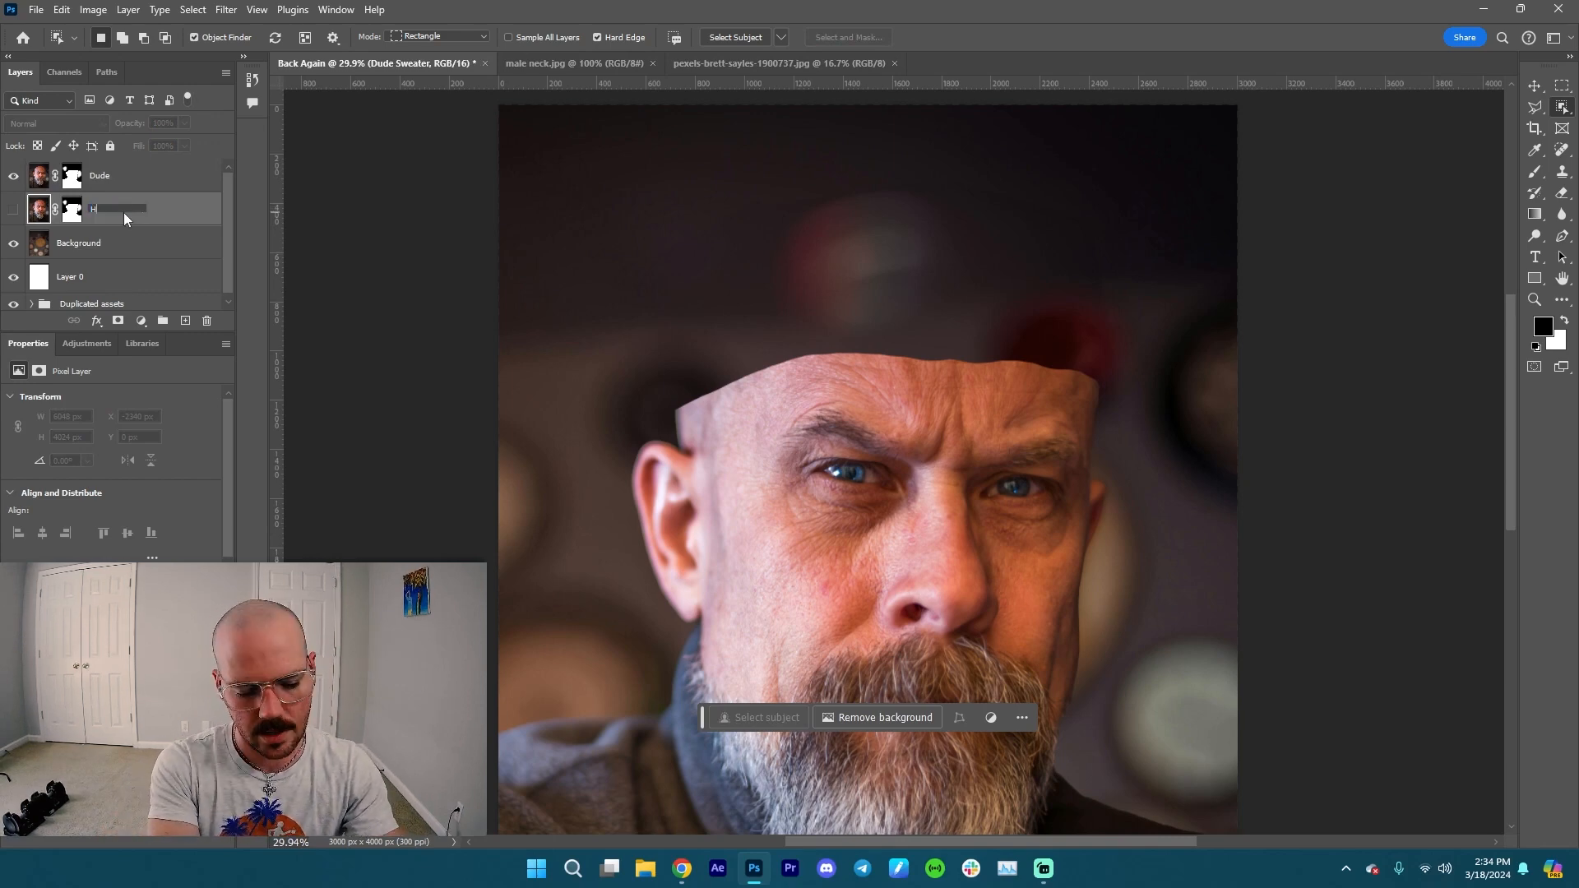
text(ead Hig)
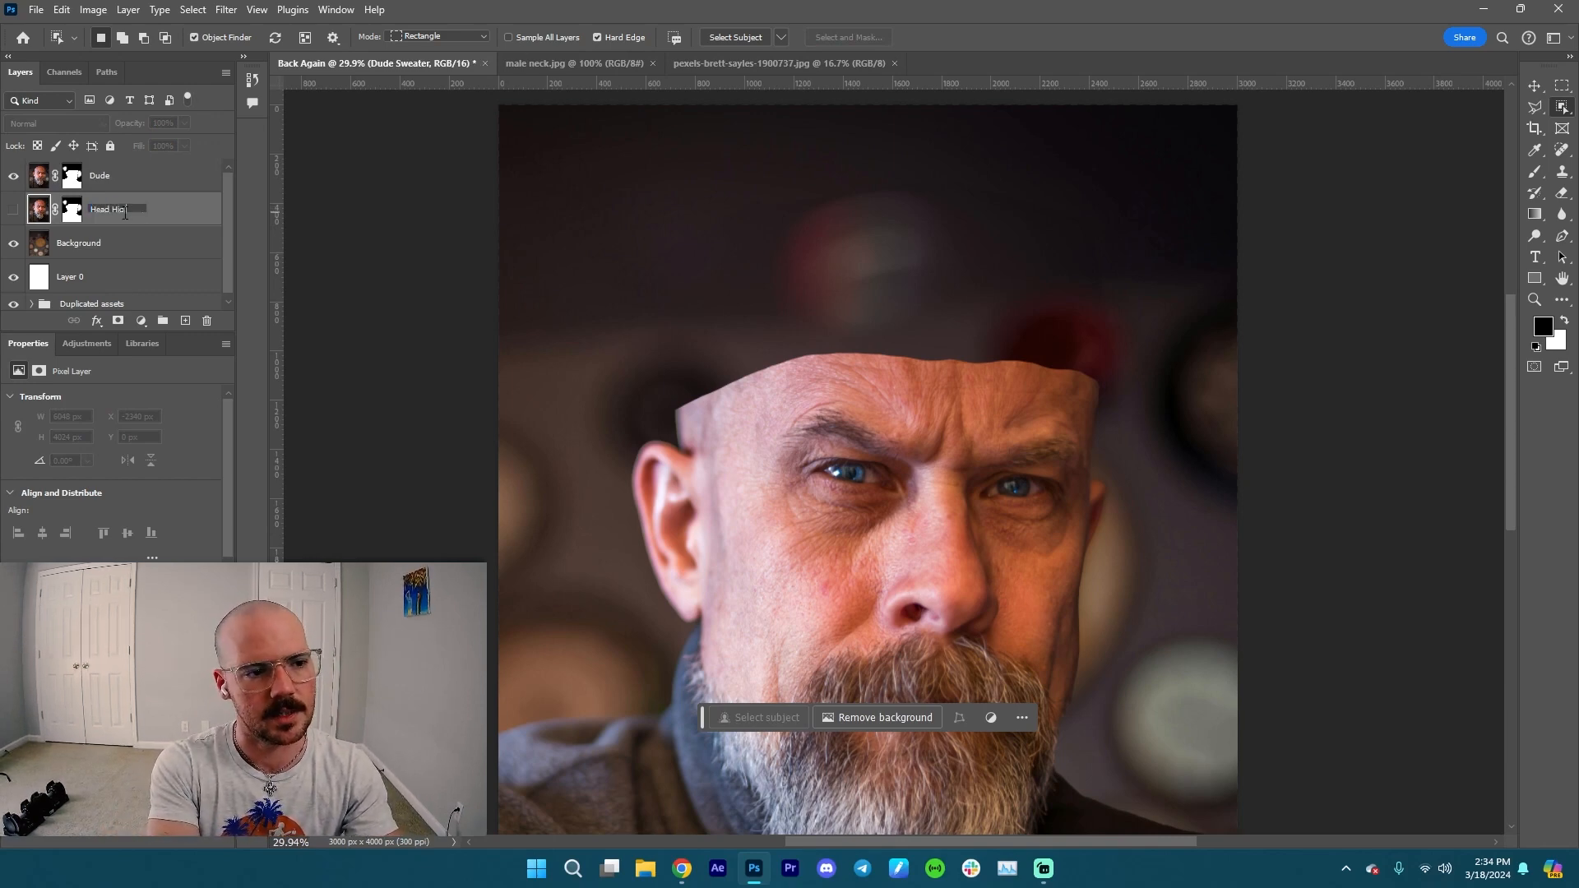
text(hlights)
key(Return)
key(ctrl+bracketright)
- Add a Brightness/Contrast adjustment clipped to the Head Highlights layer and delete the adjustment's layer mask
key(b)
scroll(749, 491, down, 5)
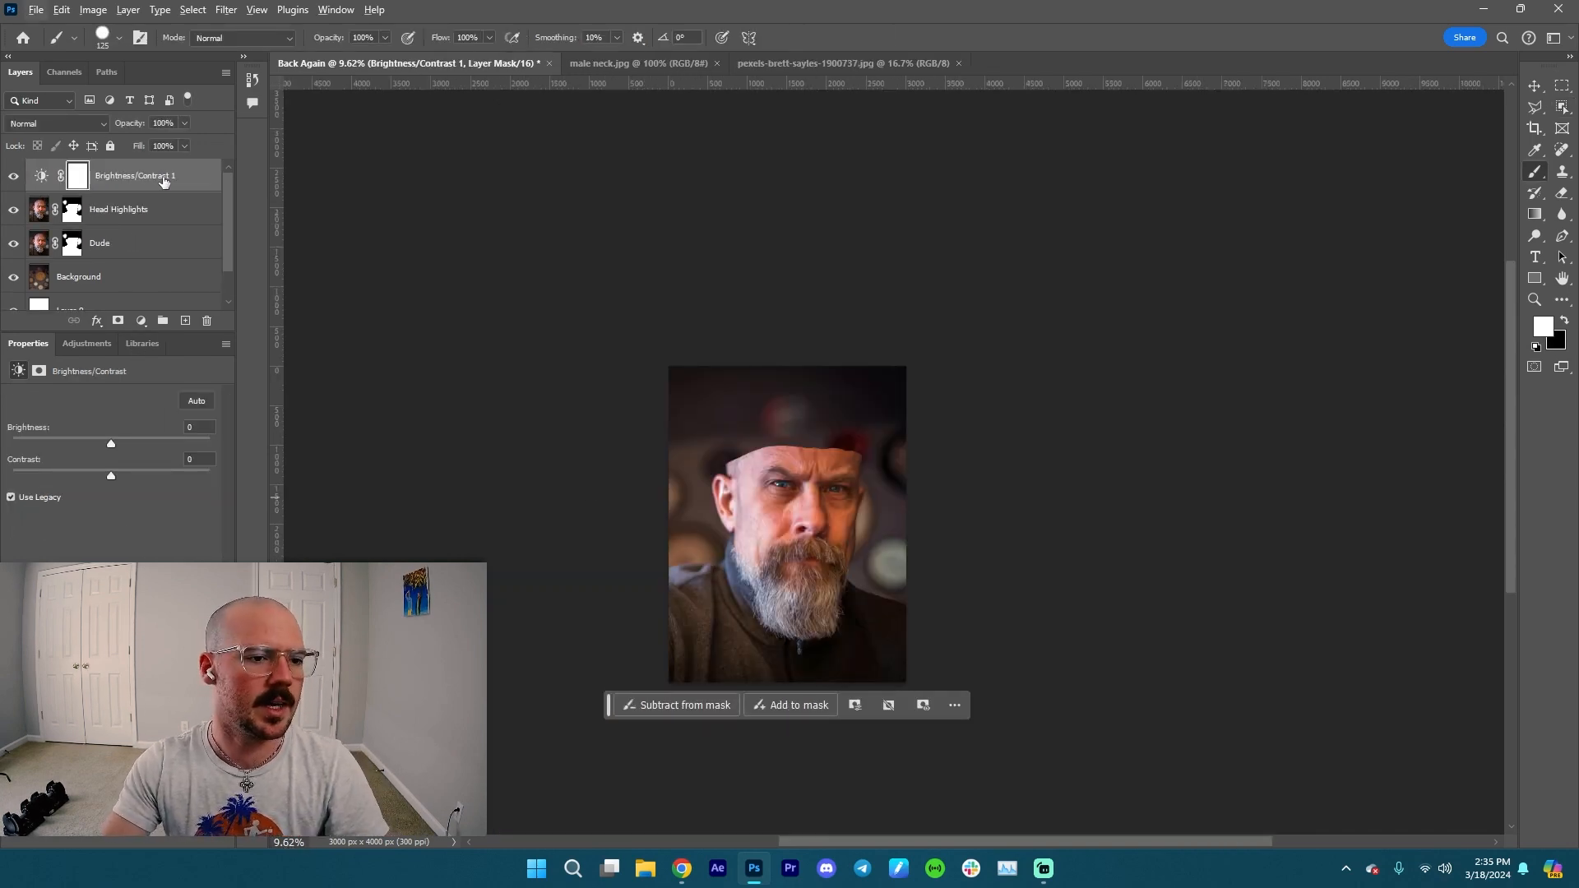
alt+click(42, 188)
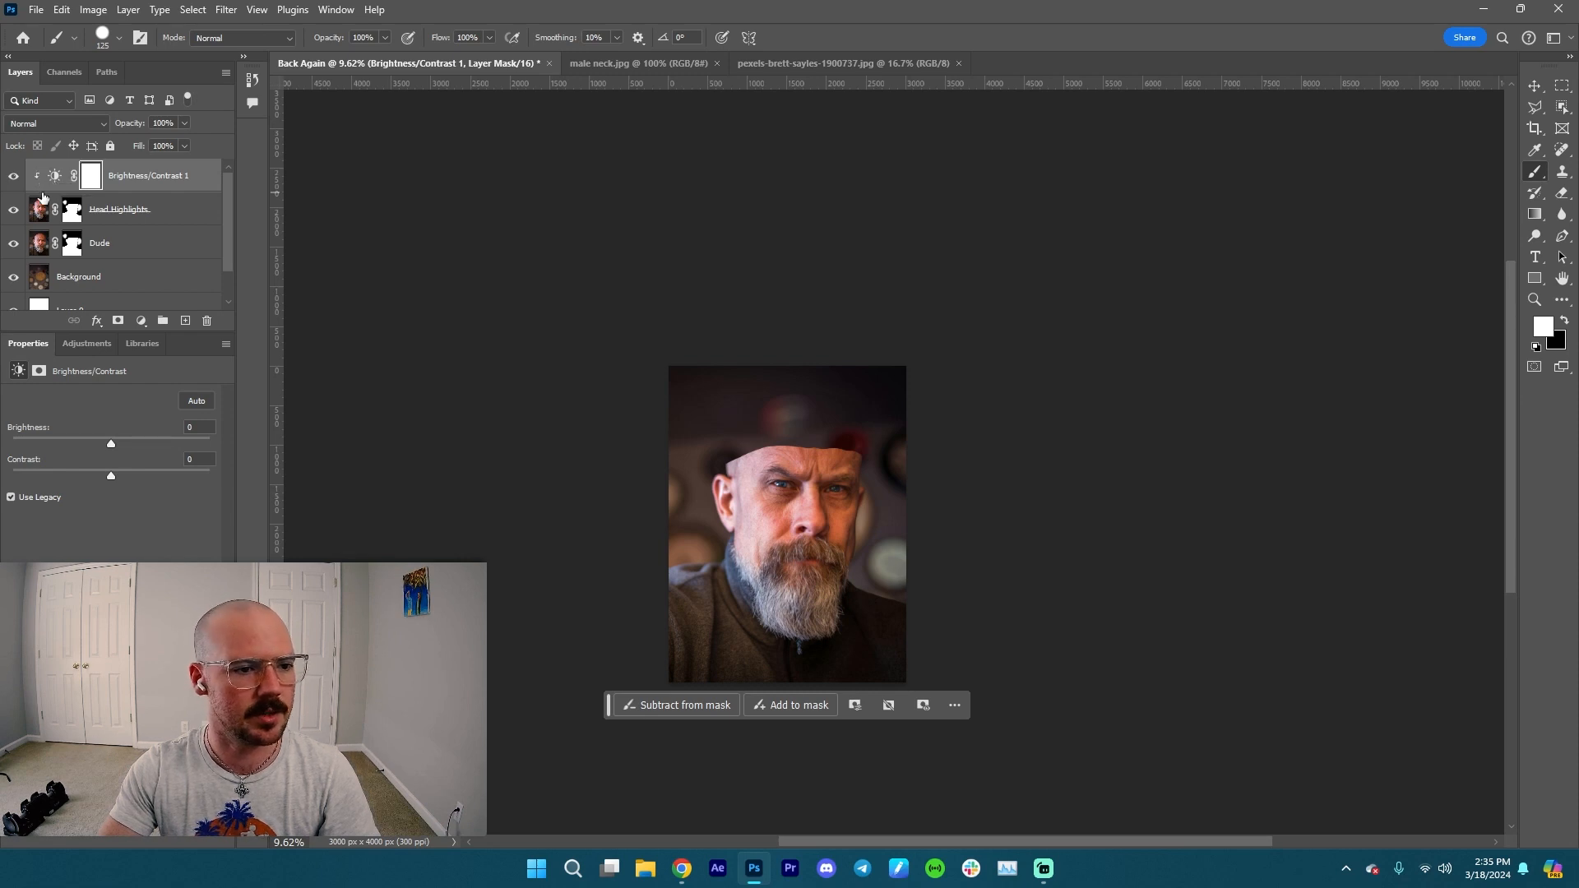
click(95, 183)
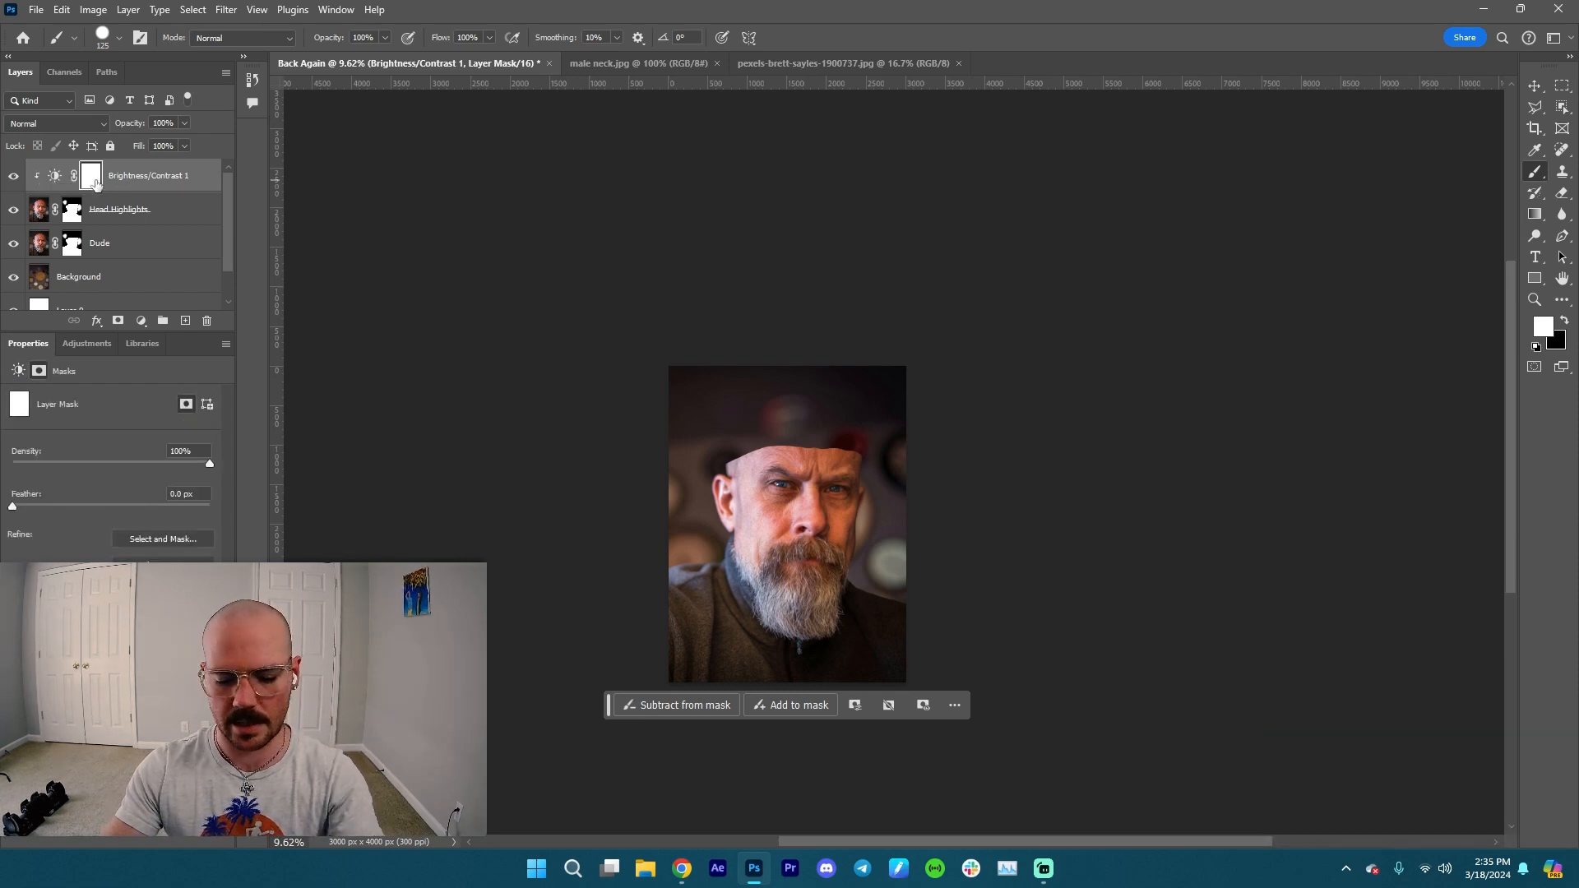
key(Delete)
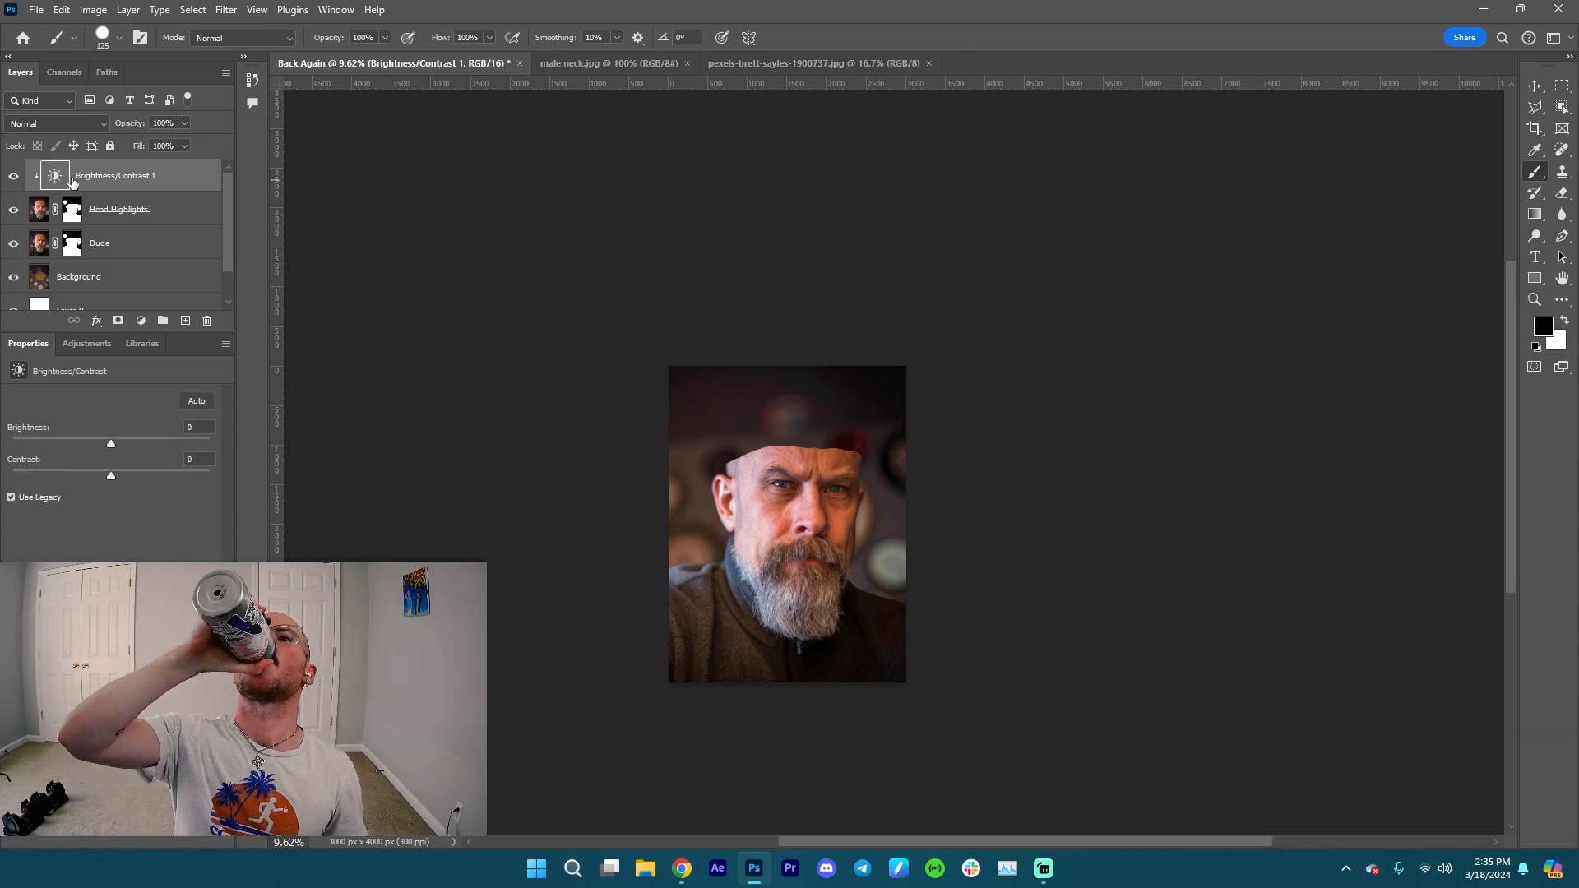
- Set the clipped Brightness/Contrast adjustment to brightness 21 and contrast 19
click(73, 210)
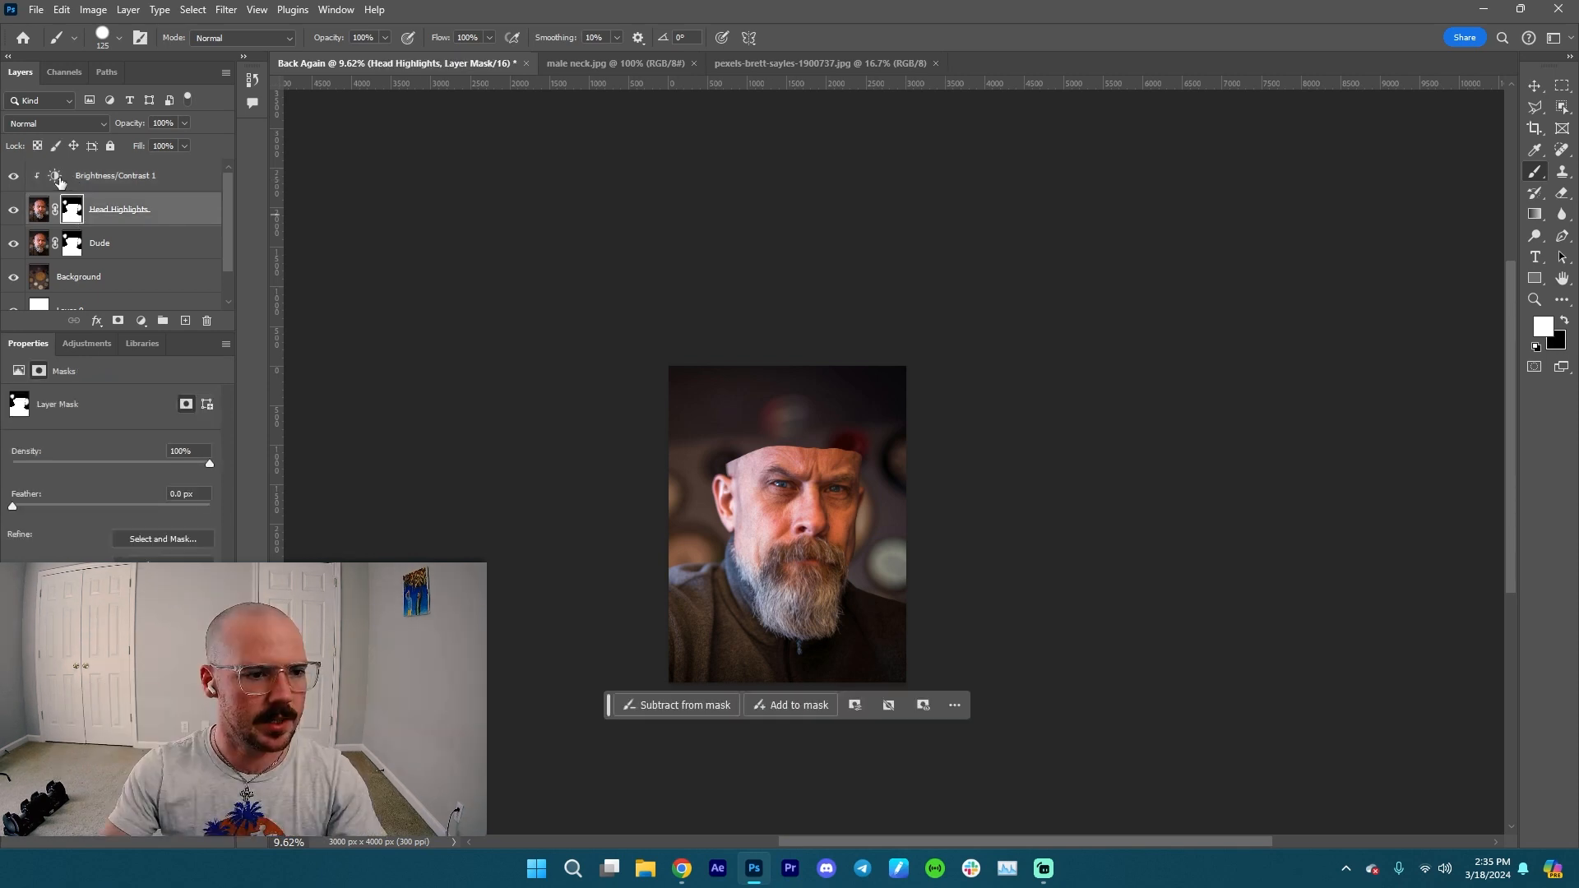
click(60, 182)
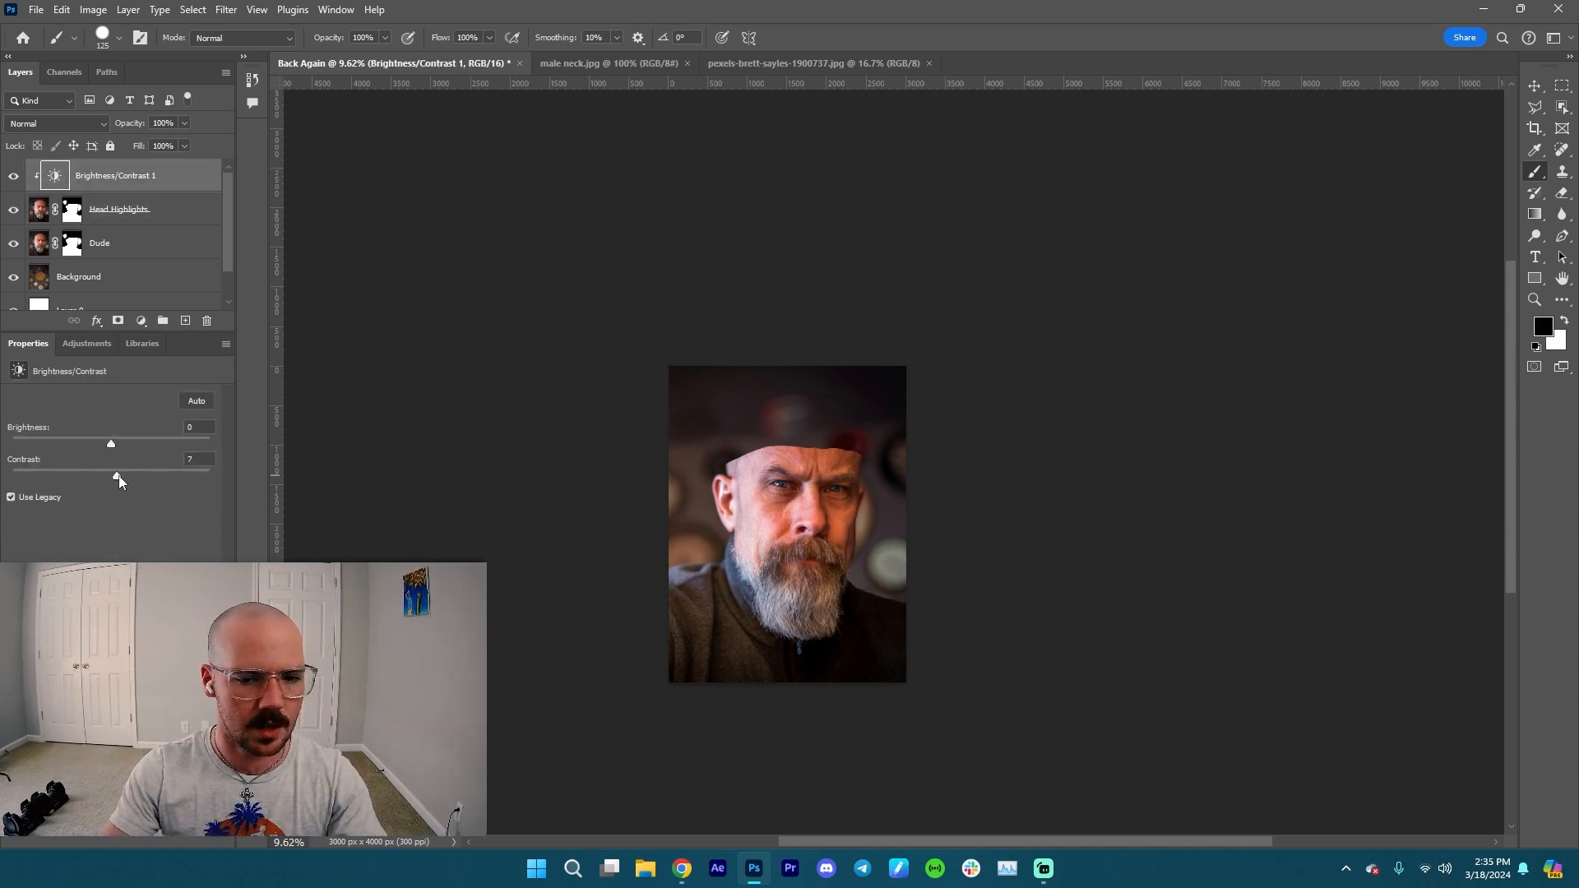
drag(118, 475, 133, 446)
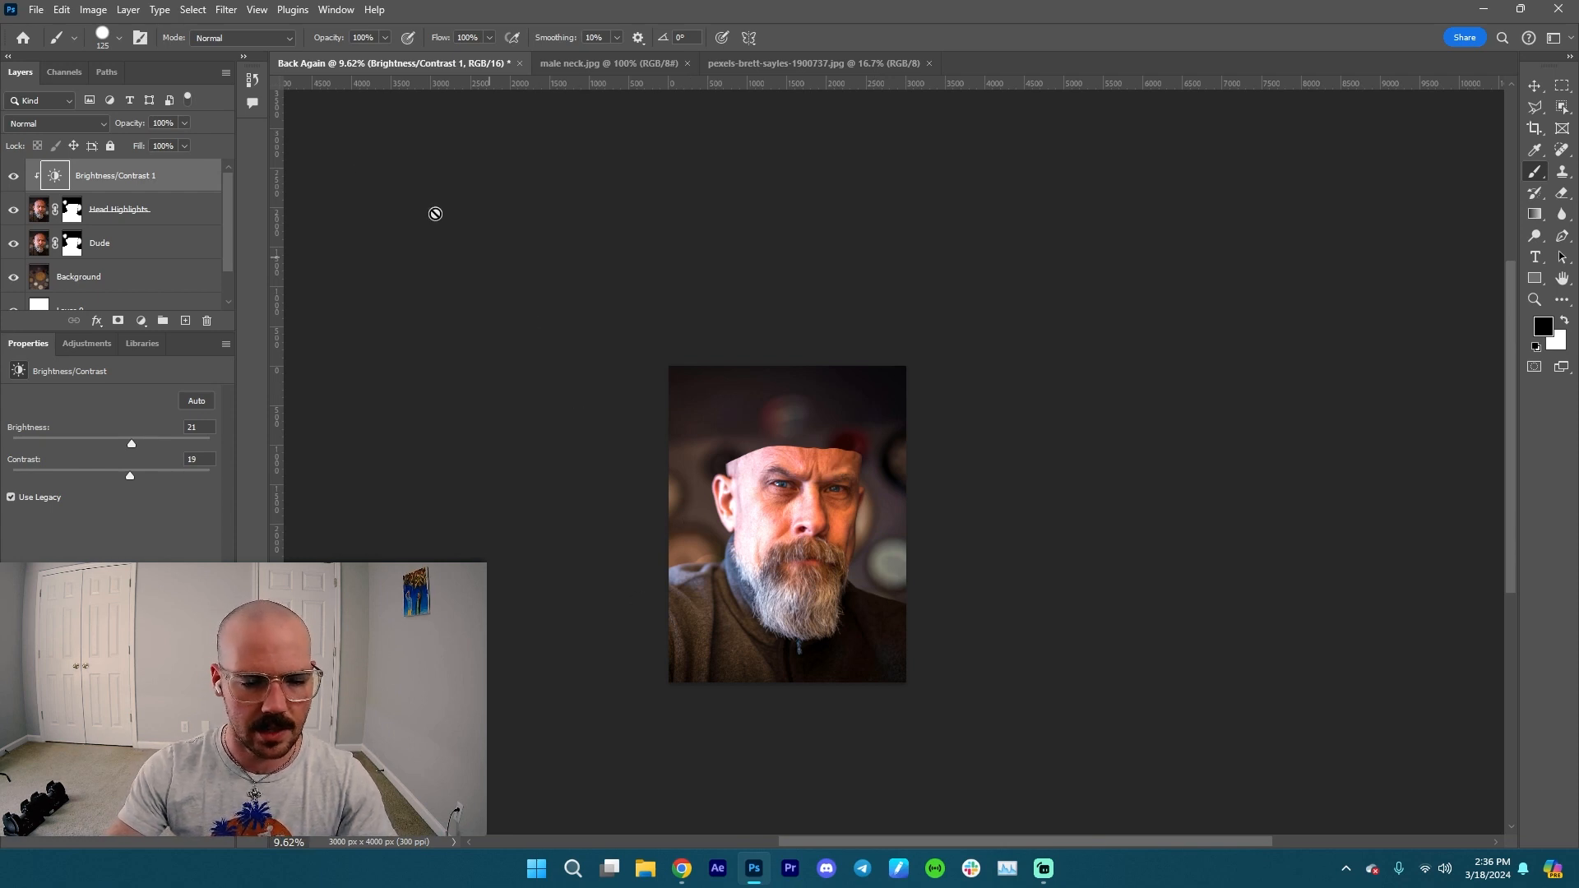
- Paint black with a Soft Round brush on the Head Highlights layer mask to hide the highlights below the upper head
click(74, 215)
key(x)
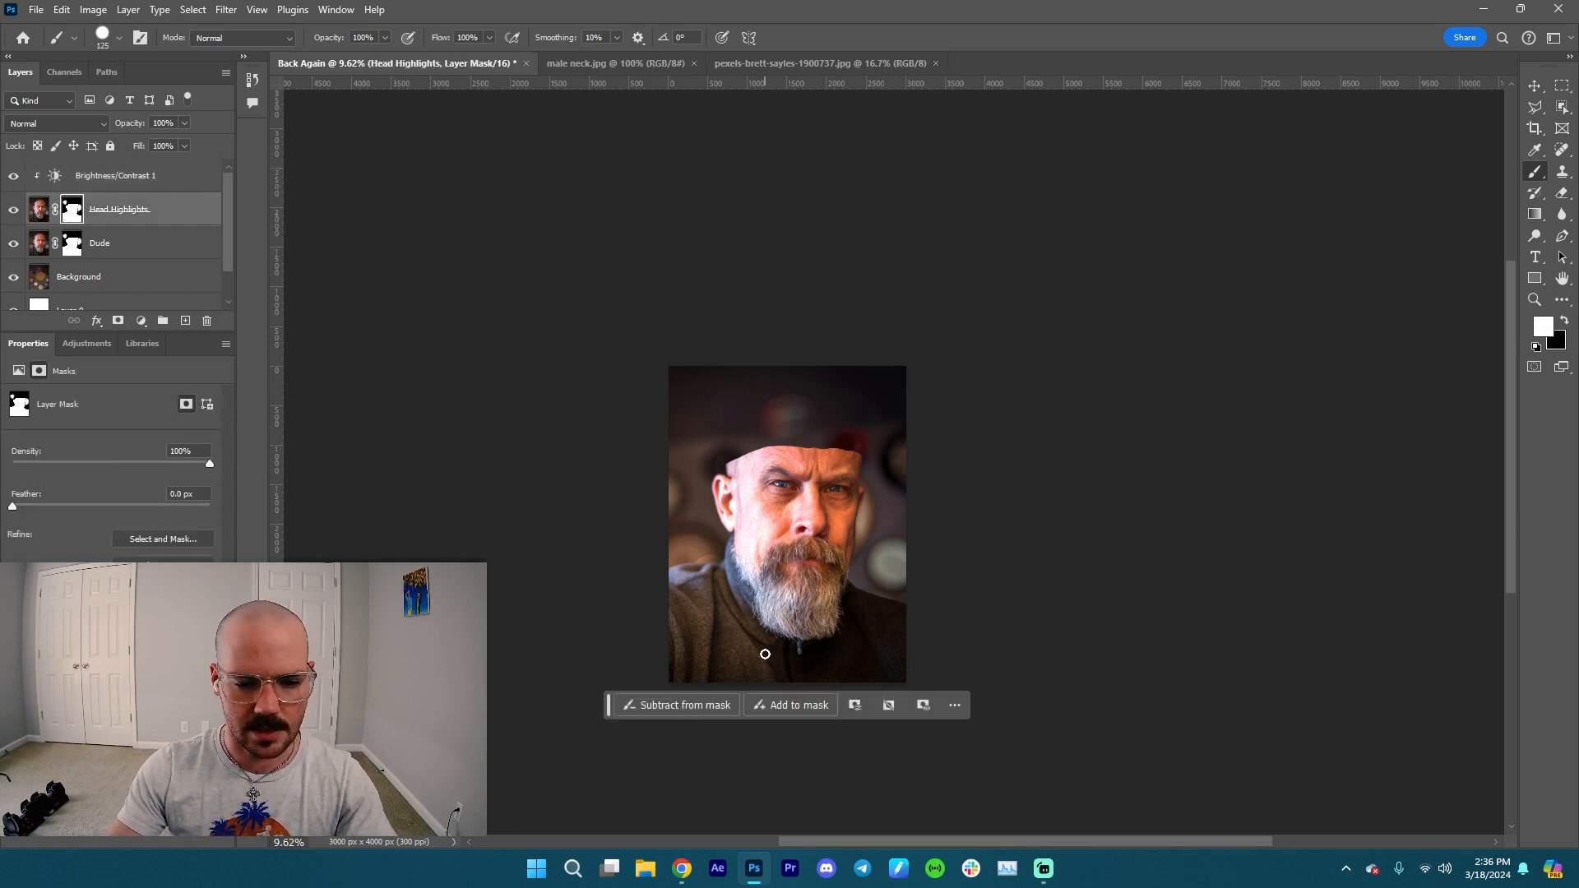
drag(723, 628, 750, 626)
right_click(750, 626)
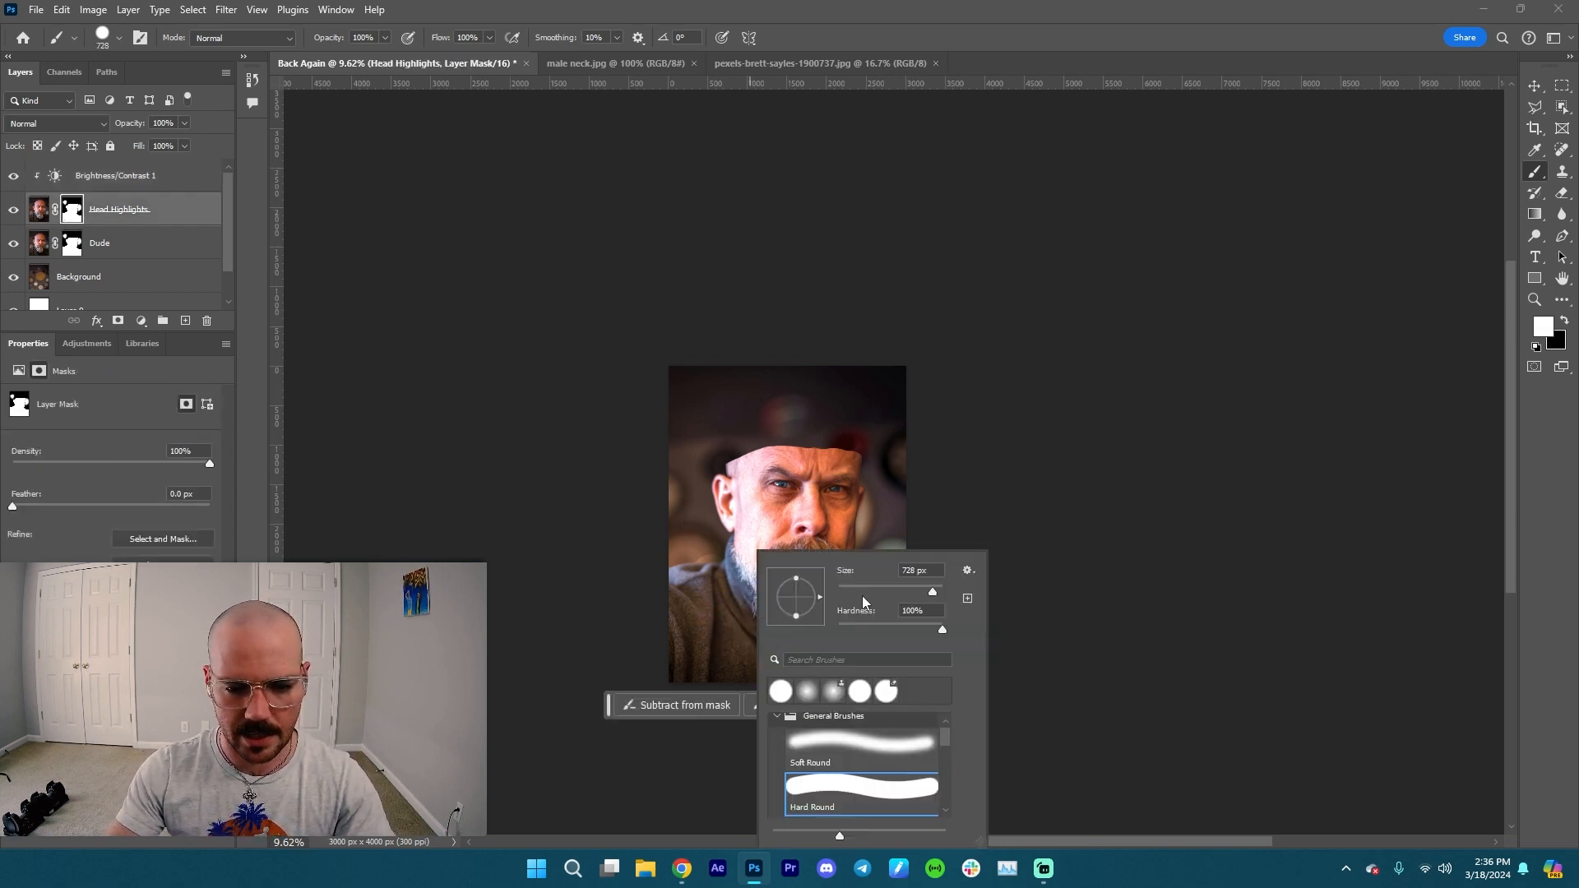
click(837, 740)
click(678, 592)
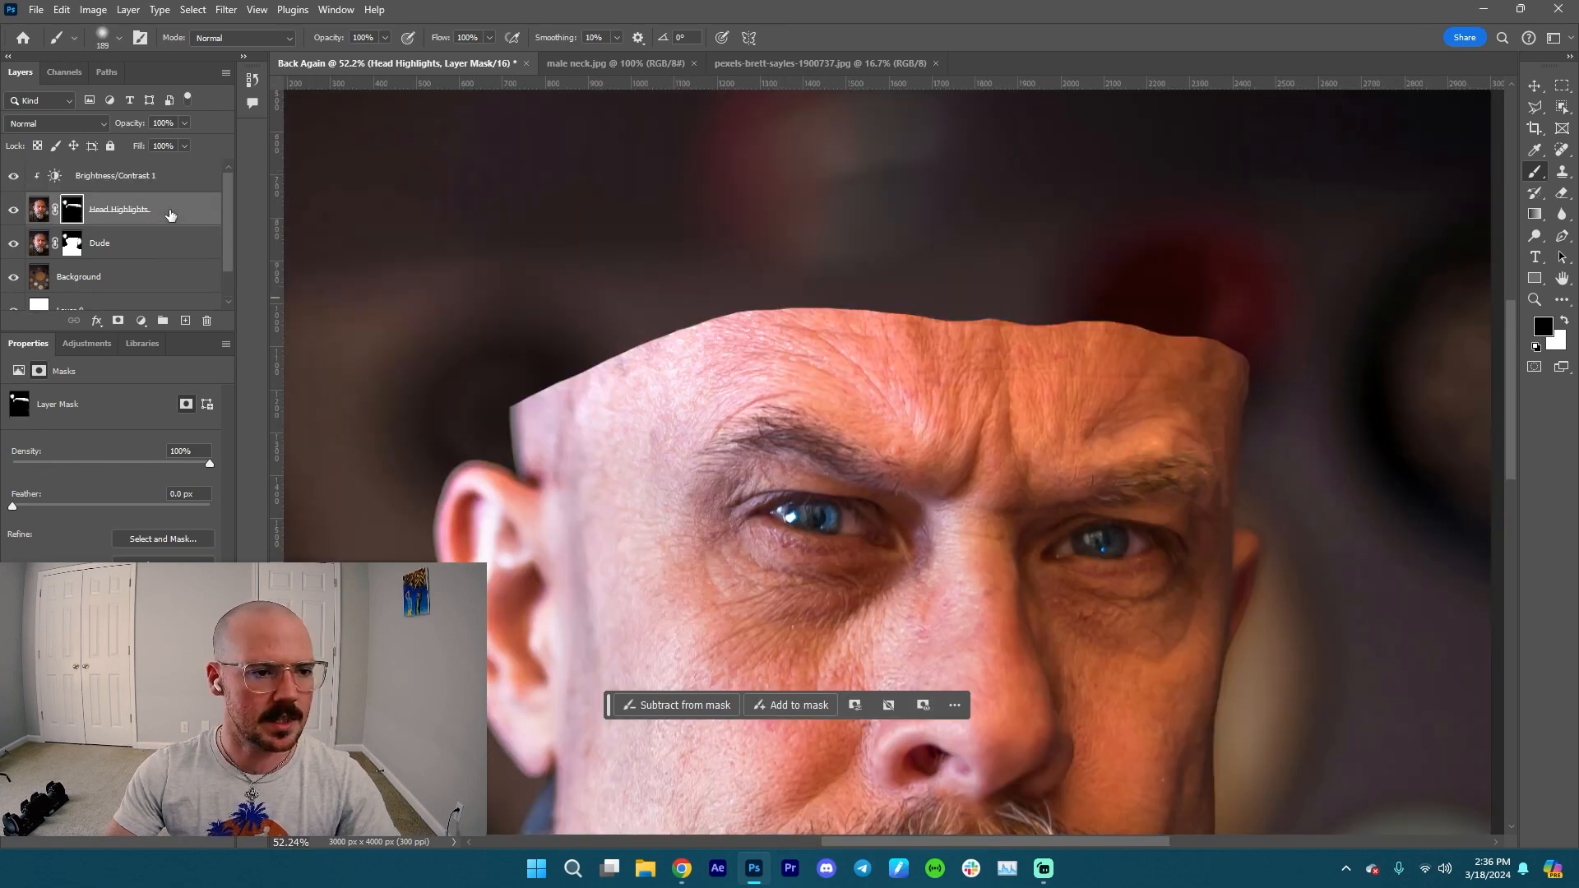
- Place a copy of the Head Highlights layer in the Duplicated assets group and apply the original layer's mask
scroll(168, 218, down, 1)
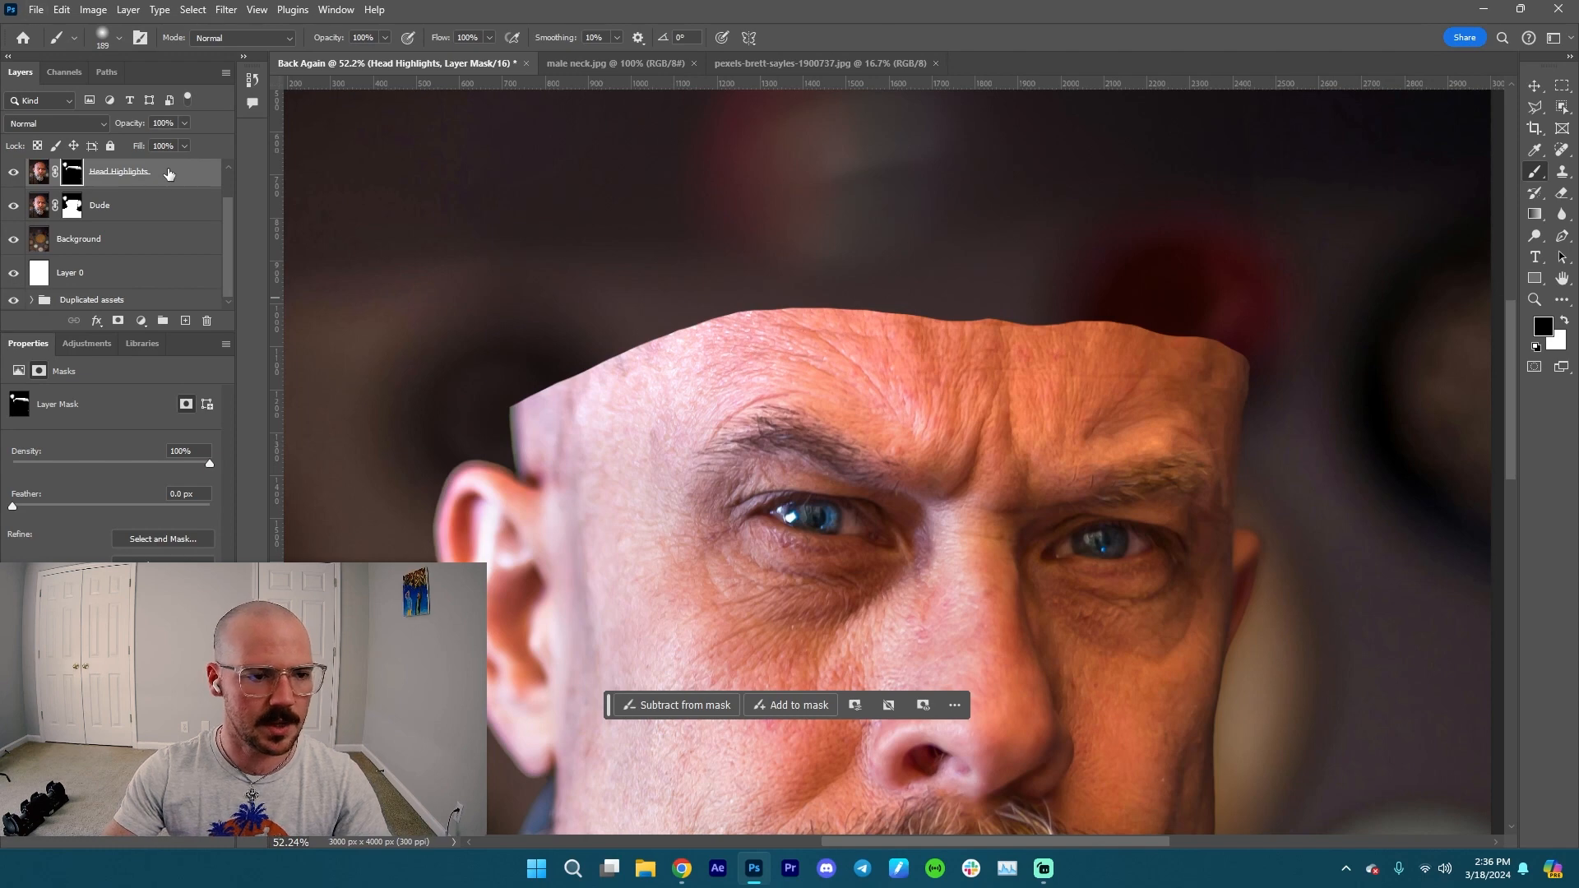
drag(168, 174, 161, 311)
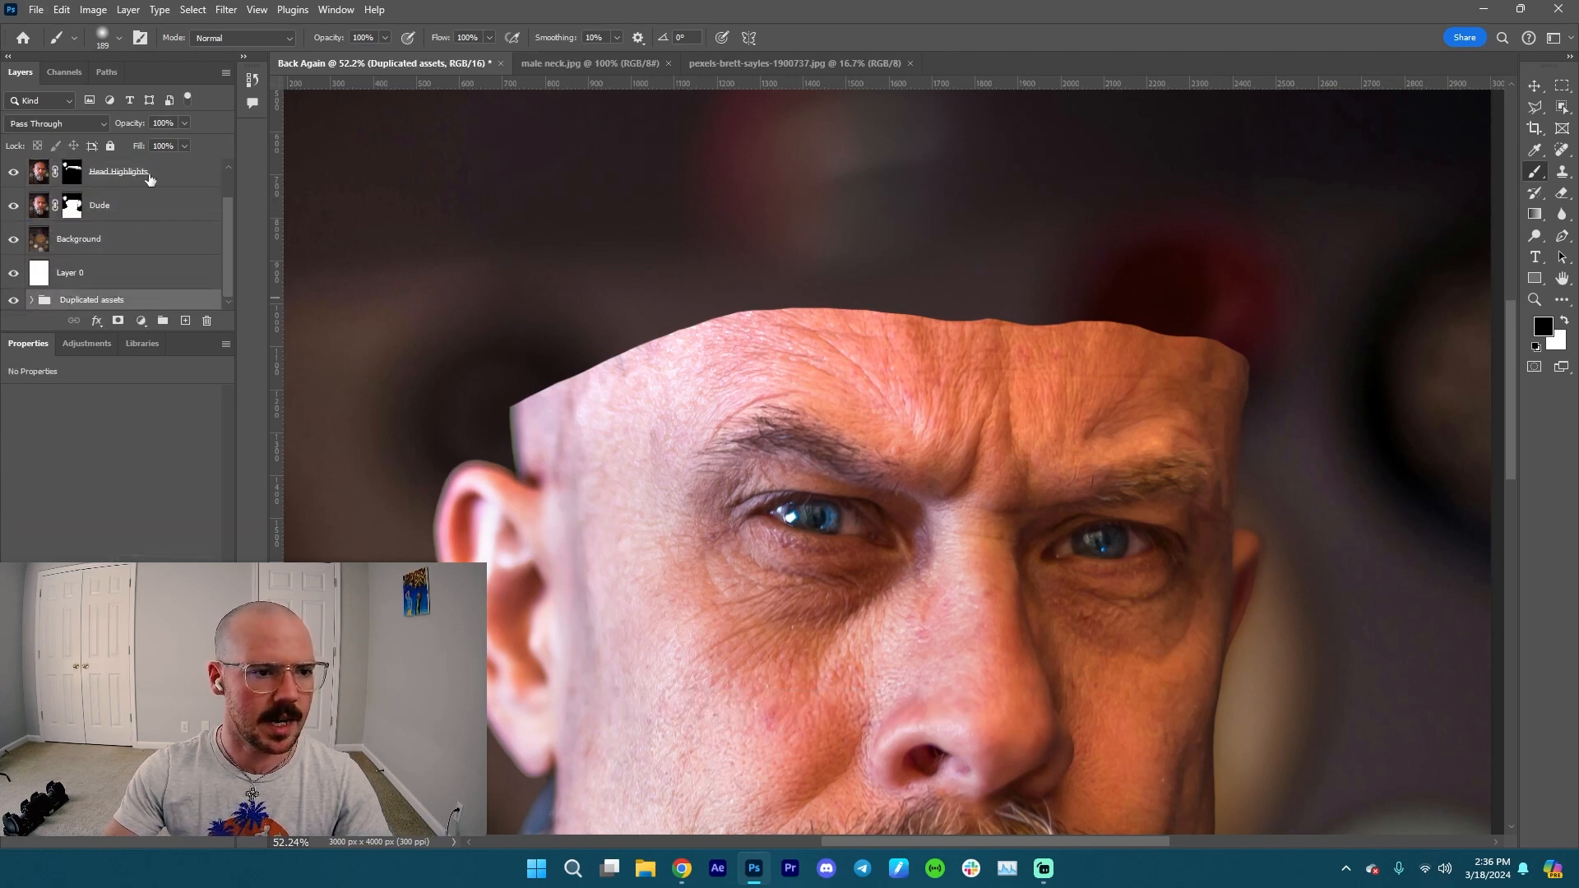
right_click(91, 177)
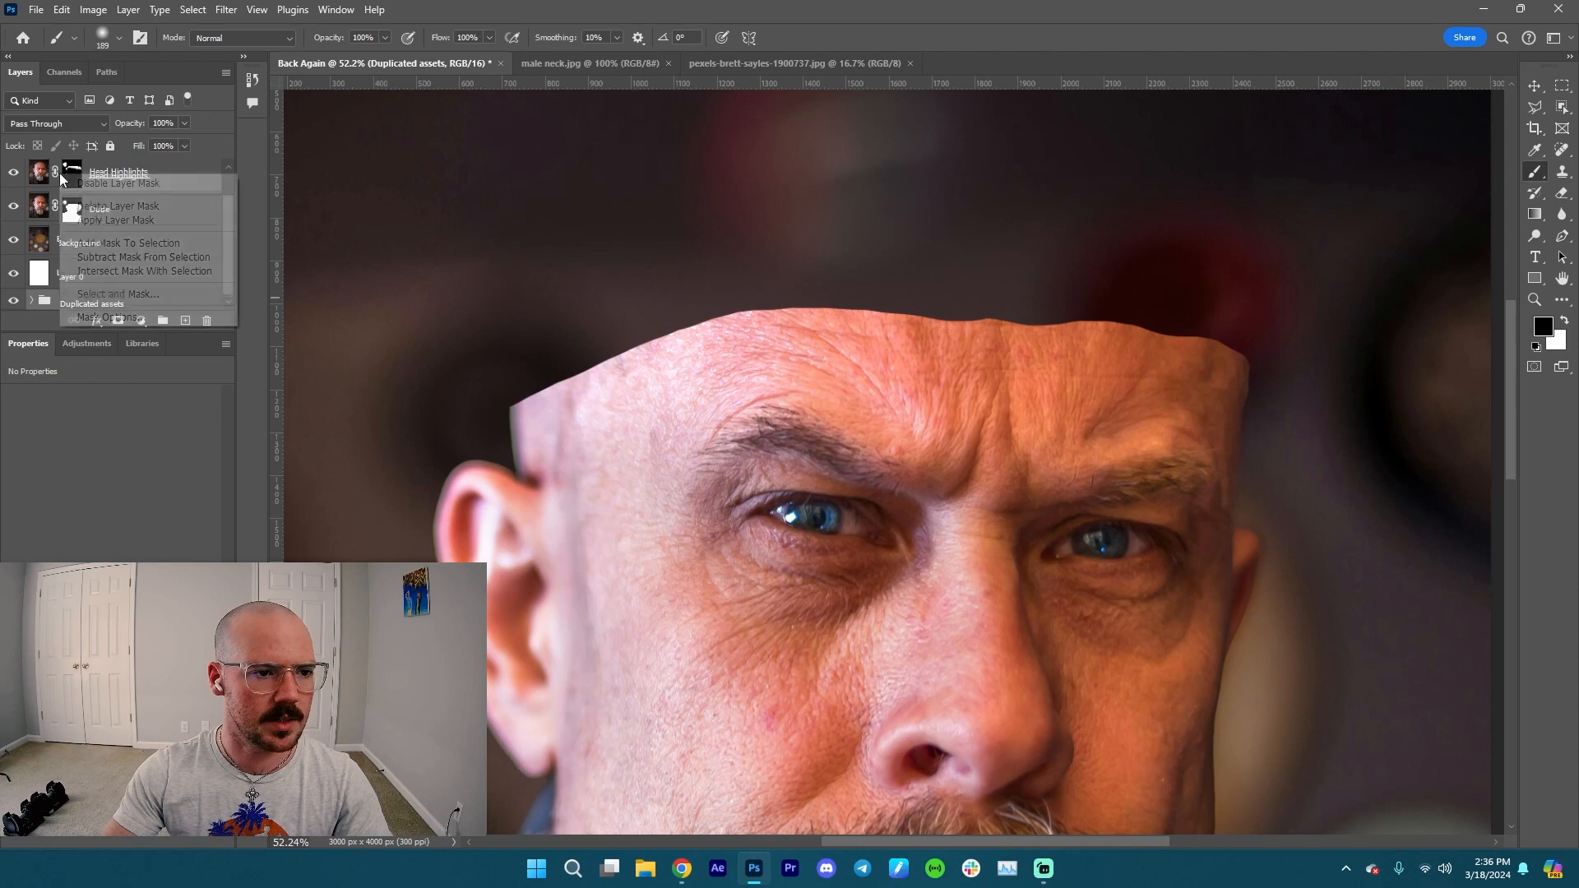
click(120, 220)
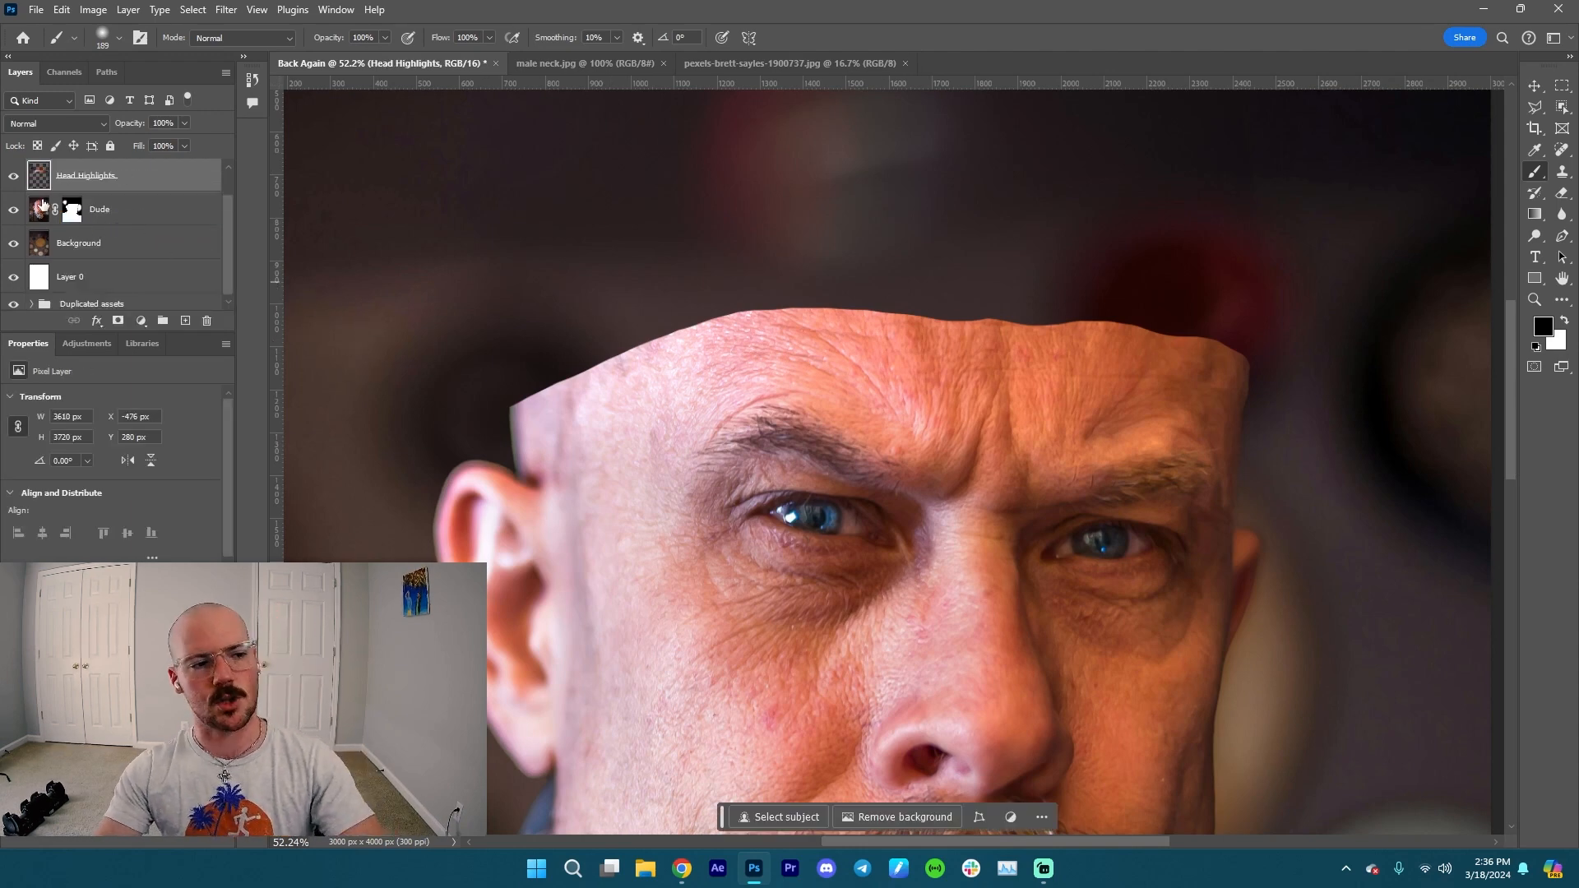
- Add a new mask to Head Highlights and paint the highlights off the forehead, keeping them along the cut edge
click(117, 321)
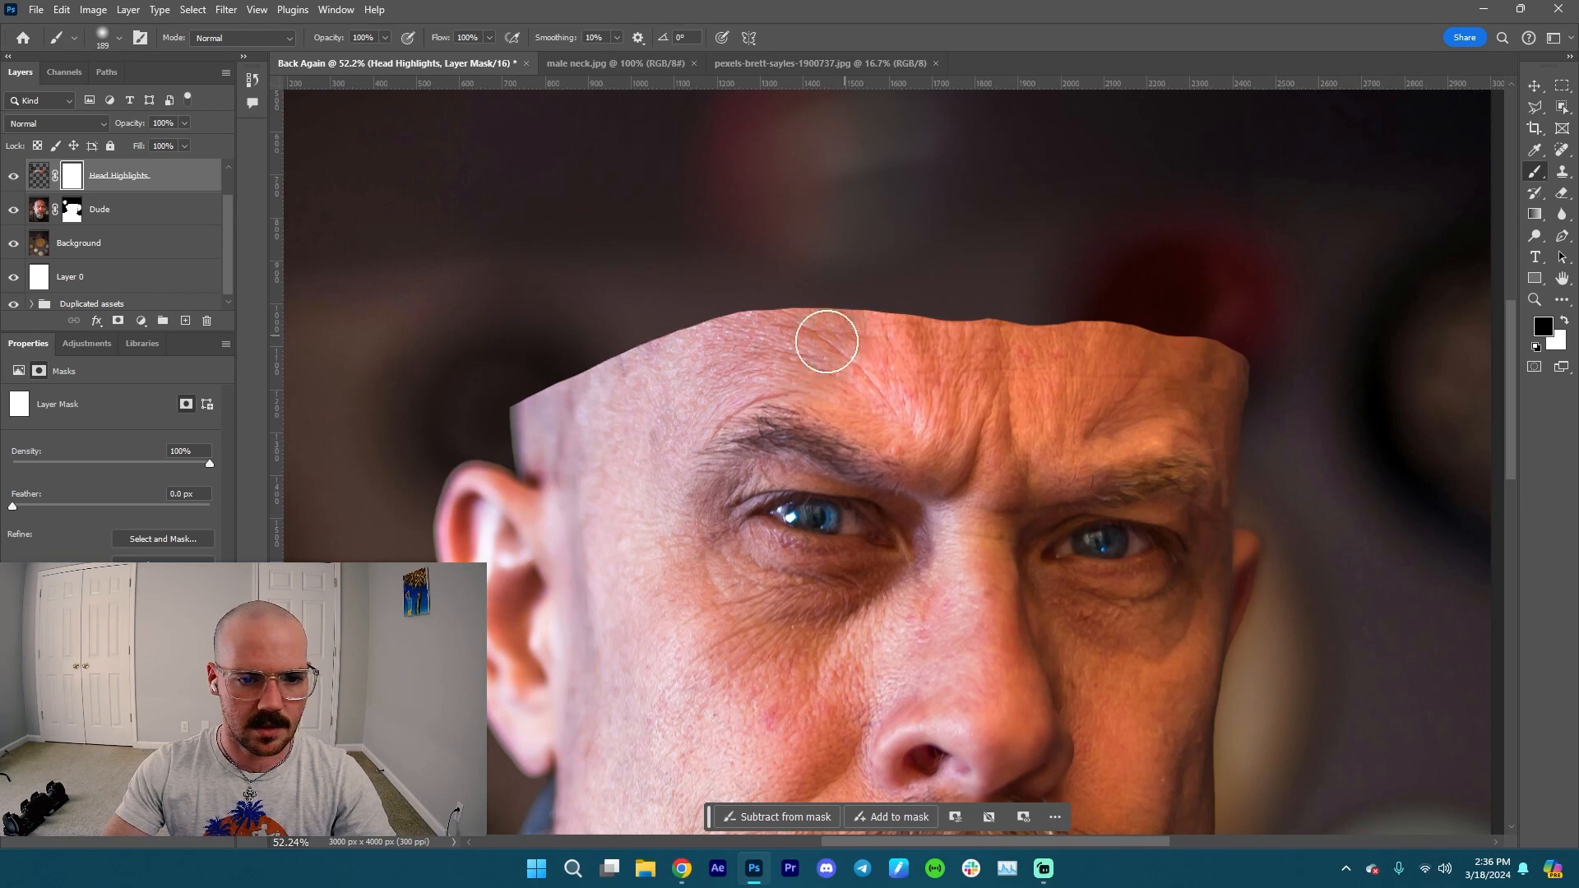
drag(1028, 468, 1078, 412)
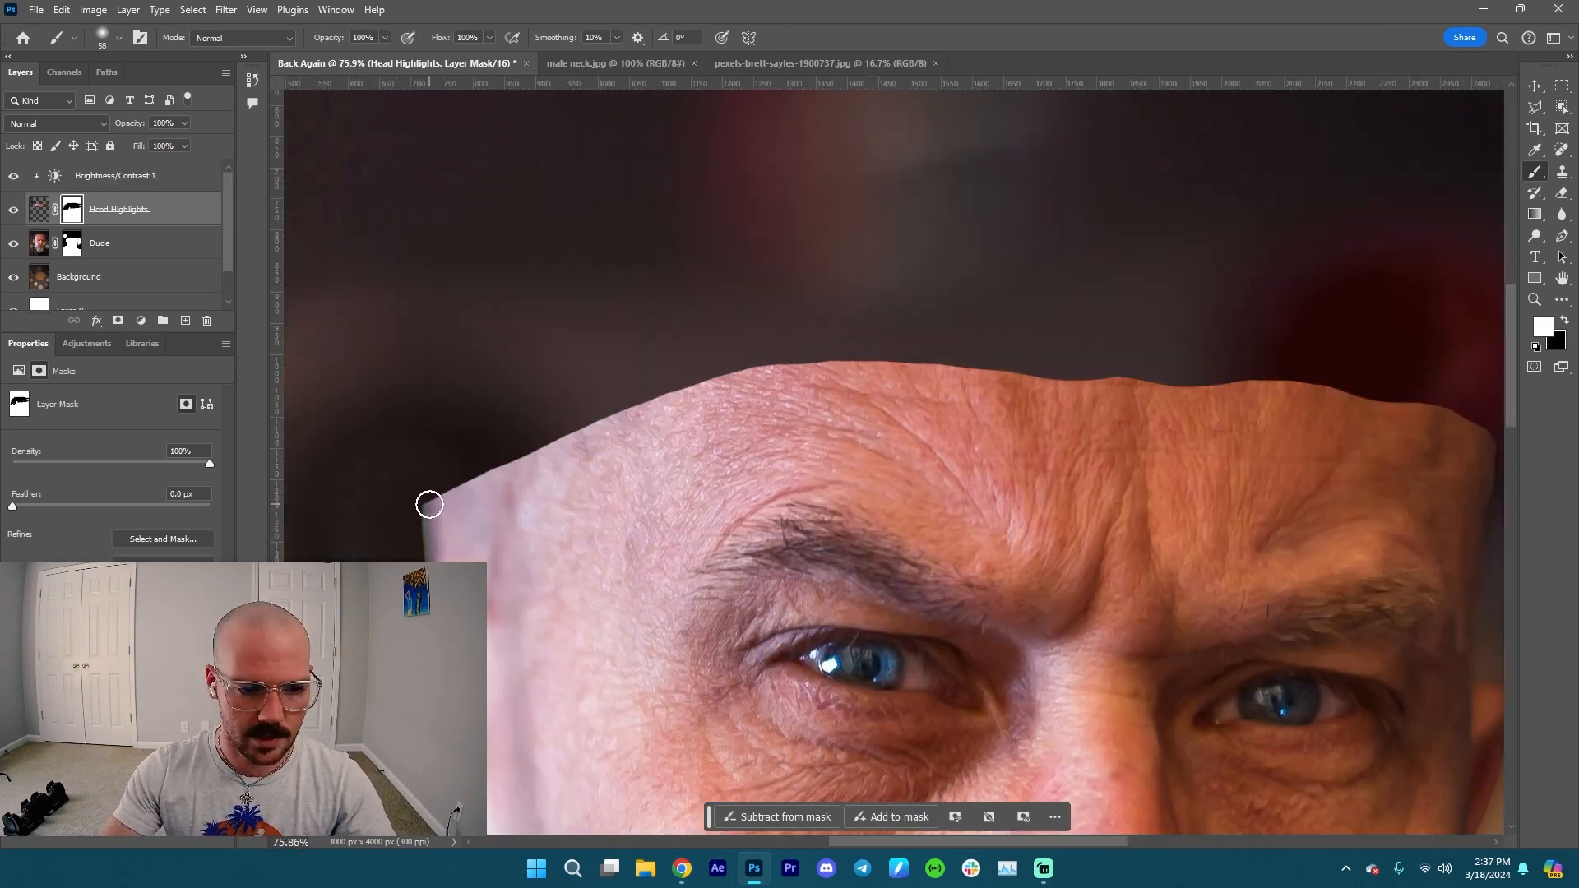
mouse_move(429, 504)
mouse_down()
mouse_move(653, 393)
mouse_move(844, 342)
mouse_move(832, 349)
mouse_move(969, 351)
mouse_move(1009, 367)
mouse_move(957, 360)
mouse_move(1098, 379)
mouse_move(1264, 373)
mouse_move(1458, 403)
mouse_up()
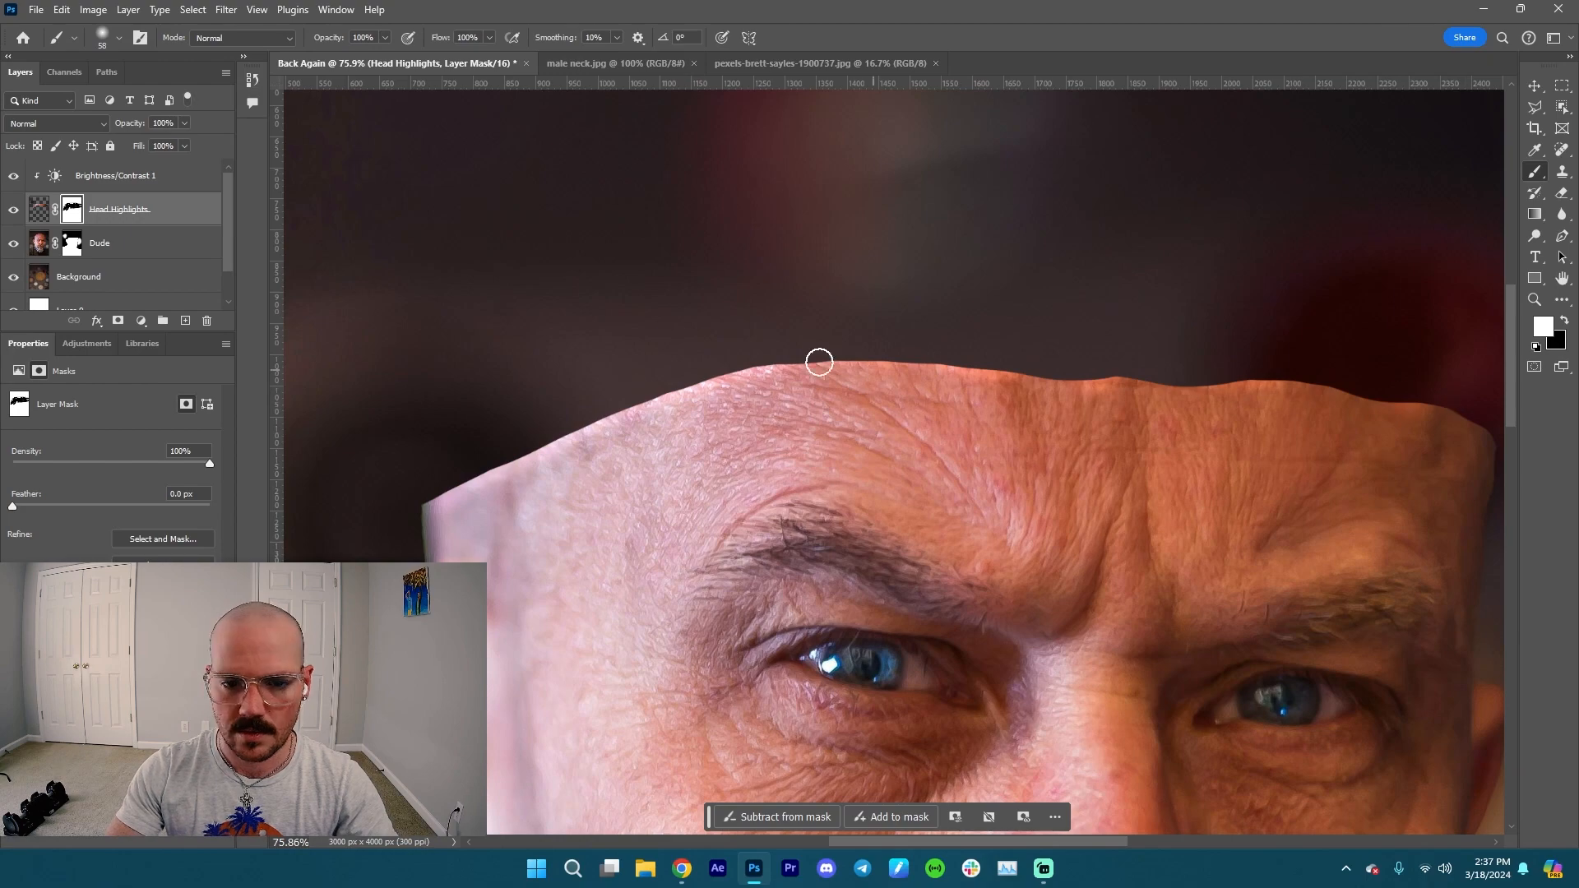
mouse_move(470, 491)
mouse_down()
mouse_move(603, 470)
mouse_move(518, 486)
mouse_move(652, 430)
mouse_move(747, 363)
mouse_move(790, 358)
mouse_up()
key(x)
- Touch up the Head Highlights mask with white along the cut edge toward the far side of the forehead
scroll(899, 476, down, 5)
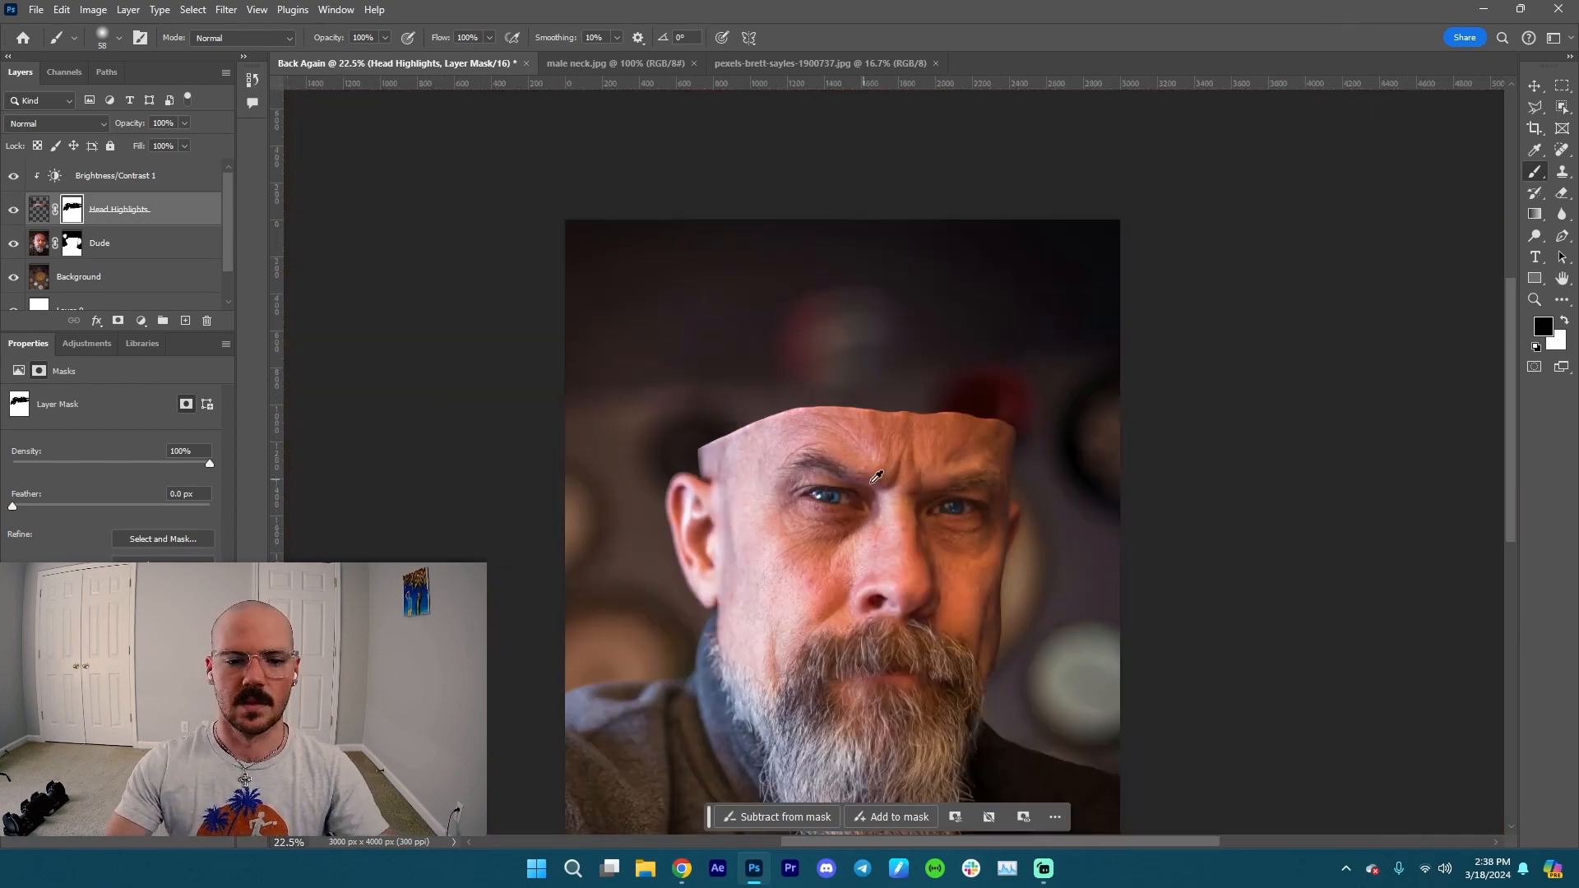
scroll(921, 468, up, 1)
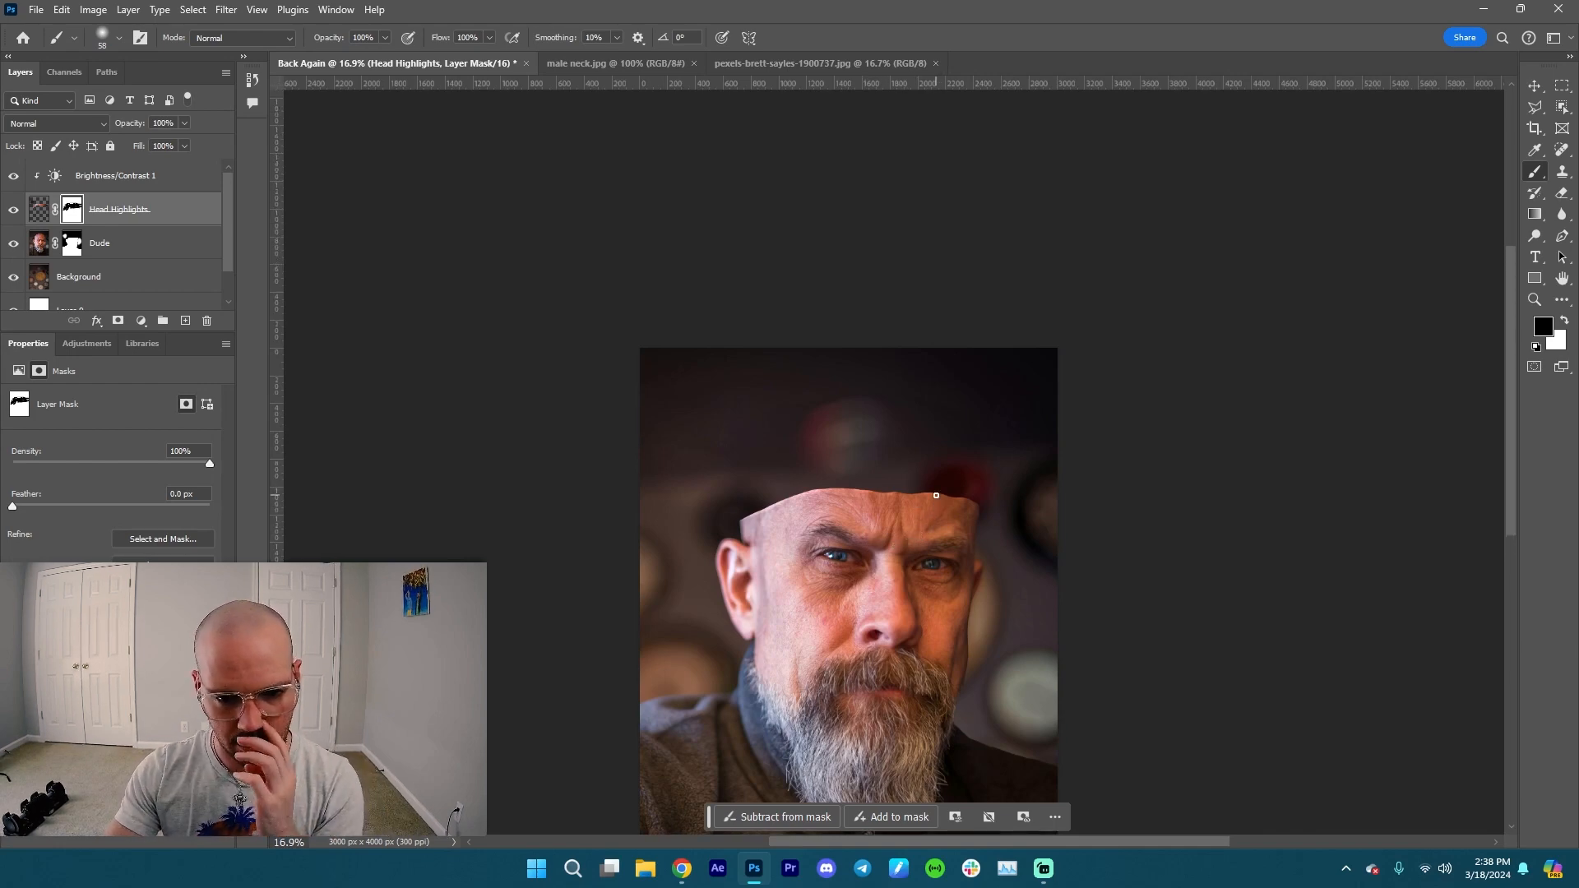
scroll(948, 511, up, 2)
scroll(947, 511, up, 4)
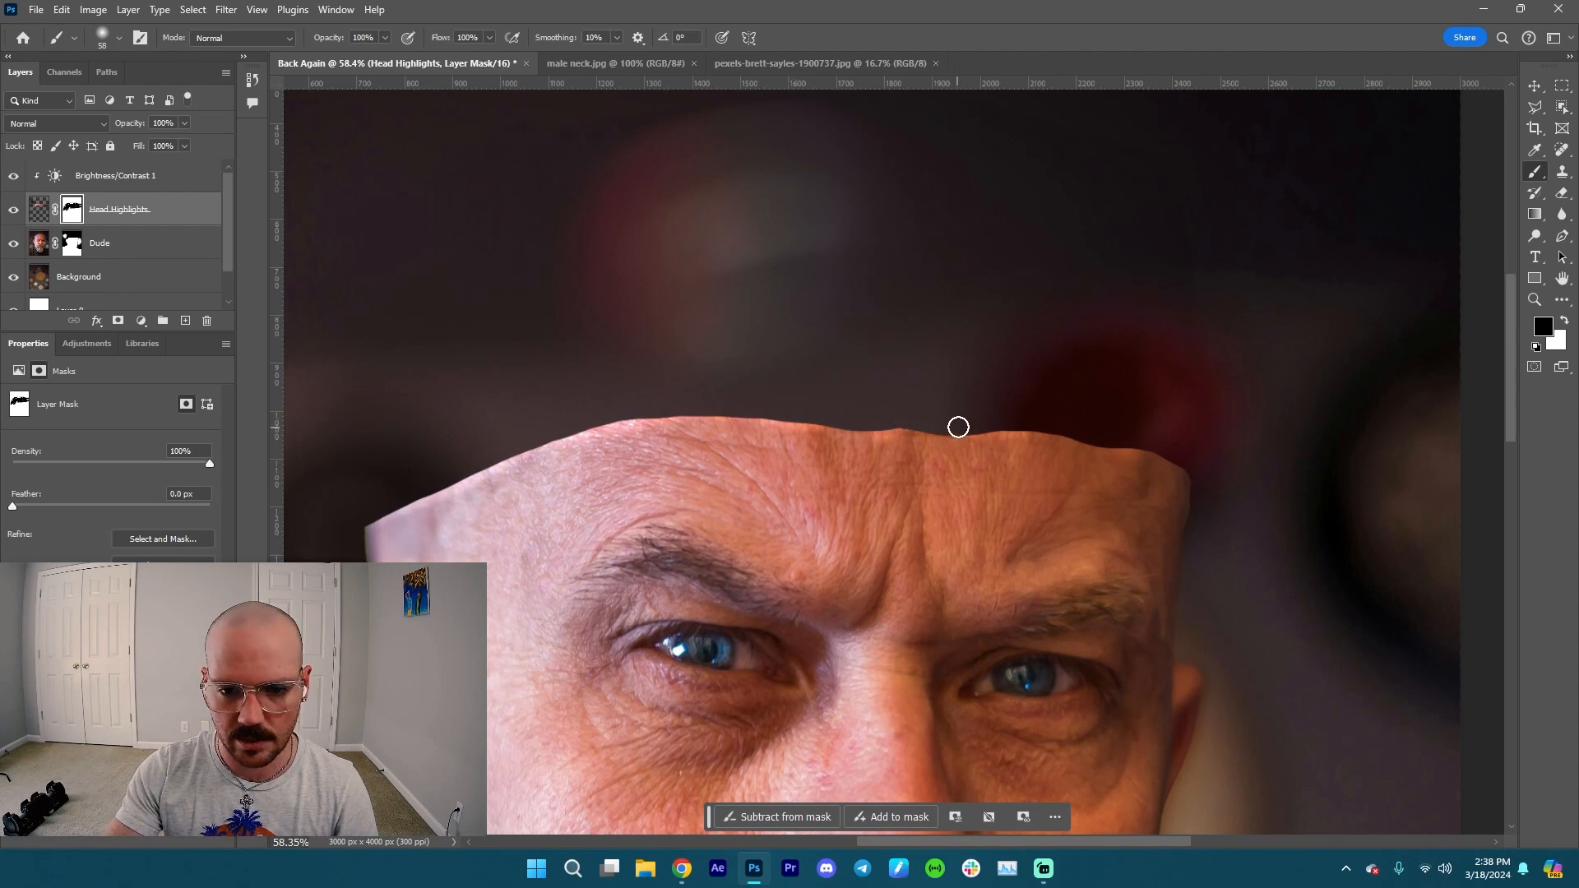
key(x)
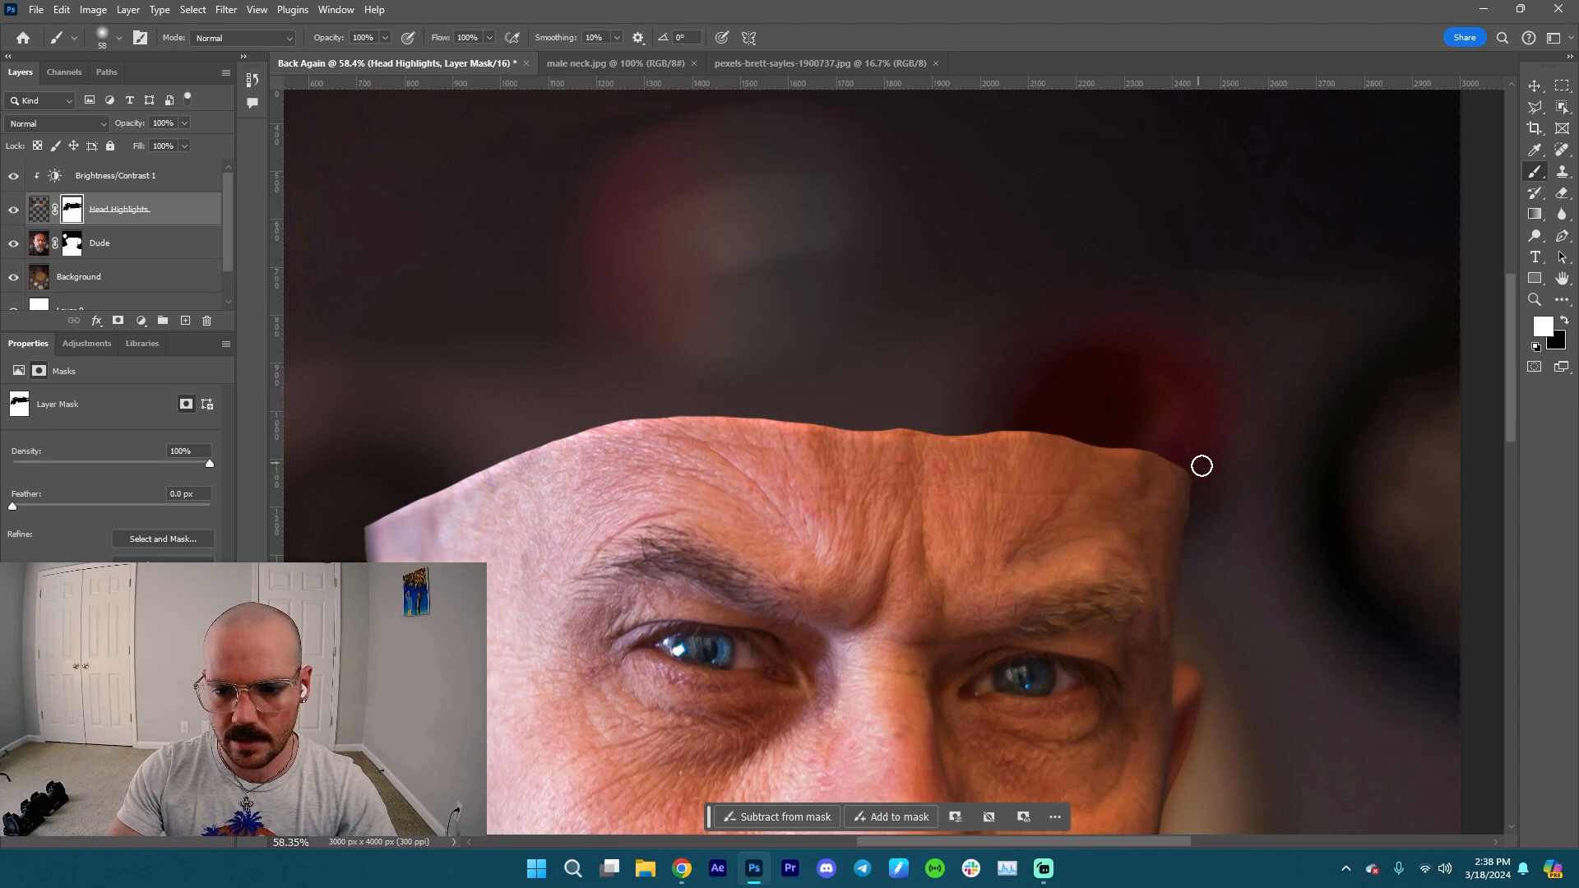
scroll(915, 478, down, 5)
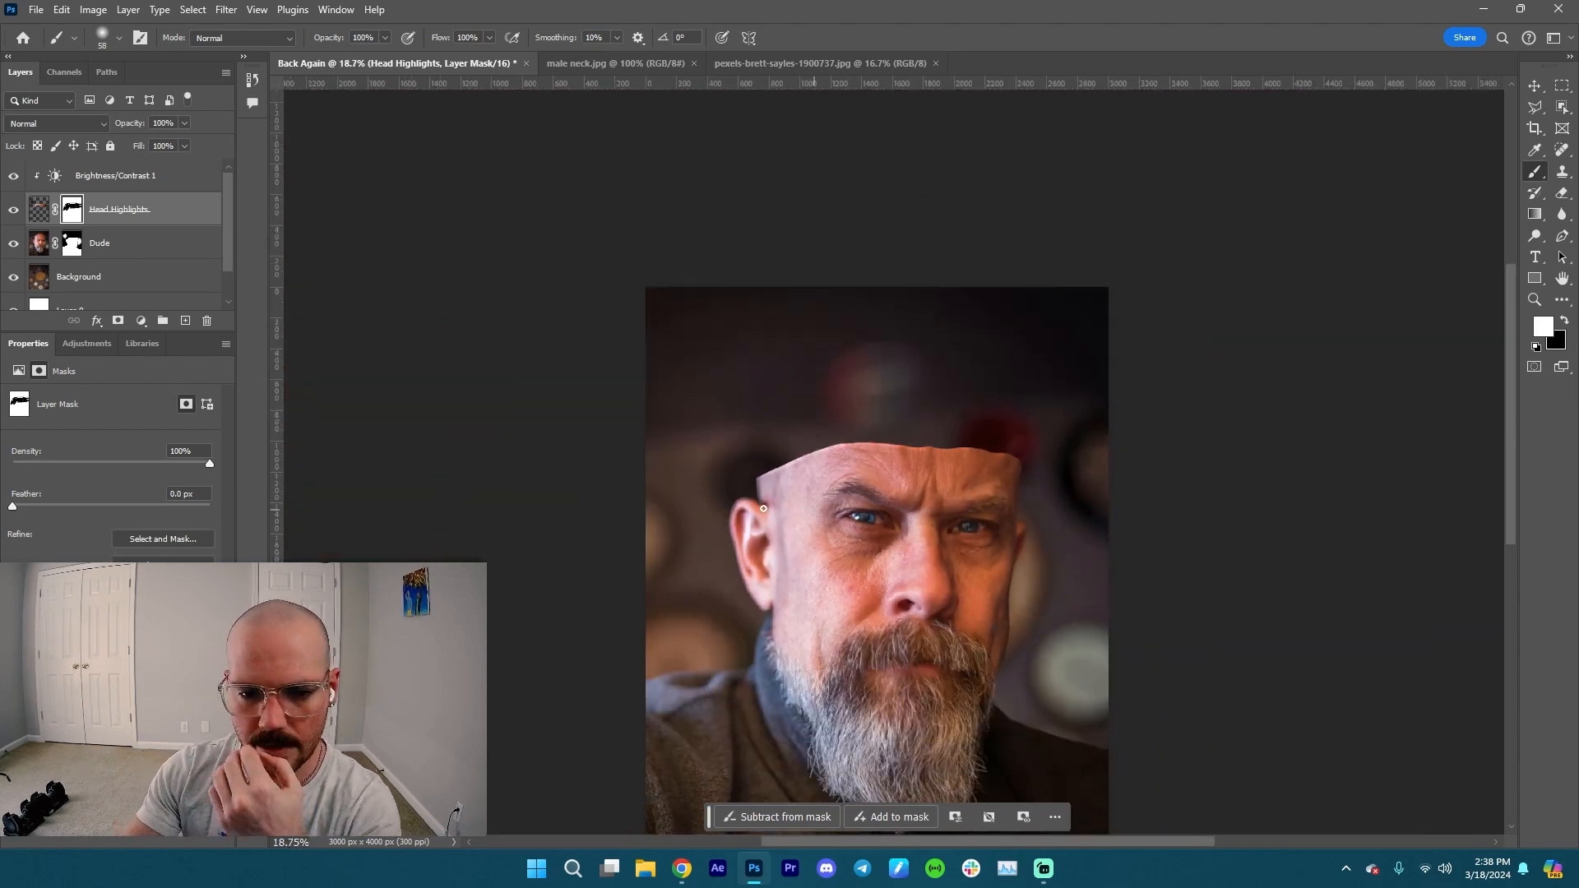
- Set the Head Highlights fill to 72% and toggle the layer off and on to compare
click(185, 146)
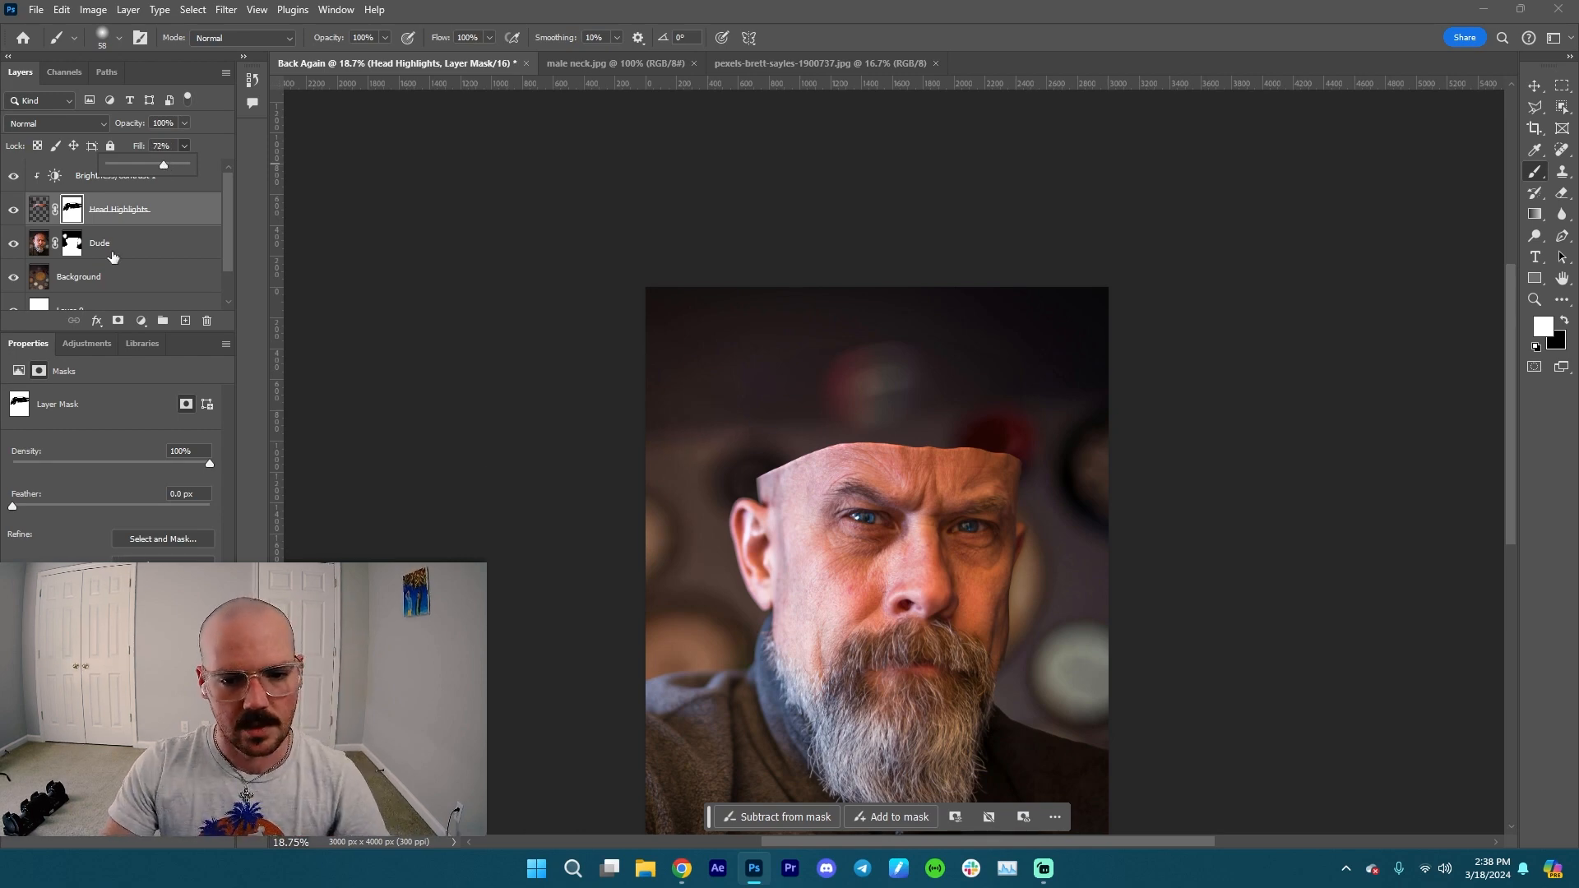
click(14, 215)
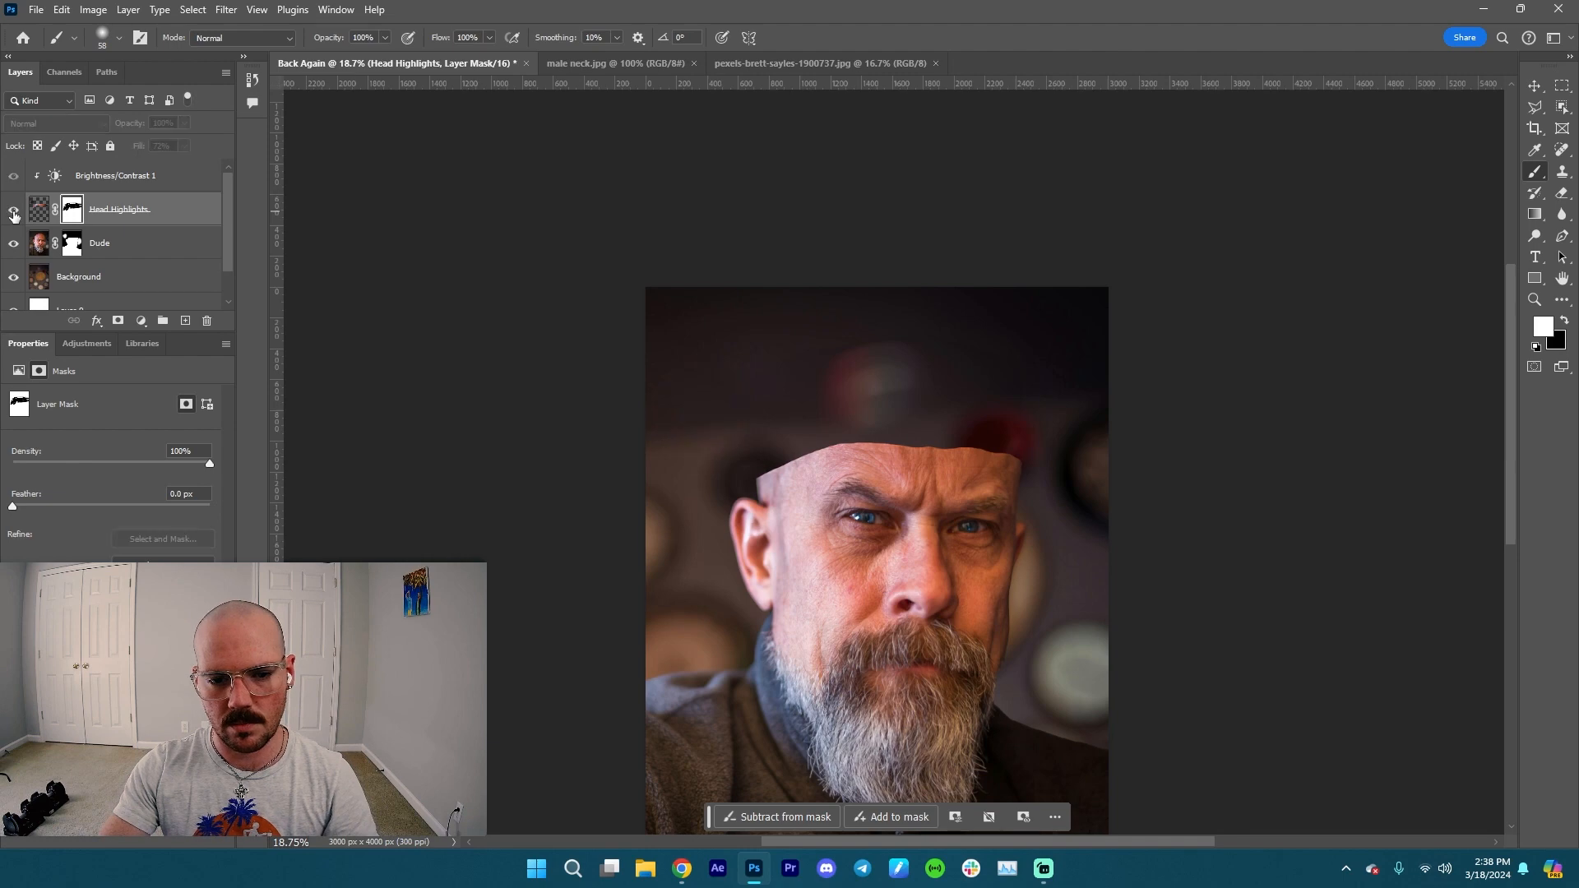
click(14, 215)
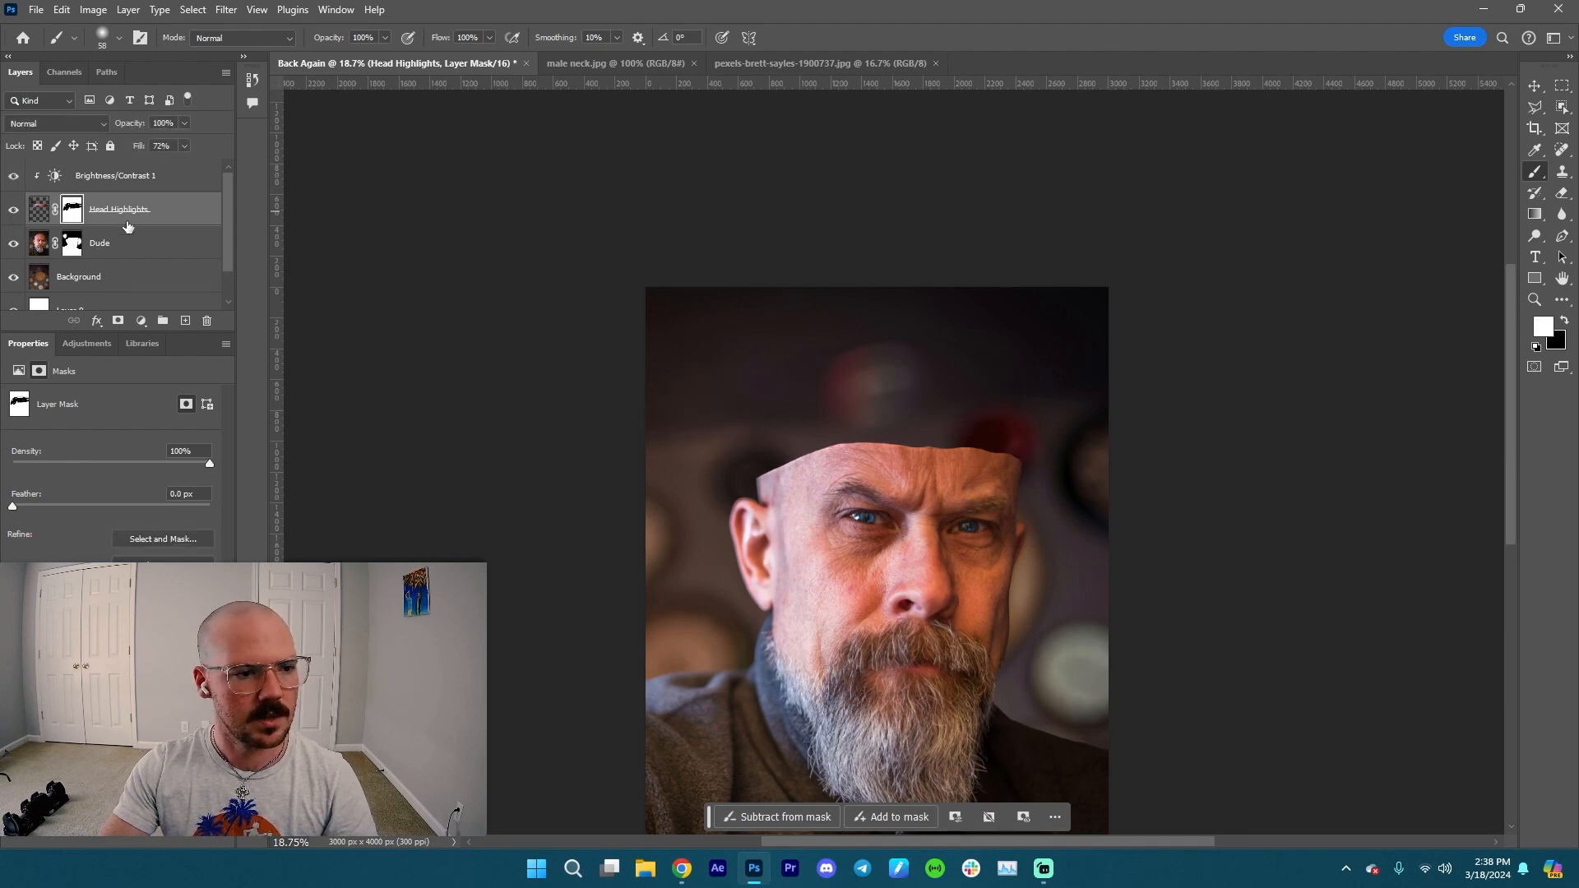
- Paint black on the Head Highlights mask with a 591 px brush over the dark background beside the head
click(48, 212)
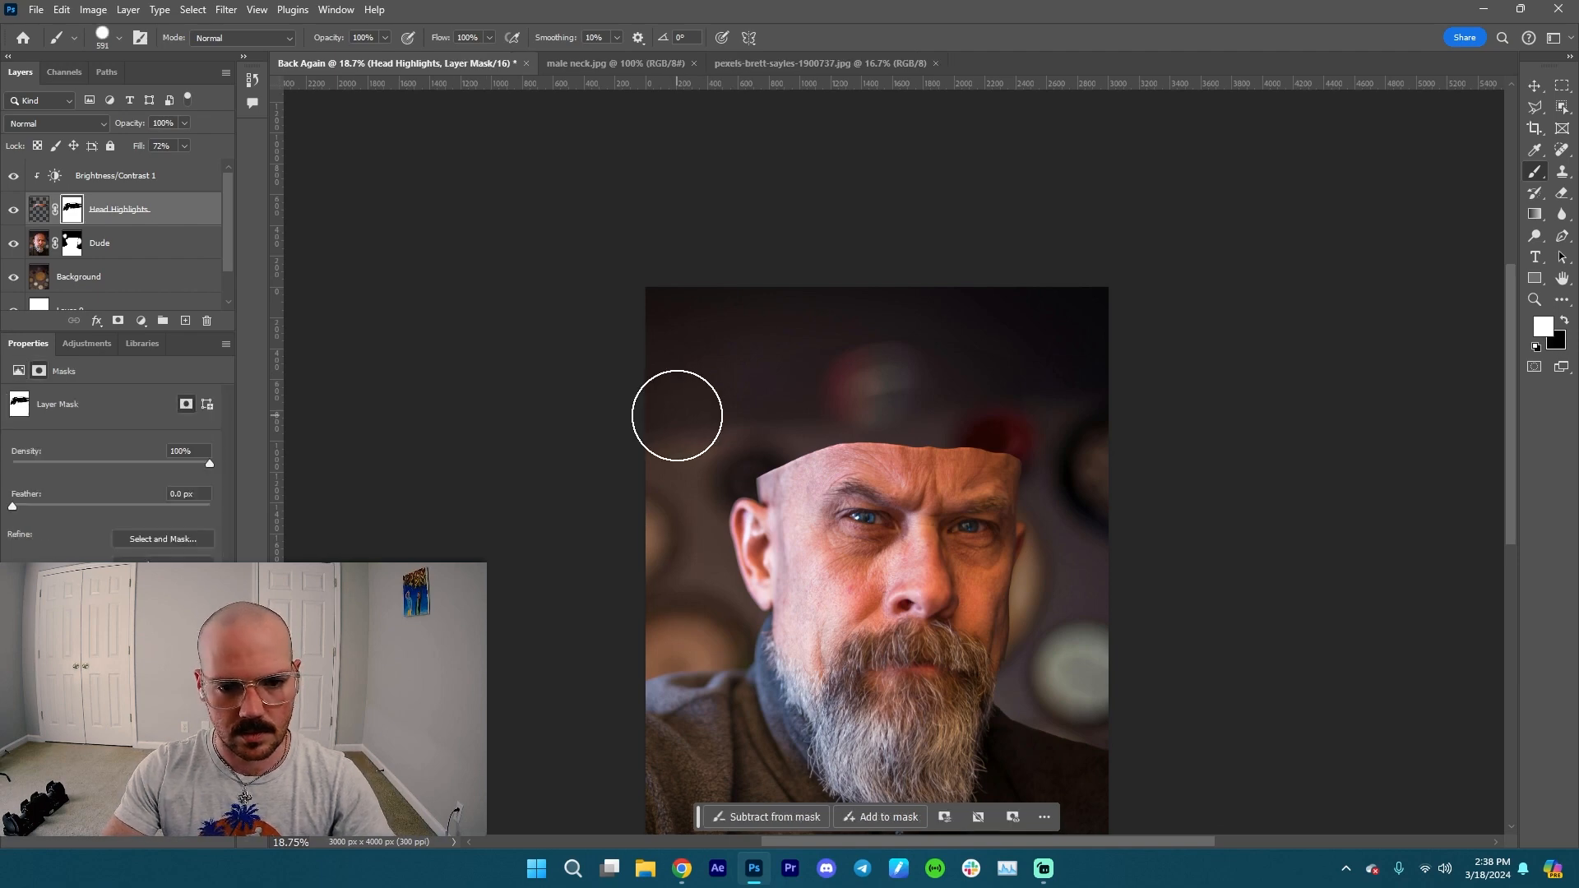
key(x)
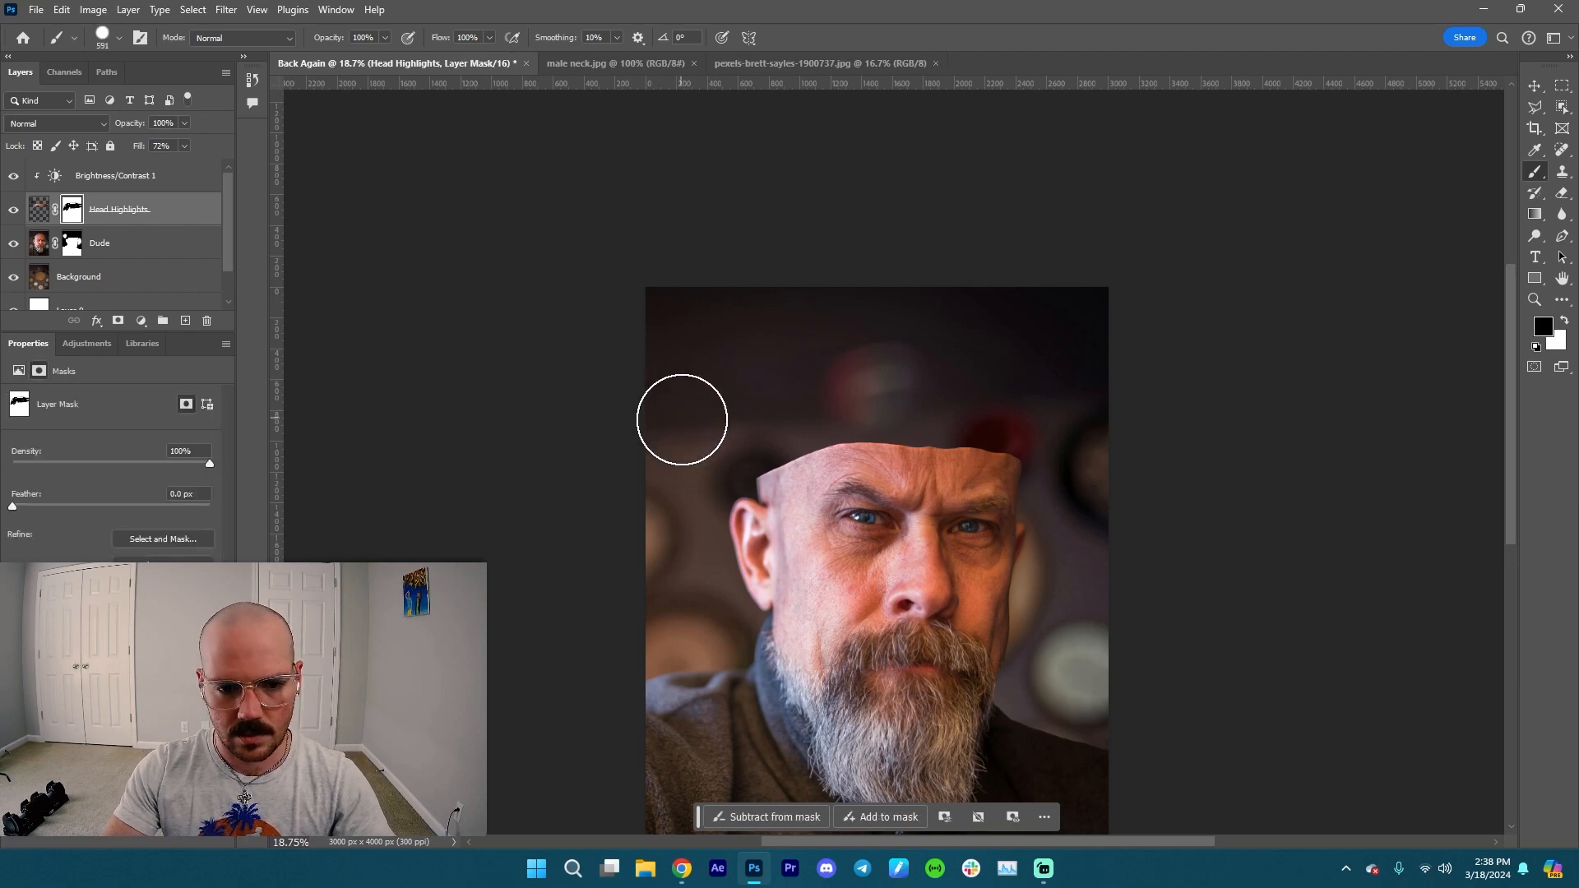
drag(682, 420, 644, 328)
- Toggle the Head Highlights layer off and on repeatedly to compare the forehead's cut edge with and without highlights
click(14, 212)
click(14, 212)
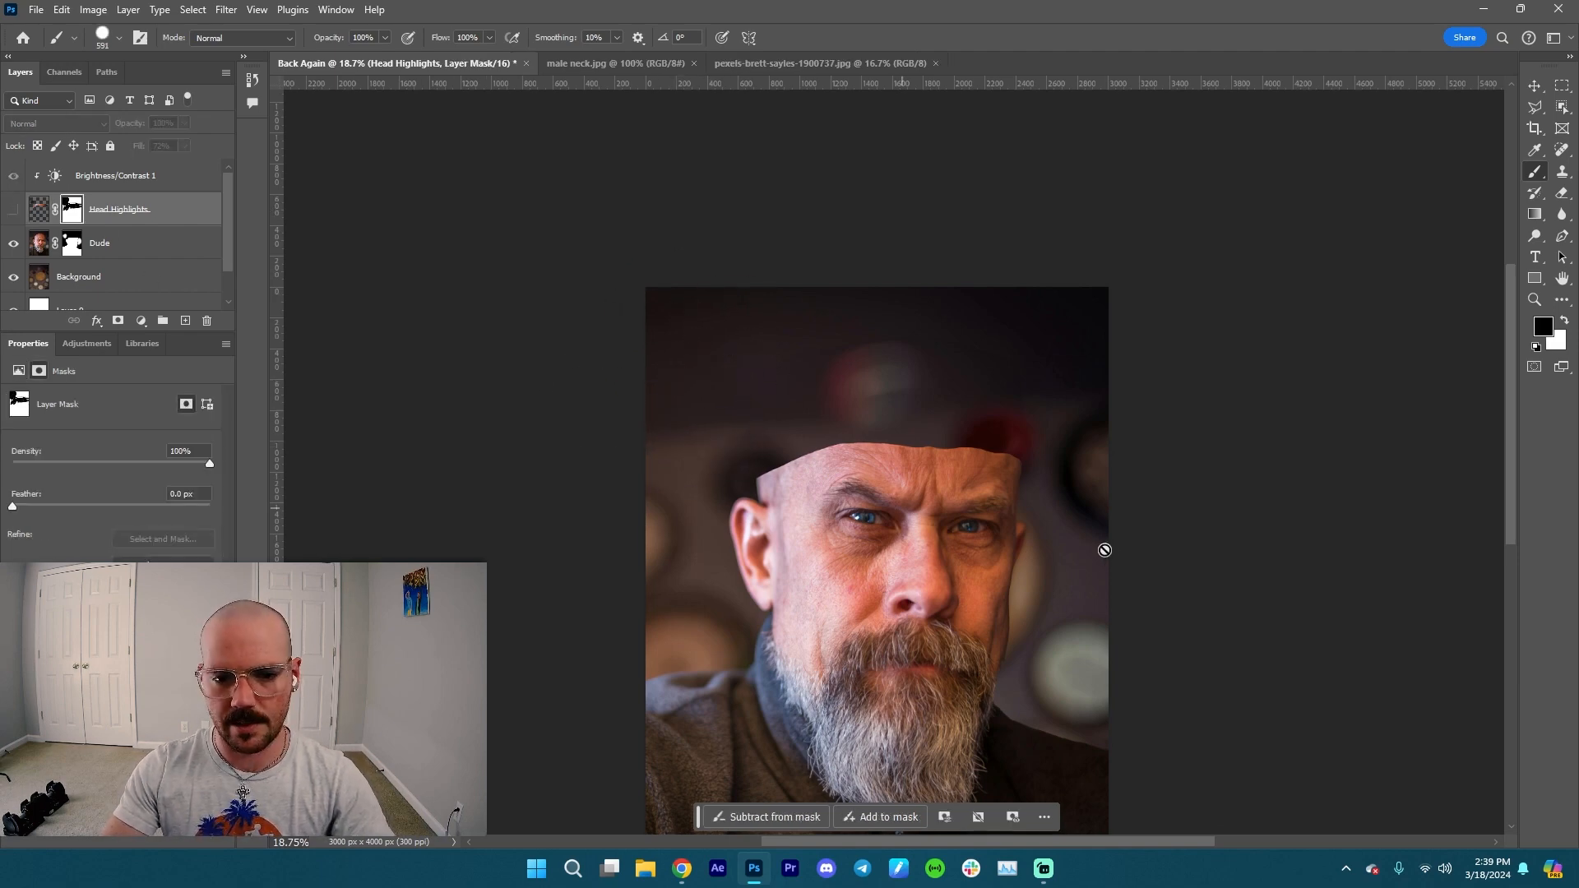
scroll(1103, 546, up, 4)
scroll(859, 519, up, 2)
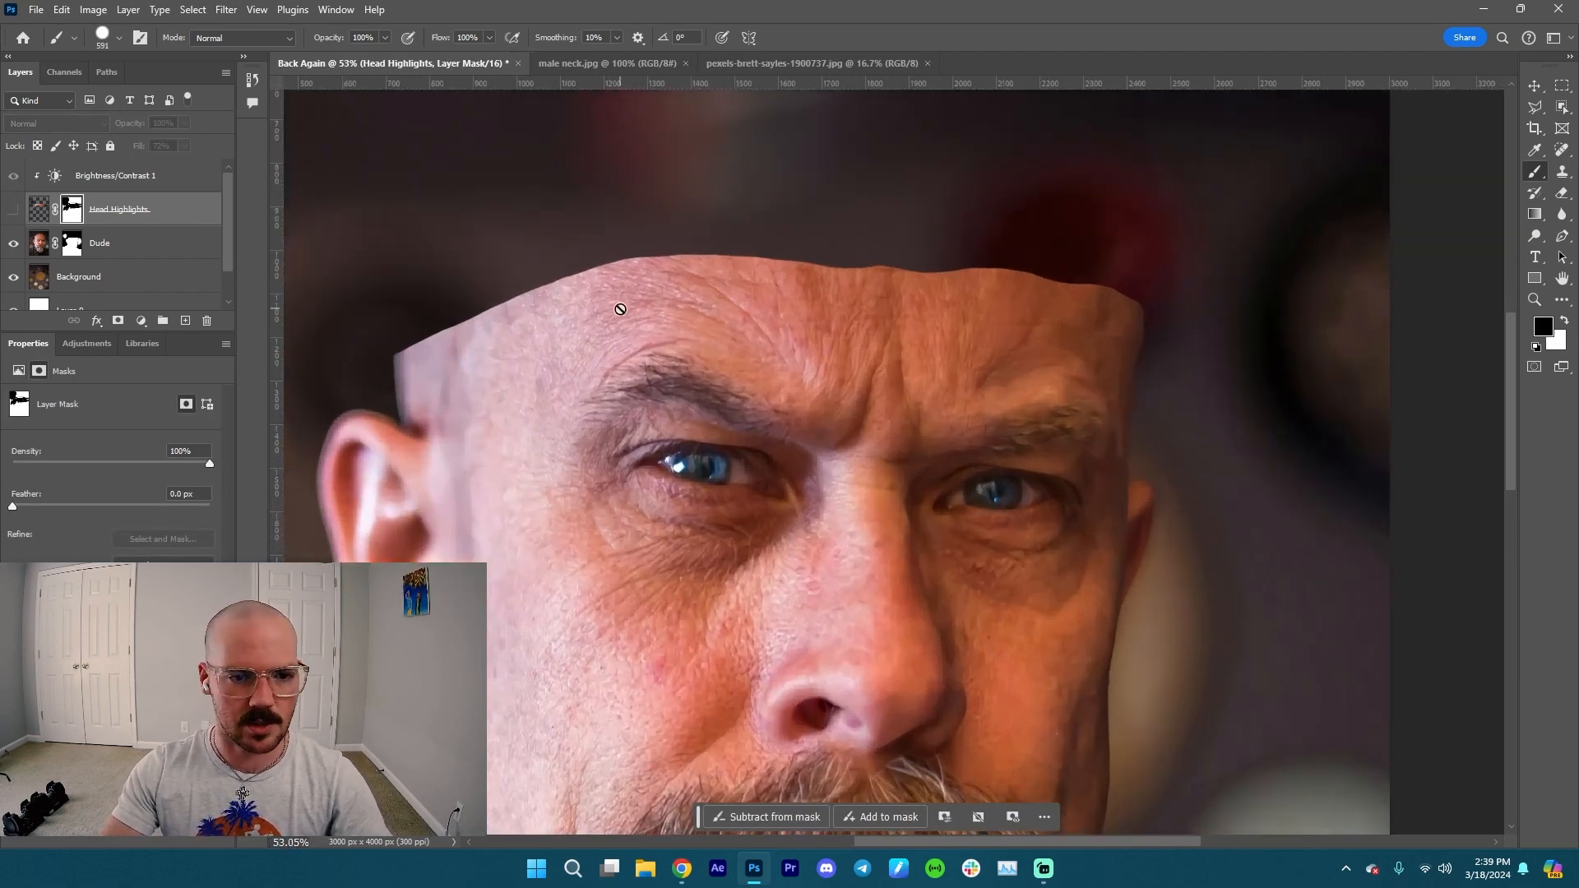
click(12, 210)
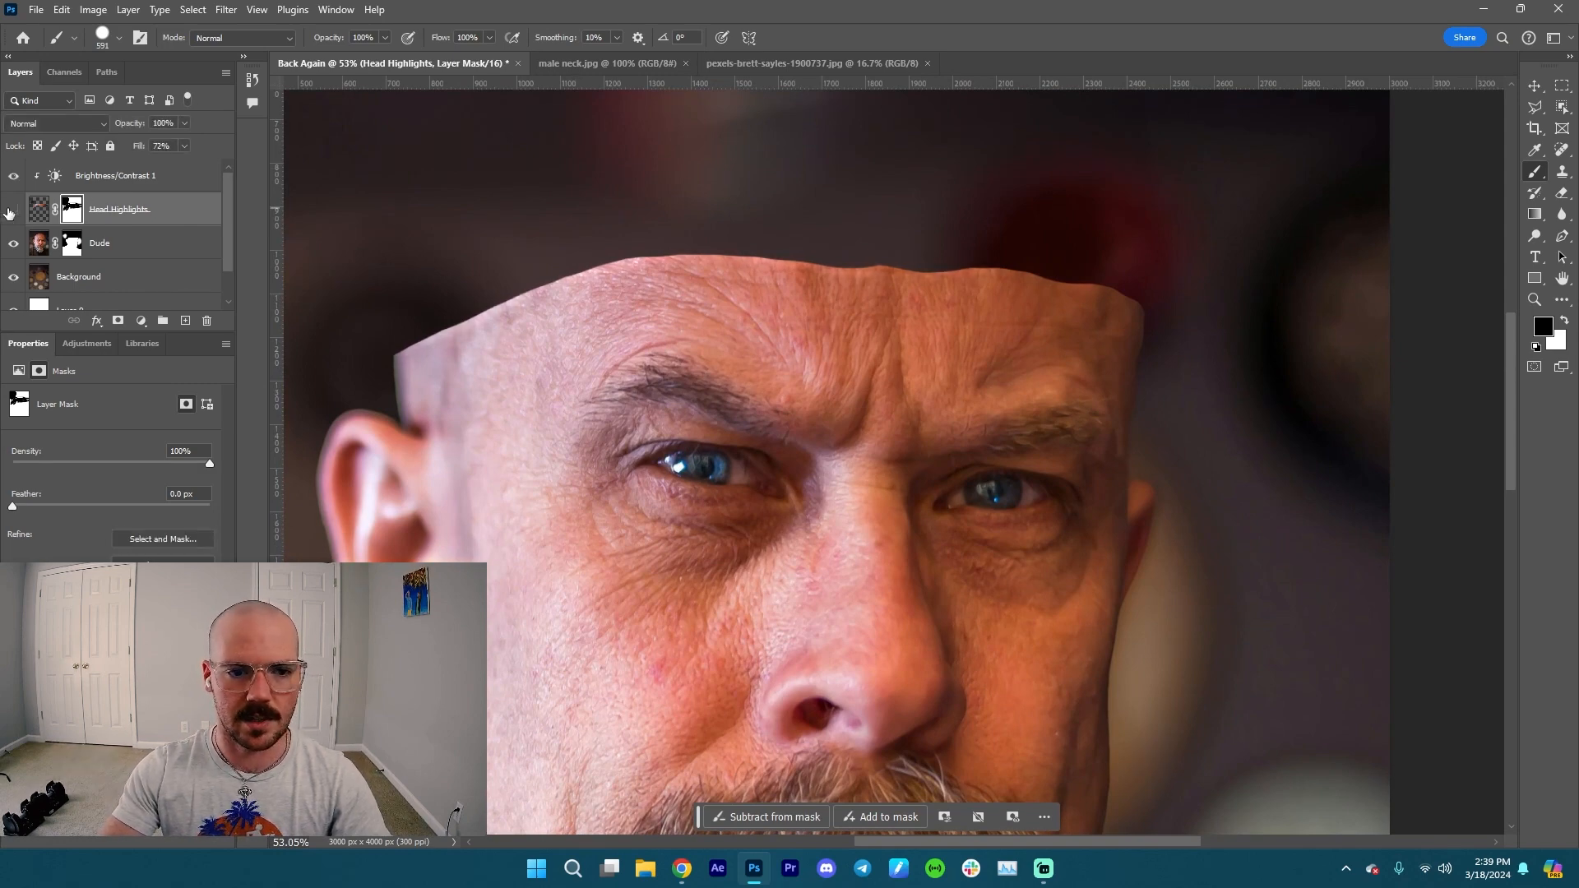
click(10, 212)
click(10, 213)
click(9, 213)
click(9, 213)
click(10, 213)
click(10, 213)
click(10, 213)
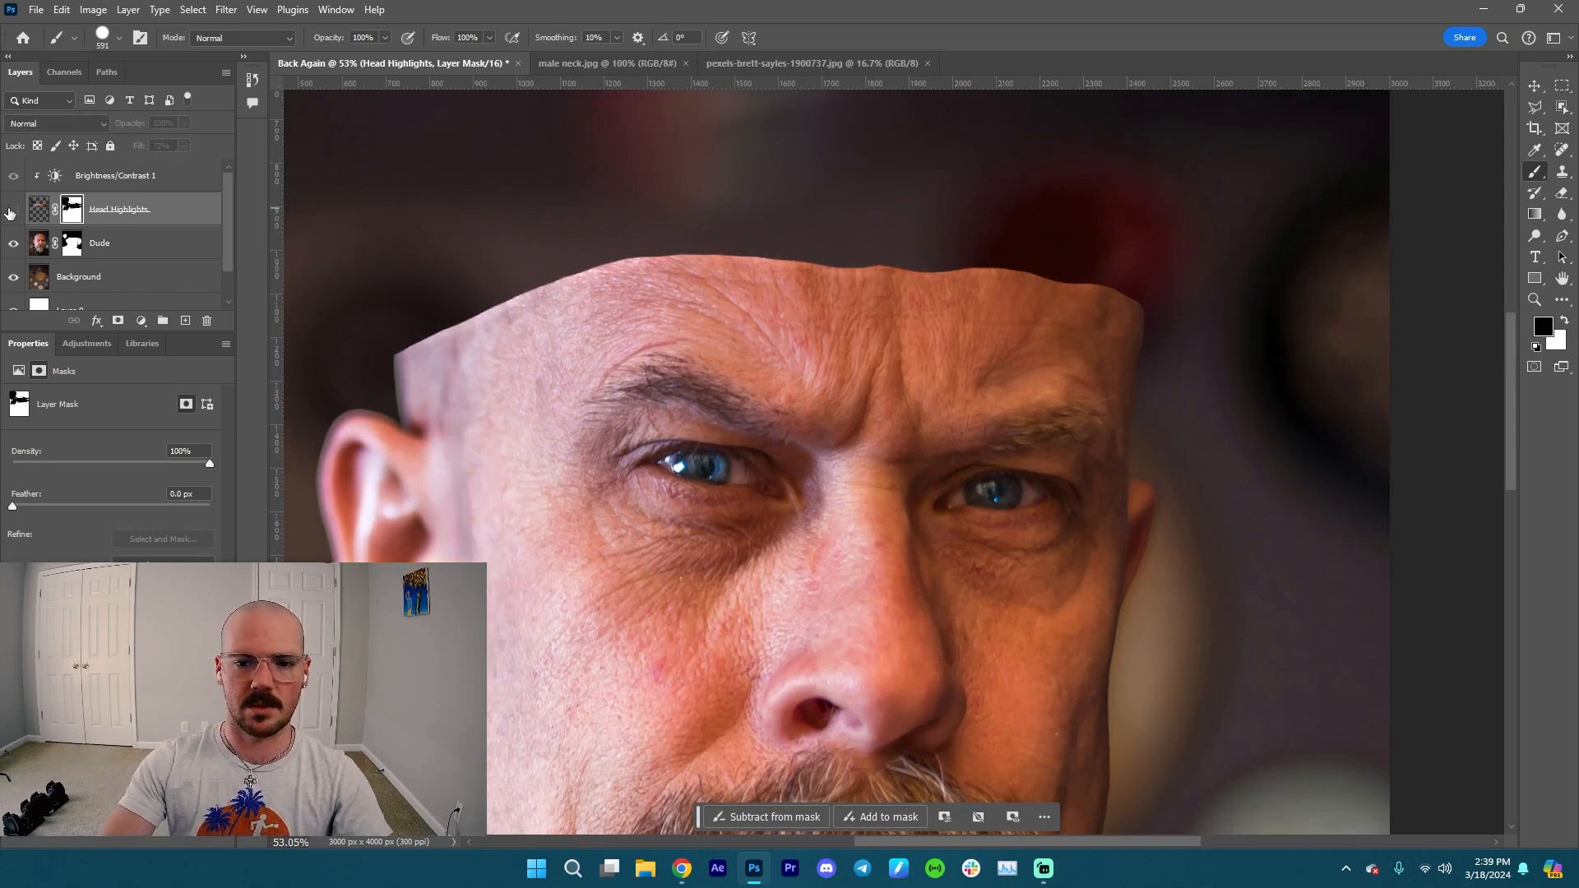
click(10, 213)
scroll(944, 436, down, 5)
scroll(946, 444, down, 2)
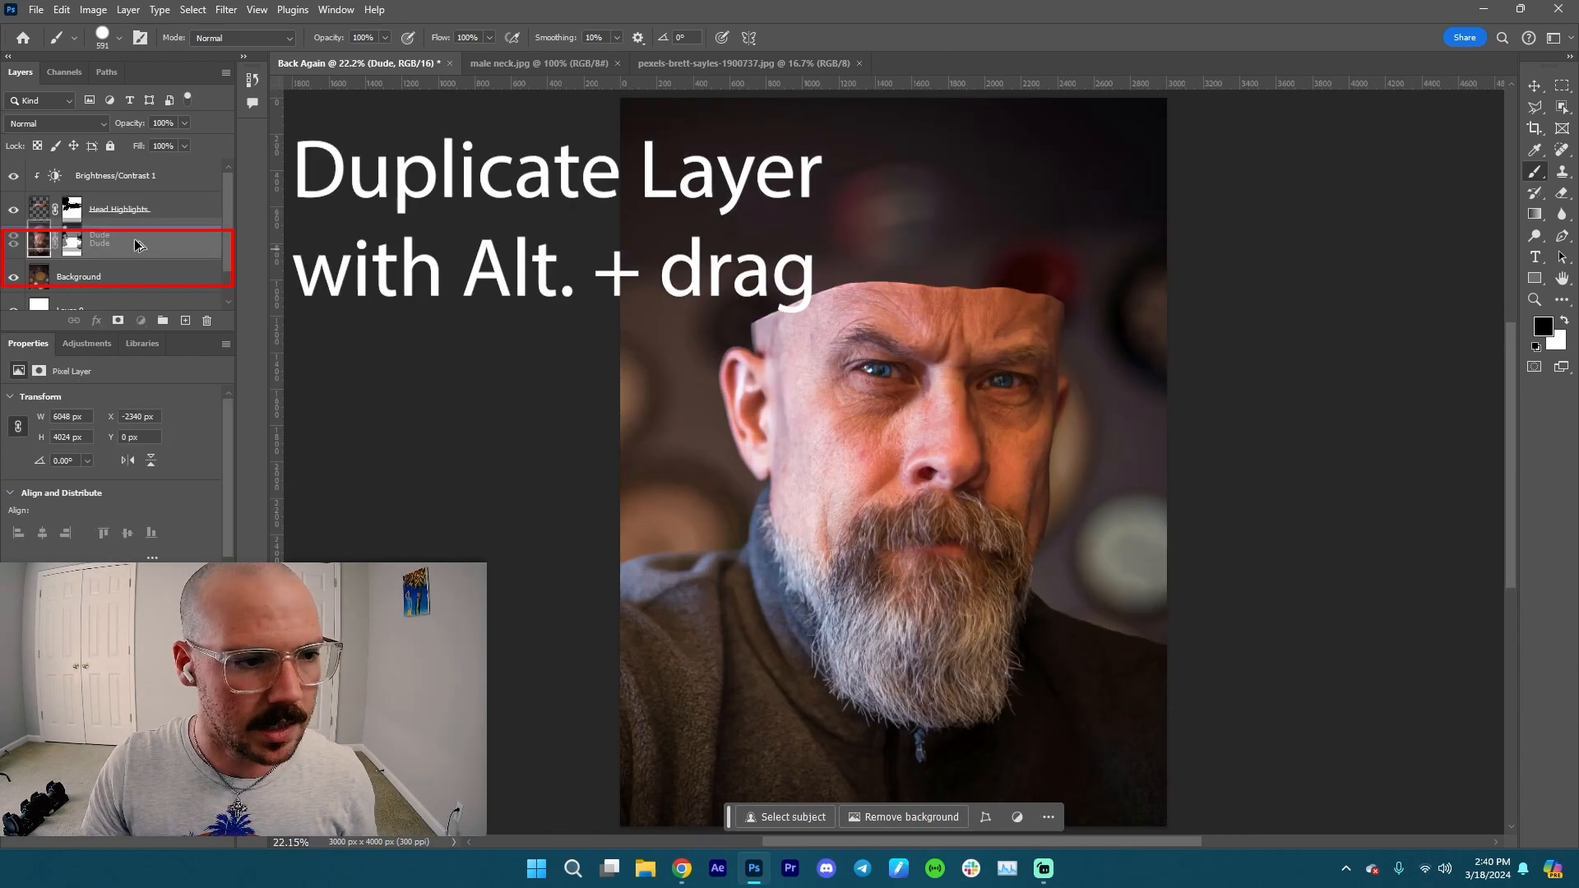
- Duplicate the Dude layer and invert the copy's layer mask
drag(136, 254, 136, 241)
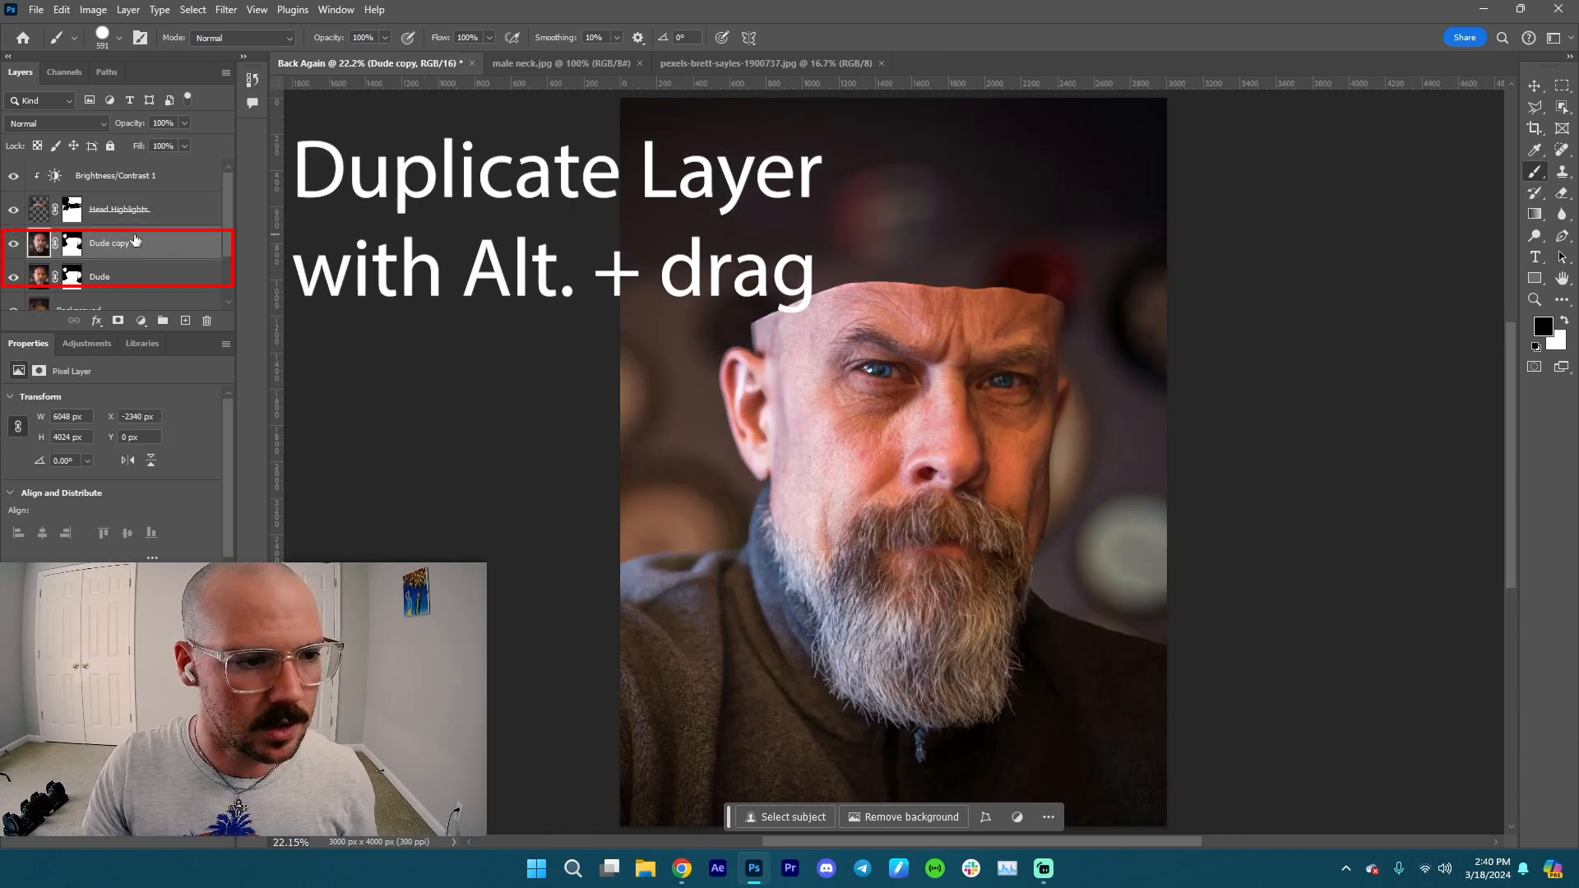
click(73, 244)
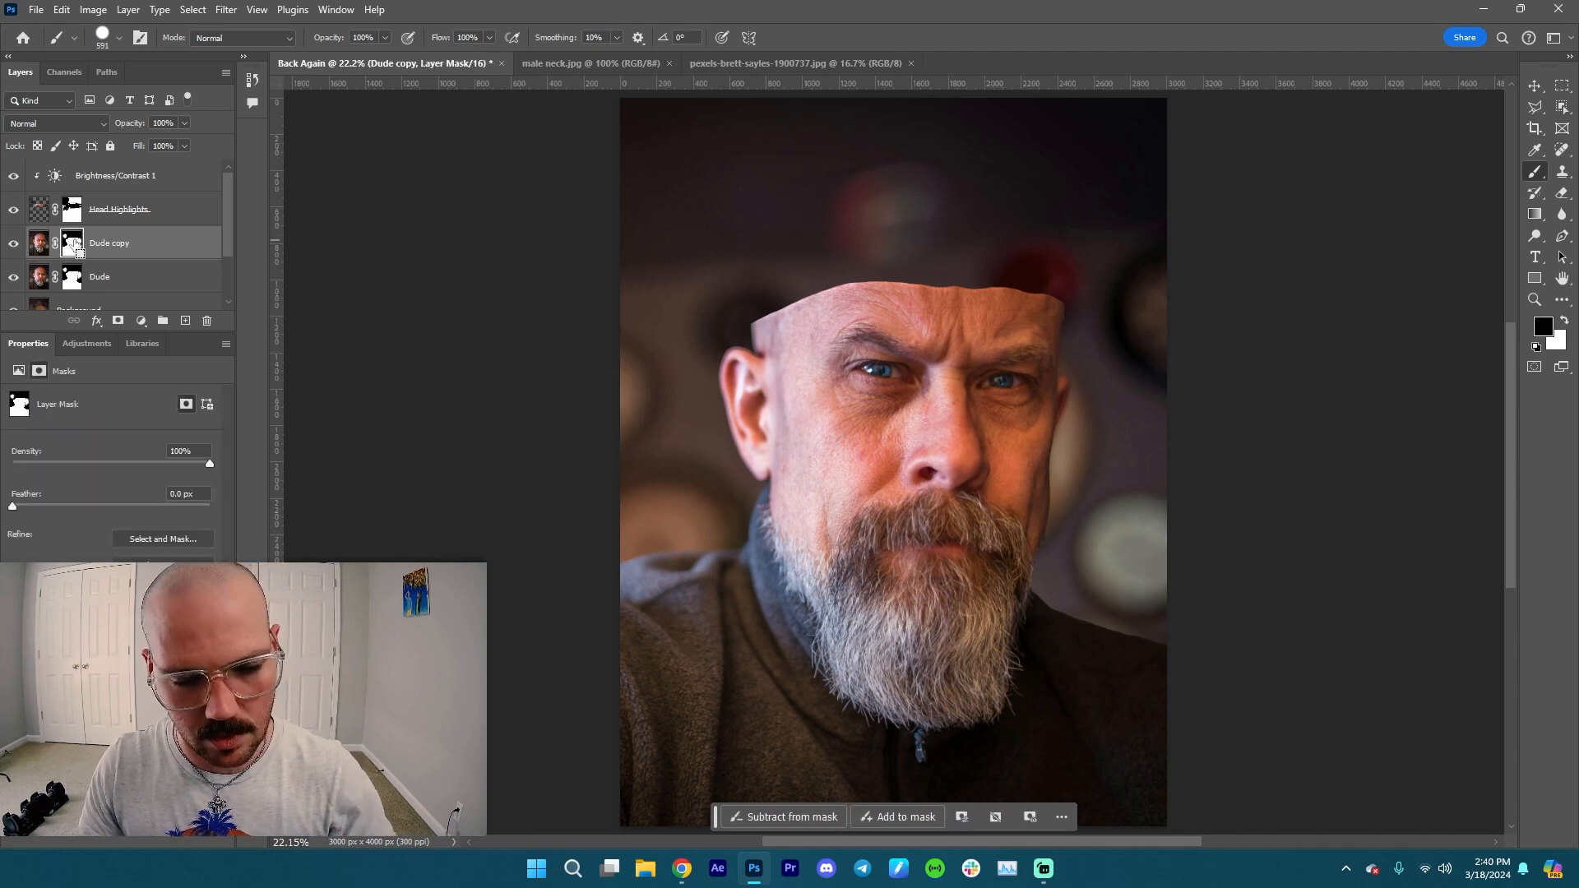
key(ctrl+i)
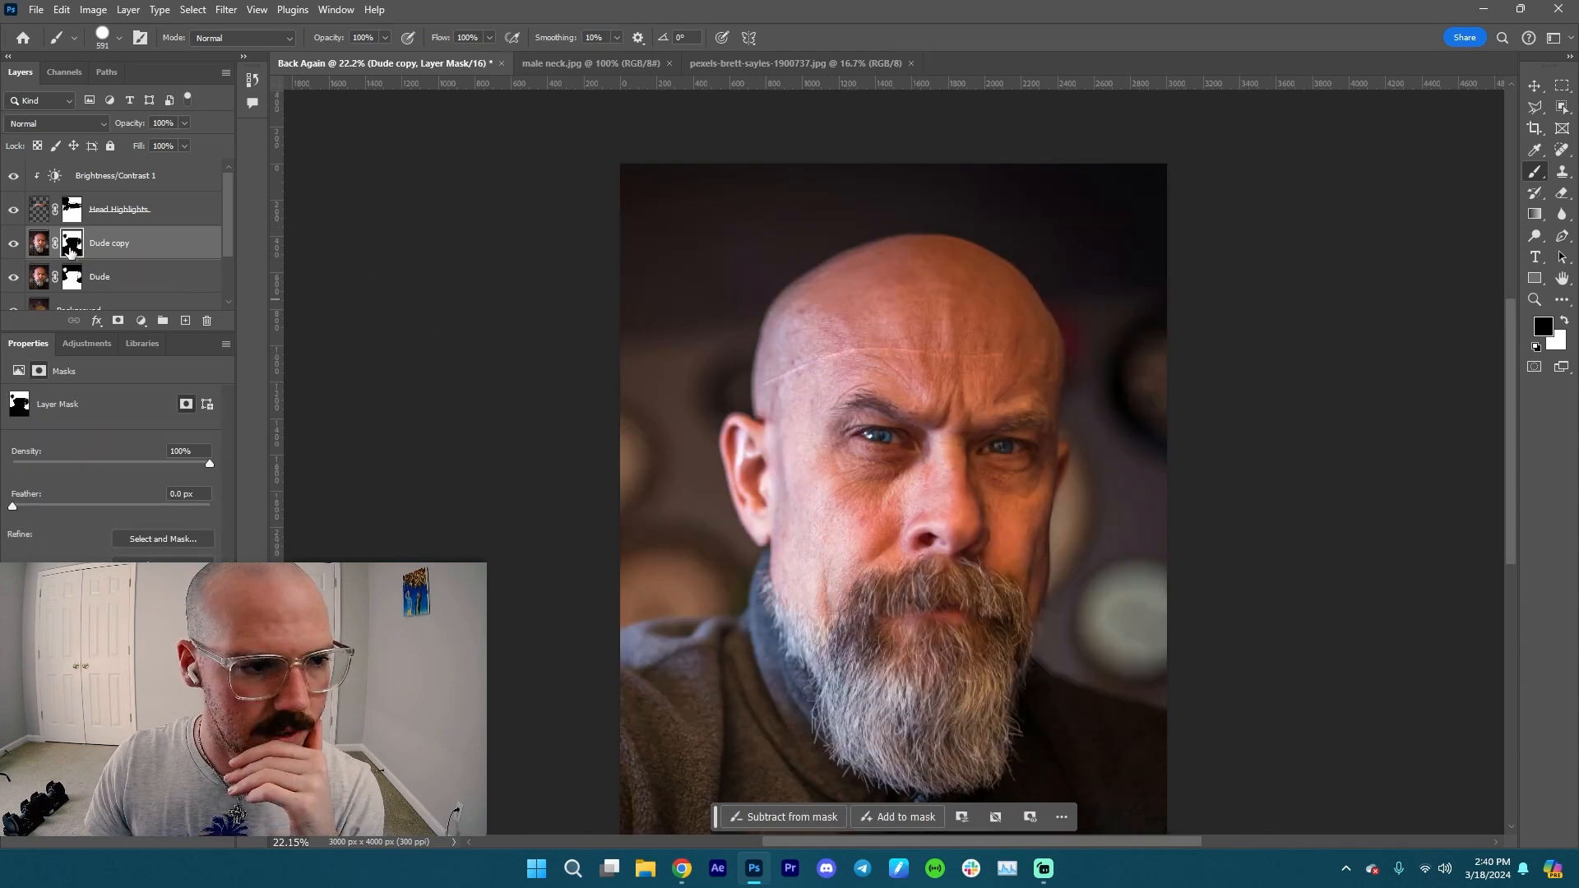
- Apply the layer mask of the Dude copy and rename the layer as Top of head
right_click(72, 243)
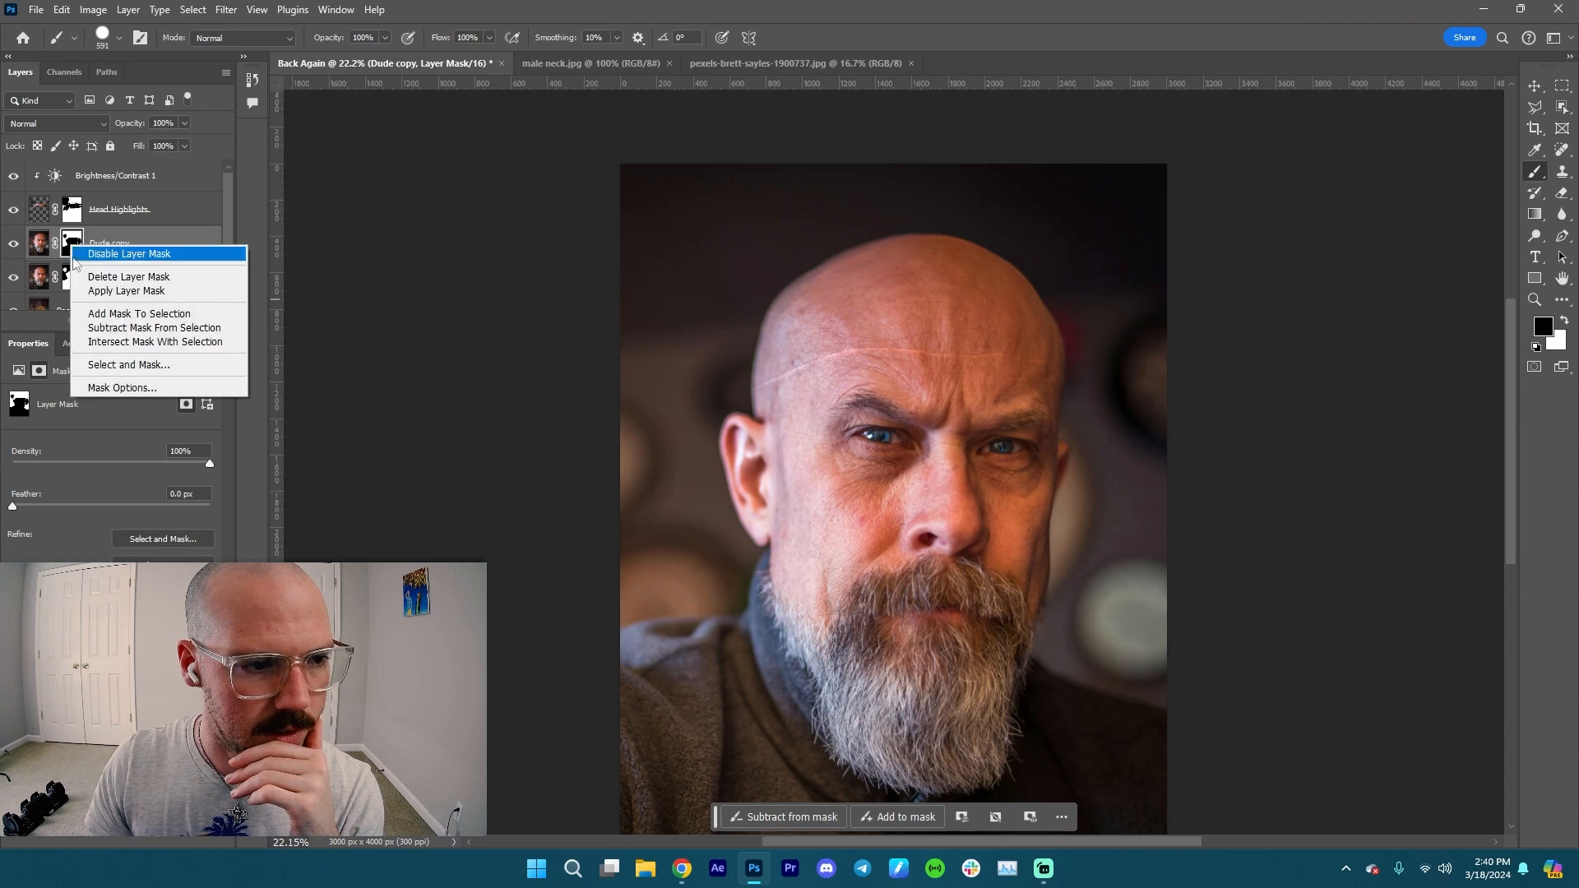
click(115, 291)
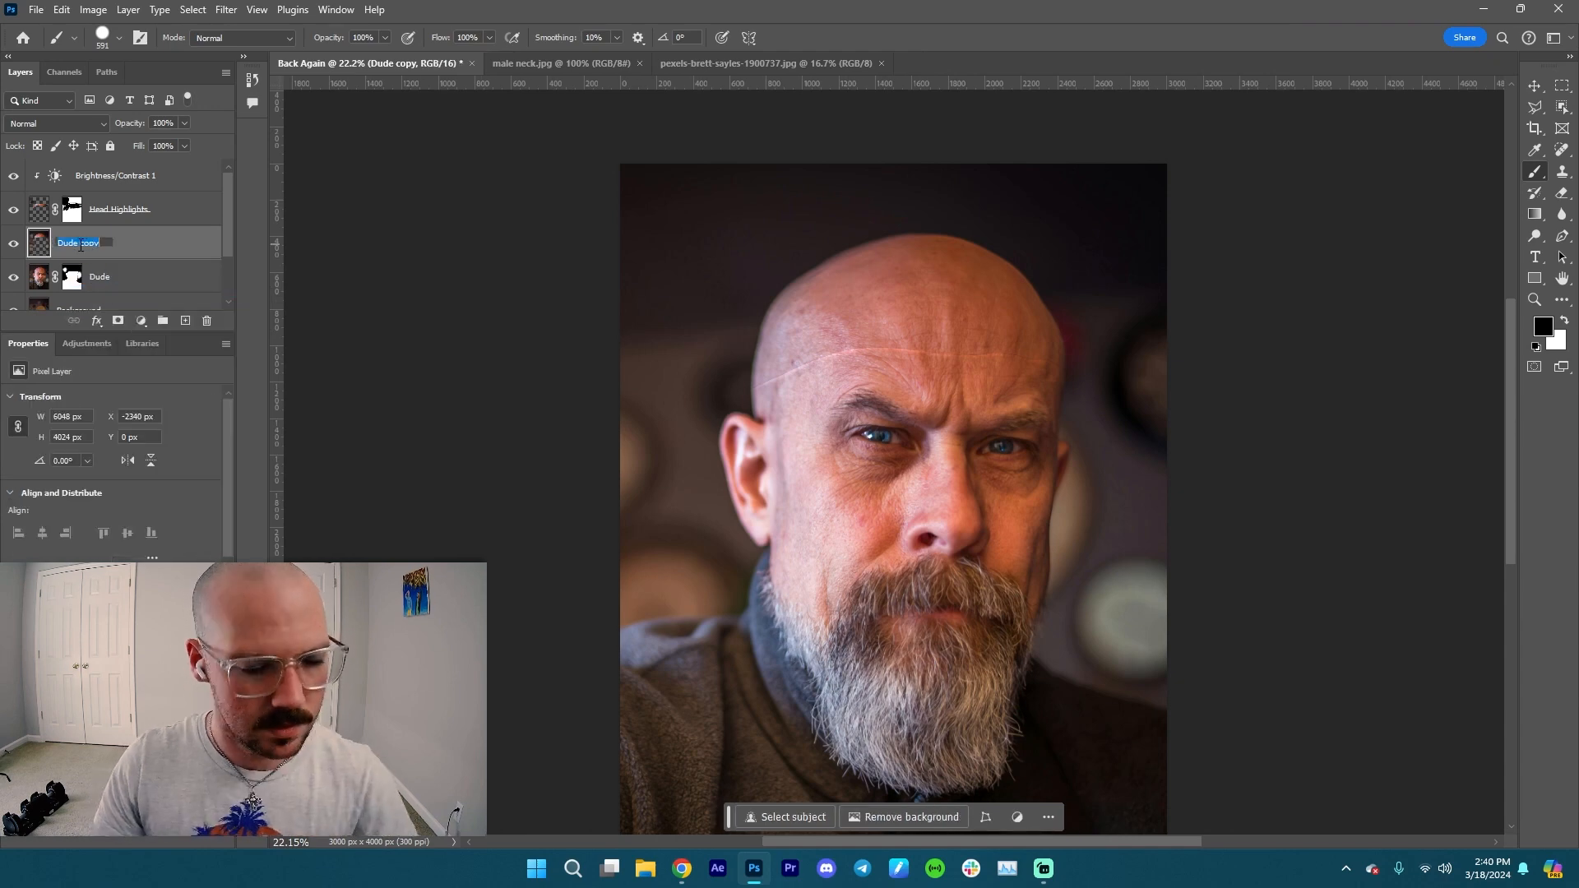
text(Top of head)
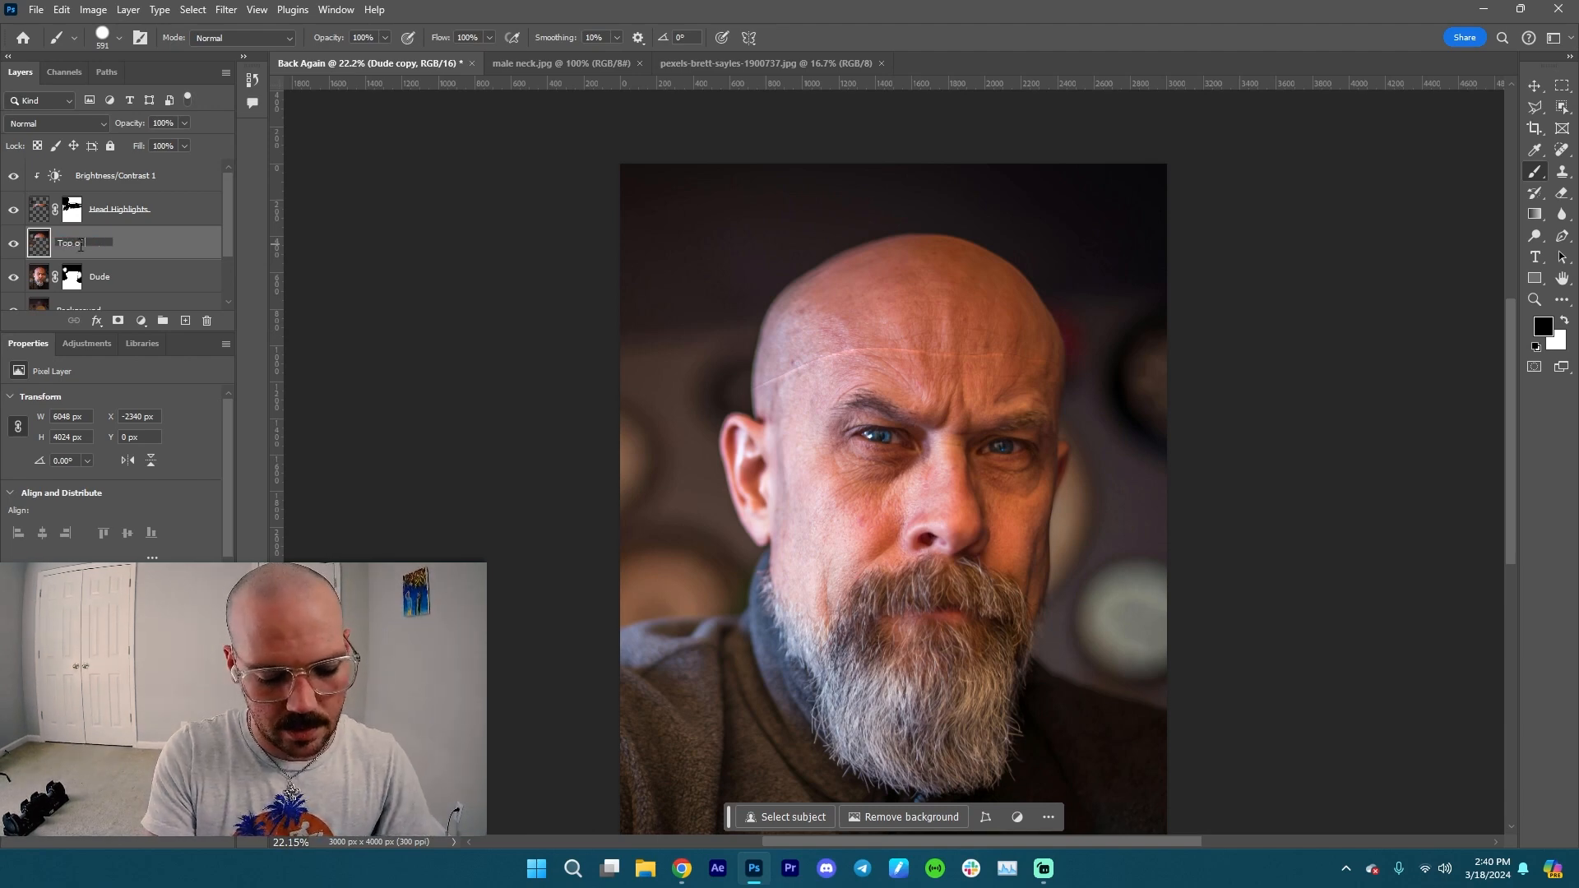
key(Return)
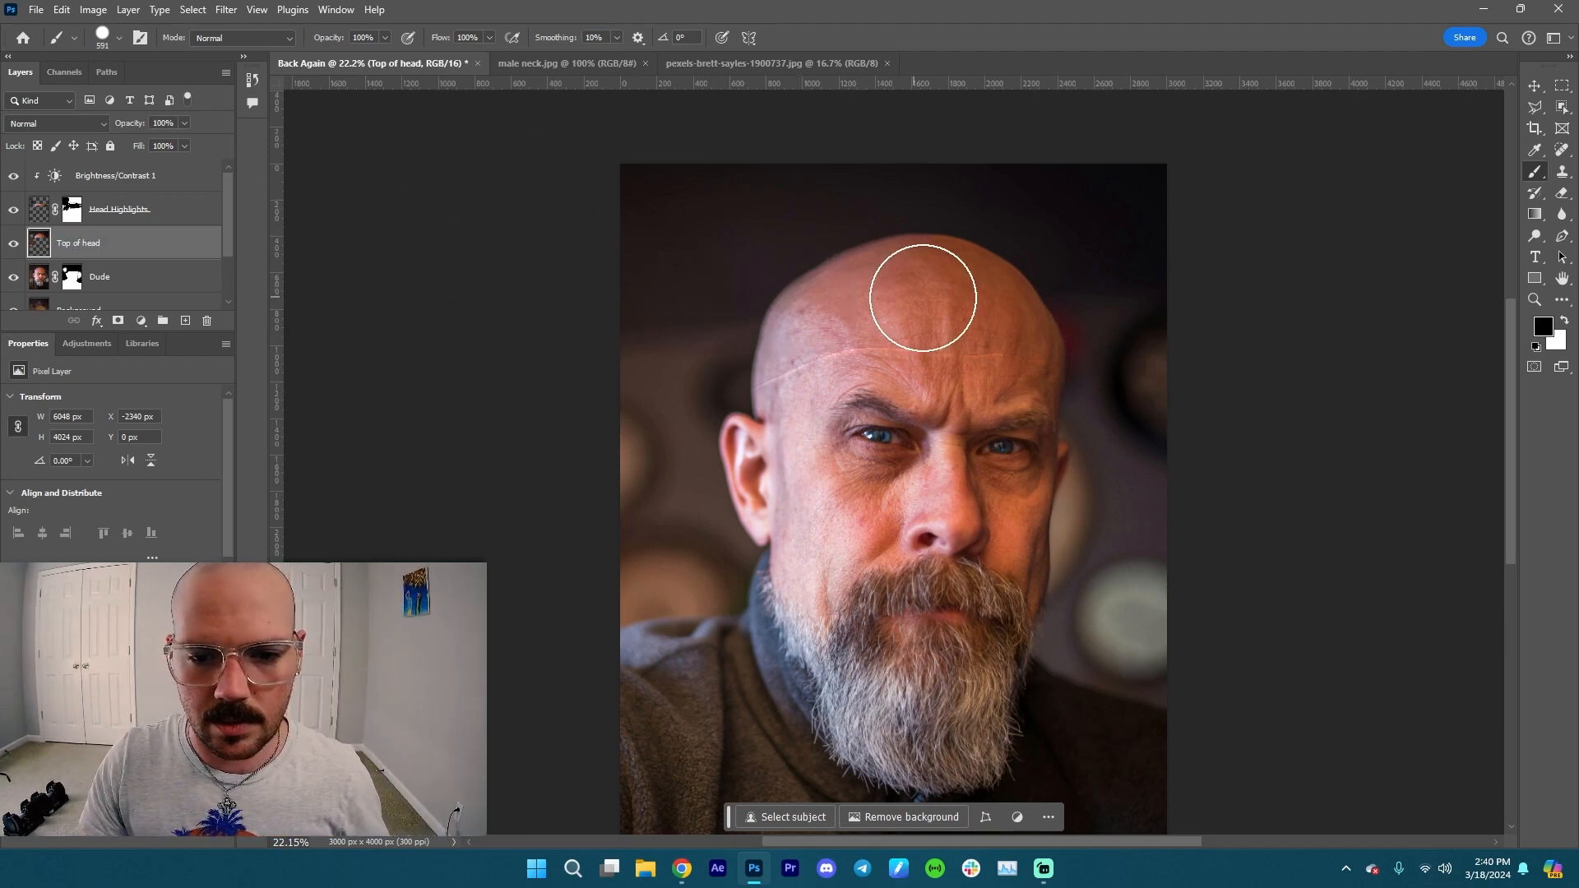
- Move the Head Highlights layer together with its clipped Brightness/Contrast adjustment below the Top of head layer
click(184, 217)
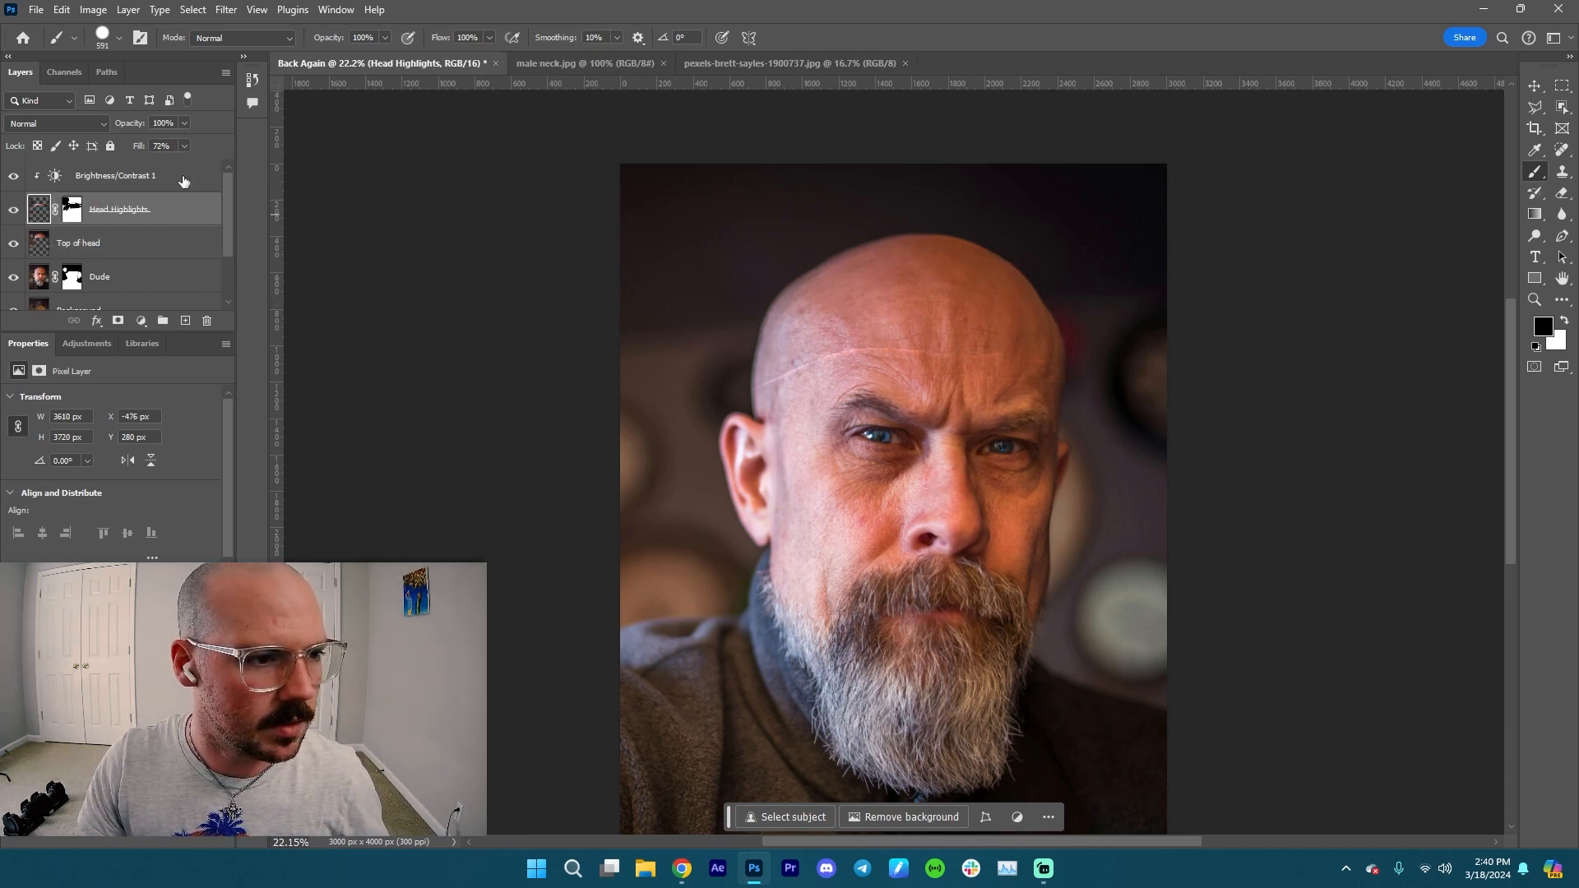
shift+click(188, 188)
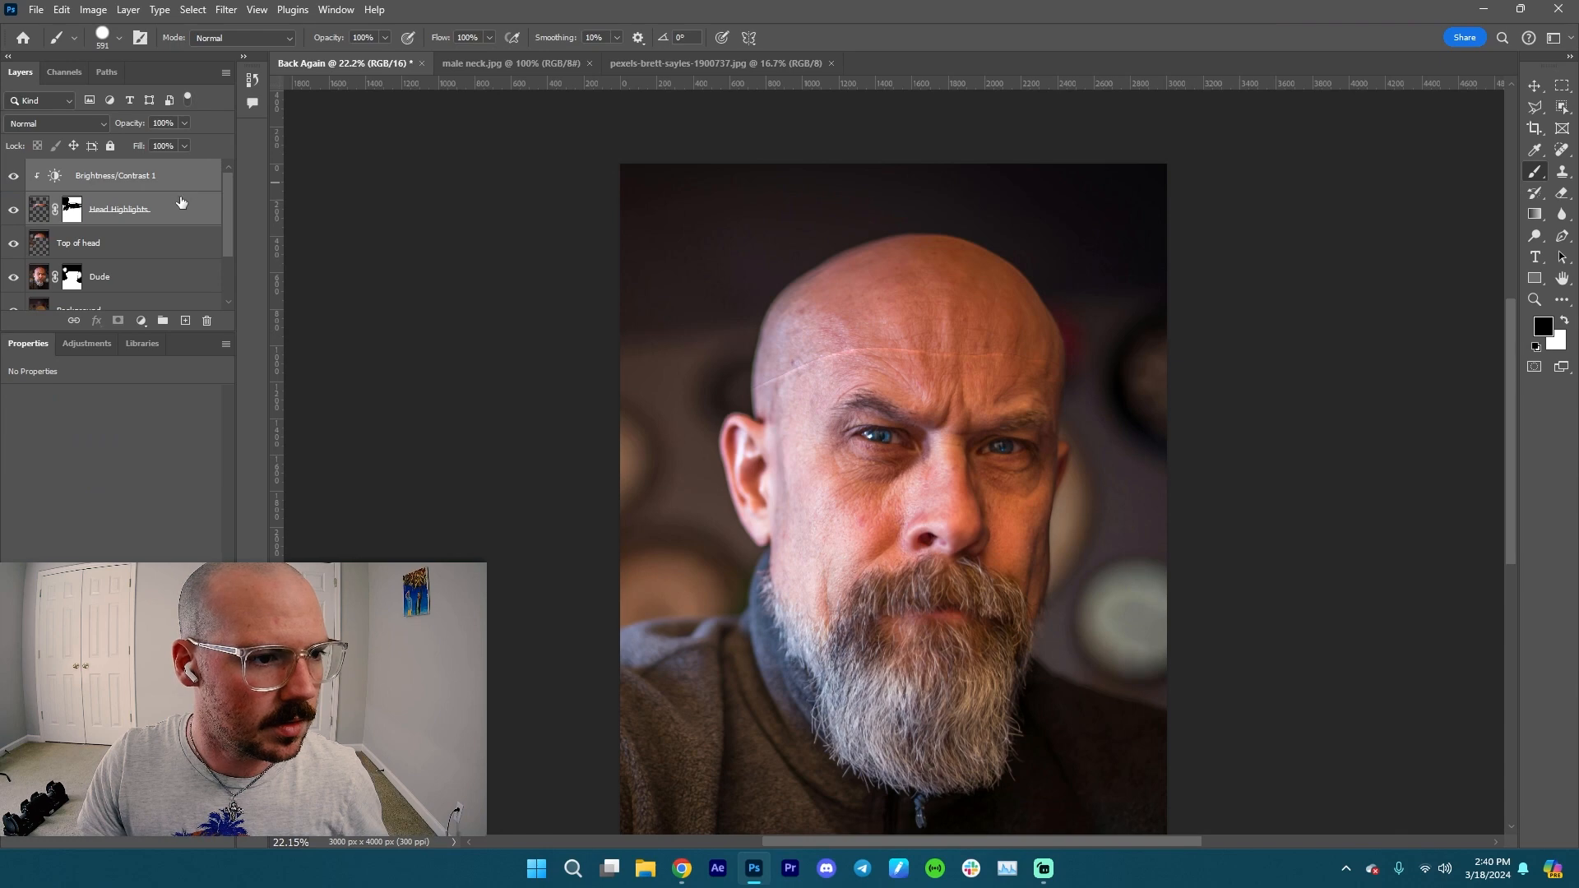
drag(181, 205, 172, 252)
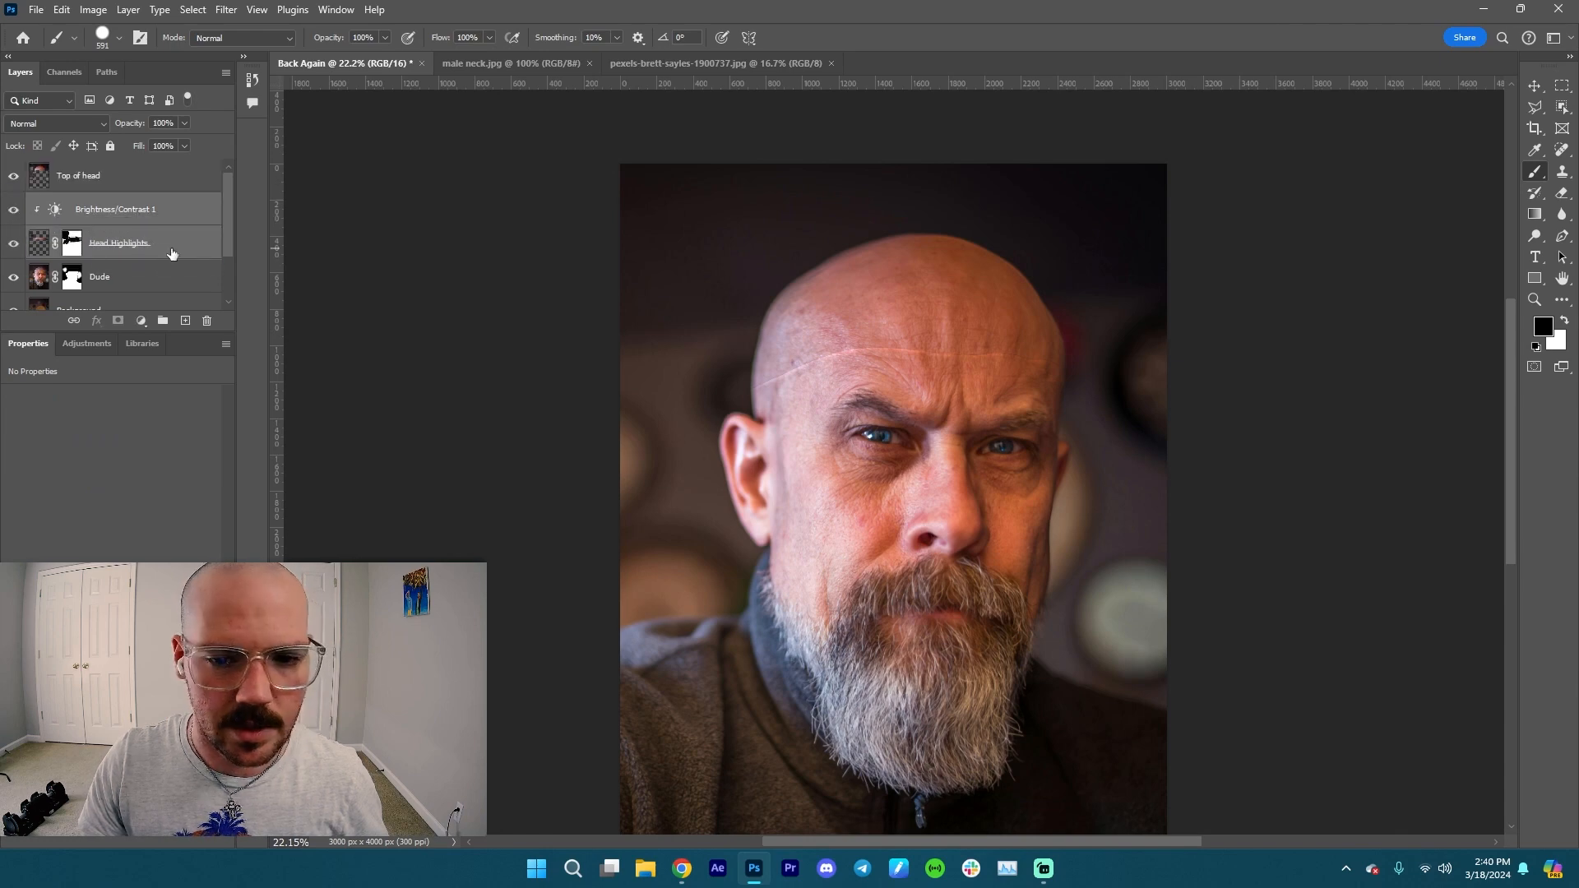
- Add a layer mask to the Top of head layer and hide the Dude and Background layers
click(148, 180)
click(117, 320)
click(13, 277)
click(14, 308)
scroll(894, 494, down, 2)
- Paint black on the Top of head mask with a large hard brush to remove the background surrounding the head
mouse_move(592, 526)
mouse_down()
mouse_move(1099, 669)
mouse_move(1000, 462)
mouse_move(987, 712)
mouse_up()
click(72, 247)
click(71, 176)
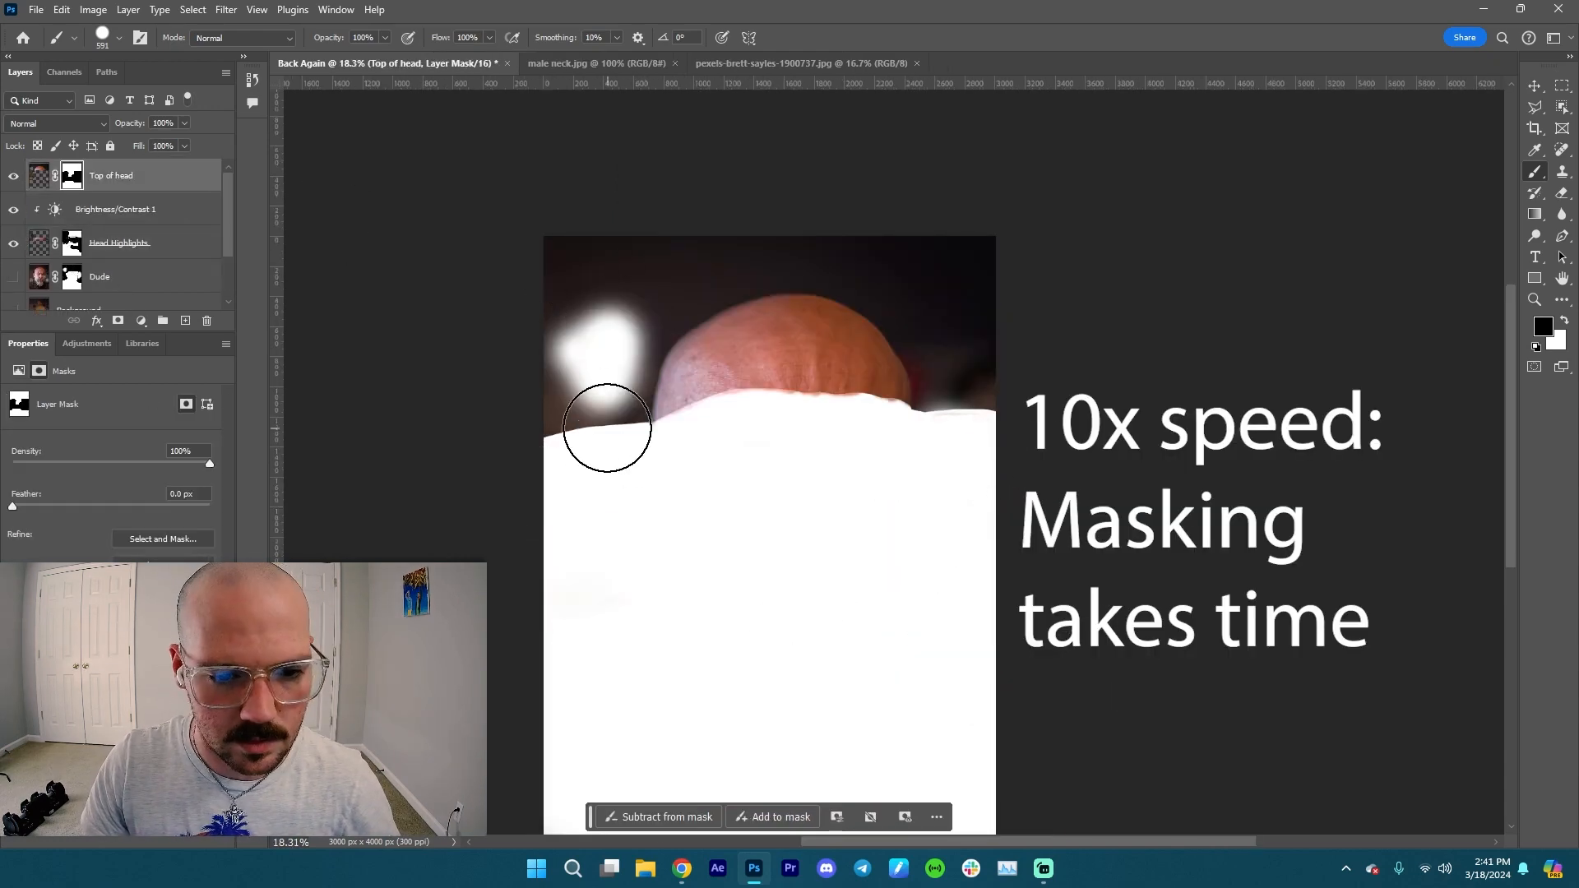
mouse_move(606, 428)
mouse_down()
mouse_move(676, 272)
mouse_move(576, 329)
mouse_up()
drag(955, 454, 968, 263)
click(72, 244)
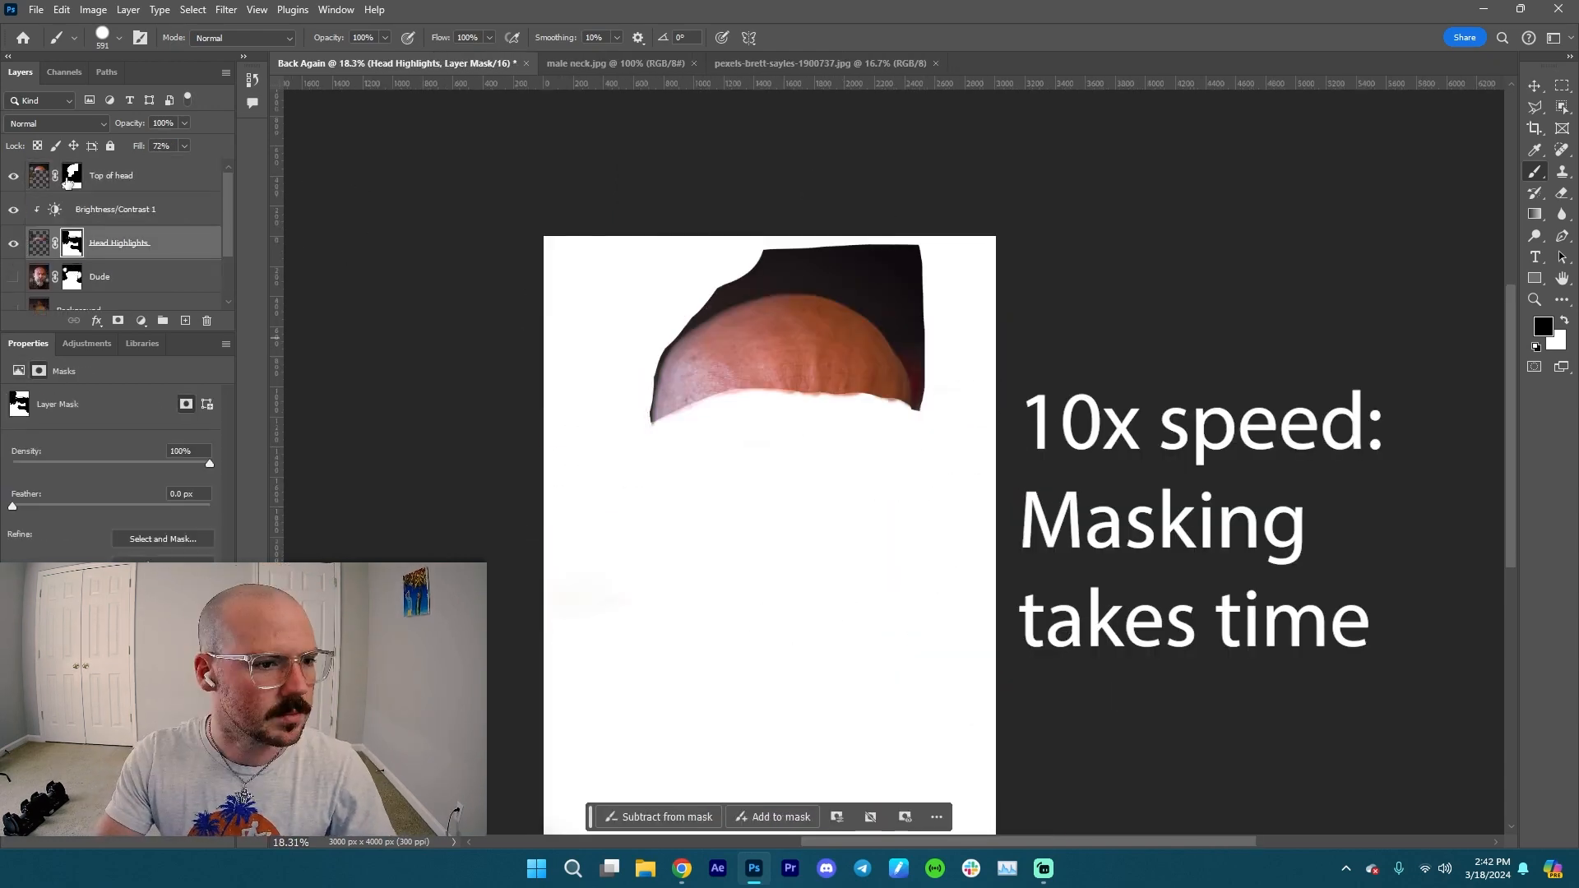
click(71, 175)
drag(683, 268, 969, 345)
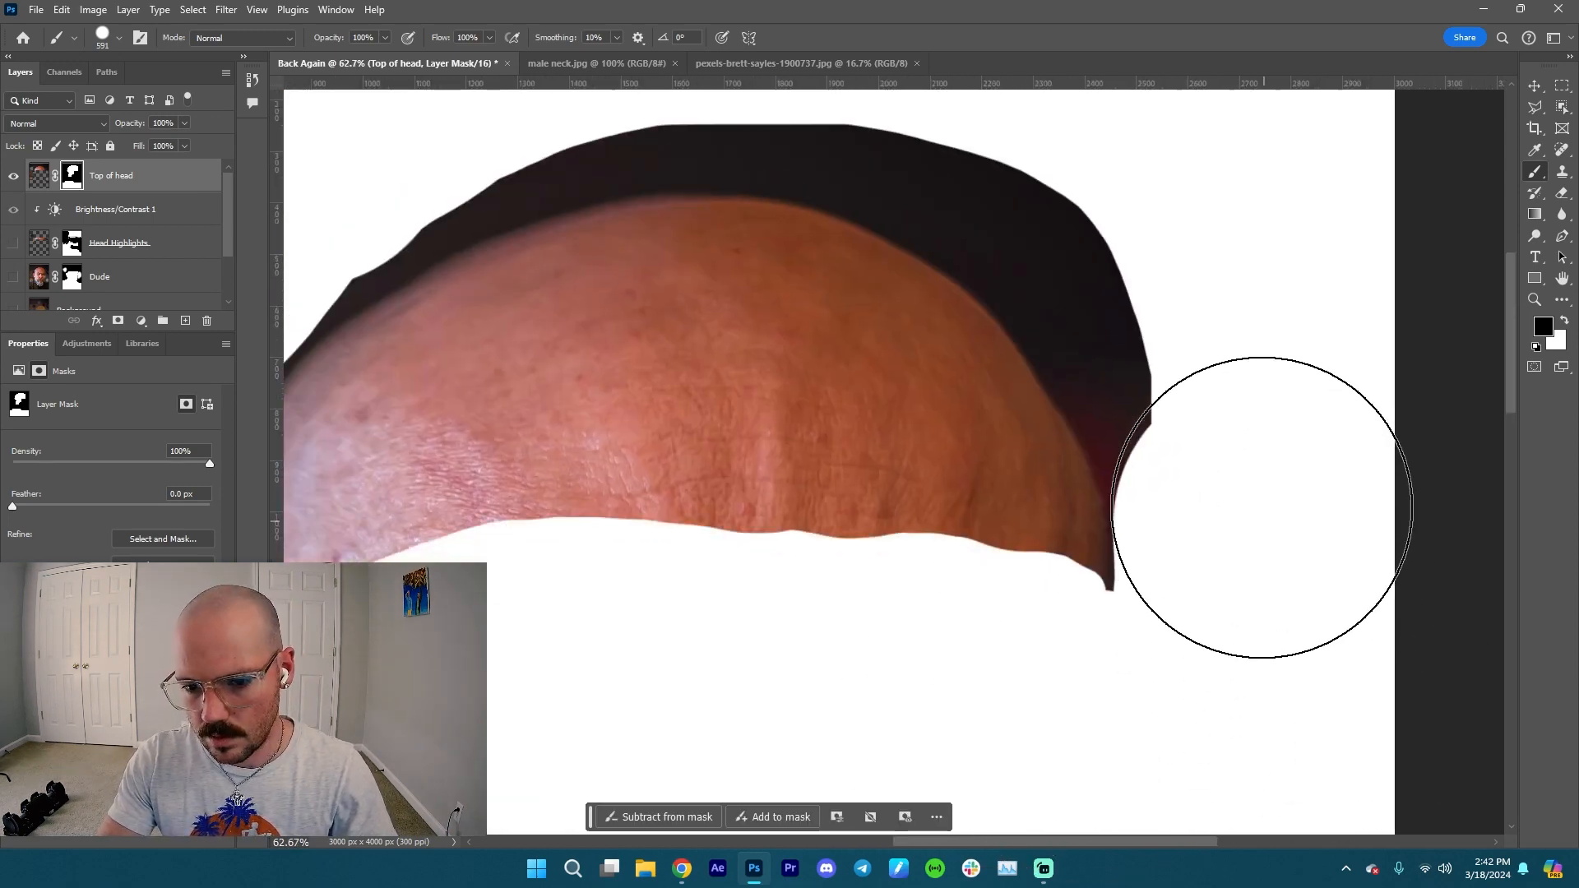
scroll(353, 300, left, 3)
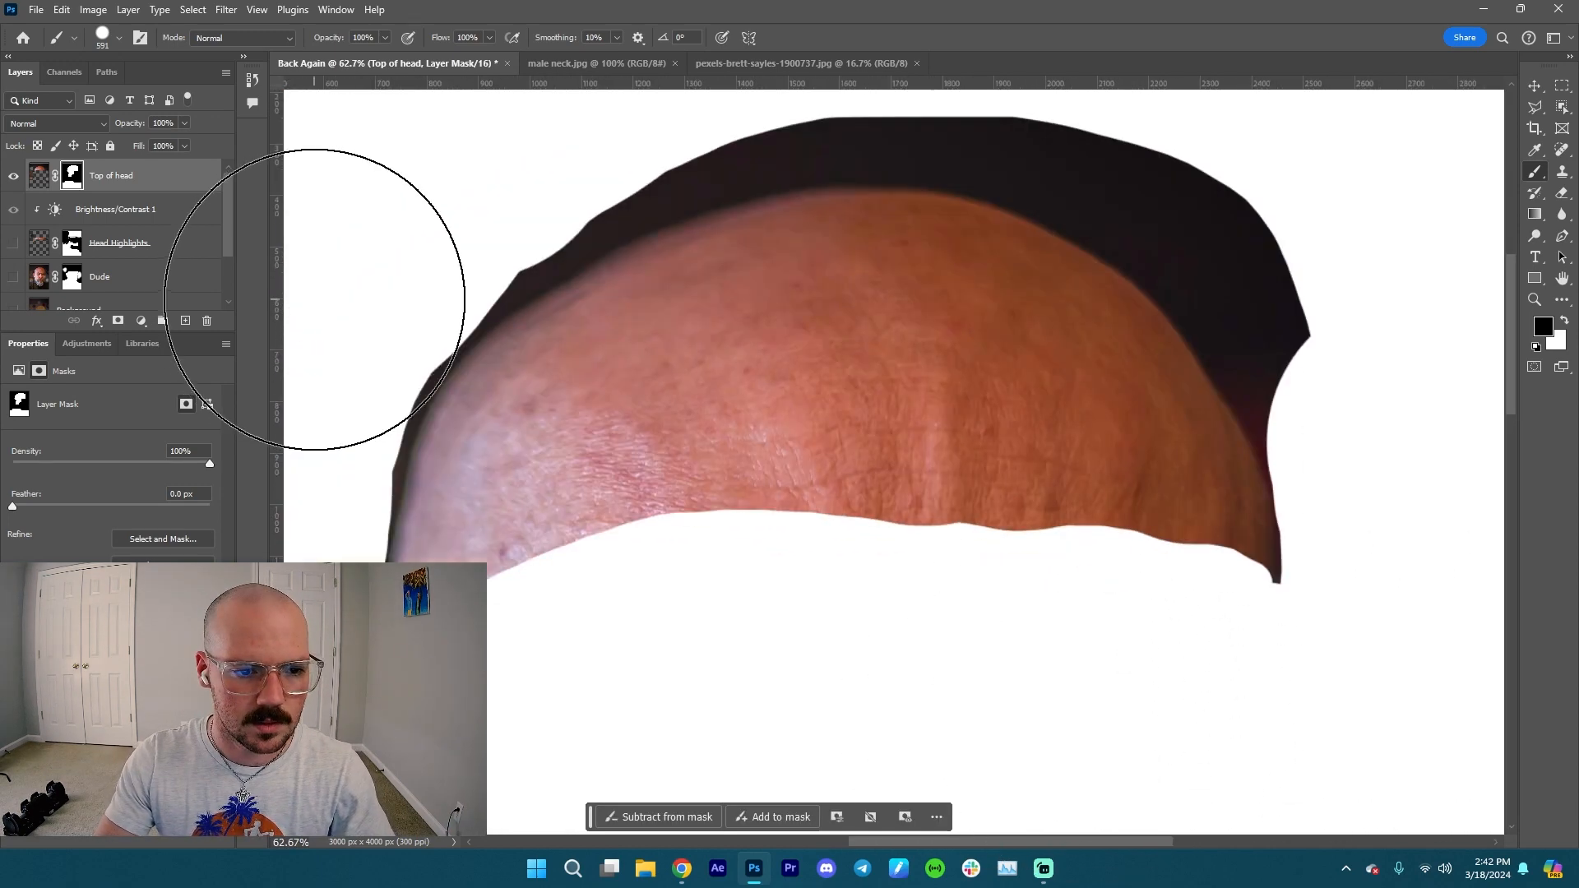
mouse_move(681, 211)
mouse_down()
mouse_move(565, 269)
mouse_move(403, 422)
mouse_up()
- Trim the Top of head mask closely along the skull's outline using a 45 px brush
key(r)
mouse_move(867, 301)
mouse_down()
mouse_move(768, 271)
mouse_move(674, 362)
mouse_up()
drag(657, 296, 568, 567)
mouse_move(1094, 131)
mouse_down()
mouse_move(959, 134)
mouse_move(740, 212)
mouse_move(645, 309)
mouse_up()
drag(737, 216, 1035, 131)
mouse_move(1188, 171)
mouse_down()
mouse_move(1063, 136)
mouse_move(1188, 174)
mouse_move(1125, 146)
mouse_up()
key(Escape)
- Set the brush smoothing to 35% and continue masking out the dark fringe along the curved side of the skull
click(618, 39)
drag(624, 50, 582, 51)
key(ctrl+minus)
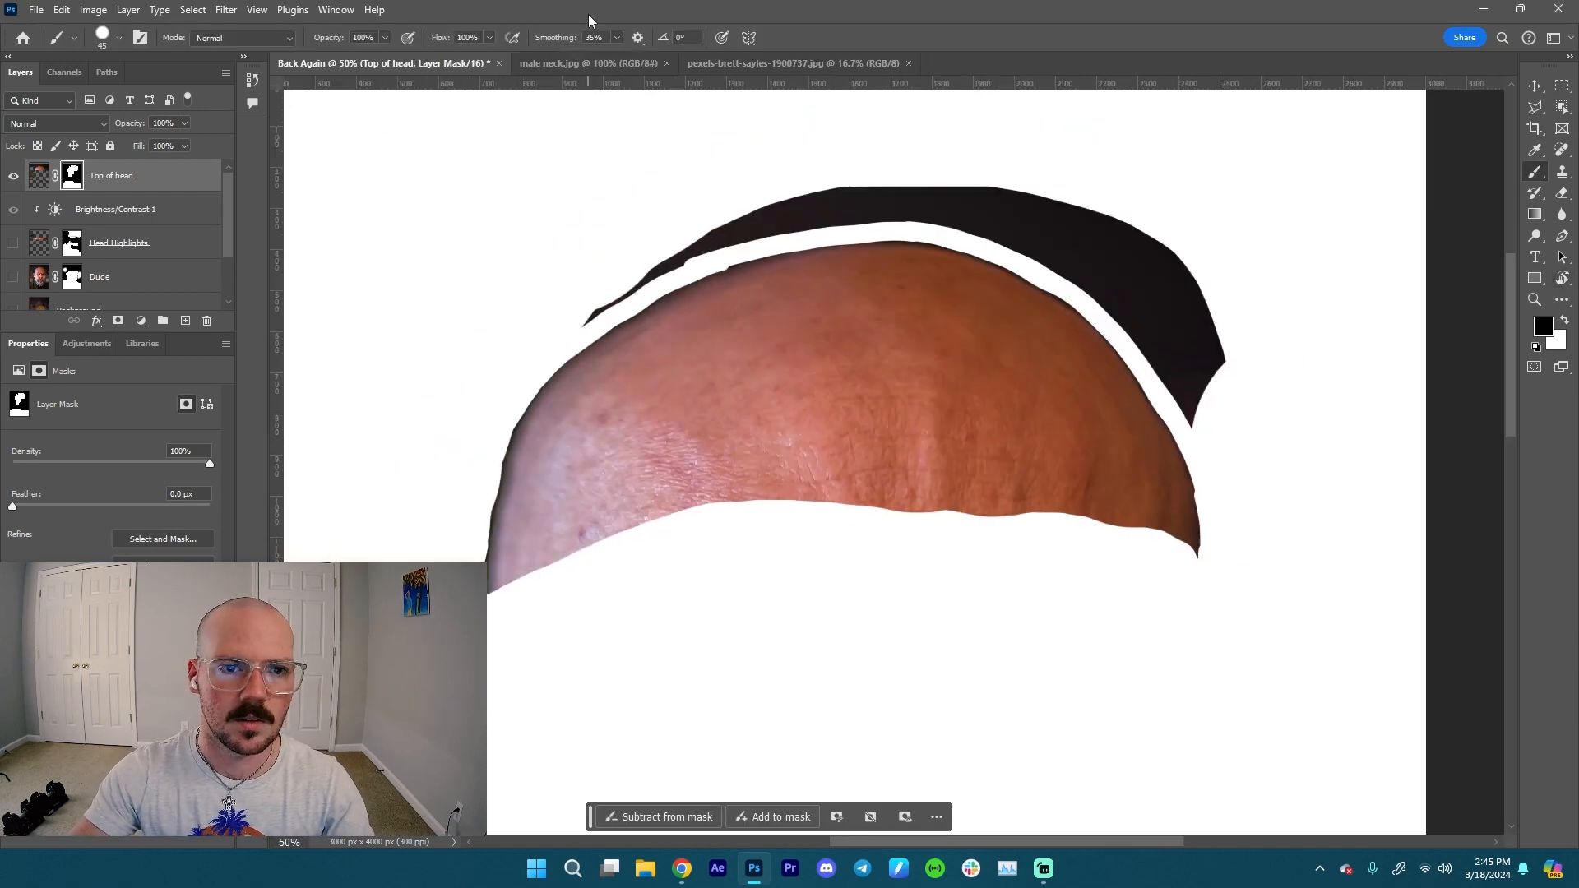
key(ctrl+equal)
key(ctrl+equal)
drag(376, 255, 1170, 367)
drag(929, 486, 895, 604)
drag(898, 628, 891, 485)
drag(868, 566, 856, 658)
drag(1349, 103, 977, 397)
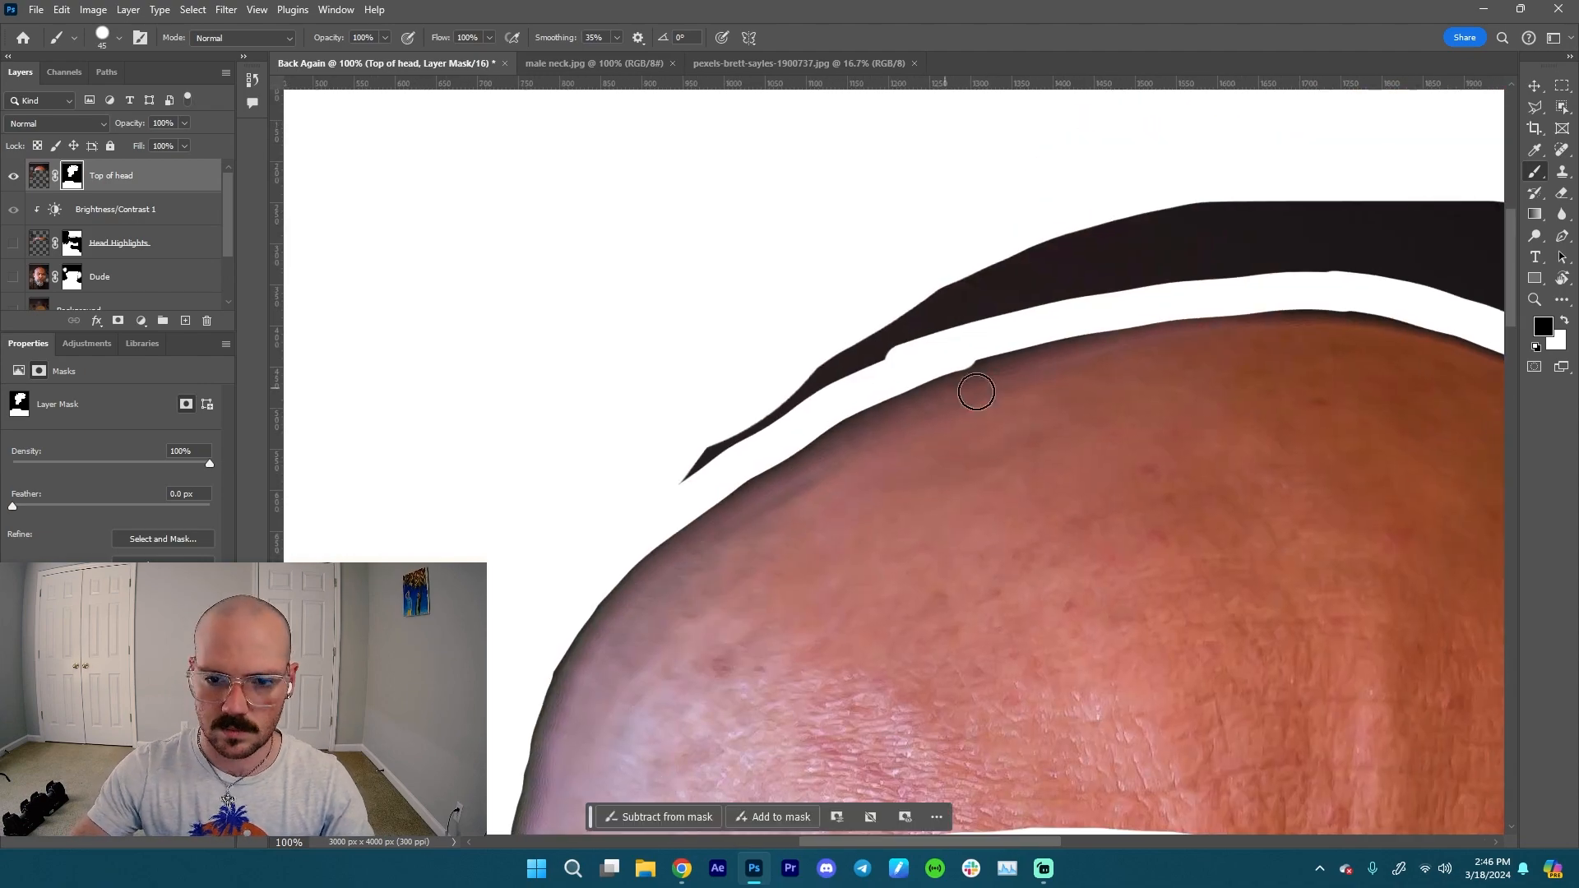
- Mask out the leftover dark background strip above the crown on the Top of head layer
drag(1012, 329, 847, 397)
mouse_move(1312, 308)
mouse_down()
mouse_move(658, 338)
mouse_move(956, 362)
mouse_up()
key(x)
drag(822, 346, 917, 375)
key(ctrl+z)
key(x)
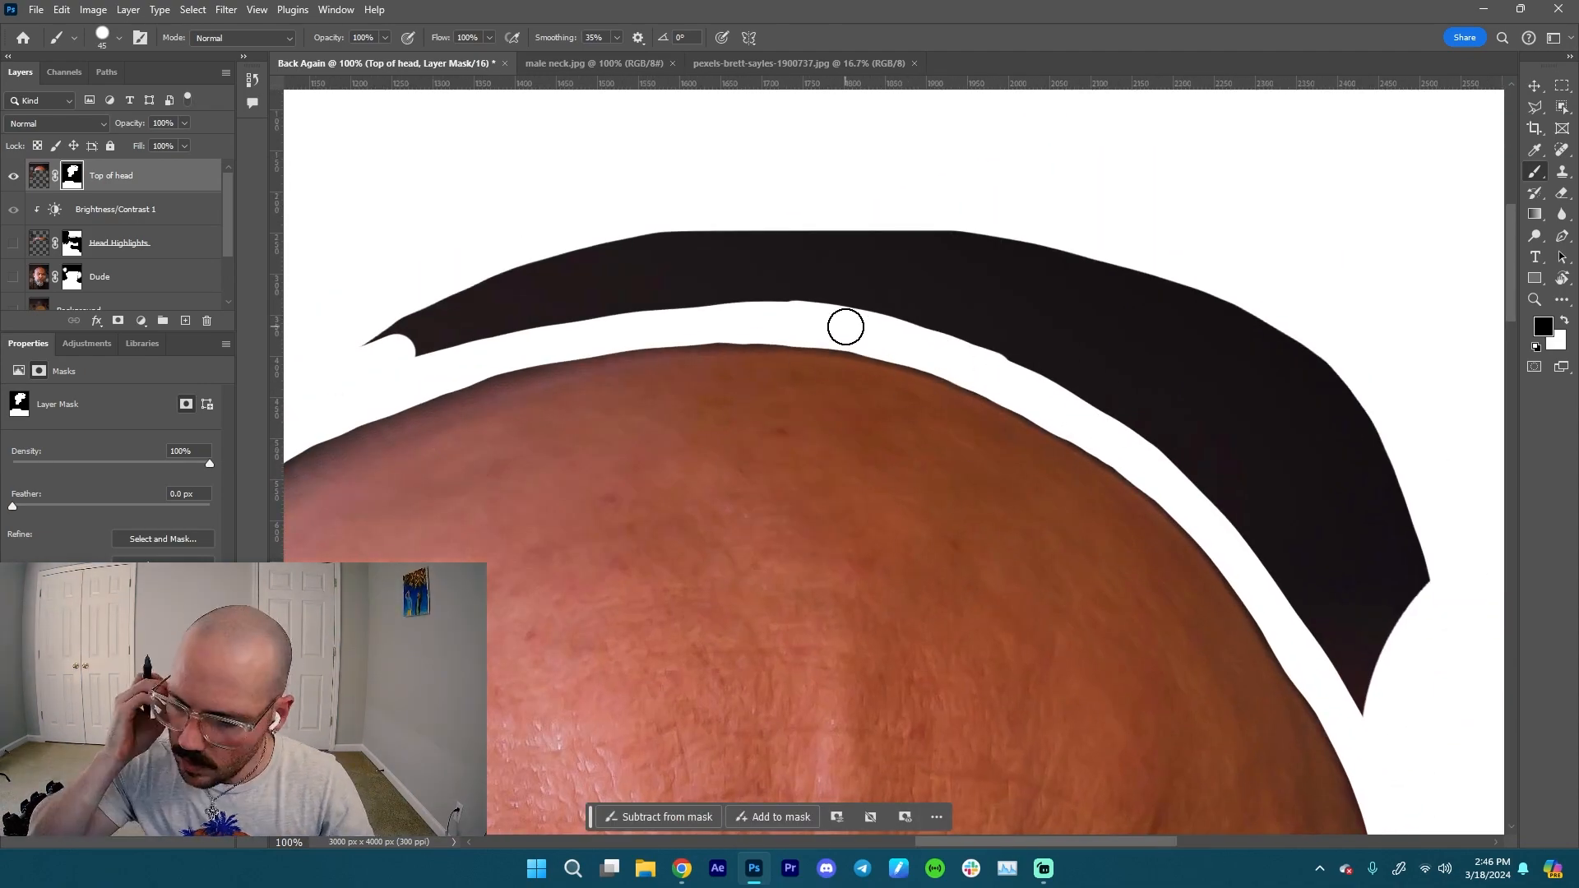
mouse_move(388, 322)
mouse_down()
mouse_move(567, 306)
mouse_move(714, 234)
mouse_move(1005, 234)
mouse_move(1093, 388)
mouse_up()
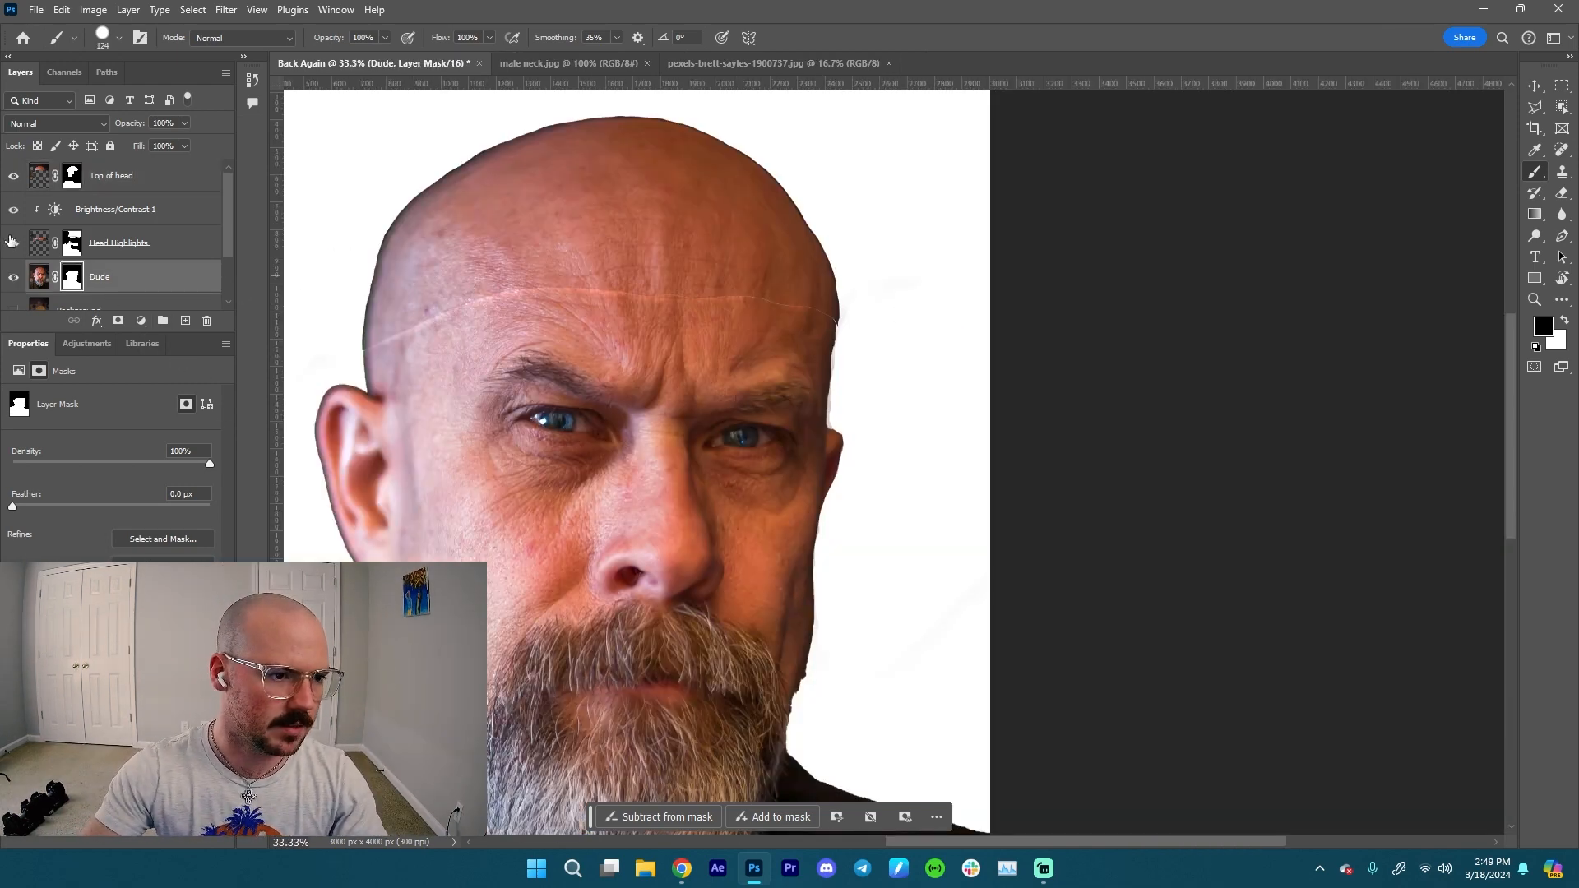
- Show the Background layer again behind the masked head
drag(231, 215, 225, 245)
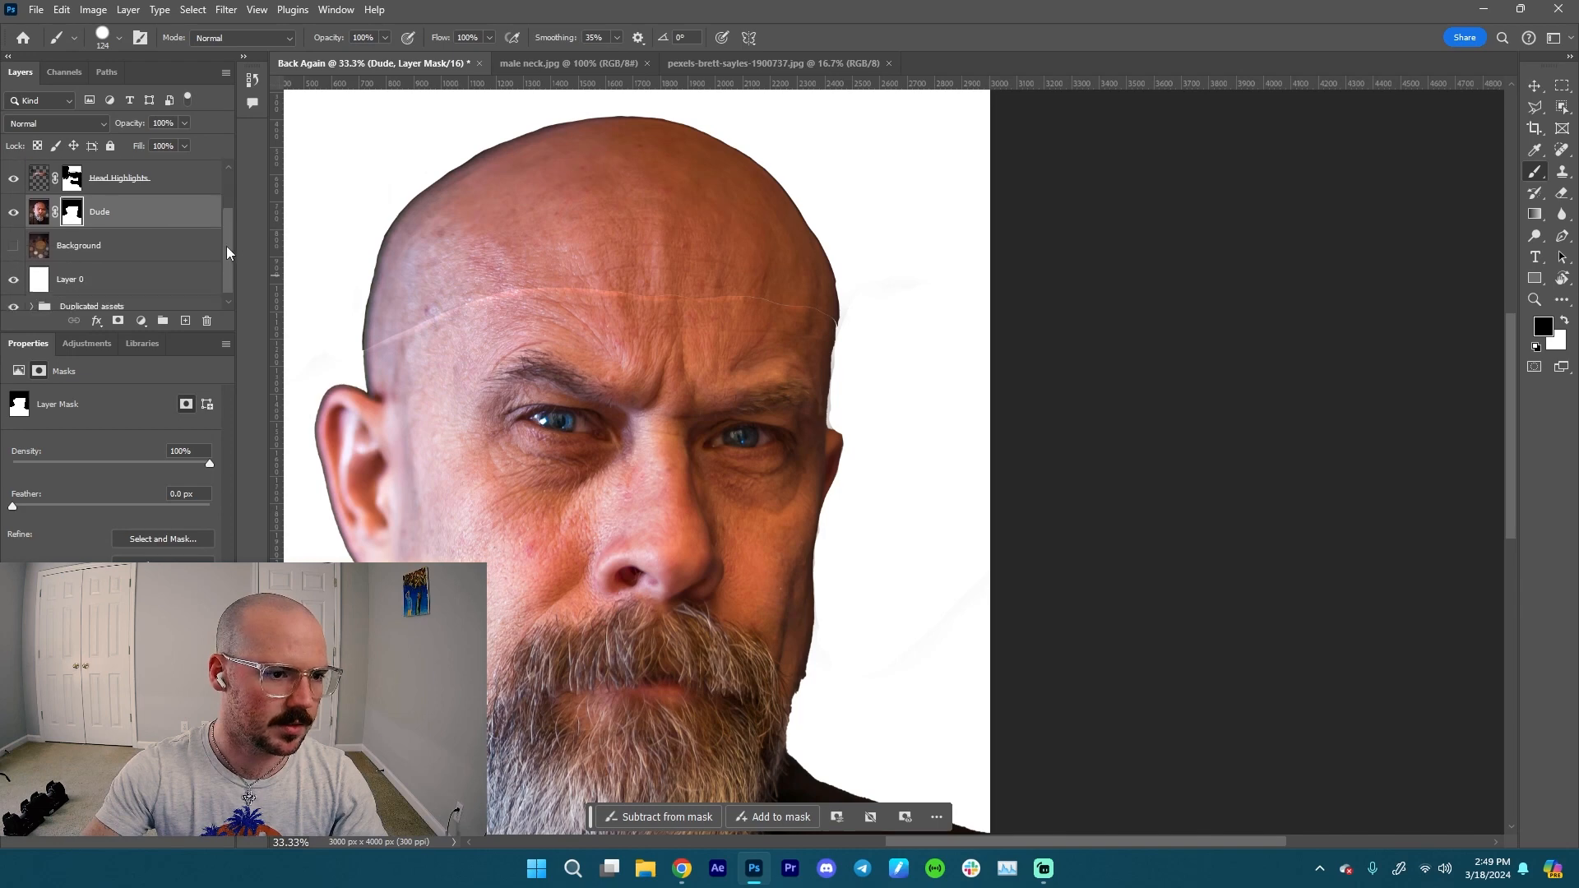
click(14, 241)
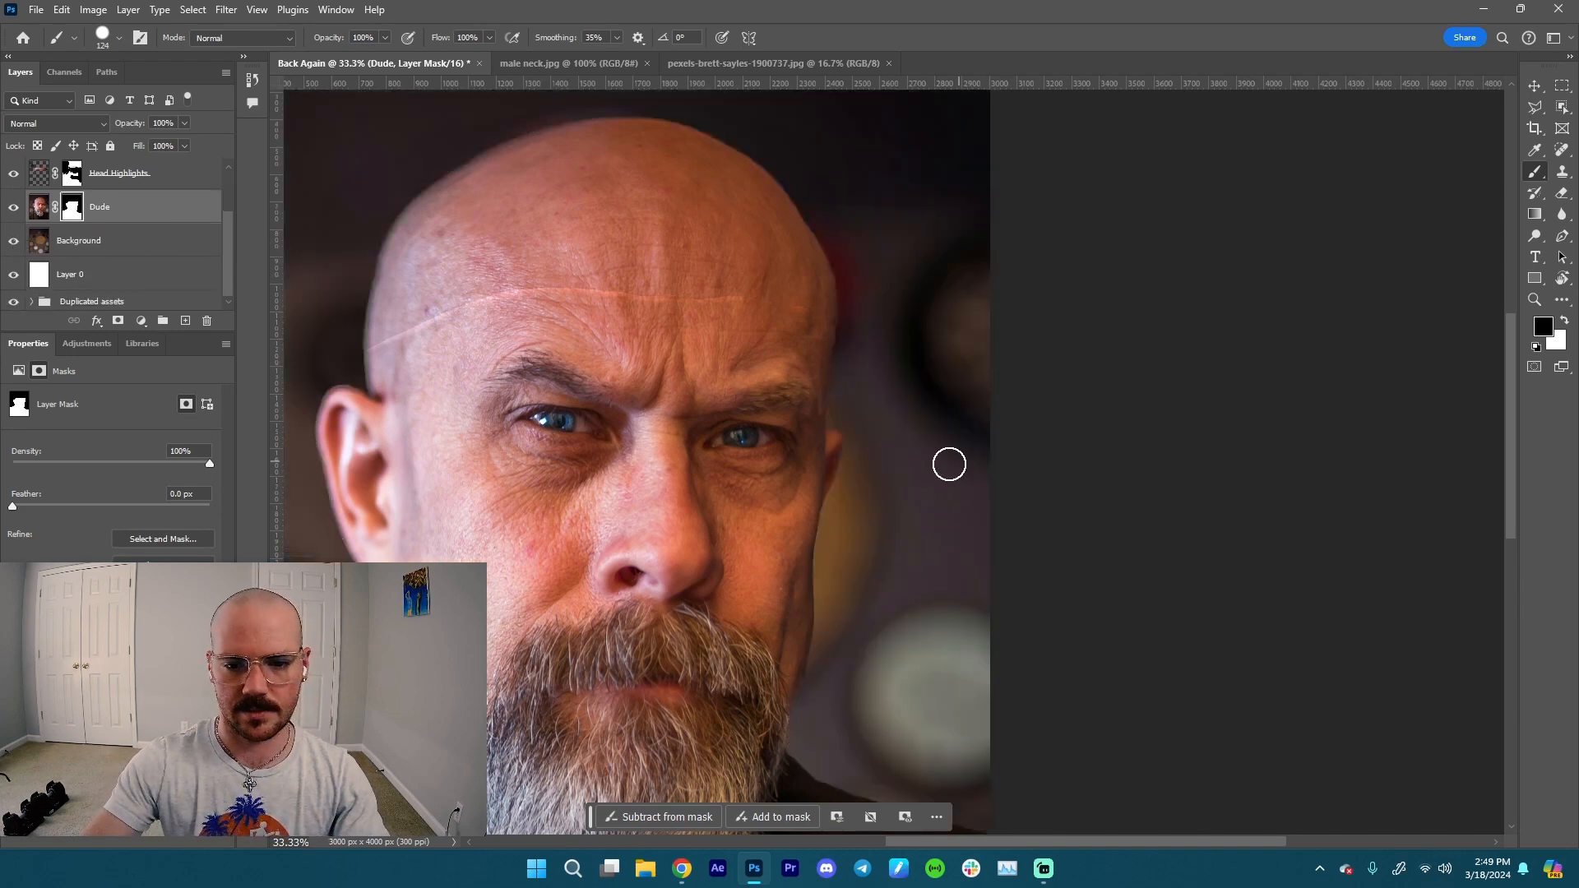
drag(227, 239, 227, 185)
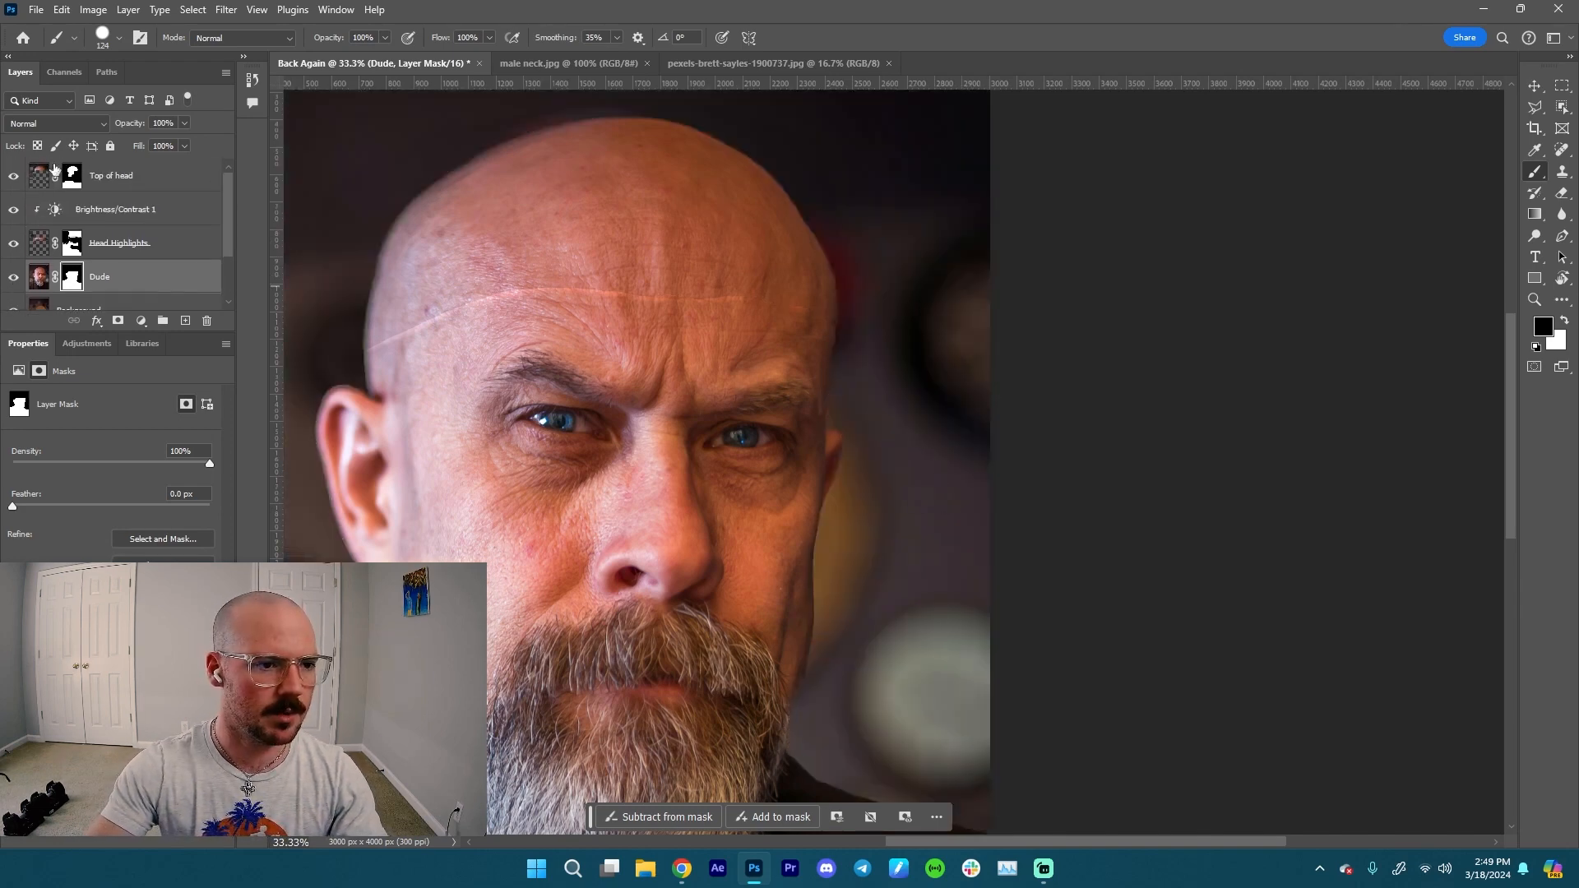
- Move the Top of head layer upward to open a gap above the forehead
click(123, 175)
key(v)
drag(639, 230, 692, 214)
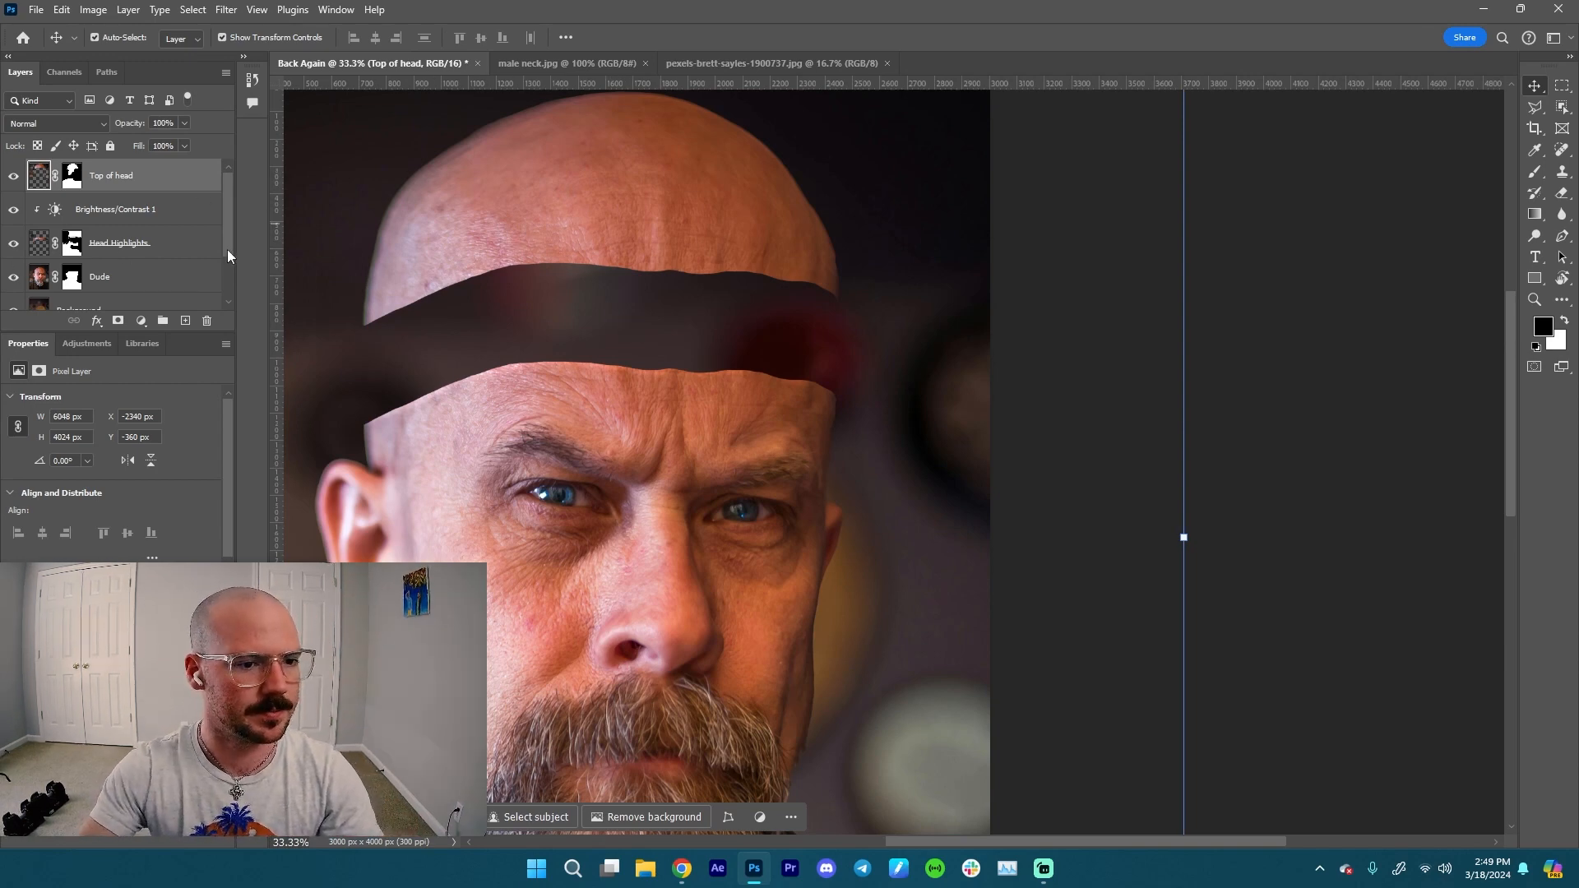
- Create a new layer and prepare a hard round 124 px brush with a dark red-brown sampled beside the inner eye corner
click(186, 320)
key(b)
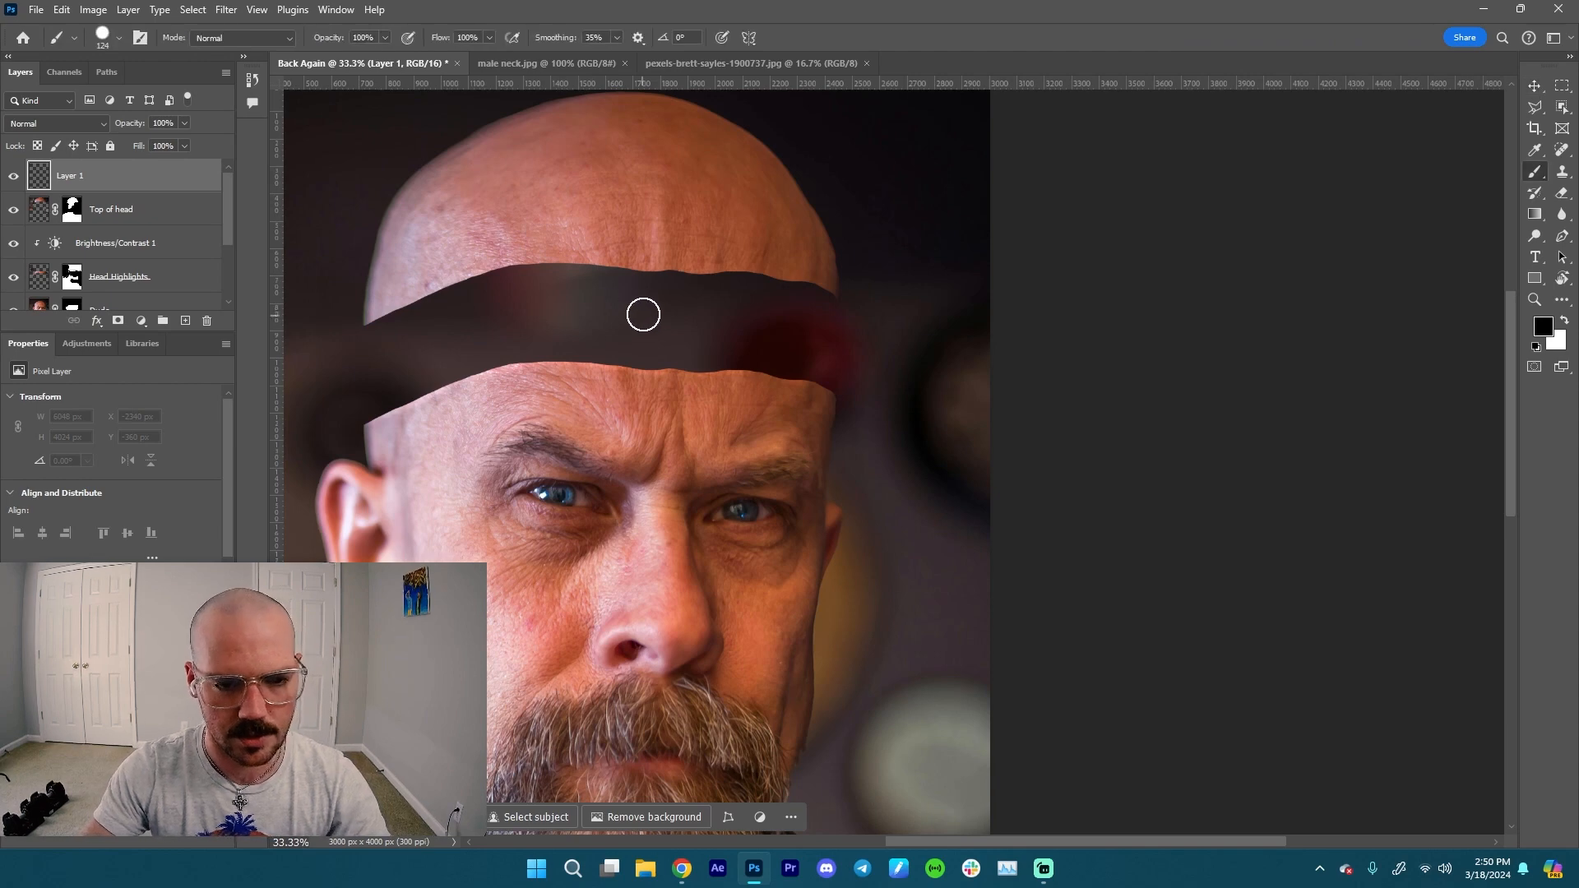
right_click(689, 301)
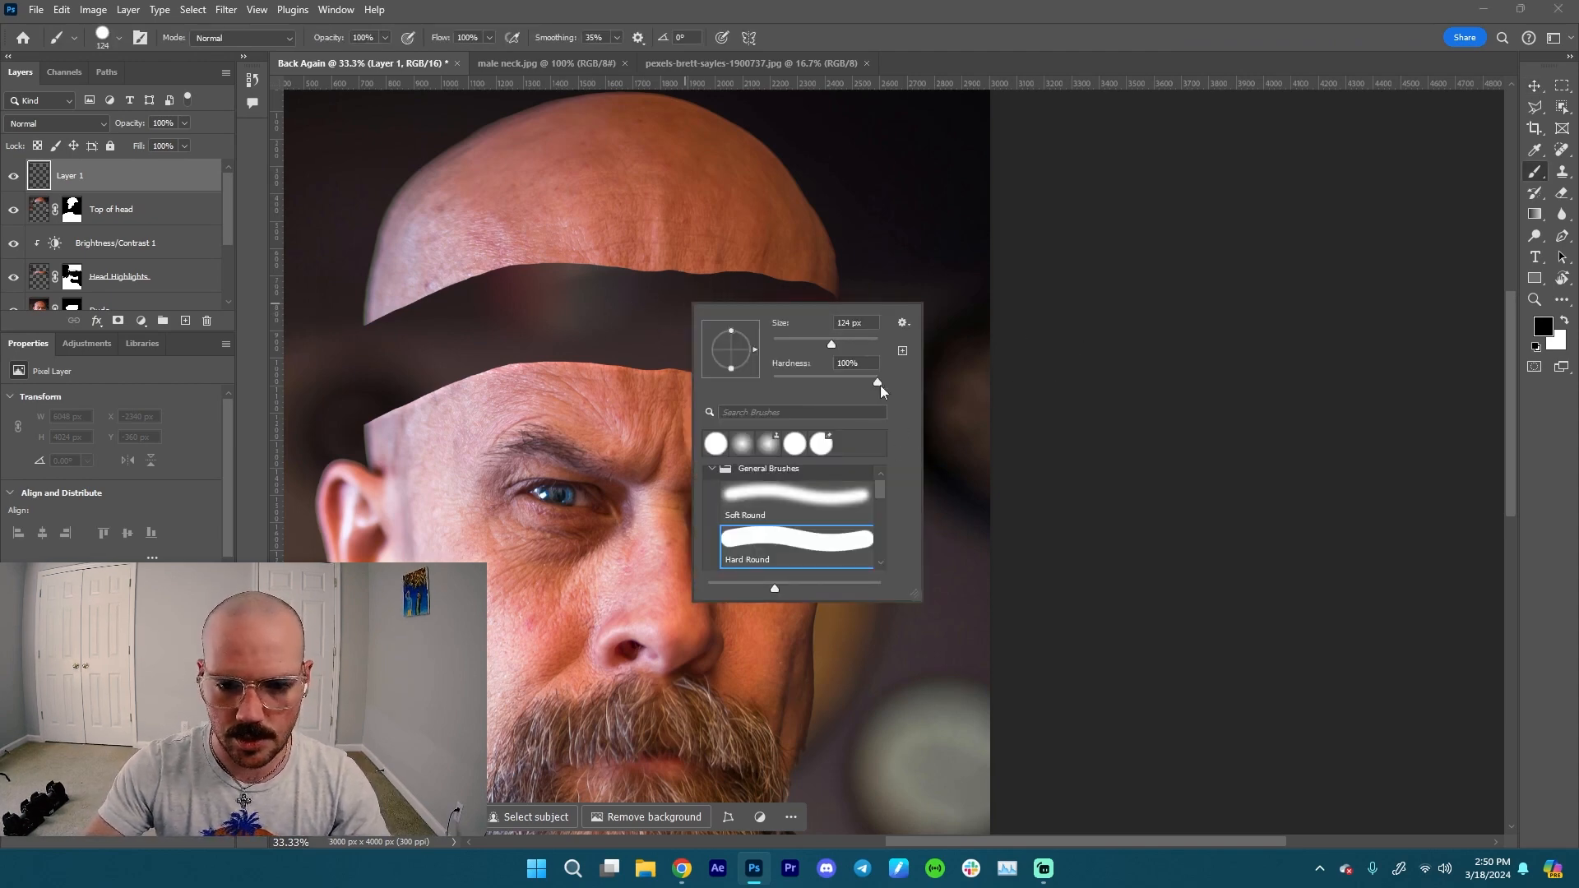
click(716, 444)
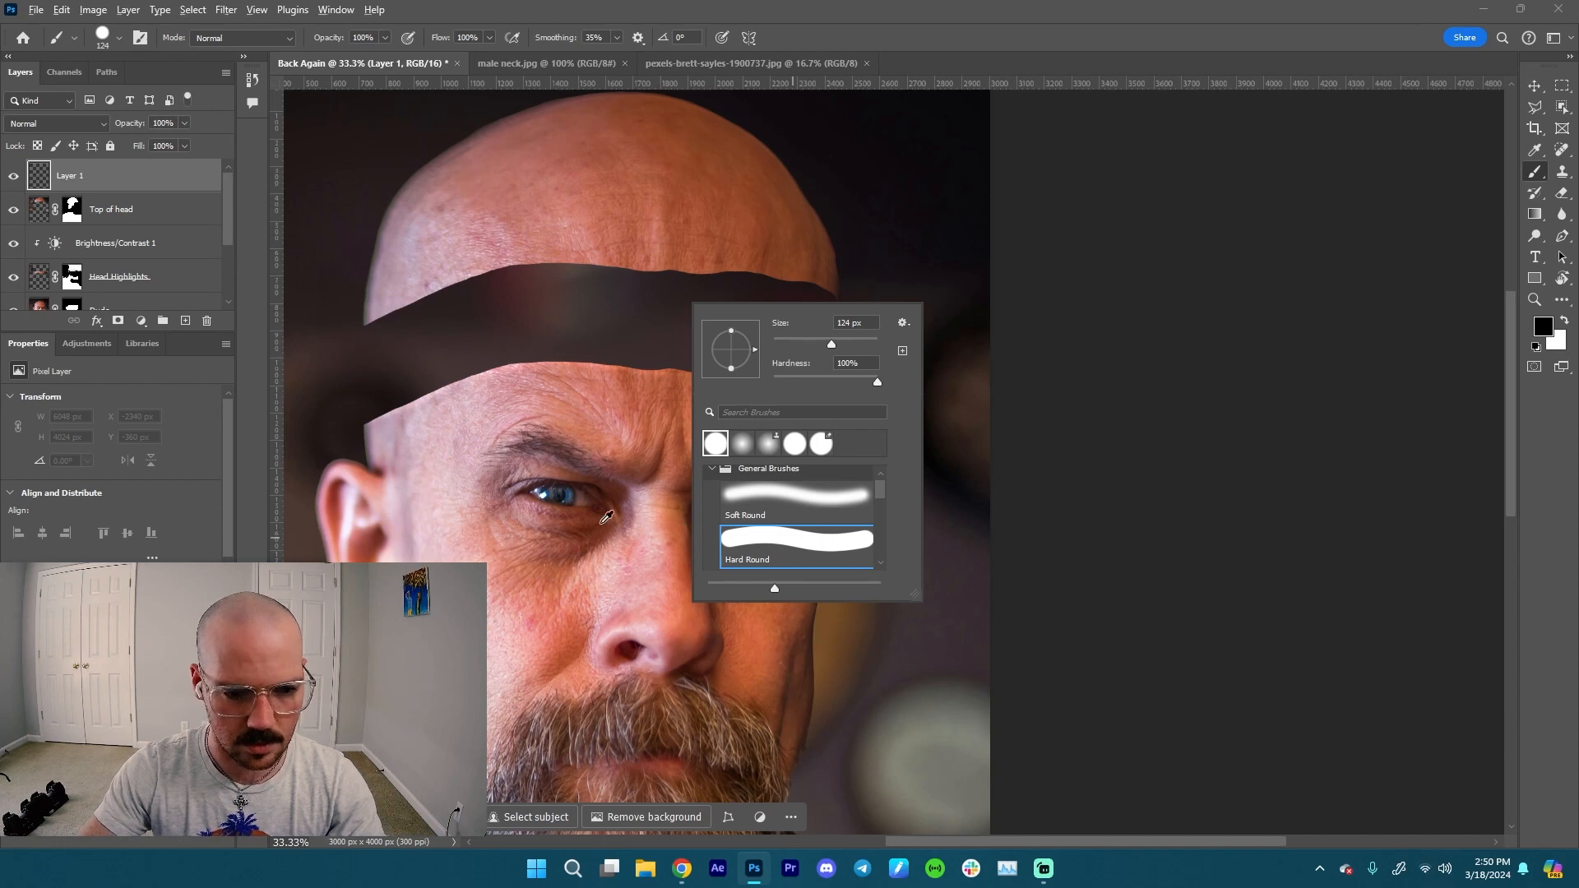
alt+click(618, 495)
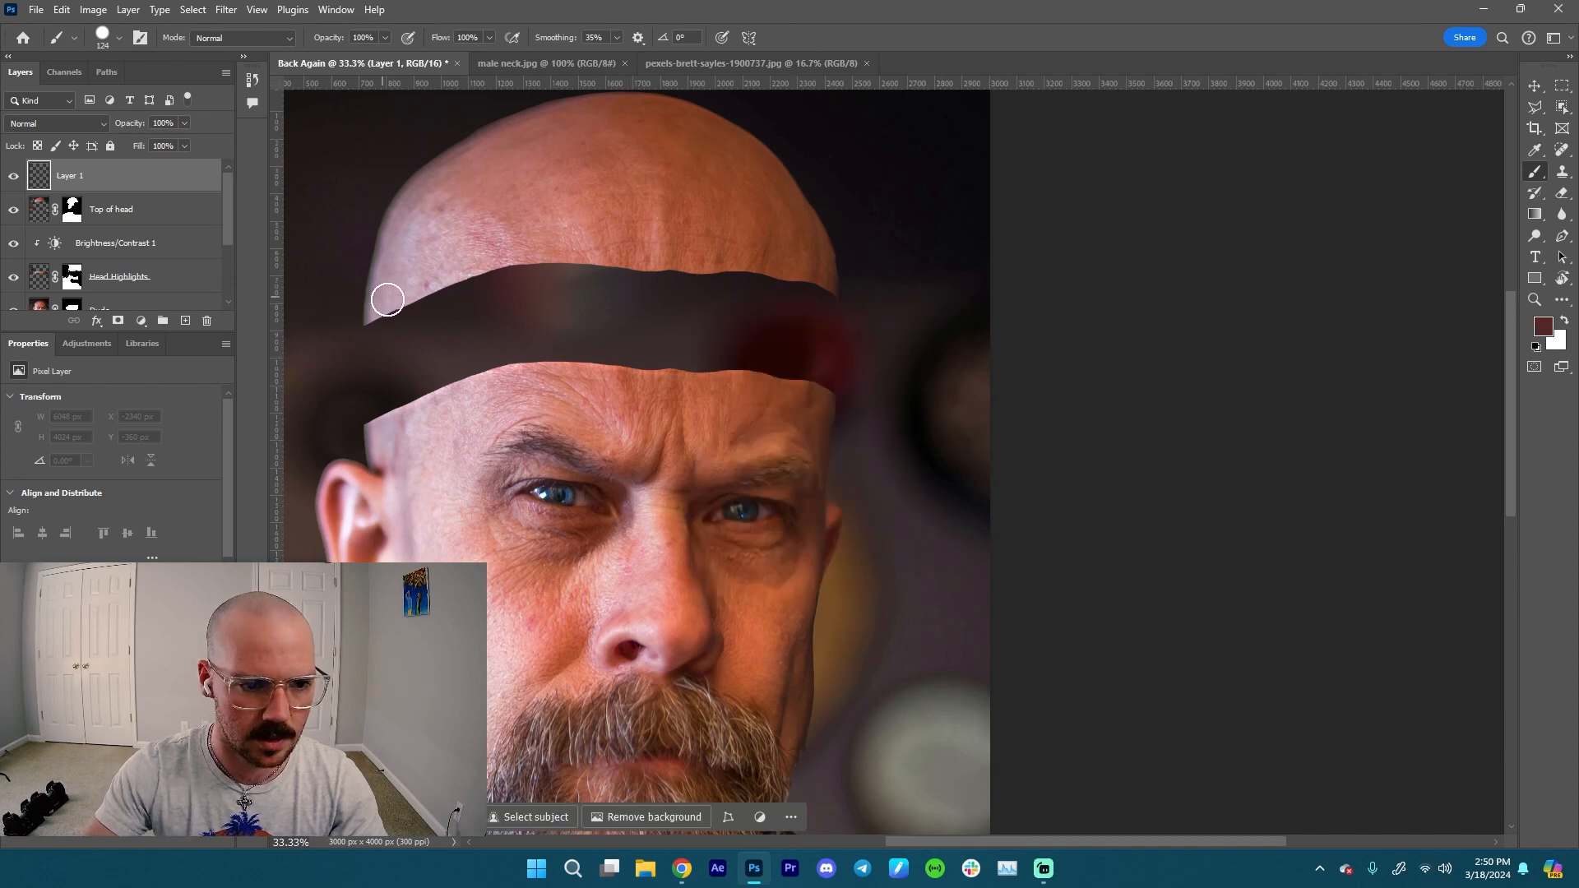
- Place Layer 1 below Top of head and paint the red-brown underside of the lifted head piece
drag(162, 181, 165, 215)
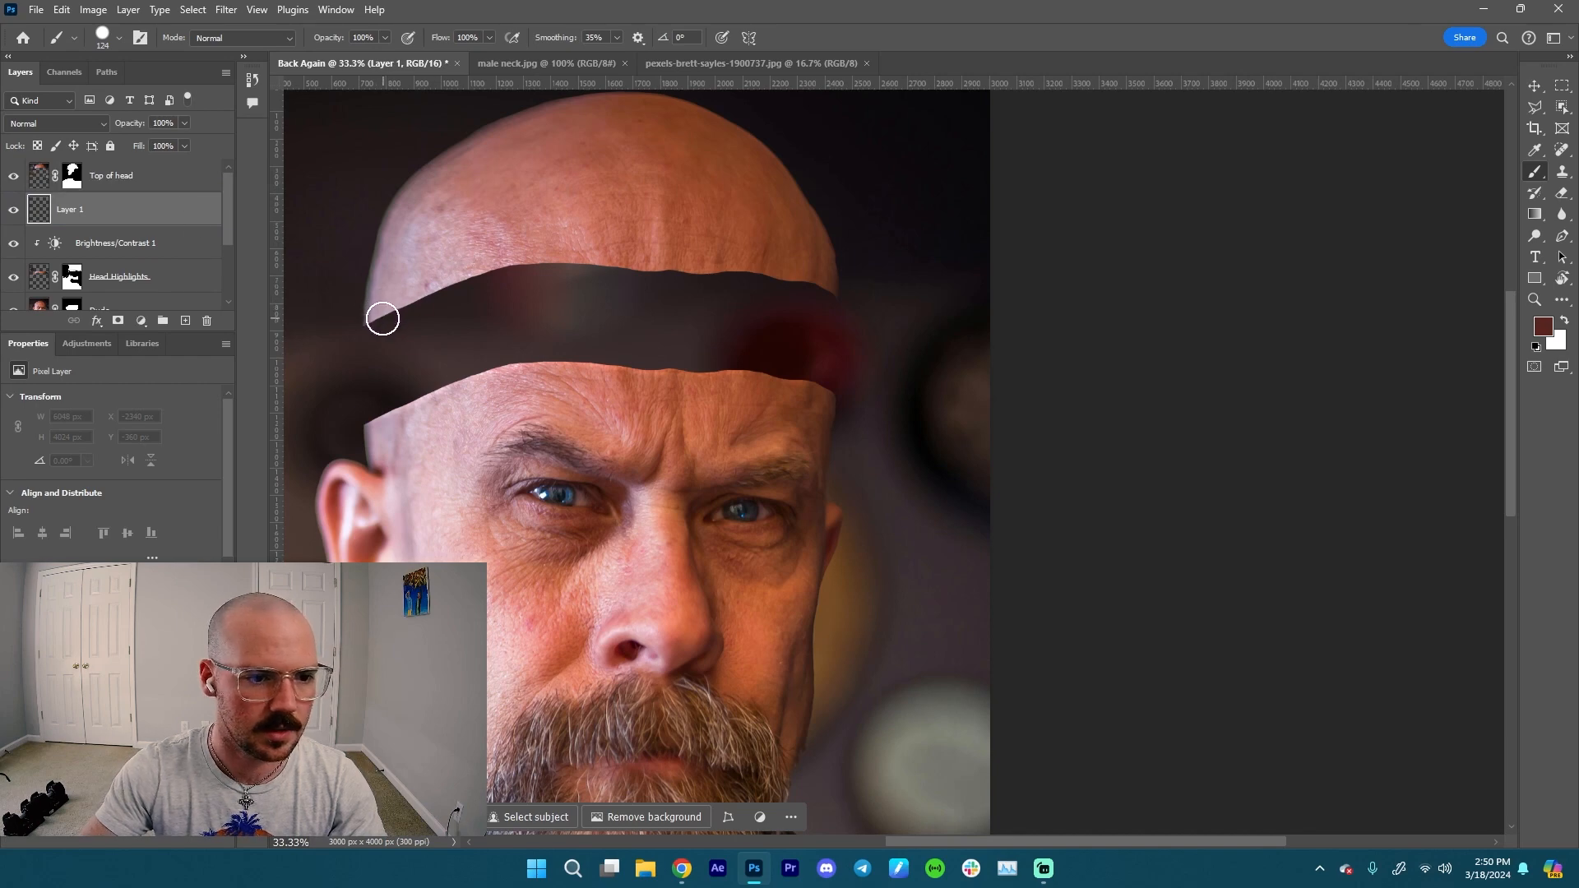
mouse_move(382, 322)
mouse_down()
mouse_move(514, 339)
mouse_move(835, 307)
mouse_move(653, 338)
mouse_move(384, 327)
mouse_move(470, 339)
mouse_move(443, 298)
mouse_move(416, 296)
mouse_move(583, 318)
mouse_move(520, 313)
mouse_move(822, 303)
mouse_move(778, 273)
mouse_move(621, 264)
mouse_move(572, 287)
mouse_move(430, 295)
mouse_move(528, 275)
mouse_up()
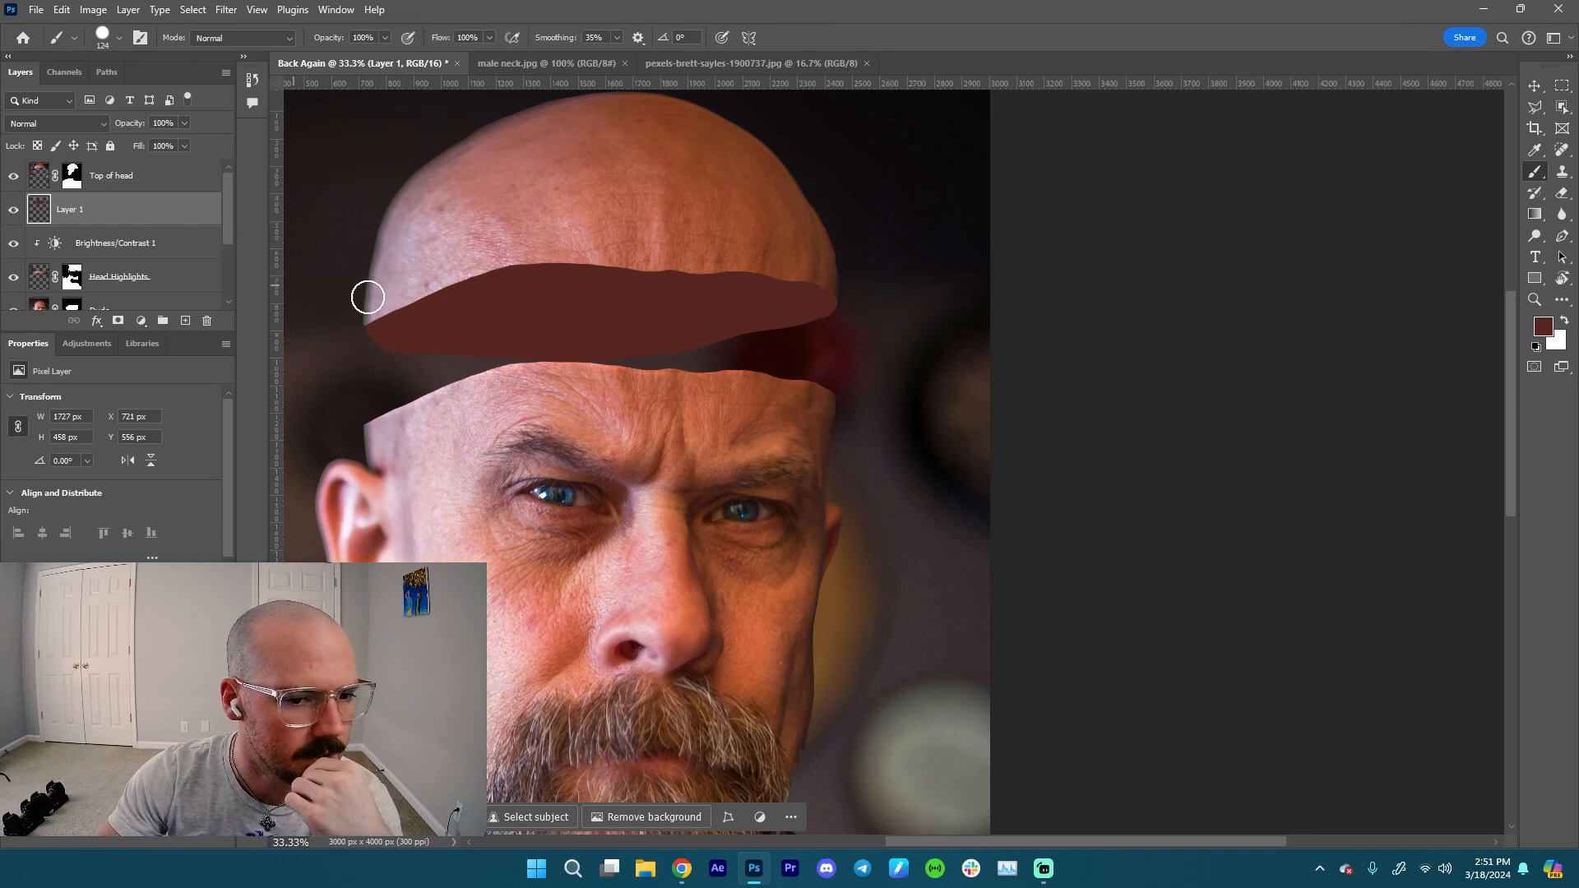
- Move the Top of head and Layer 1 layers together below the Dude layer and raise them about 79 px on the canvas
click(168, 183)
shift+click(166, 211)
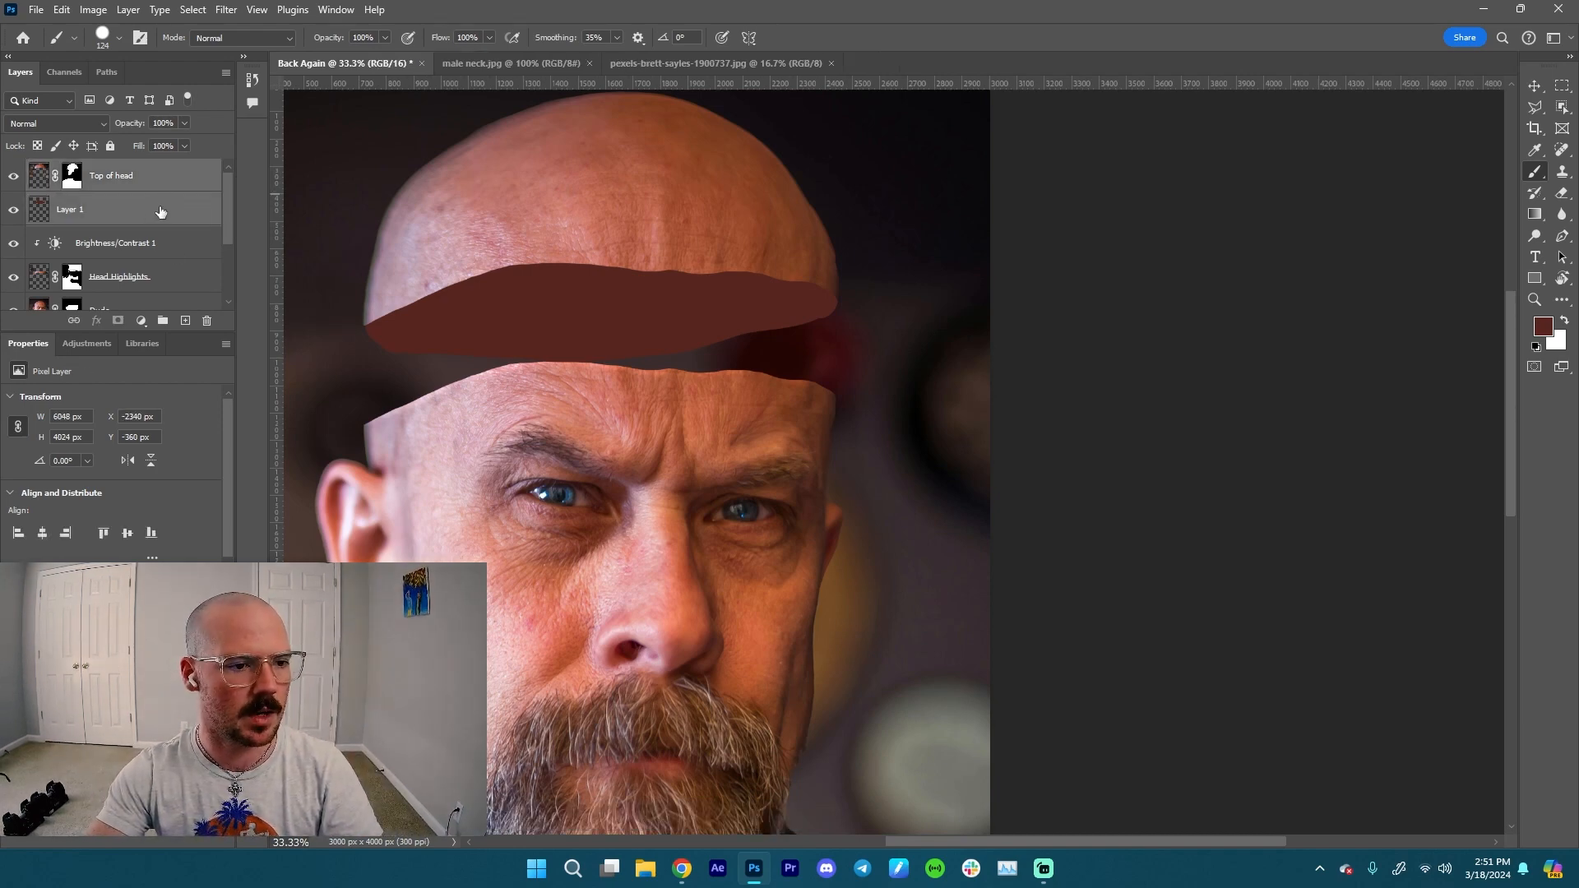
drag(161, 212, 152, 319)
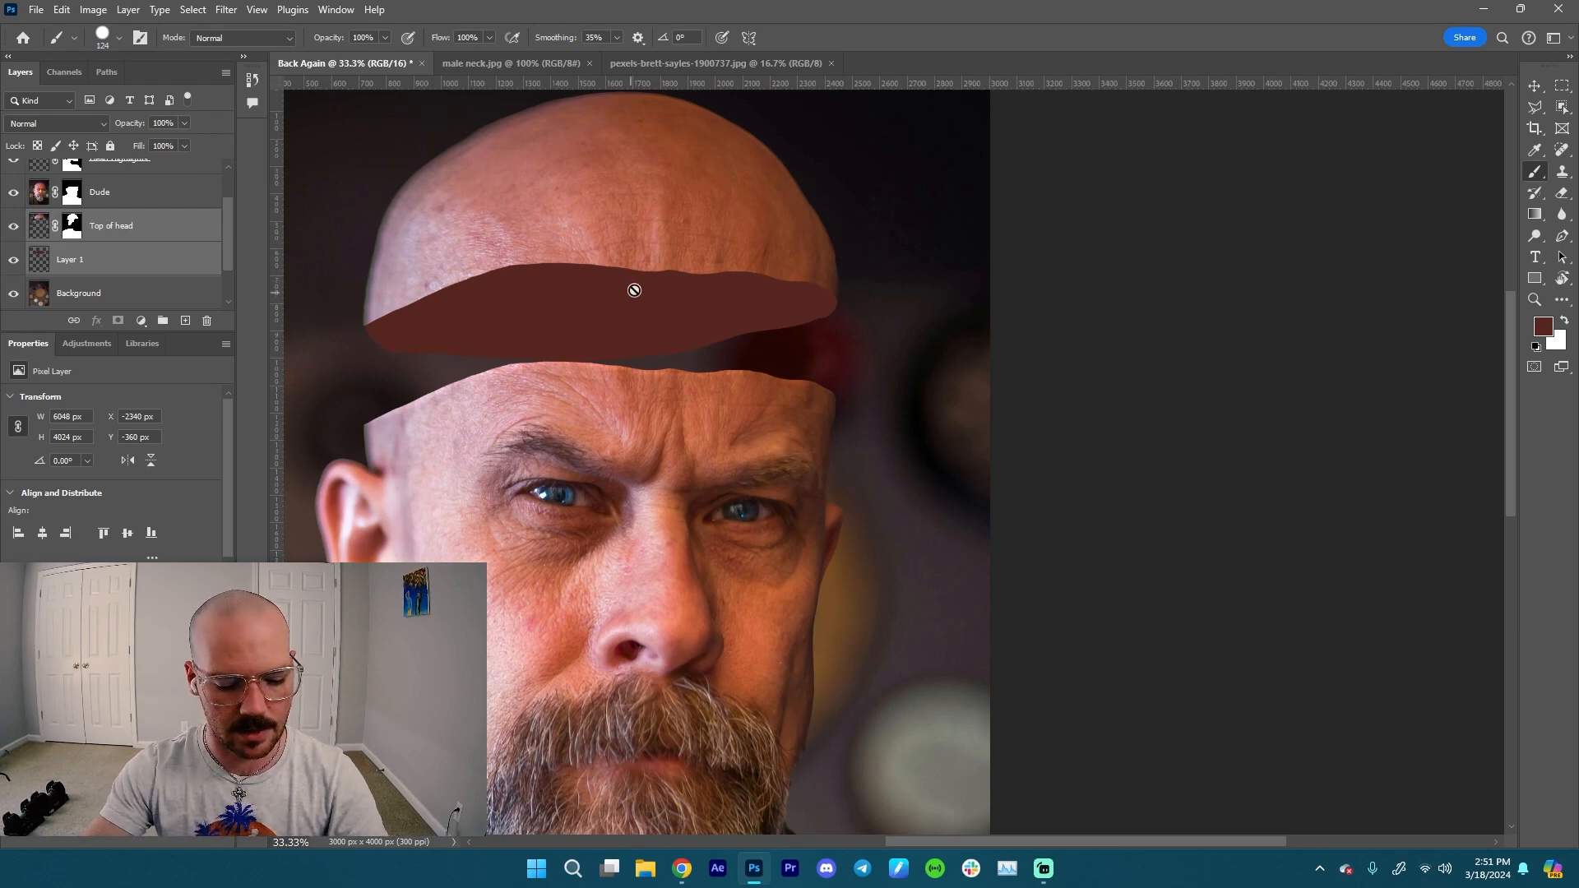
key(v)
mouse_move(642, 237)
mouse_down()
mouse_move(638, 338)
mouse_move(669, 211)
mouse_move(640, 324)
mouse_move(657, 247)
mouse_up()
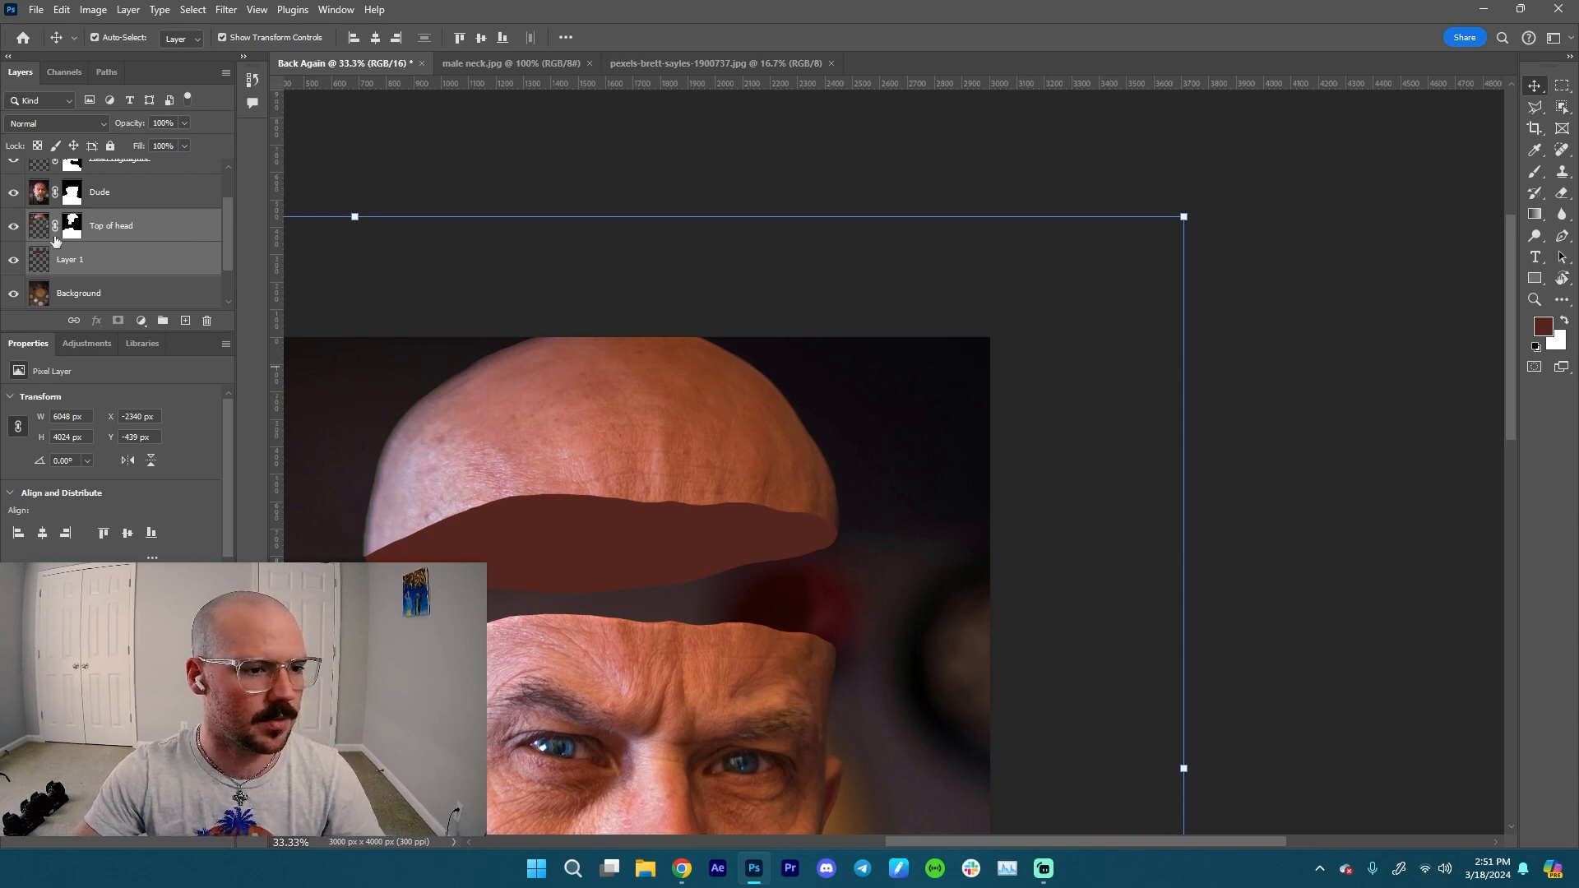
- Select Layer 1, choose a foreground-to-background gradient for the Gradient tool, and swap the foreground and background colours
click(41, 262)
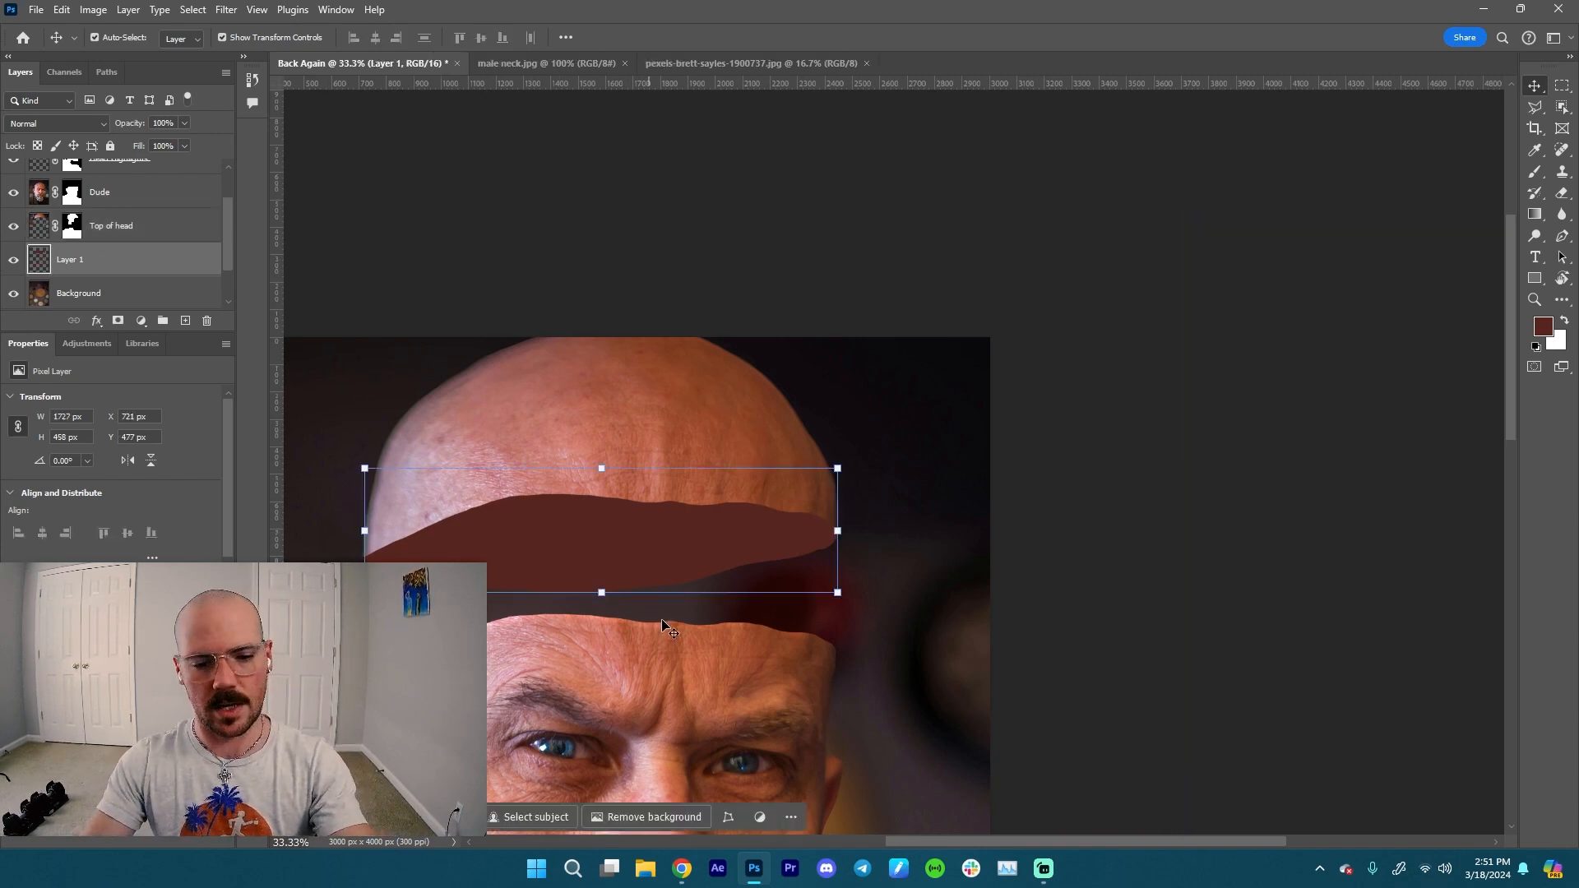
drag(789, 515, 977, 279)
mouse_move(731, 606)
mouse_down()
mouse_move(698, 511)
mouse_move(782, 527)
mouse_move(740, 599)
mouse_up()
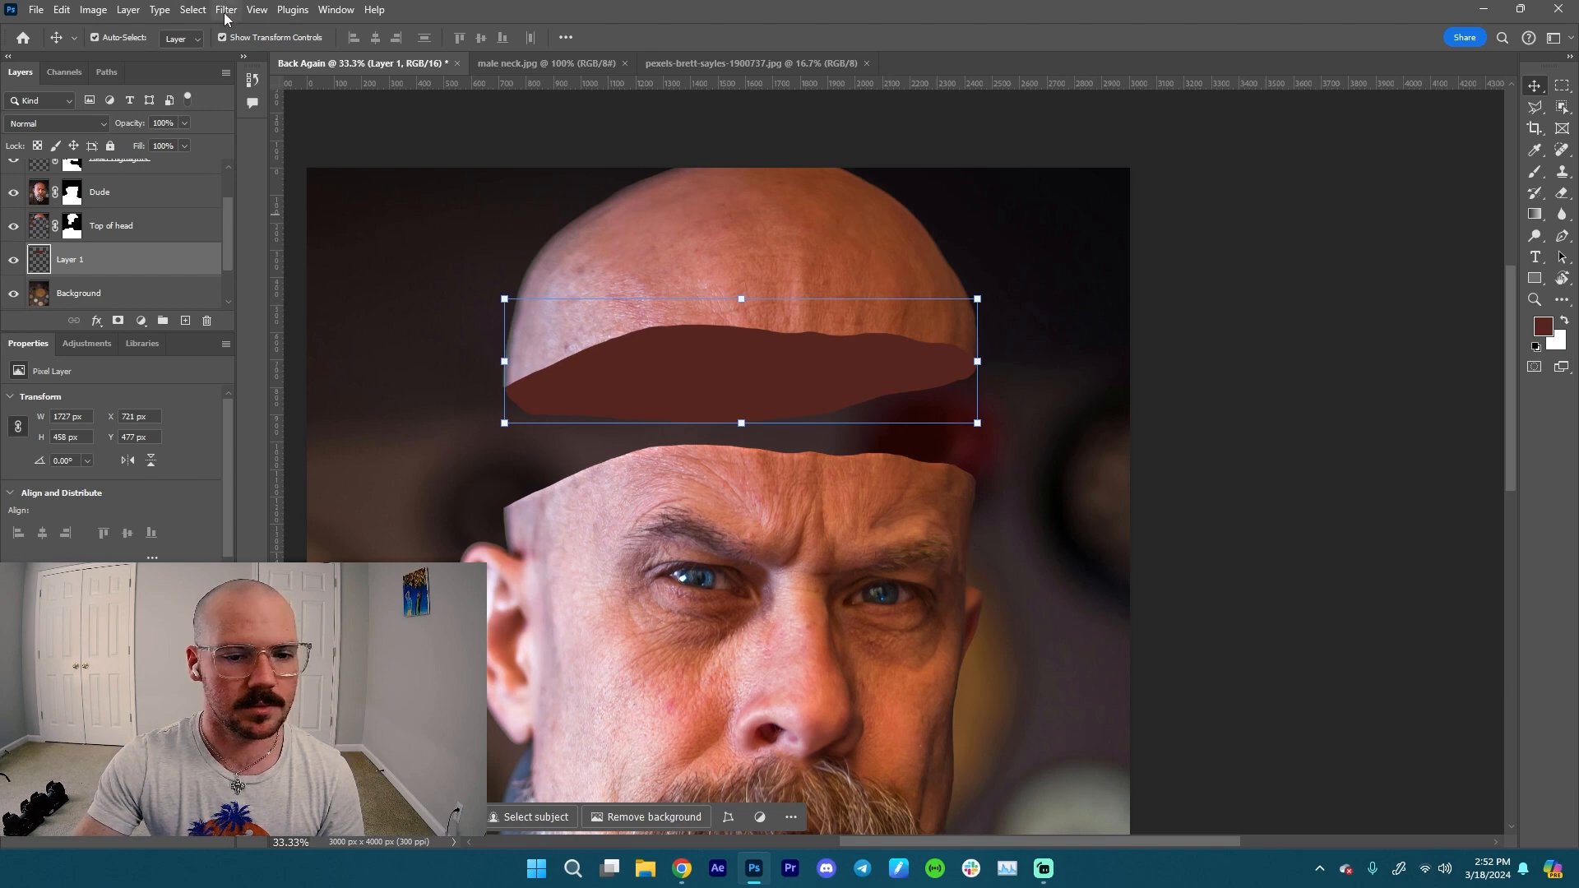
key(g)
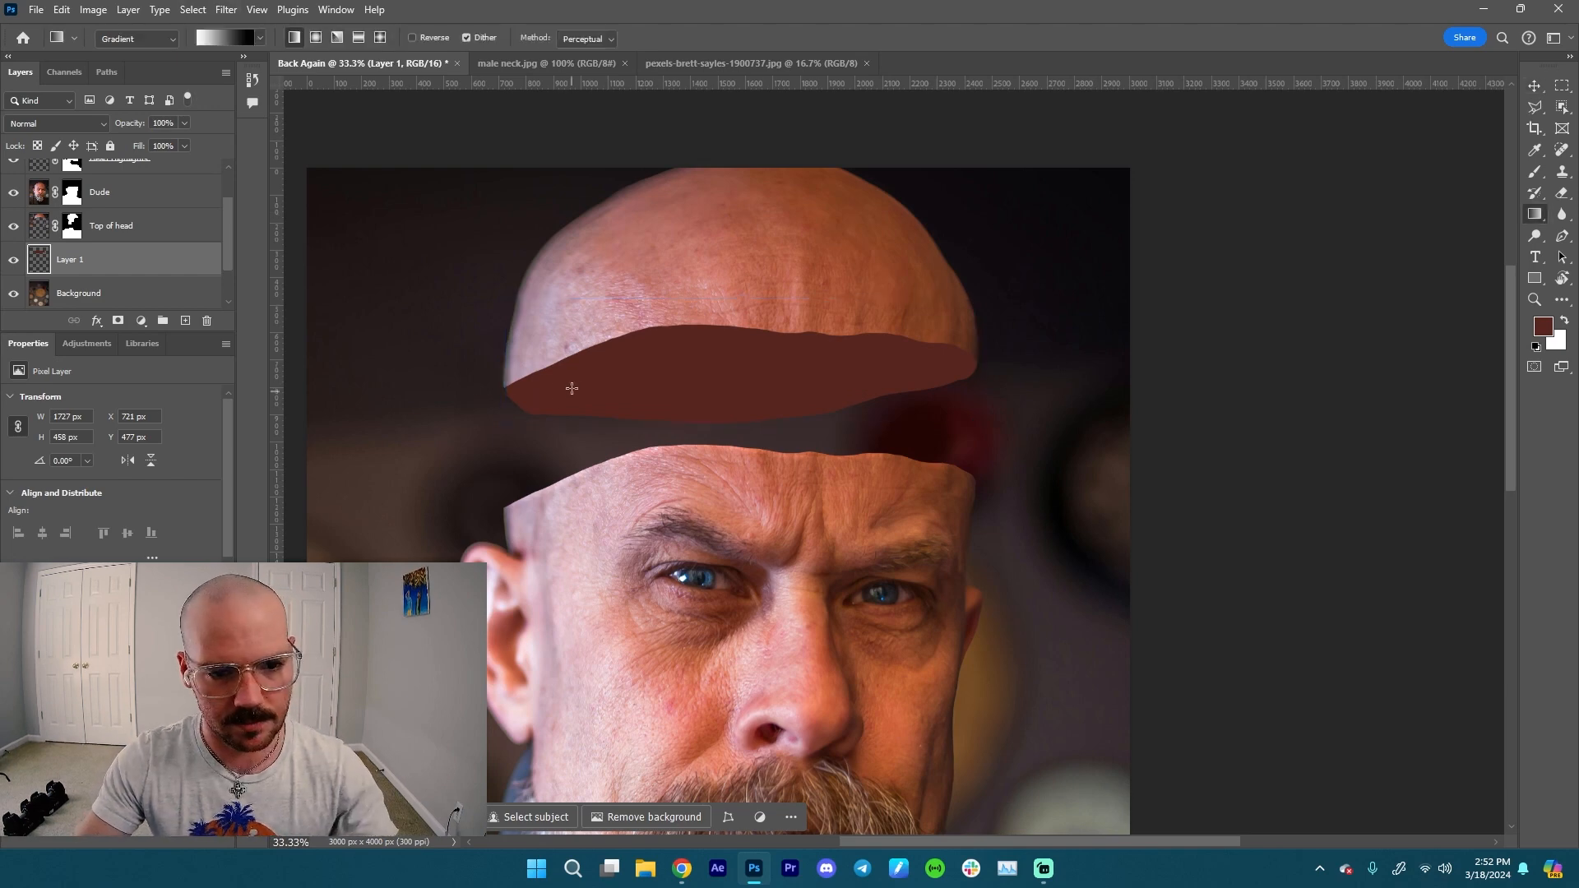
click(235, 33)
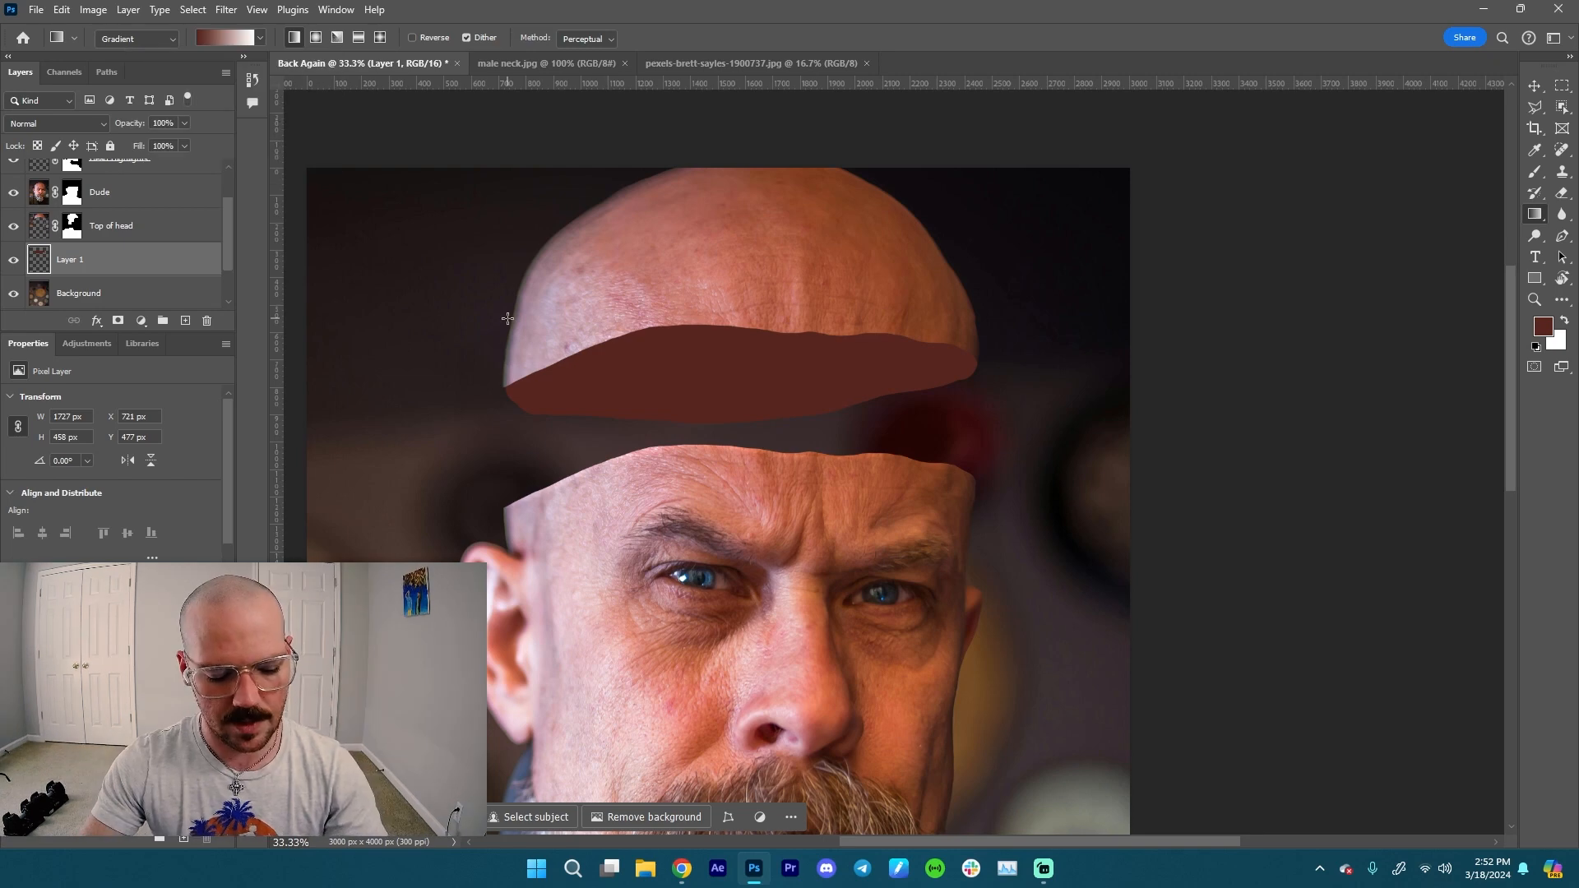
key(x)
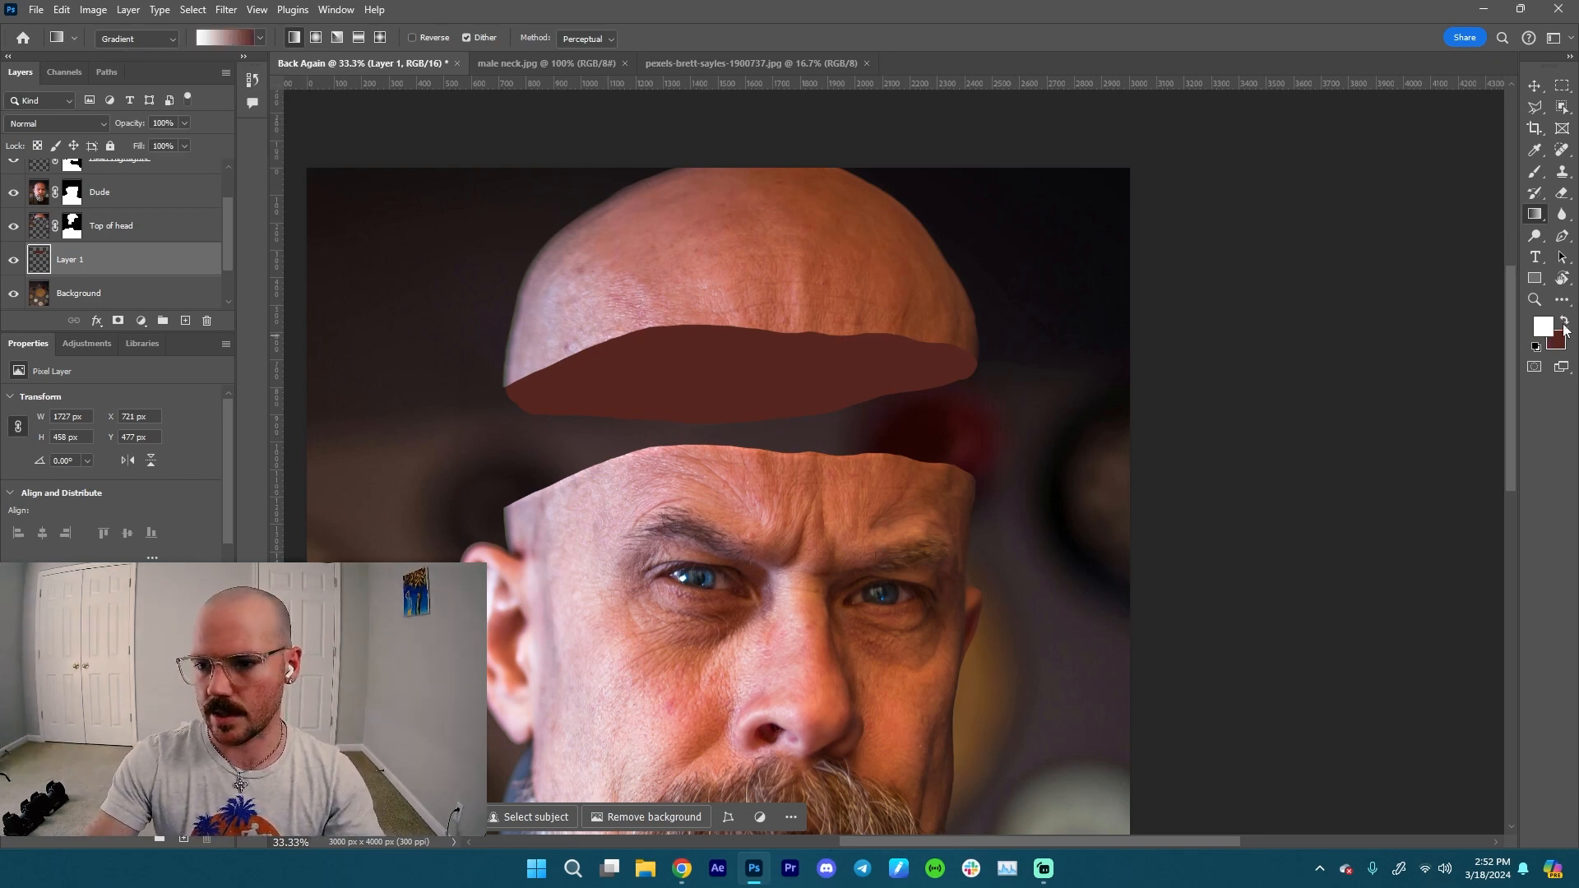
- Set the foreground colour to the skin tone #c5796b sampled from below the man's eye
click(1535, 334)
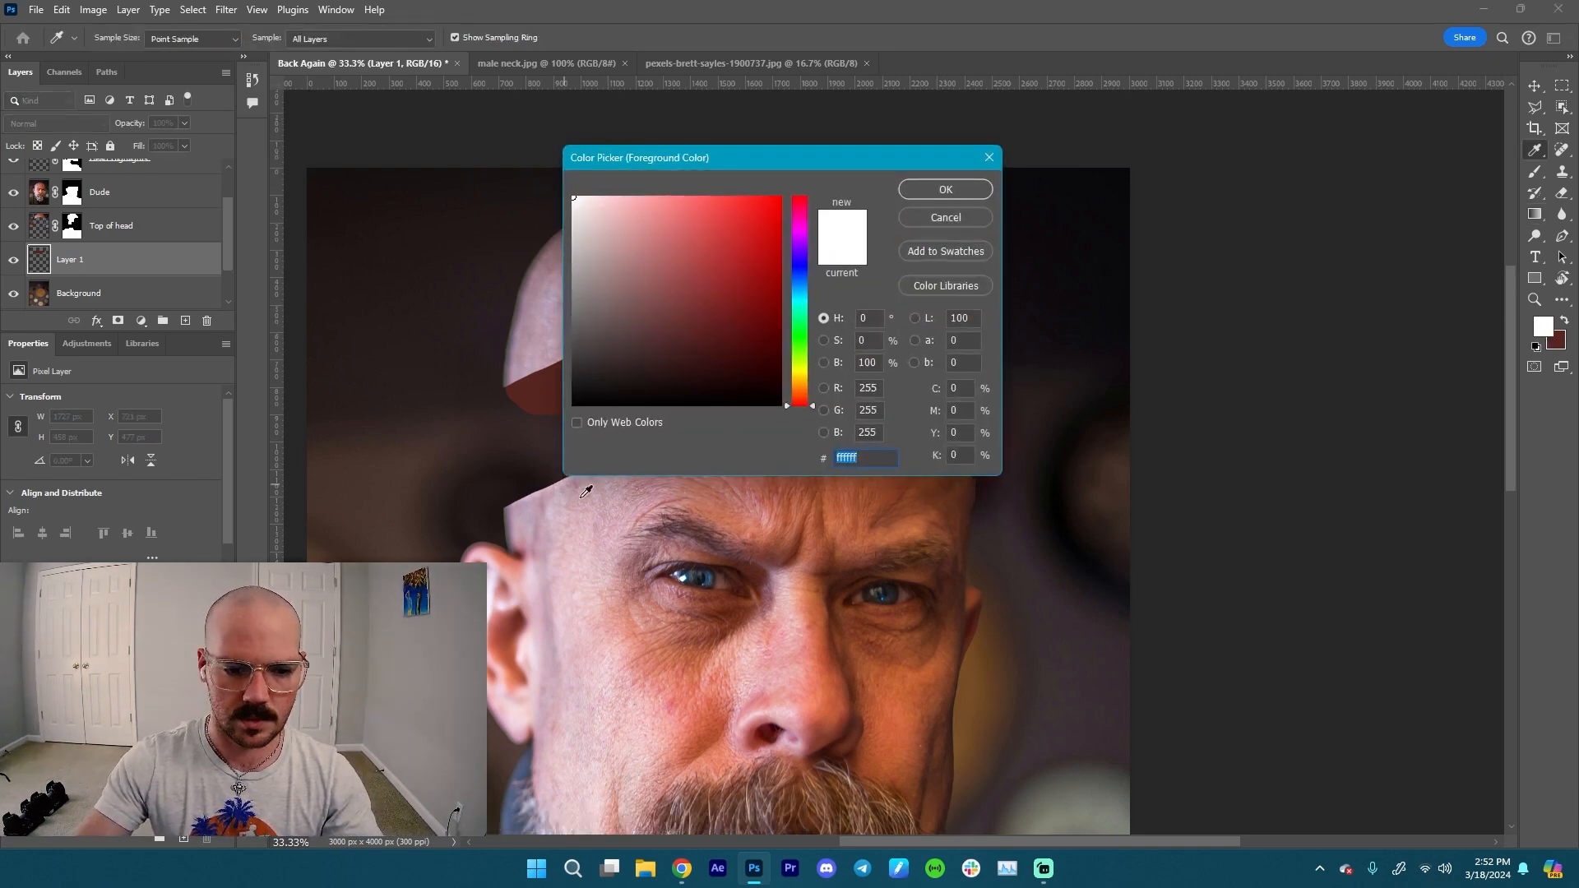
click(775, 598)
drag(771, 602, 687, 630)
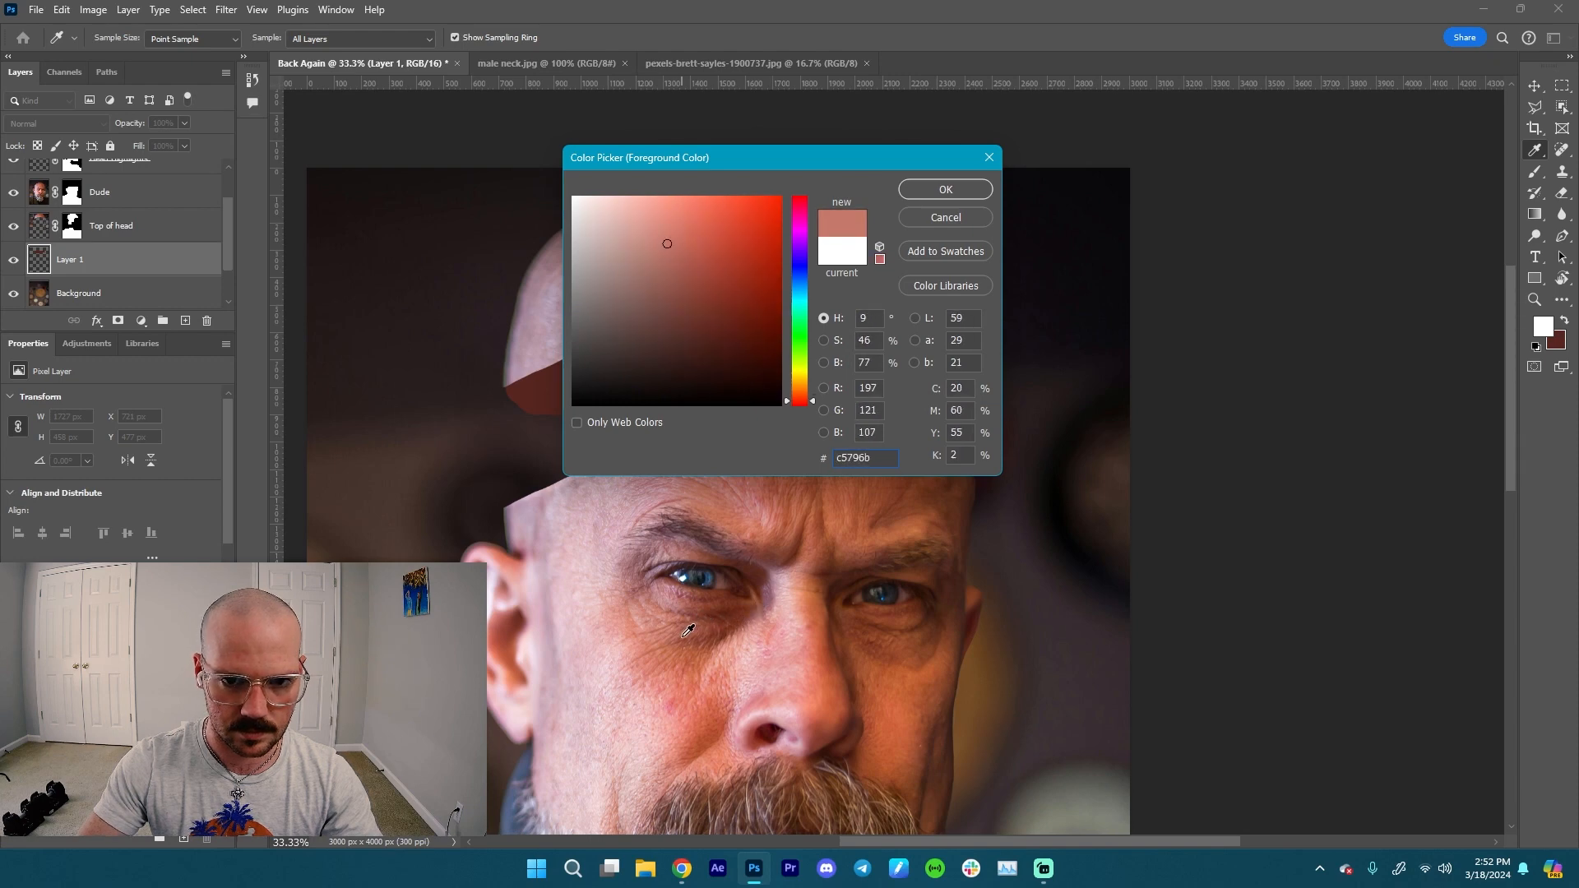
click(944, 189)
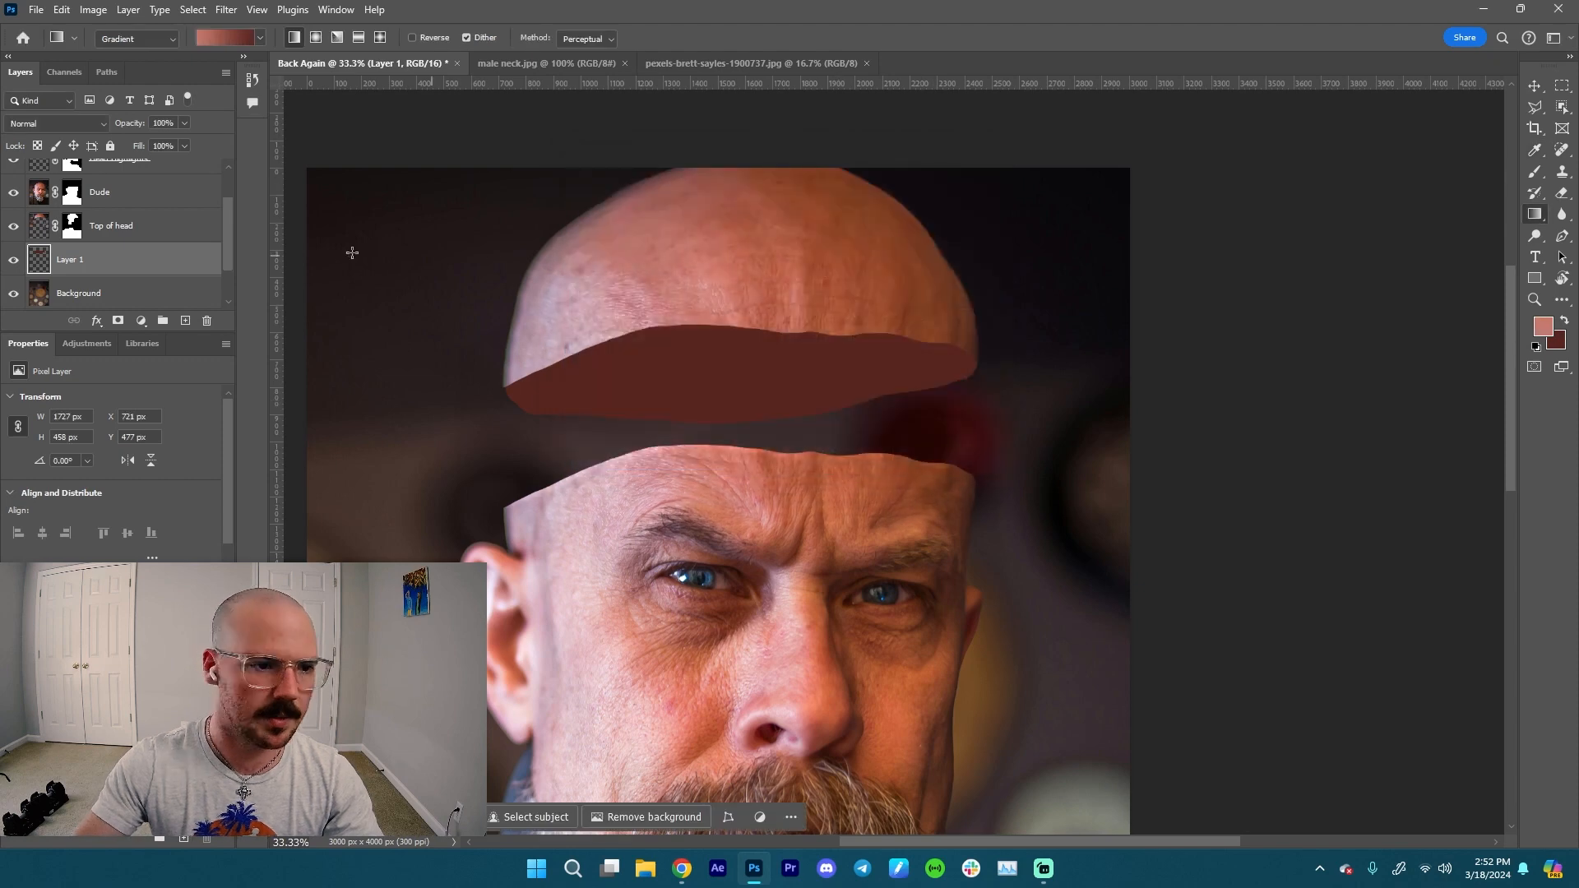
- Load Layer 1's painted shape as a selection and fill it with a linear gradient running from its lower edge upward
scroll(225, 233, up, 2)
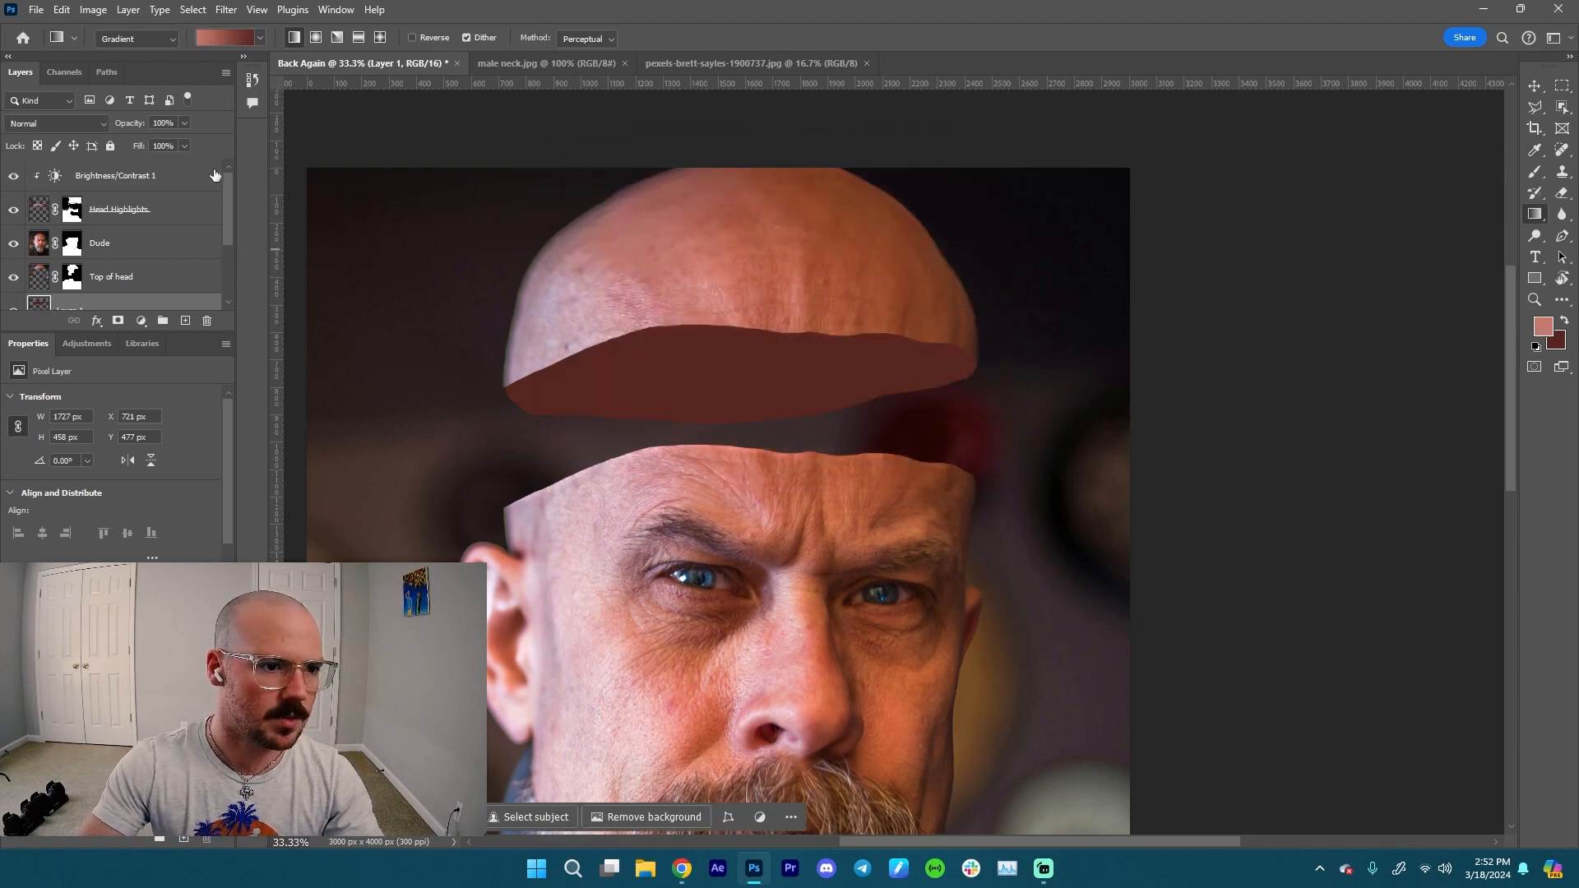
ctrl+click(41, 305)
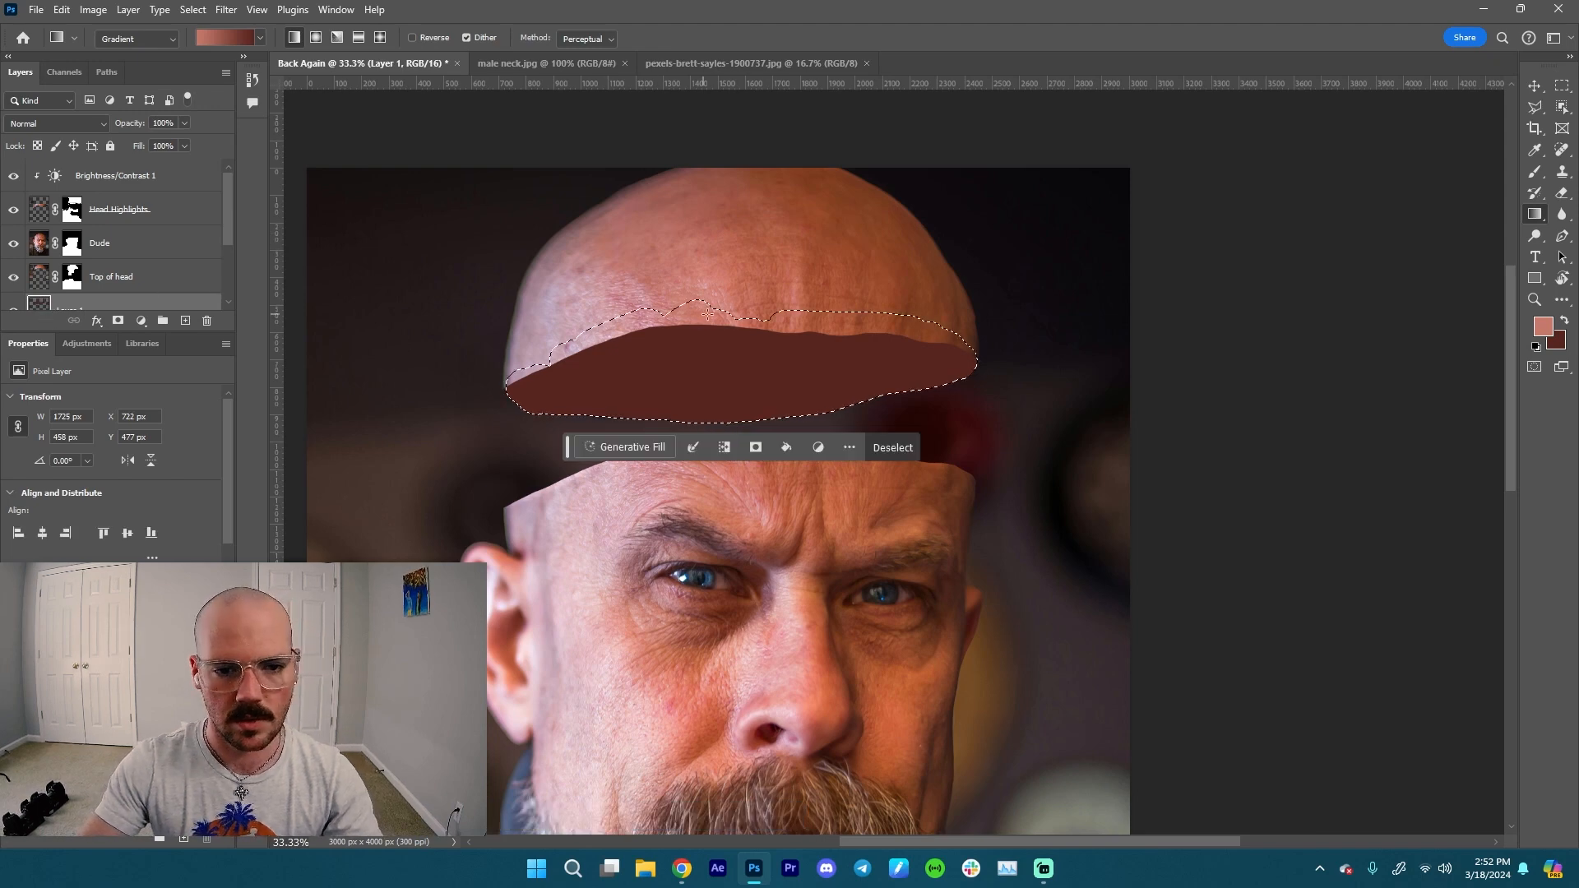
drag(712, 310, 692, 346)
key(ctrl+z)
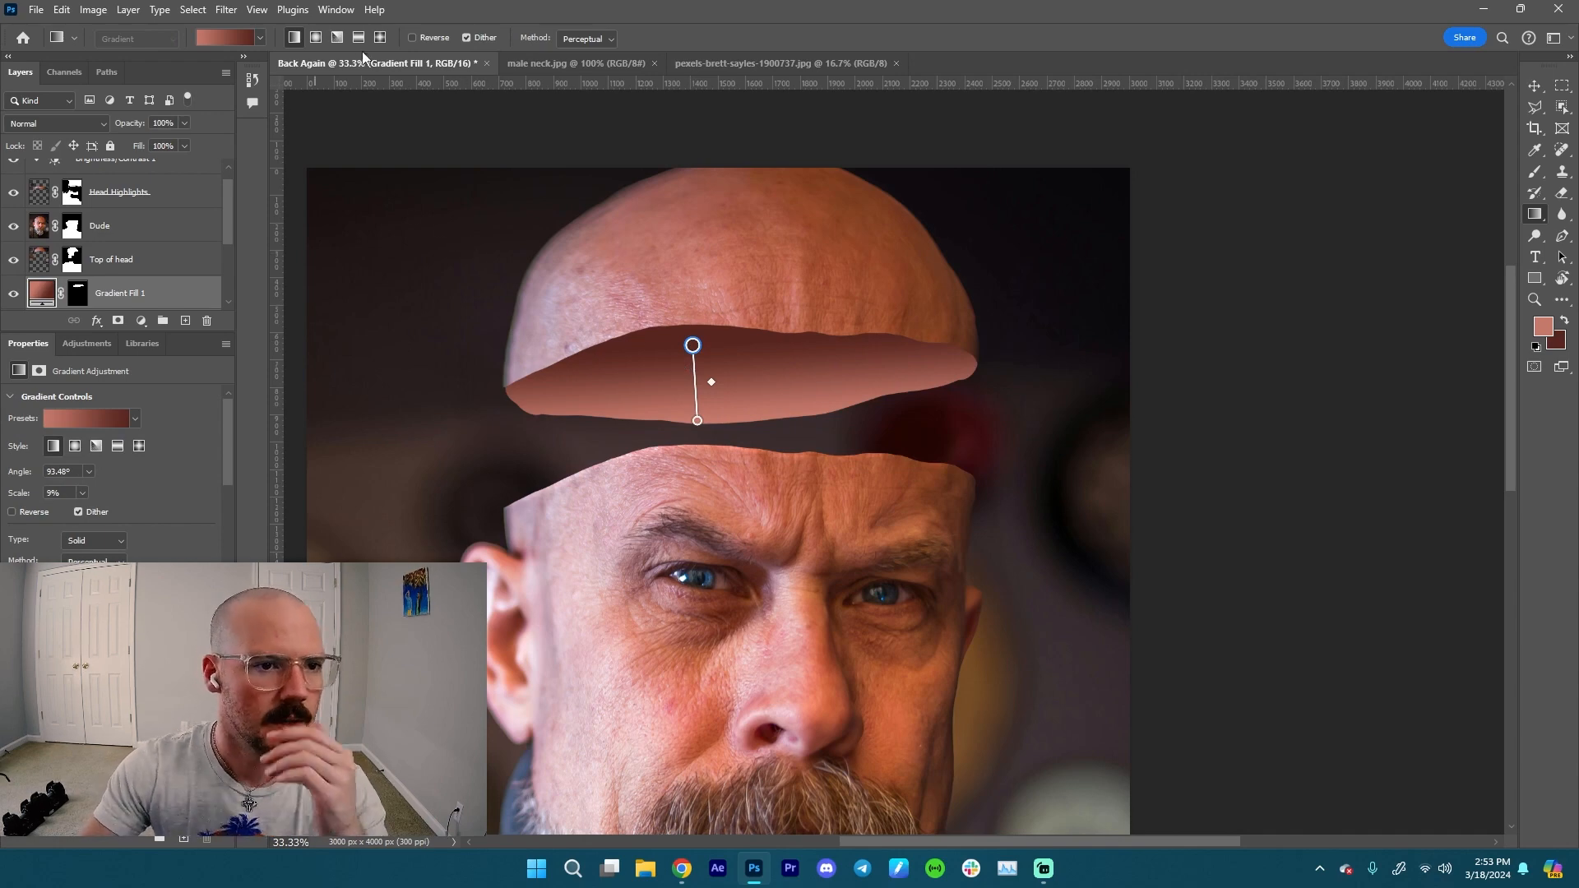
- Change Gradient Fill 1 to a radial gradient and reshape it into a tilted ellipse centred below the cut, at 8.73° and 30% scale
click(316, 37)
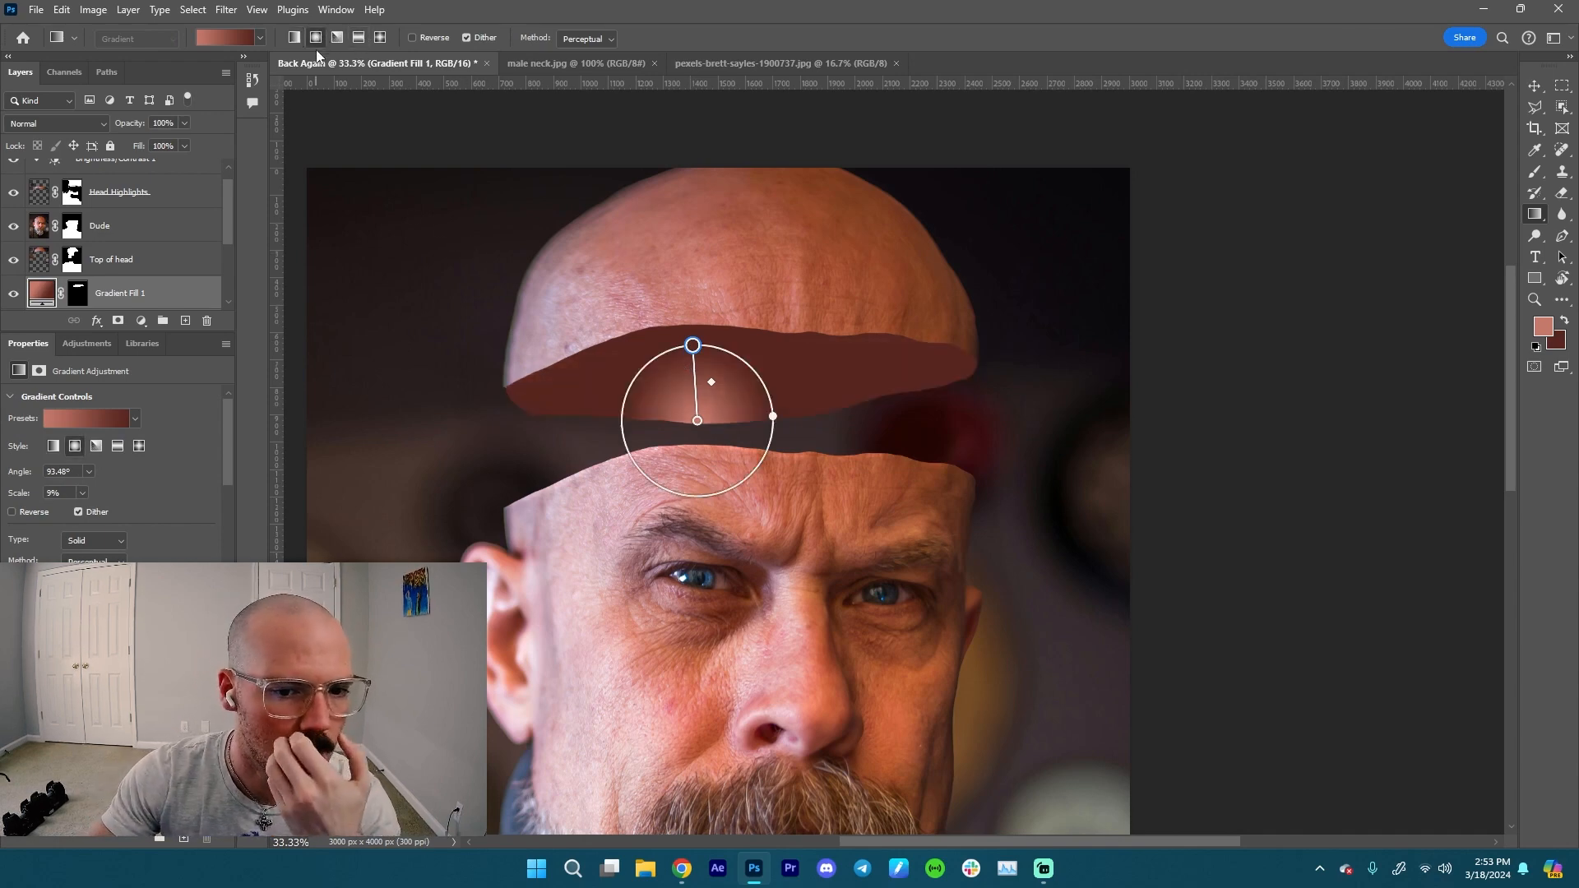
mouse_move(699, 421)
mouse_down()
mouse_move(723, 389)
mouse_move(705, 411)
mouse_up()
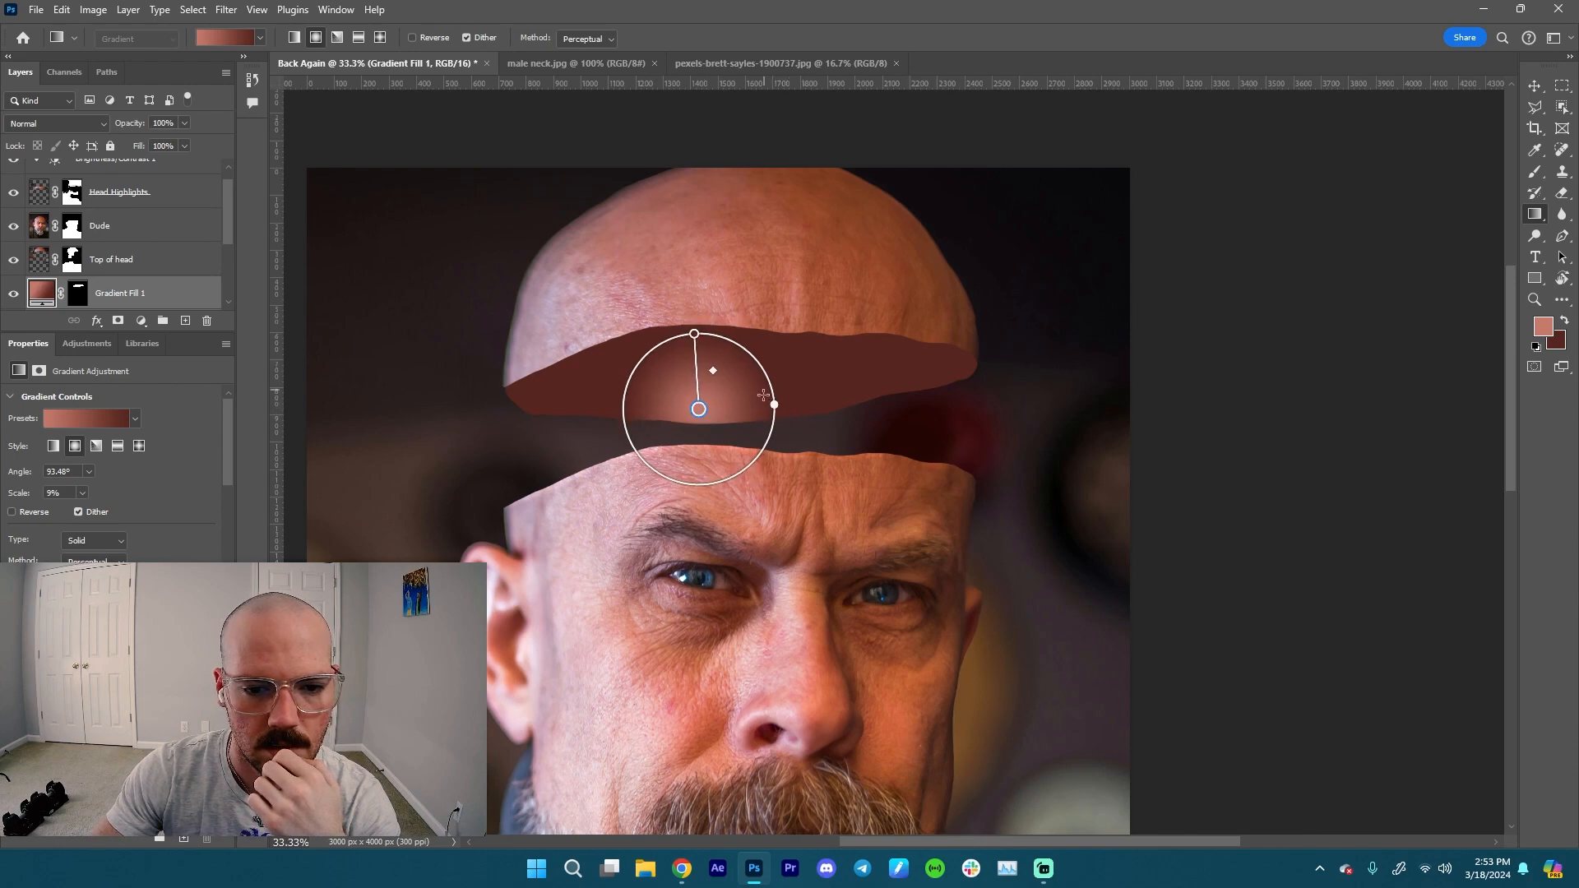
drag(772, 404, 732, 407)
drag(694, 333, 897, 381)
drag(698, 409, 725, 425)
drag(925, 398, 1022, 418)
drag(725, 425, 698, 427)
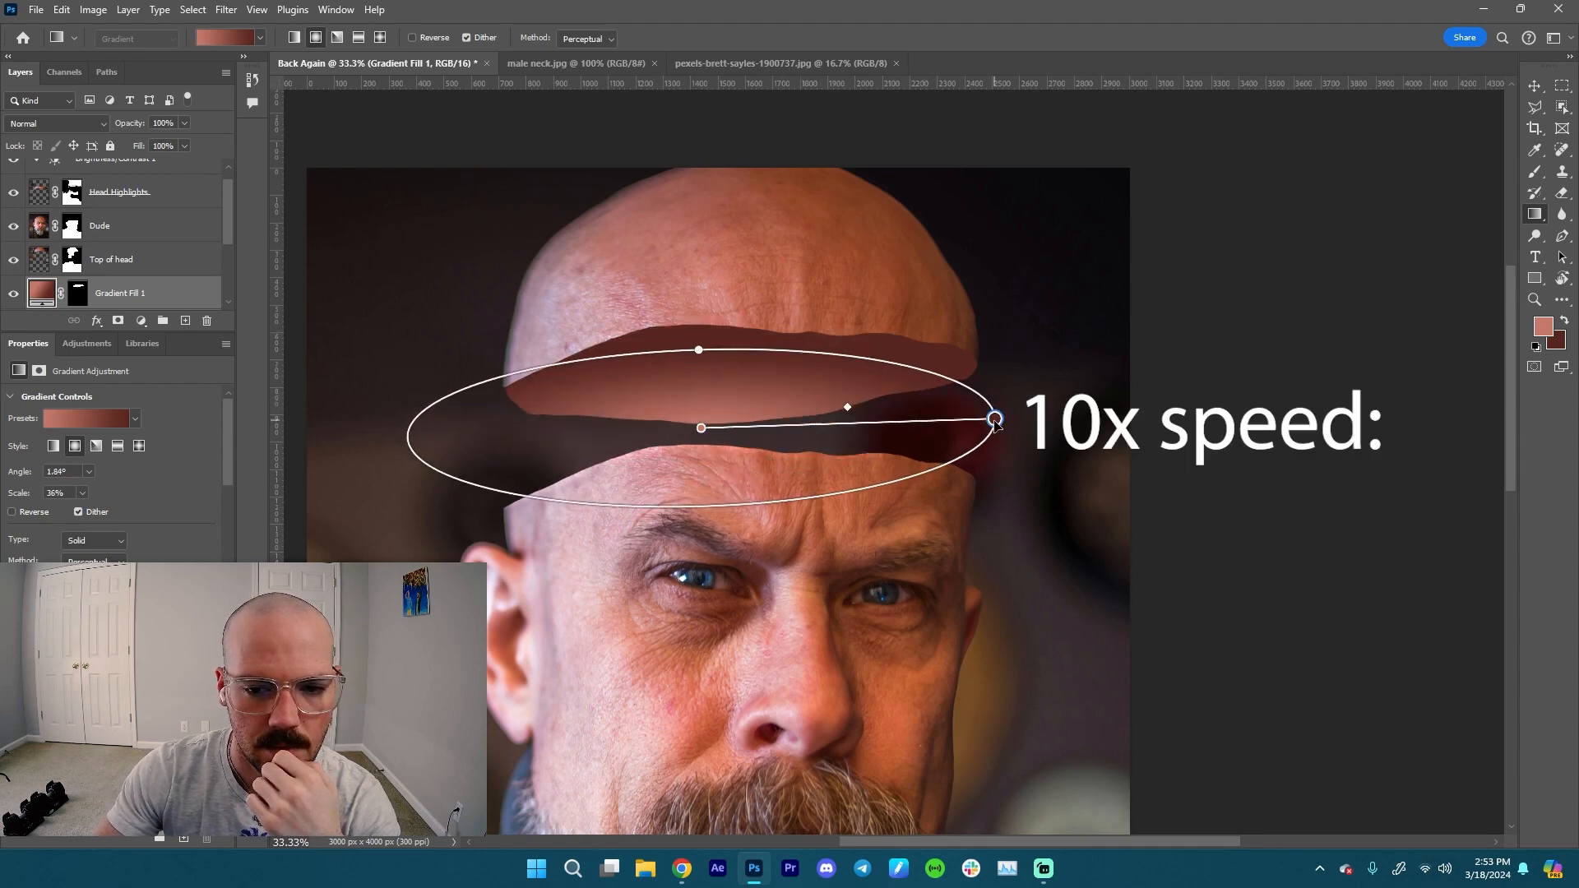
drag(994, 419, 1011, 387)
drag(698, 427, 701, 437)
drag(692, 352, 684, 302)
drag(702, 439, 704, 465)
drag(685, 326, 683, 314)
drag(709, 457, 756, 455)
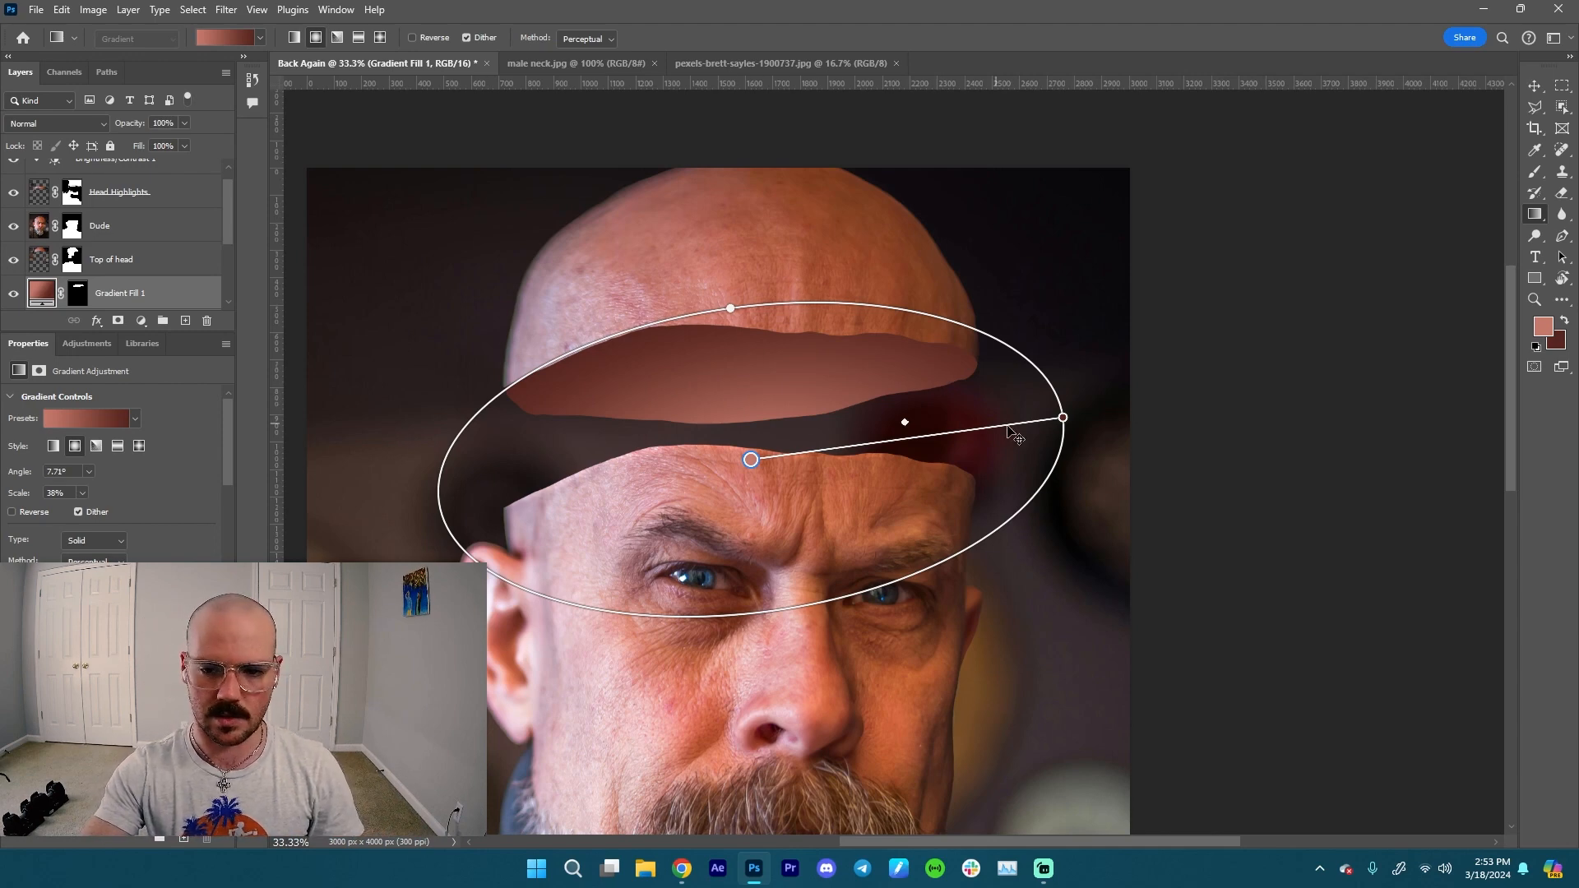
drag(729, 305, 733, 335)
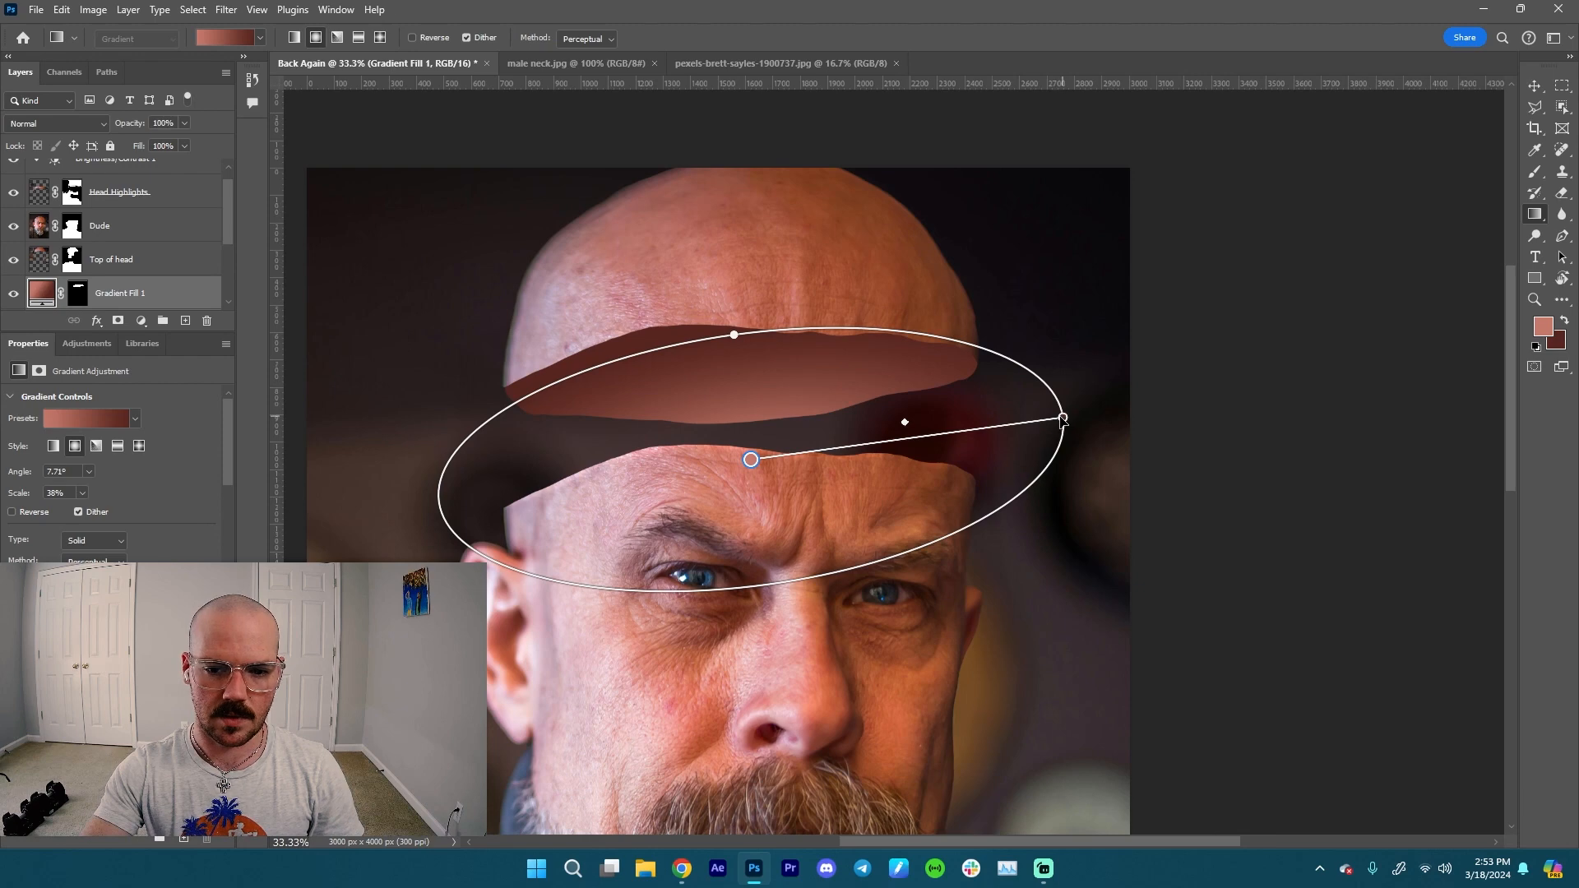
drag(1062, 420, 994, 422)
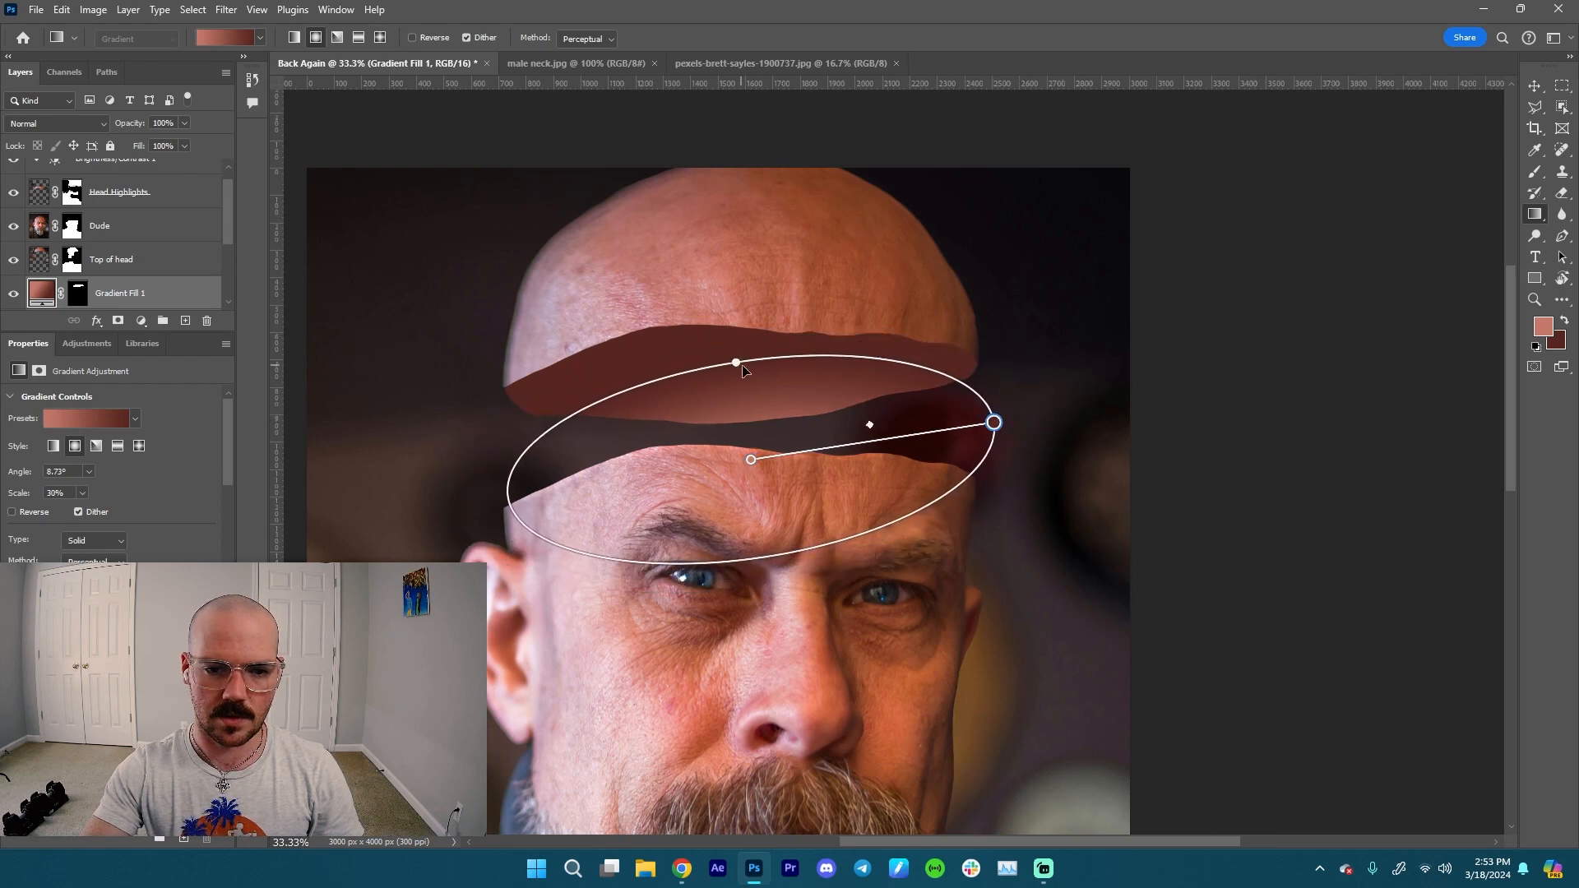
drag(735, 359, 730, 320)
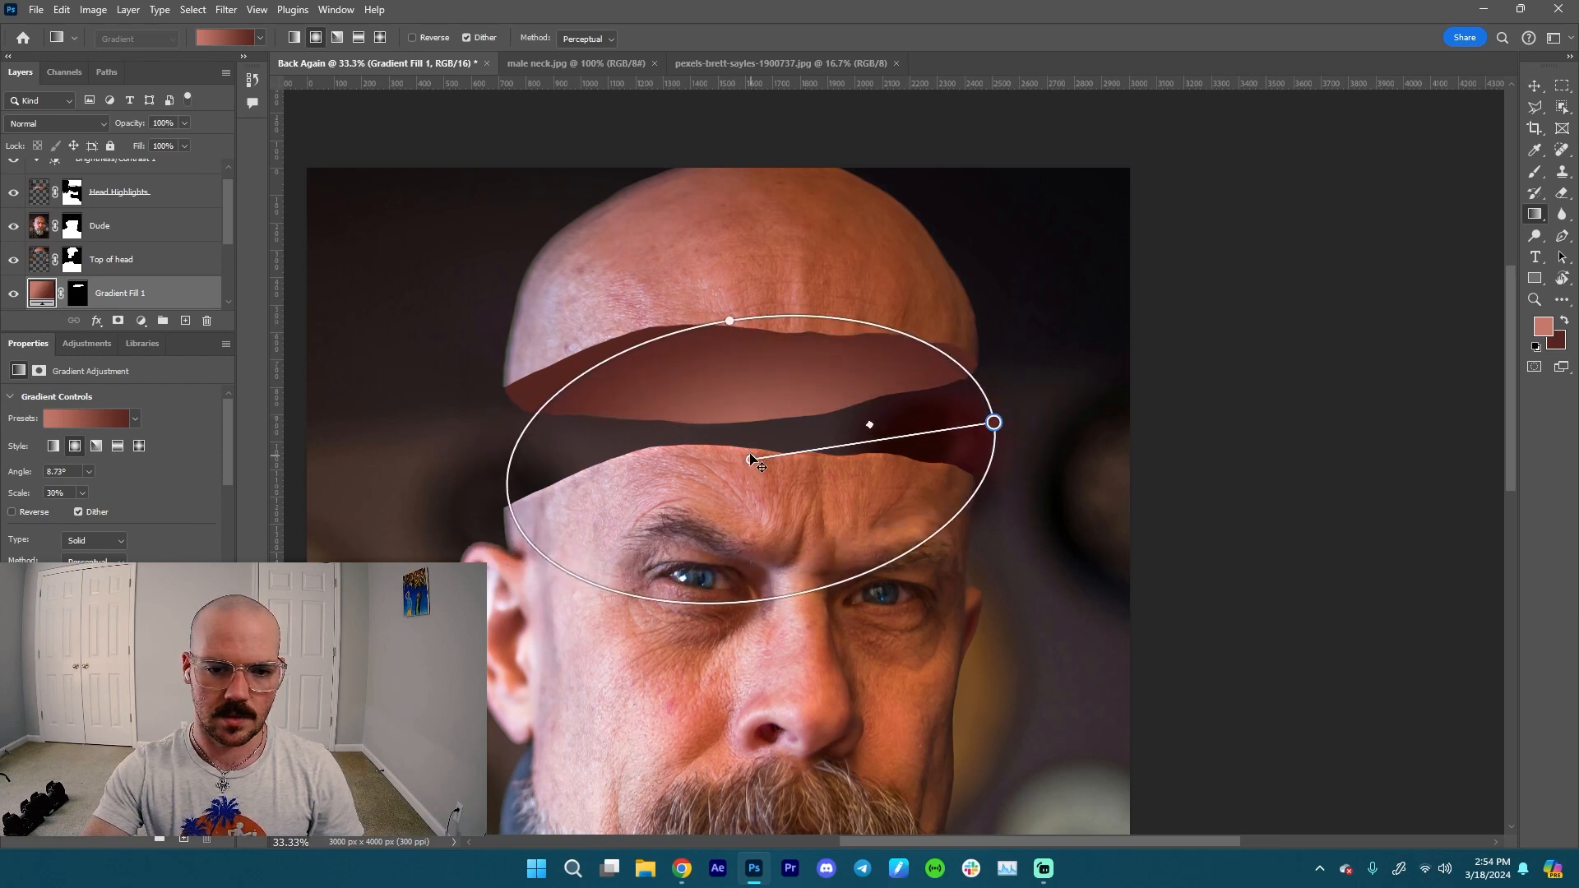
drag(750, 458, 801, 436)
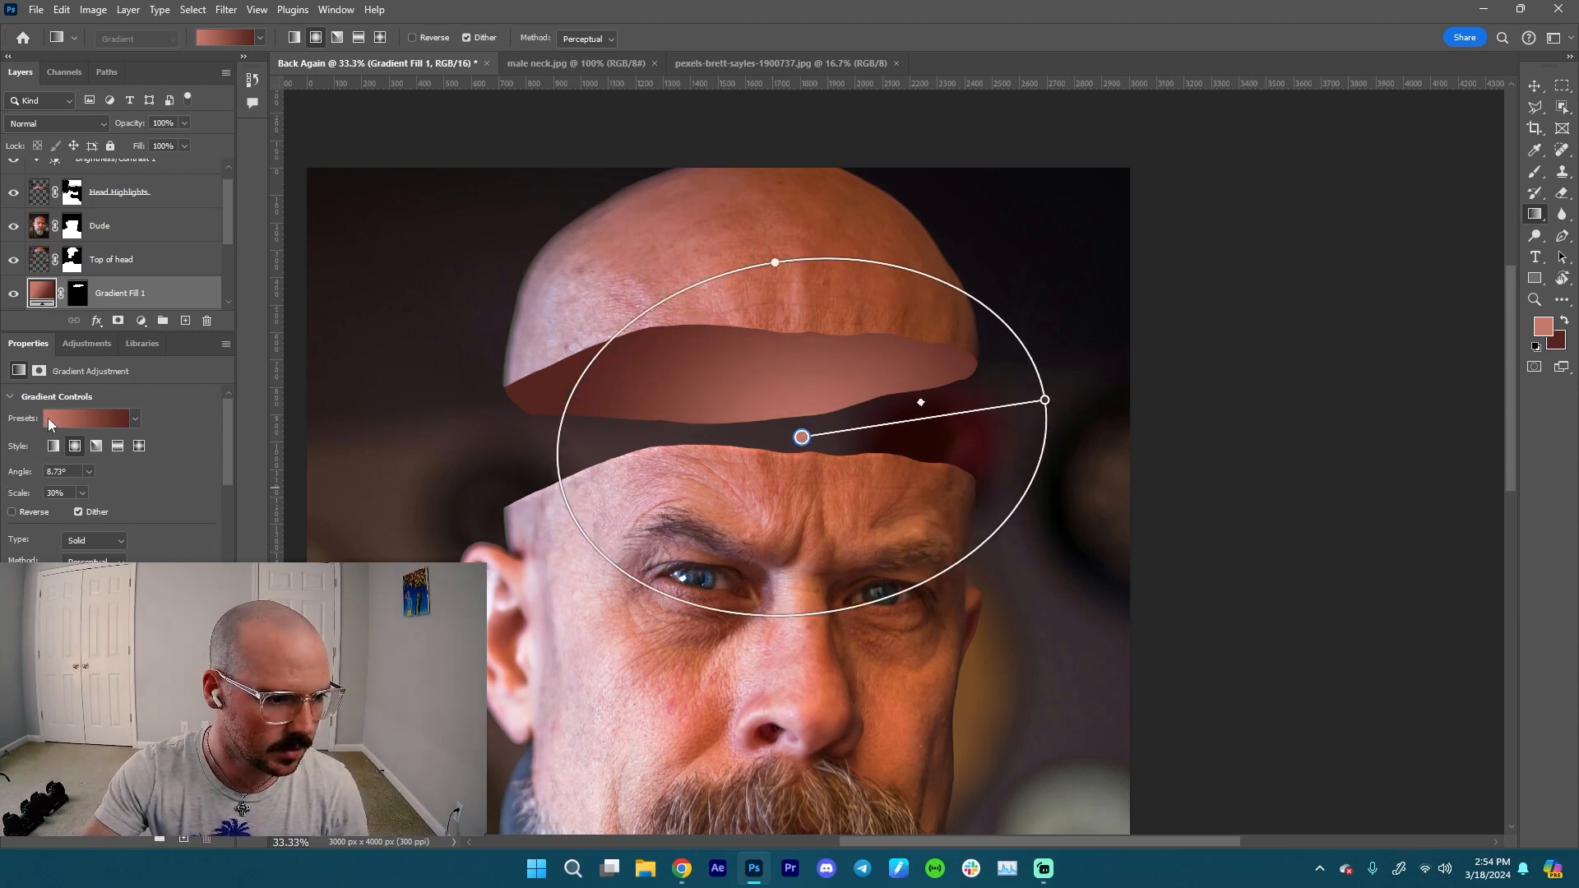
- Move the gradient's skin-tone colour stop slightly inward and add a pink #d7abb8 stop at the start
click(135, 419)
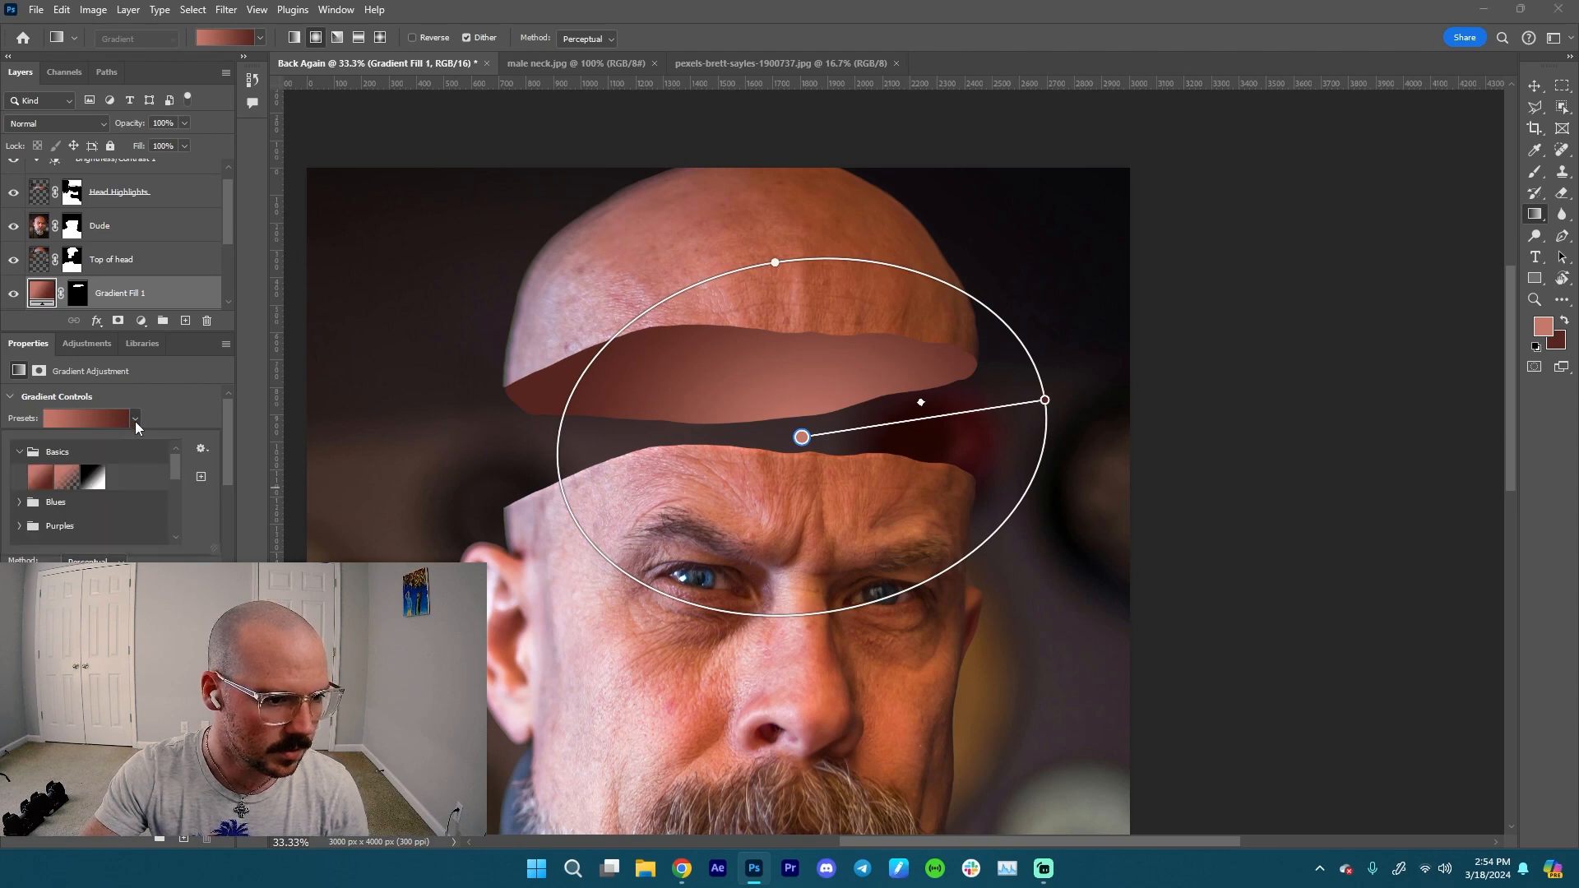
click(168, 406)
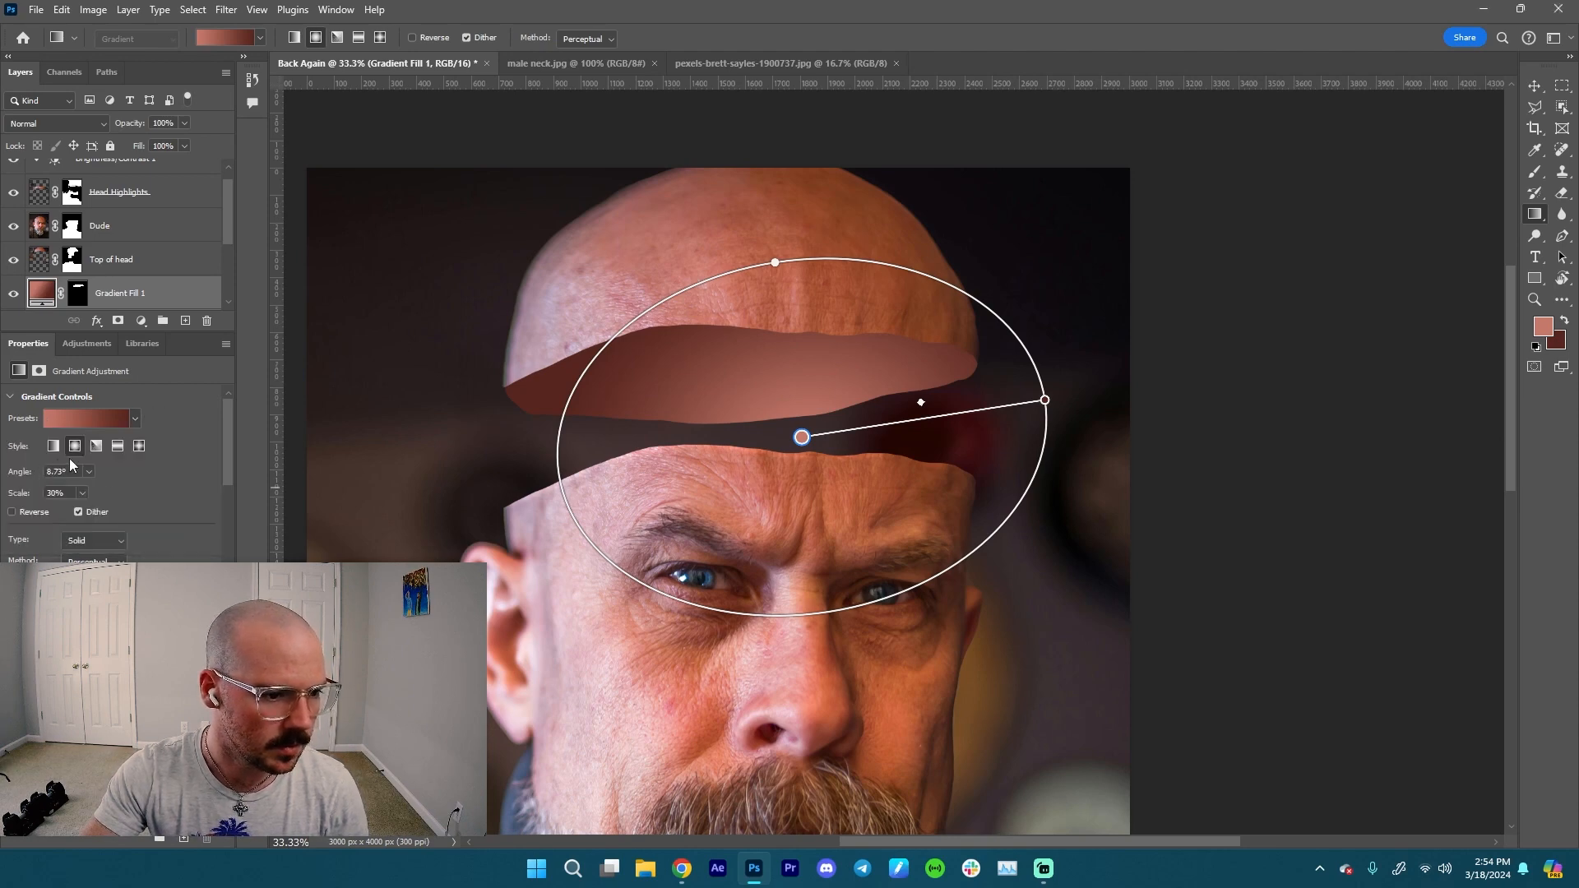
drag(234, 463, 229, 522)
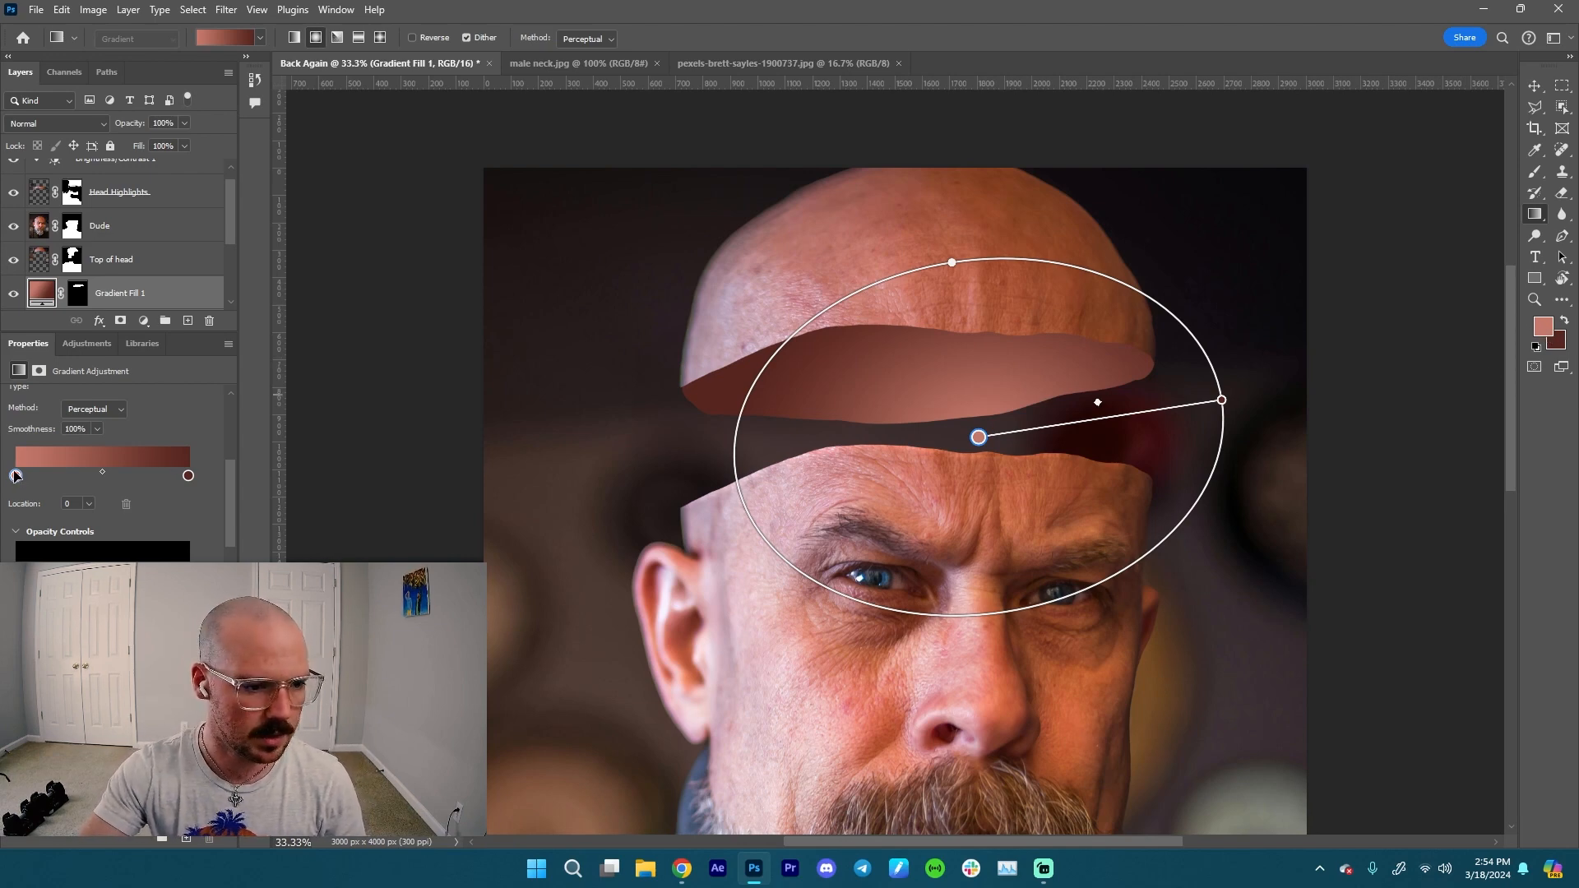
drag(16, 475, 39, 475)
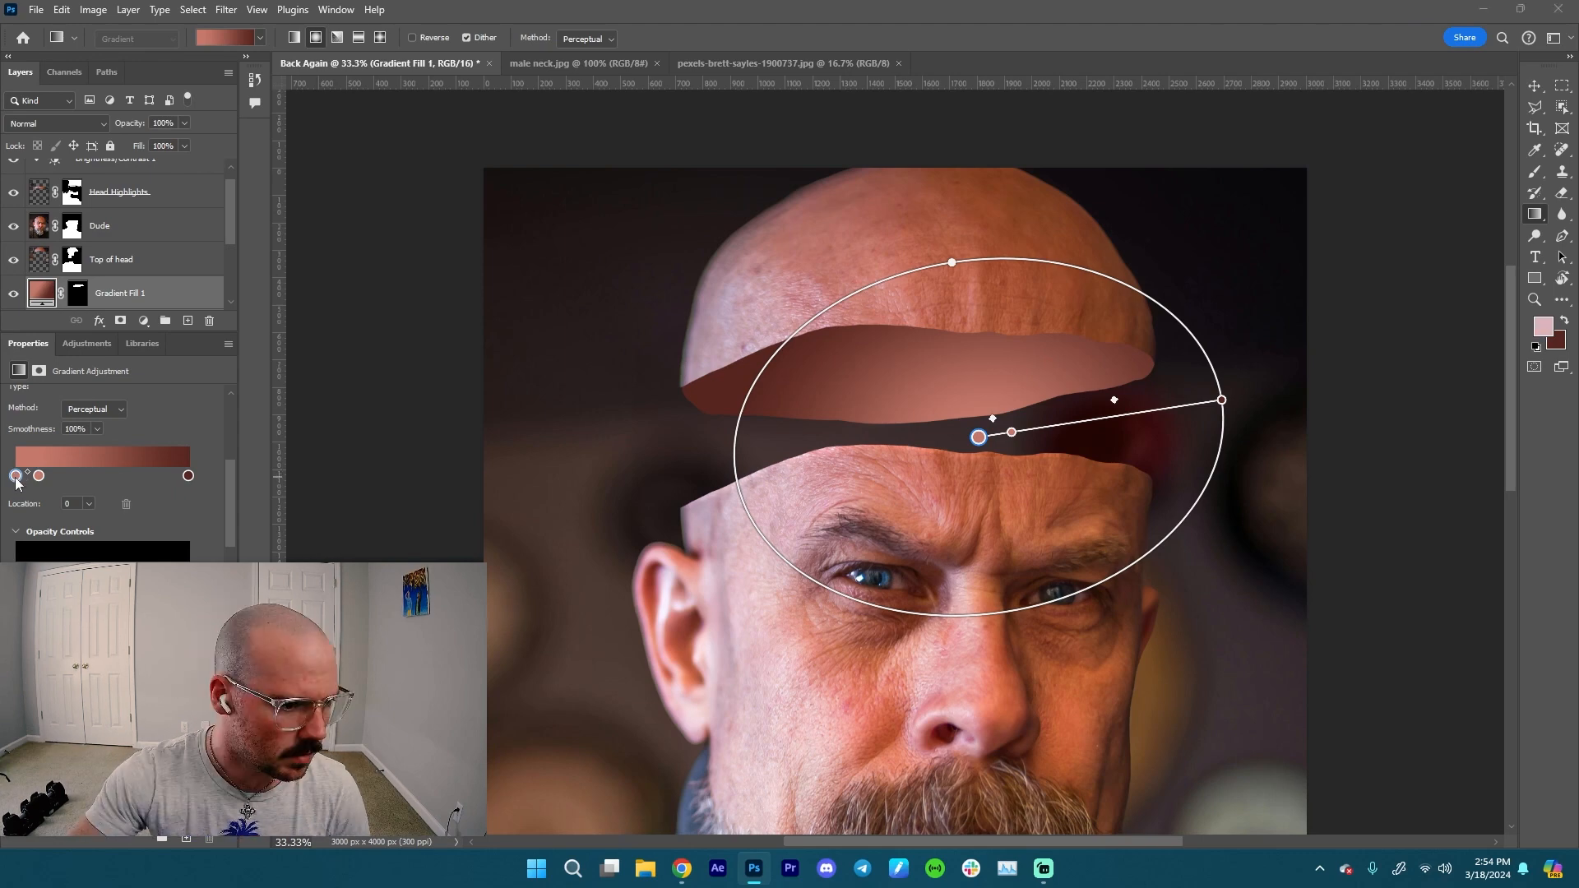
double_click(16, 475)
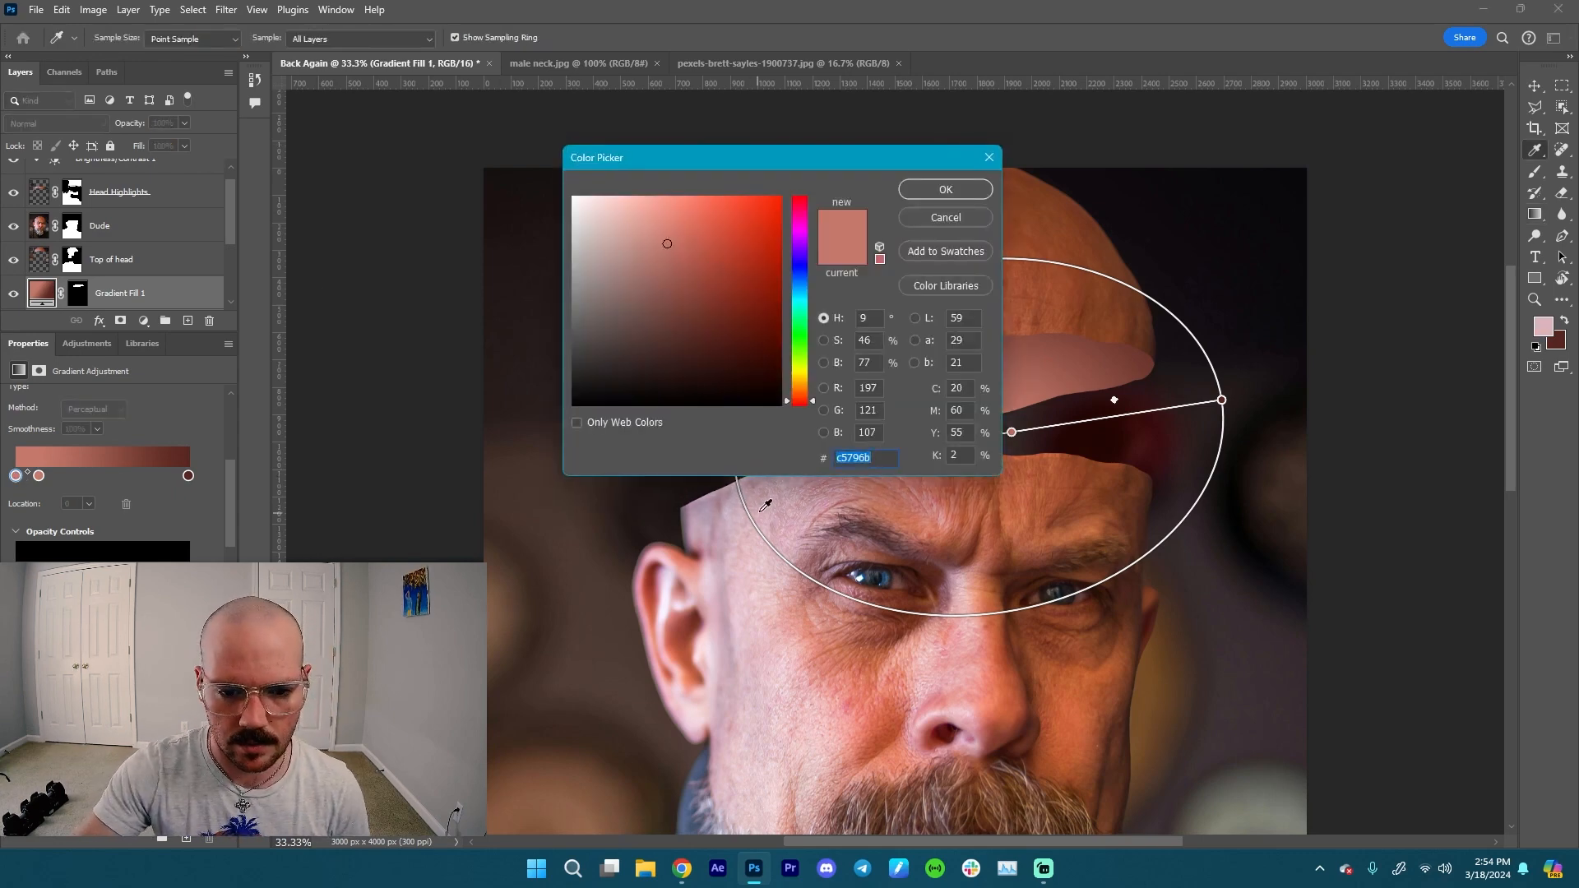
click(813, 516)
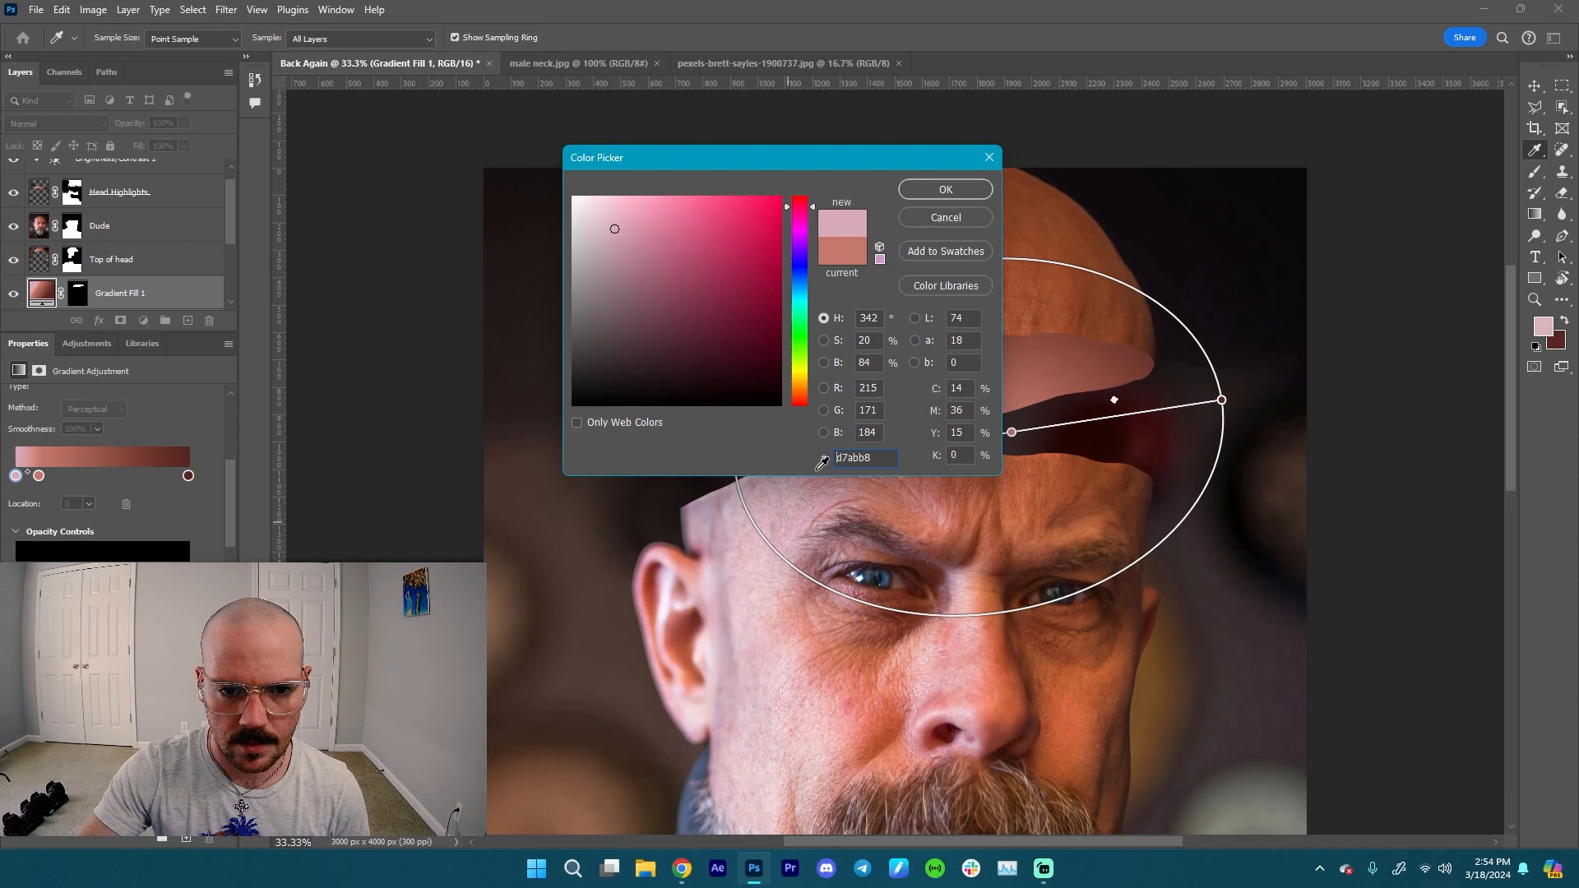
click(938, 190)
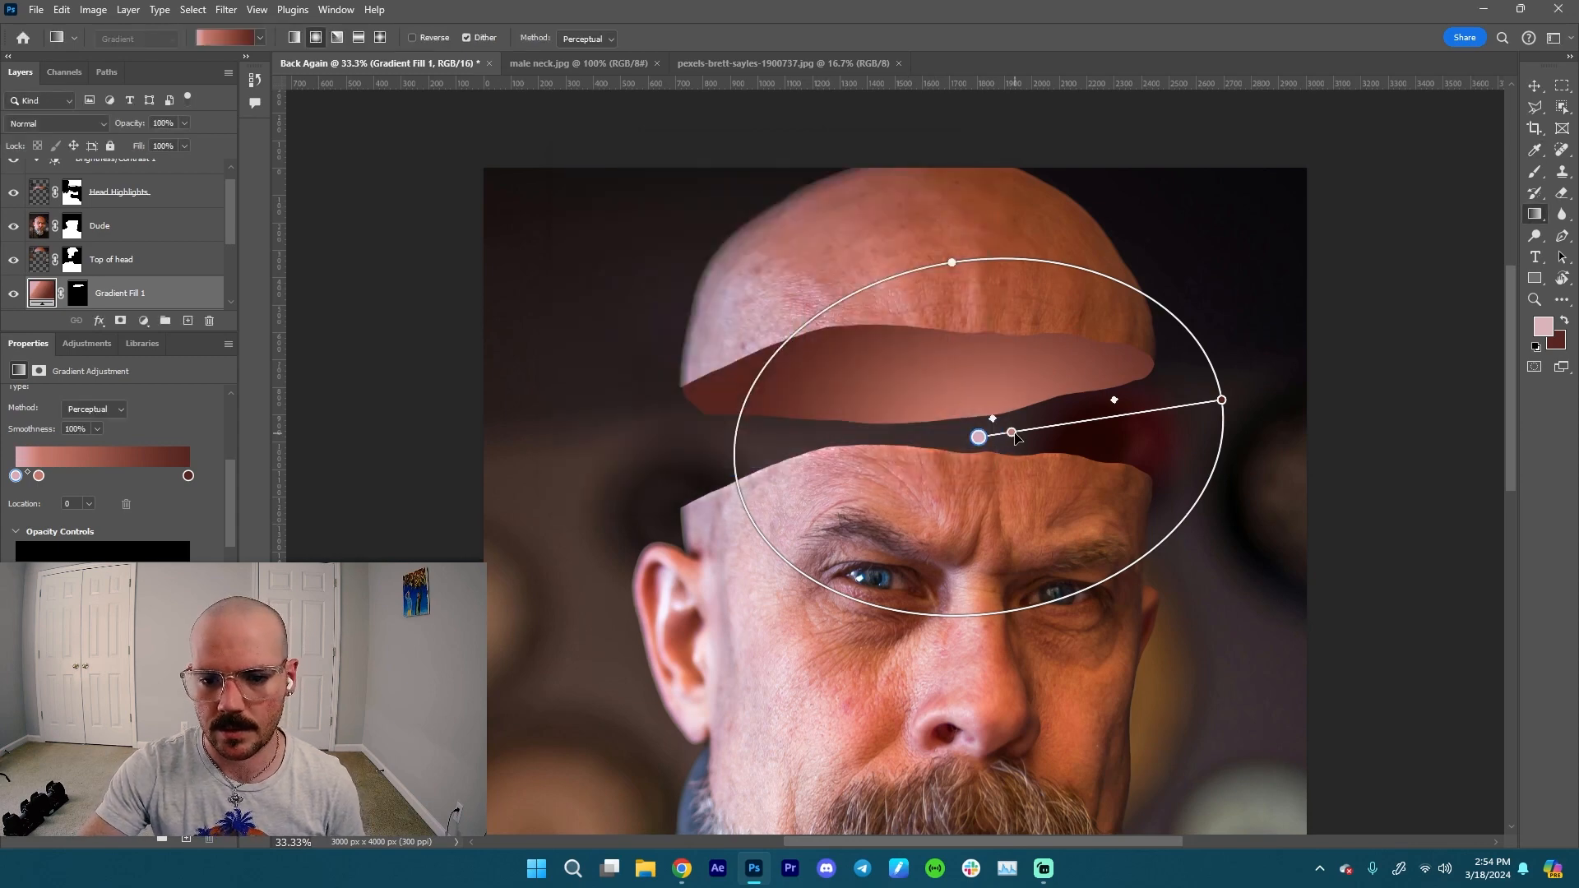
- Move the skin-tone stop to the gradient's midpoint and centre the radial gradient near the cut's right end, at 124.17° and 37% scale
drag(1012, 433, 1103, 418)
drag(951, 262, 941, 208)
drag(1221, 400, 1226, 339)
drag(977, 437, 1026, 421)
drag(1275, 324, 857, 156)
drag(1029, 417, 1056, 408)
drag(1289, 245, 1263, 266)
key(ctrl+z)
drag(1056, 408, 1061, 403)
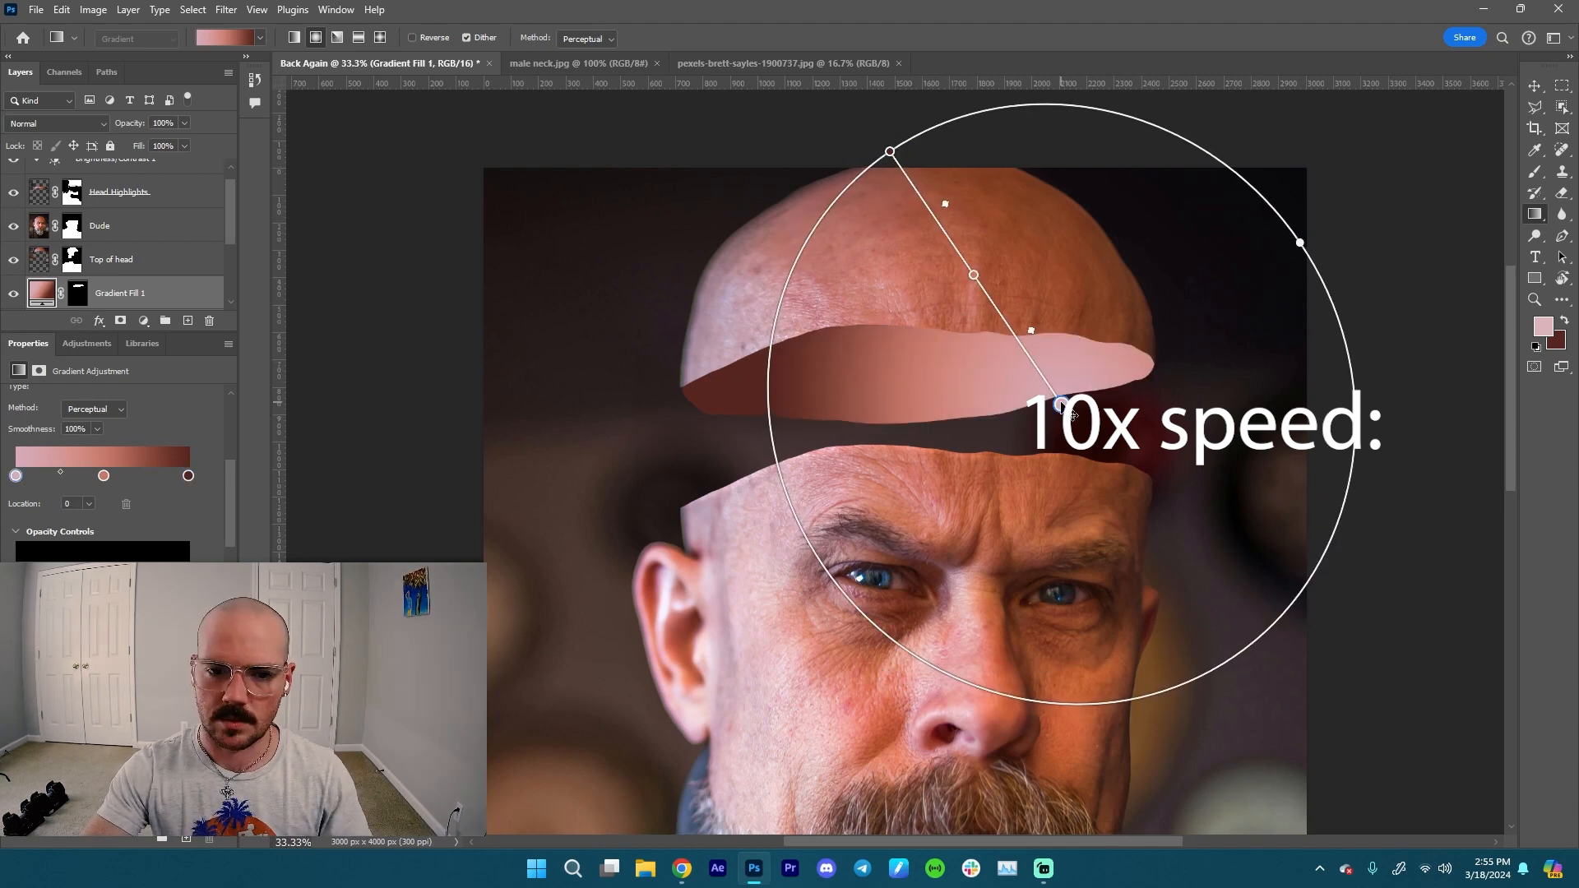
key(v)
click(1367, 359)
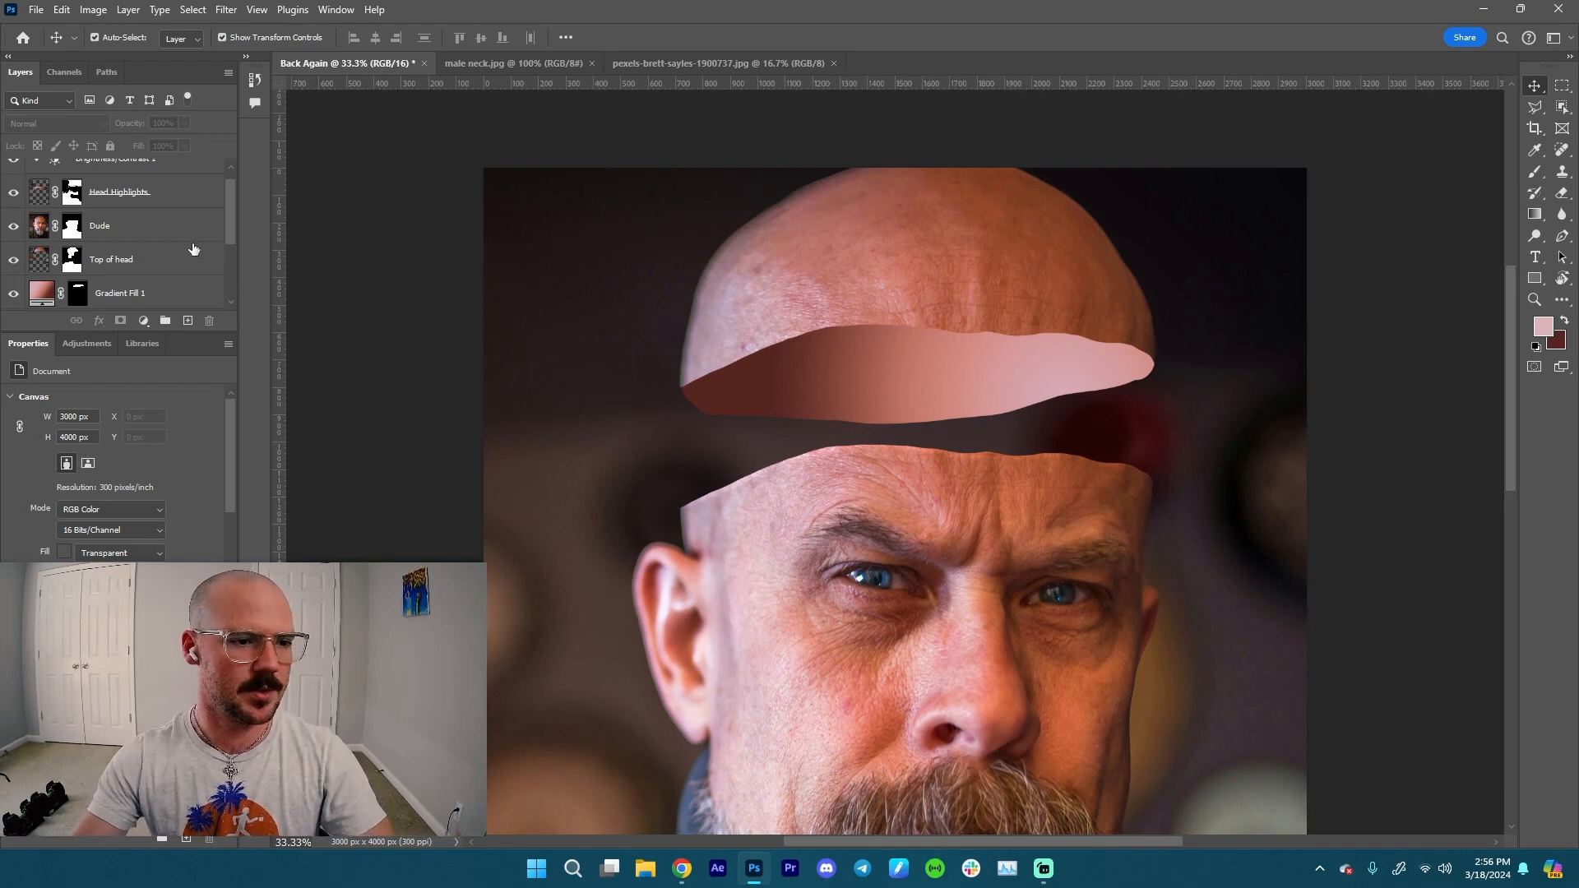
- Clip the Gradient Fill 1 layer to Layer 1
drag(230, 236, 215, 263)
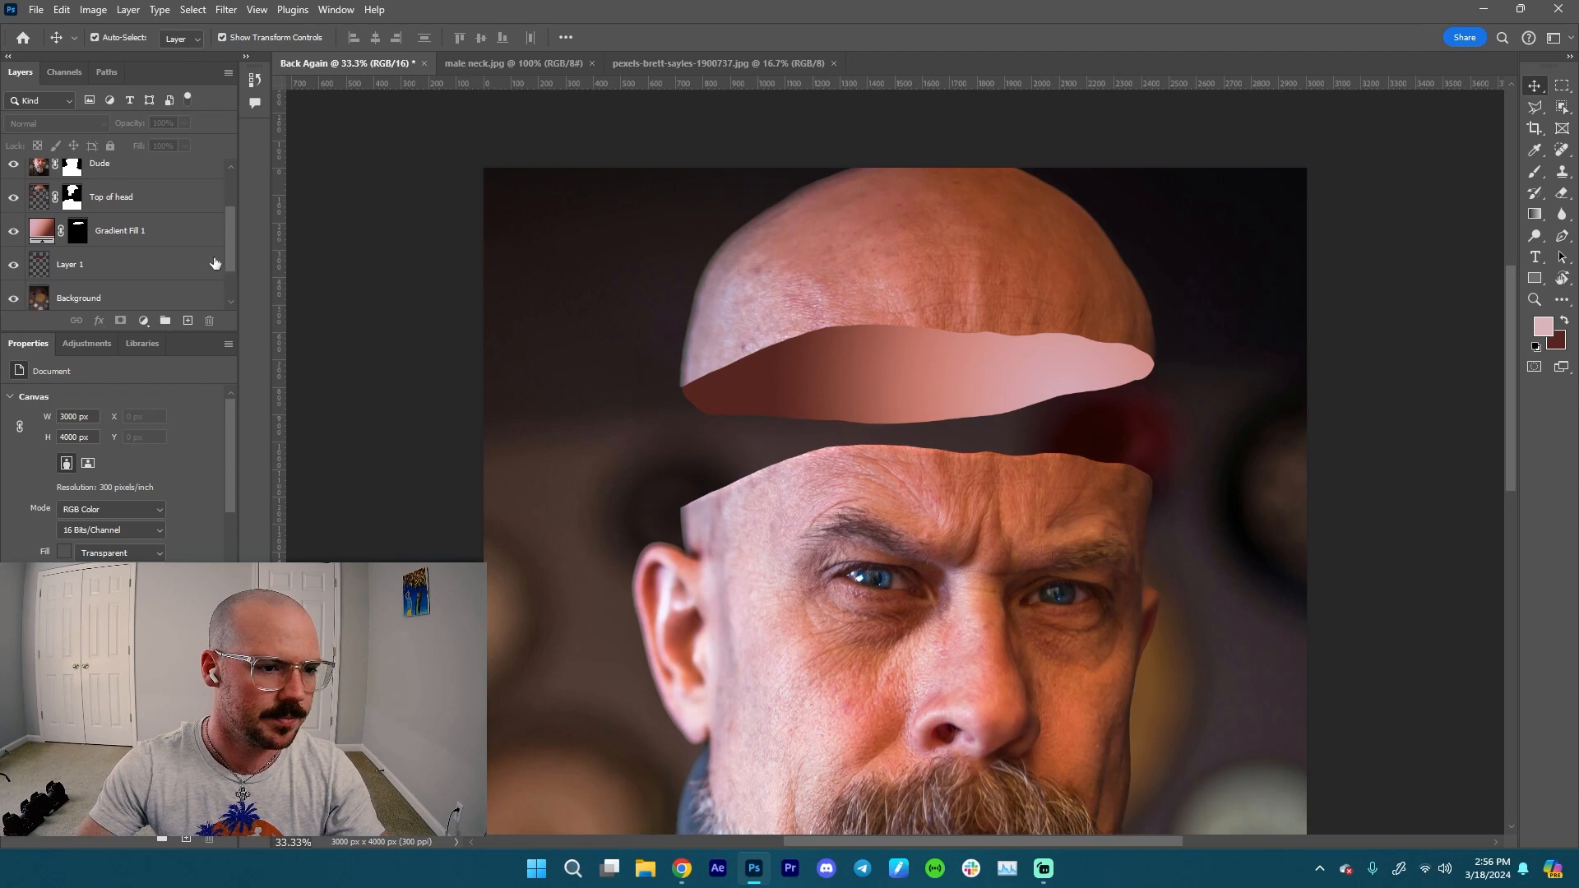
click(175, 238)
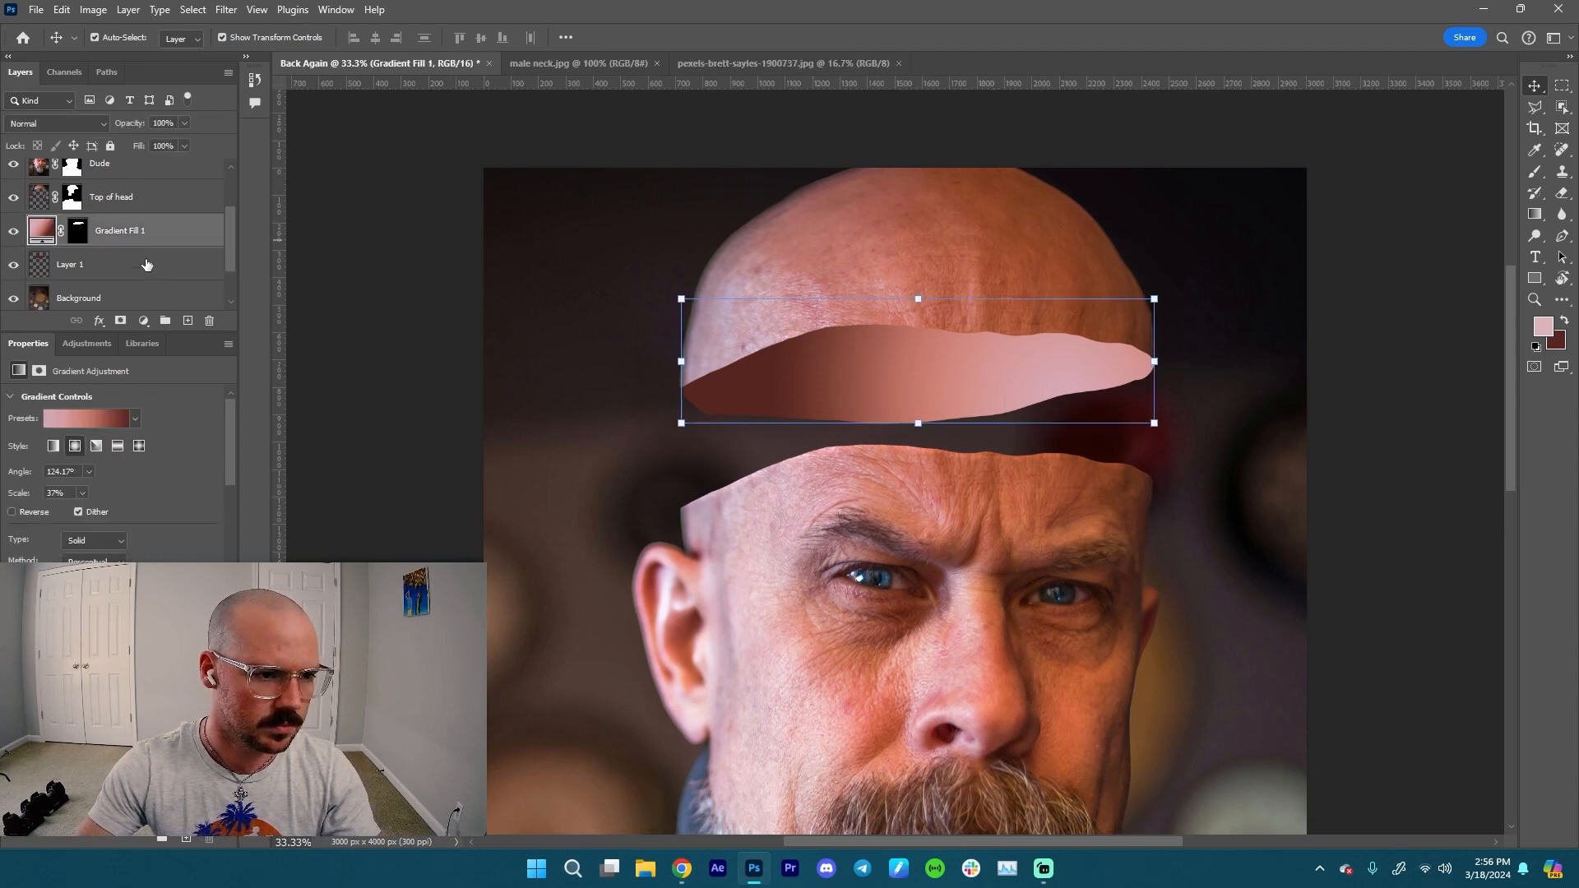
alt+click(45, 245)
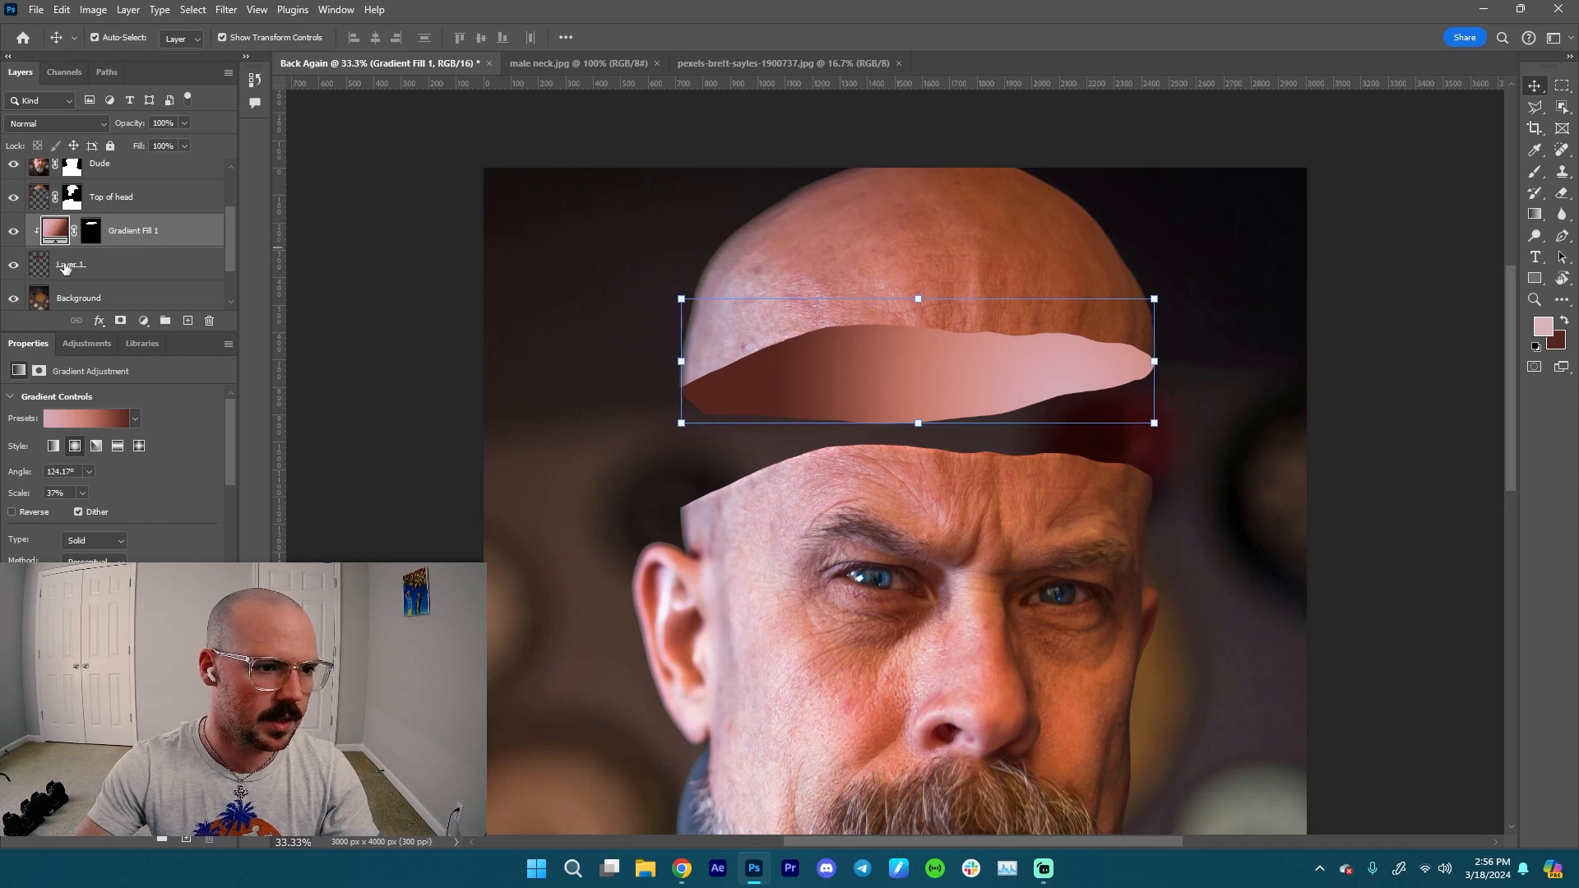
- Lower the Top of head, Gradient Fill 1 and Layer 1 layers together so the lifted piece sits closer to the forehead
click(170, 202)
ctrl+click(179, 264)
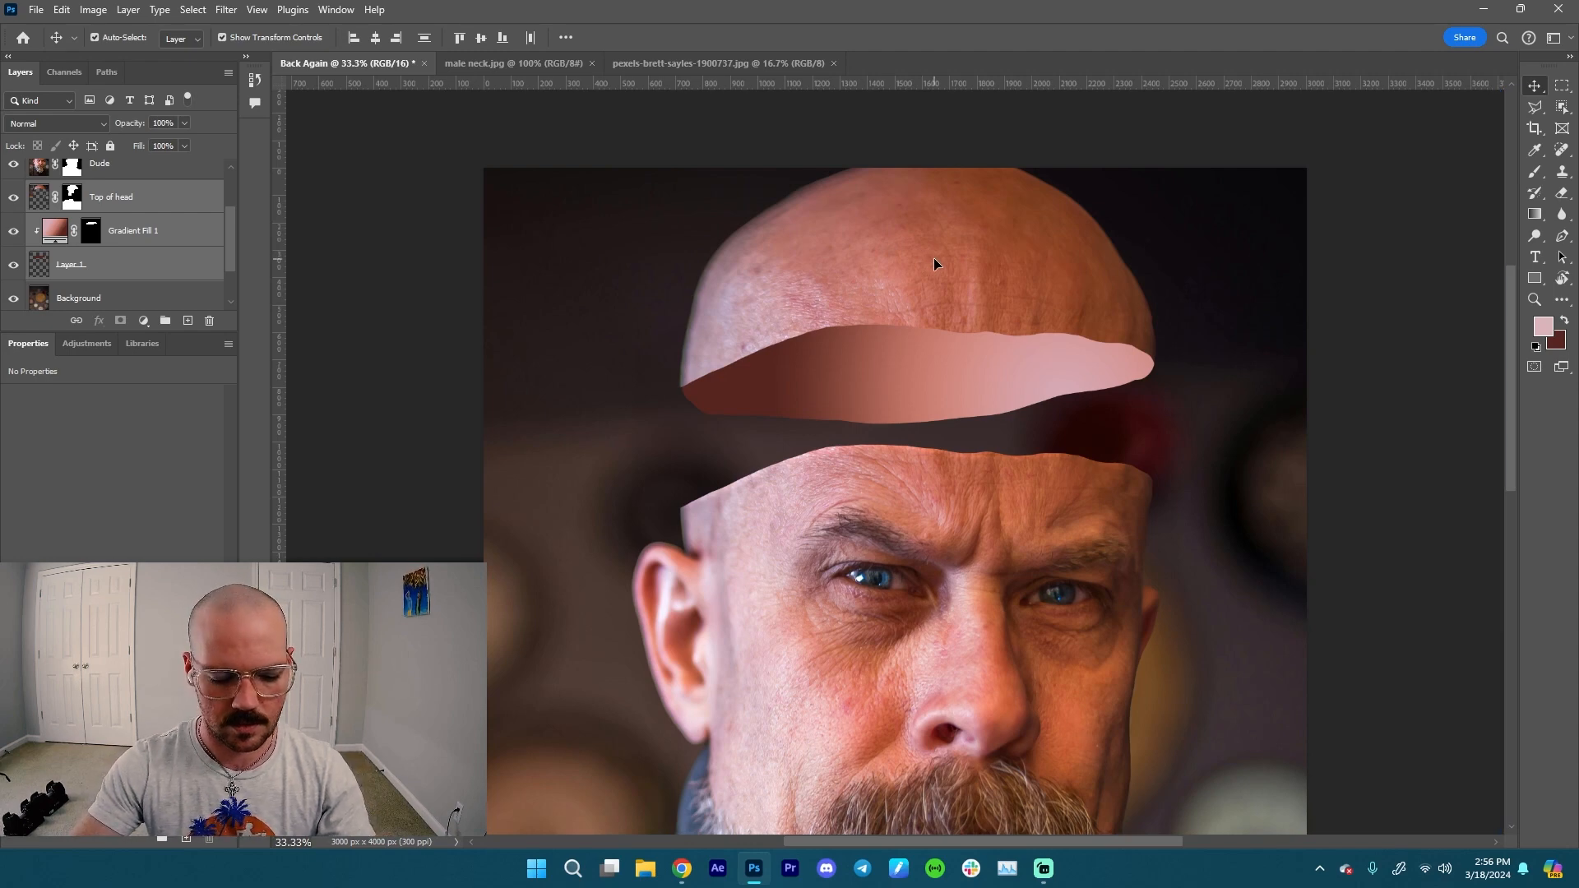
drag(934, 258, 957, 309)
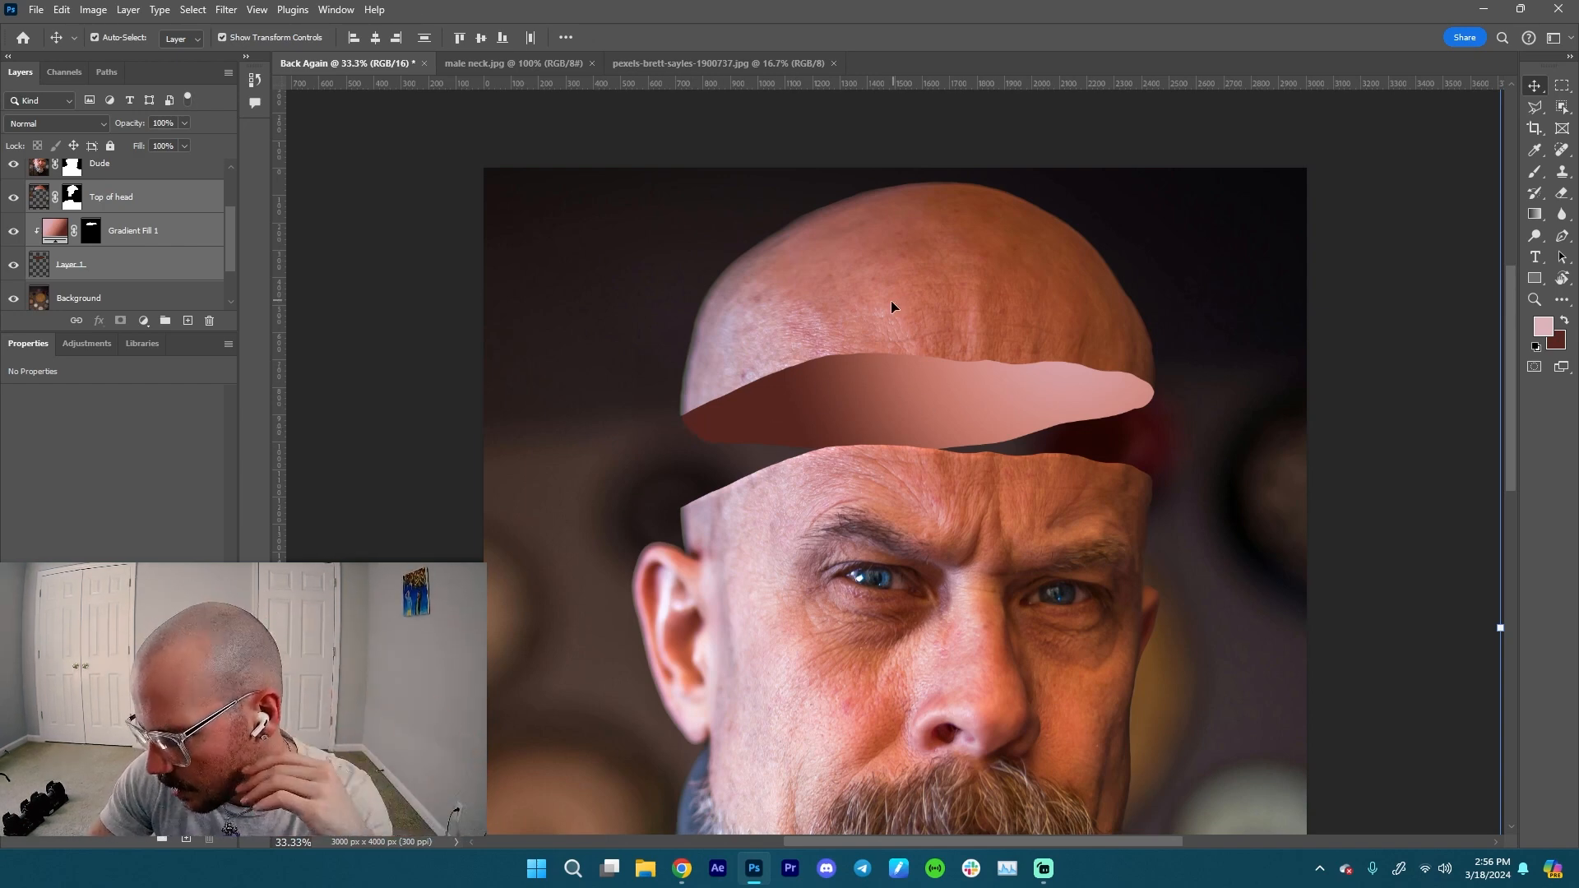
- Add a new layer above Top of head and paint a pink rim around the cut's underside with a 25 px brush
key(b)
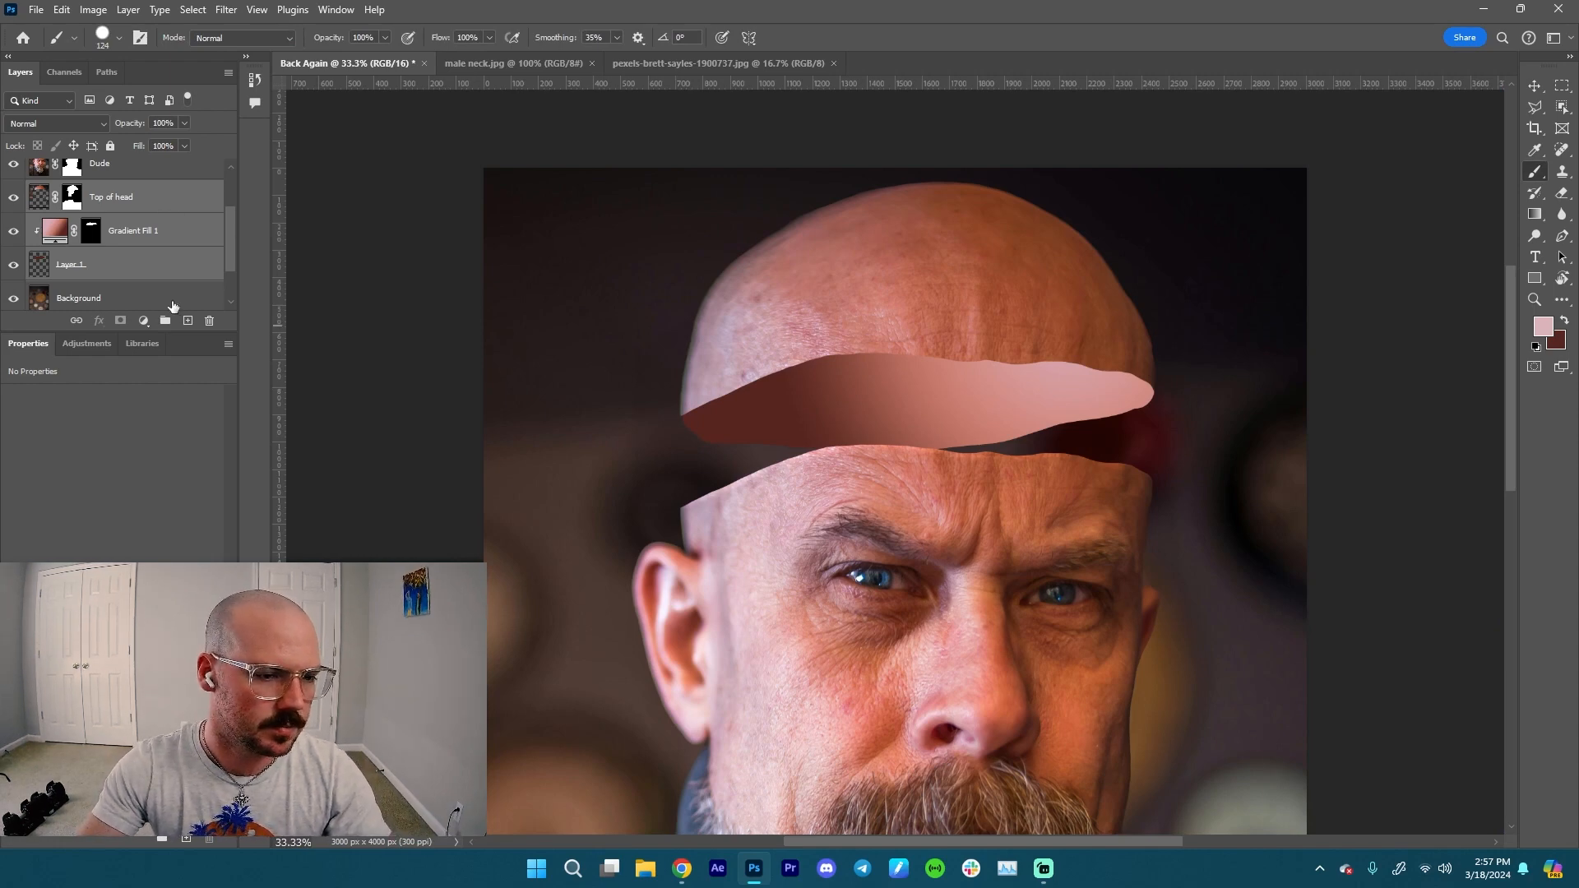
click(187, 320)
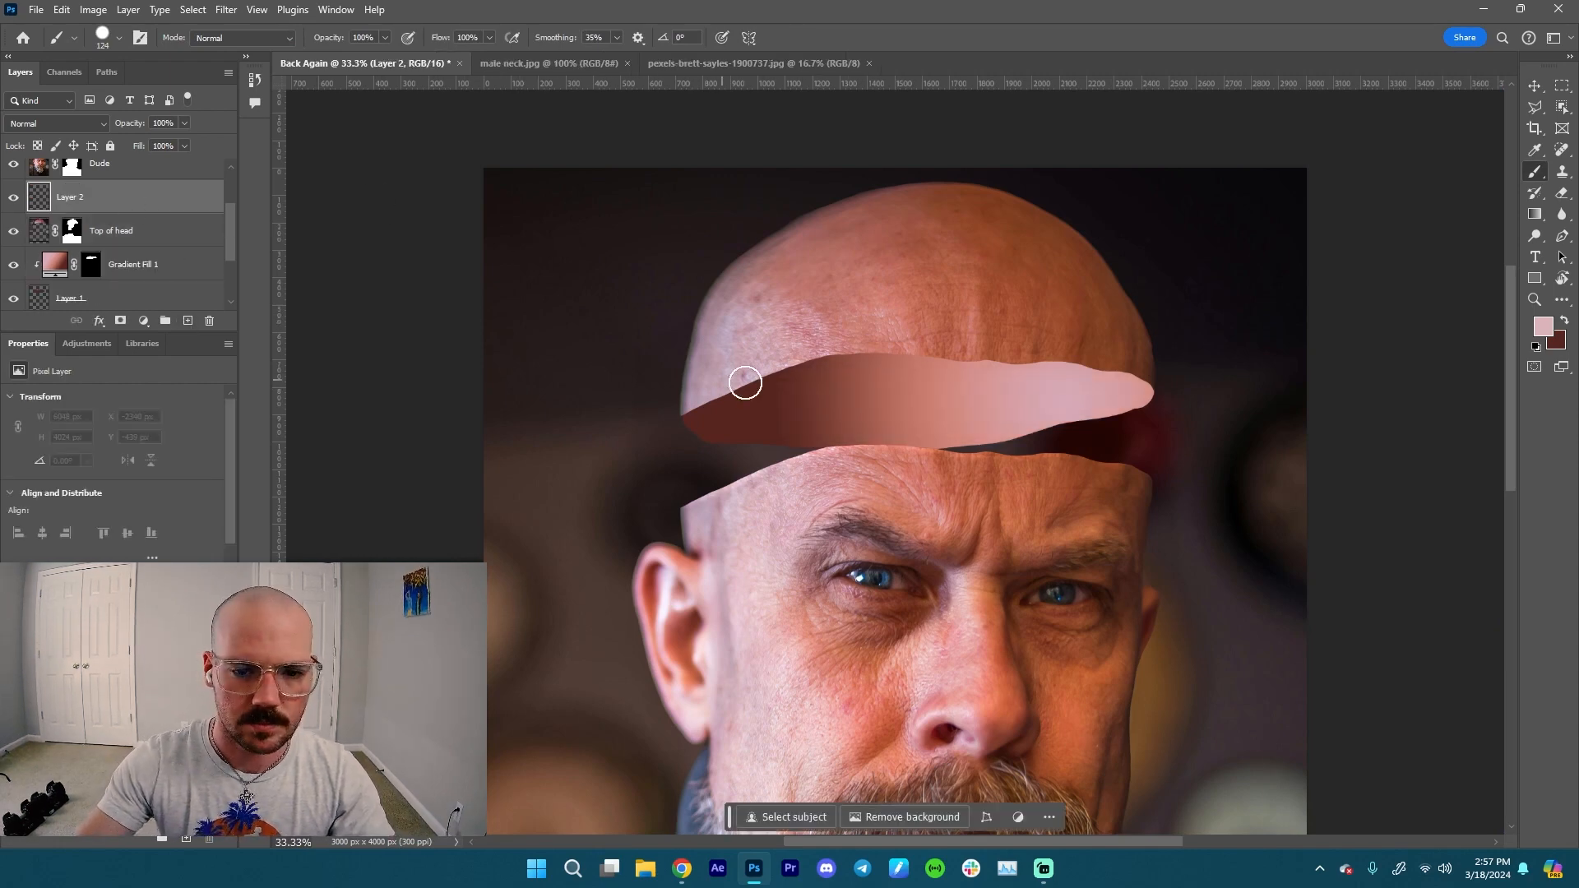
mouse_move(490, 395)
mouse_down()
mouse_move(505, 353)
mouse_move(746, 261)
mouse_move(922, 256)
mouse_move(1149, 279)
mouse_up()
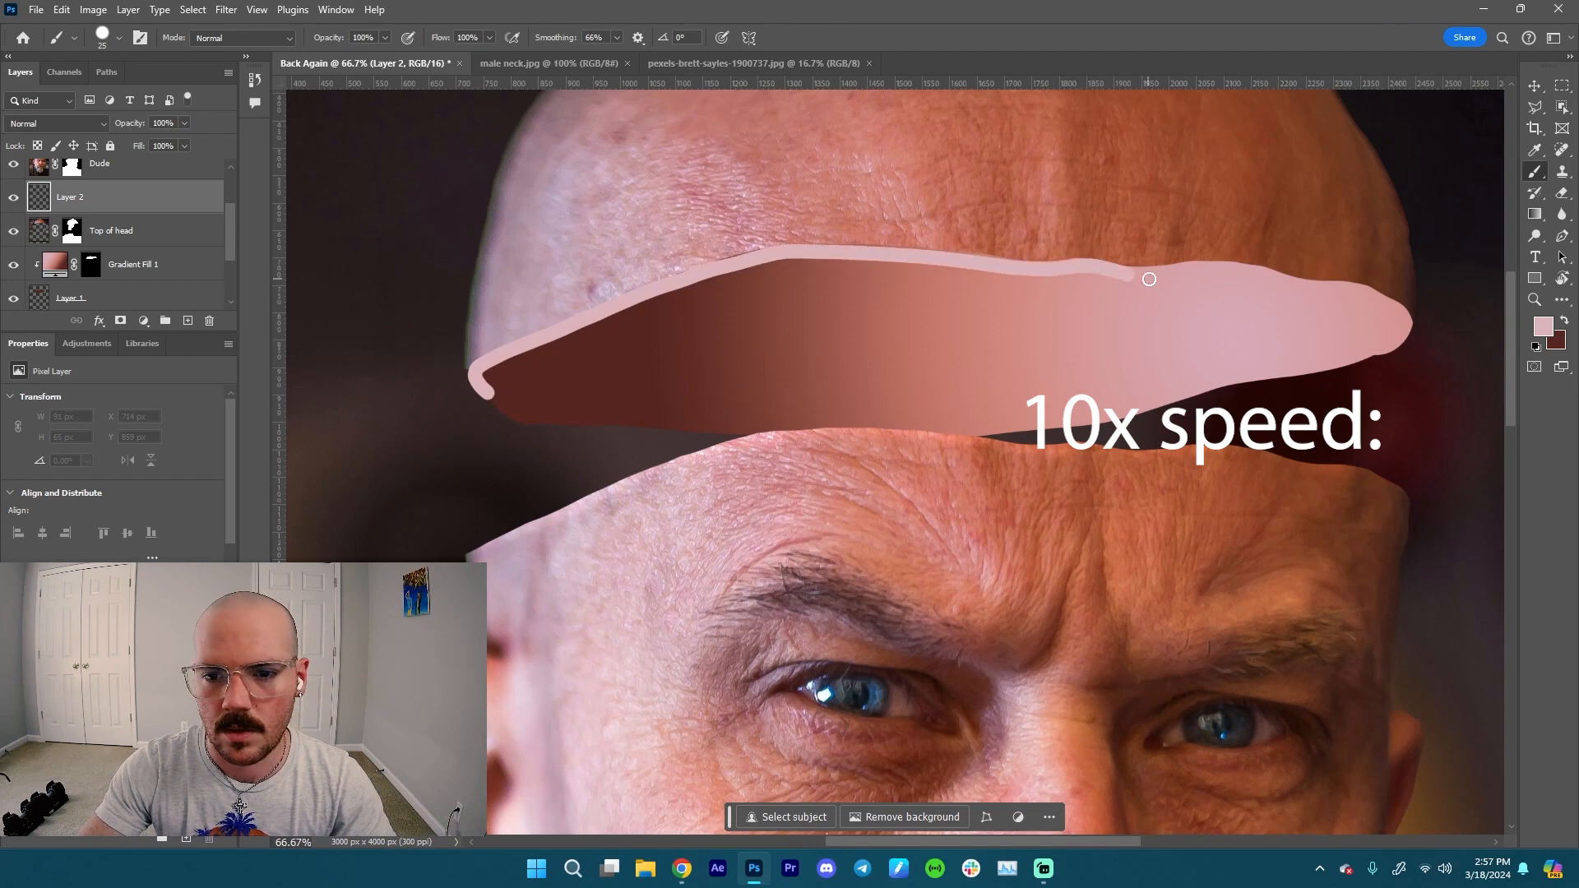
key(ctrl+z)
mouse_move(591, 421)
mouse_down()
mouse_move(468, 378)
mouse_move(759, 255)
mouse_move(1177, 266)
mouse_move(1396, 306)
mouse_move(1365, 356)
mouse_move(1017, 427)
mouse_move(573, 422)
mouse_up()
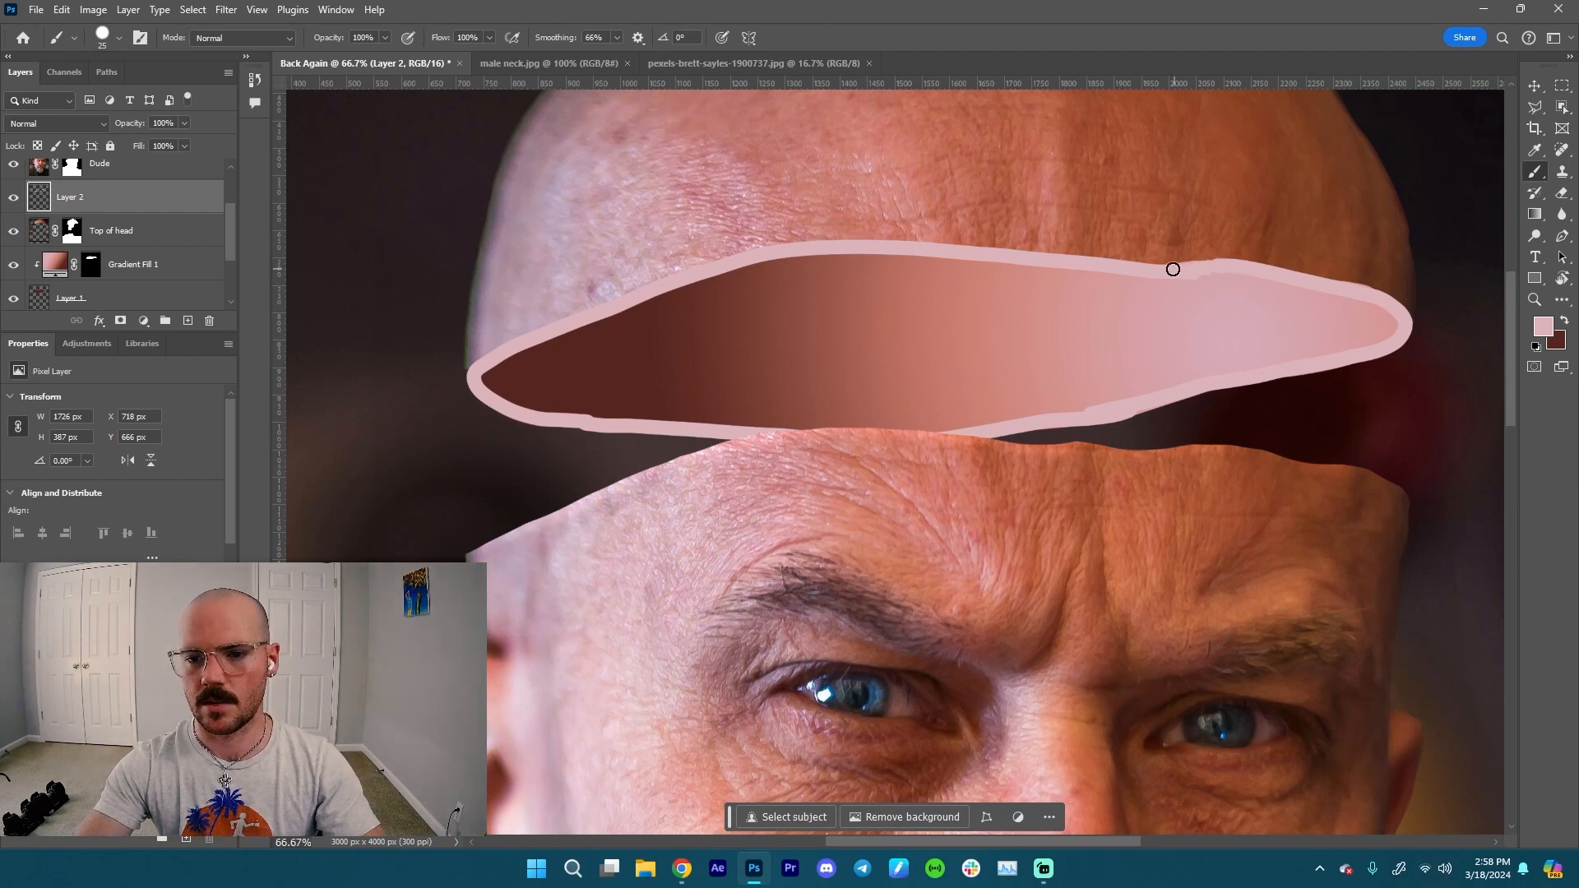
- Darken the painted rim on Layer 2 with Hue/Saturation set to Hue +17, Saturation +79 and Lightness -68
key(ctrl+u)
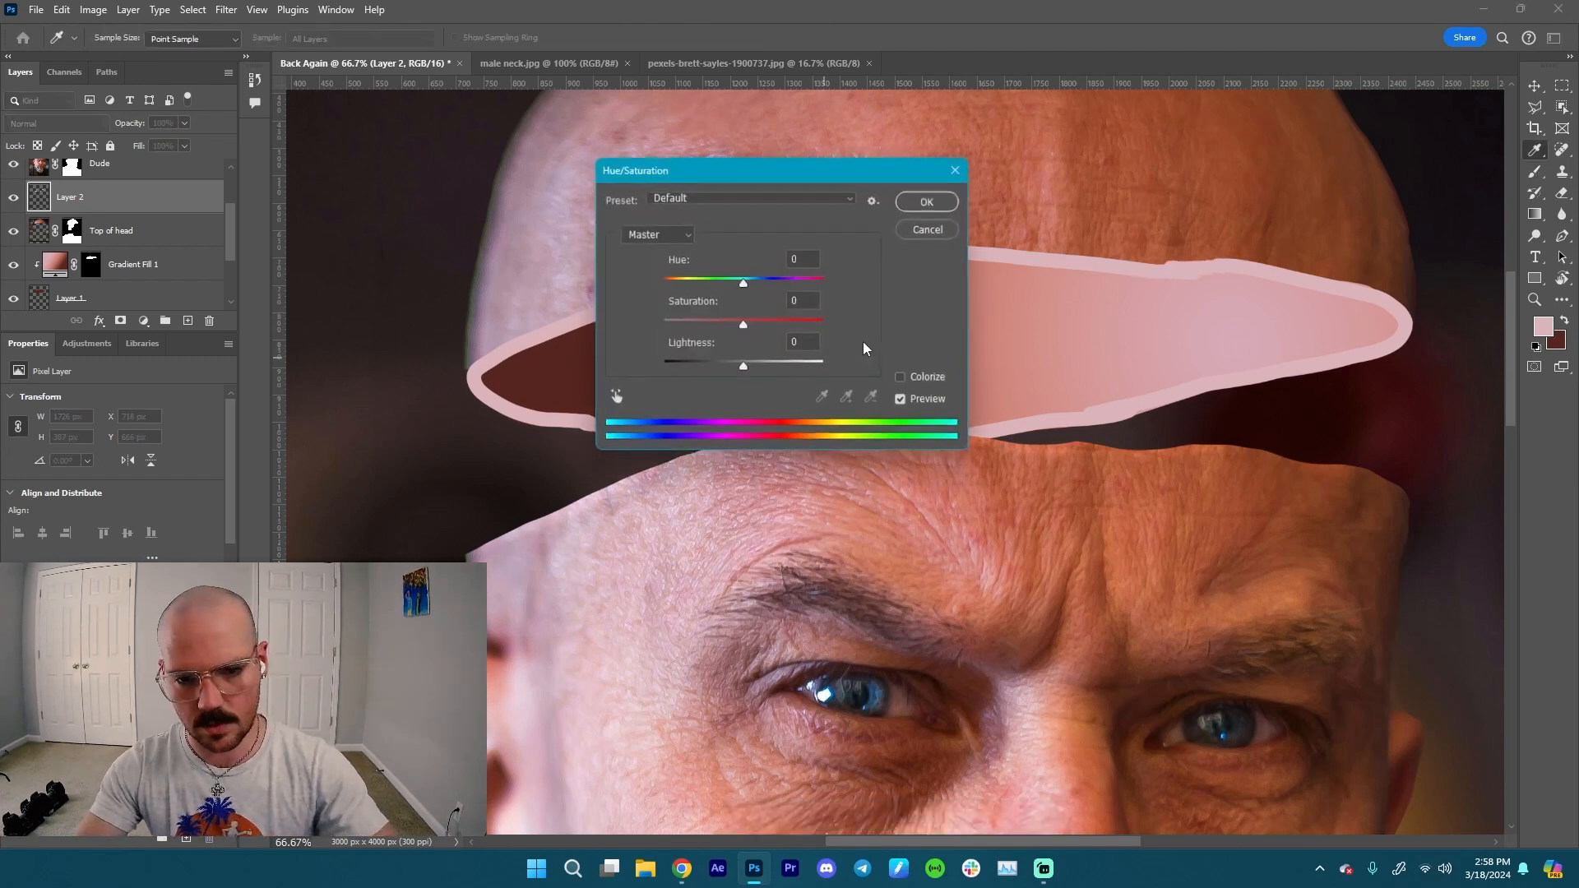
drag(819, 179, 932, 466)
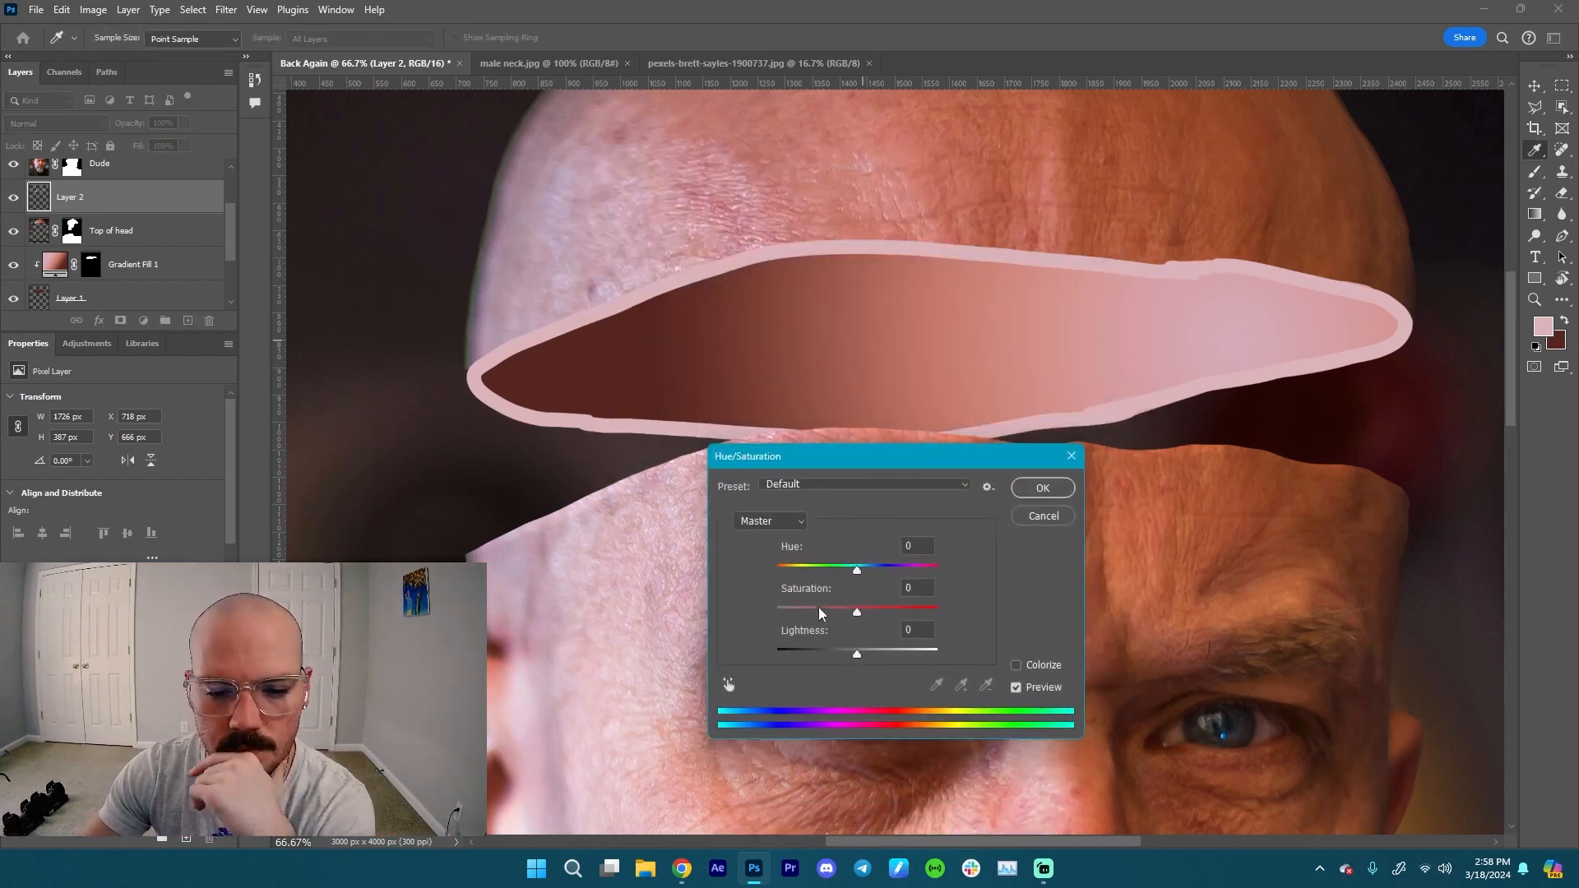
drag(857, 612, 891, 615)
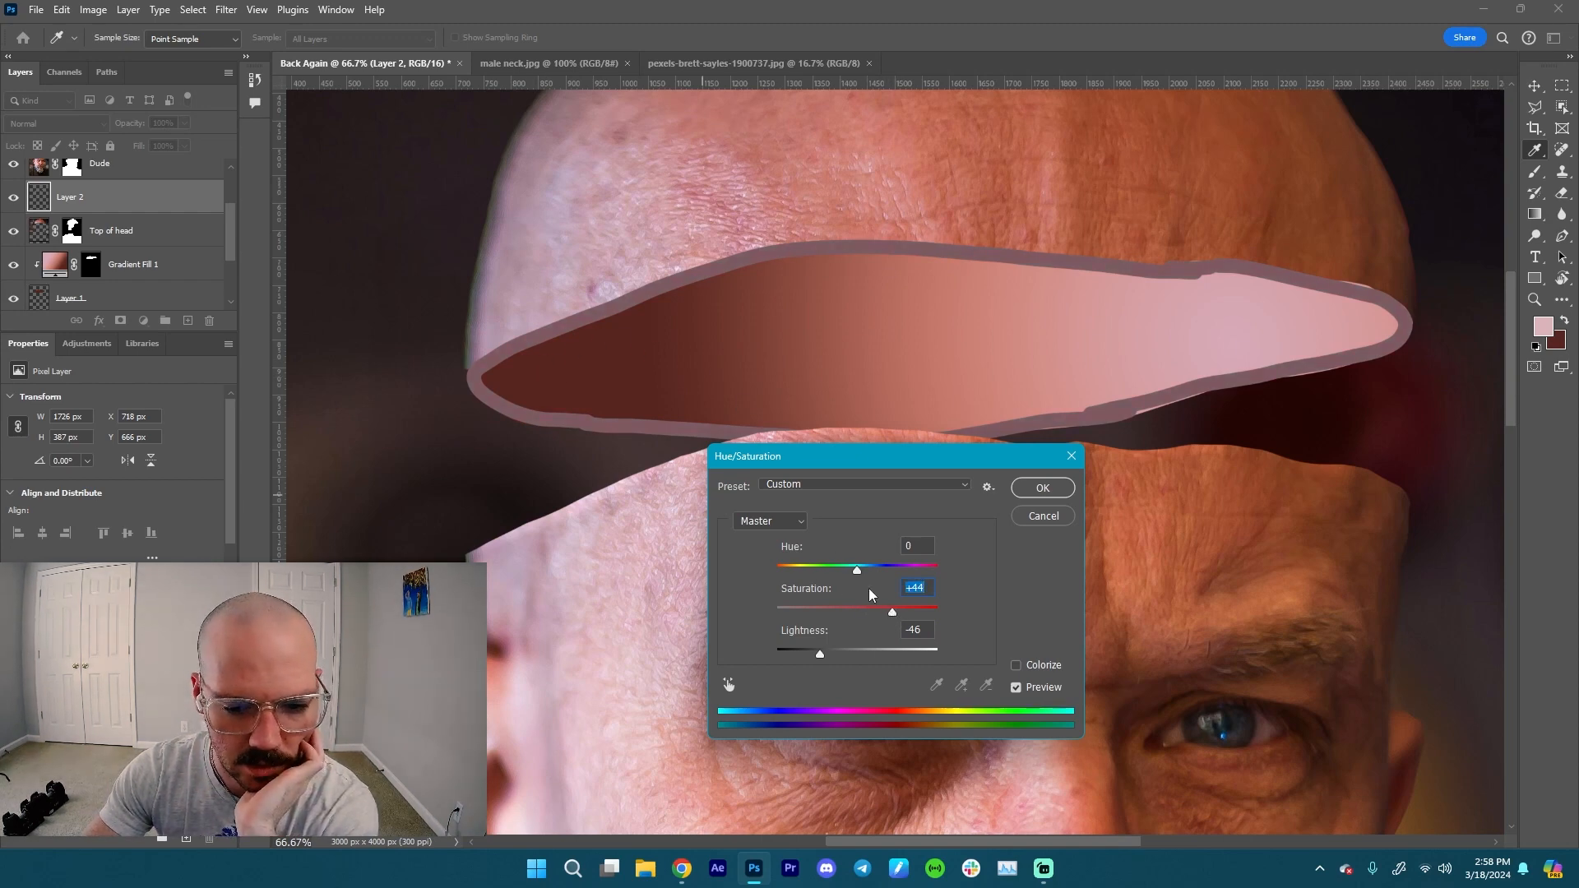
drag(857, 574, 871, 580)
drag(822, 656, 804, 654)
mouse_move(896, 615)
mouse_down()
mouse_move(954, 612)
mouse_move(919, 615)
mouse_up()
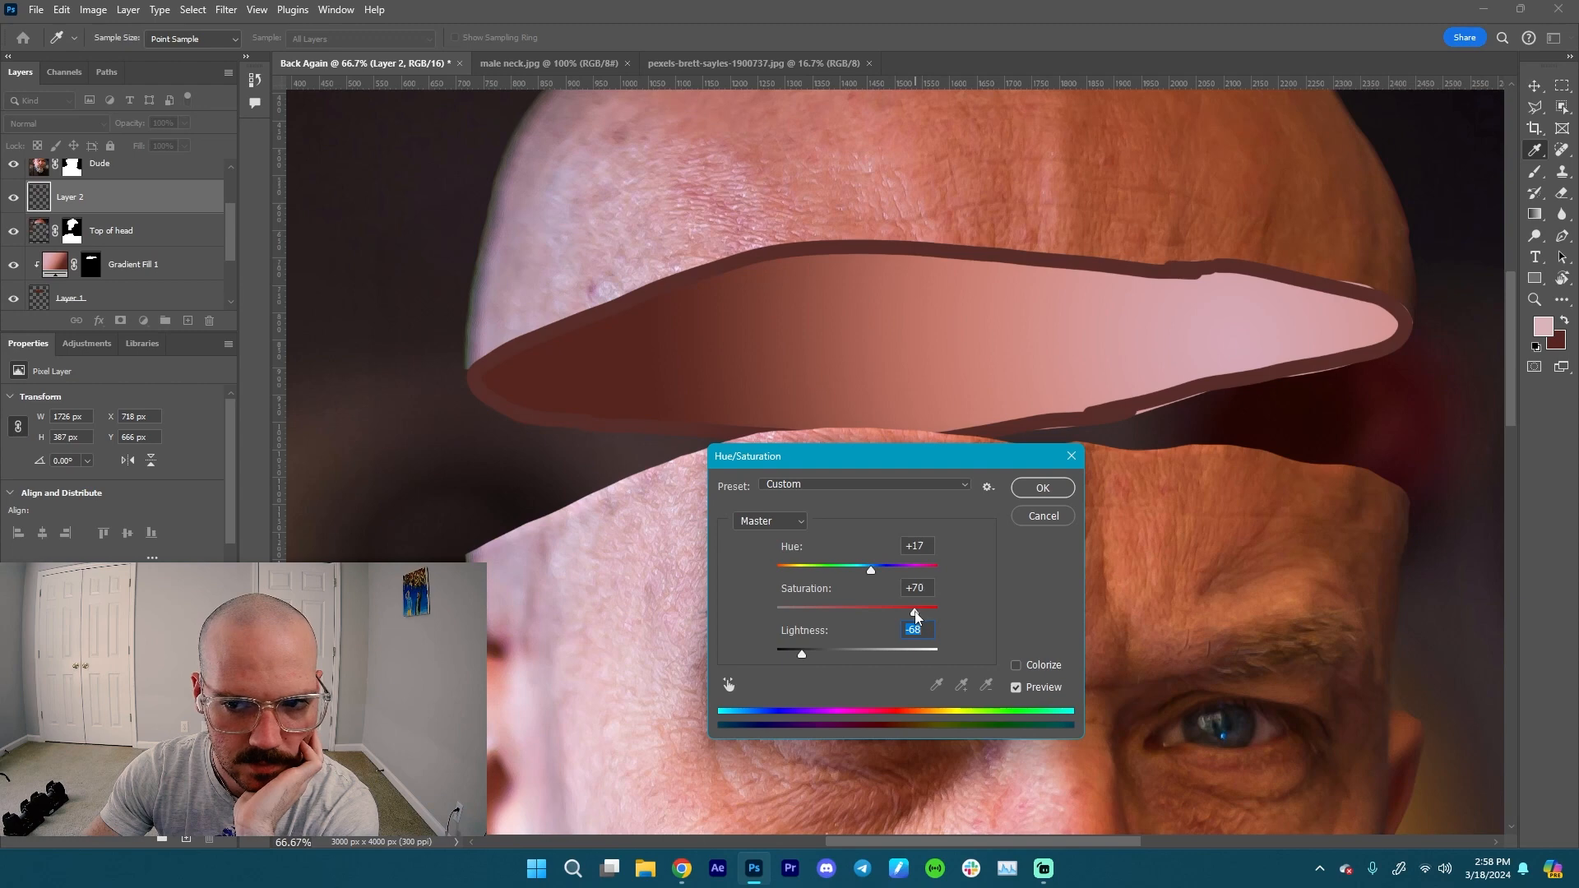
click(922, 614)
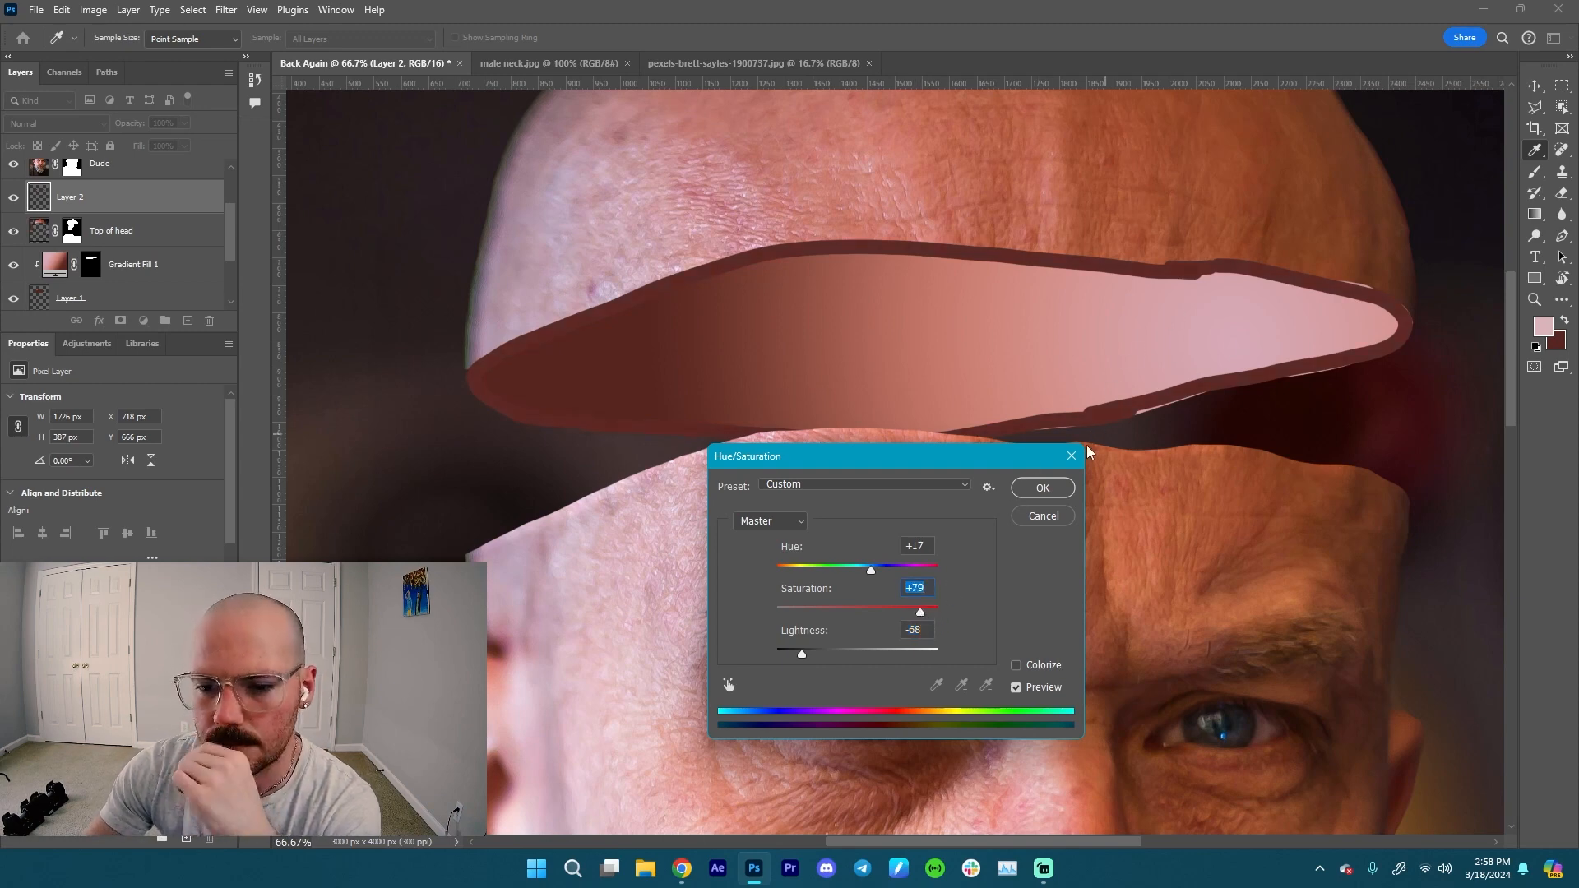
click(1041, 491)
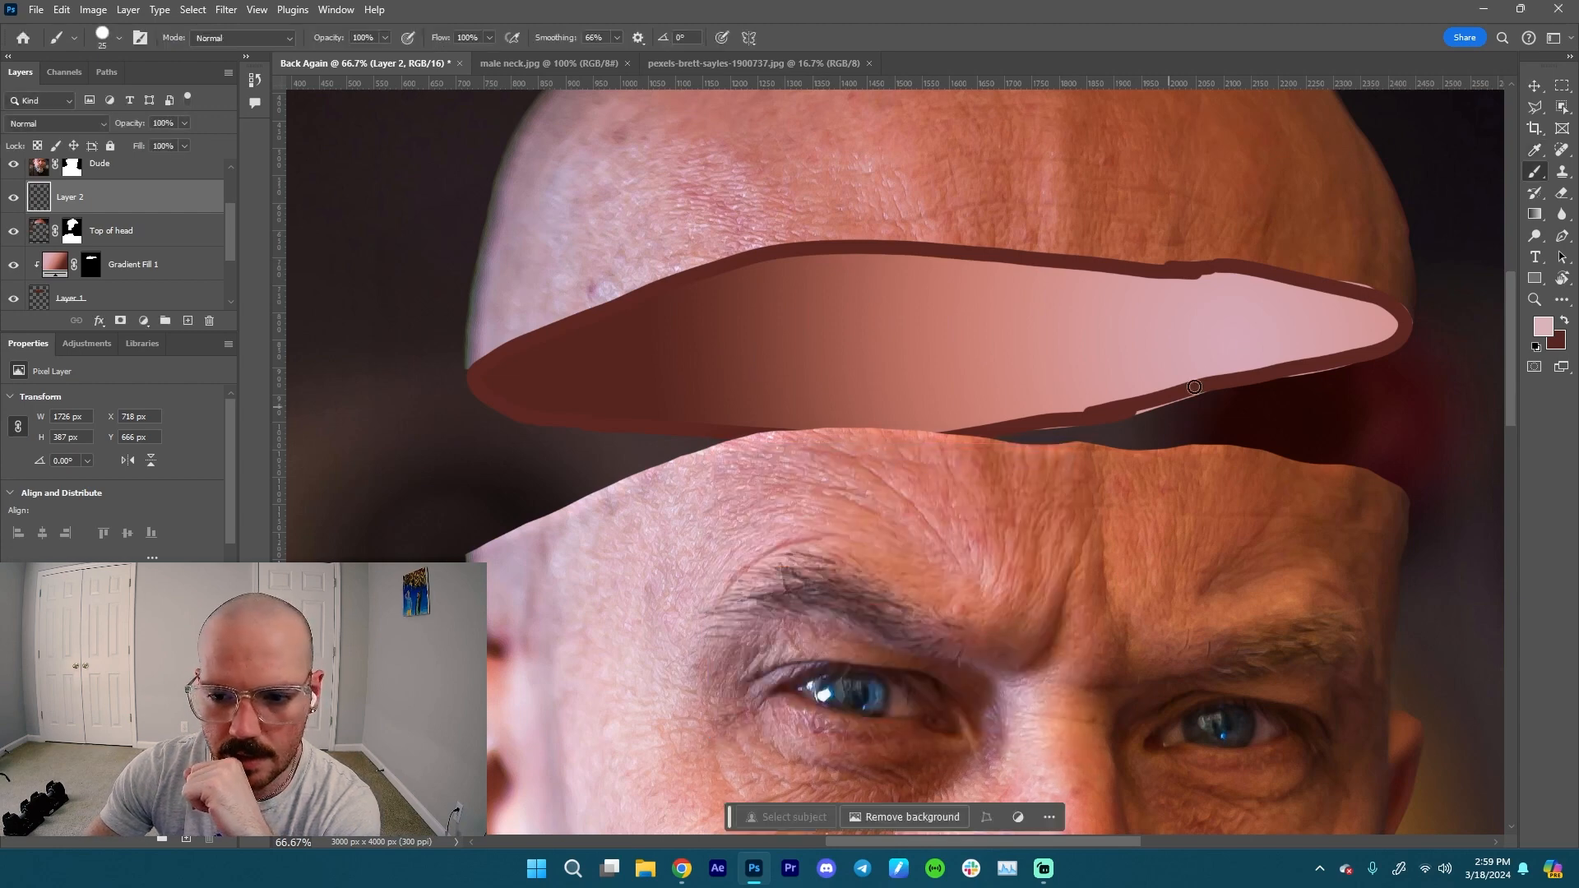
- Sample the rim's dark red as the brush colour, then load Layer 1's outline as a selection for work on Layer 2
click(1145, 406)
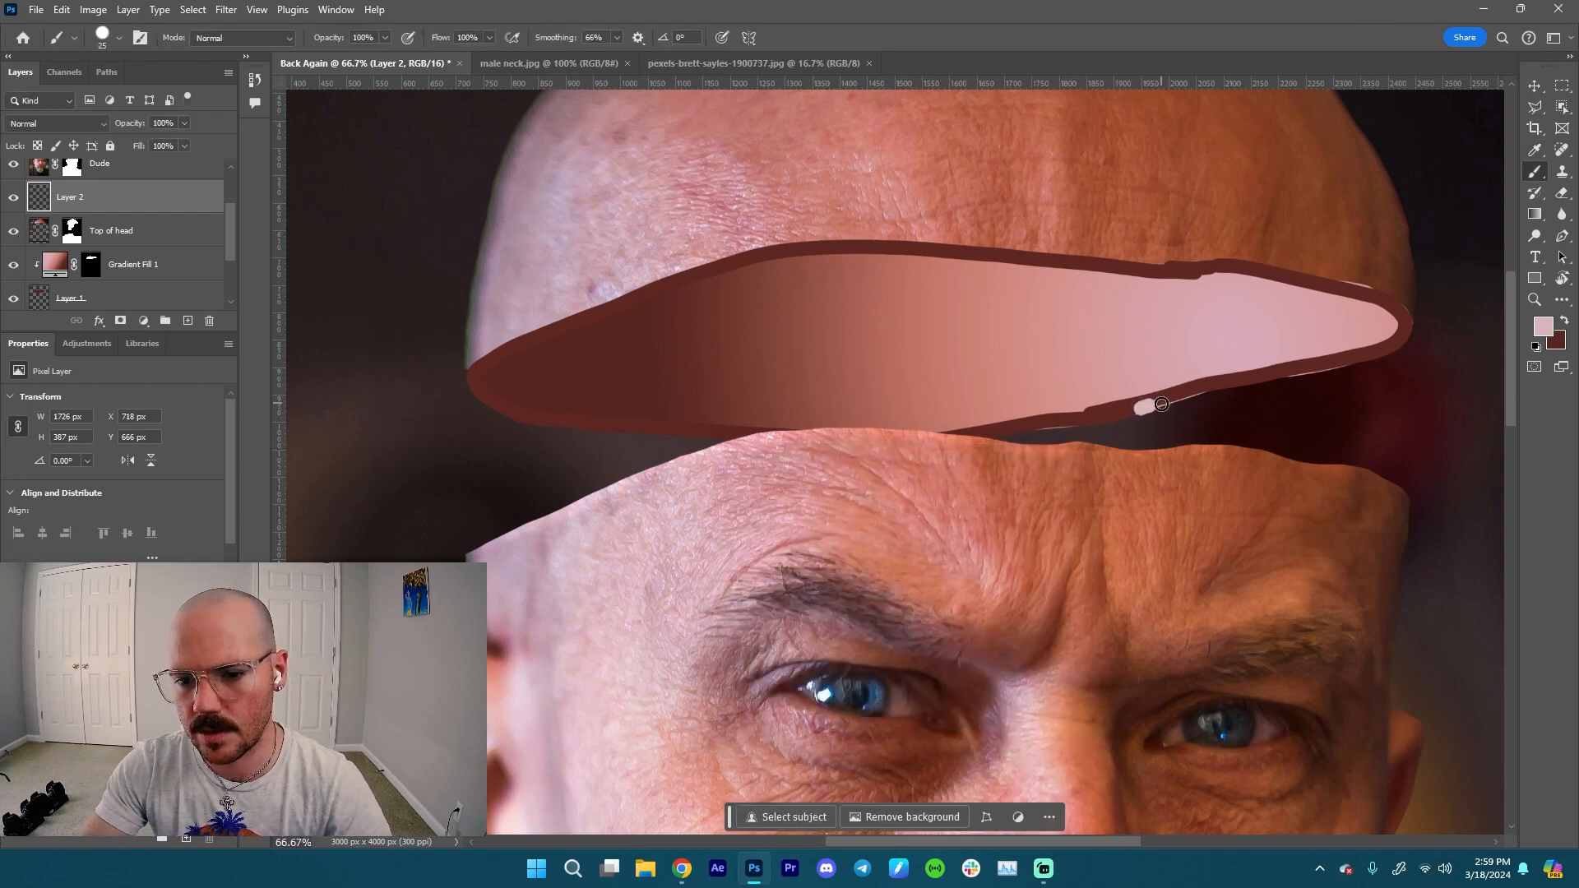
key(ctrl+z)
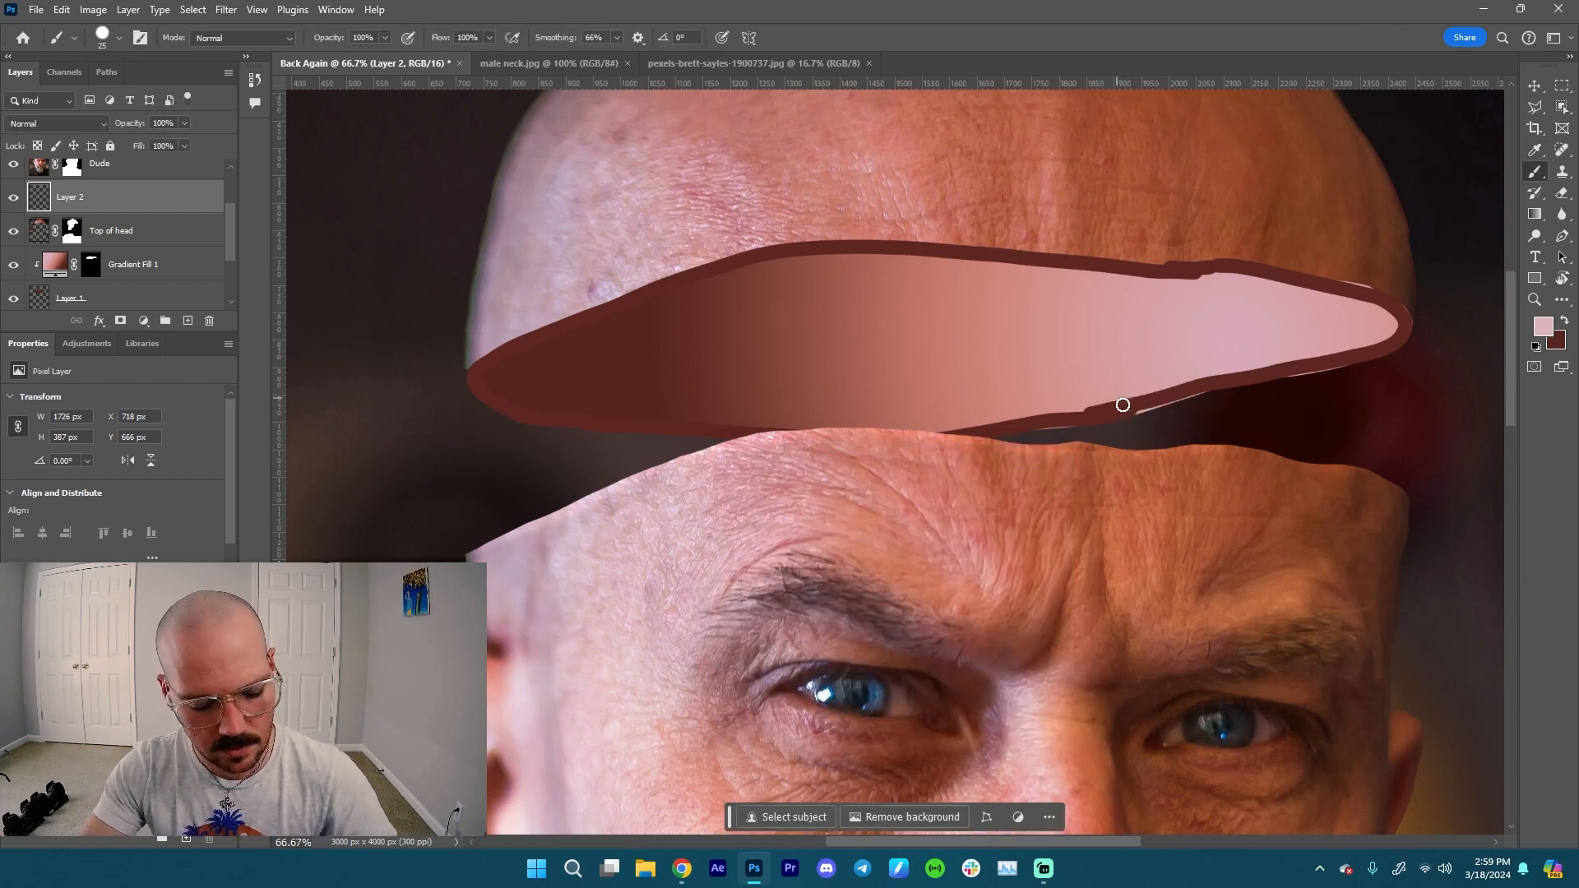
alt+click(1206, 383)
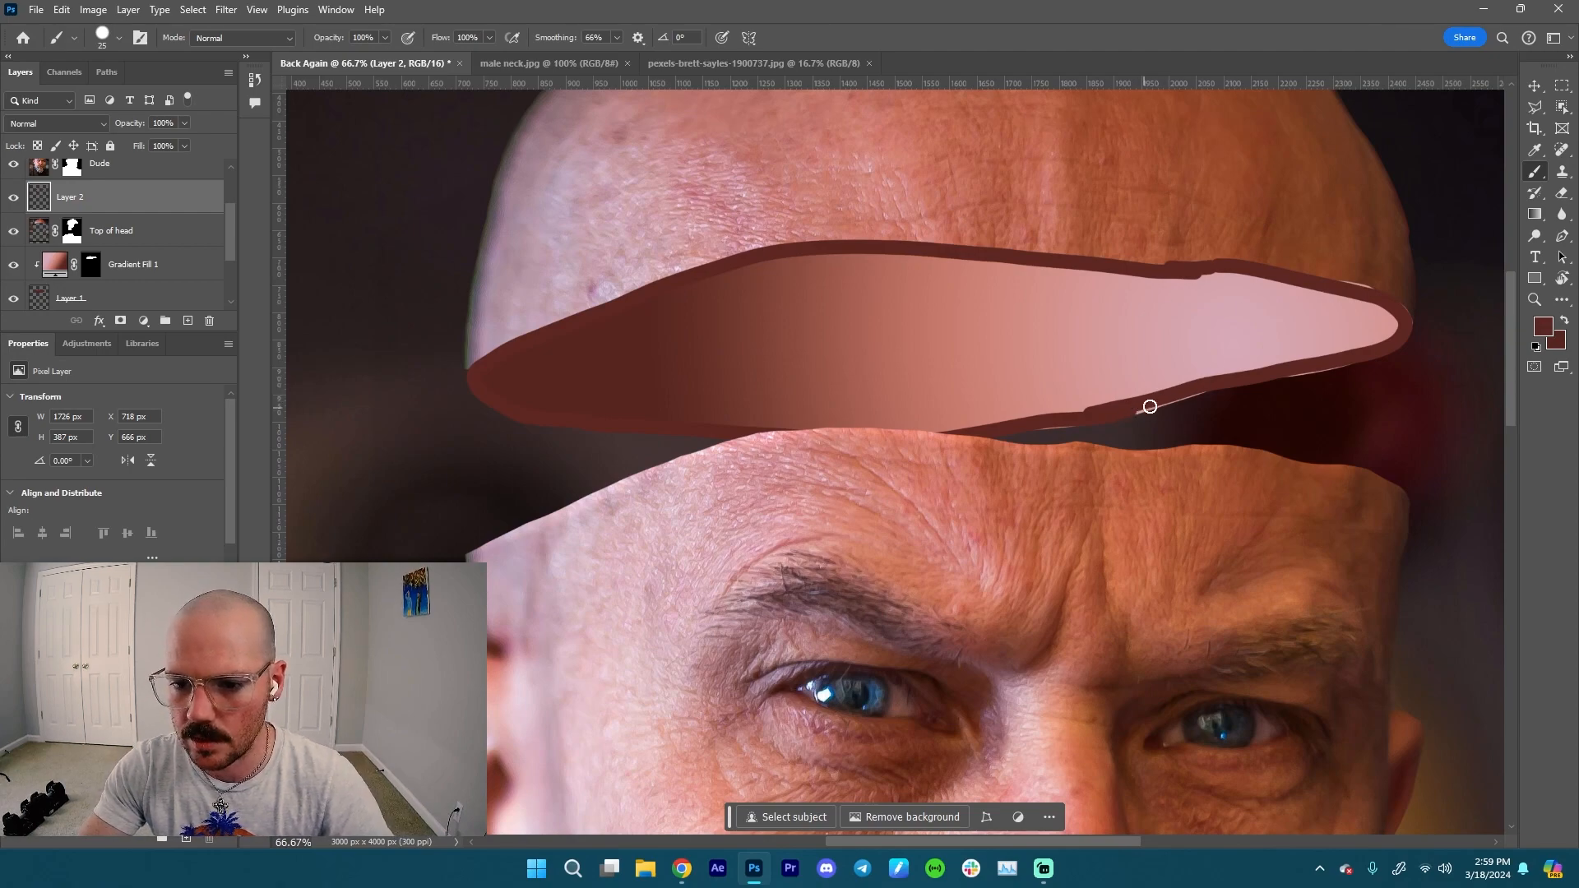
click(41, 293)
ctrl+click(41, 294)
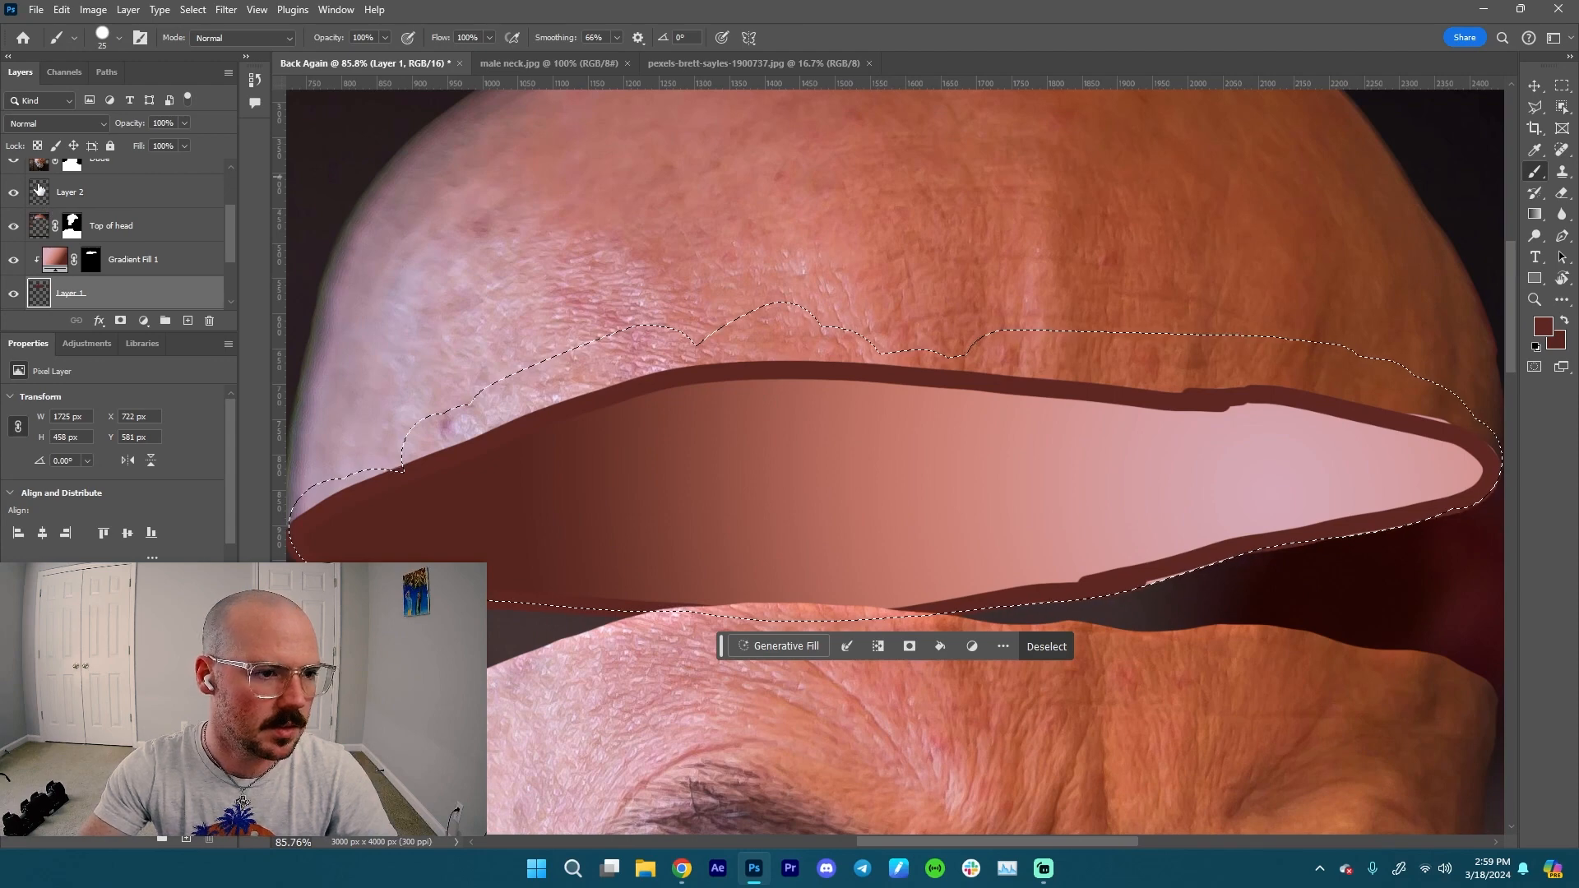
click(41, 194)
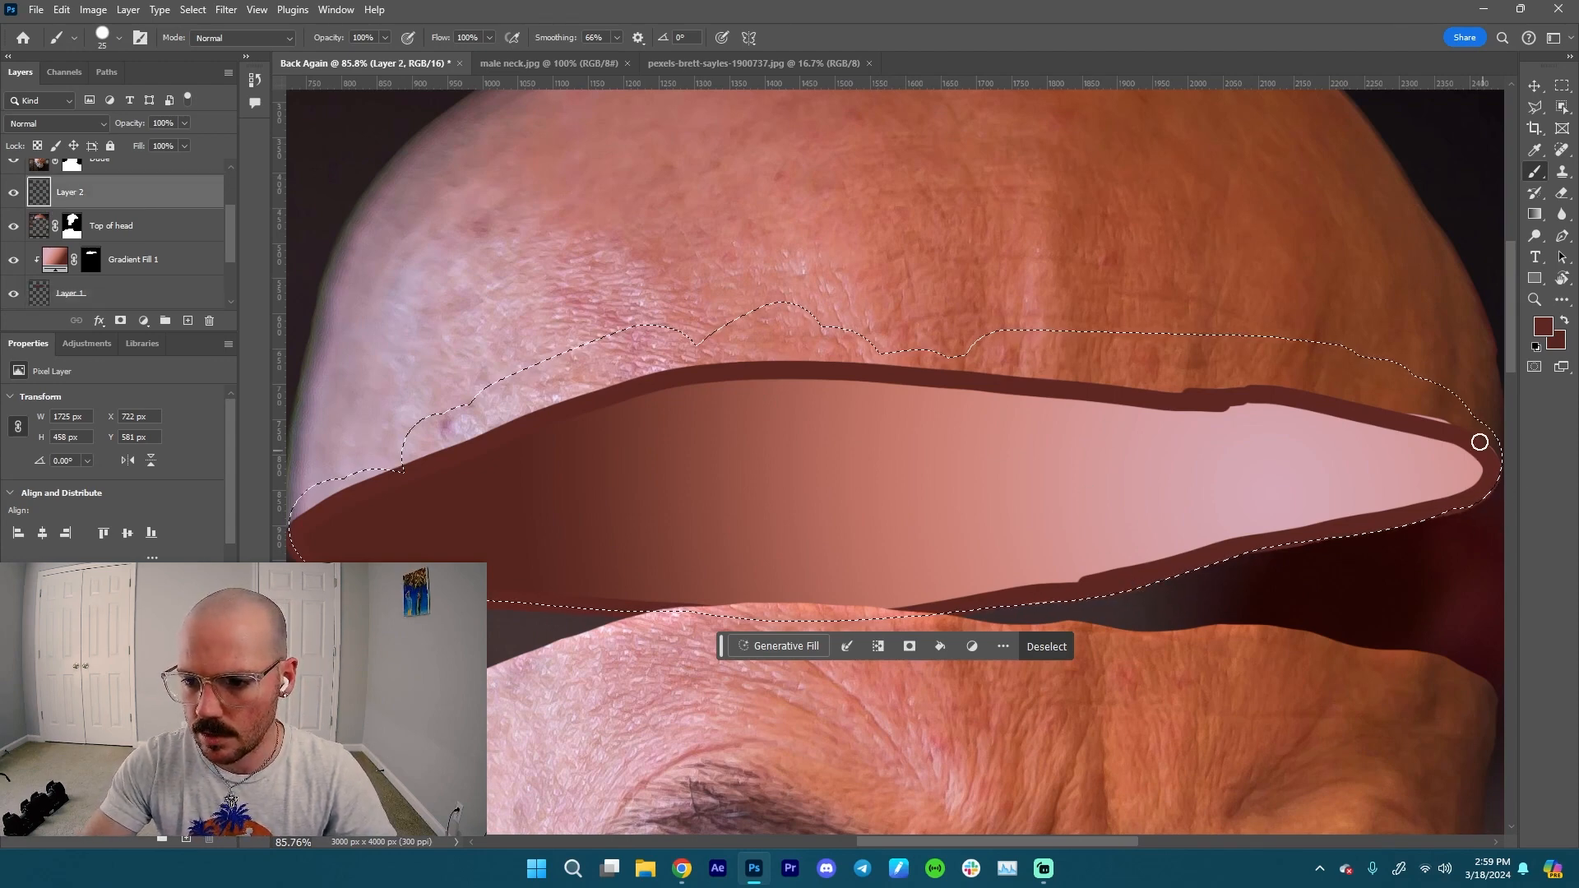
- Move Layer 2 below the Top of head layer and paint dark red along the rim inside the selection to fill its gaps
drag(1423, 413, 1487, 442)
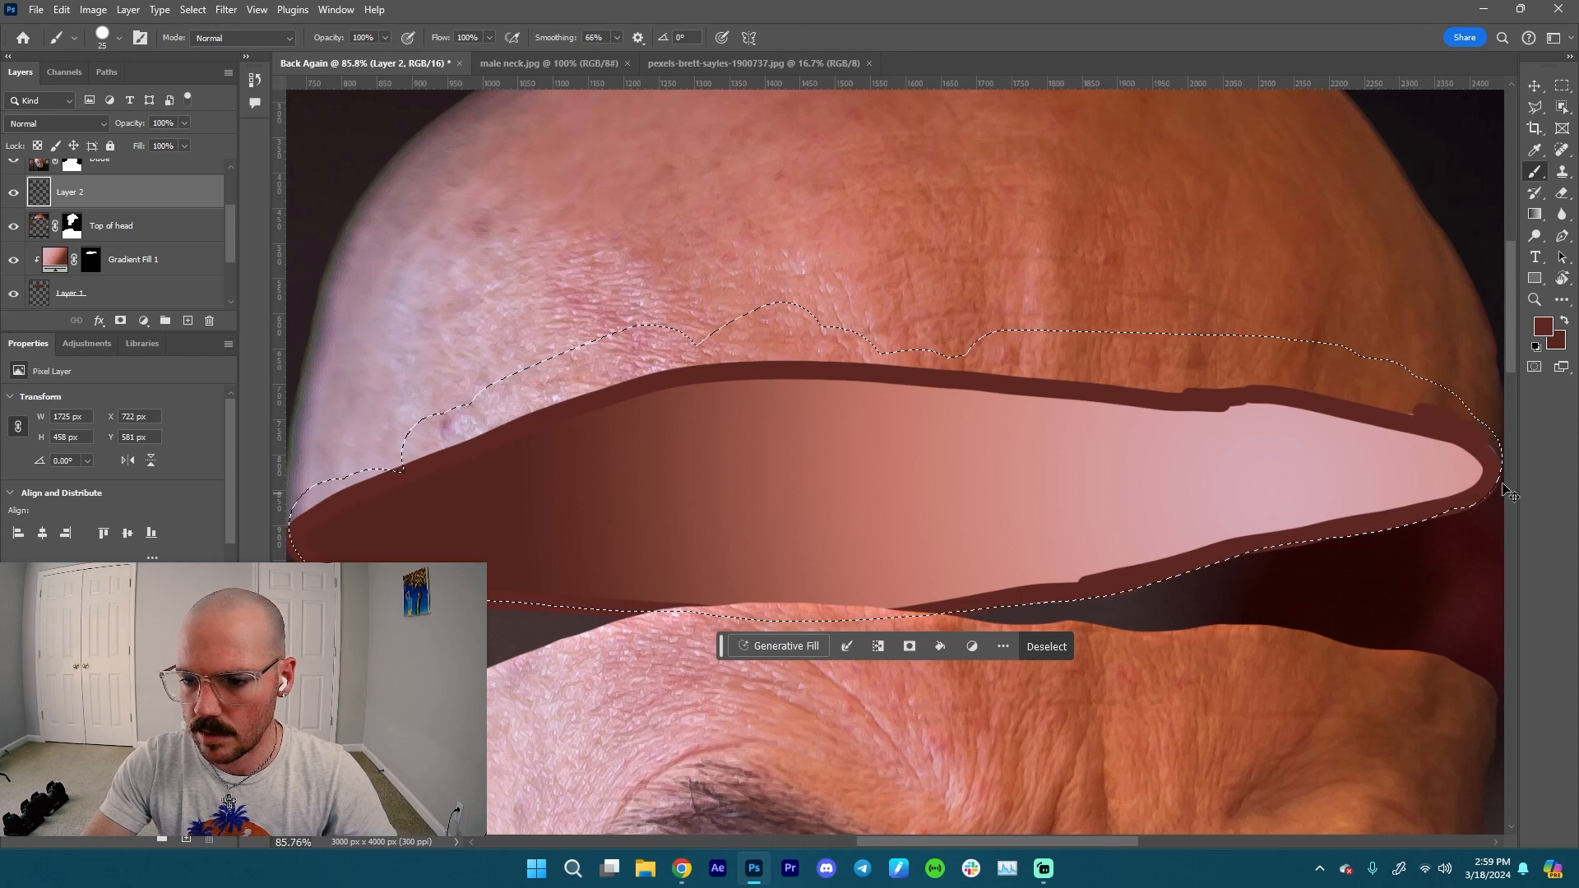
key(ctrl+z)
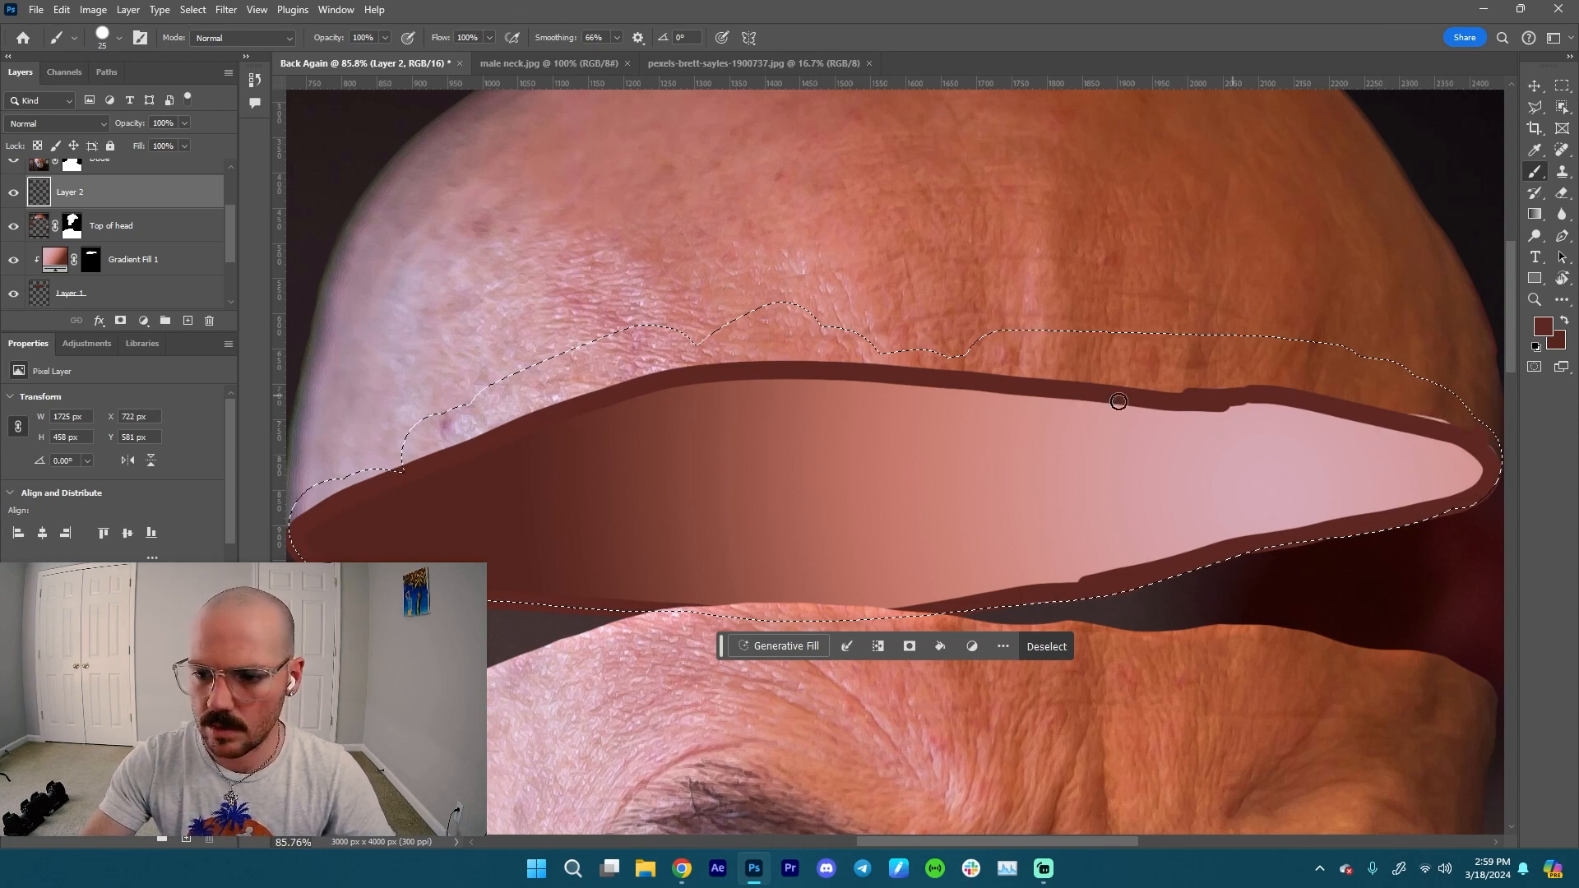
drag(163, 197, 156, 247)
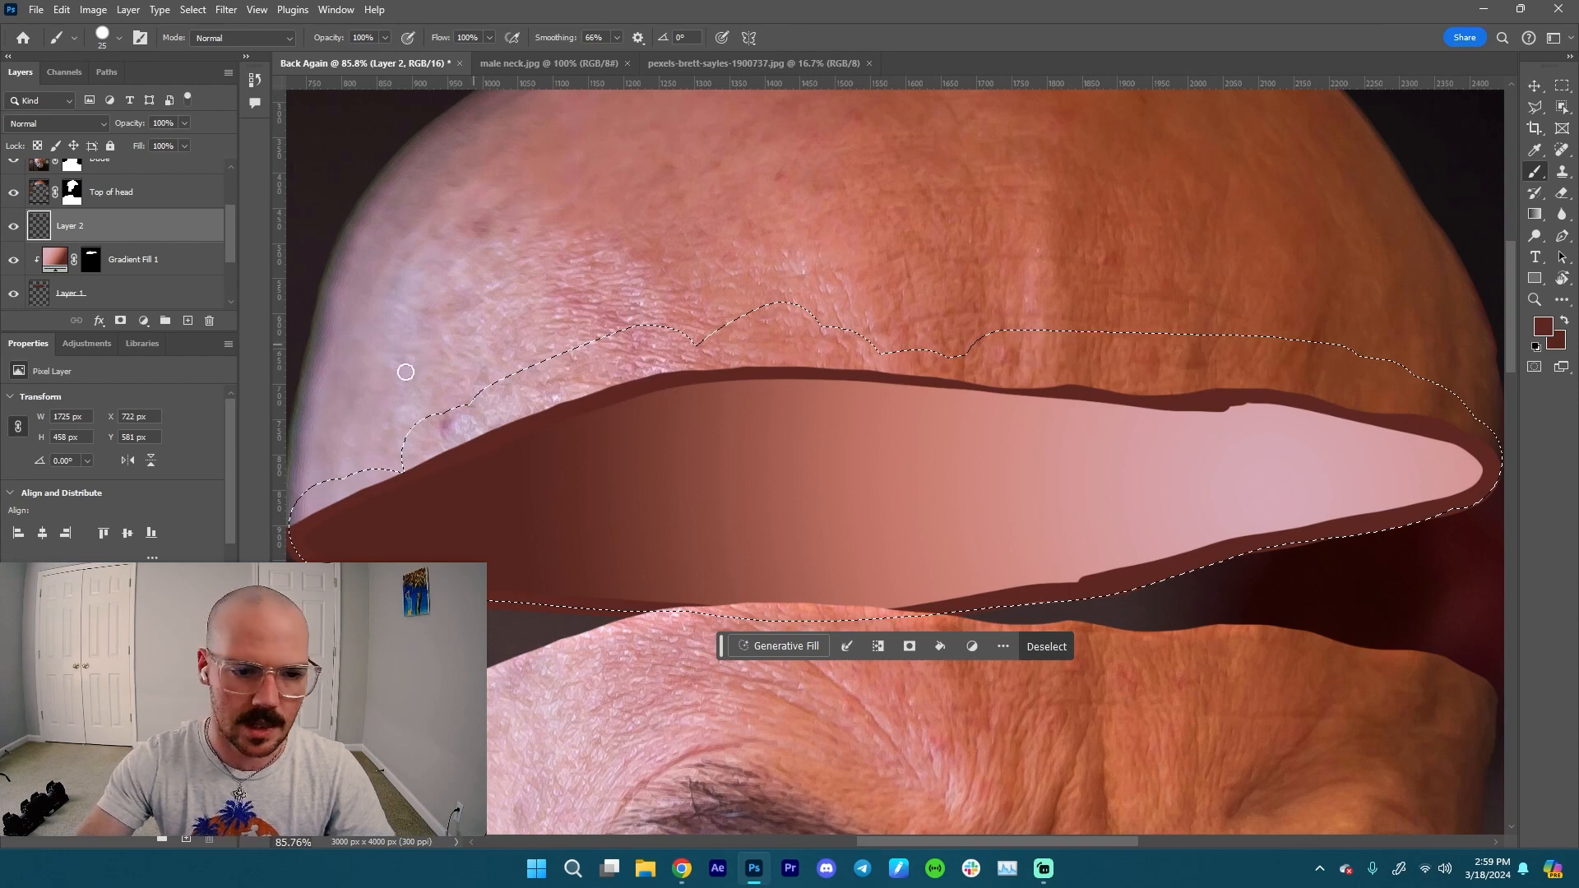
drag(445, 484, 567, 450)
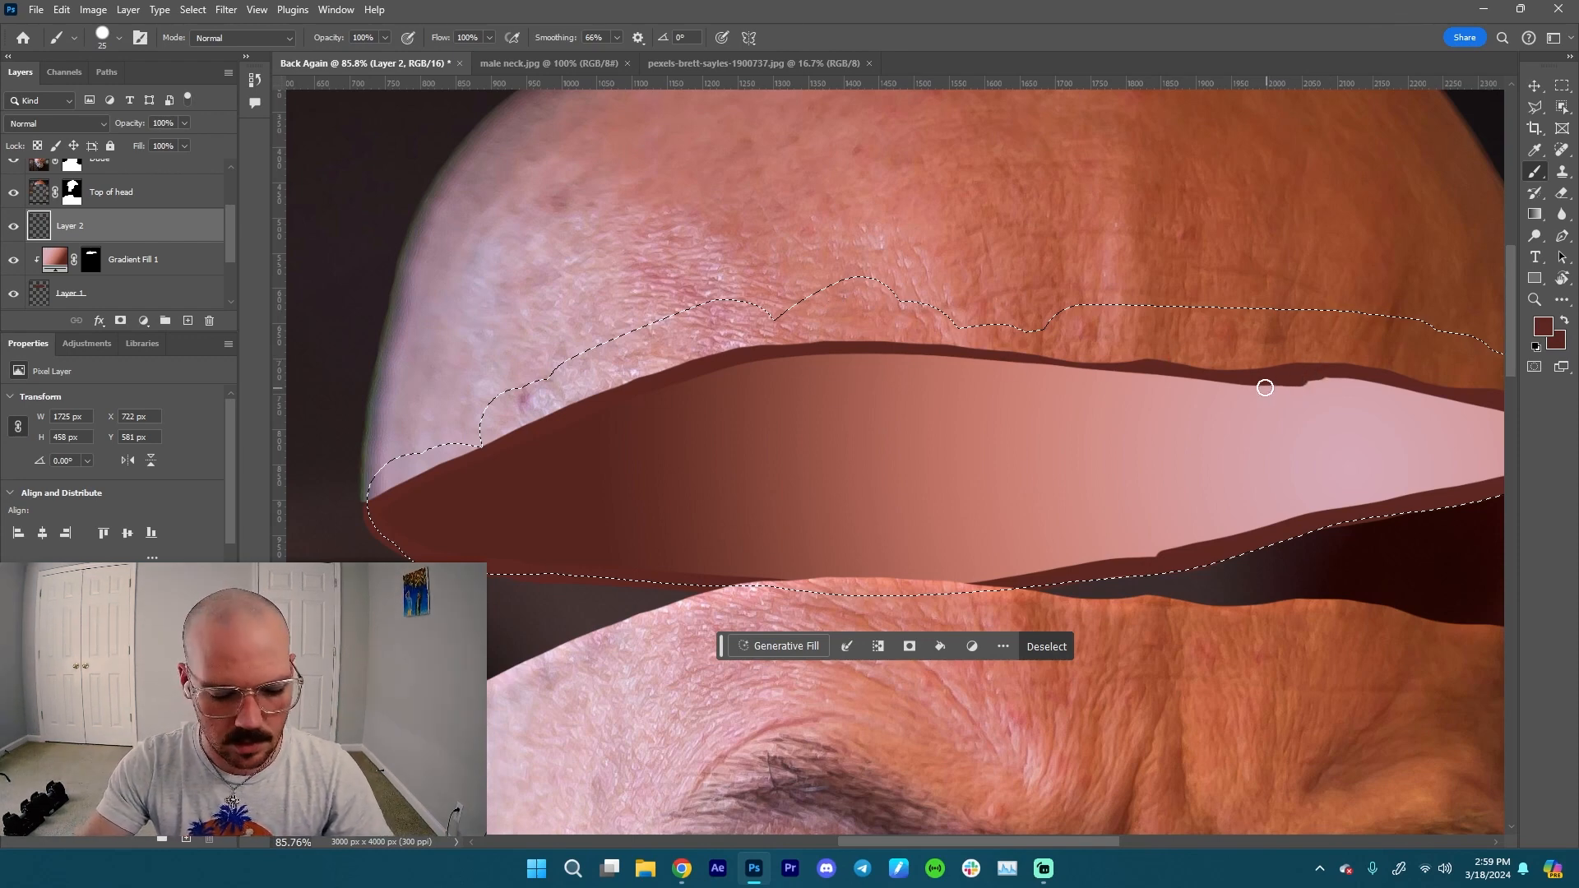
- Smooth the rim's uneven inner edge on Layer 2 with a 29 px hard round eraser, then clear the selection
key(e)
right_click(1183, 405)
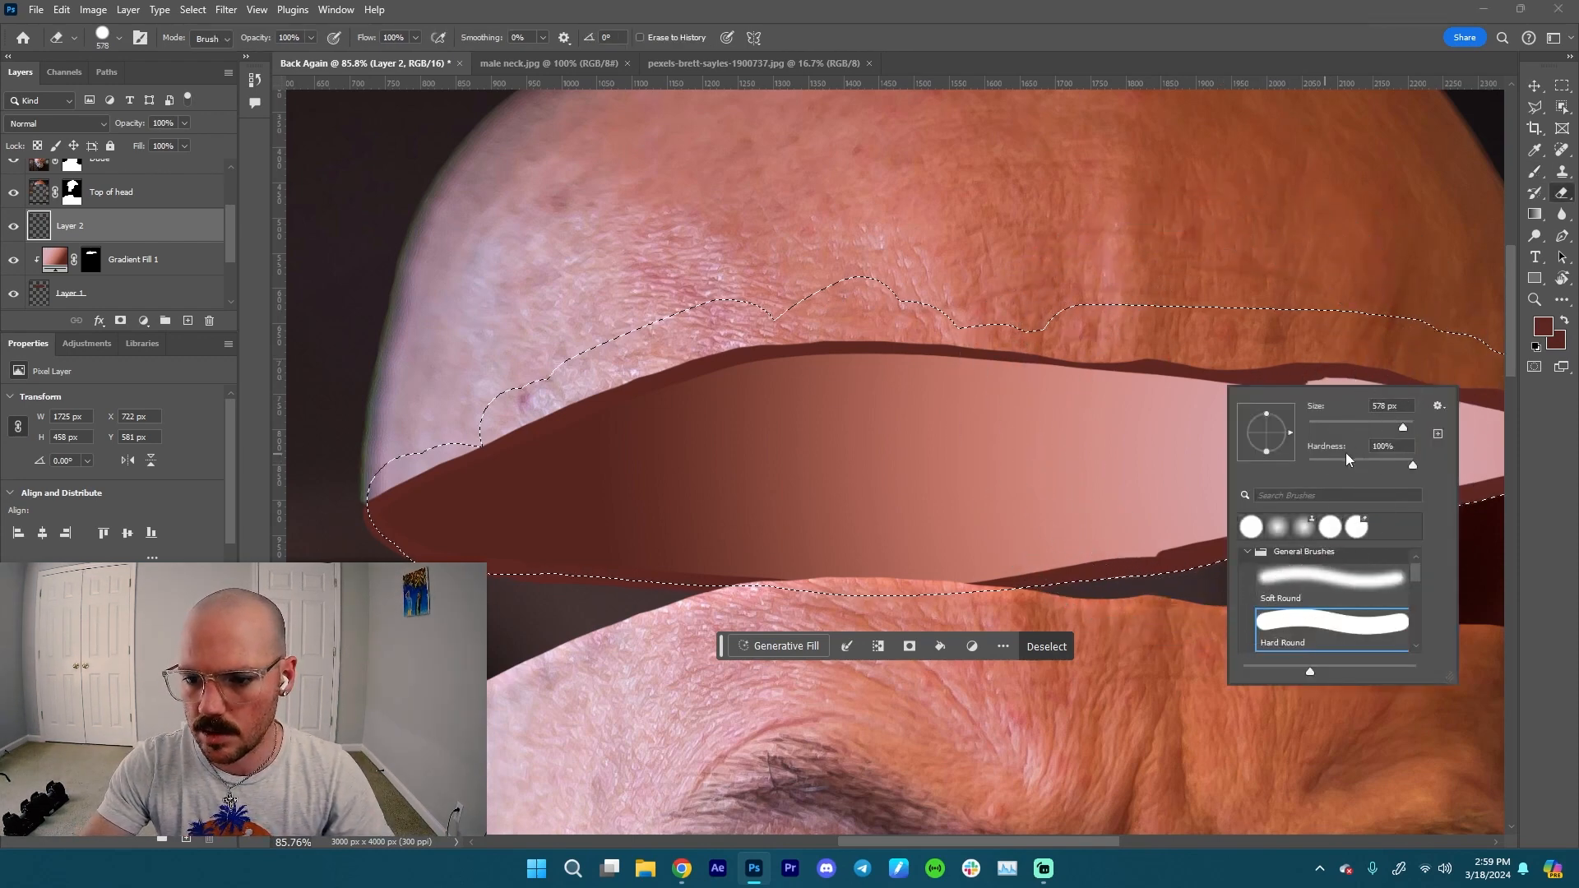
drag(1340, 426, 1323, 427)
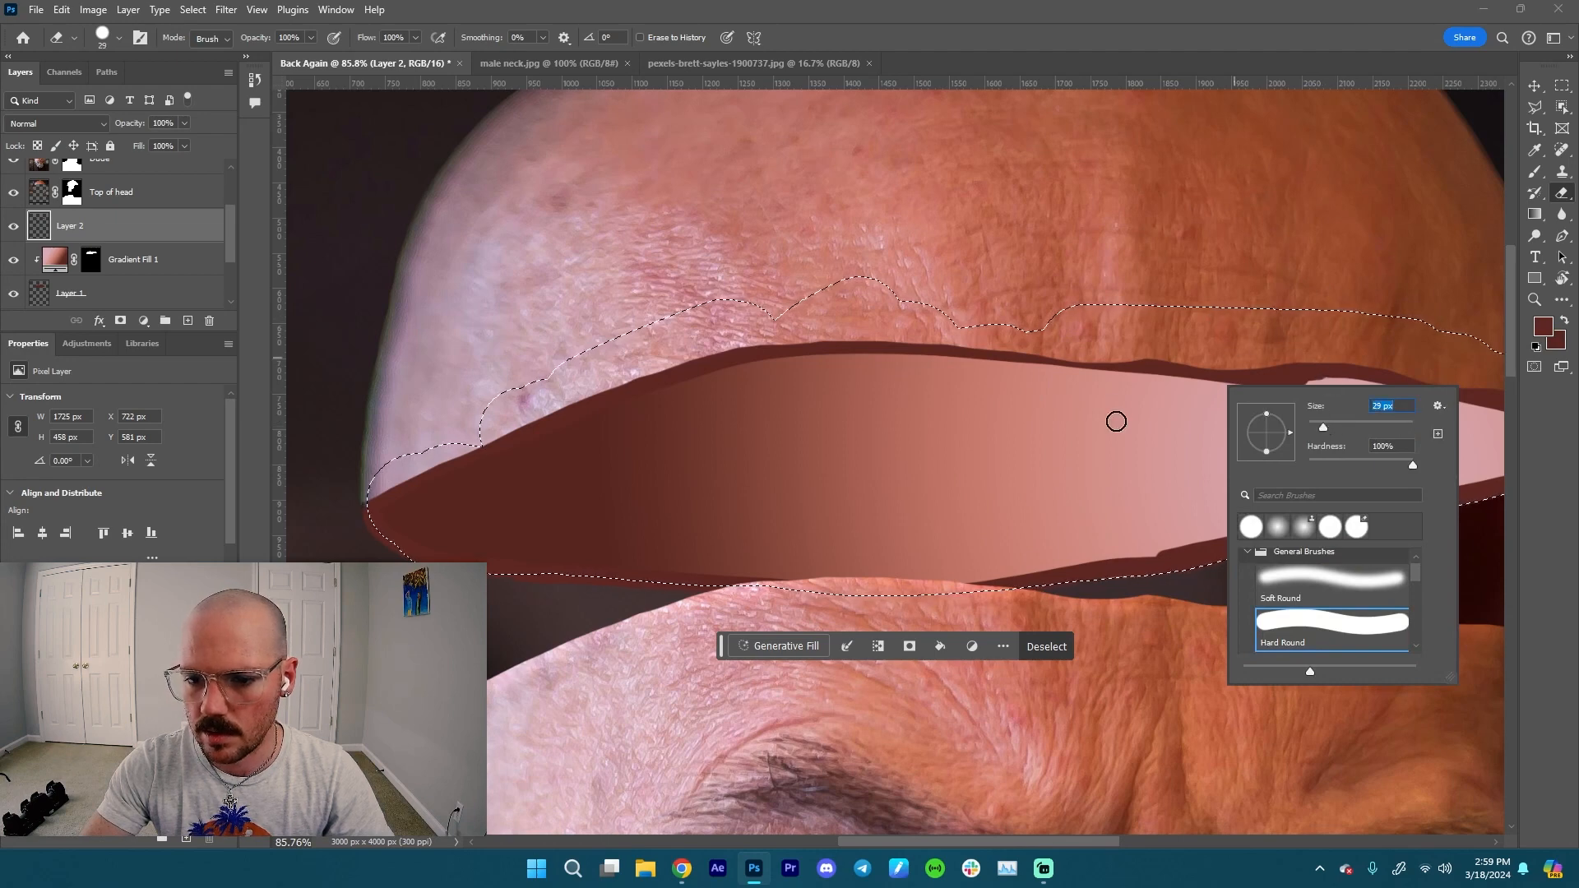
drag(1114, 420, 768, 412)
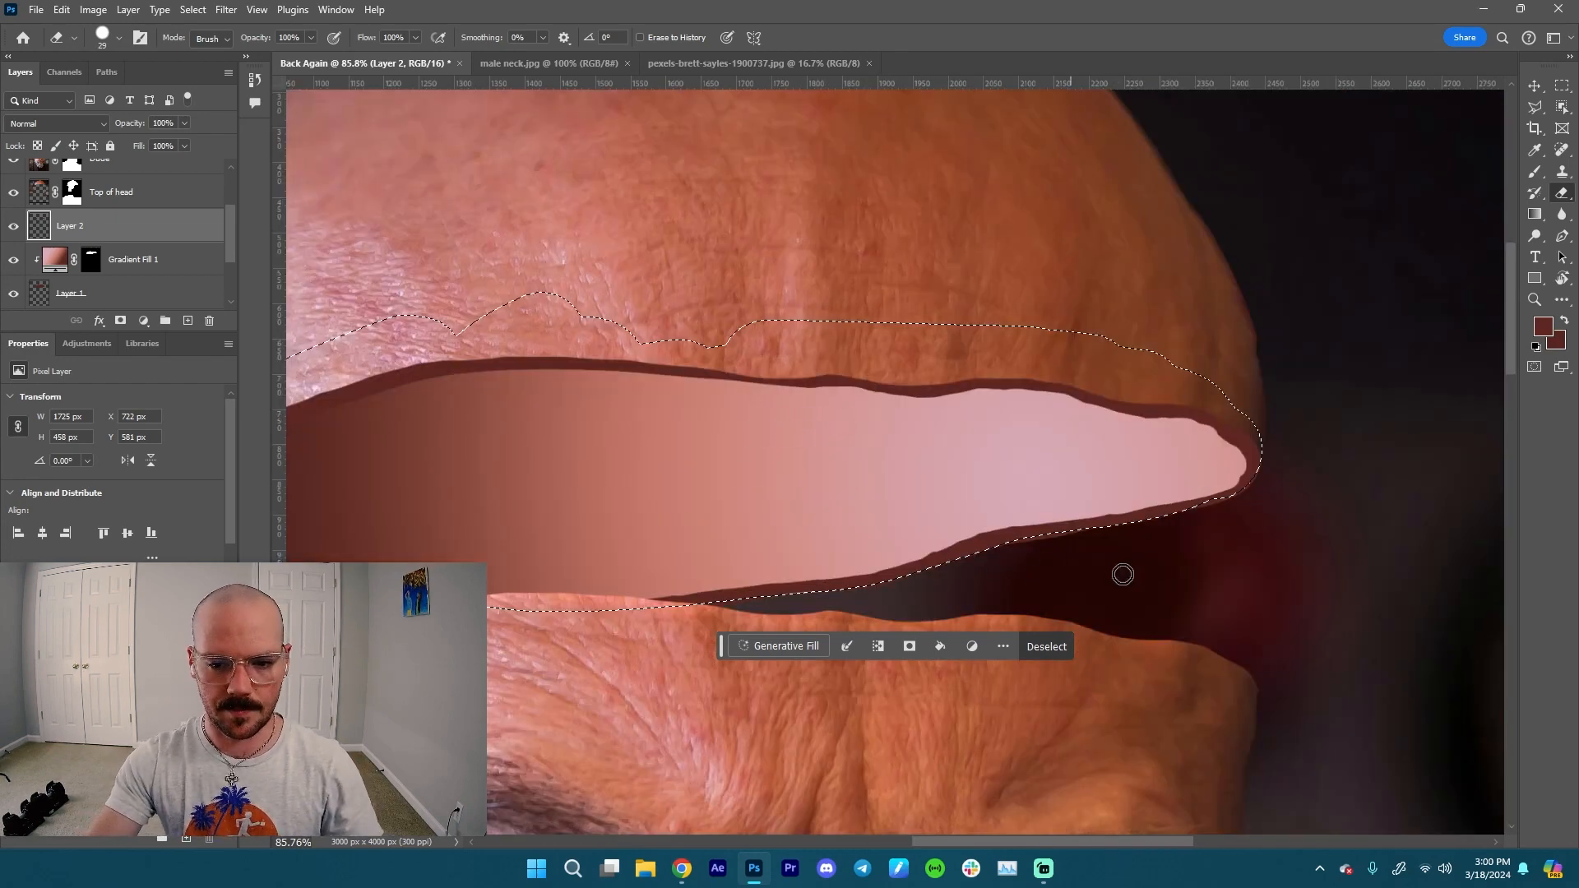
key(ctrl+d)
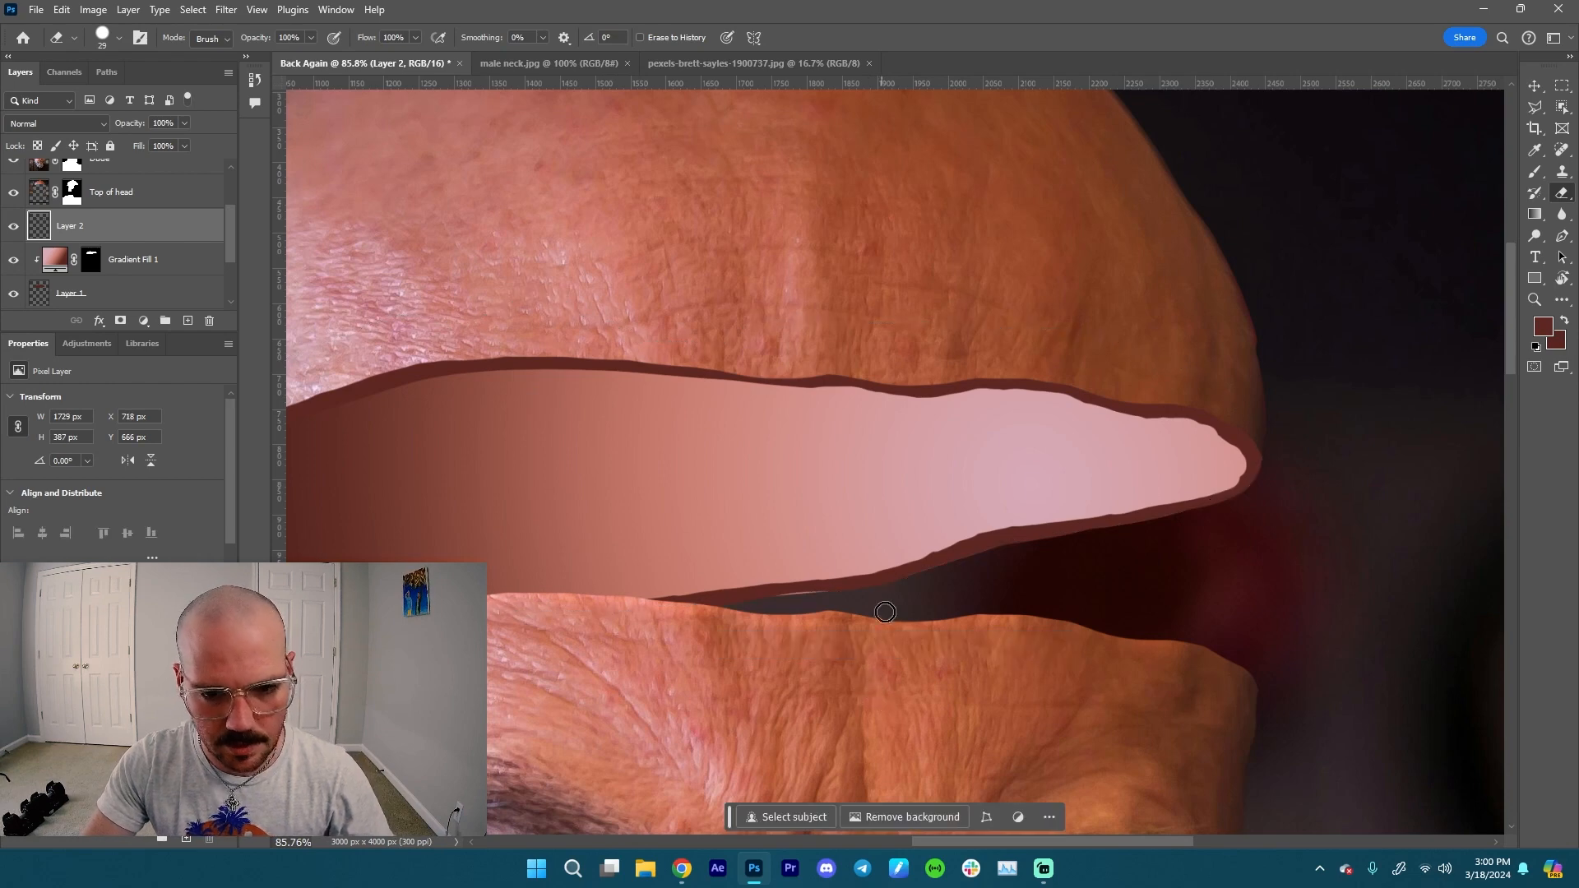
- Group the Top of head, Layer 2, Gradient Fill 1 and Layer 1 layers
key(ctrl+minus)
key(ctrl+minus)
key(ctrl+minus)
key(ctrl+minus)
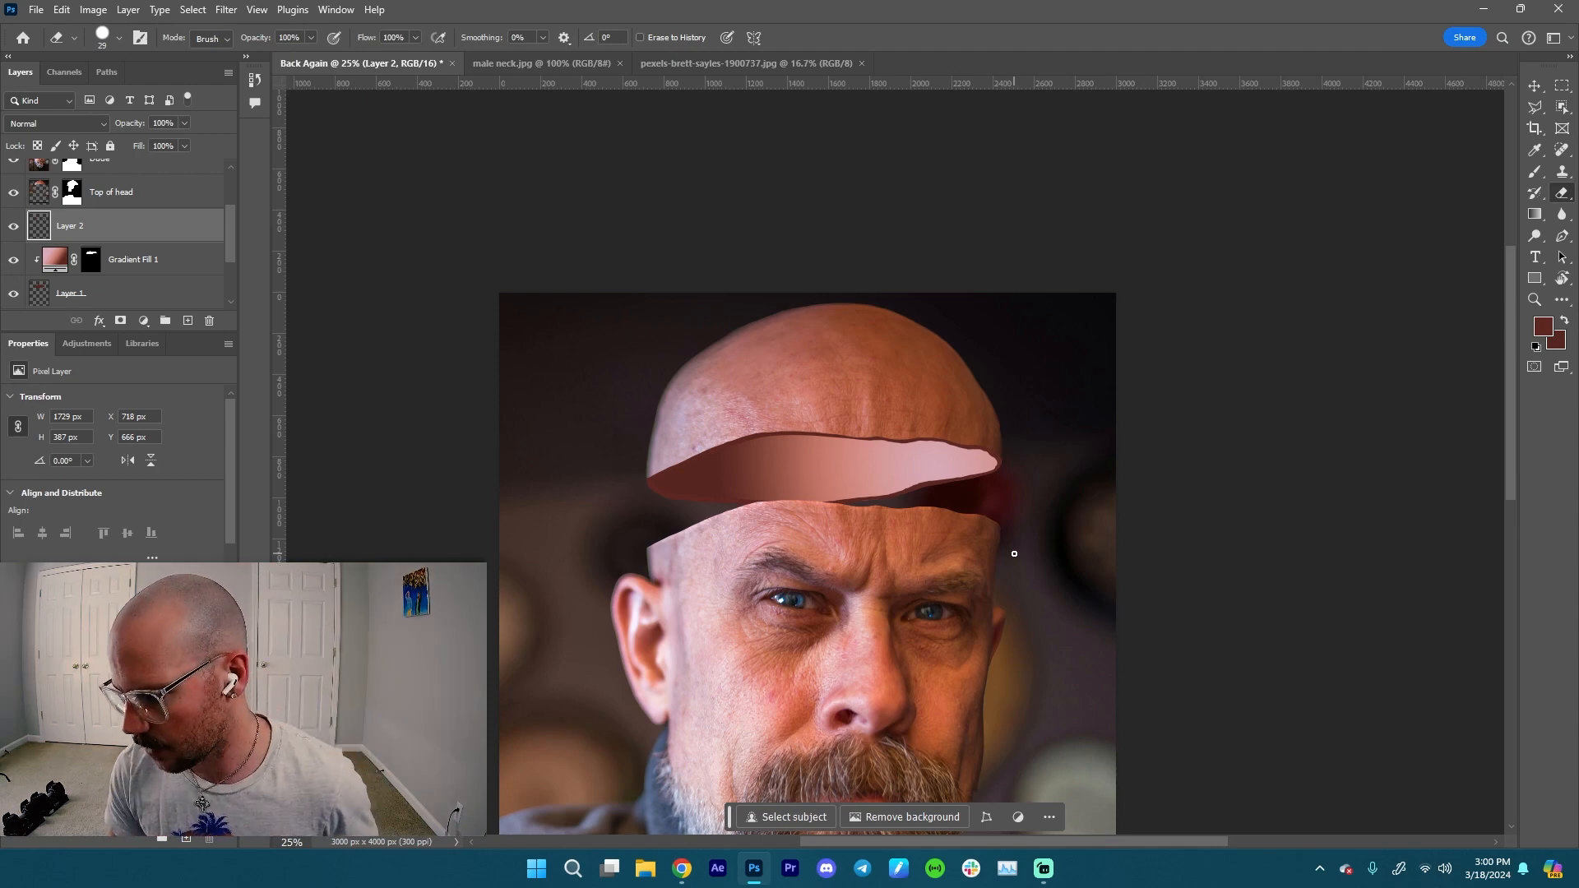
key(v)
click(194, 203)
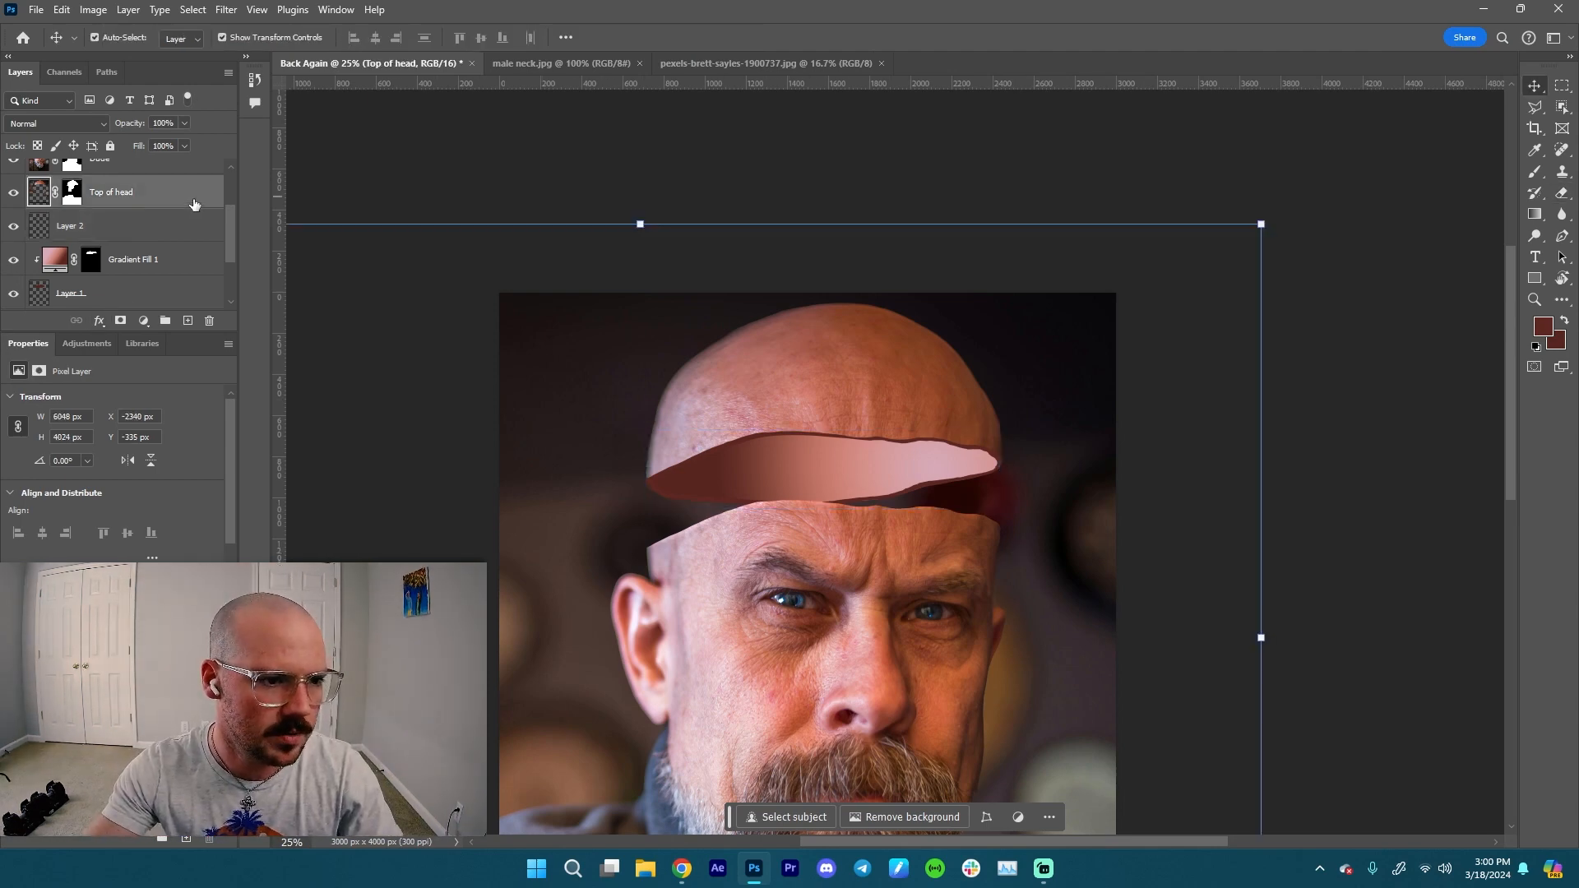
scroll(229, 230, up, 3)
click(177, 195)
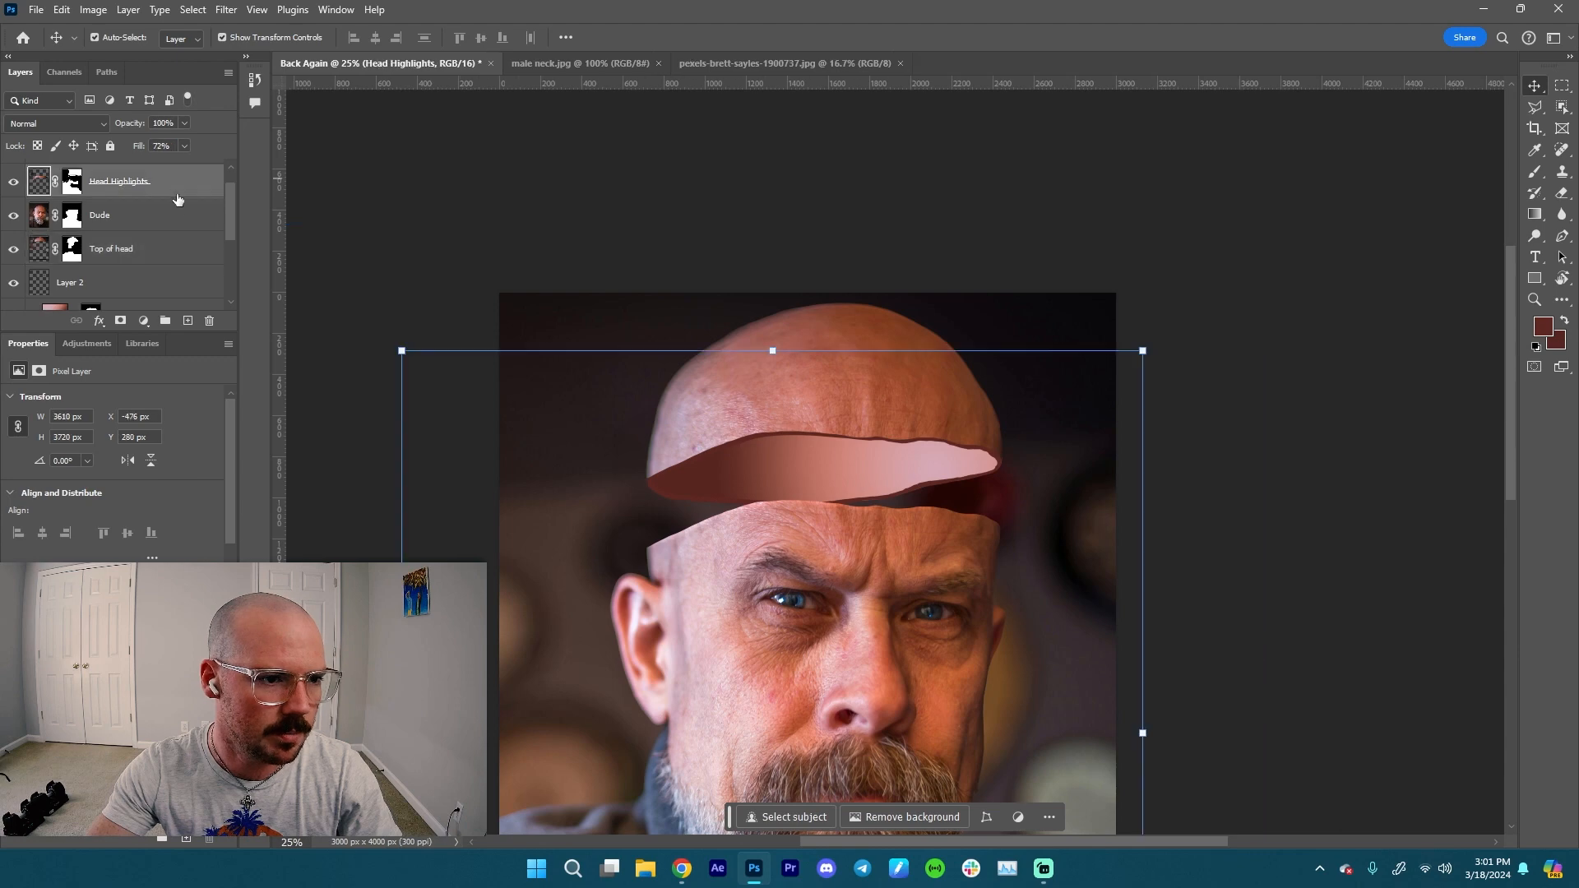
scroll(230, 221, down, 1)
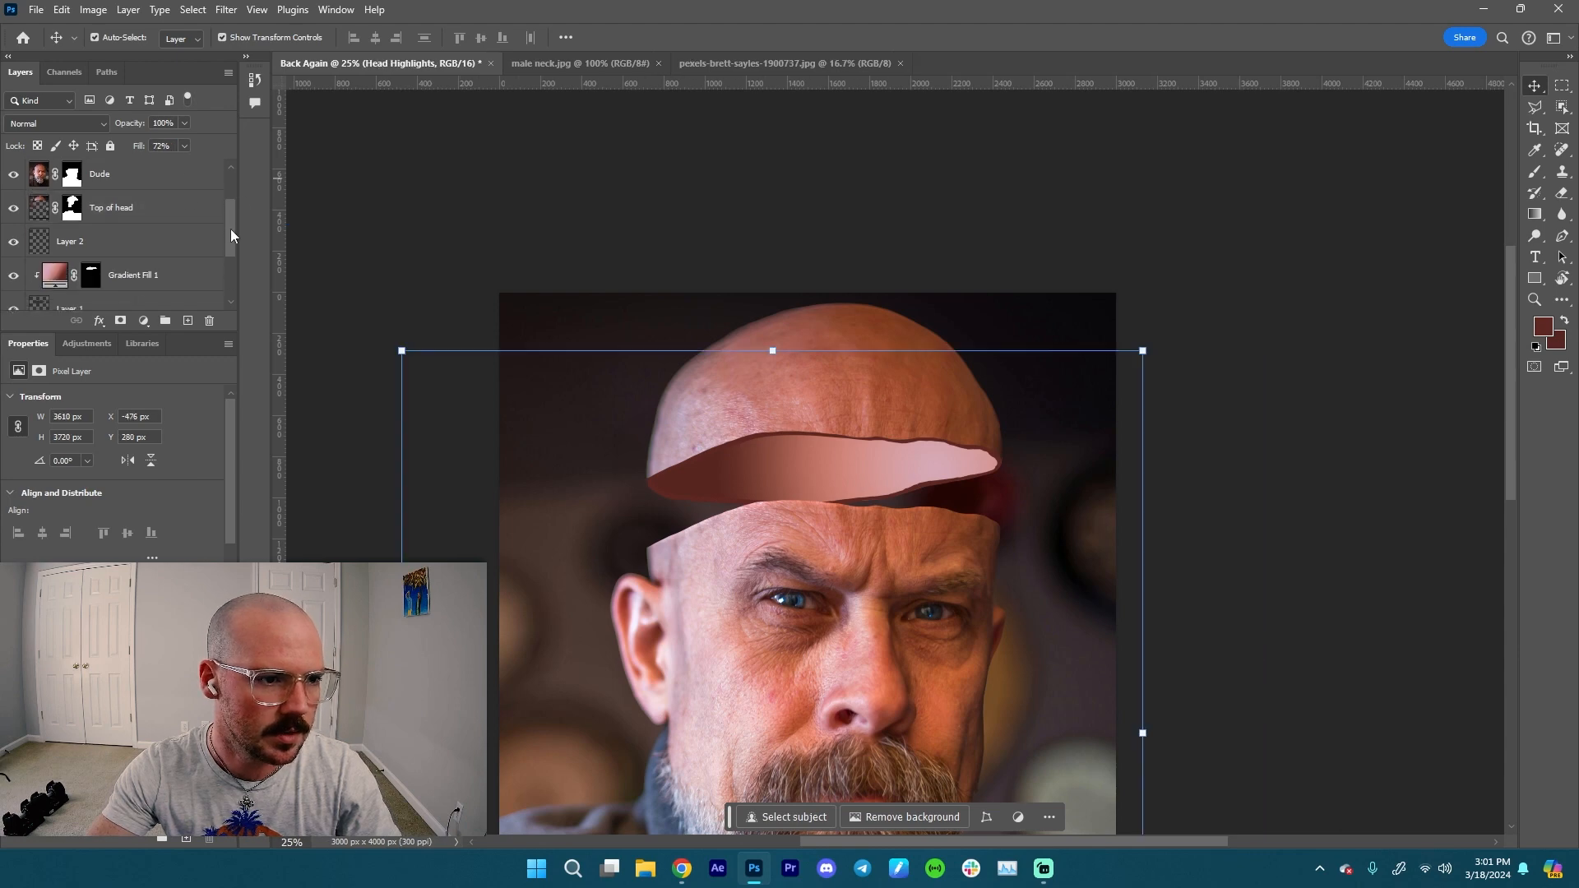
mouse_move(228, 220)
mouse_down()
mouse_move(227, 189)
mouse_move(228, 225)
mouse_up()
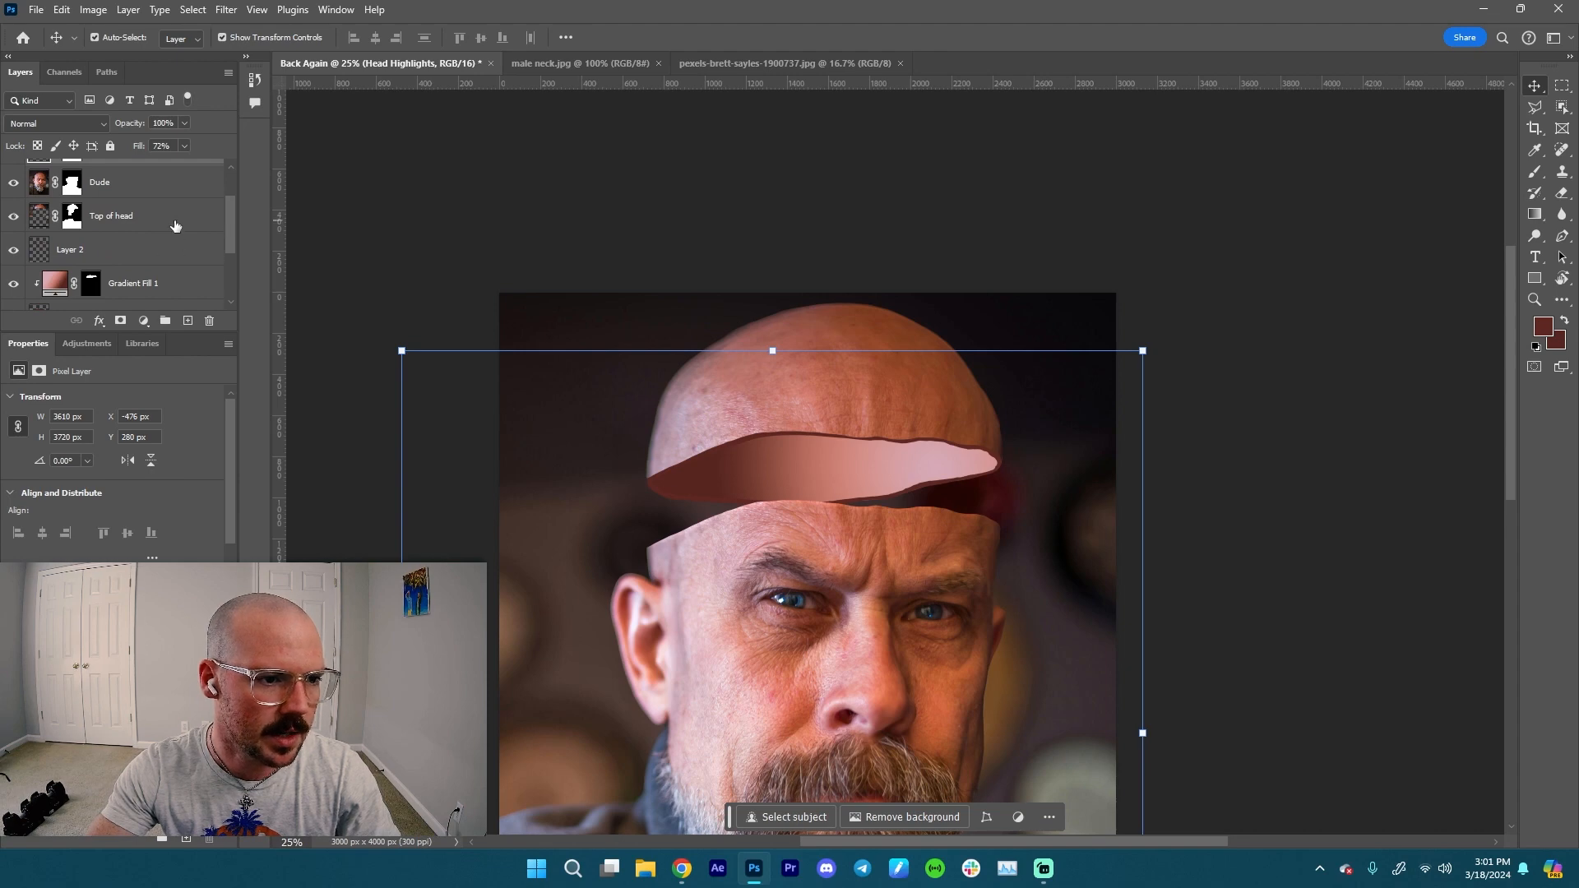
click(174, 226)
drag(228, 231, 223, 271)
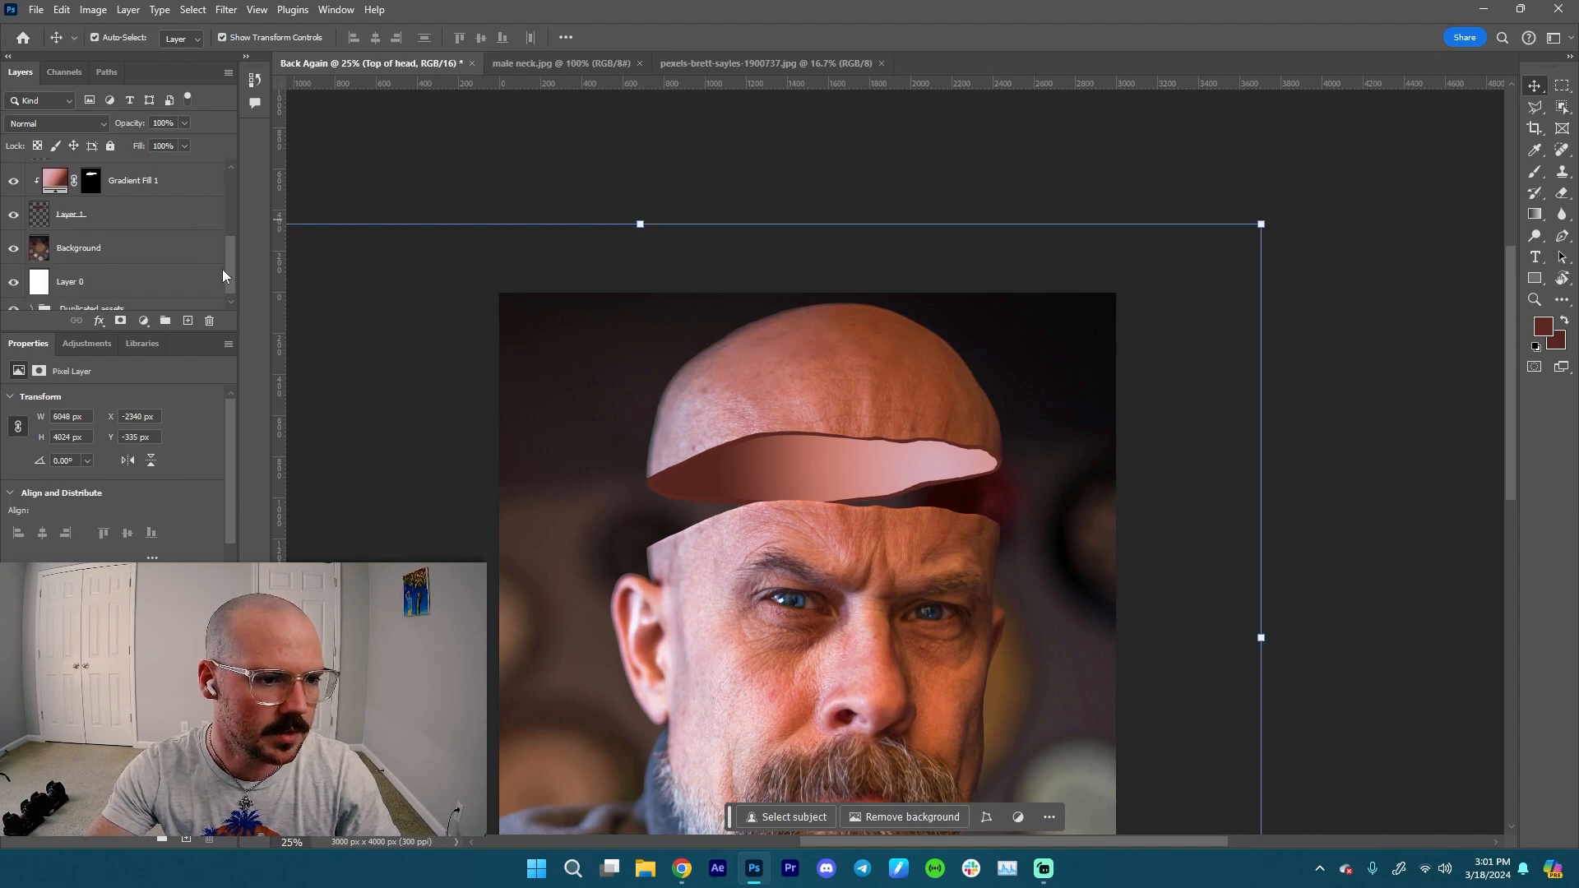
shift+click(175, 223)
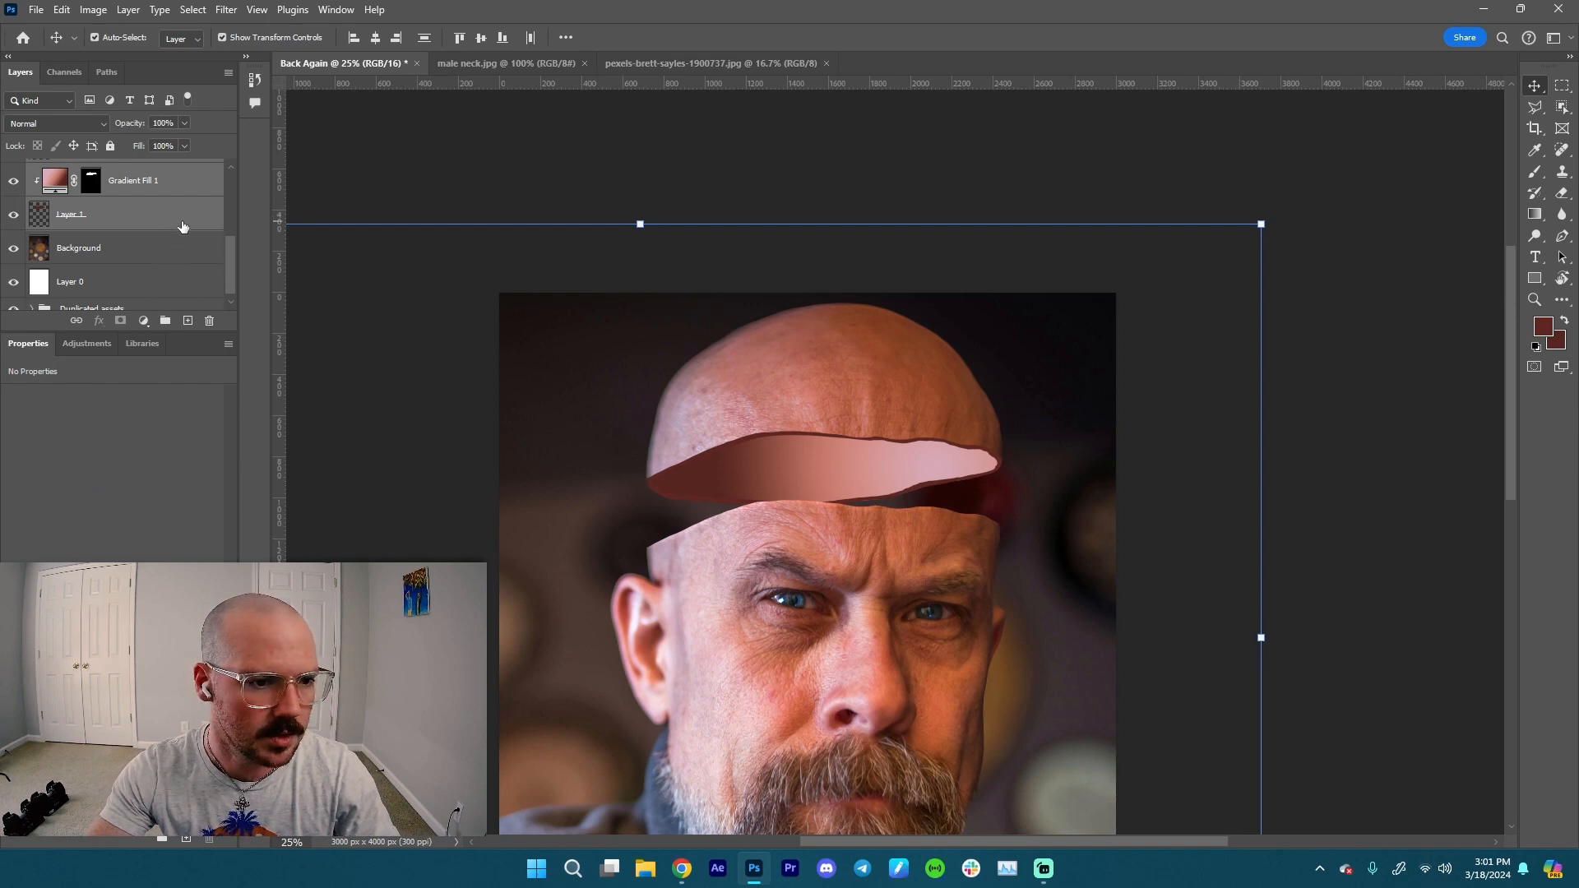
click(165, 319)
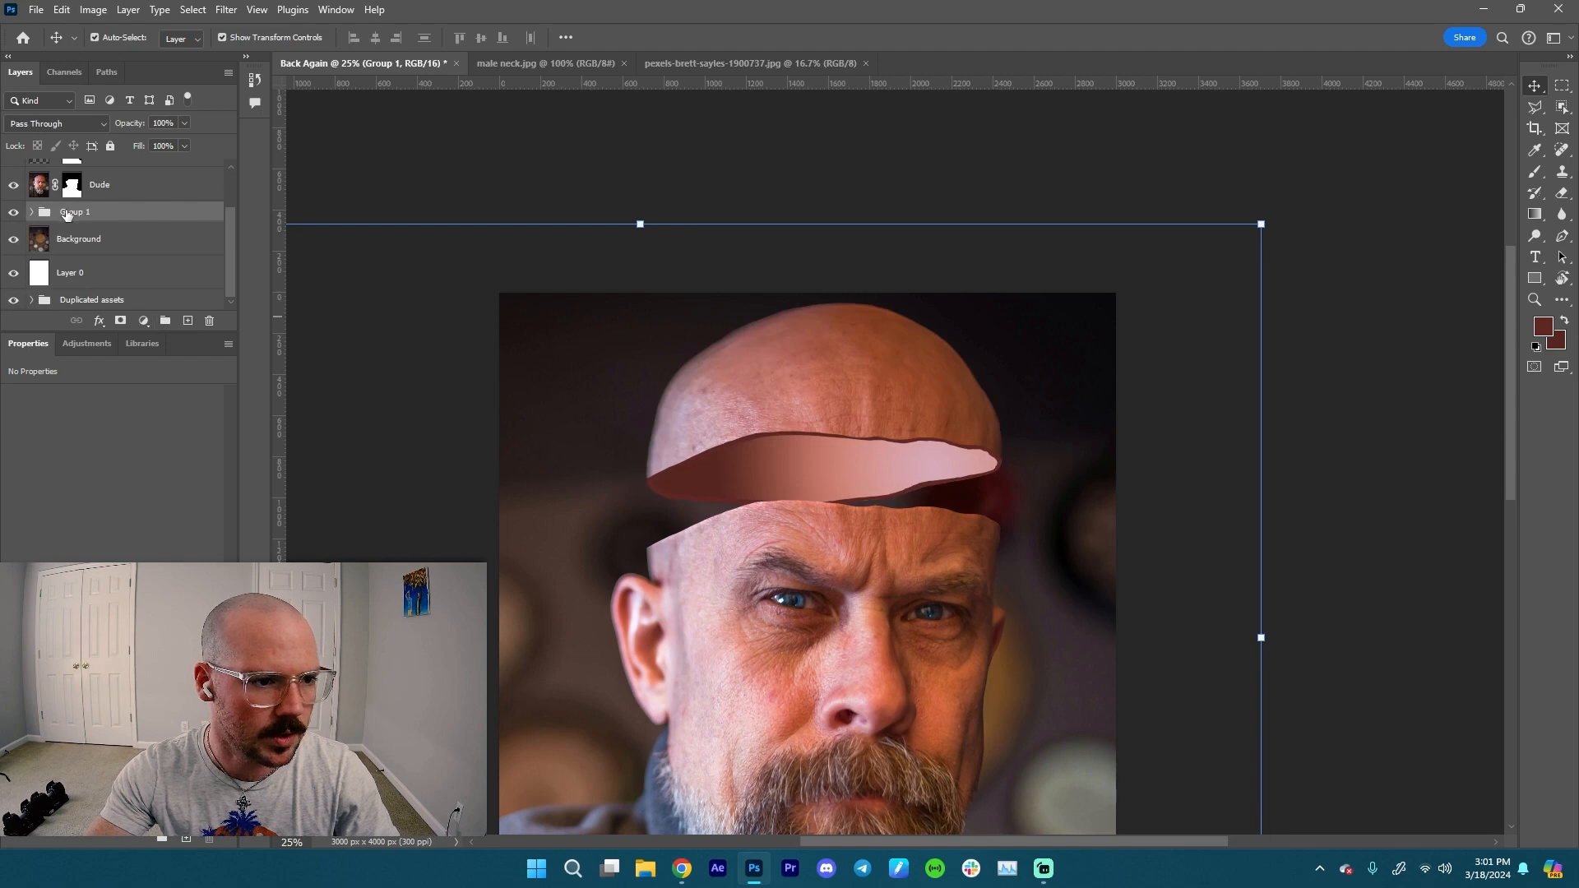
- Rename the new group as Top of Head
double_click(74, 211)
text(Top o)
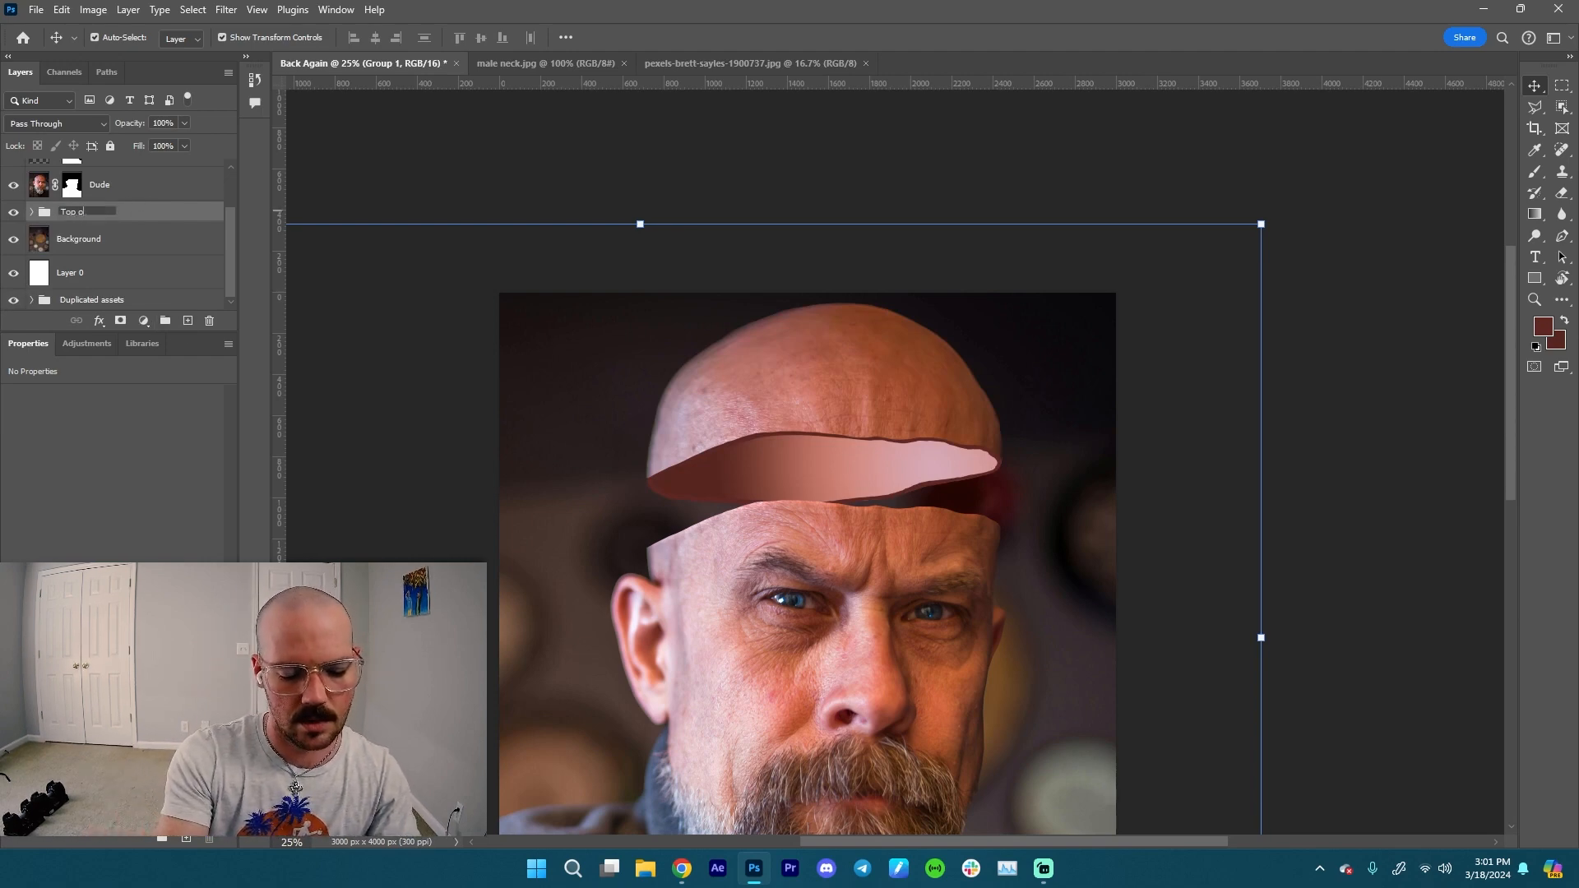
text(f Head)
key(Return)
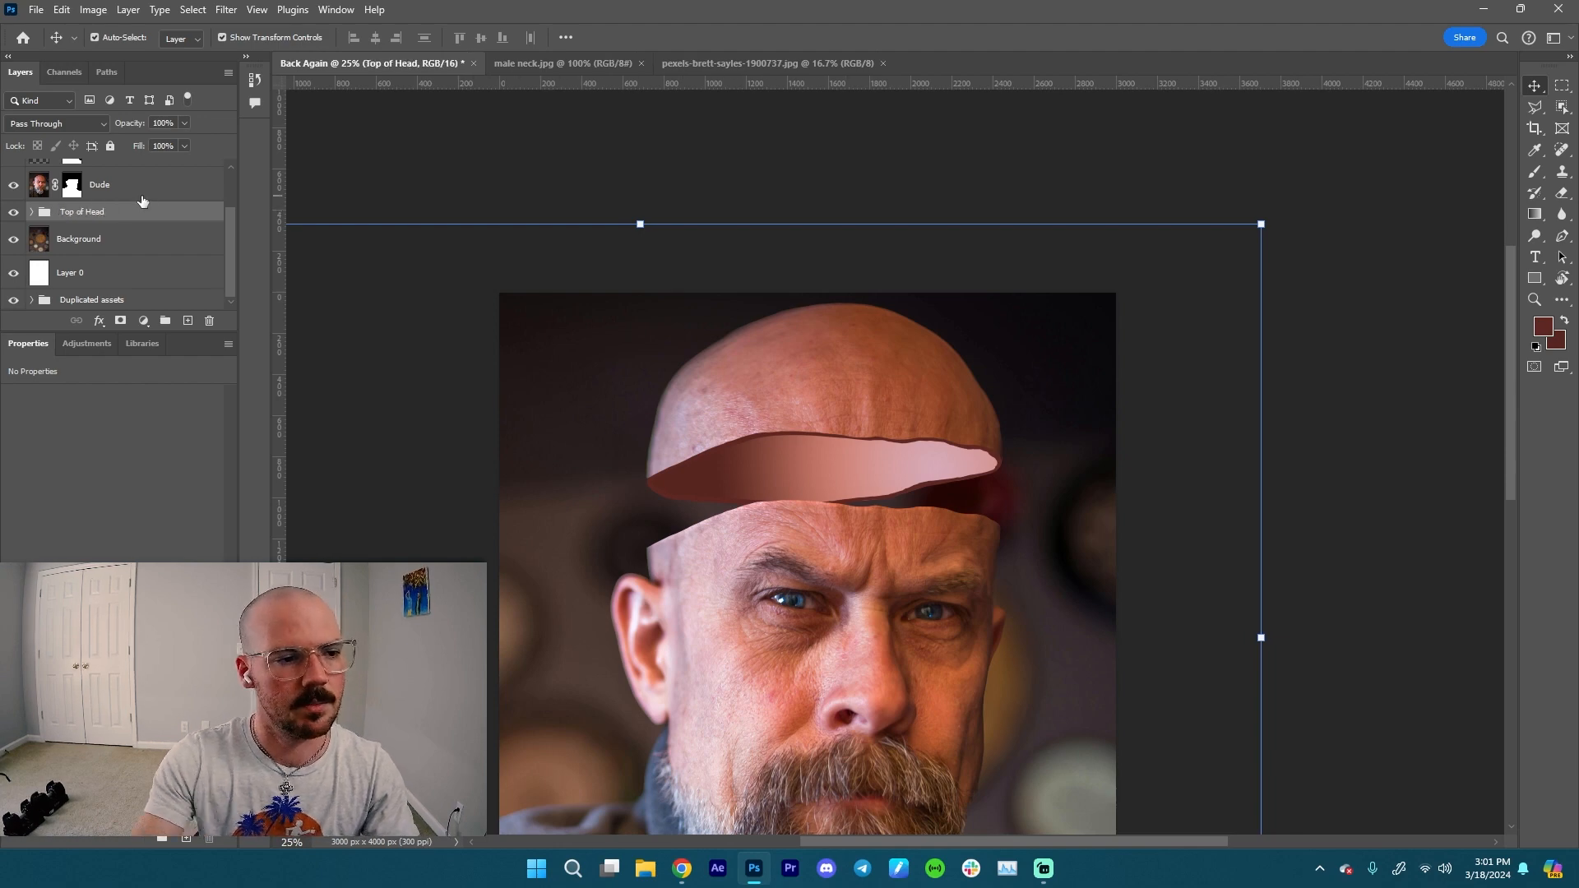
- Group the Dude, Head Highlights and Brightness/Contrast 1 layers and name the group Bottom of Head
click(144, 193)
scroll(164, 190, up, 2)
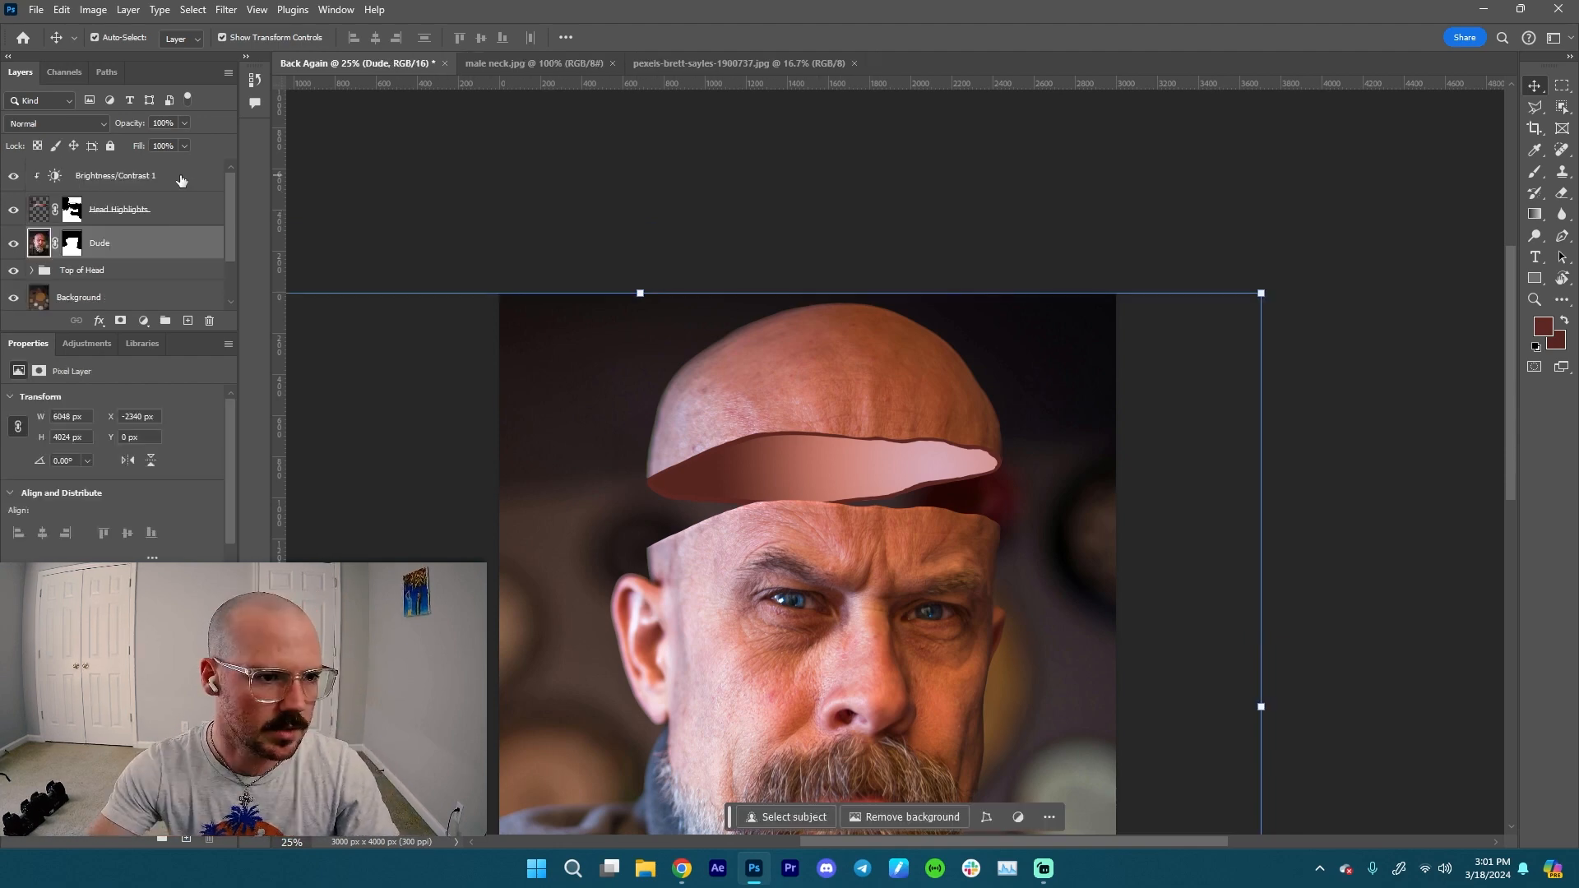
shift+click(175, 181)
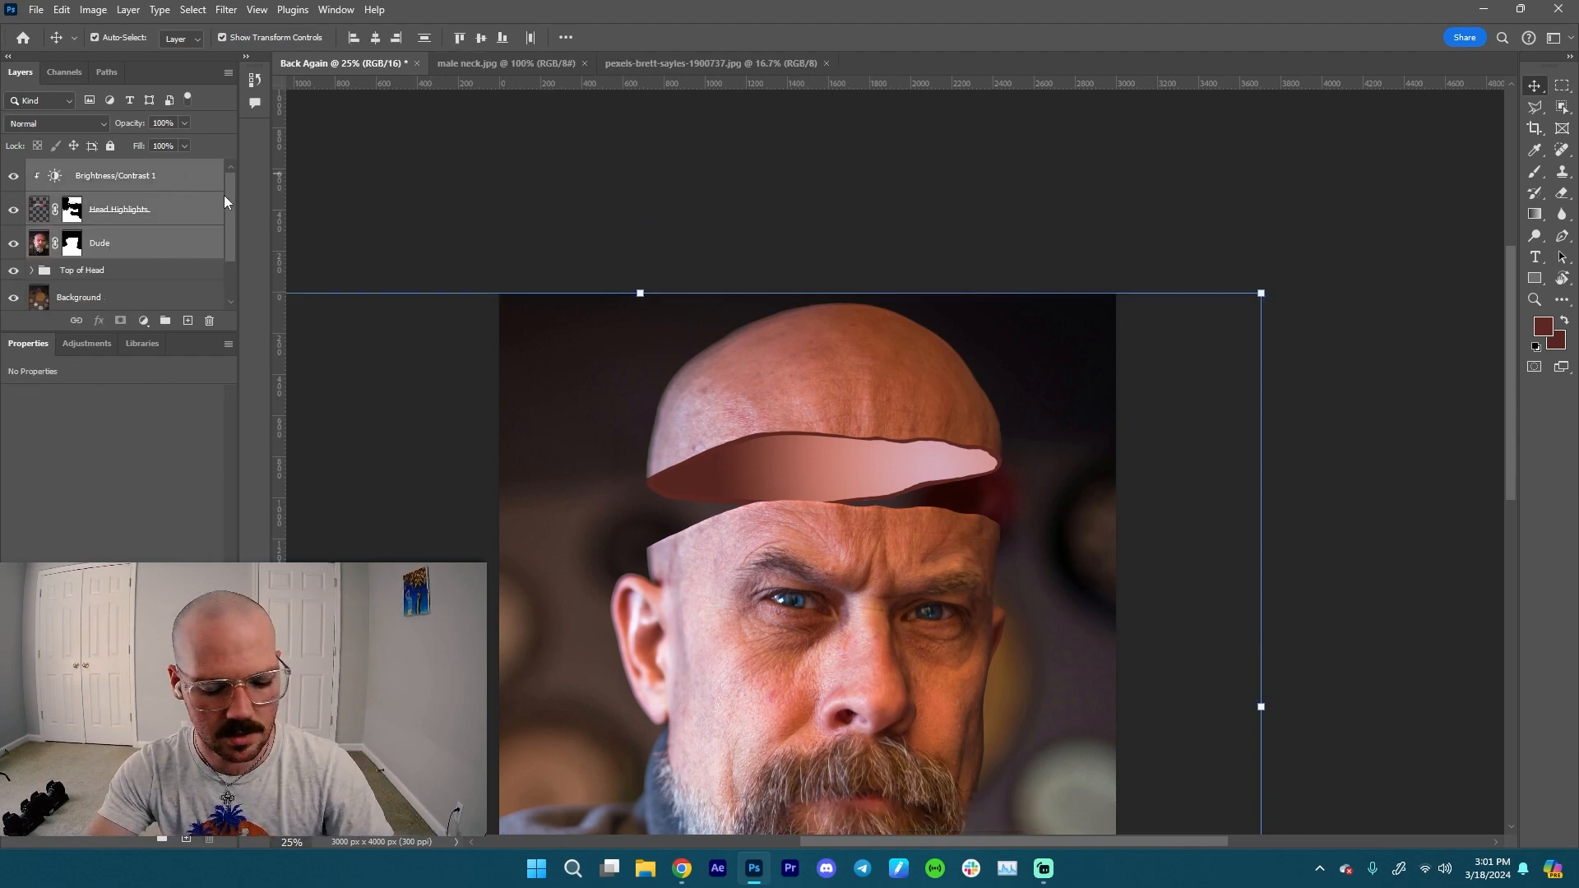
click(165, 320)
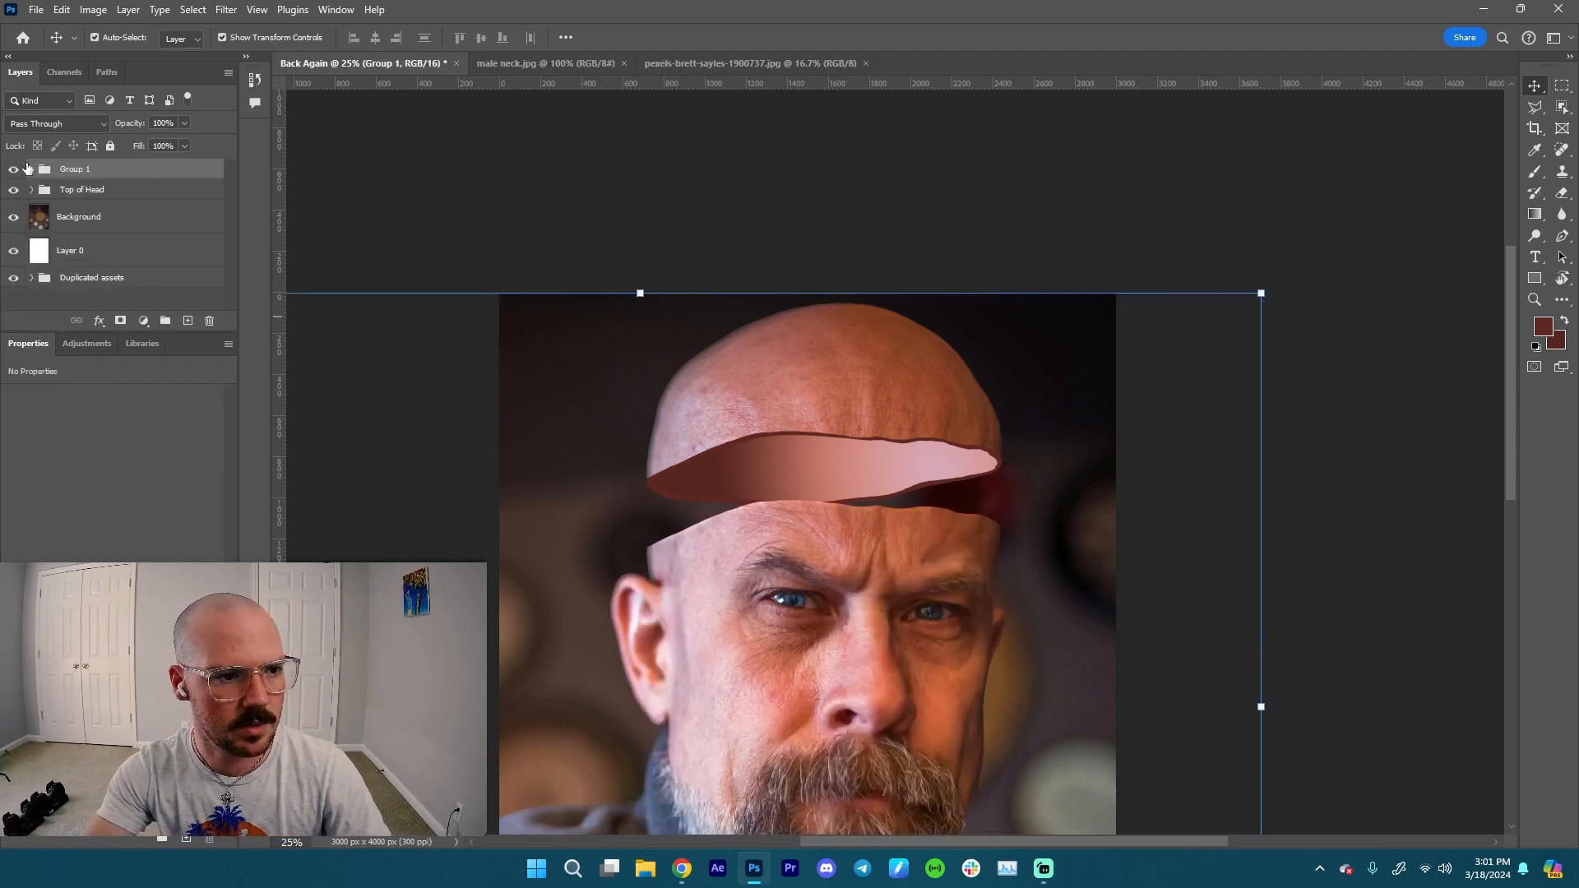
double_click(80, 168)
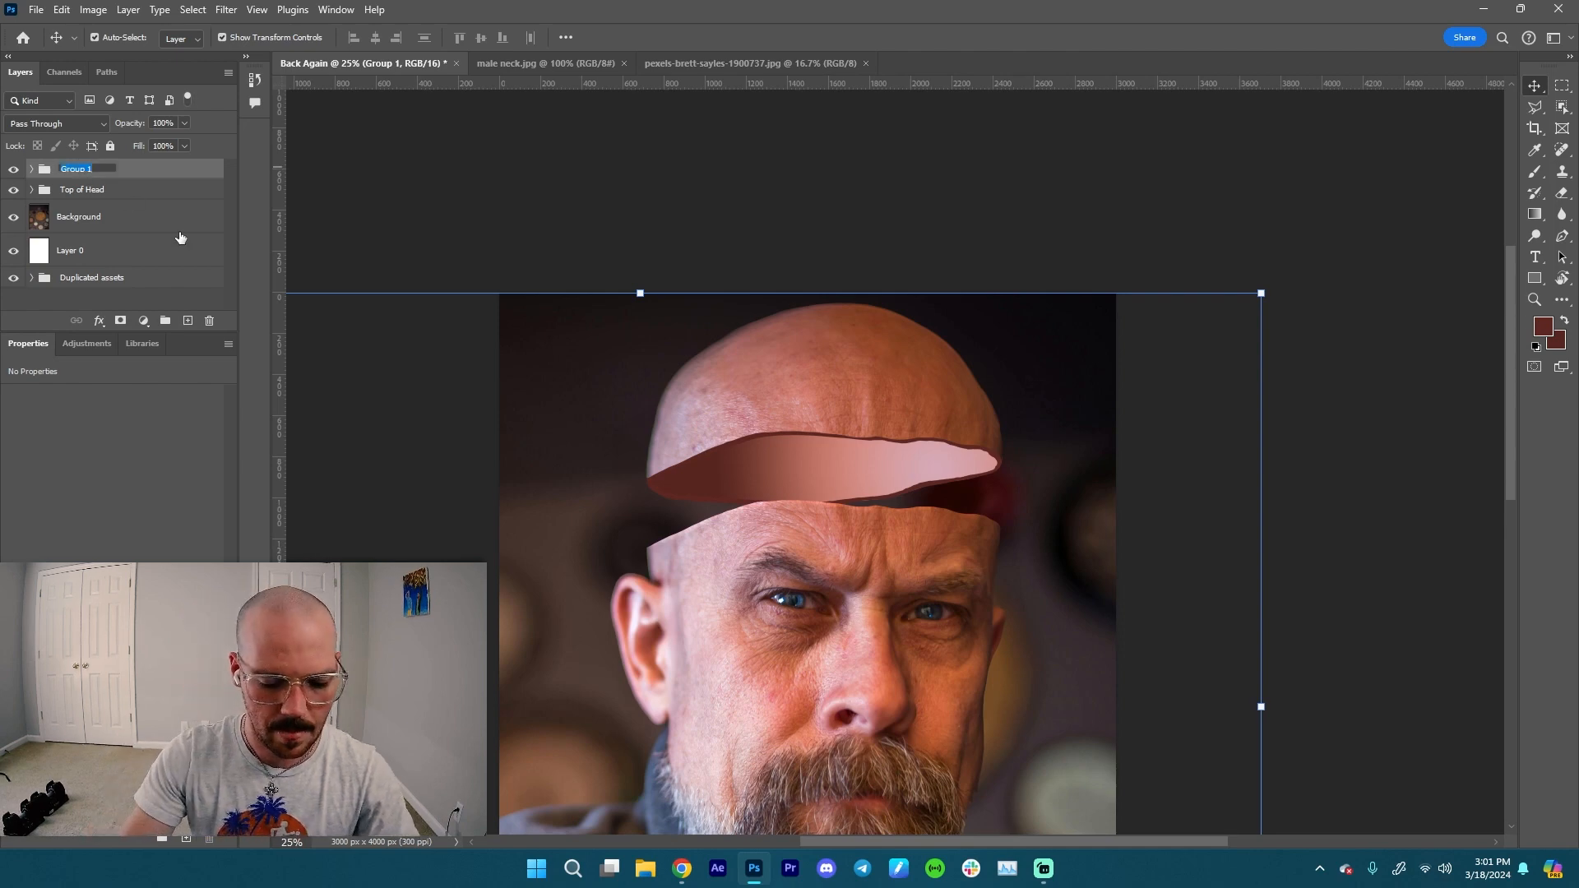
text(Bottom of Head)
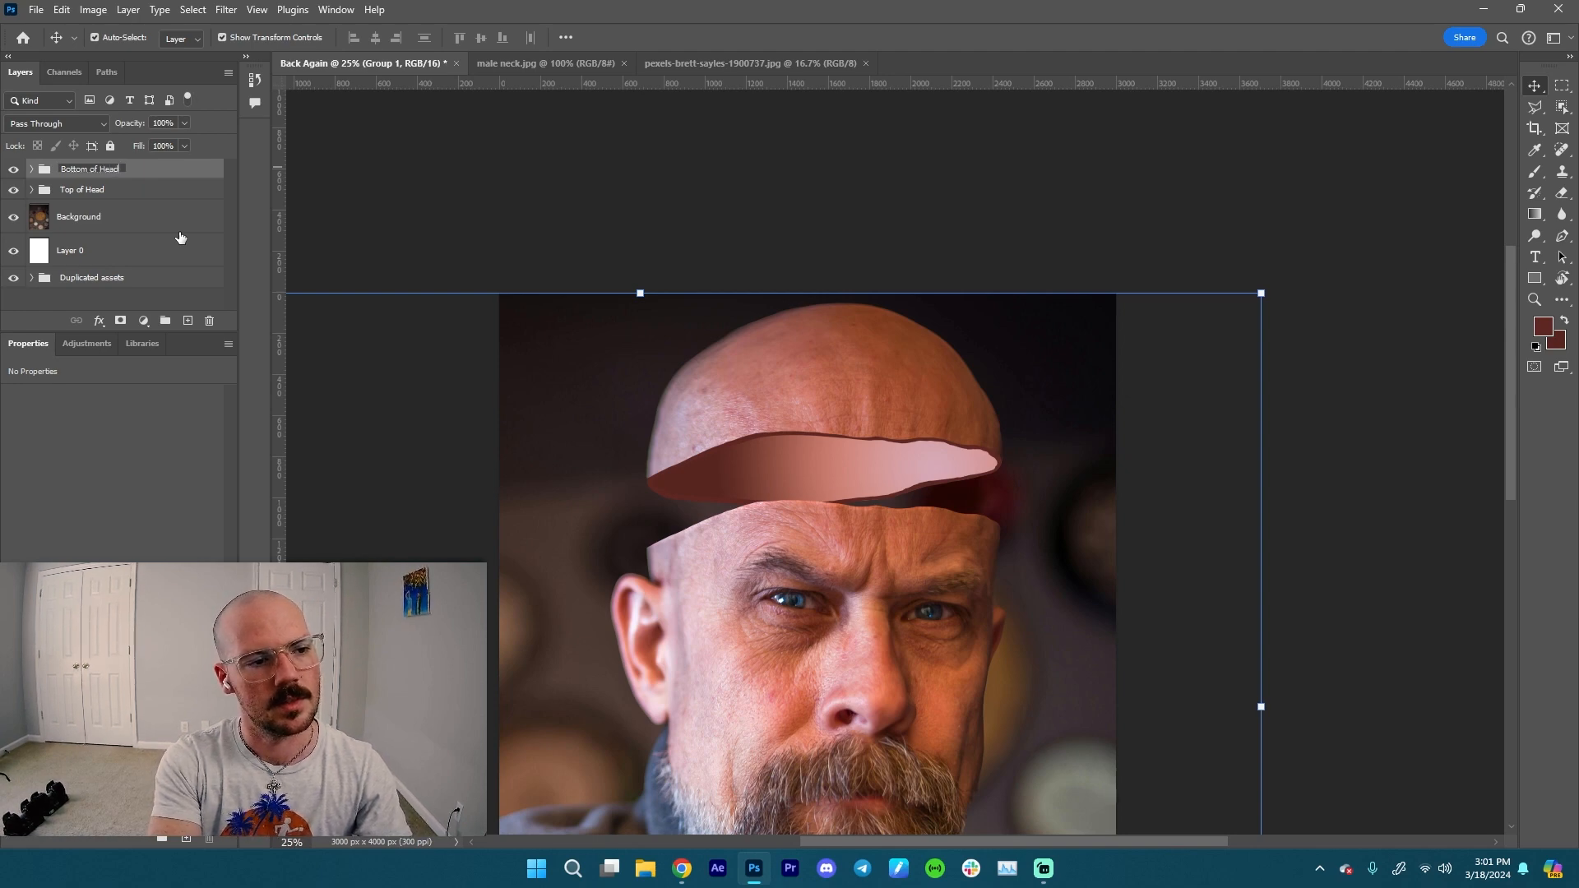
key(Return)
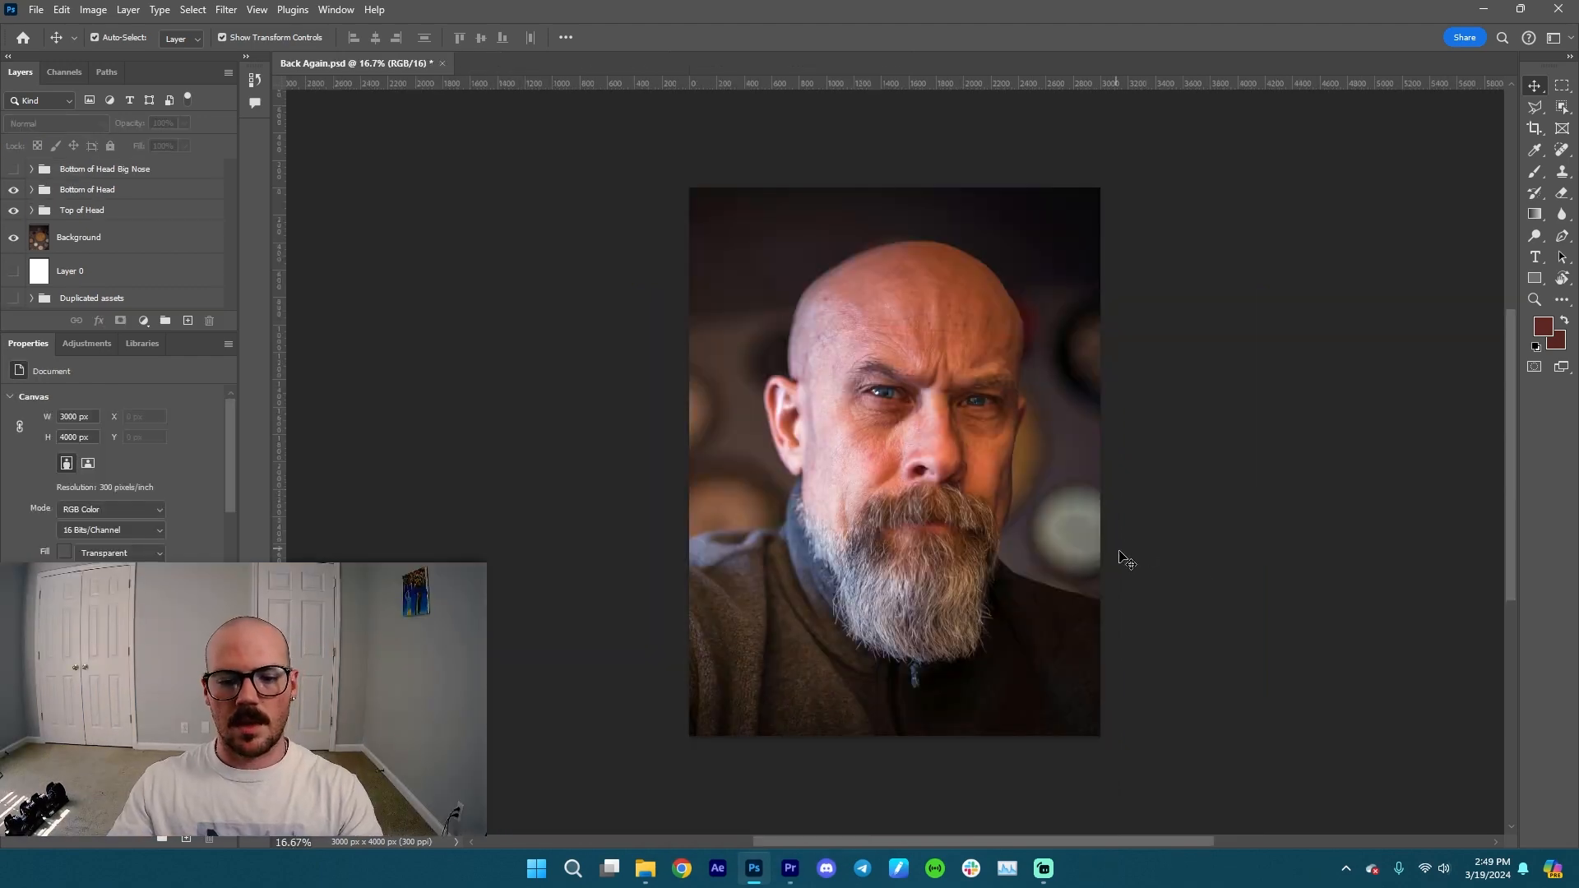
- Hide the Bottom of Head group and the Background layer so only the Top of Head group shows on transparency
click(13, 194)
click(13, 212)
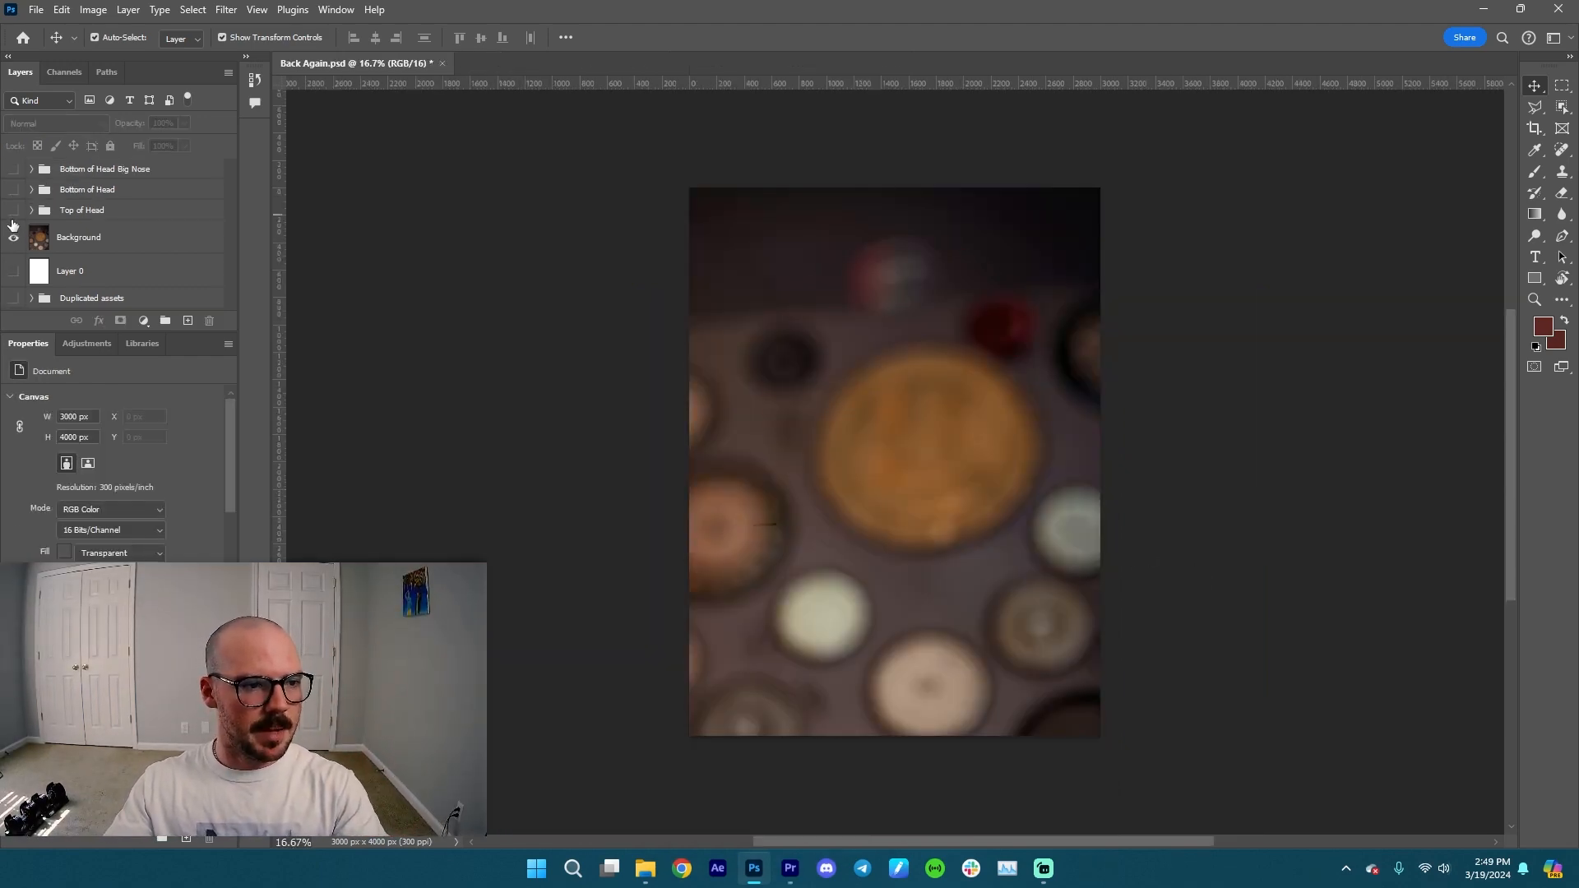
click(14, 237)
click(12, 213)
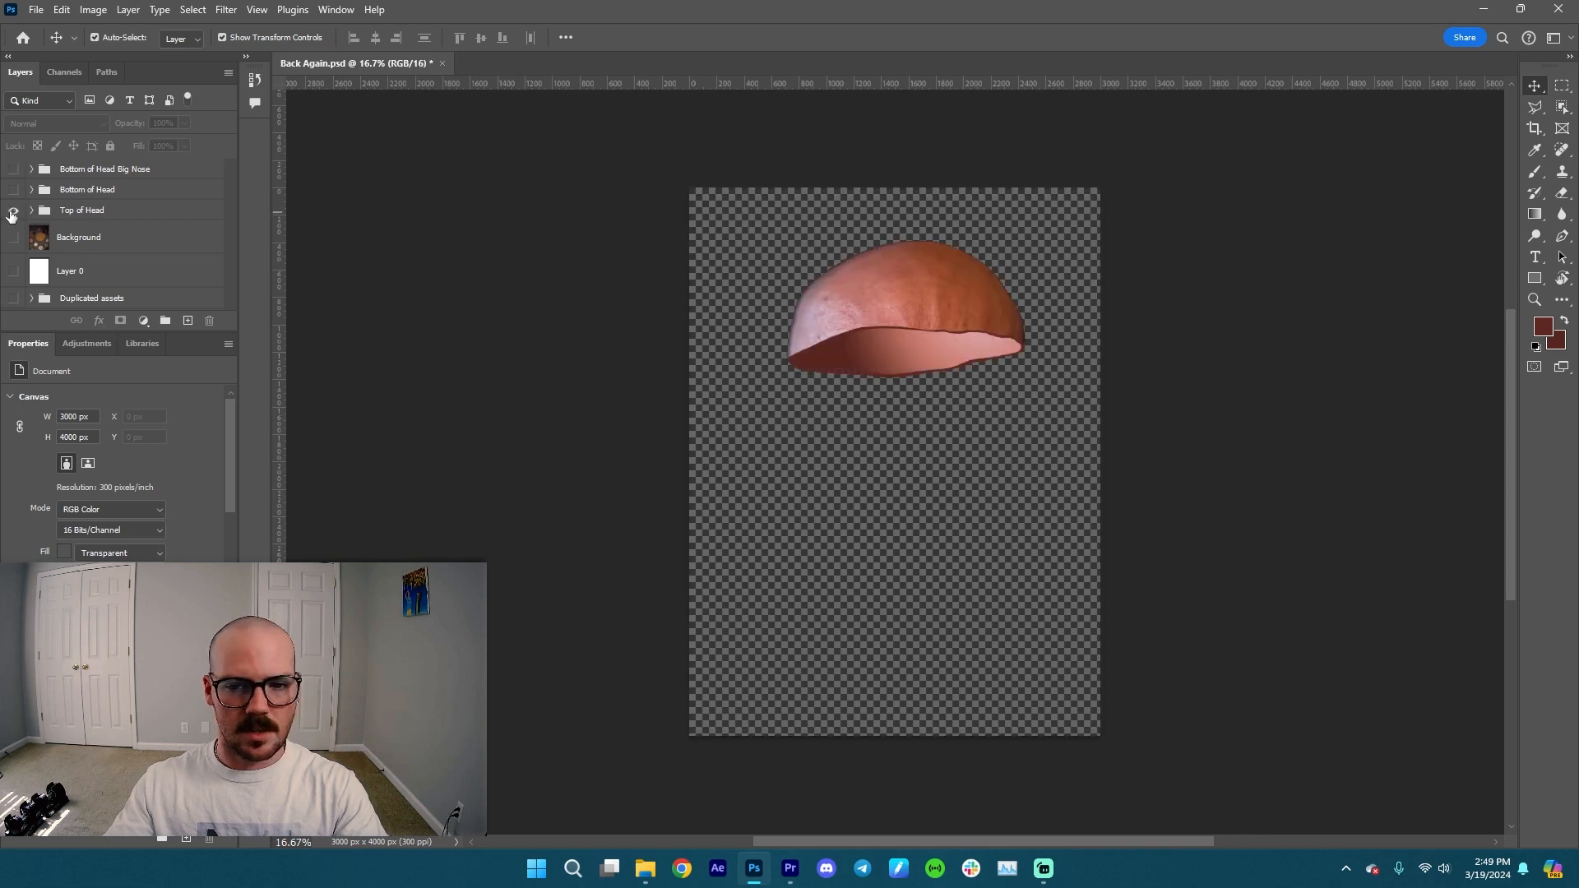
- Hide the Top of Head group and show only the Bottom of Head group on transparency
click(11, 212)
click(13, 192)
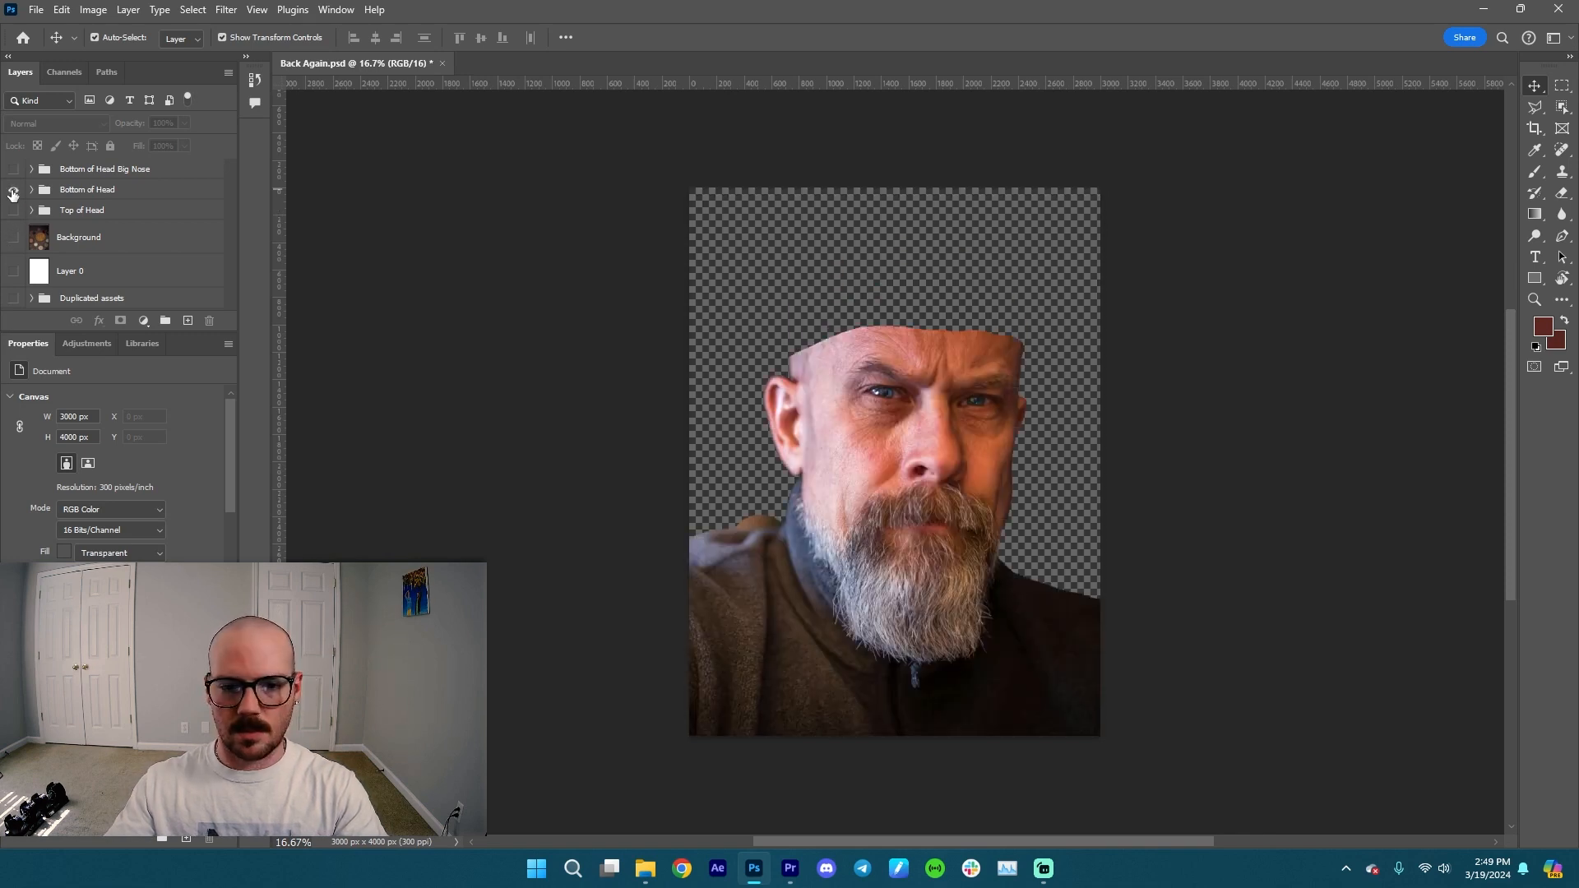
click(13, 192)
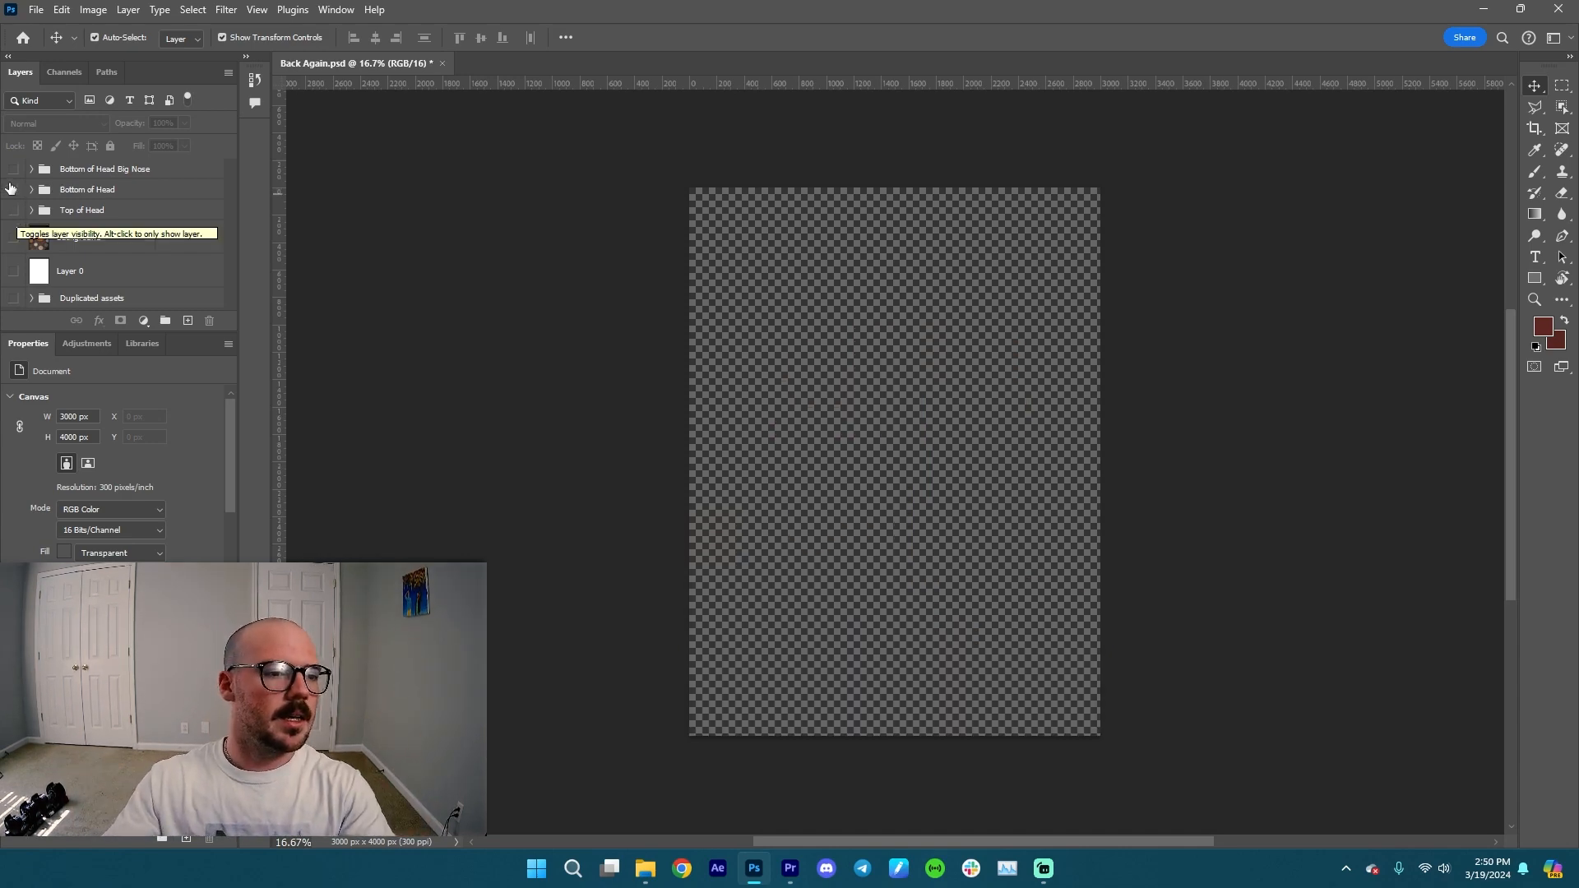
click(13, 190)
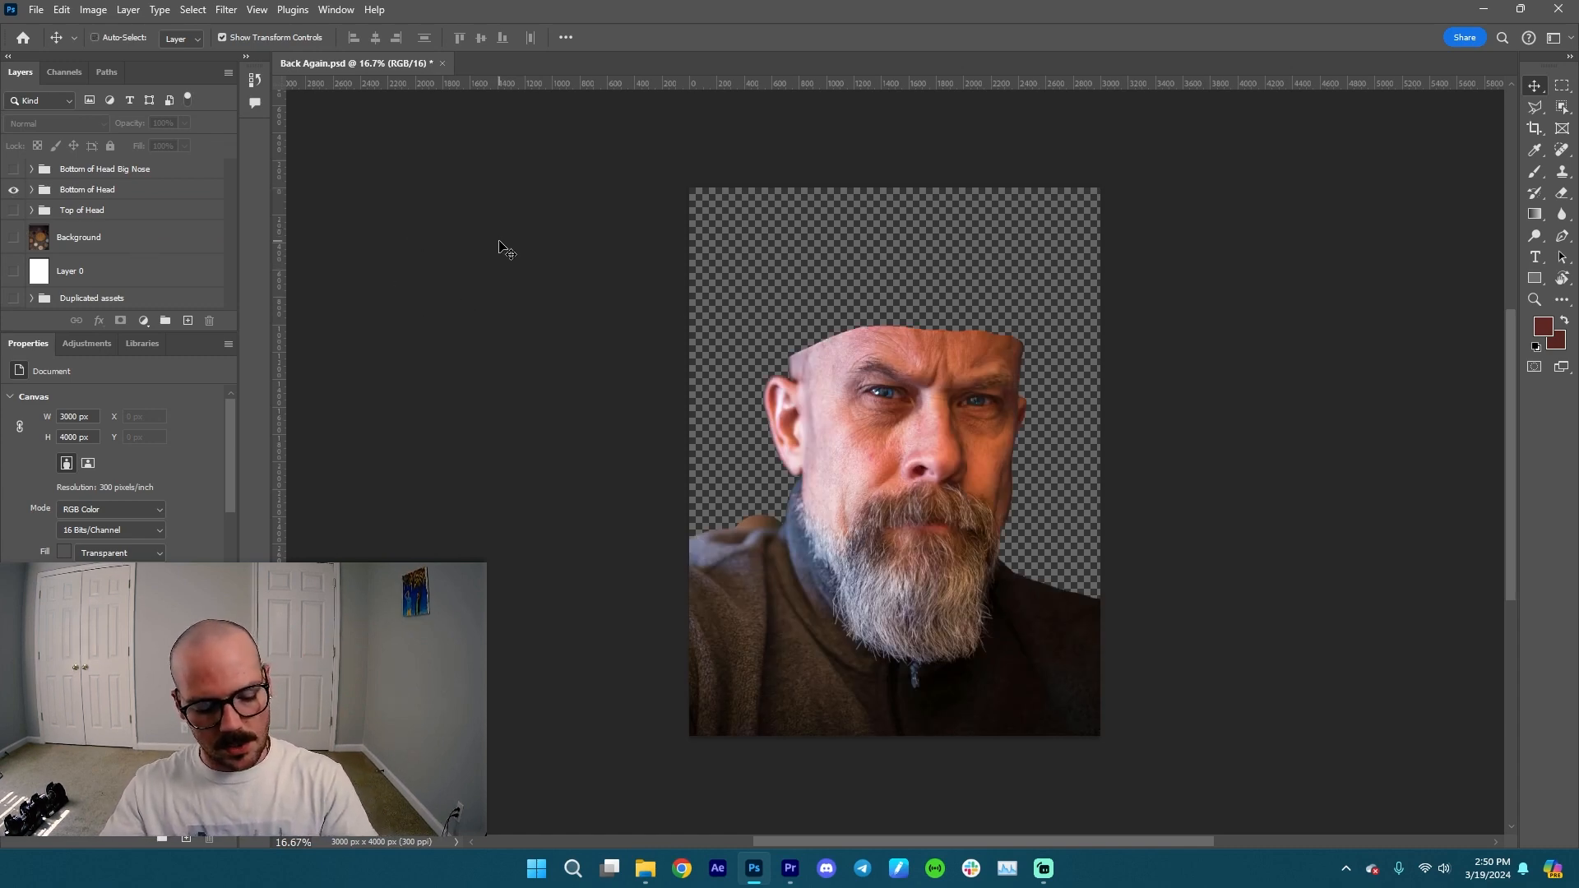
- Bring up the transparent PNG export settings for the Bottom of Head group and for the Top of Head group shown alone
key(ctrl+alt+shift+w)
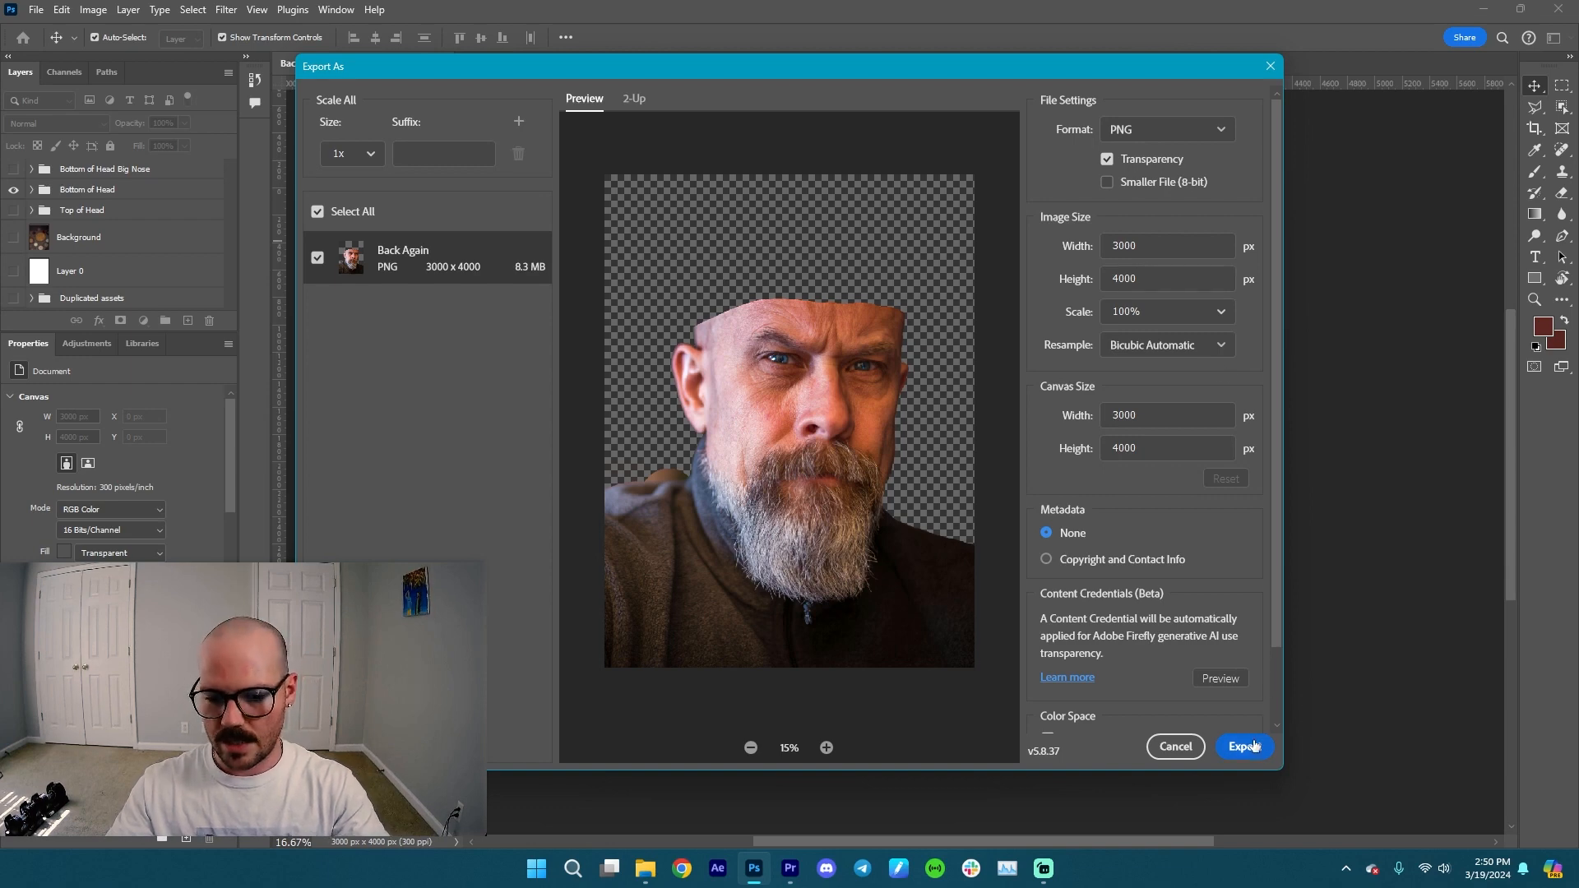
click(1269, 65)
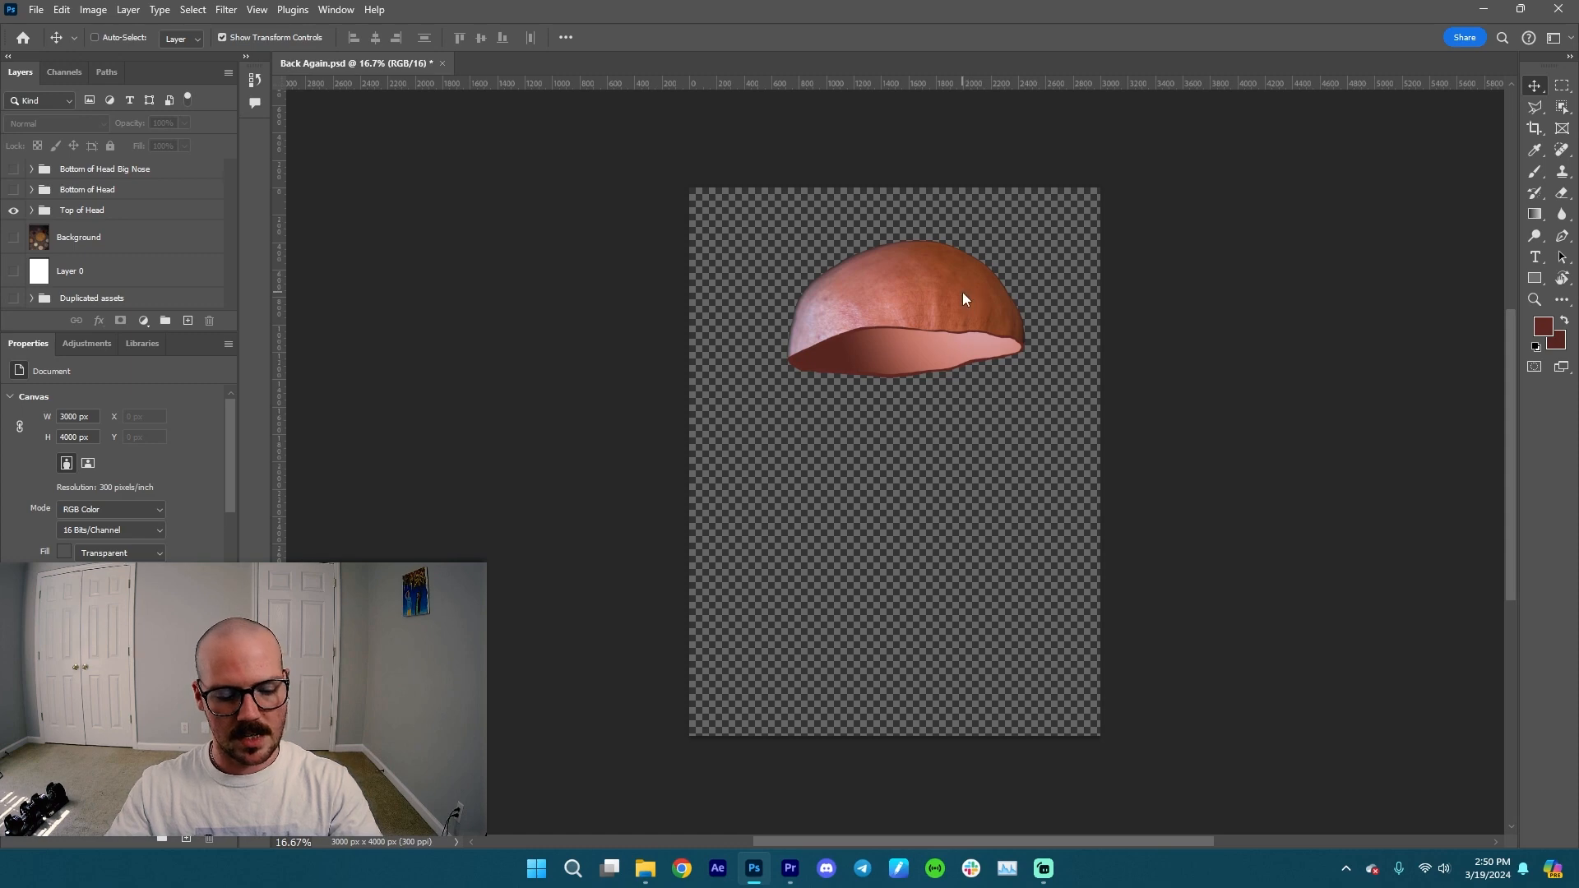
key(ctrl+alt+shift+w)
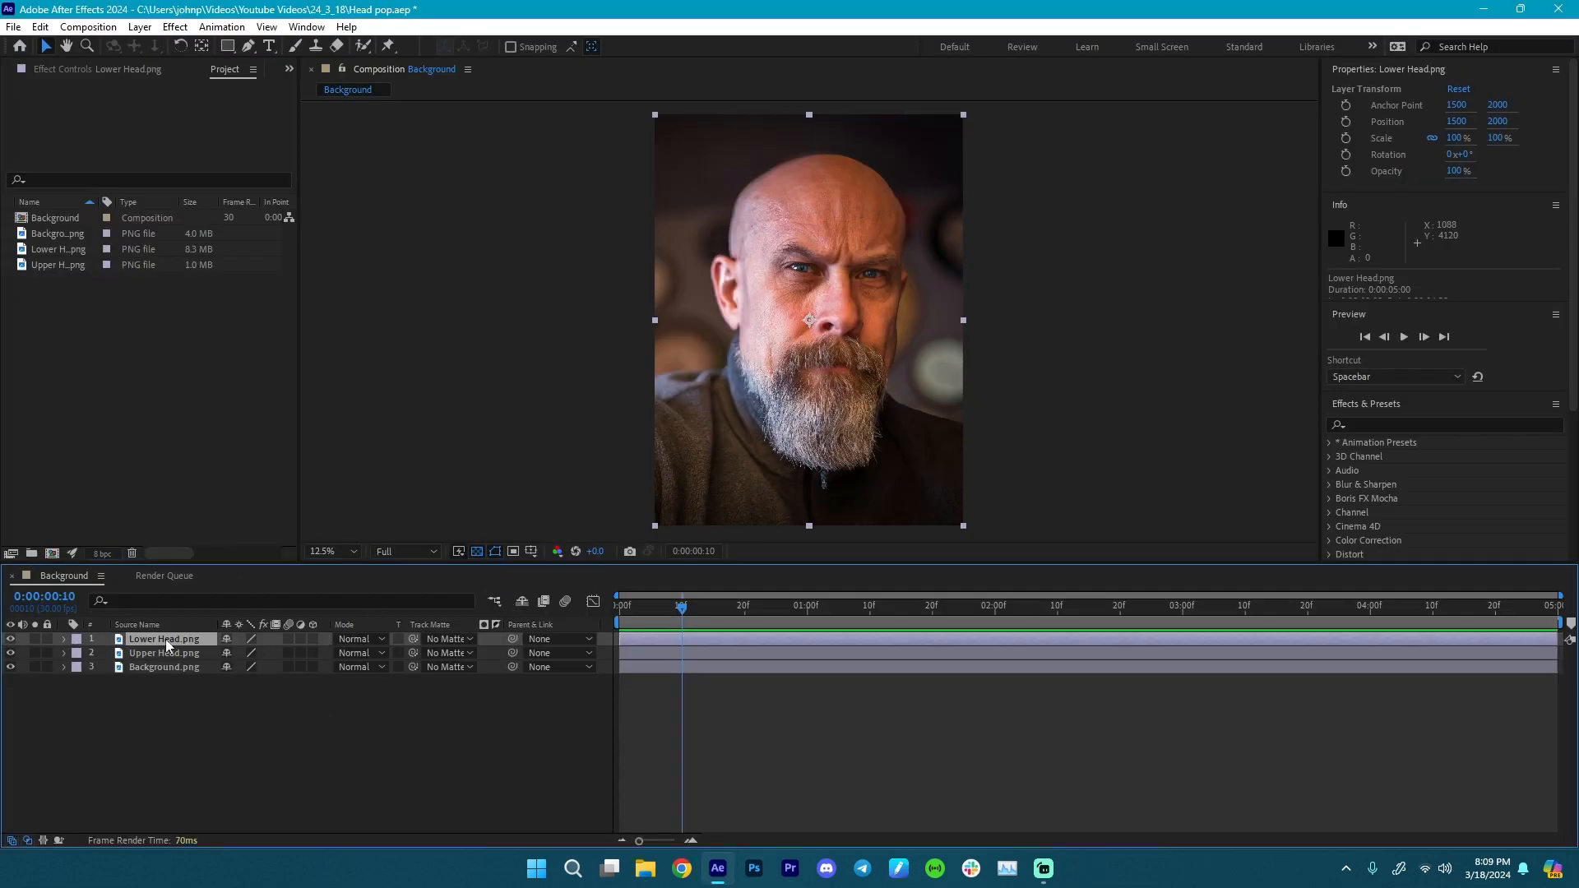
- Switch to After Effects and toggle the visibility of the Lower Head, Upper Head and Background layers to check each one's content
click(10, 639)
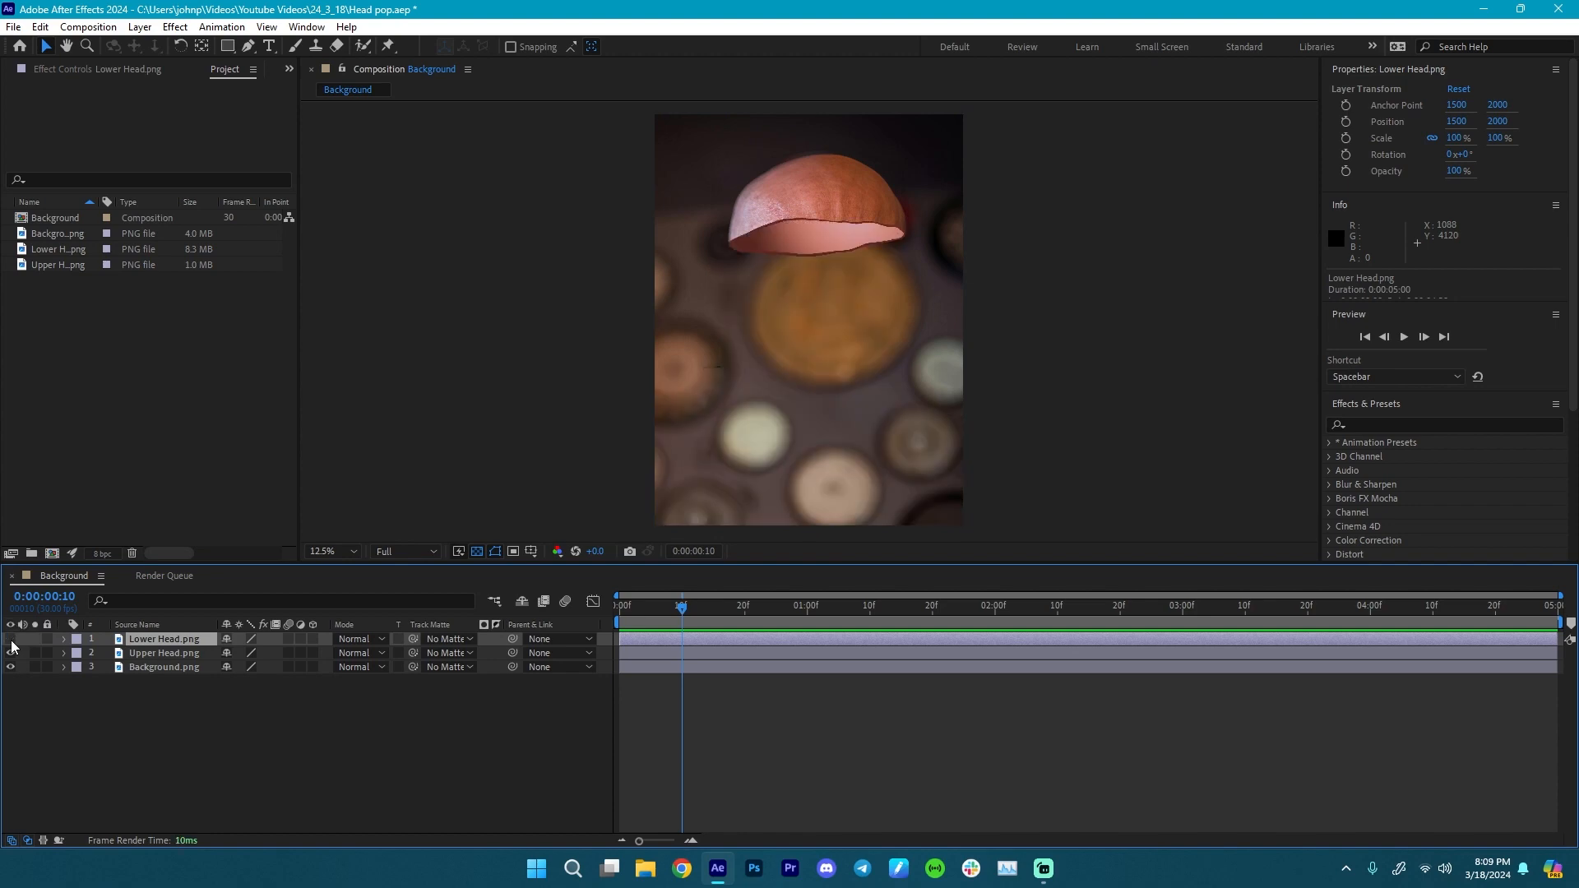
click(11, 639)
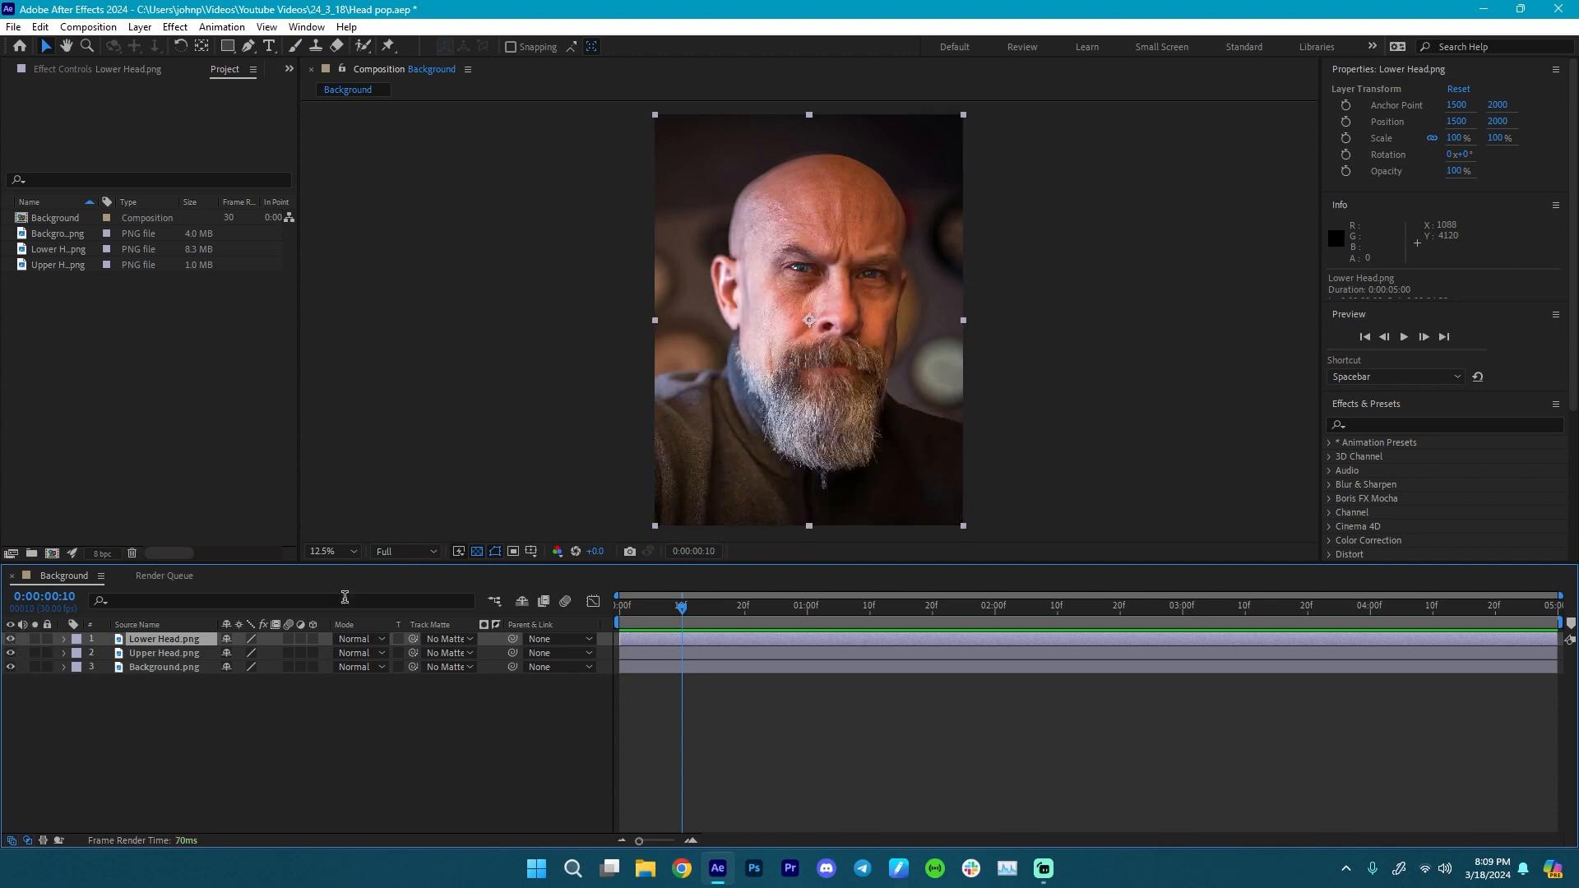
click(11, 654)
click(11, 654)
click(10, 667)
click(11, 667)
- Add a Position keyframe to the Upper Head.png layer at 0:00:00:10
click(173, 651)
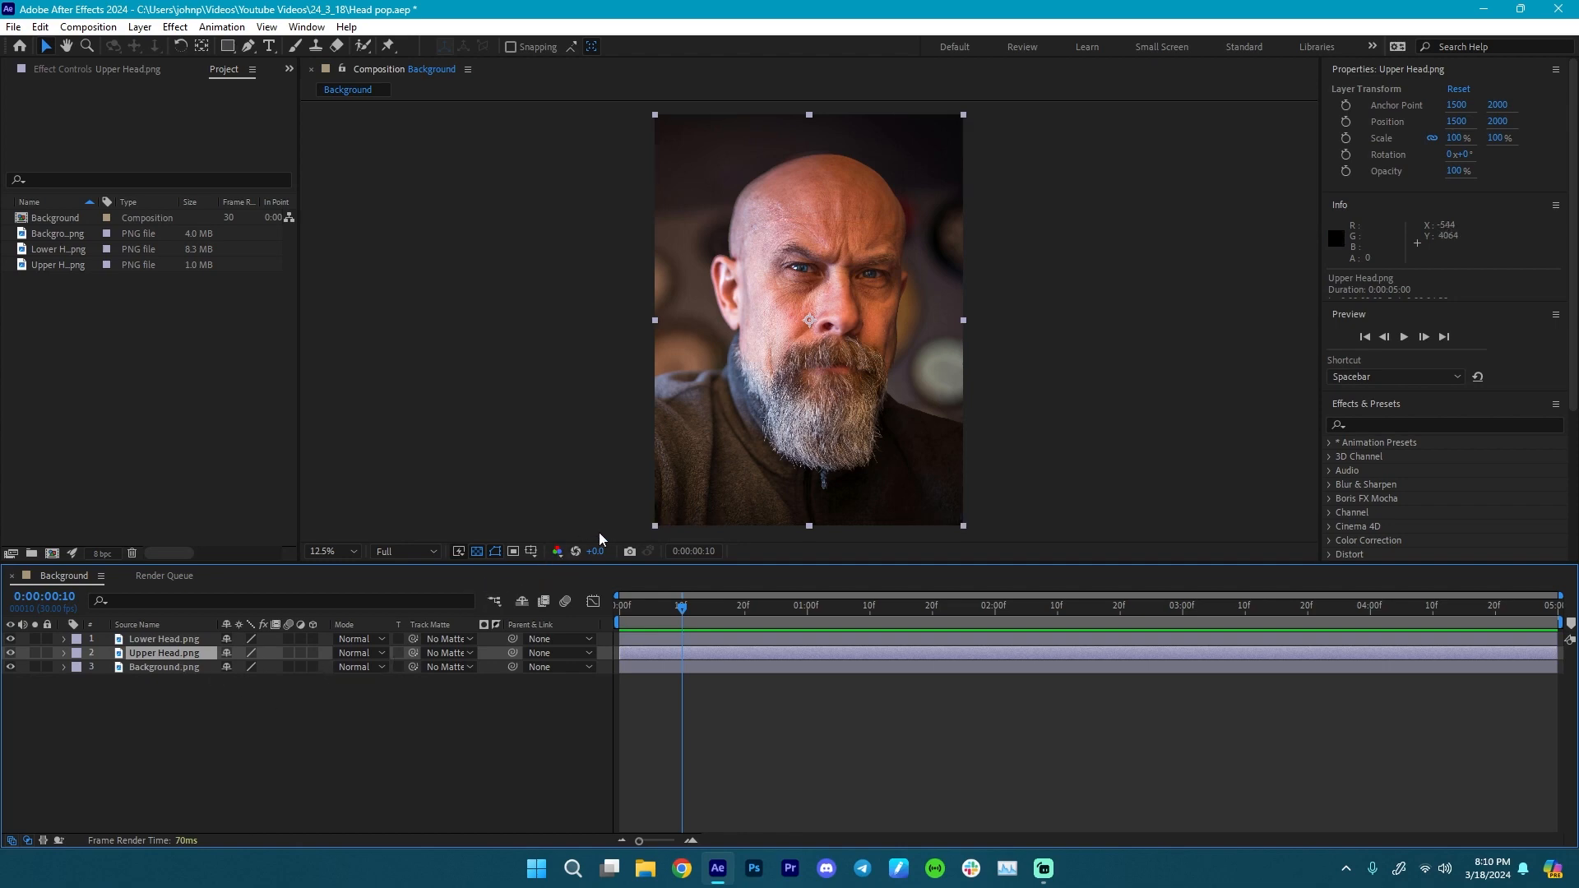
mouse_move(682, 607)
mouse_down()
mouse_move(624, 608)
mouse_move(684, 622)
mouse_move(620, 629)
mouse_move(679, 632)
mouse_up()
key(p)
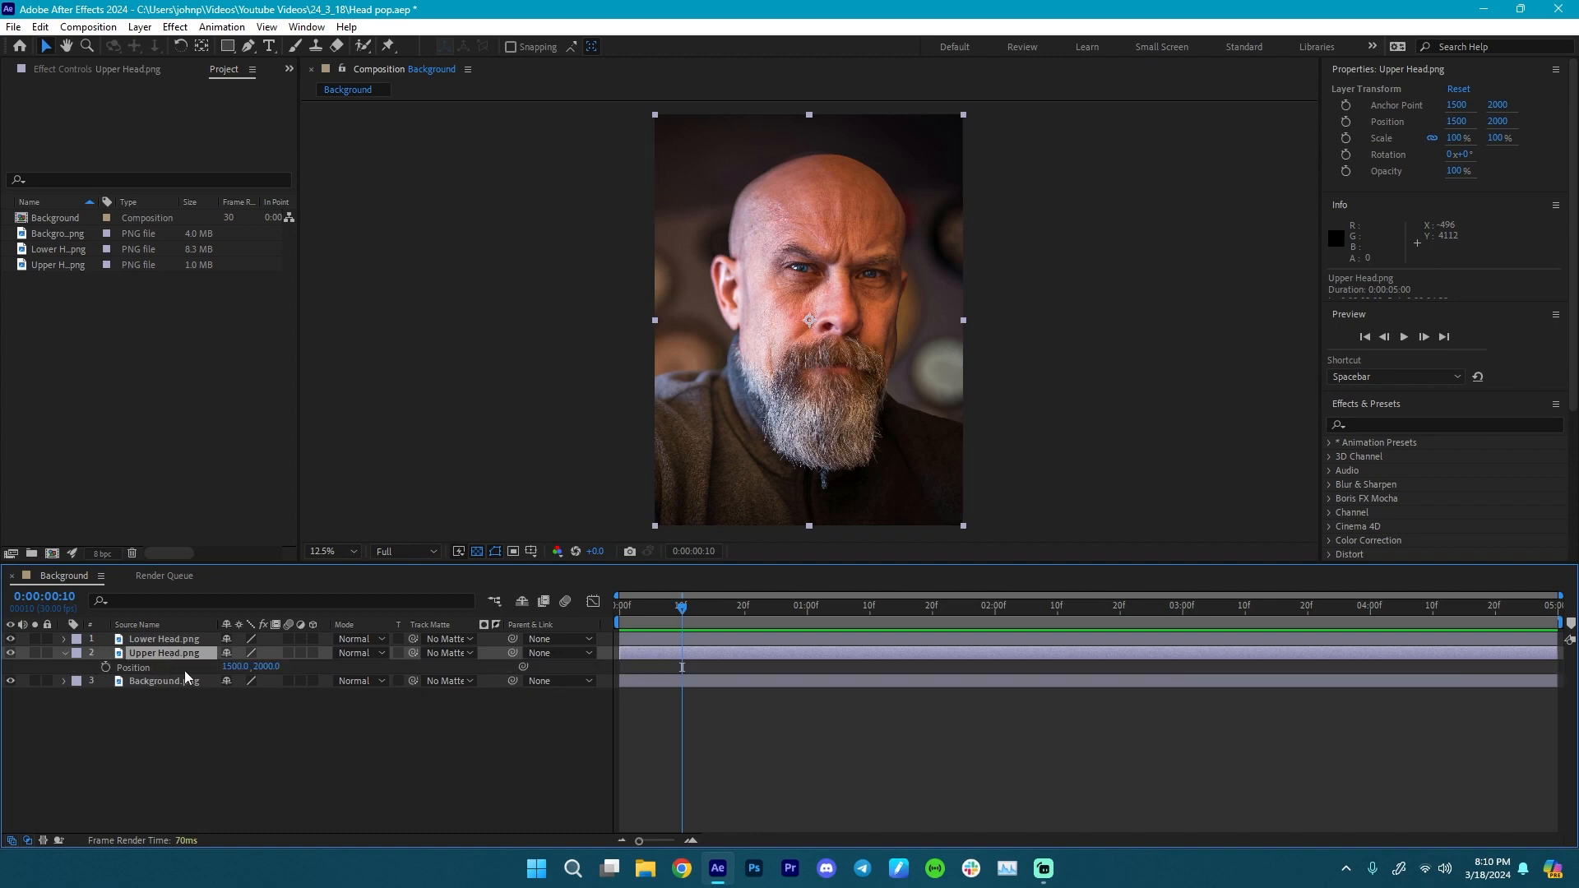
click(105, 667)
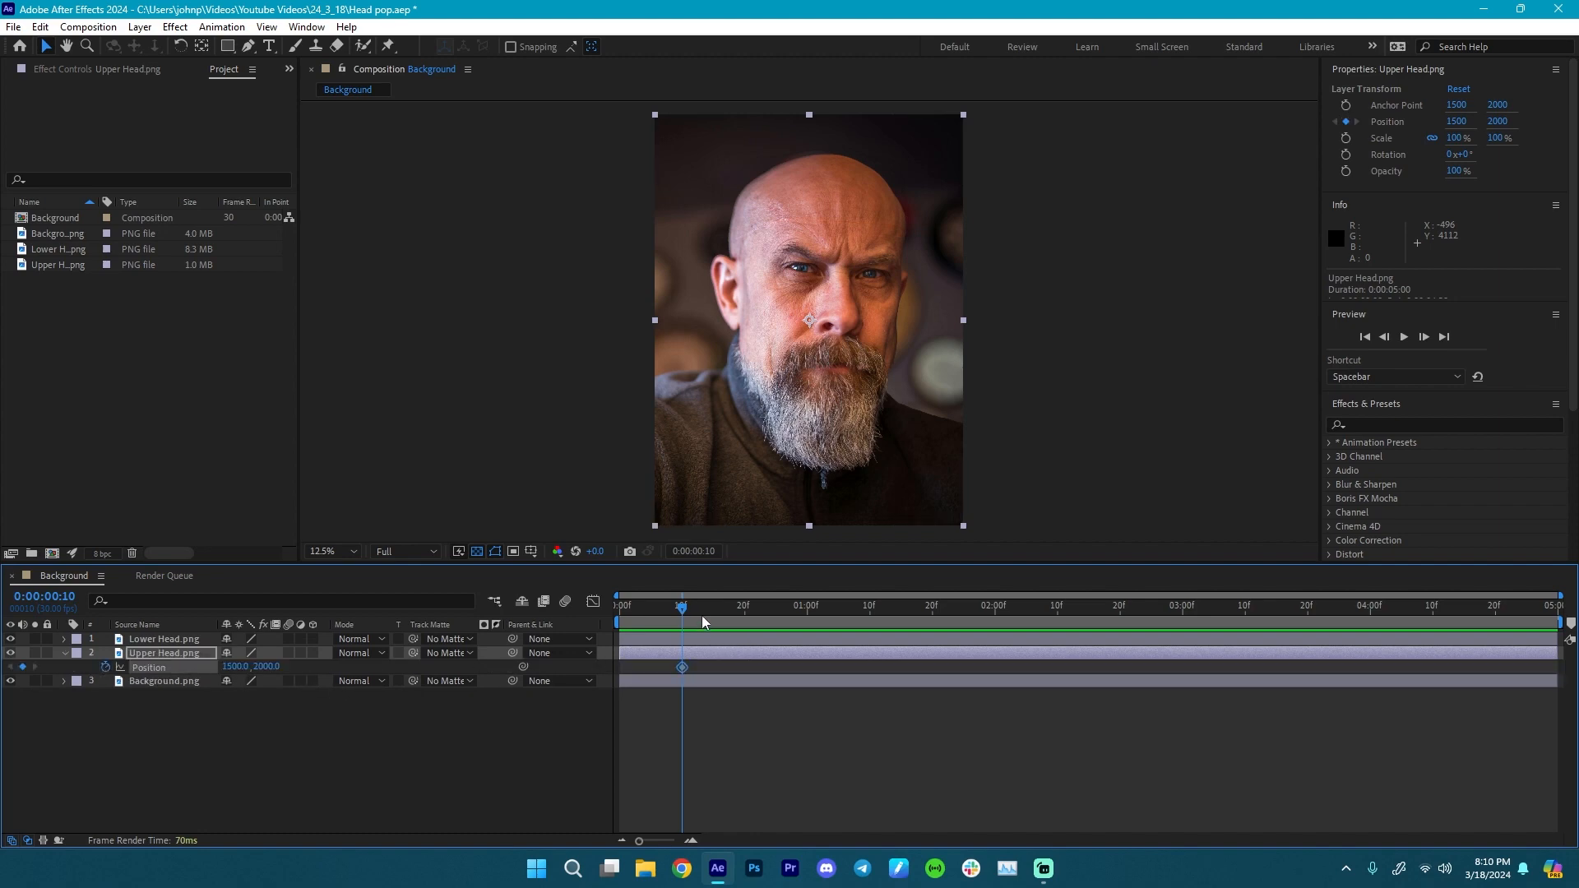
- At 0:00:01:00, raise the Upper Head layer out of frame by setting its vertical position to 557
drag(687, 611, 811, 619)
drag(268, 666, 4, 612)
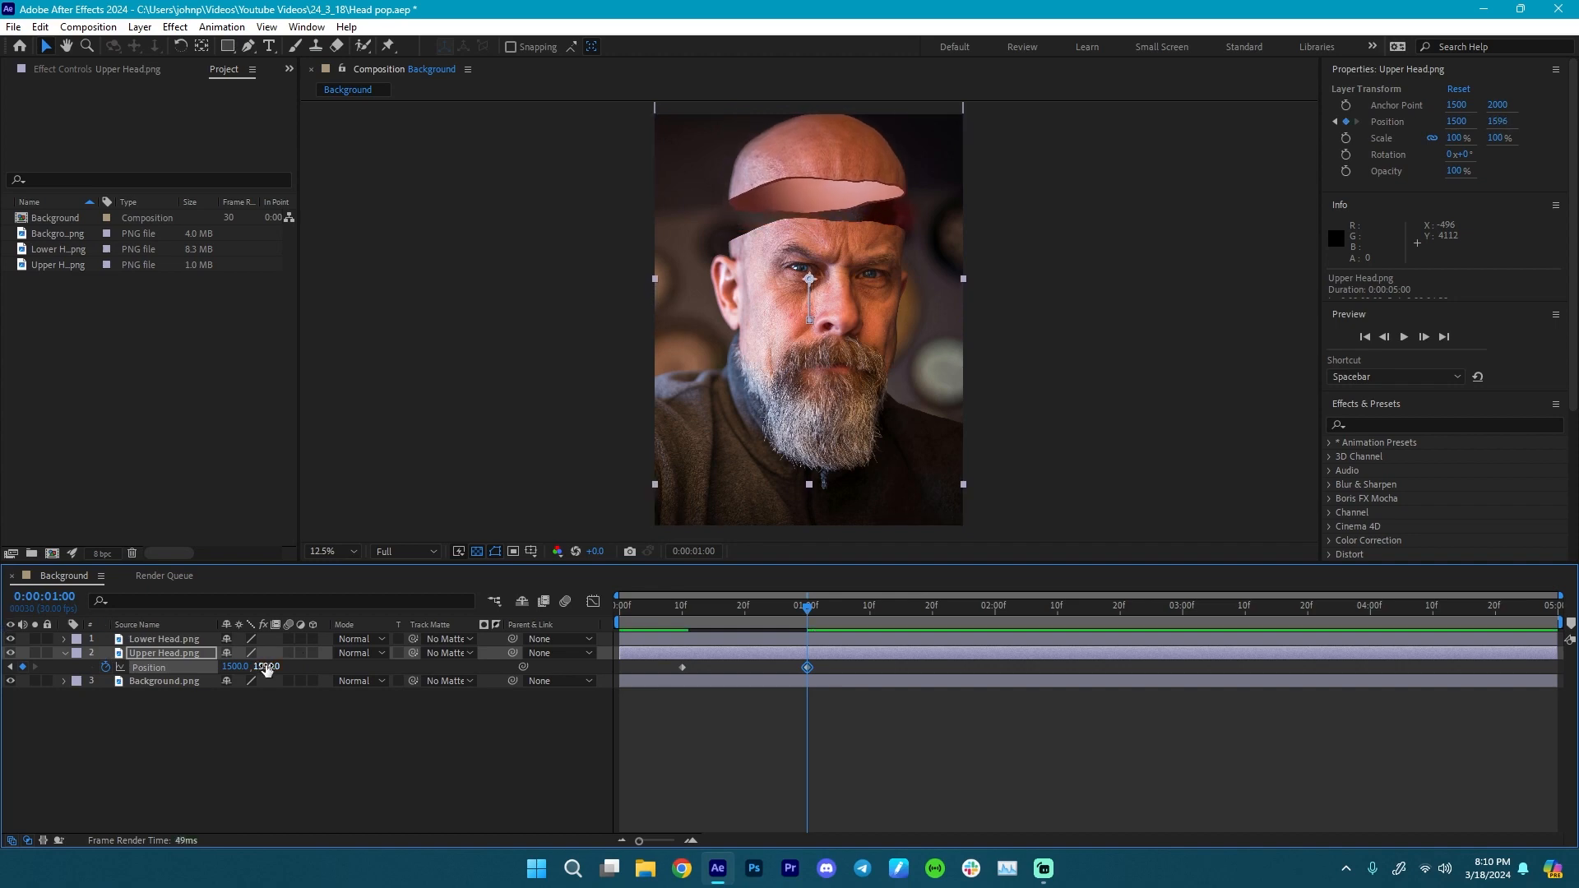
drag(265, 667, 3, 621)
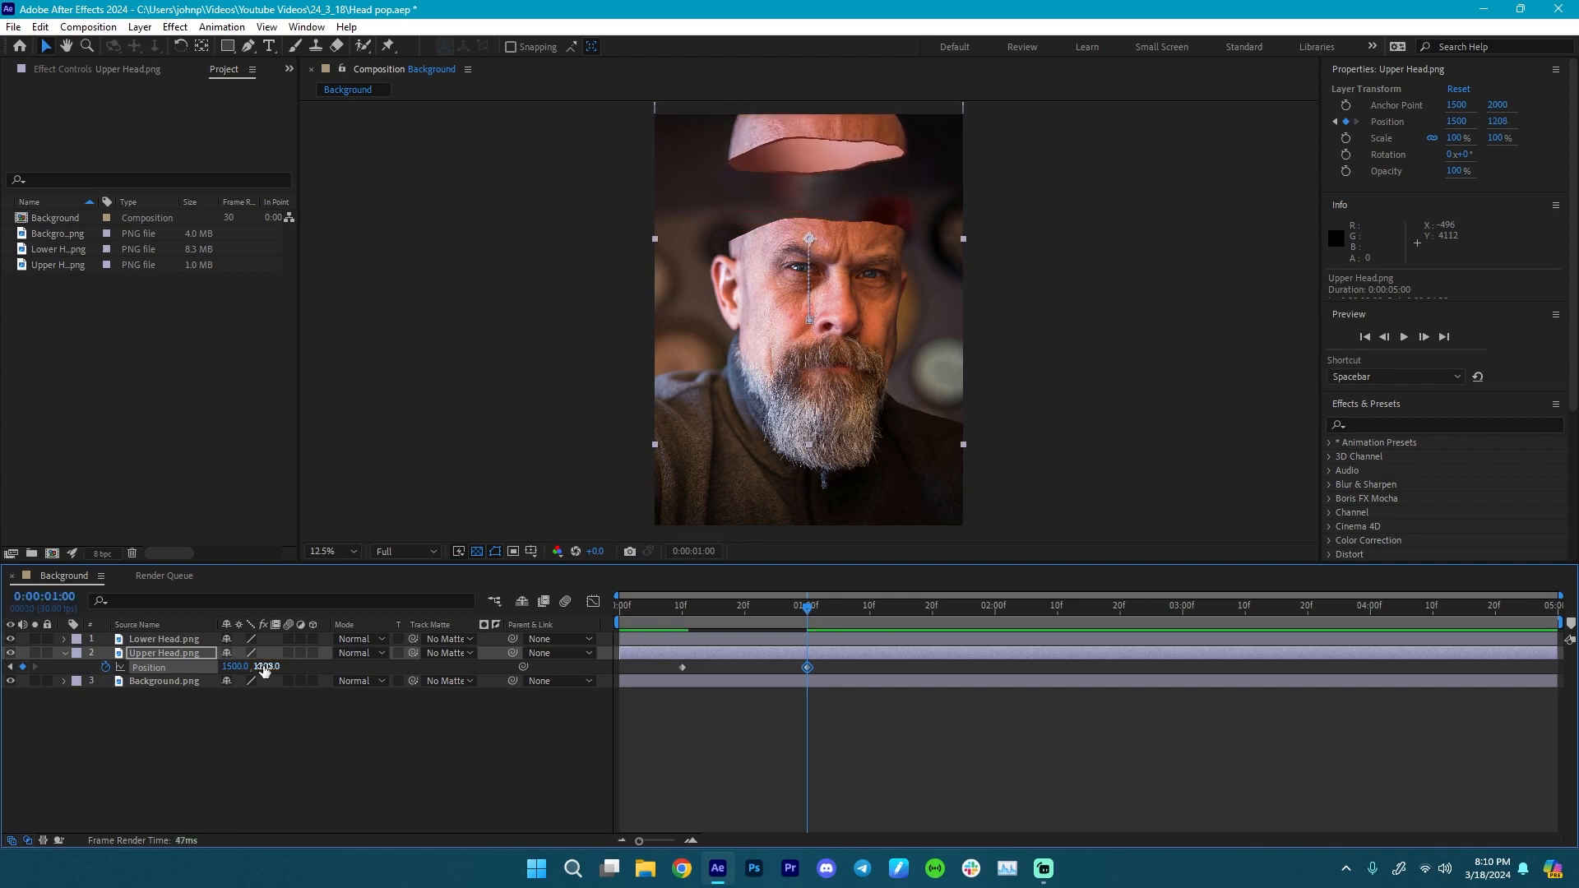
drag(264, 666, 49, 658)
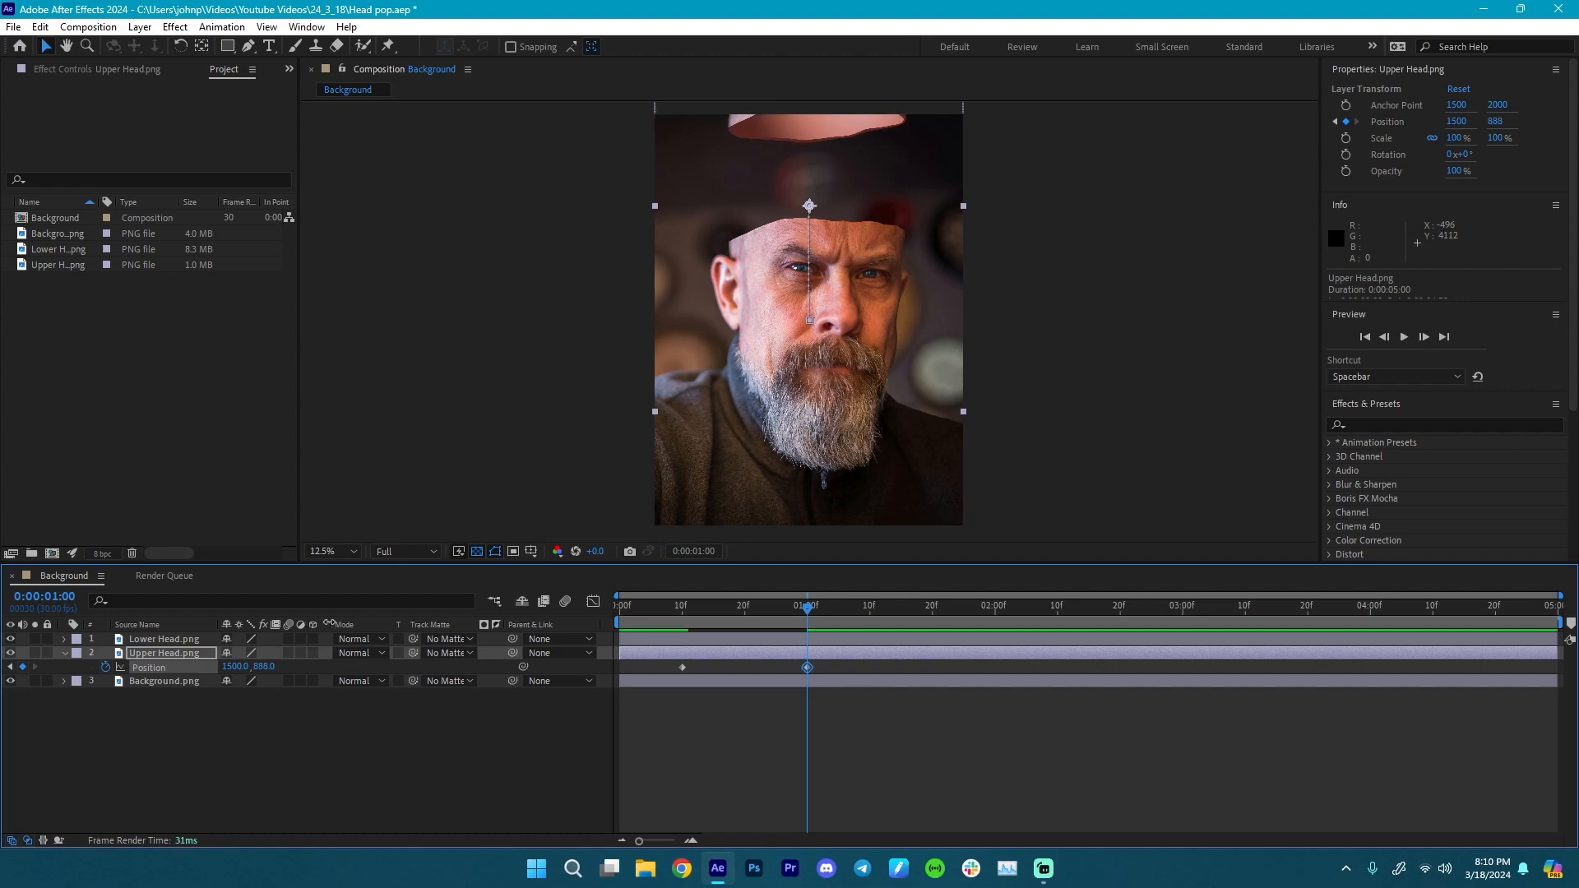
drag(265, 667, 16, 668)
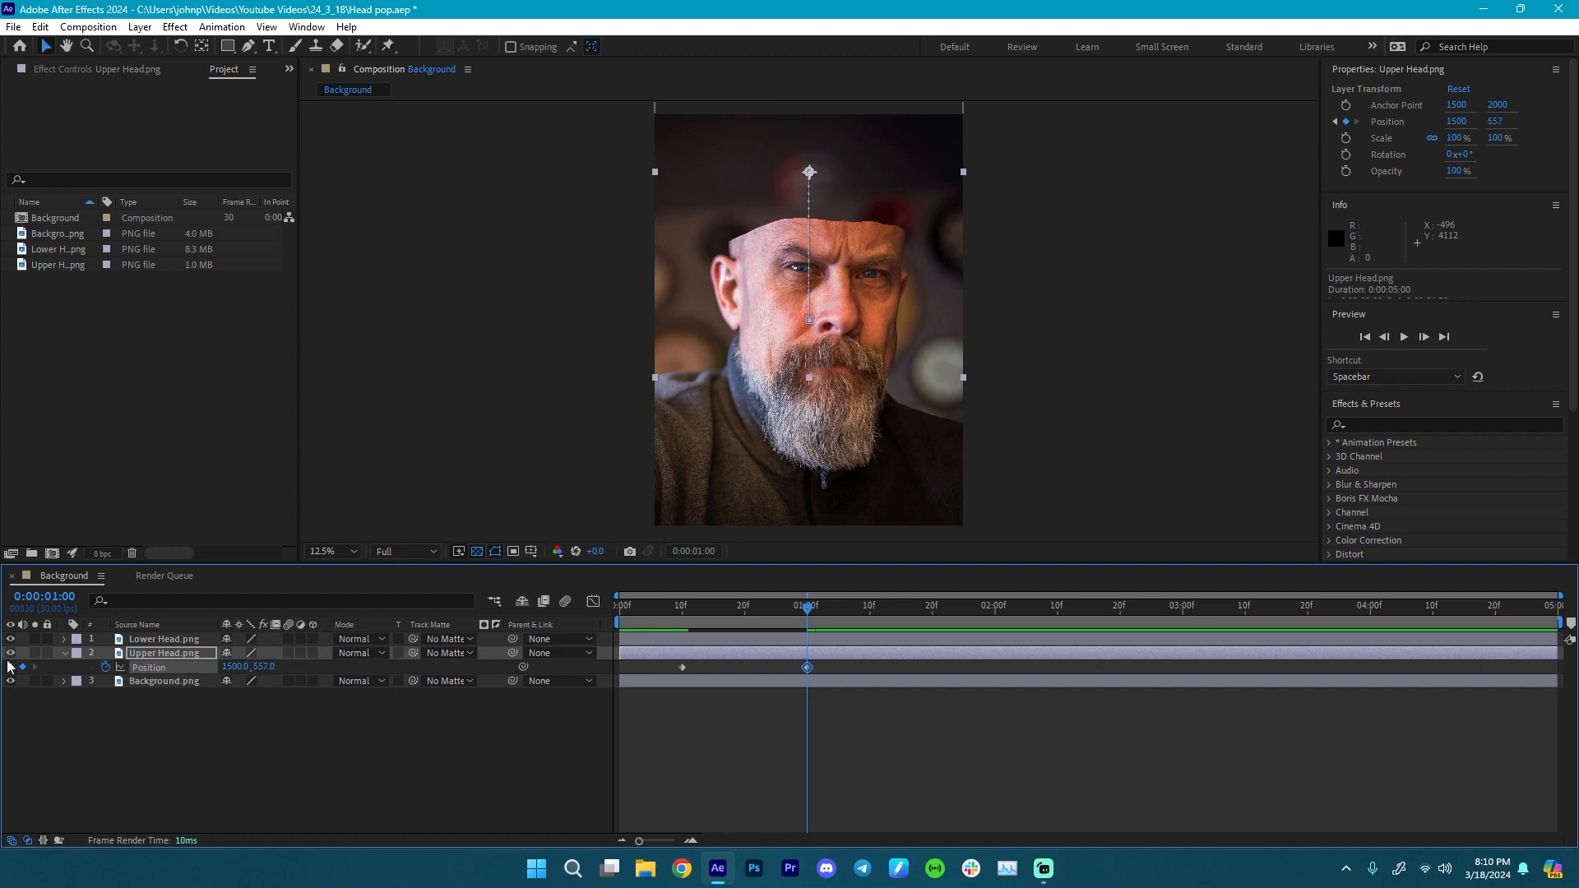
- Apply Easy Ease to both Upper Head Position keyframes and preview the motion
drag(843, 663, 629, 668)
right_click(682, 668)
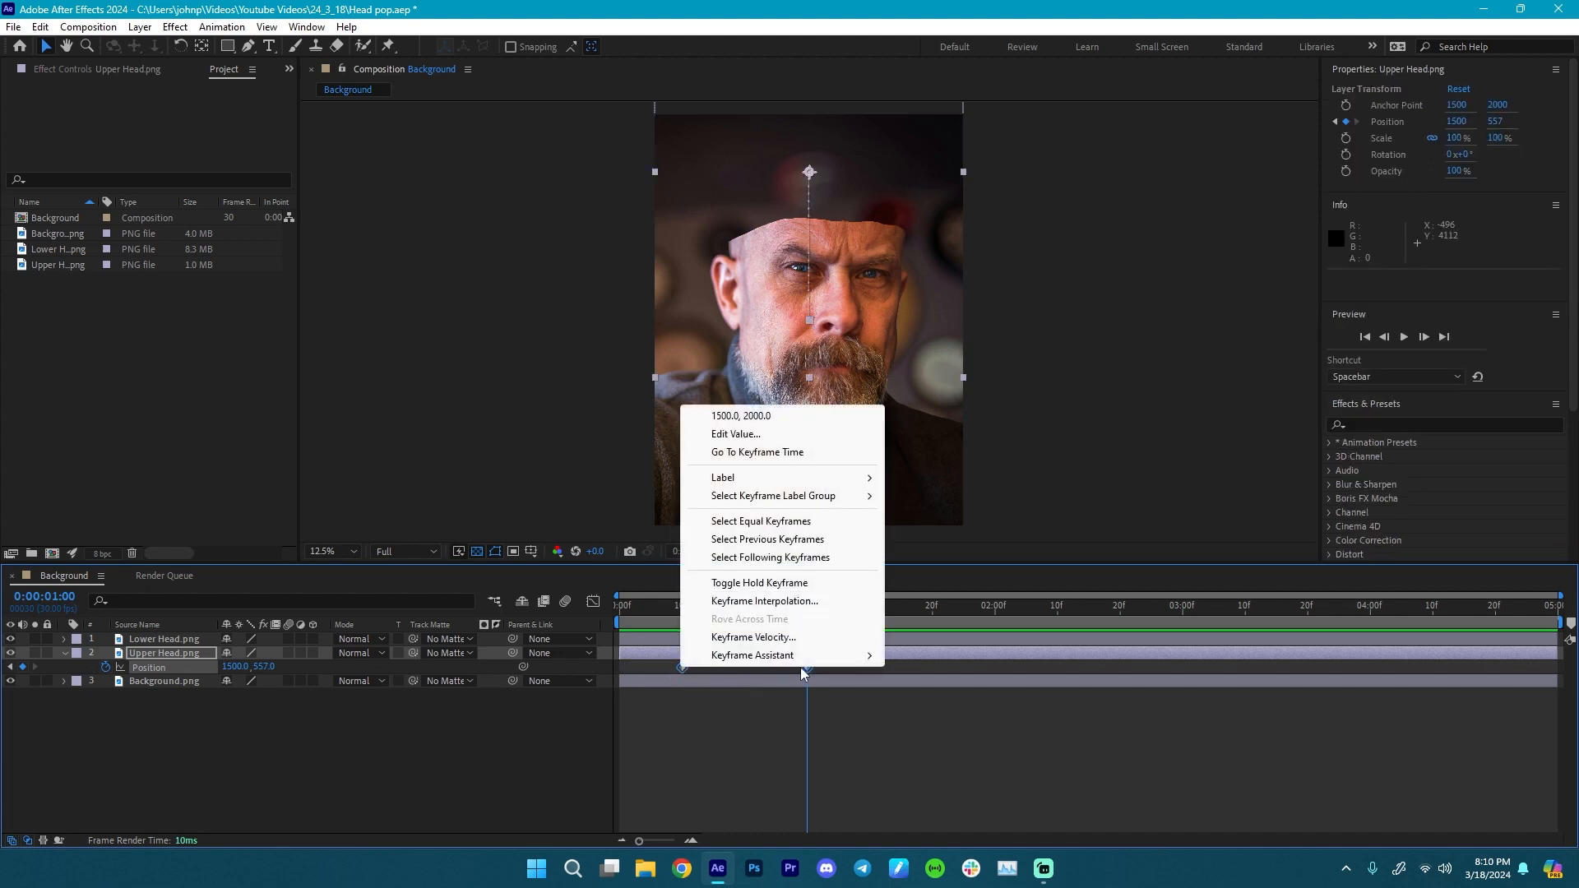
mouse_move(810, 656)
click(937, 709)
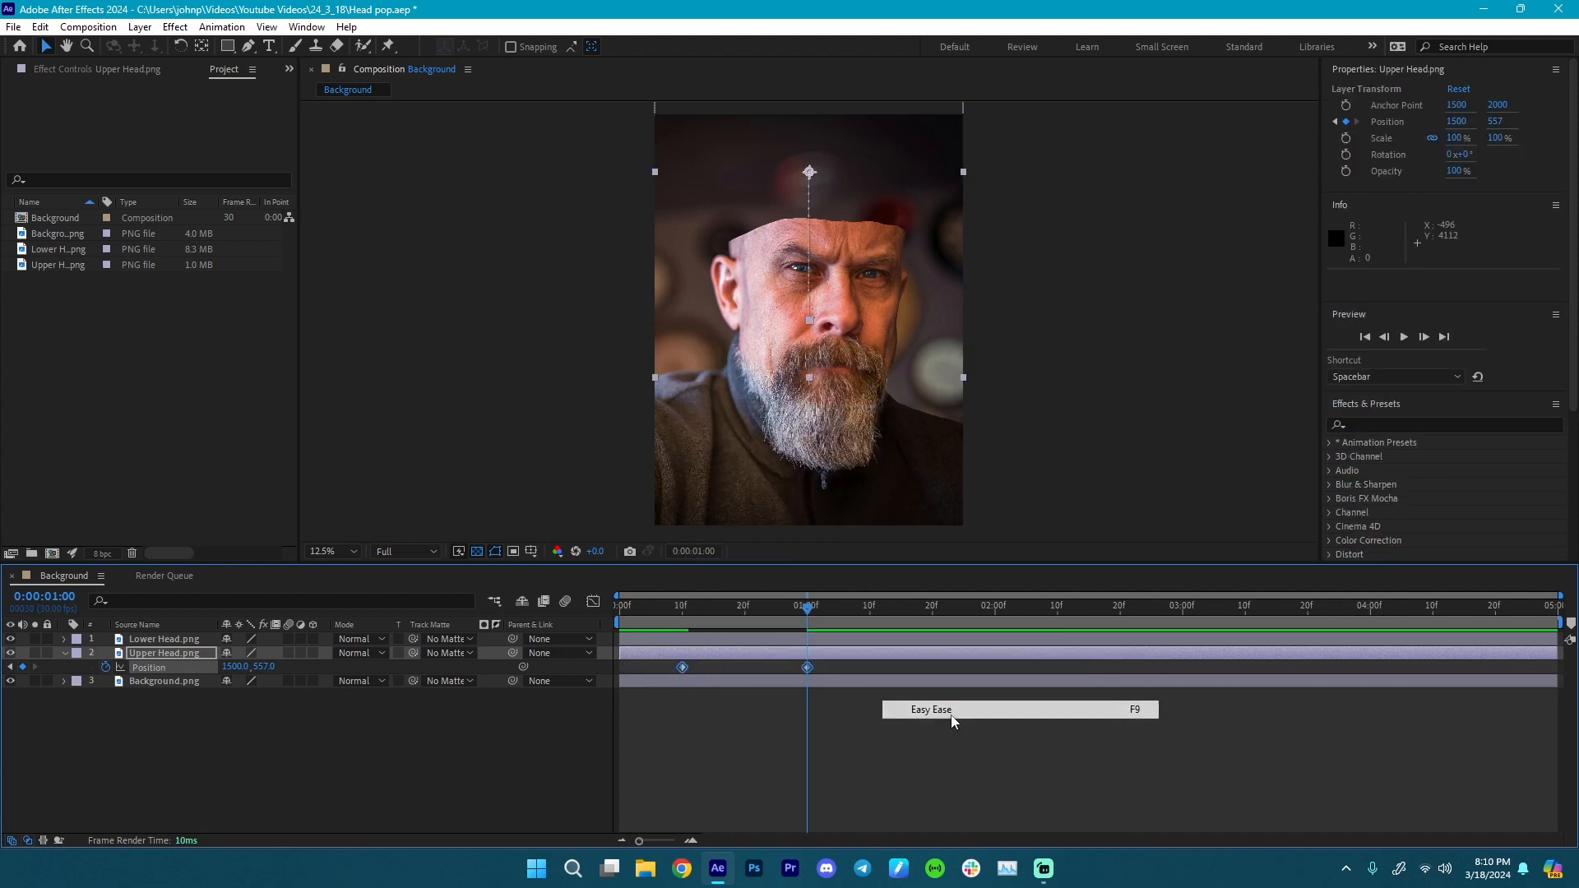
key(space)
key(space)
- In the speed graph, lengthen the first Position keyframe's outgoing ease handle to about 0:00:00:20 and preview the head pop
click(687, 630)
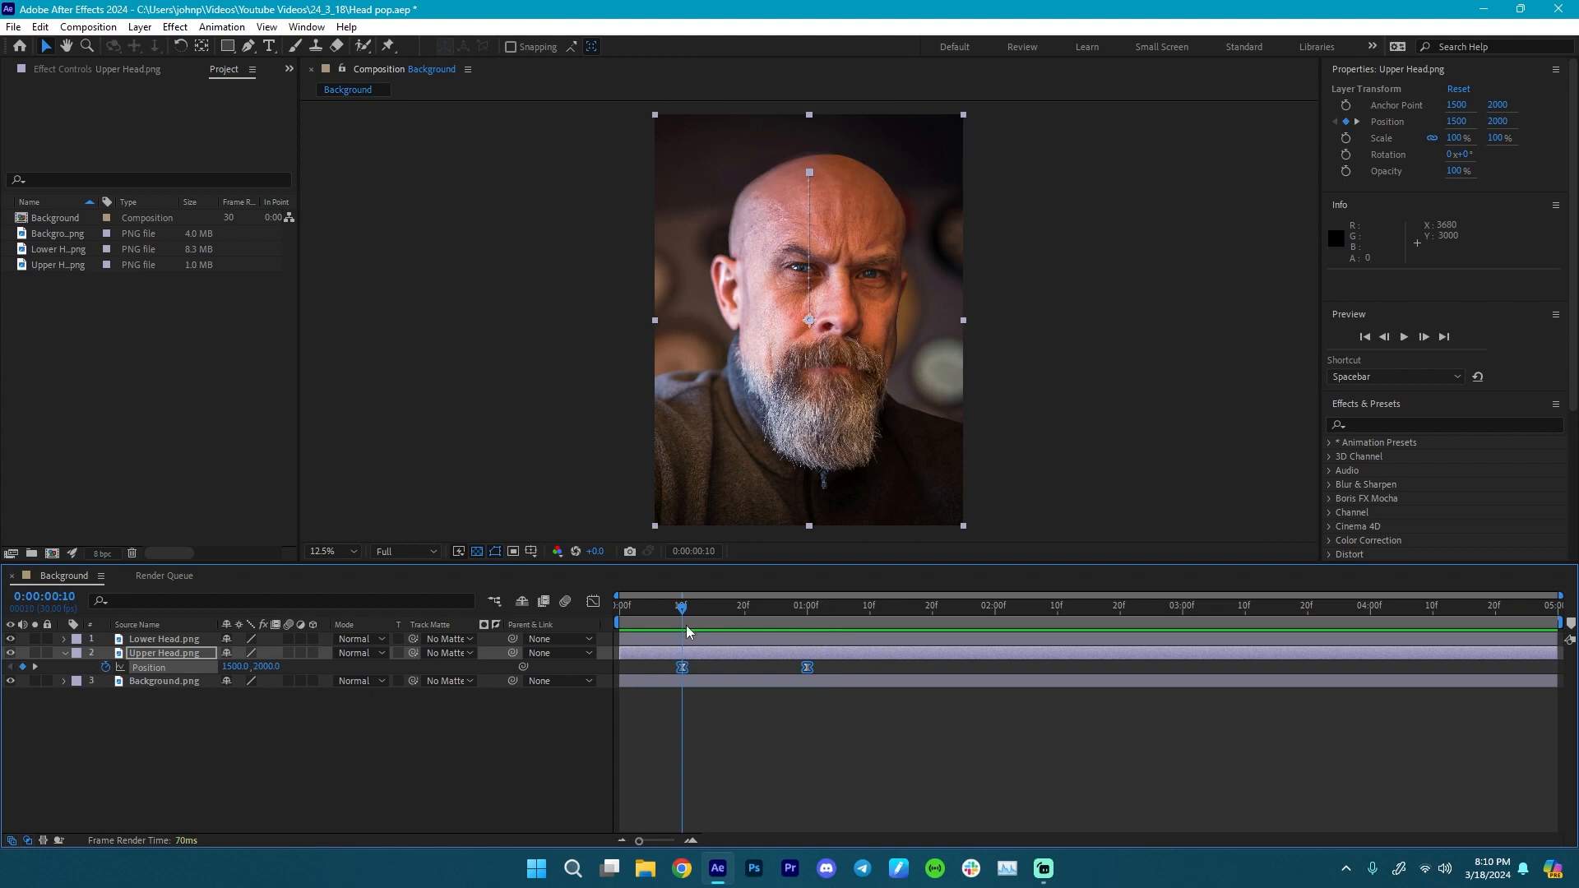
mouse_move(679, 615)
mouse_down()
mouse_move(747, 606)
mouse_move(682, 606)
mouse_up()
click(593, 601)
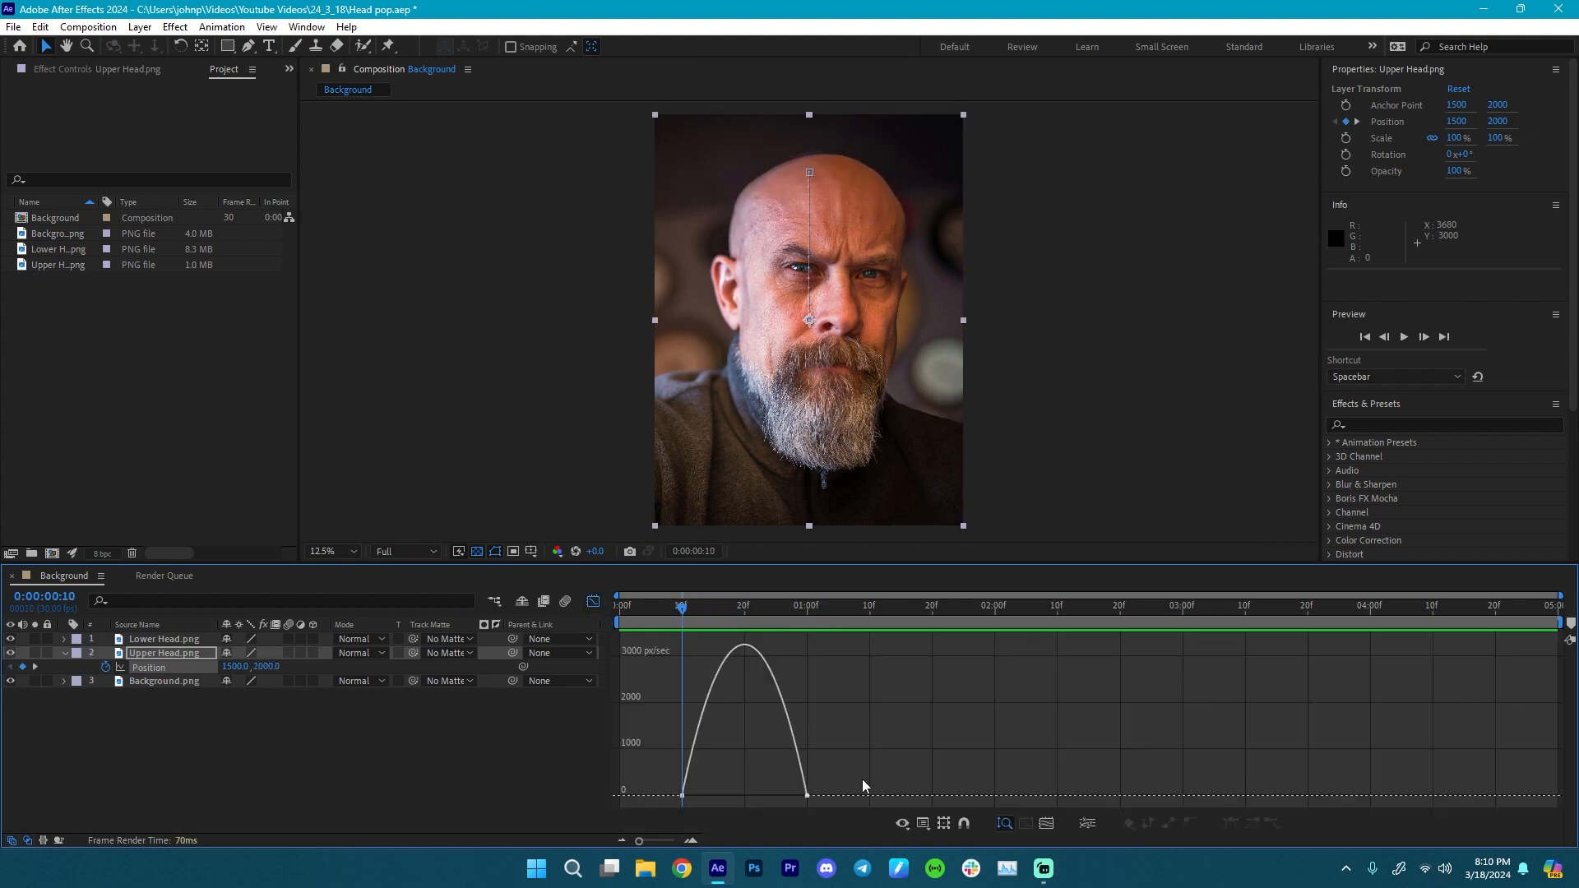
click(682, 795)
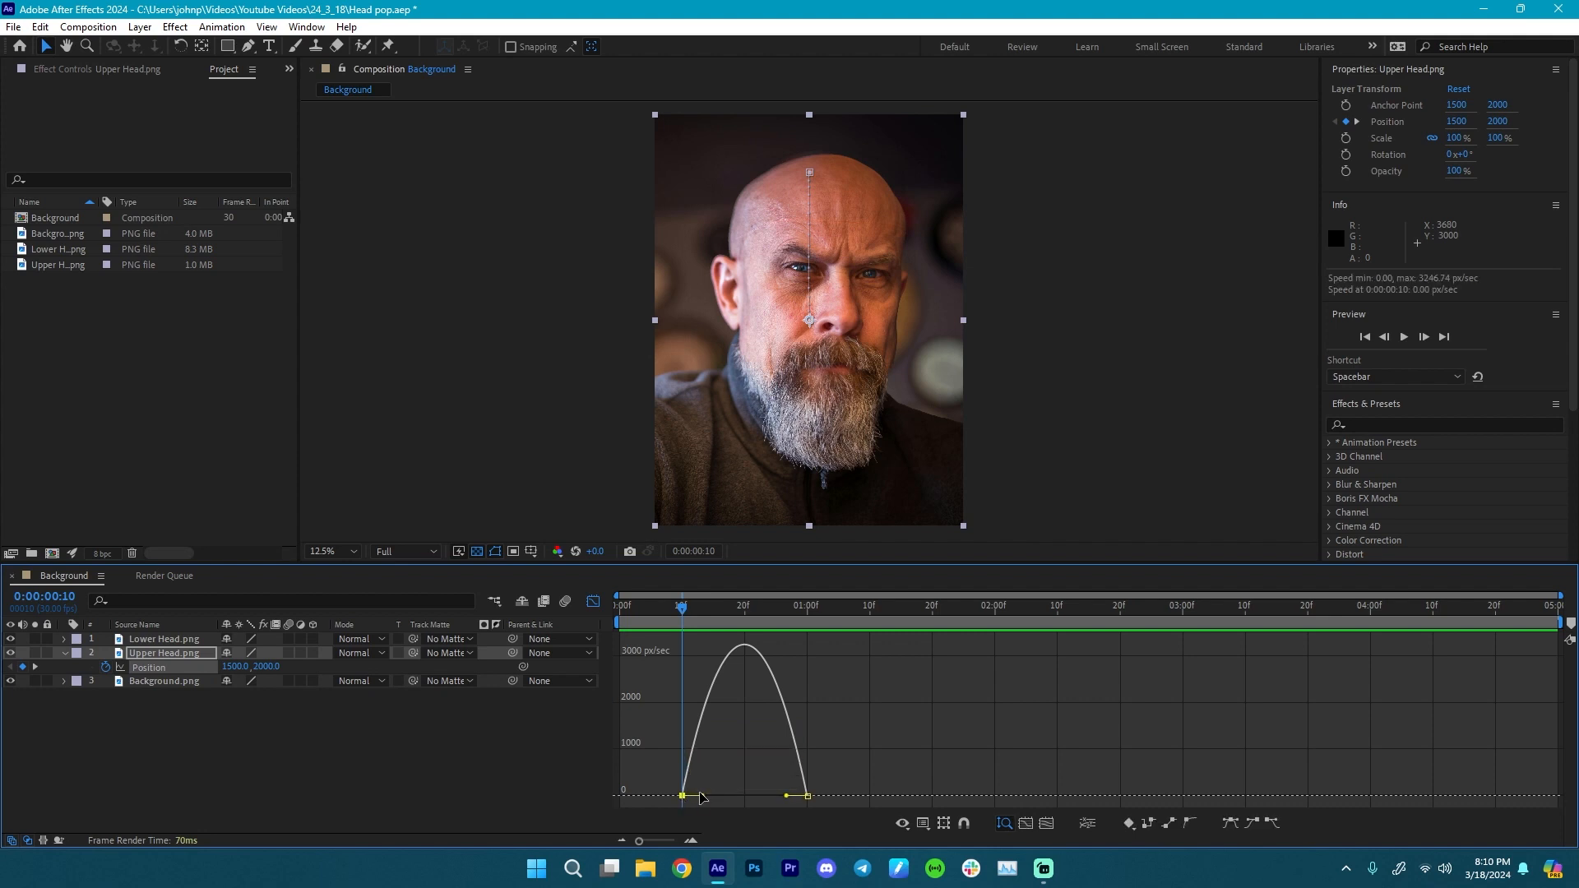
drag(702, 795, 749, 797)
key(space)
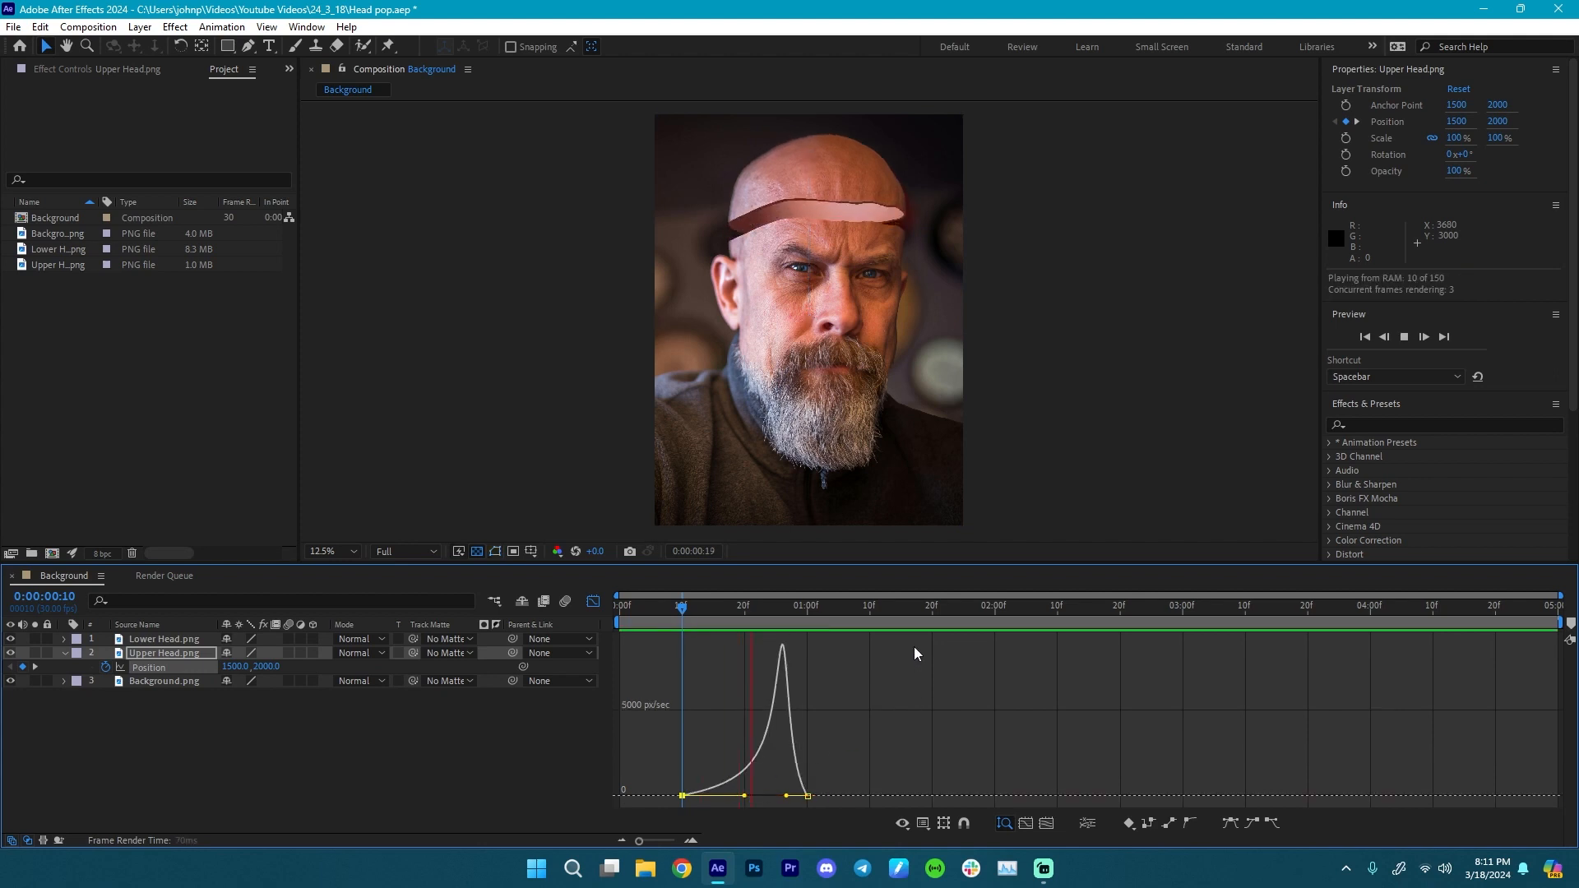
drag(676, 606, 648, 622)
key(space)
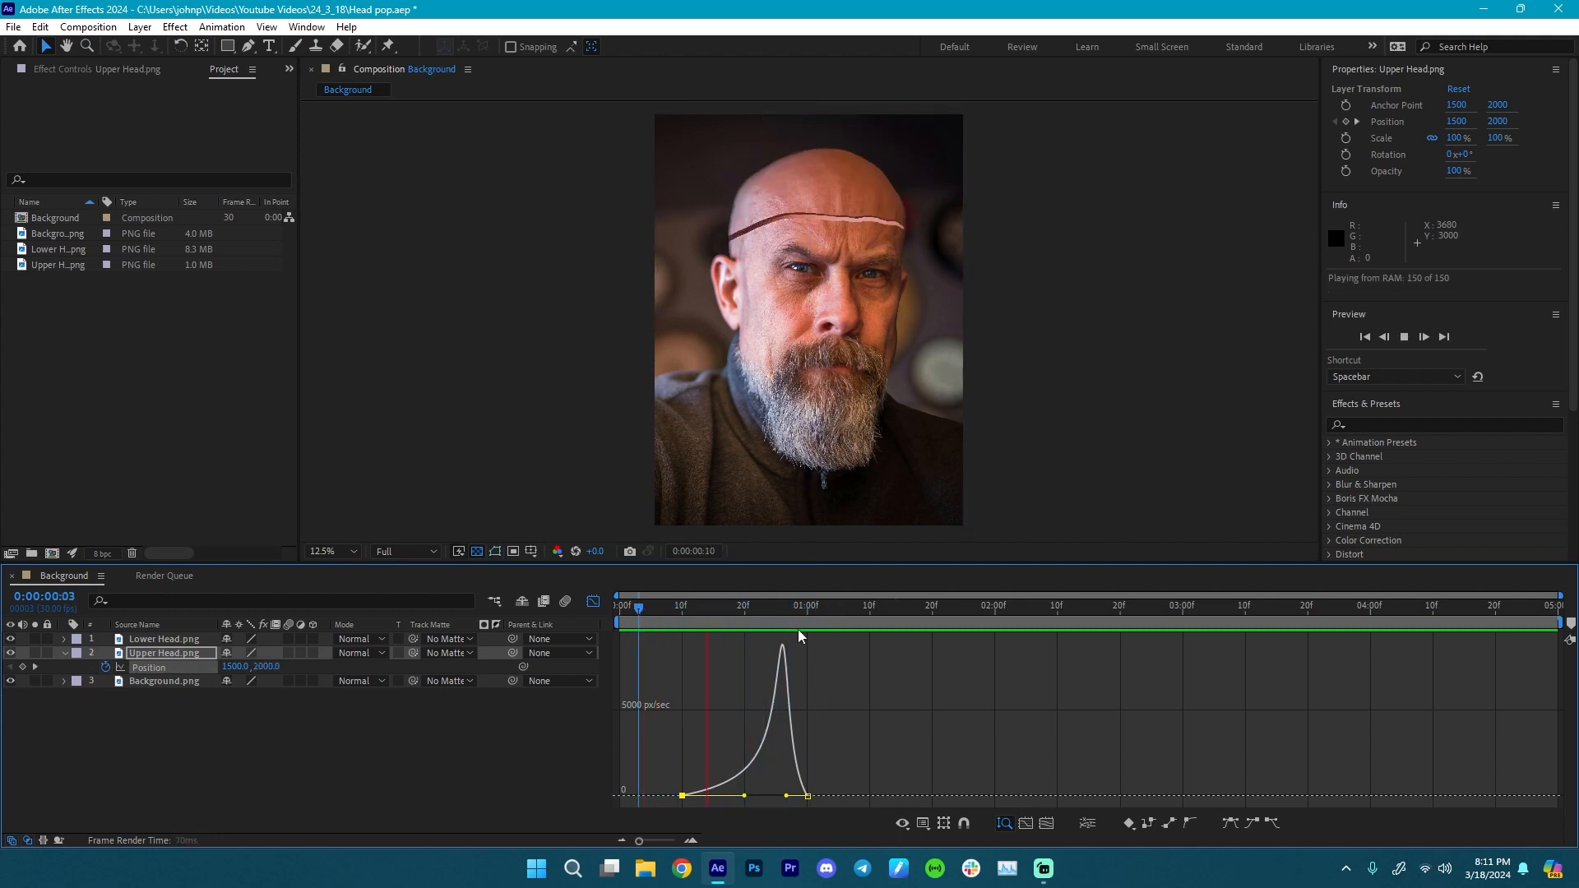
key(space)
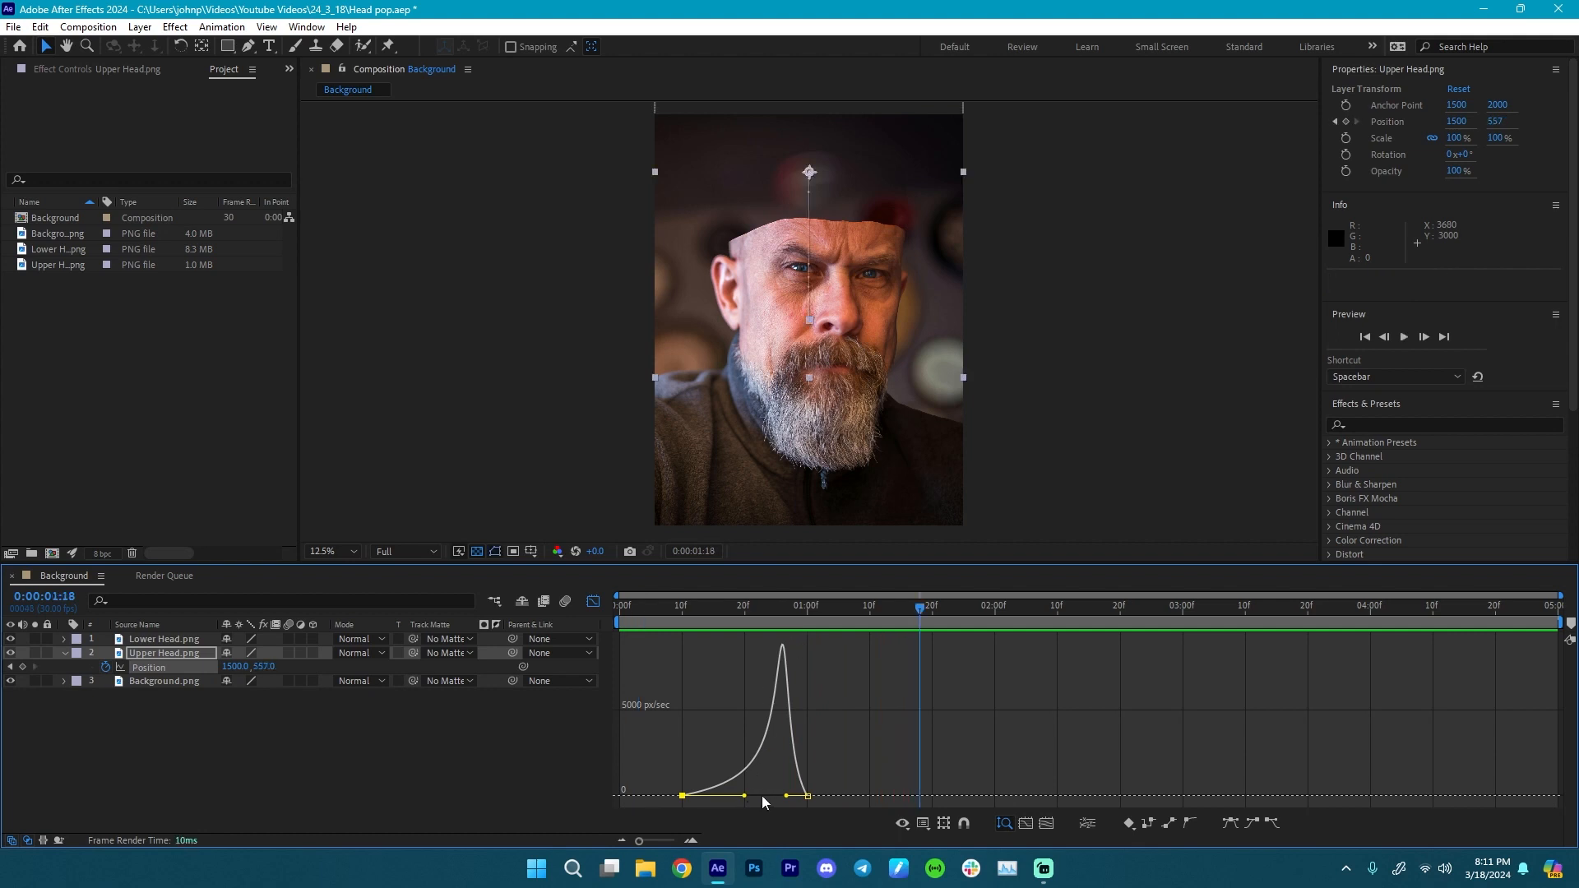
- Shorten the first keyframe's ease handle slightly, preview the result, and lengthen the second keyframe's incoming handle a little
mouse_move(743, 795)
mouse_down()
mouse_move(712, 796)
mouse_move(729, 796)
mouse_up()
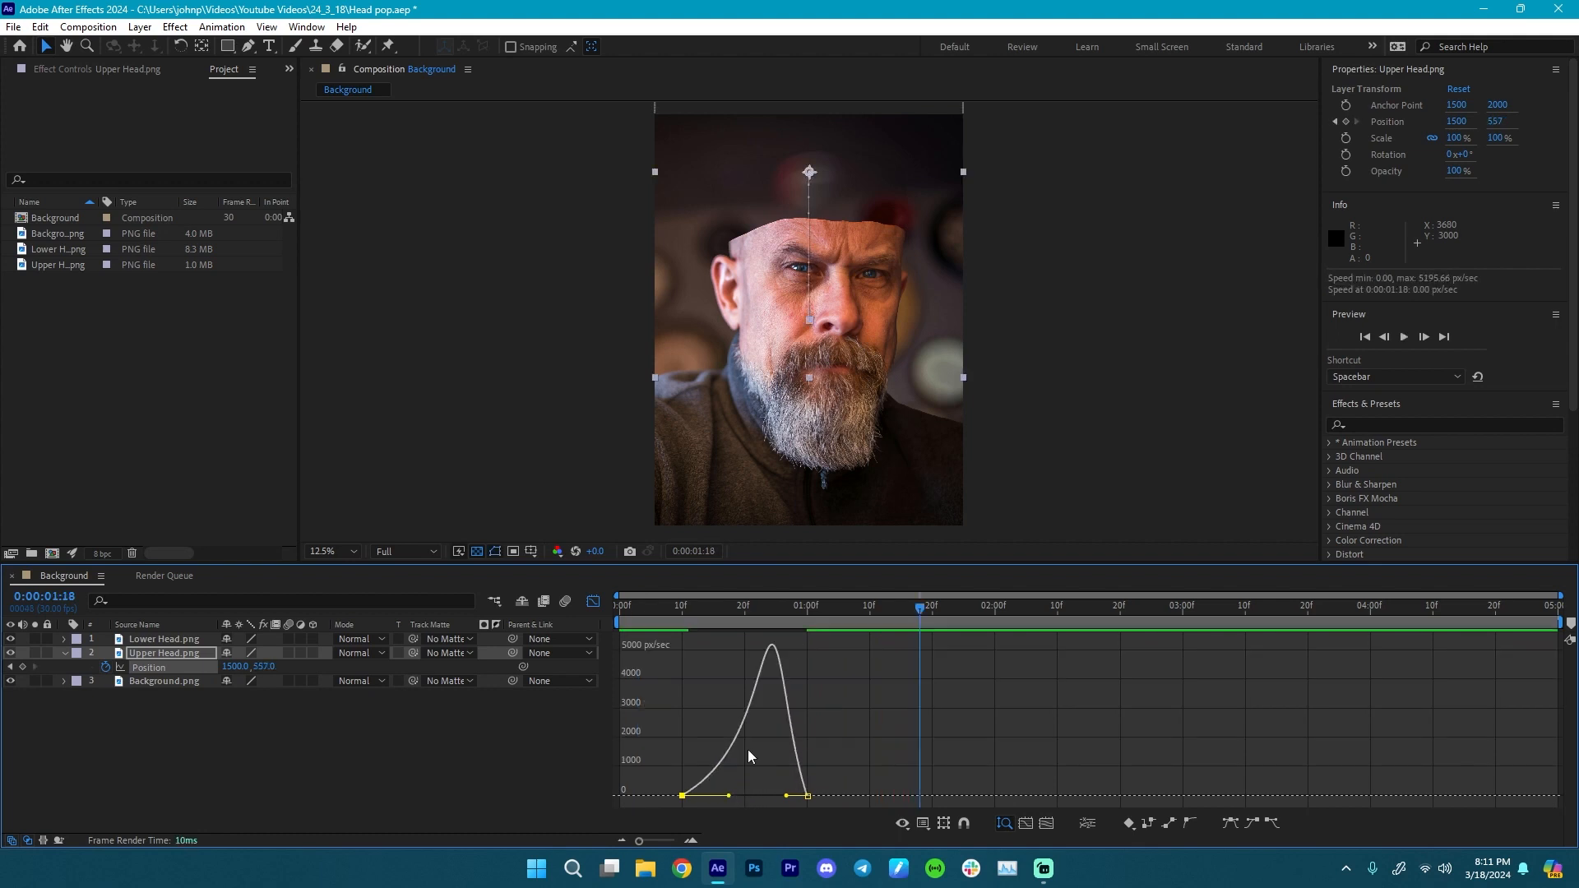
click(689, 609)
key(space)
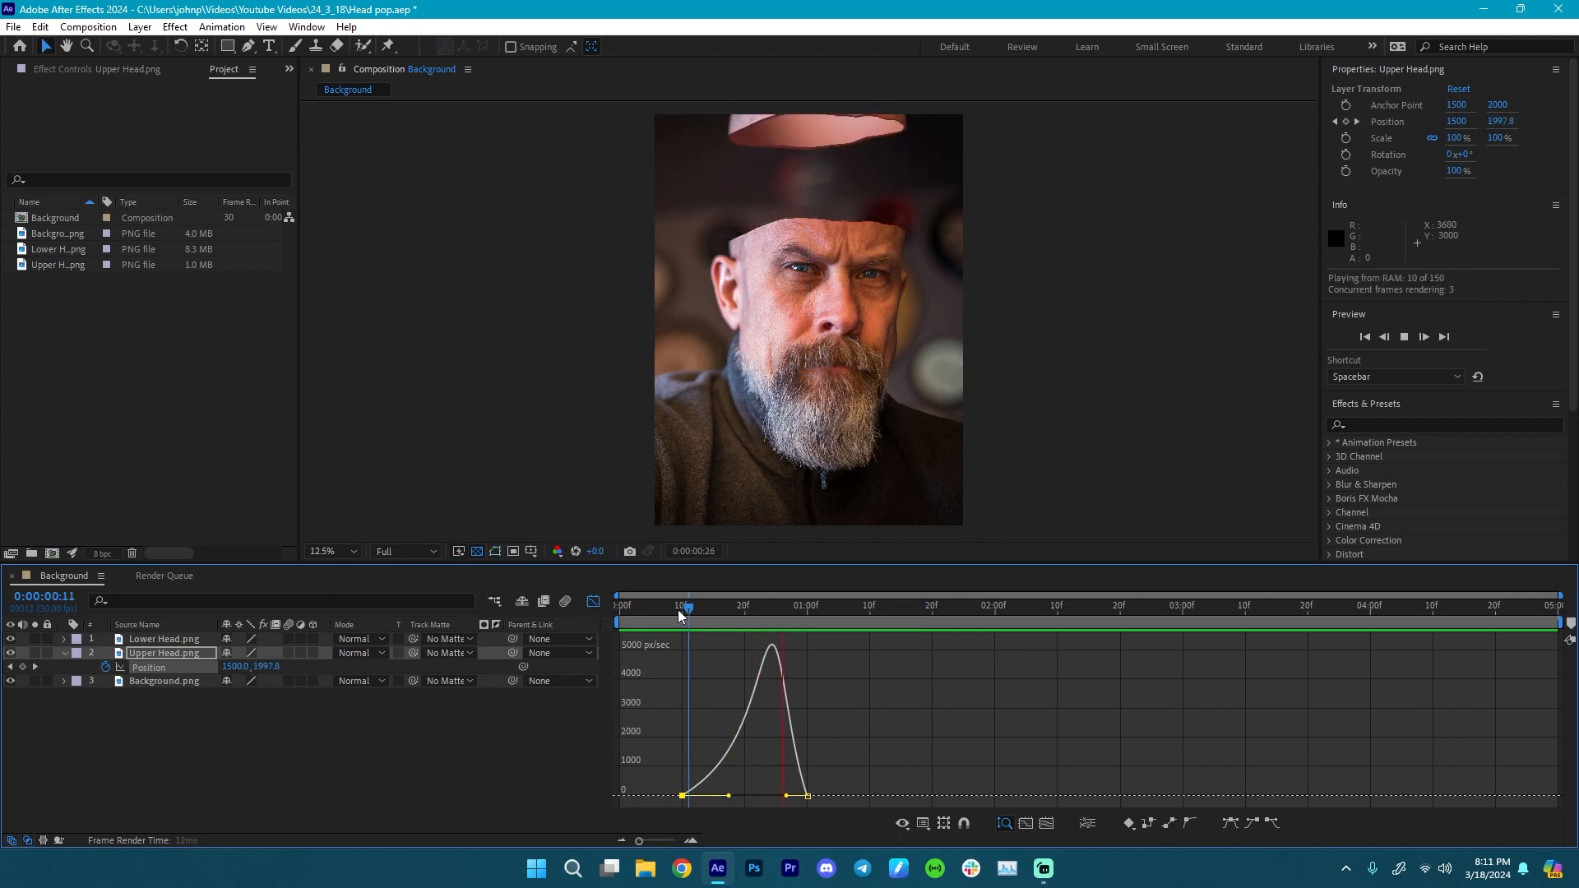
key(space)
drag(786, 796, 781, 796)
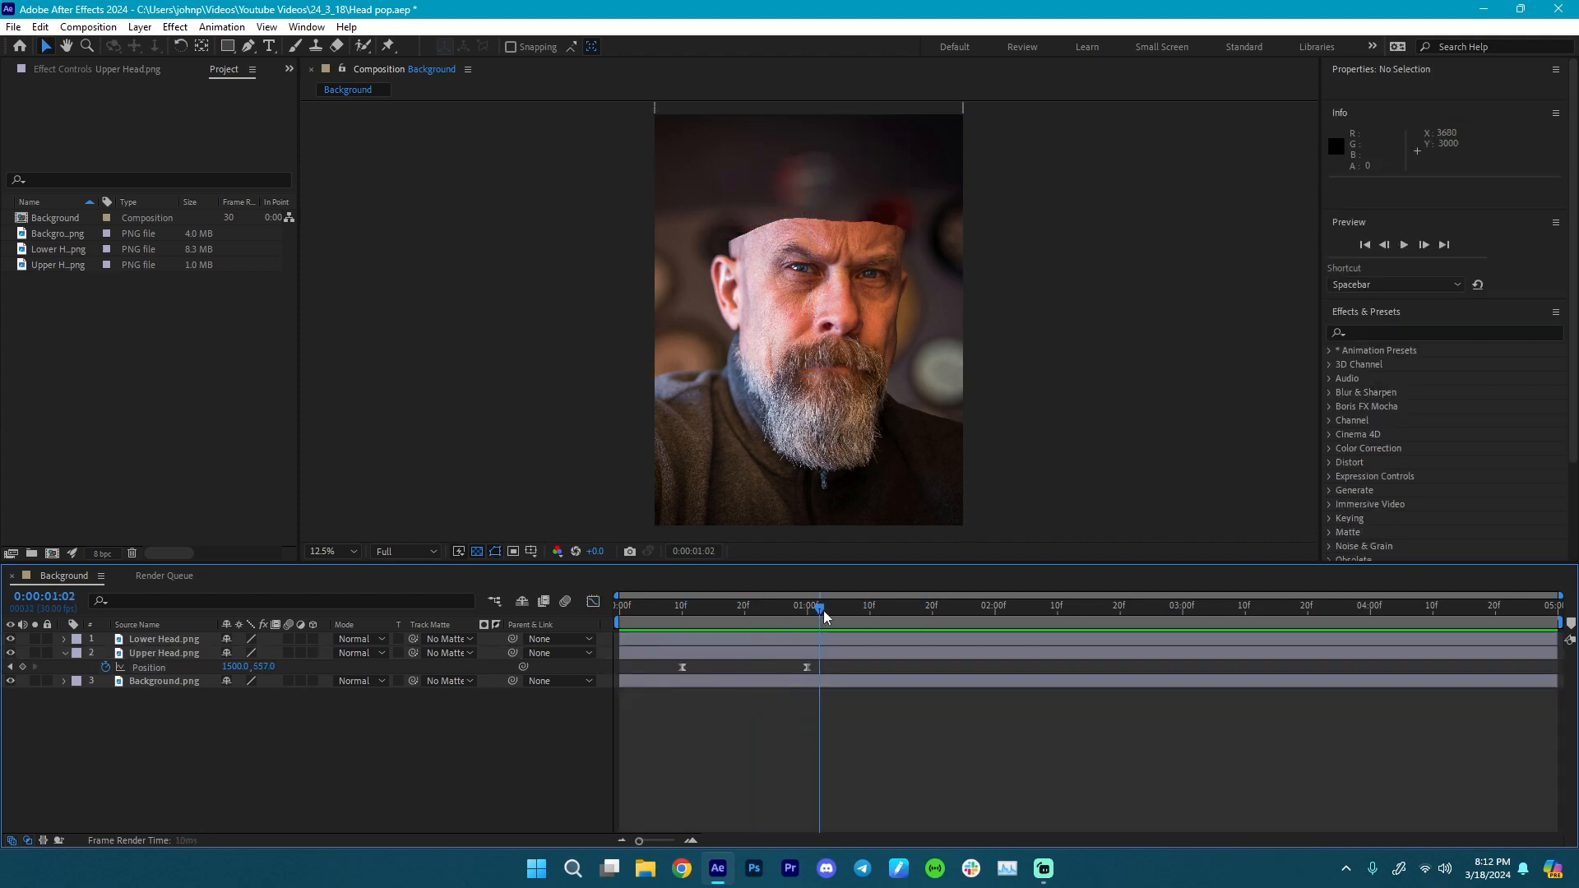
- Add a Position keyframe at 0:00:04:00 to hold the raised head, copy the first keyframe to 0:00:04:20, and preview the animation
drag(820, 609, 1372, 615)
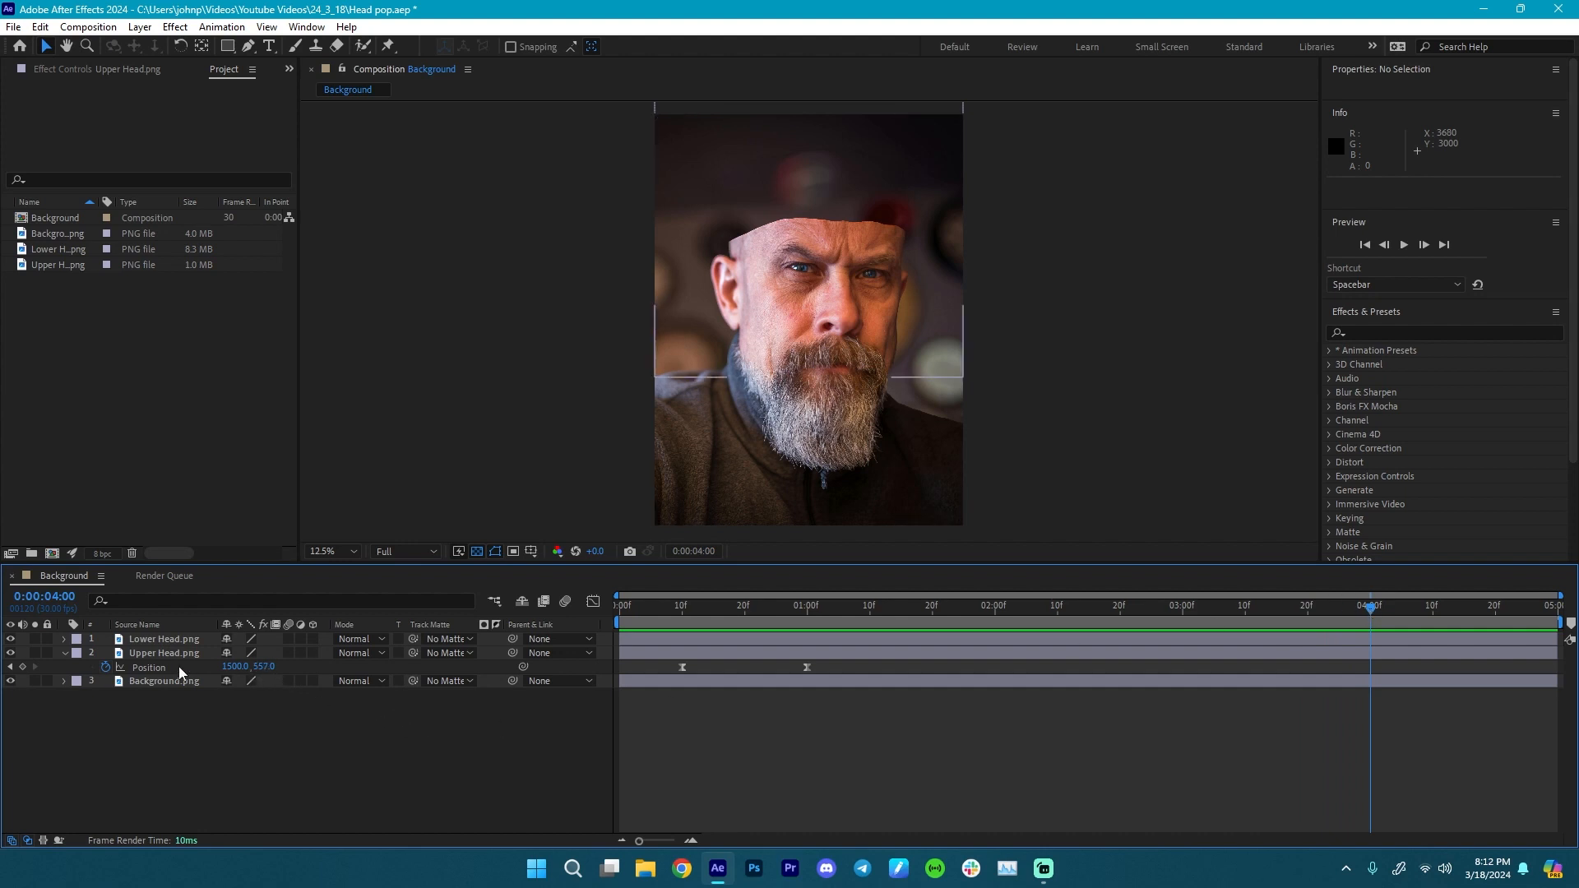
click(23, 667)
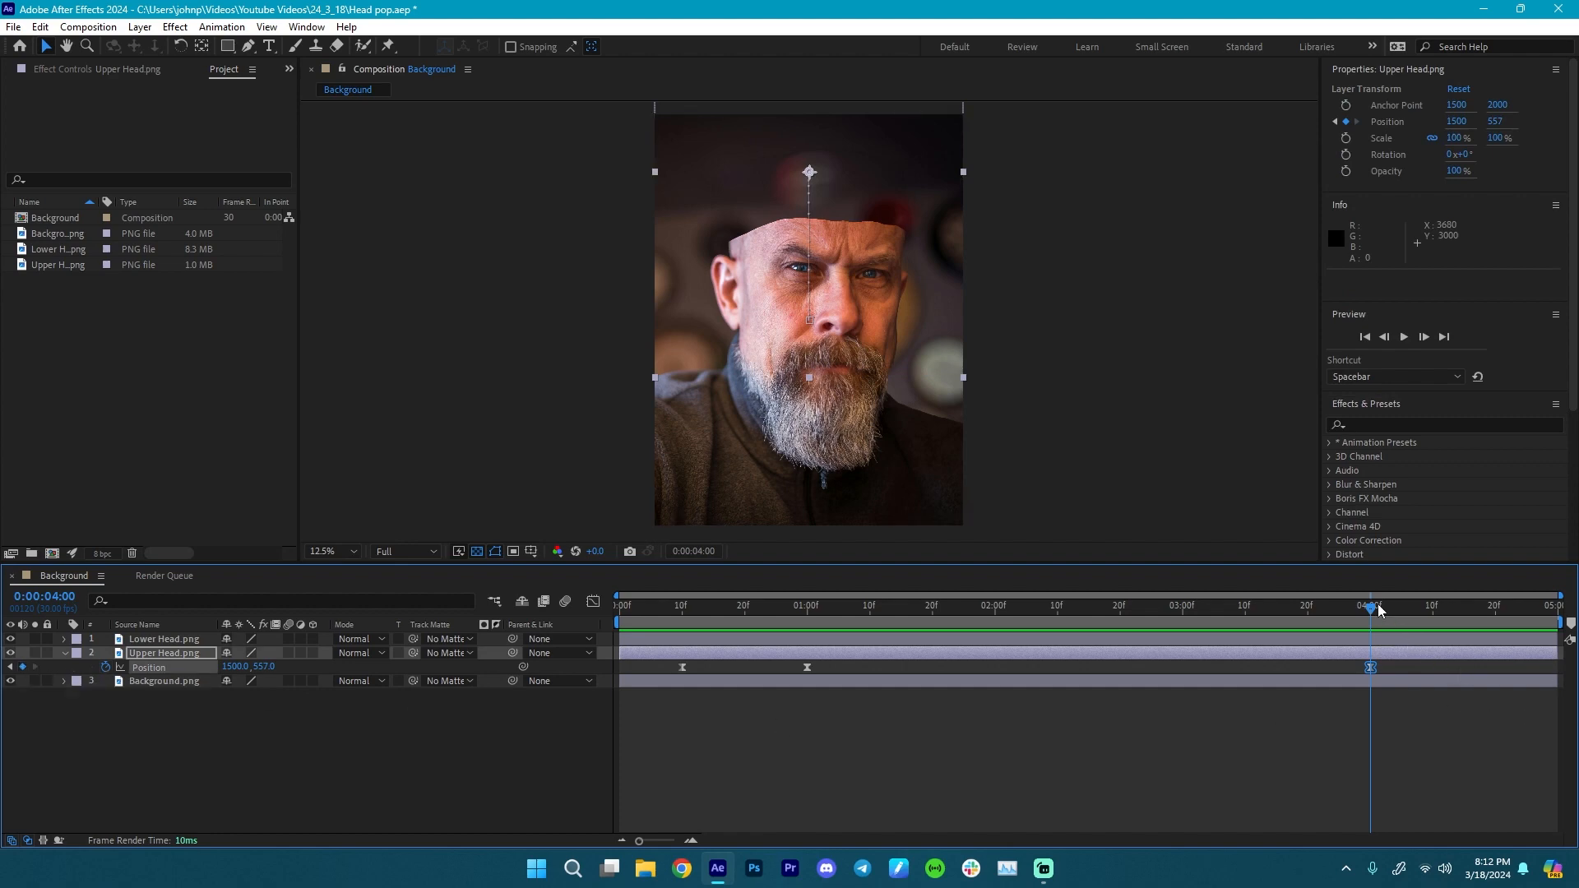
drag(1378, 606, 1495, 611)
click(682, 667)
key(ctrl+c)
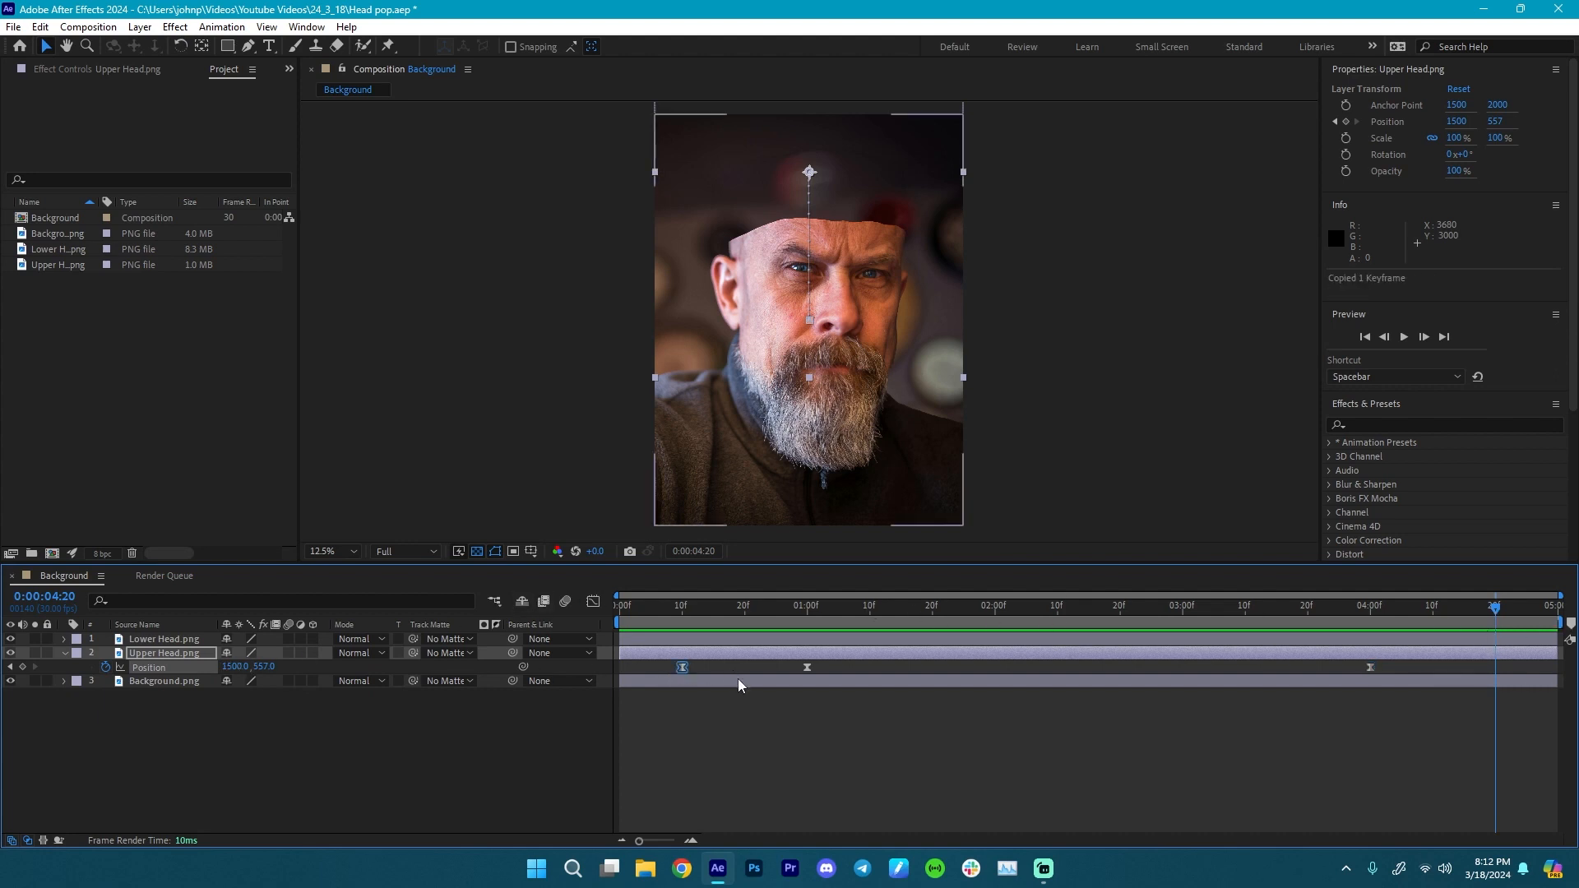
key(ctrl+v)
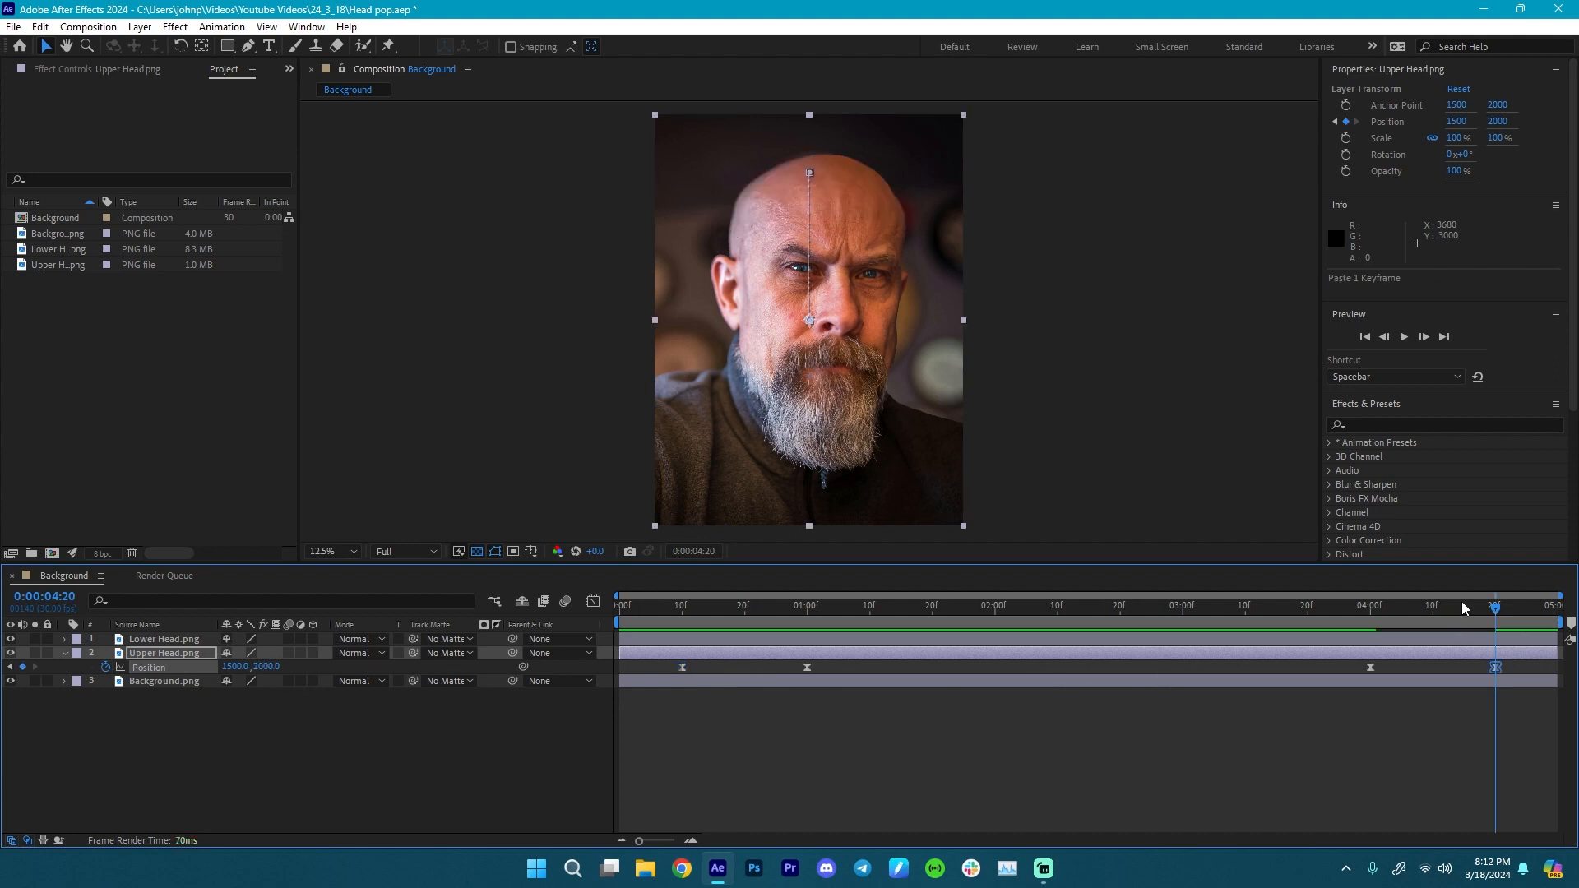
key(space)
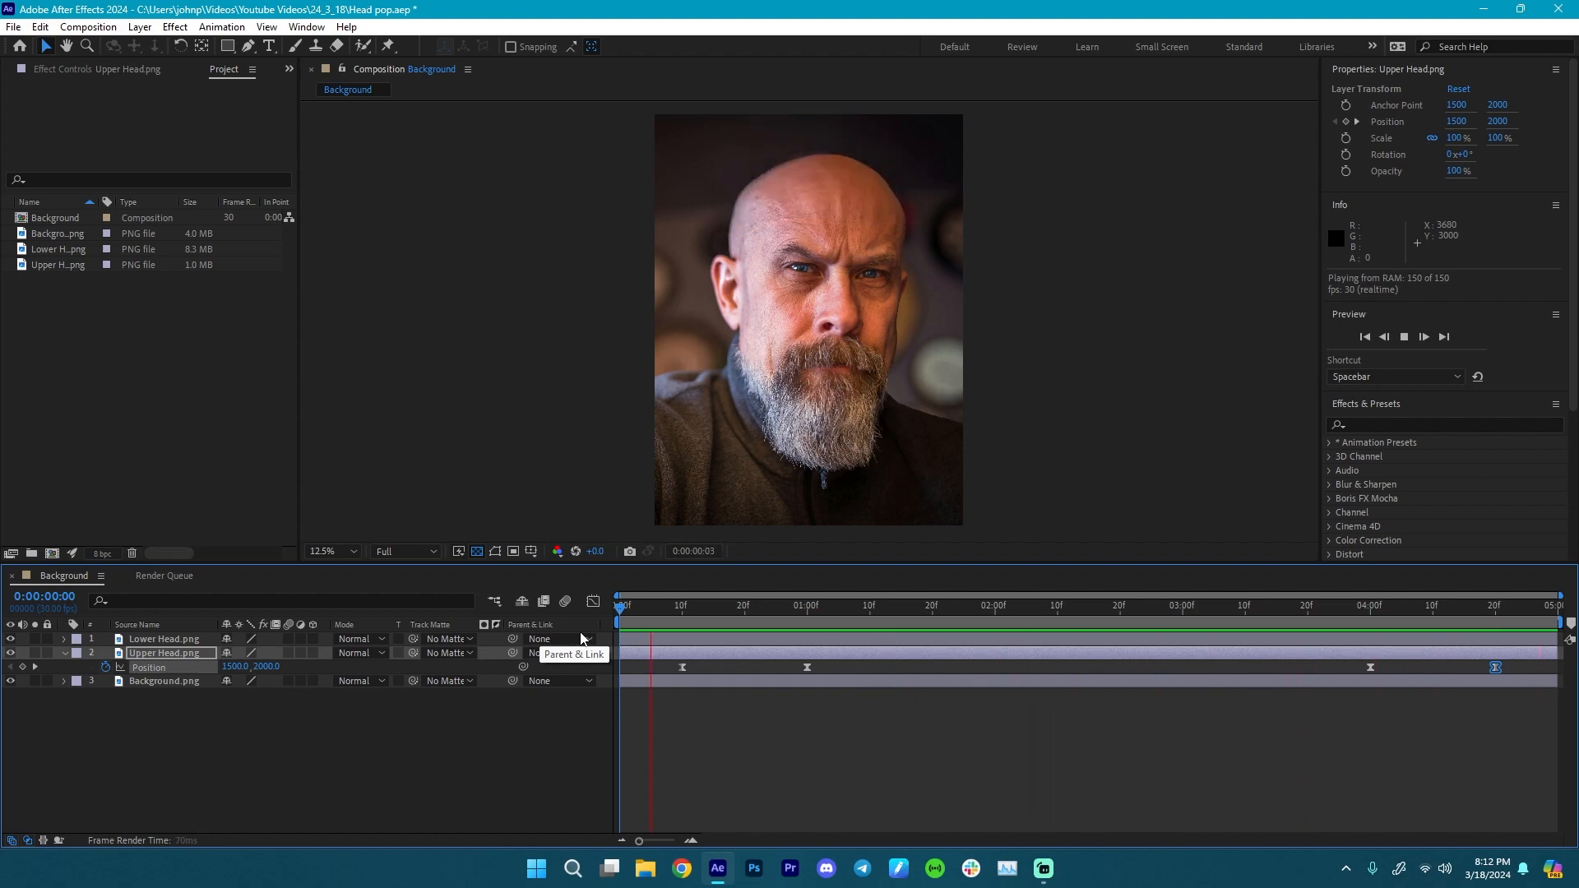
key(space)
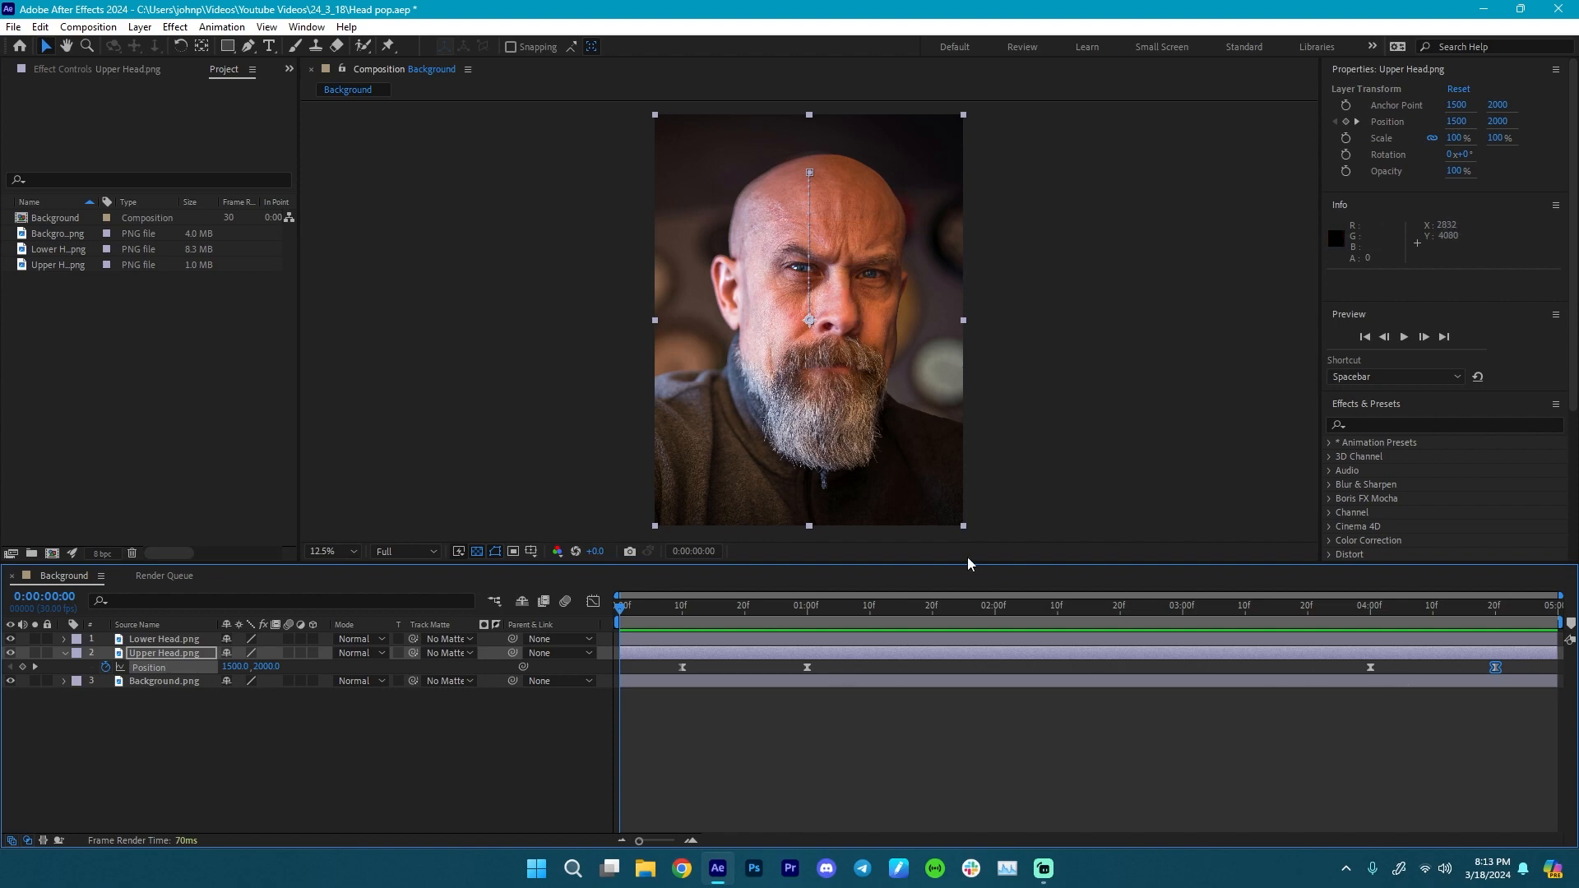
right_click(348, 753)
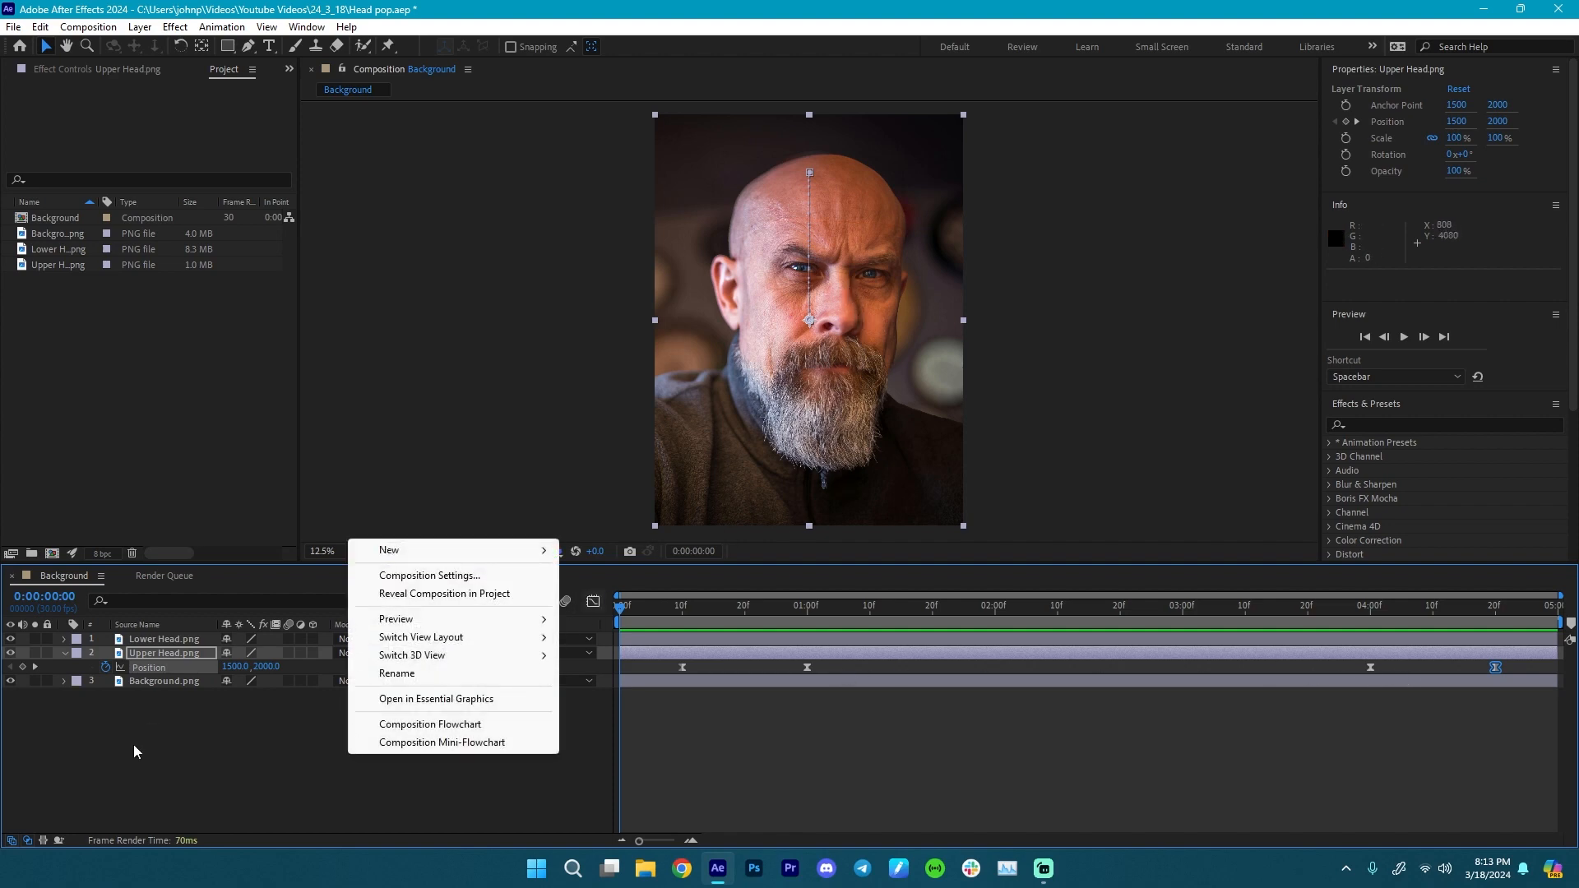
right_click(92, 264)
right_click(67, 340)
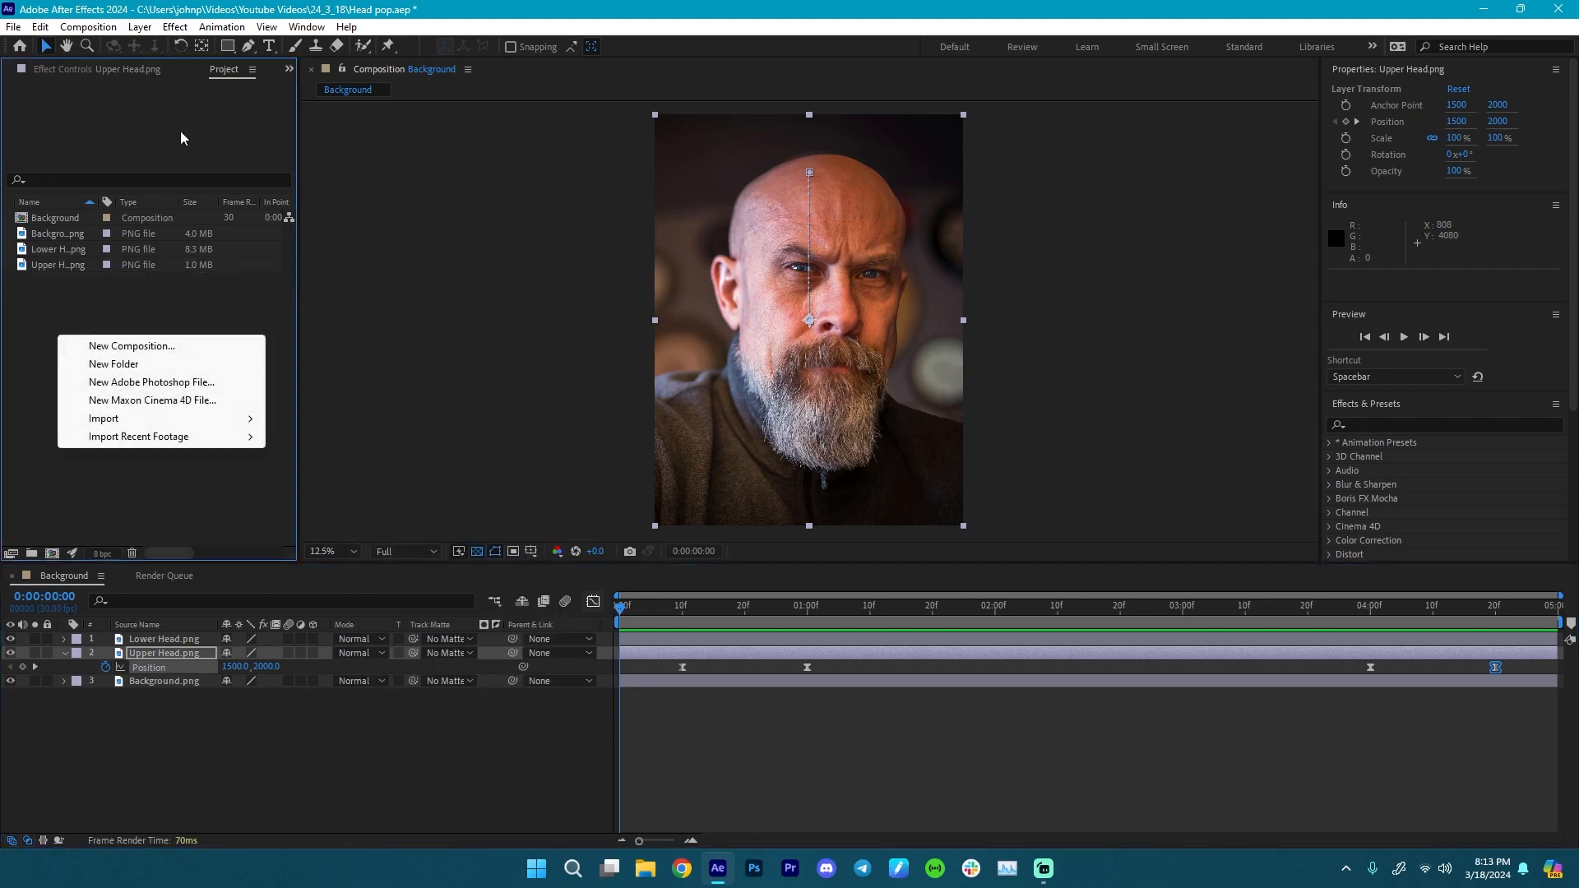
- Create a mid-gray solid named Particles at composition size and place it between the Upper Head and Background layers
right_click(132, 750)
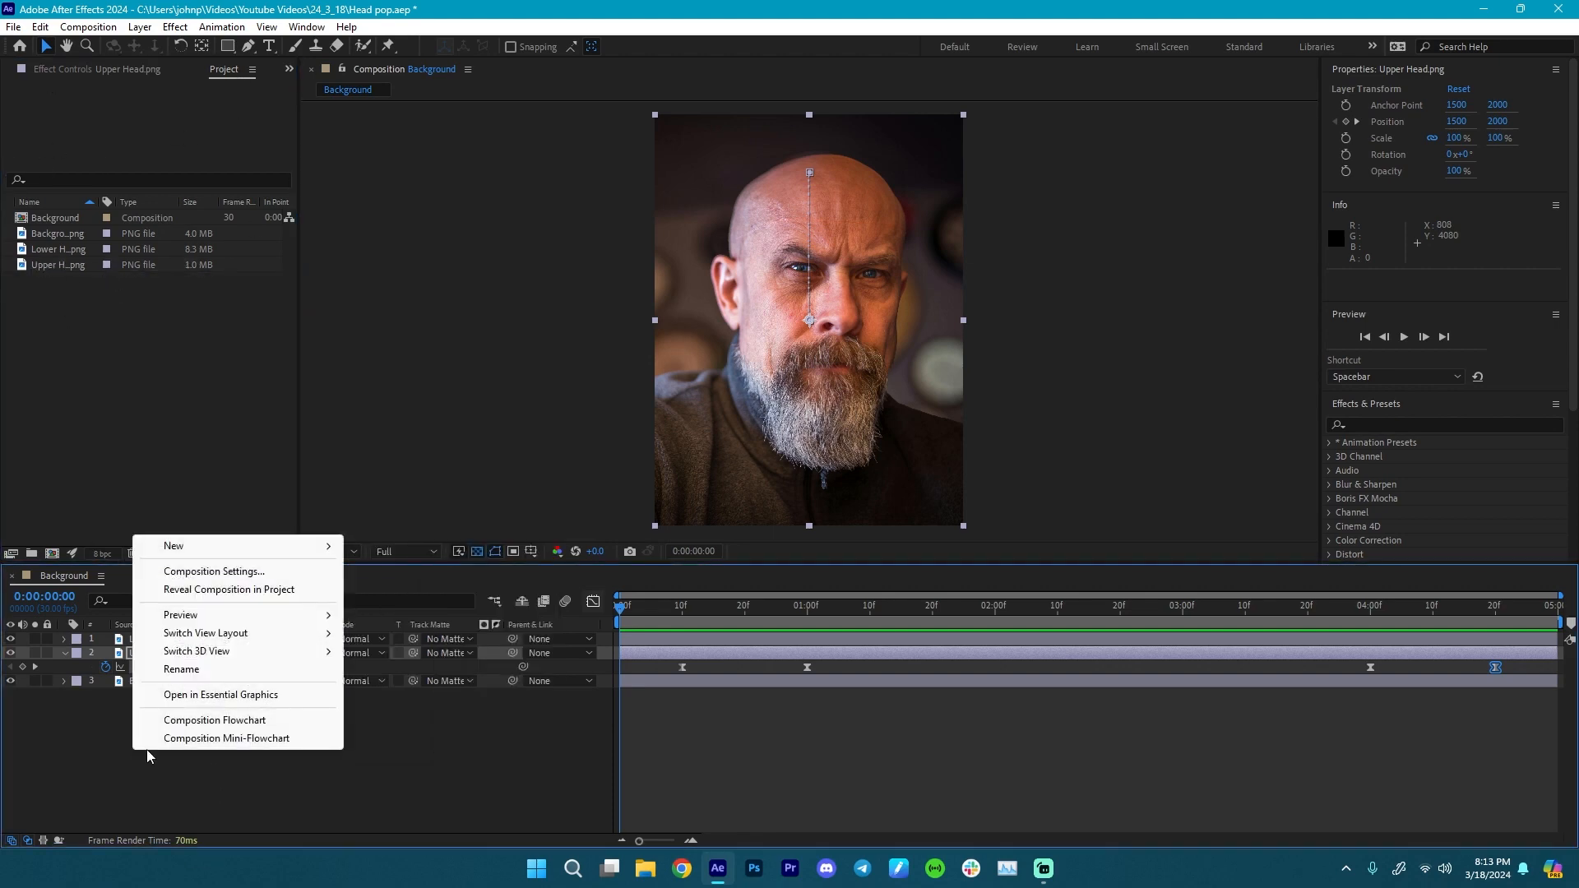
mouse_move(333, 550)
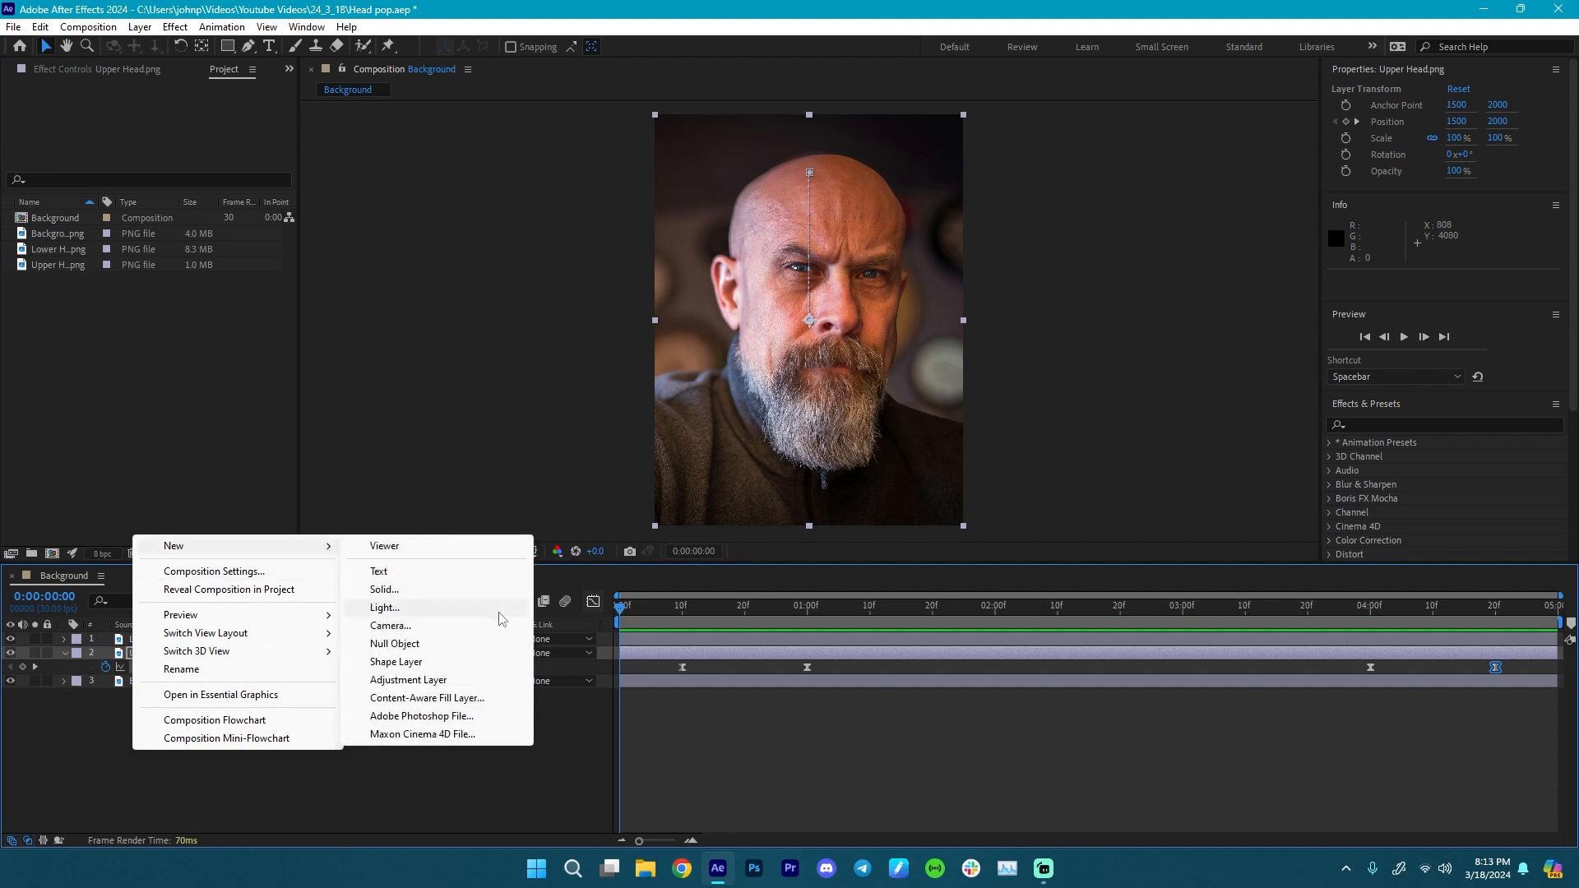
click(477, 591)
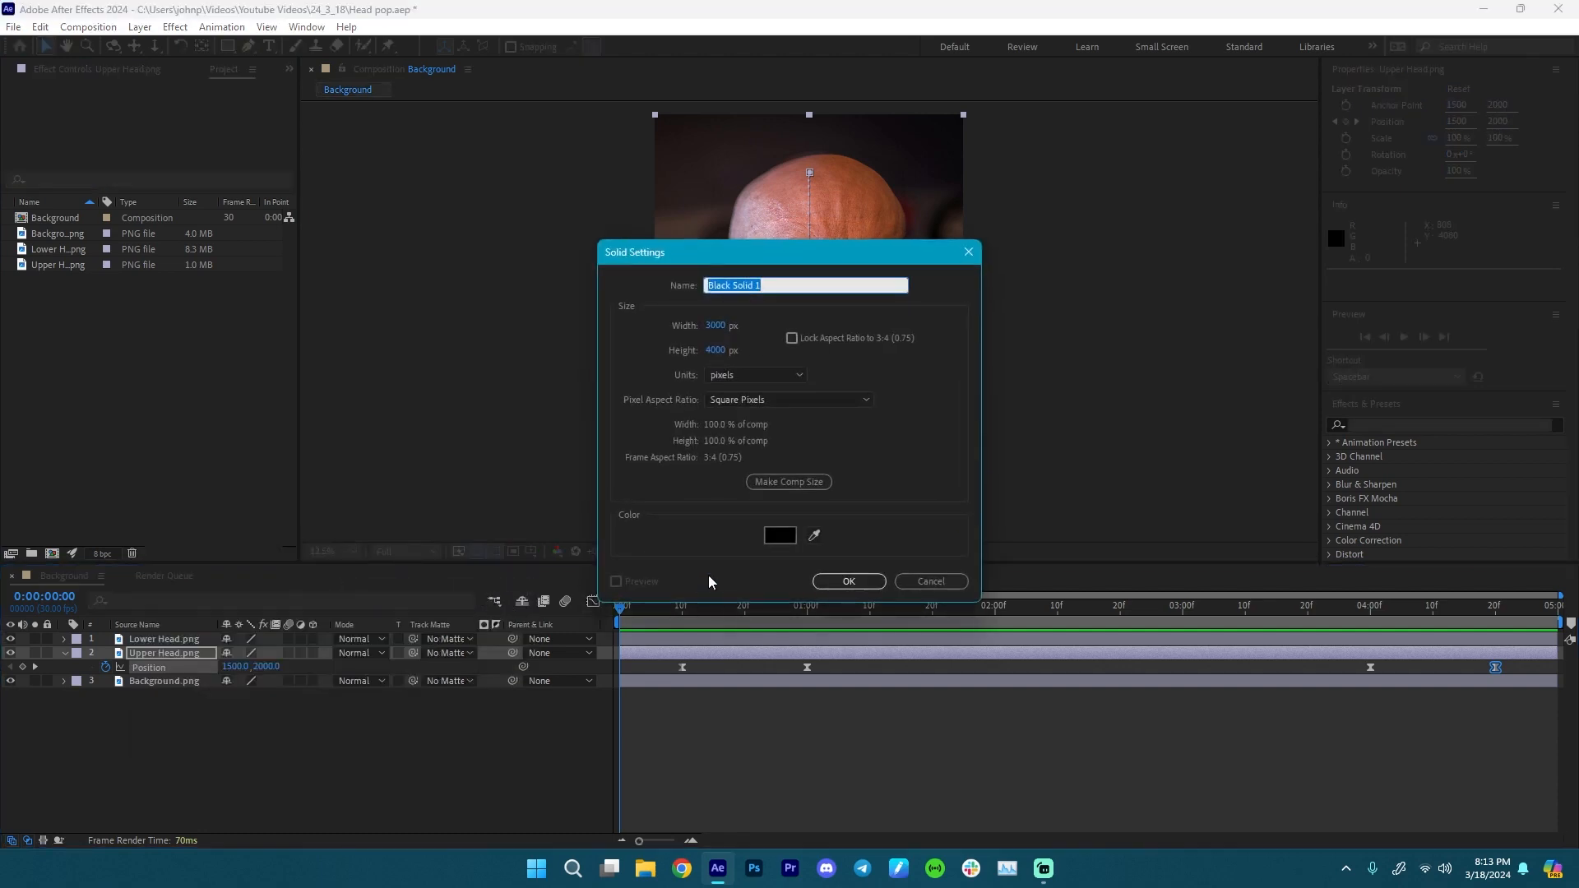
click(777, 536)
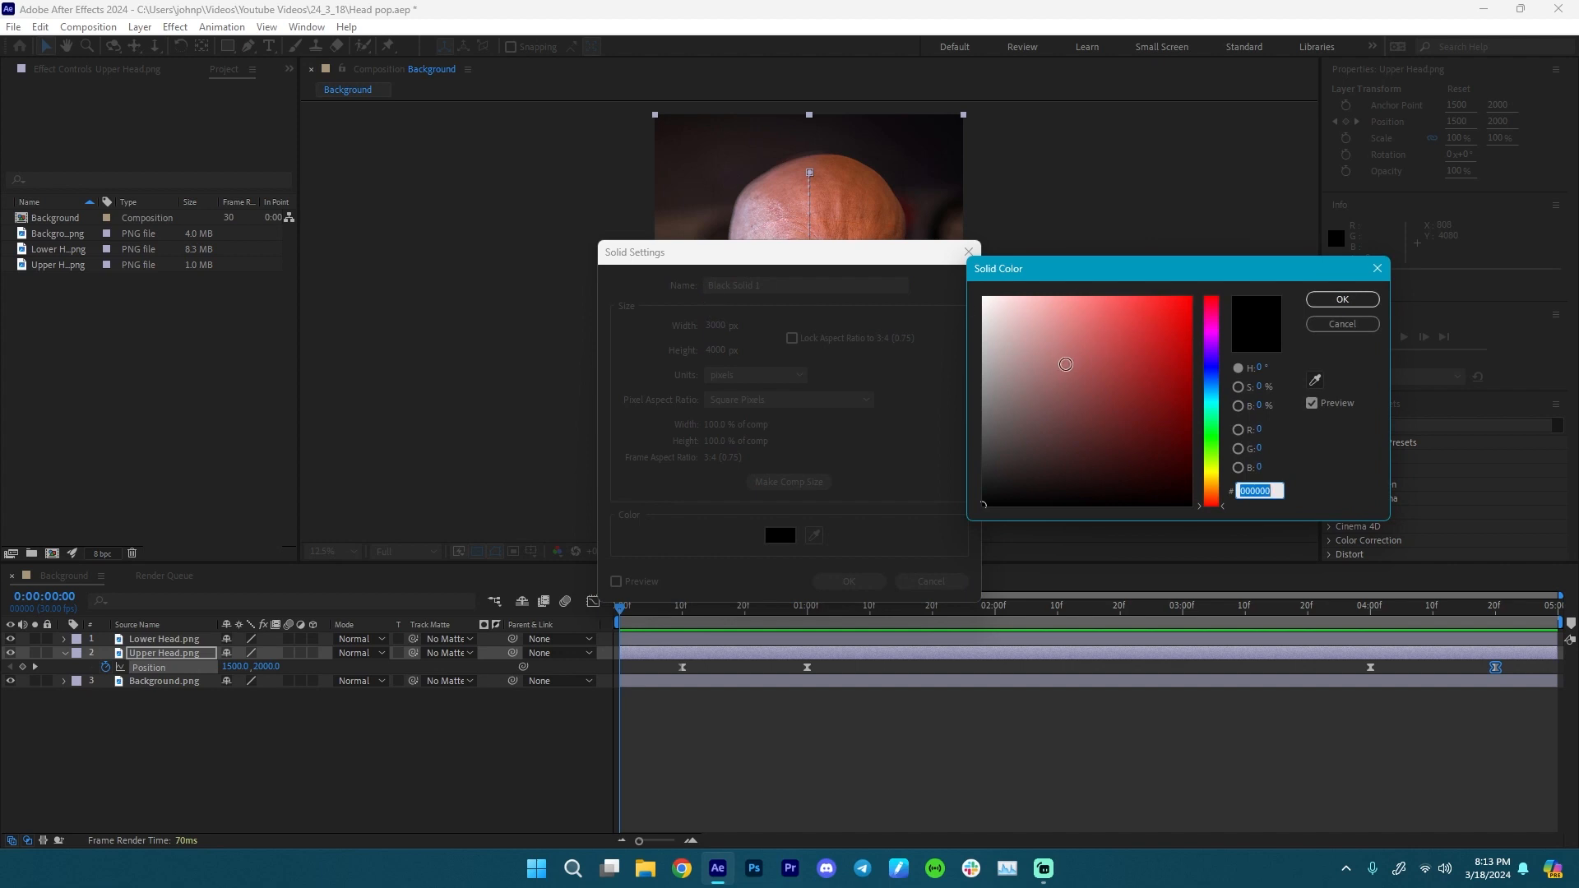
drag(1113, 401, 680, 403)
click(1342, 299)
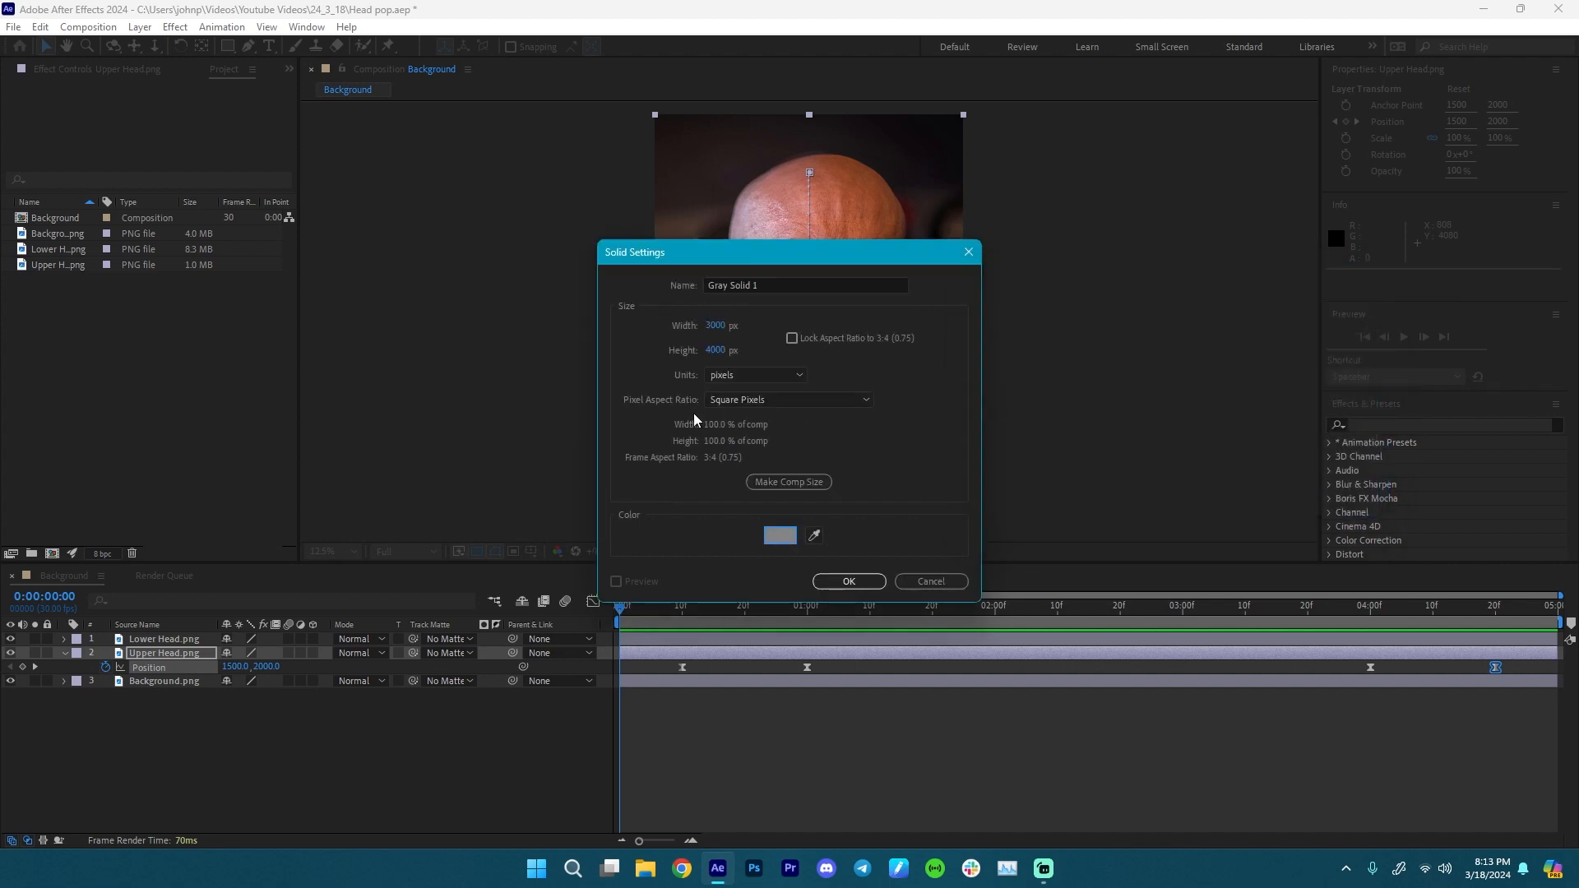
drag(776, 286, 506, 288)
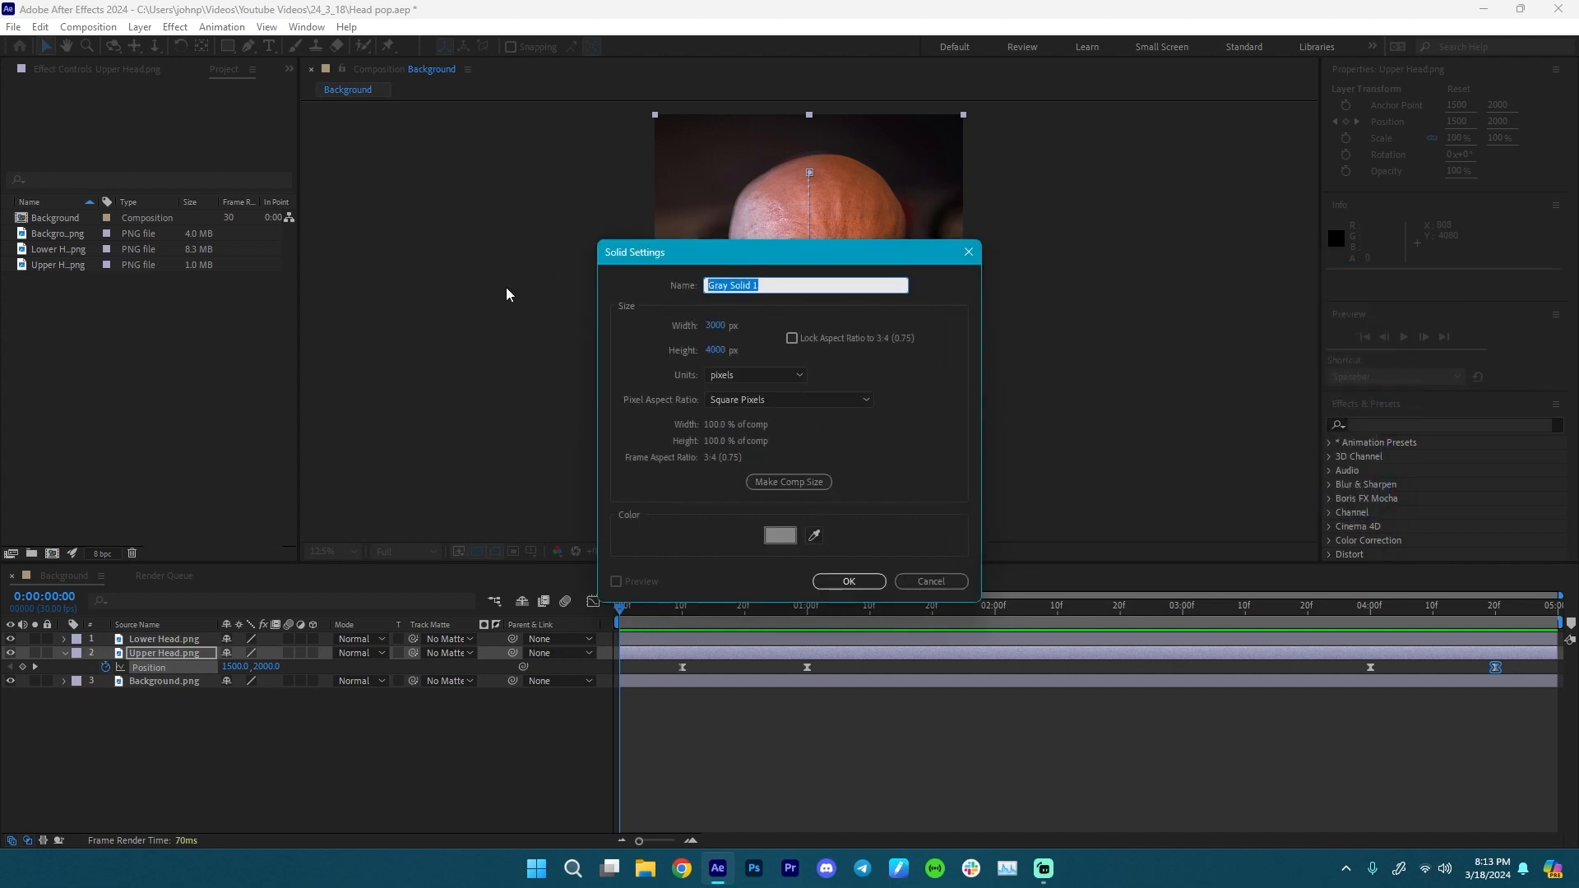
text(Particles)
key(Return)
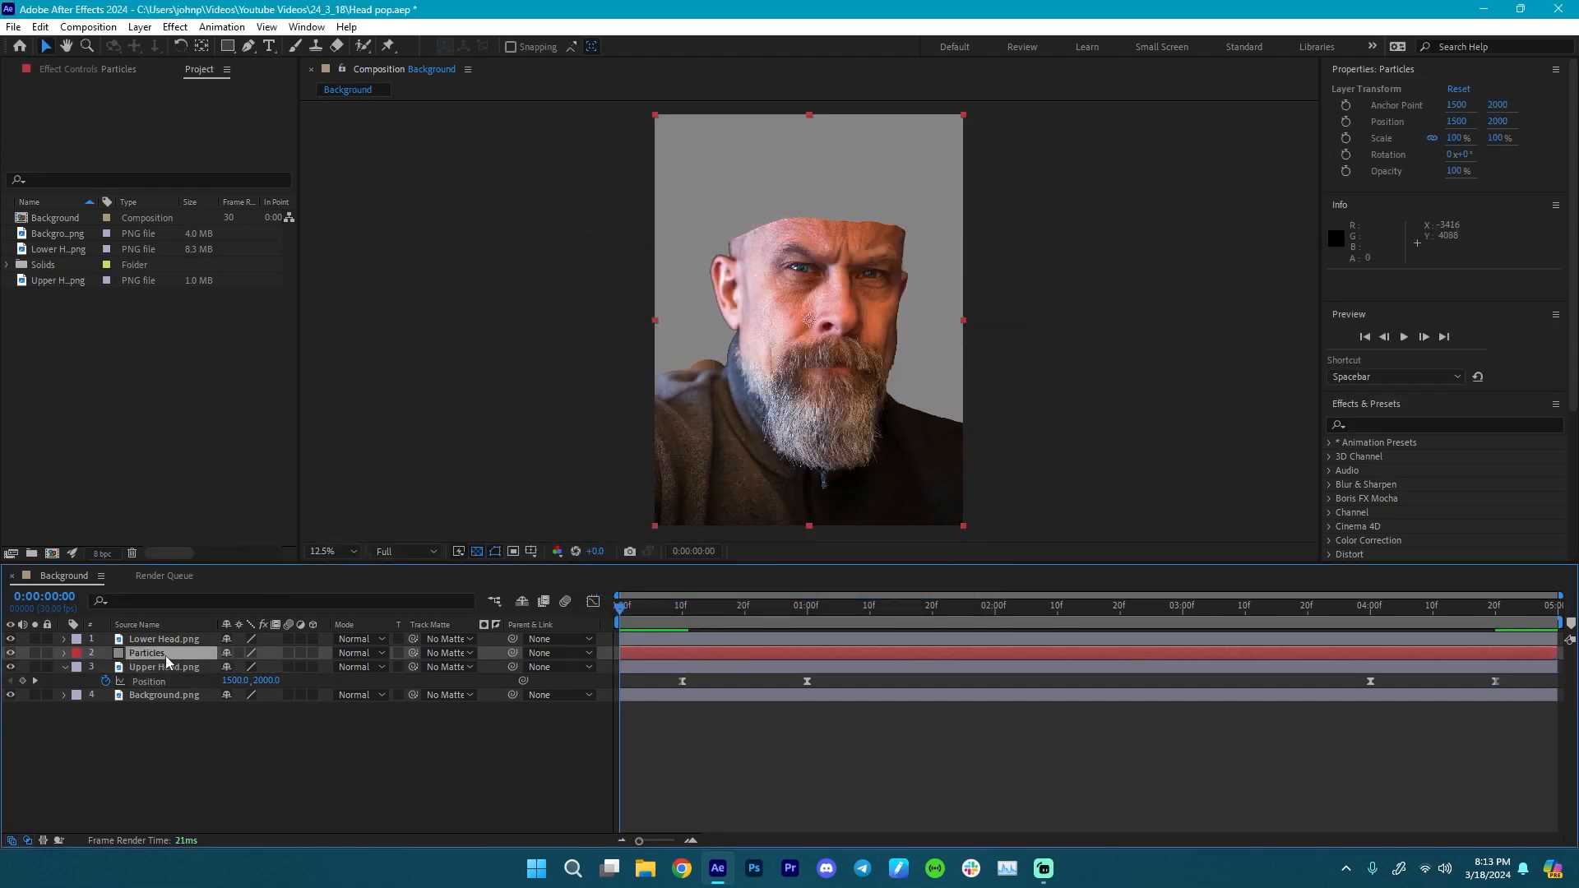
drag(165, 654, 164, 673)
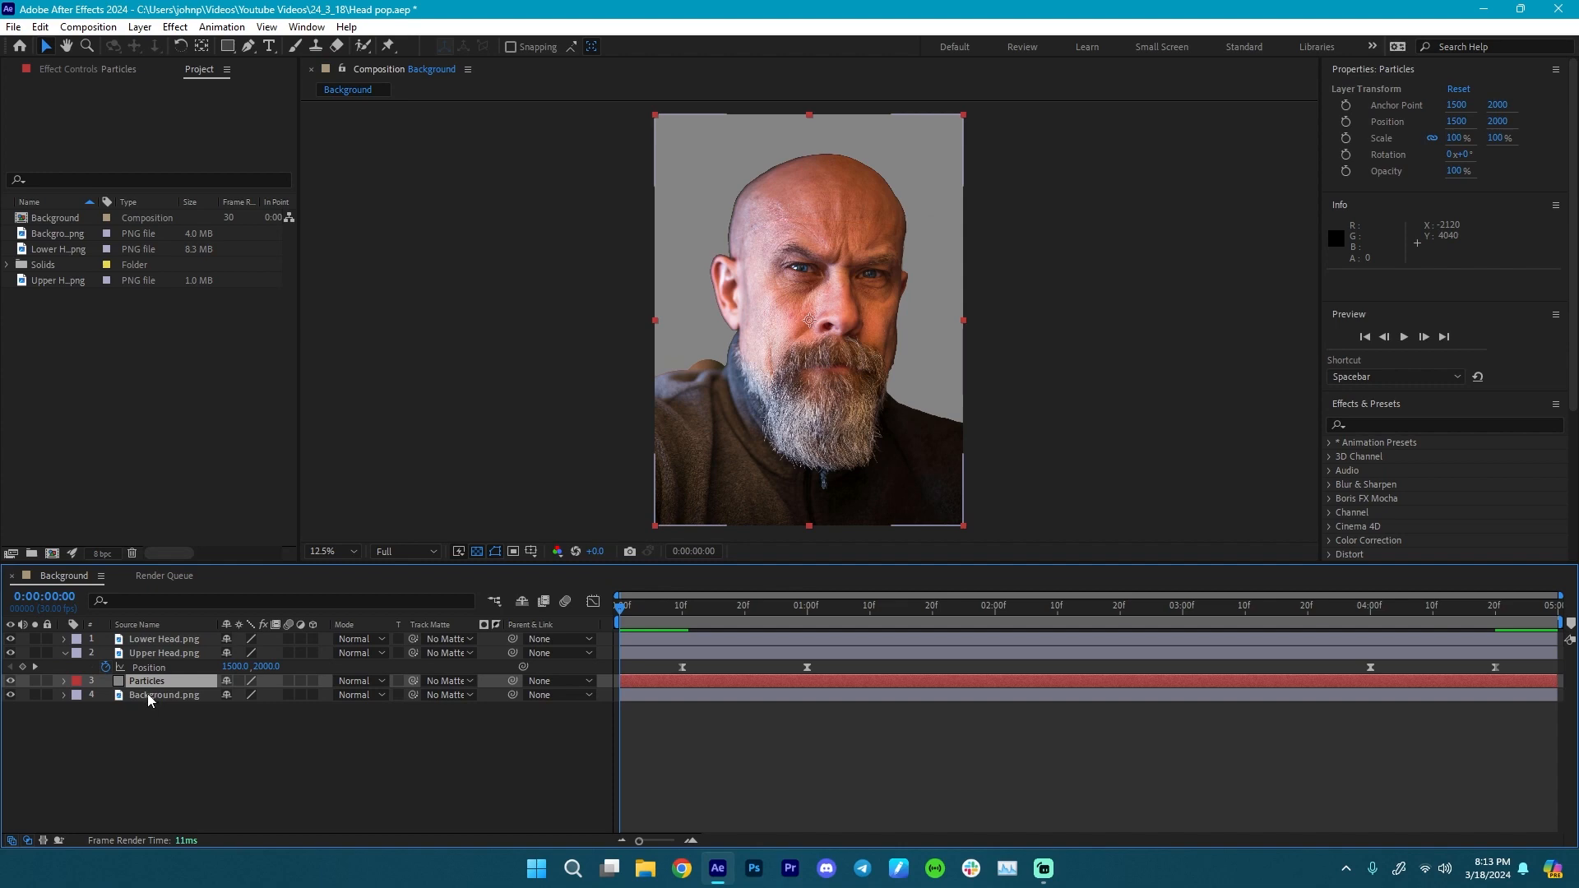
- Search the effects for "World" and apply CC Particle World to the Particles layer
click(1382, 421)
click(1365, 46)
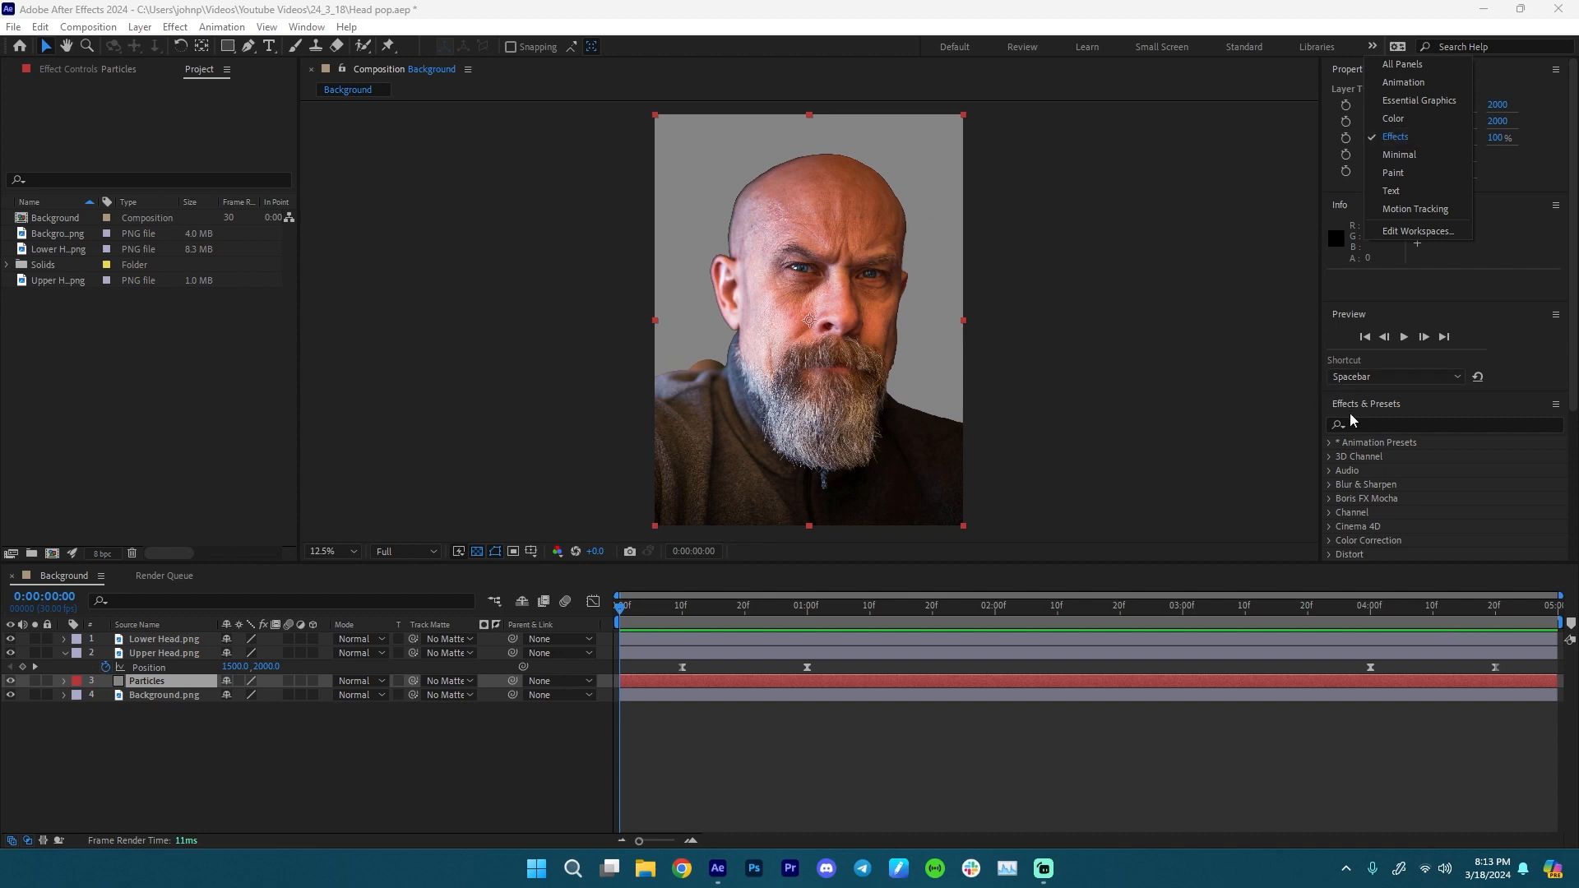
click(1403, 133)
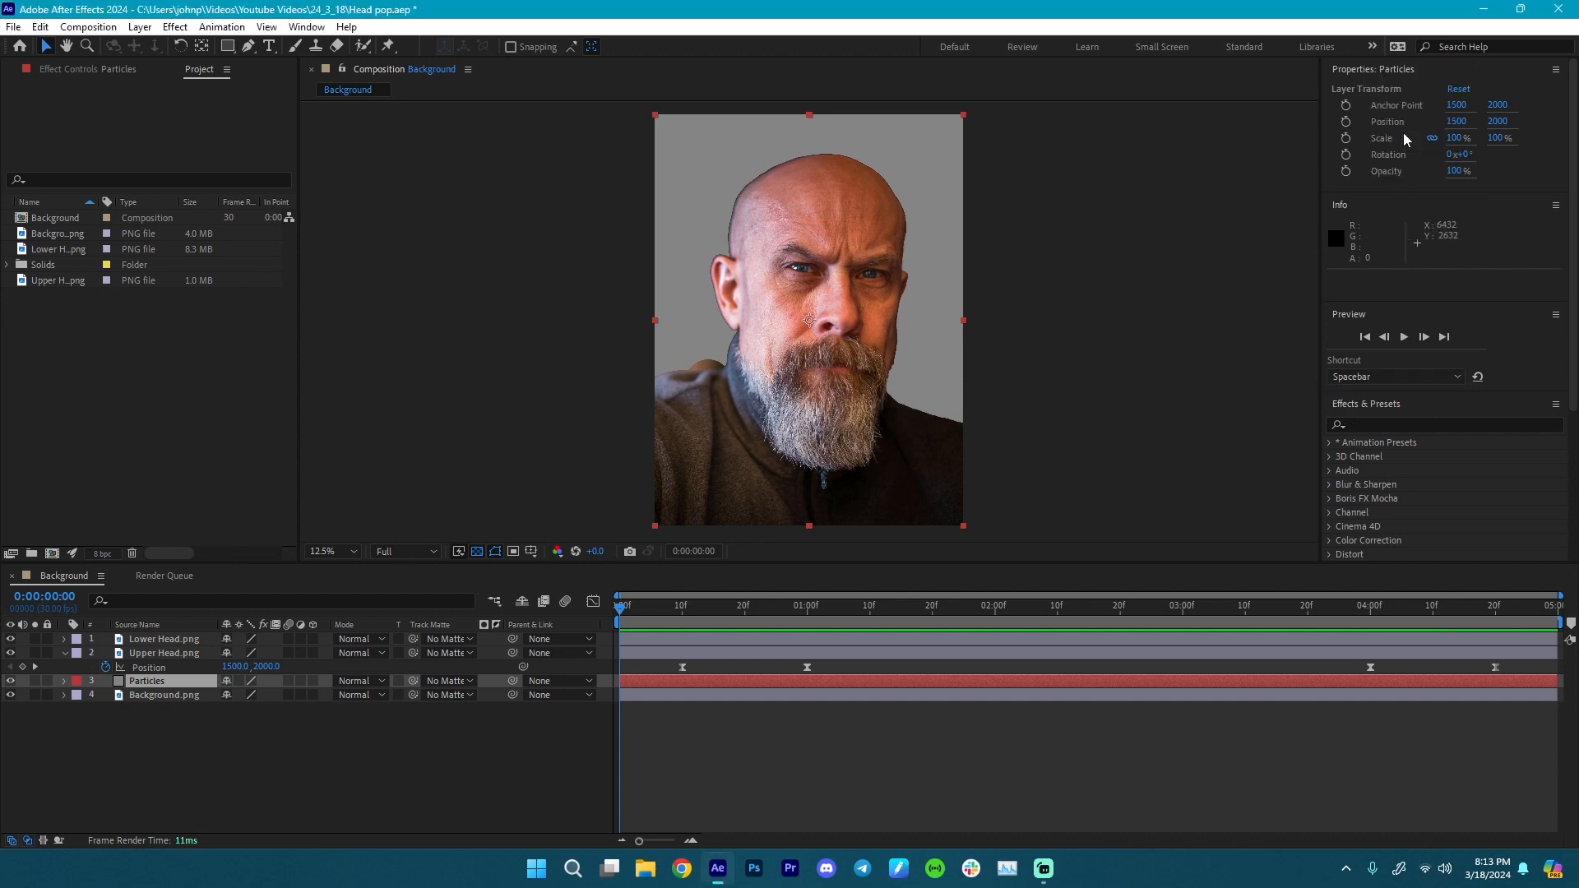
click(1371, 424)
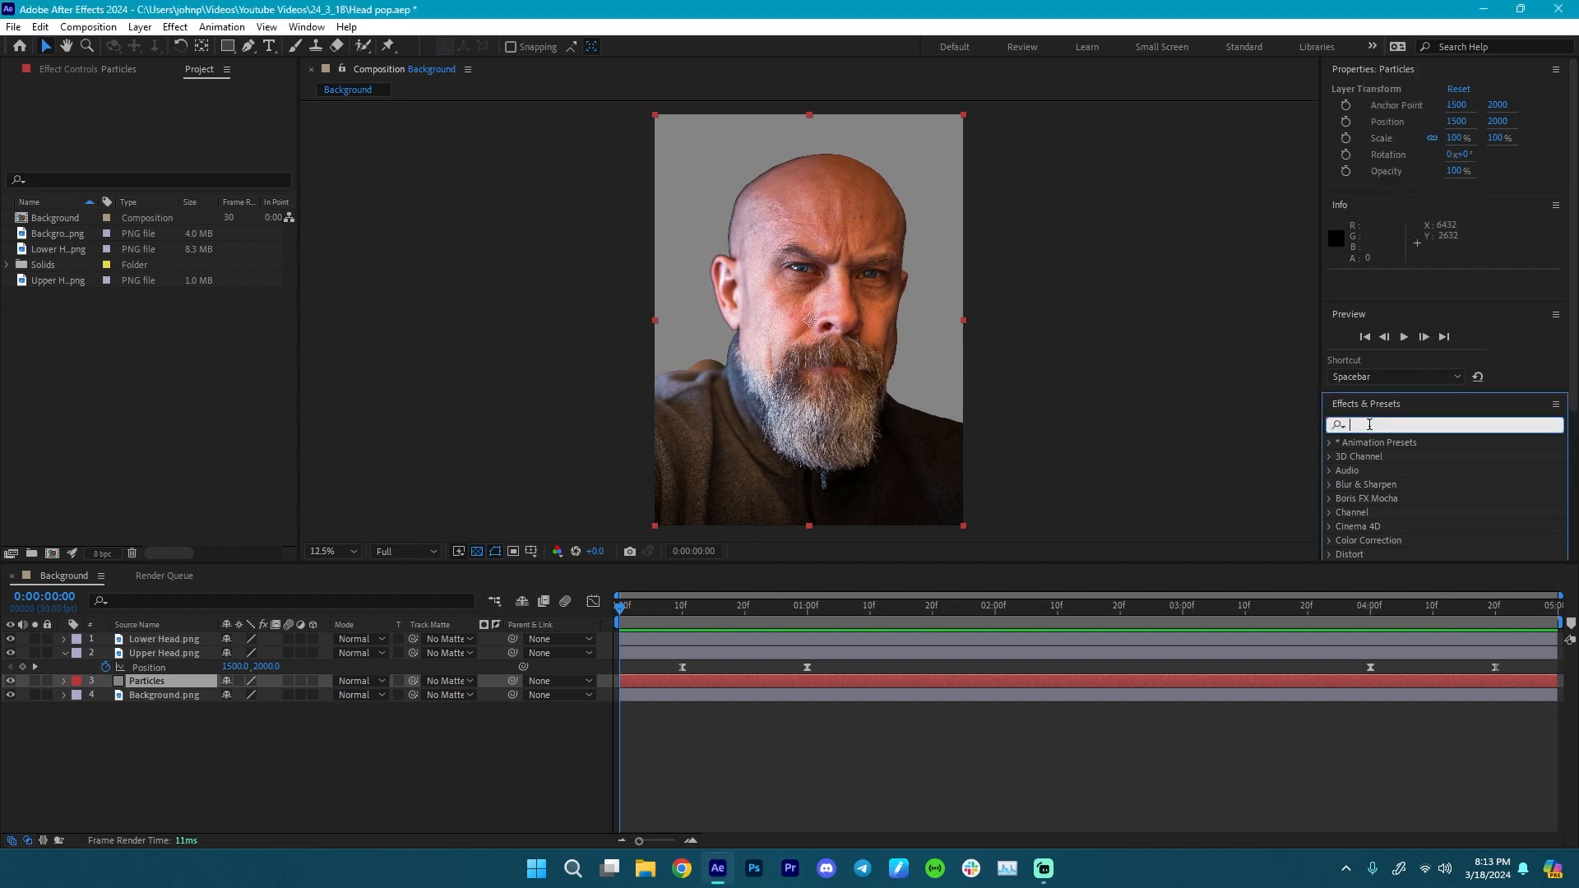
text(World)
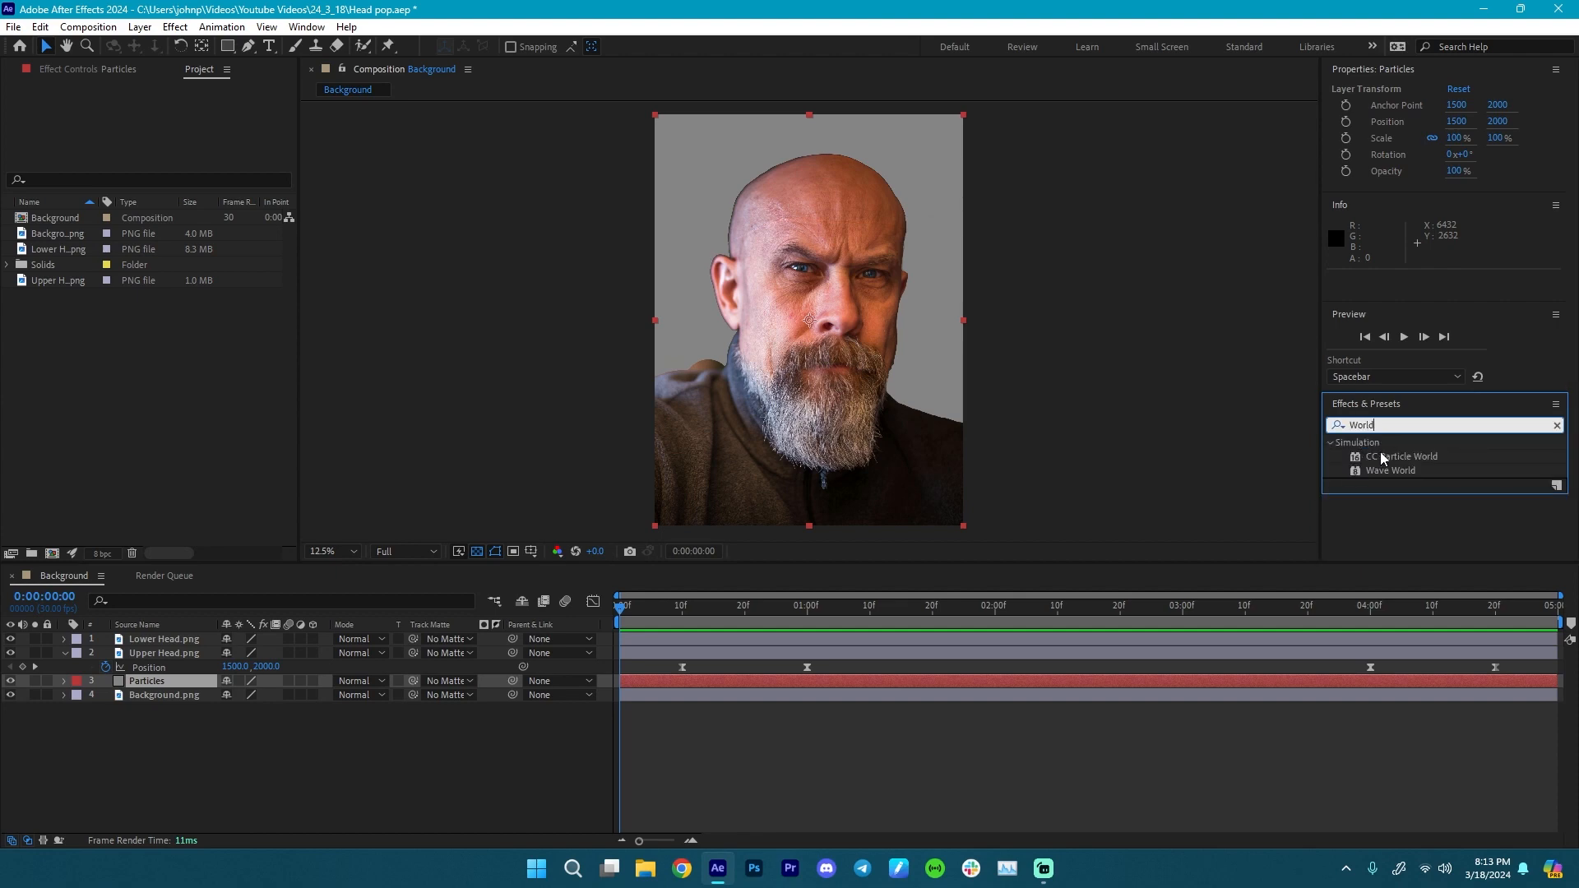
click(1381, 456)
drag(1406, 459, 847, 683)
drag(576, 677, 679, 682)
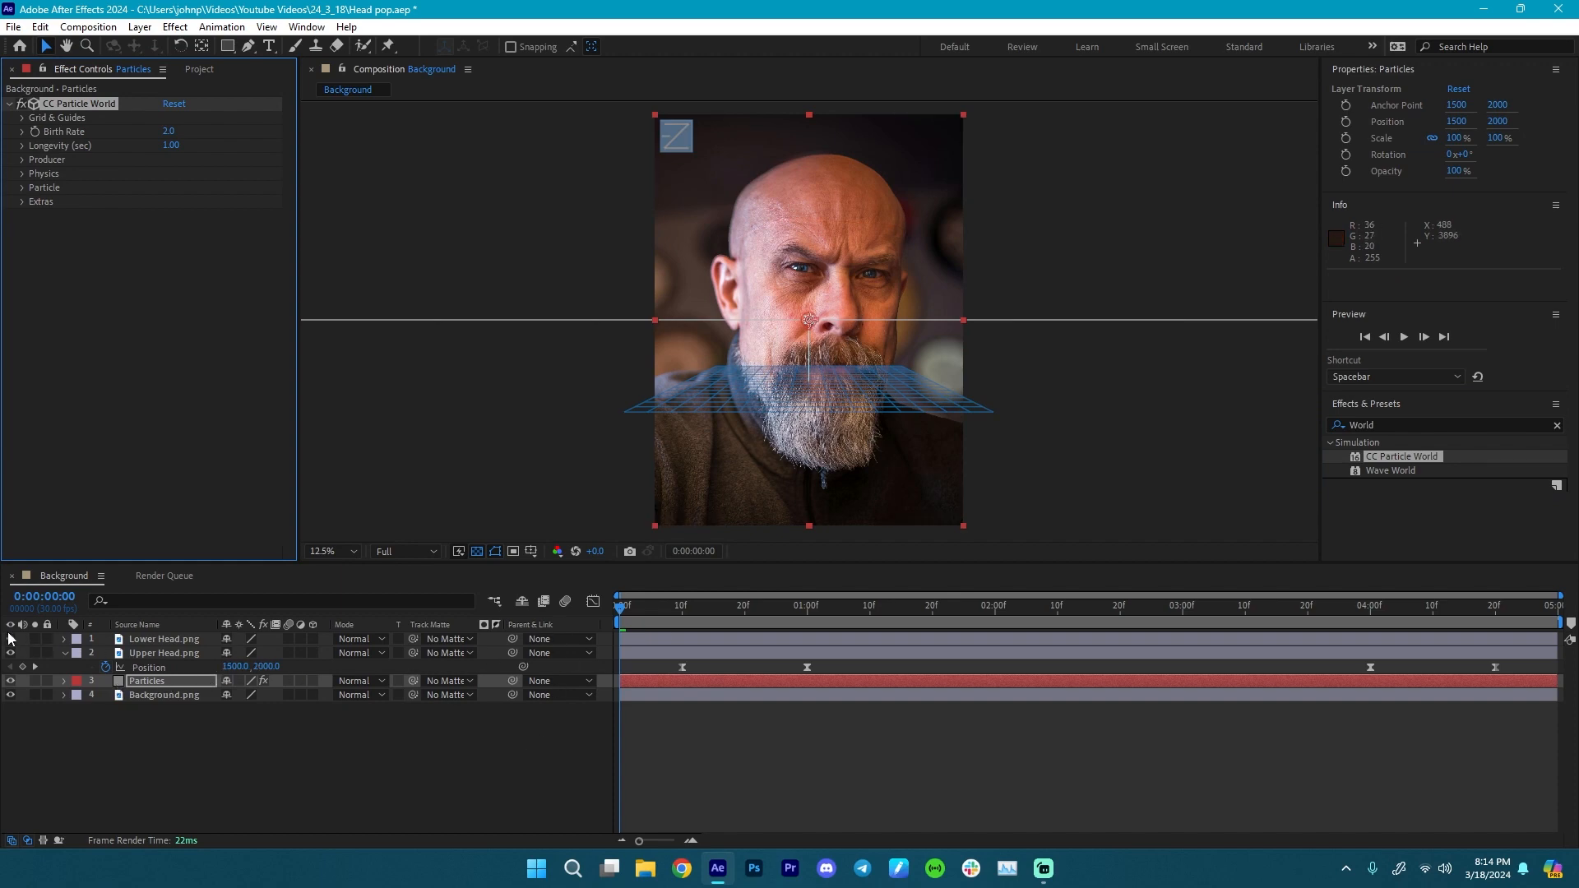
- Hide the Lower Head and Upper Head layers and preview the particle effect from the start
drag(10, 639, 11, 654)
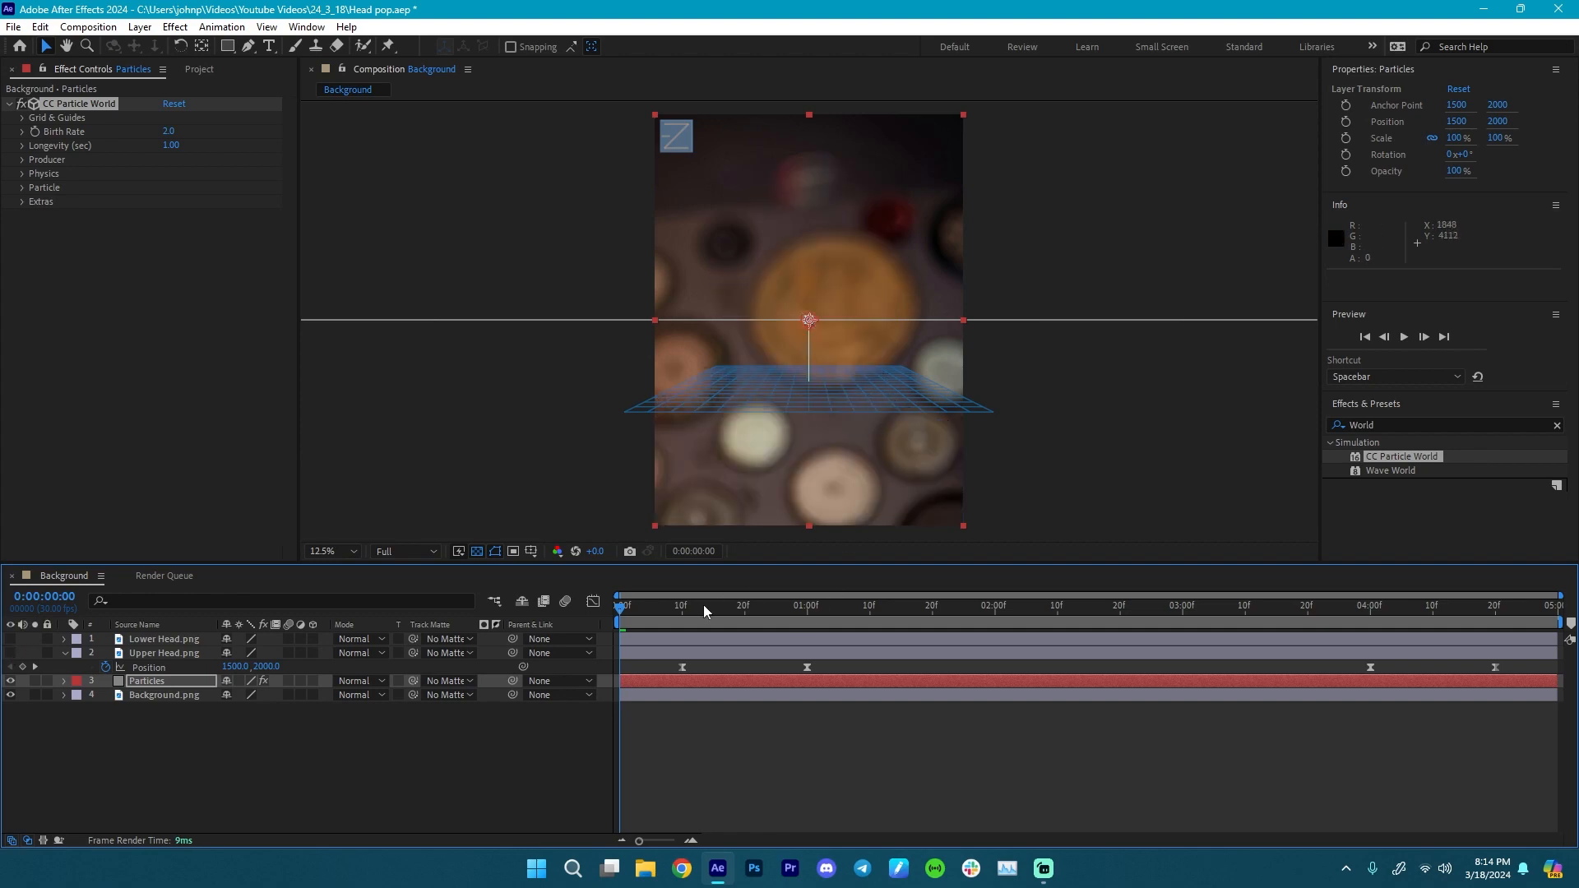
drag(703, 605, 526, 588)
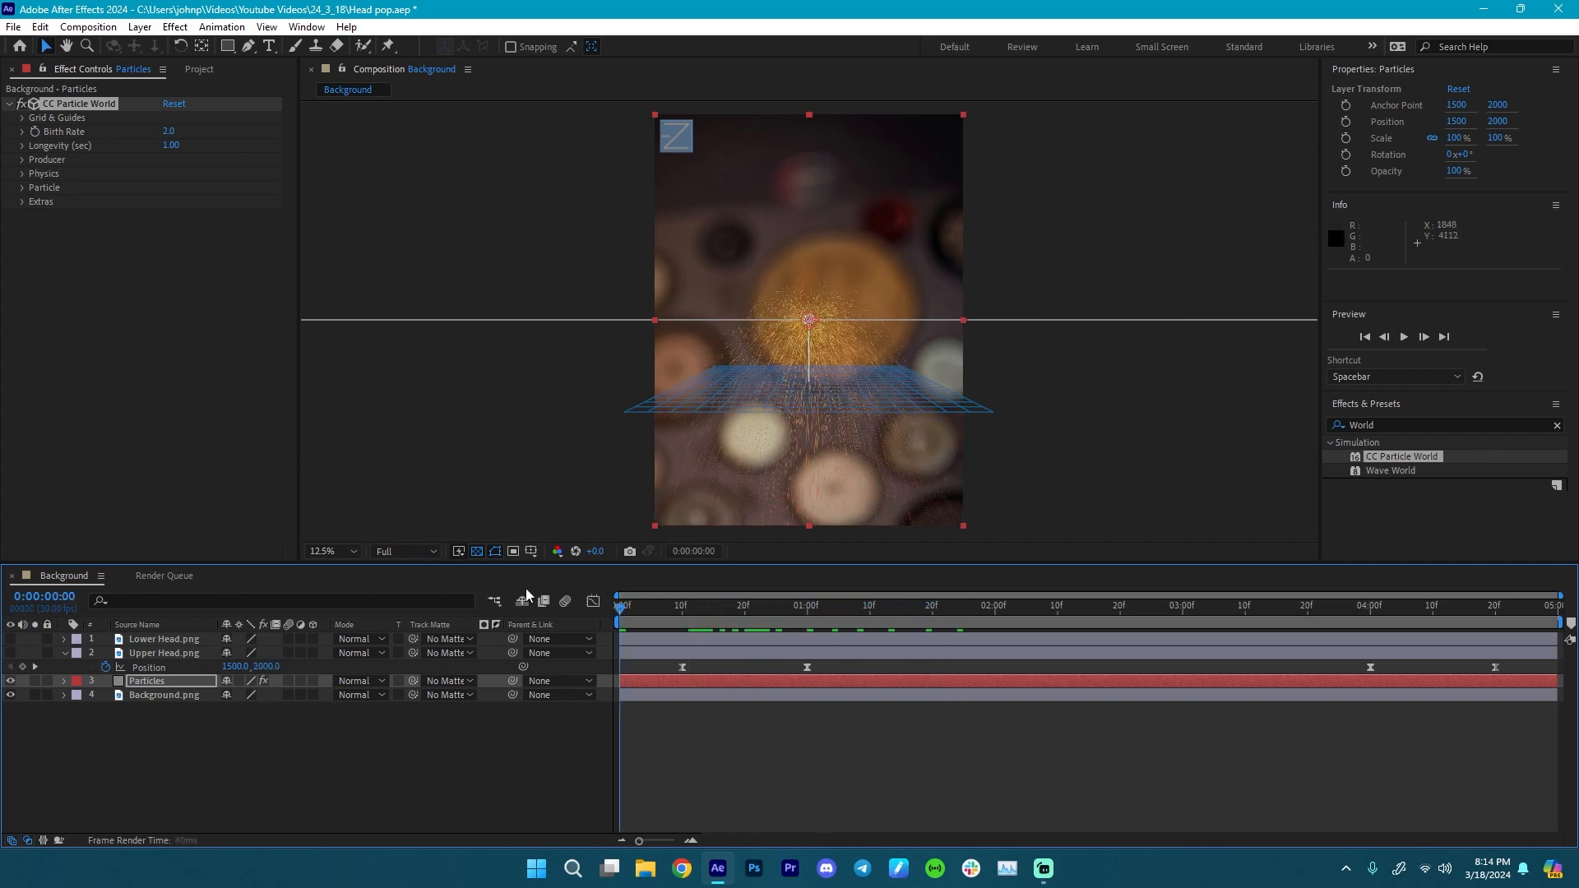
key(space)
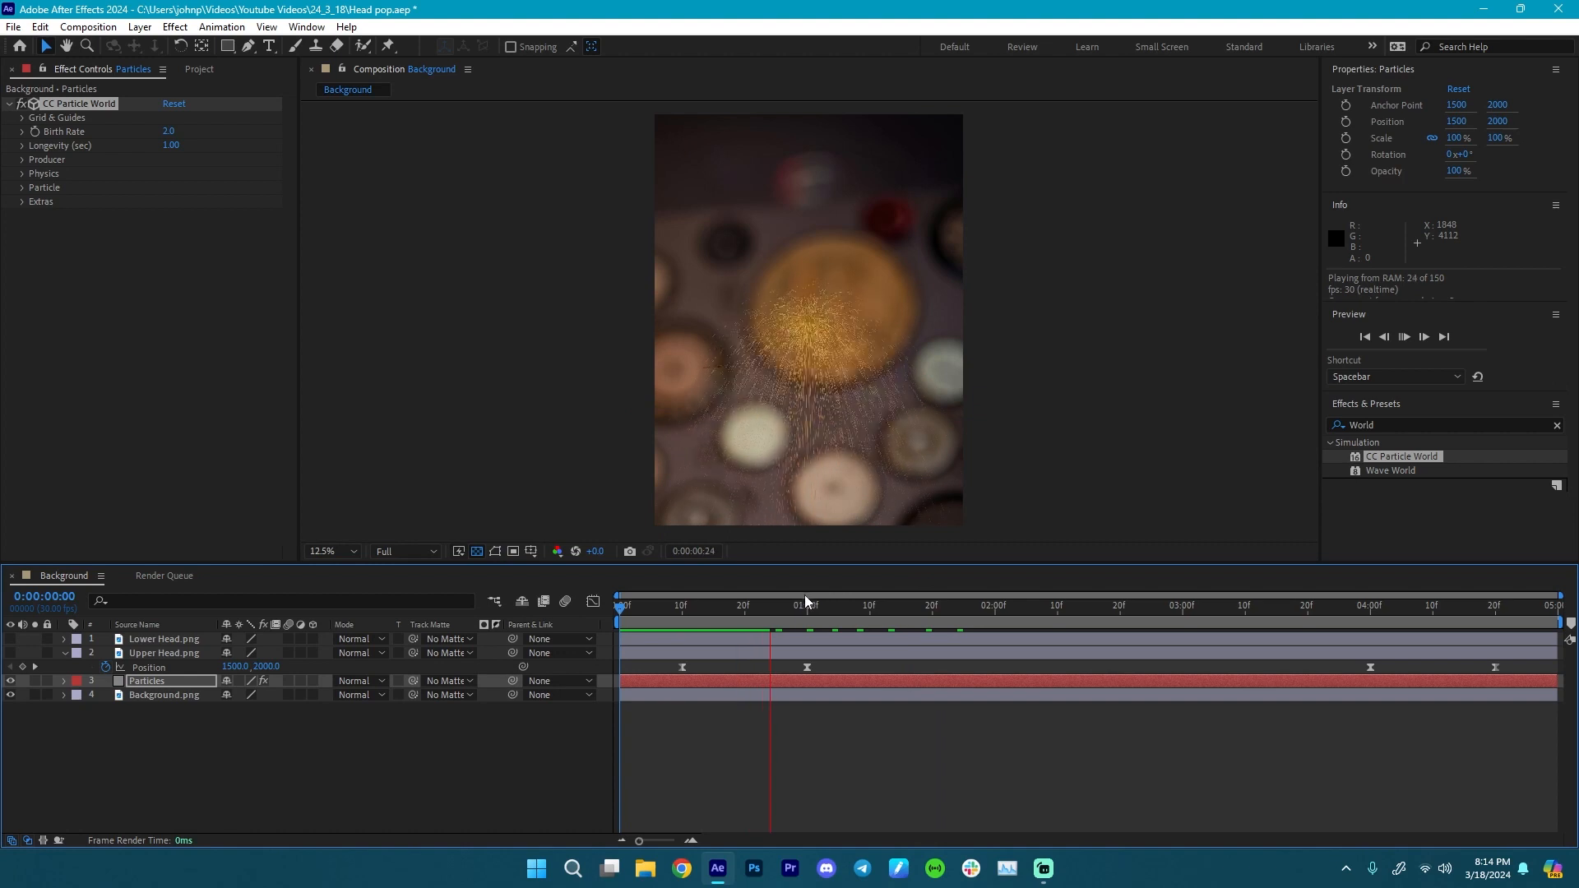
key(space)
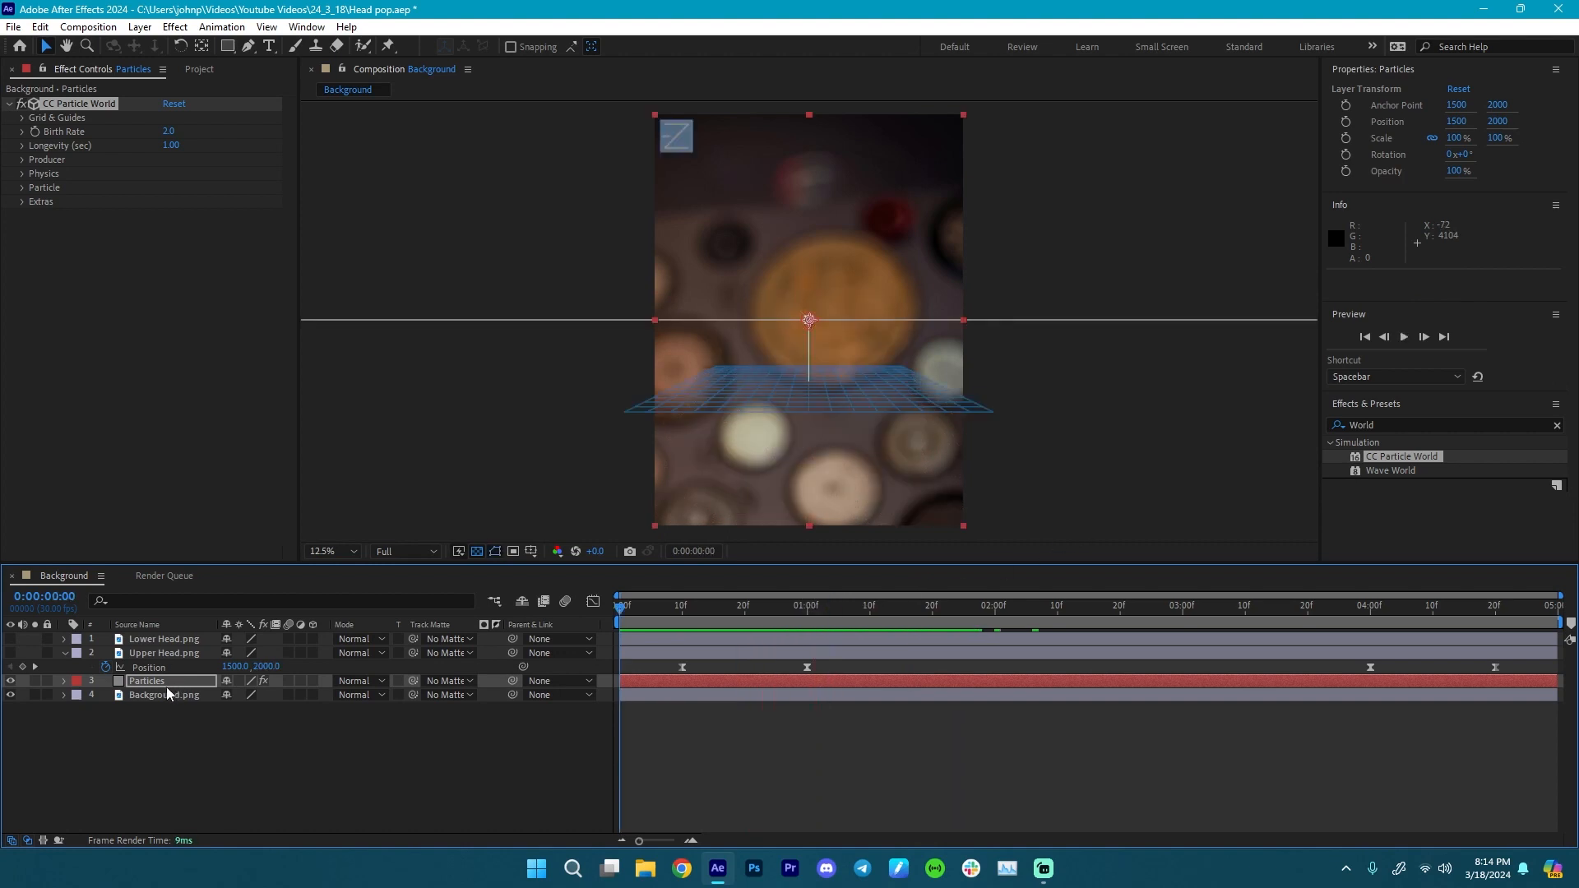
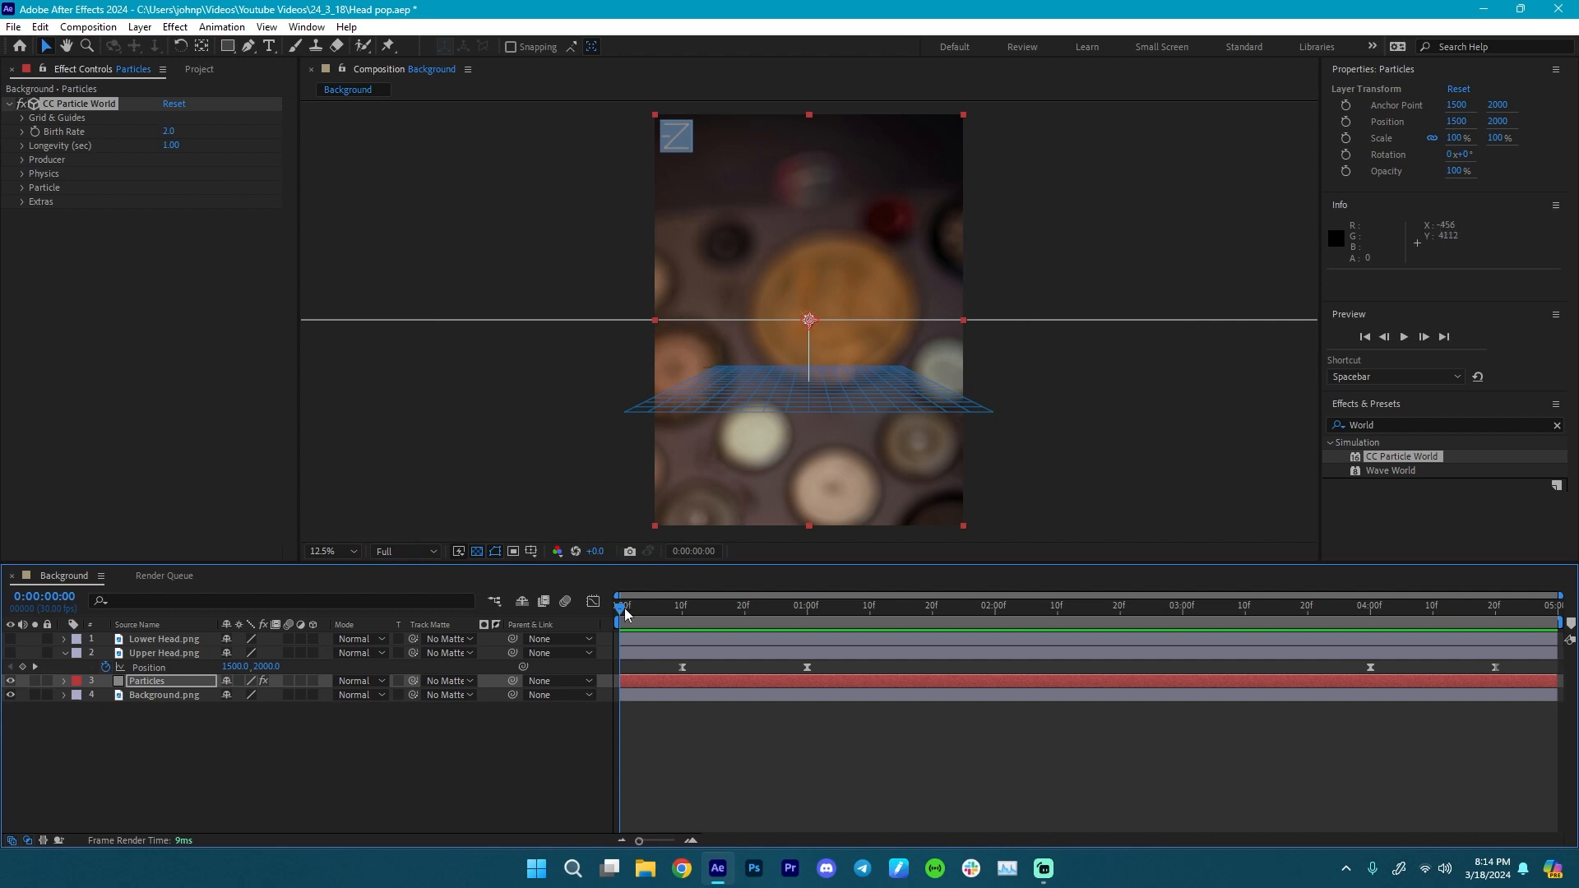
- Keyframe the particles' Birth Rate at 2.0 on 0:00:00:10 and at 0.0 on 0:00:00:08
drag(625, 612, 683, 592)
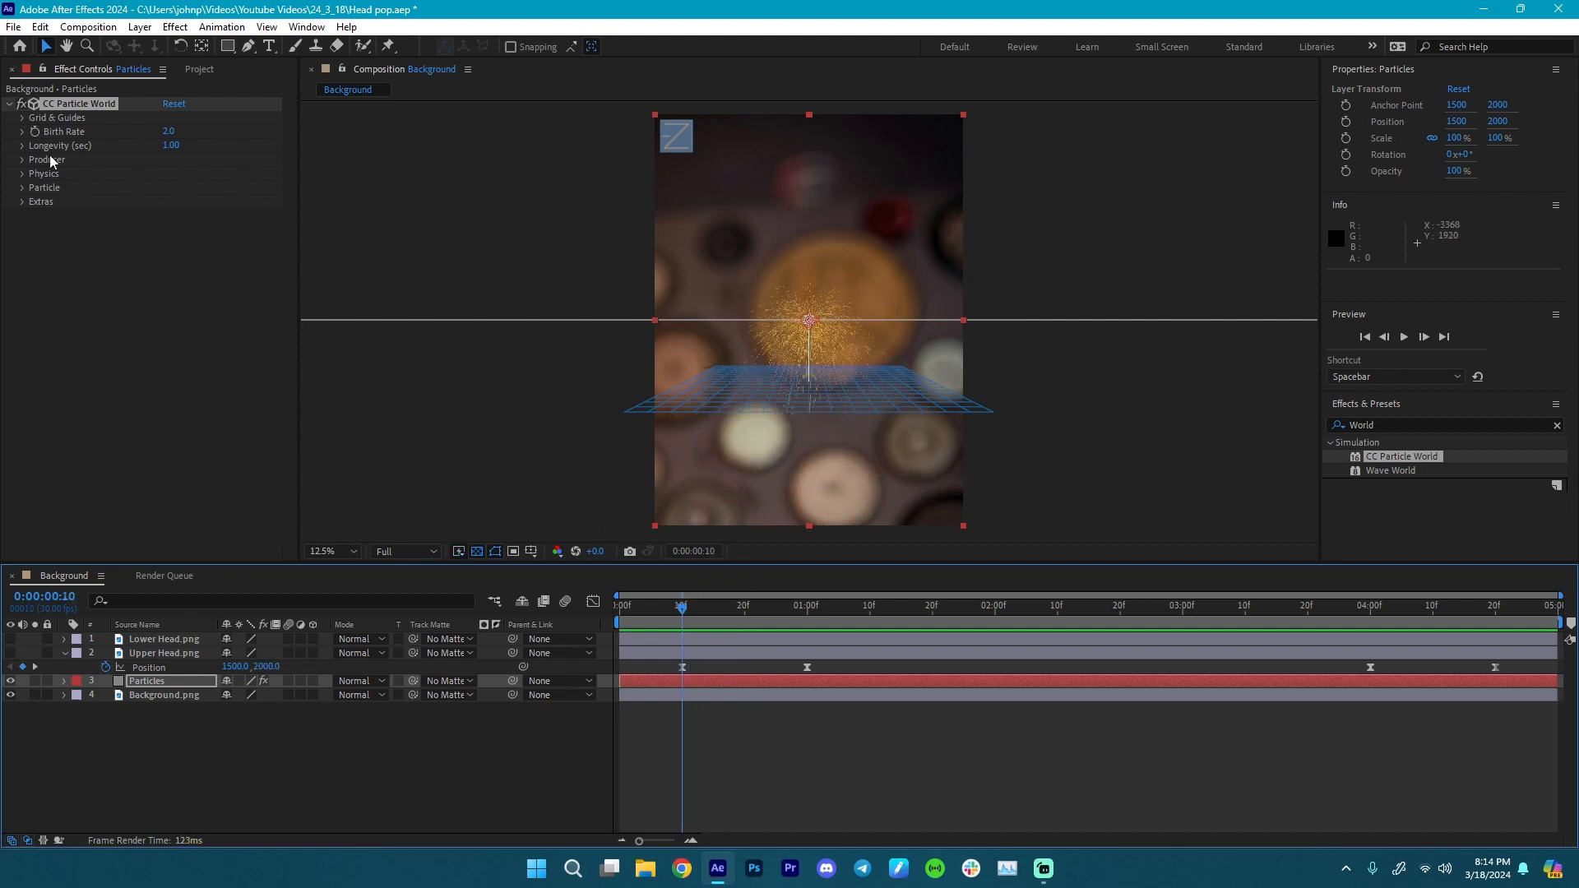
click(34, 130)
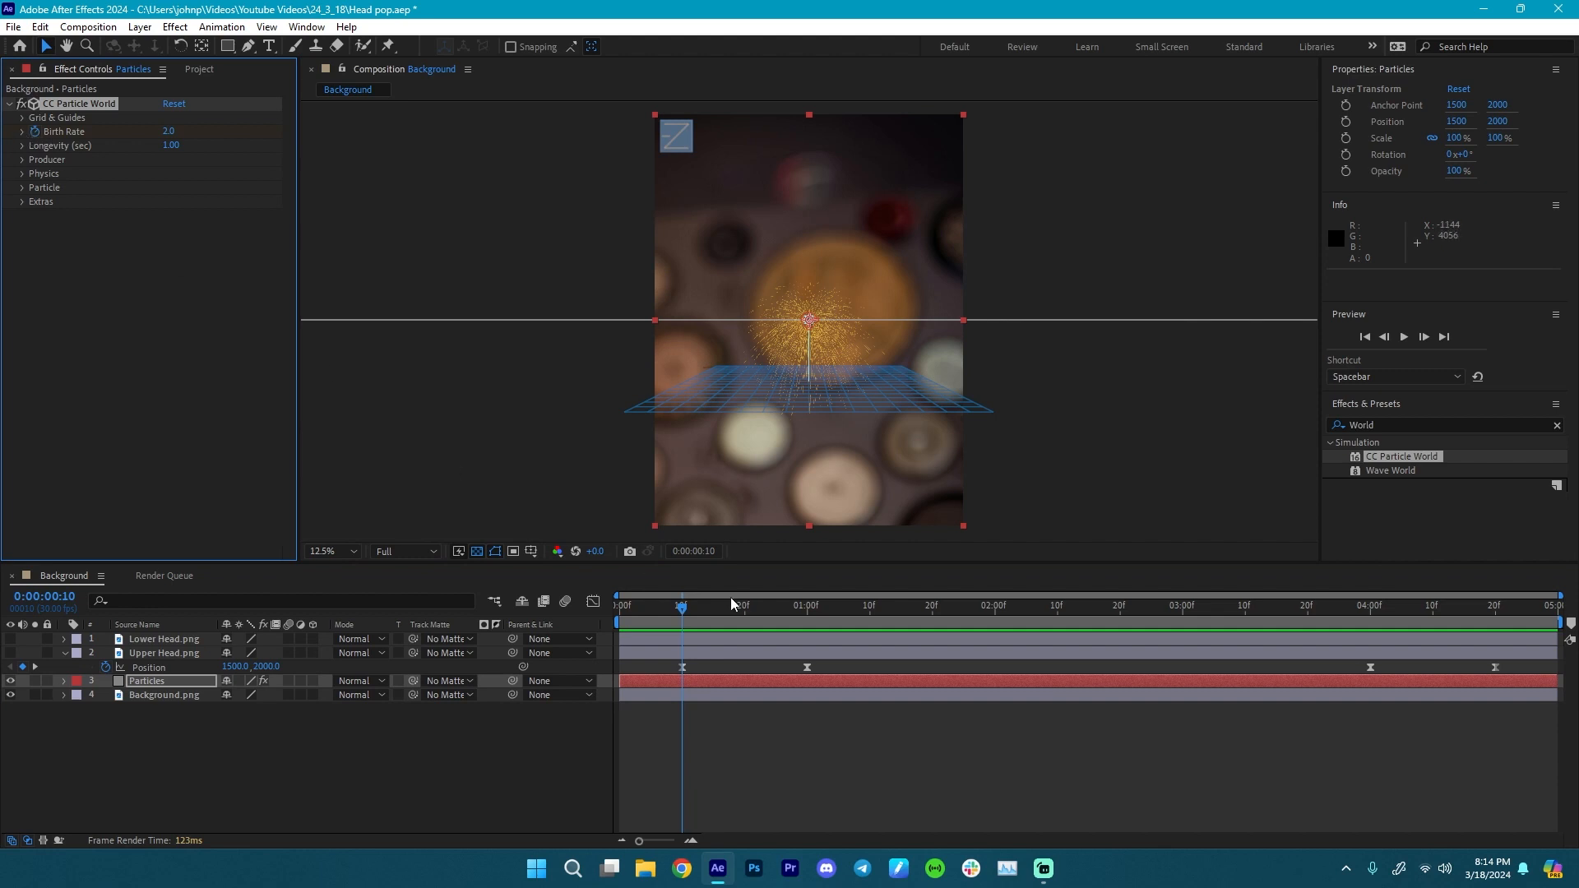
click(678, 607)
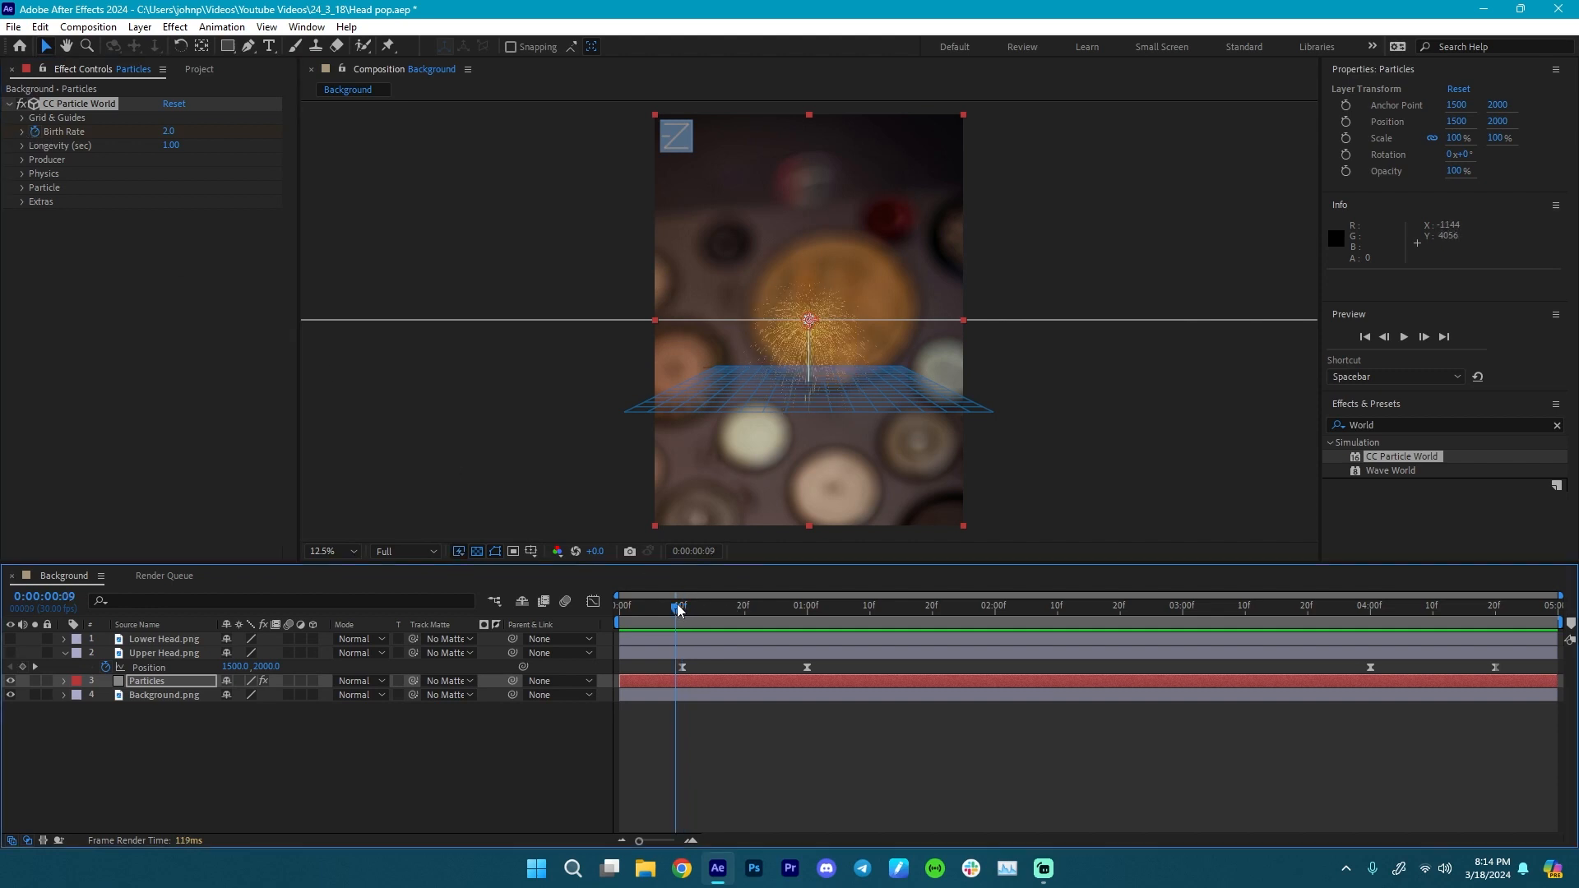
click(670, 607)
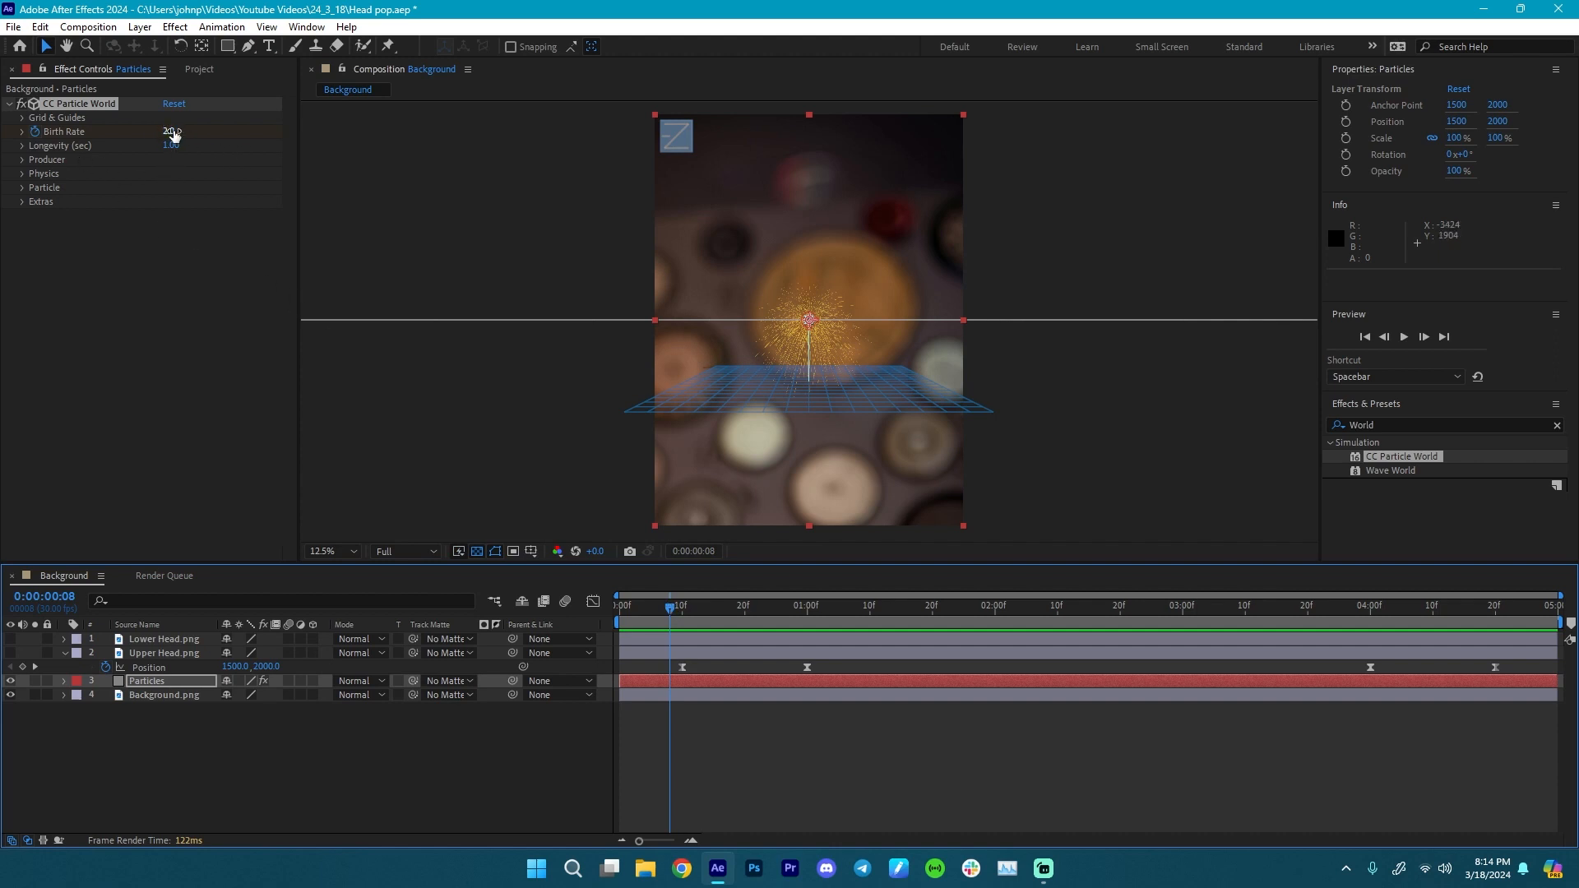
drag(174, 133, 76, 135)
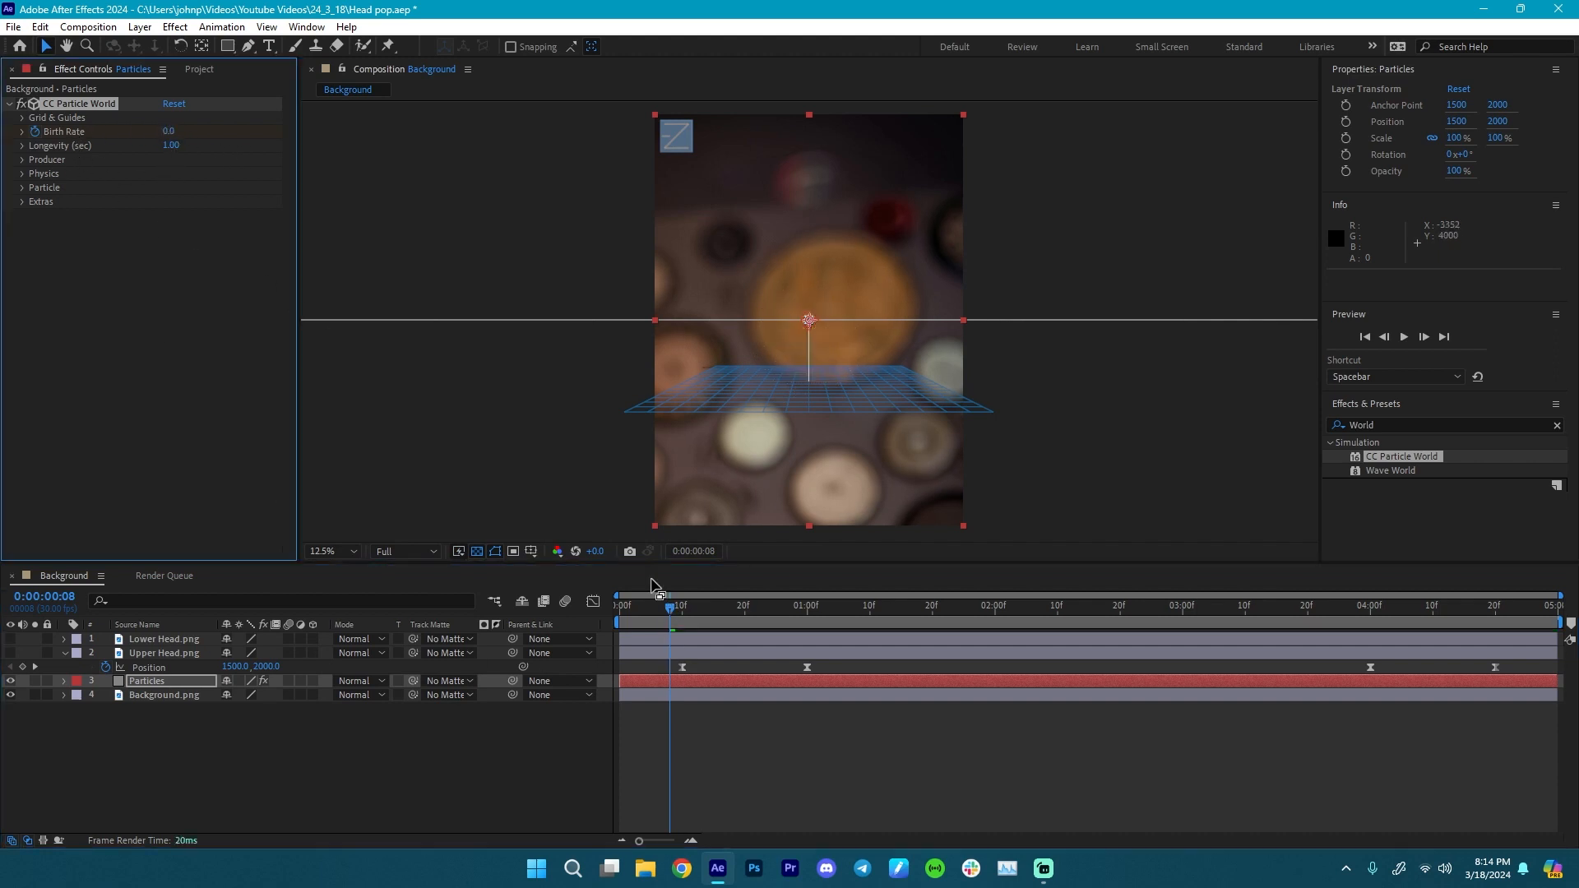
- Set the CC Particle World particle type to Faded Sphere
click(21, 189)
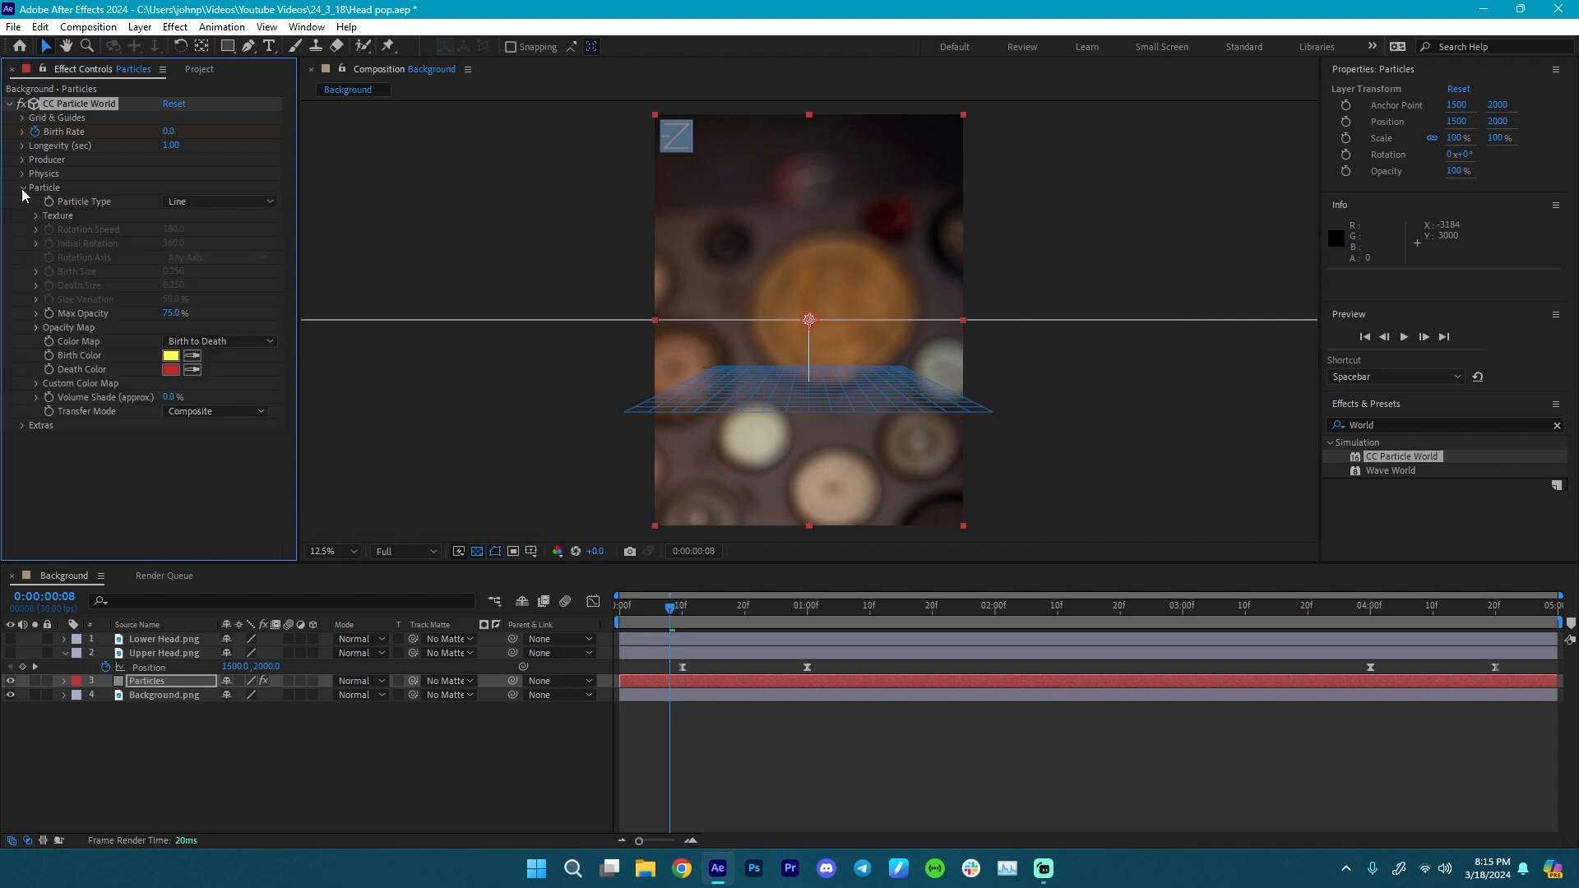
click(235, 201)
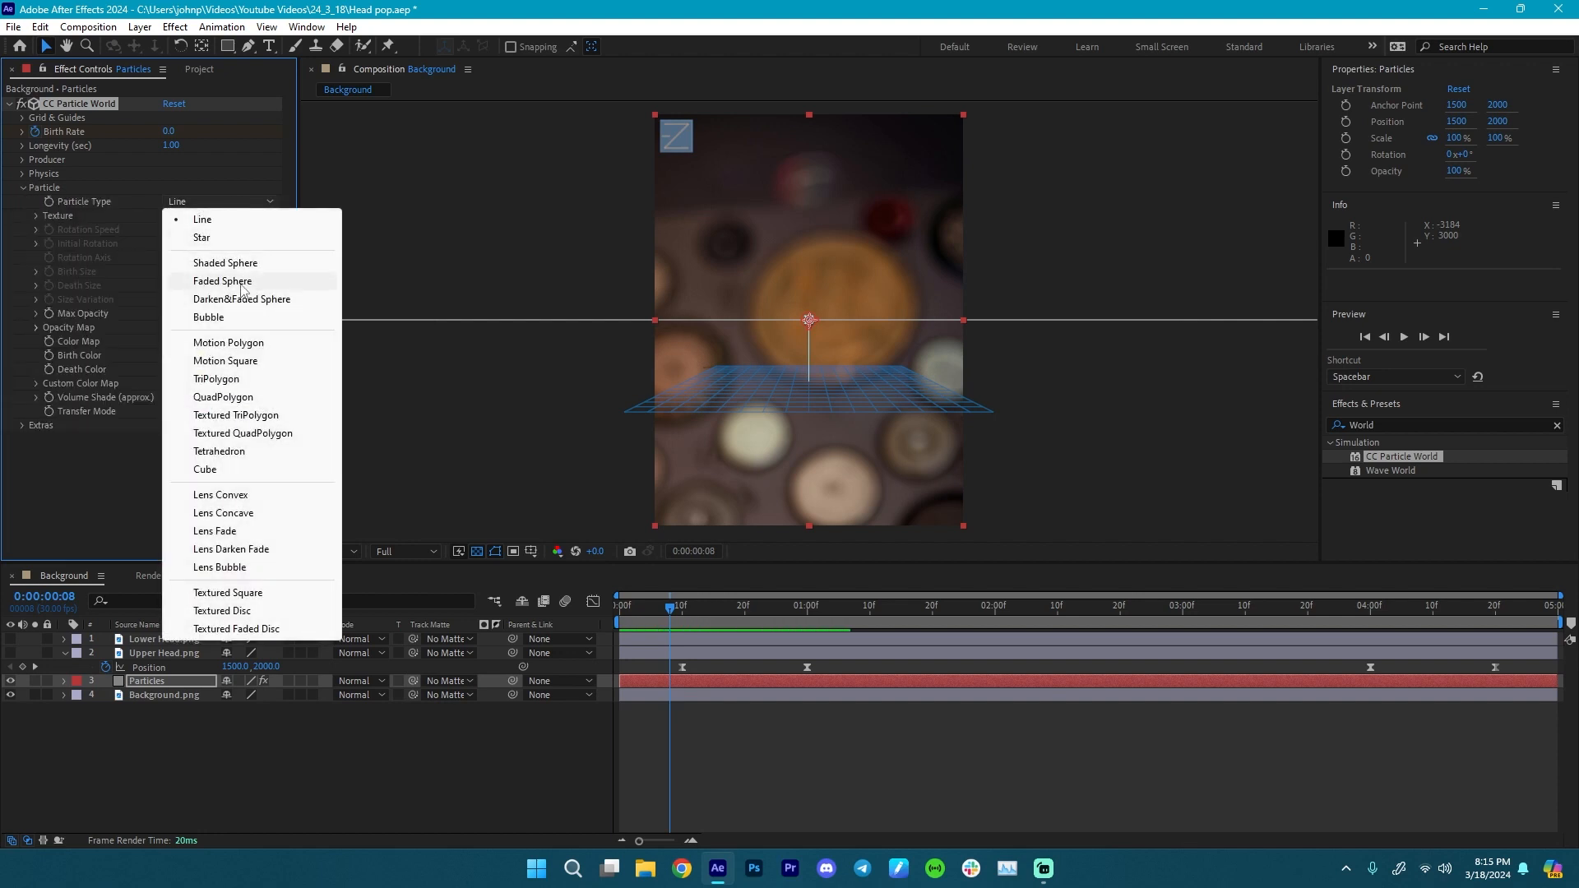
click(222, 281)
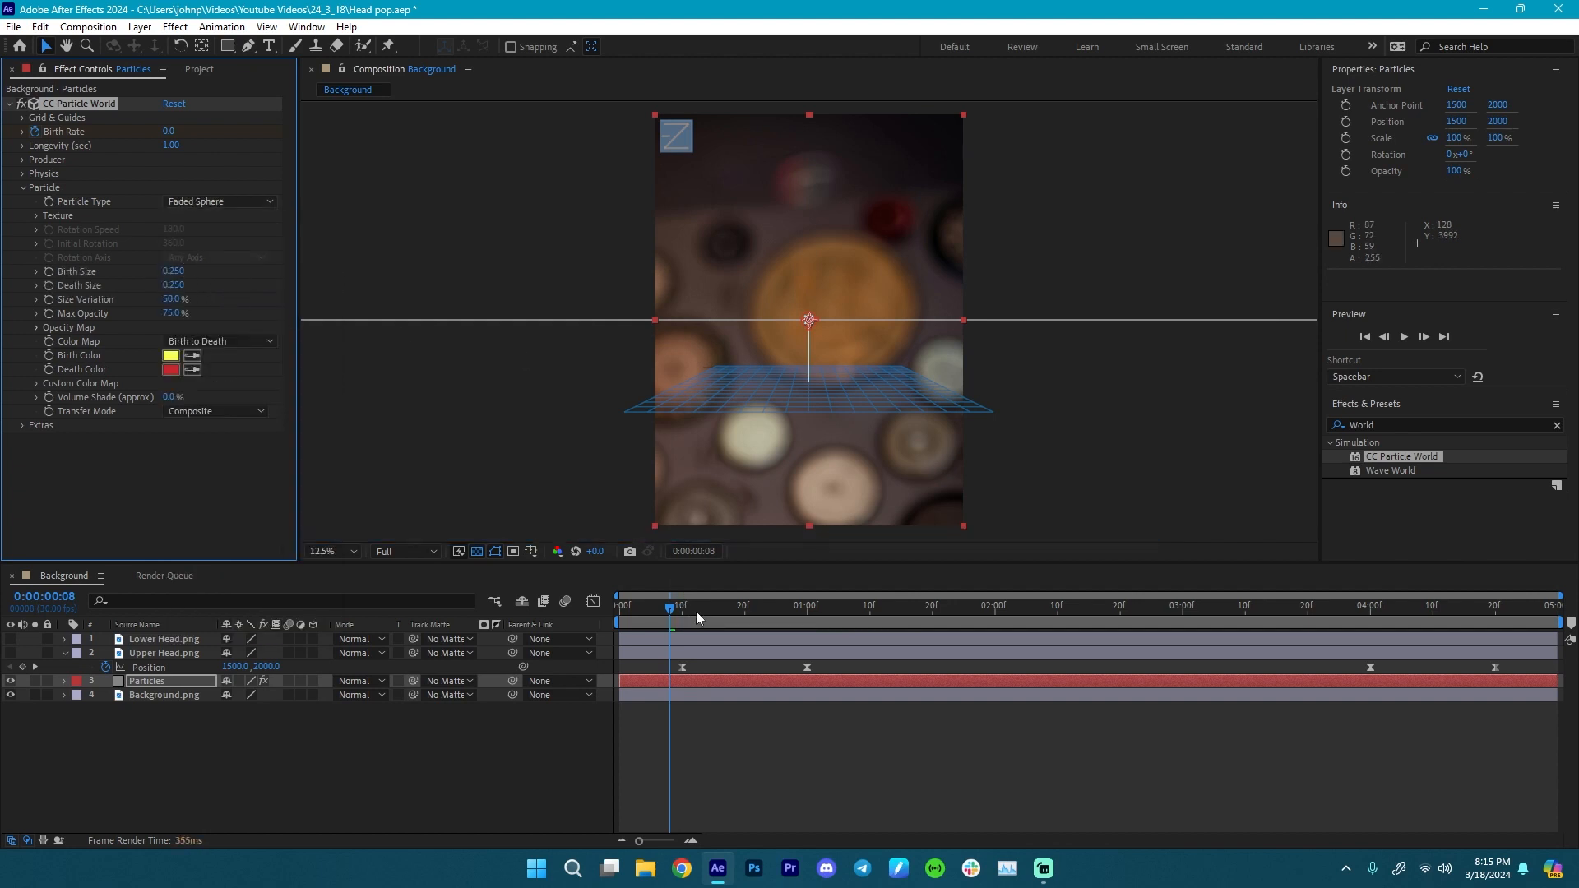
- Enable motion blur for the Particles layer and preview the particles around the start of the burst
drag(697, 608, 847, 615)
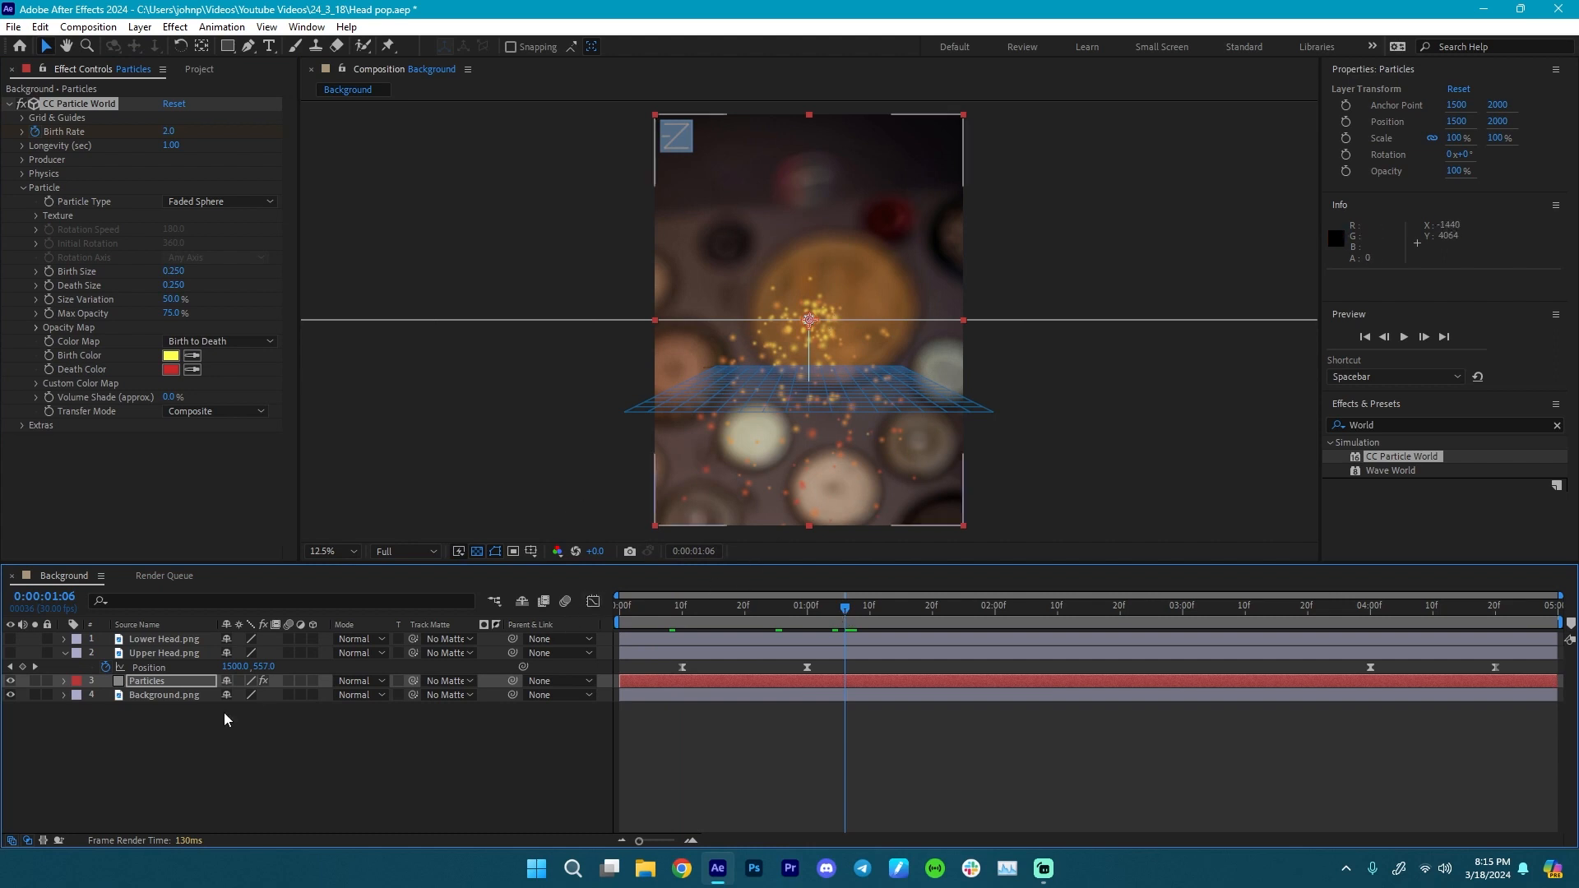
click(288, 680)
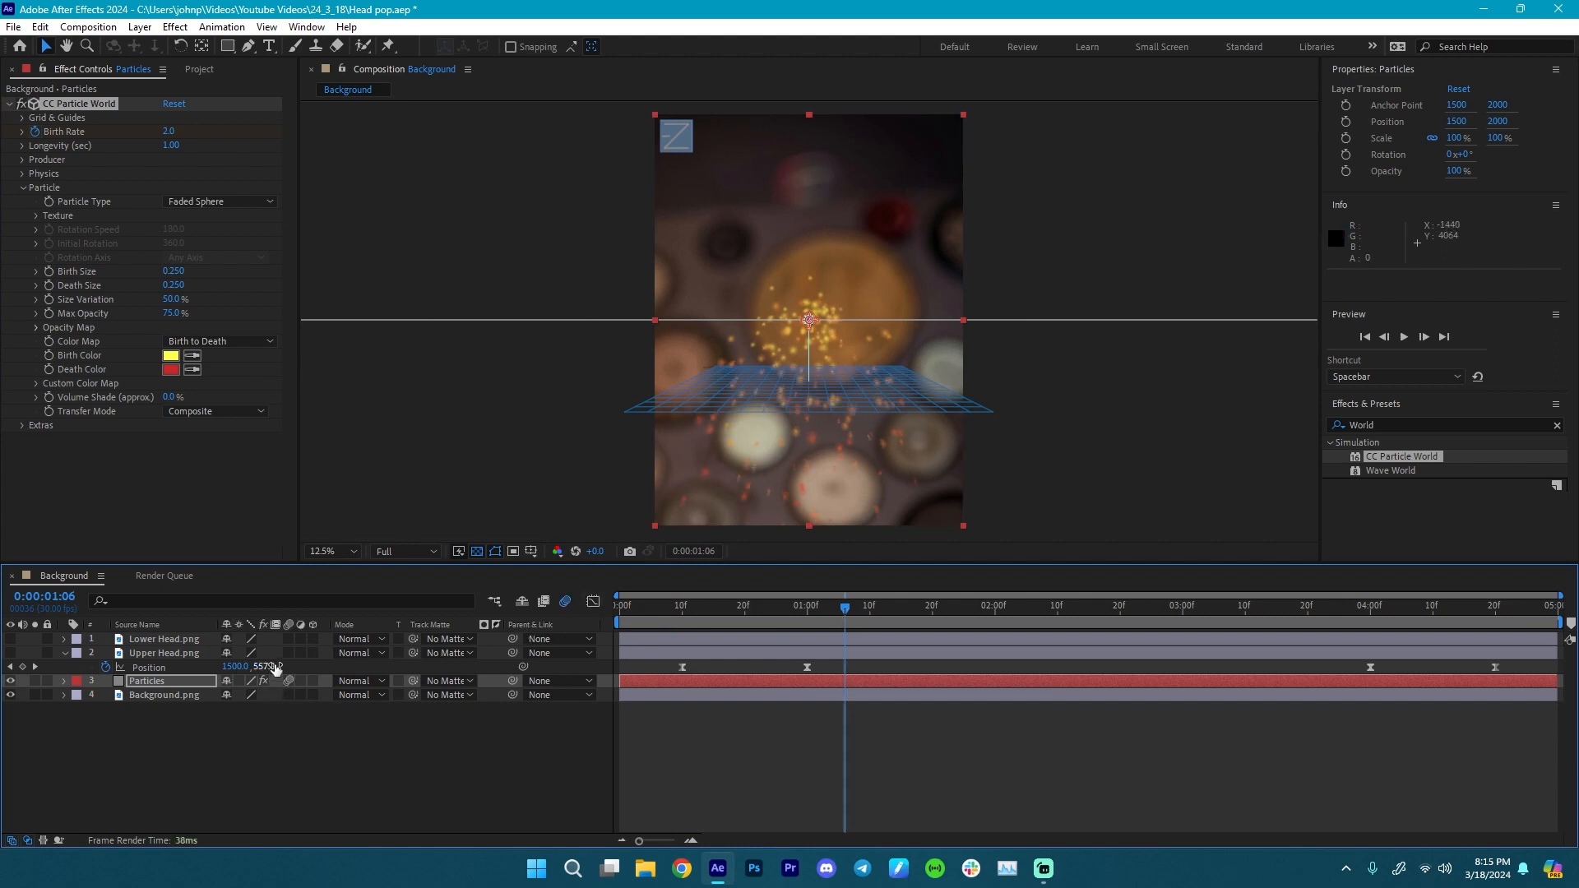
mouse_move(666, 610)
mouse_down()
mouse_move(931, 626)
mouse_move(682, 626)
mouse_up()
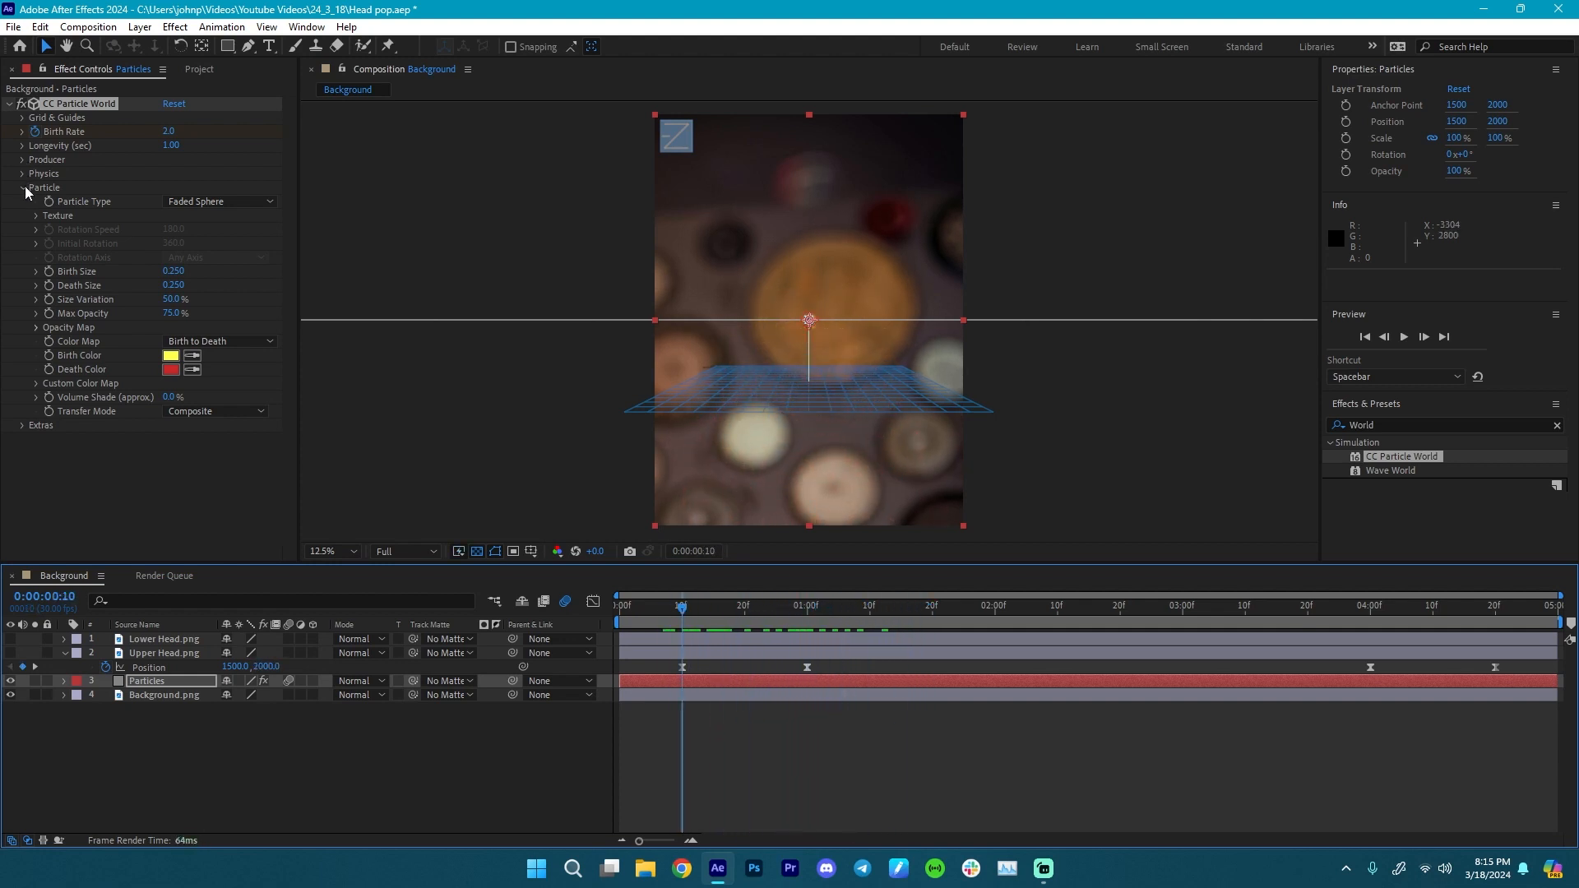
- Set the particles' Physics gravity to -0.500 and preview the motion up to about one second
click(23, 188)
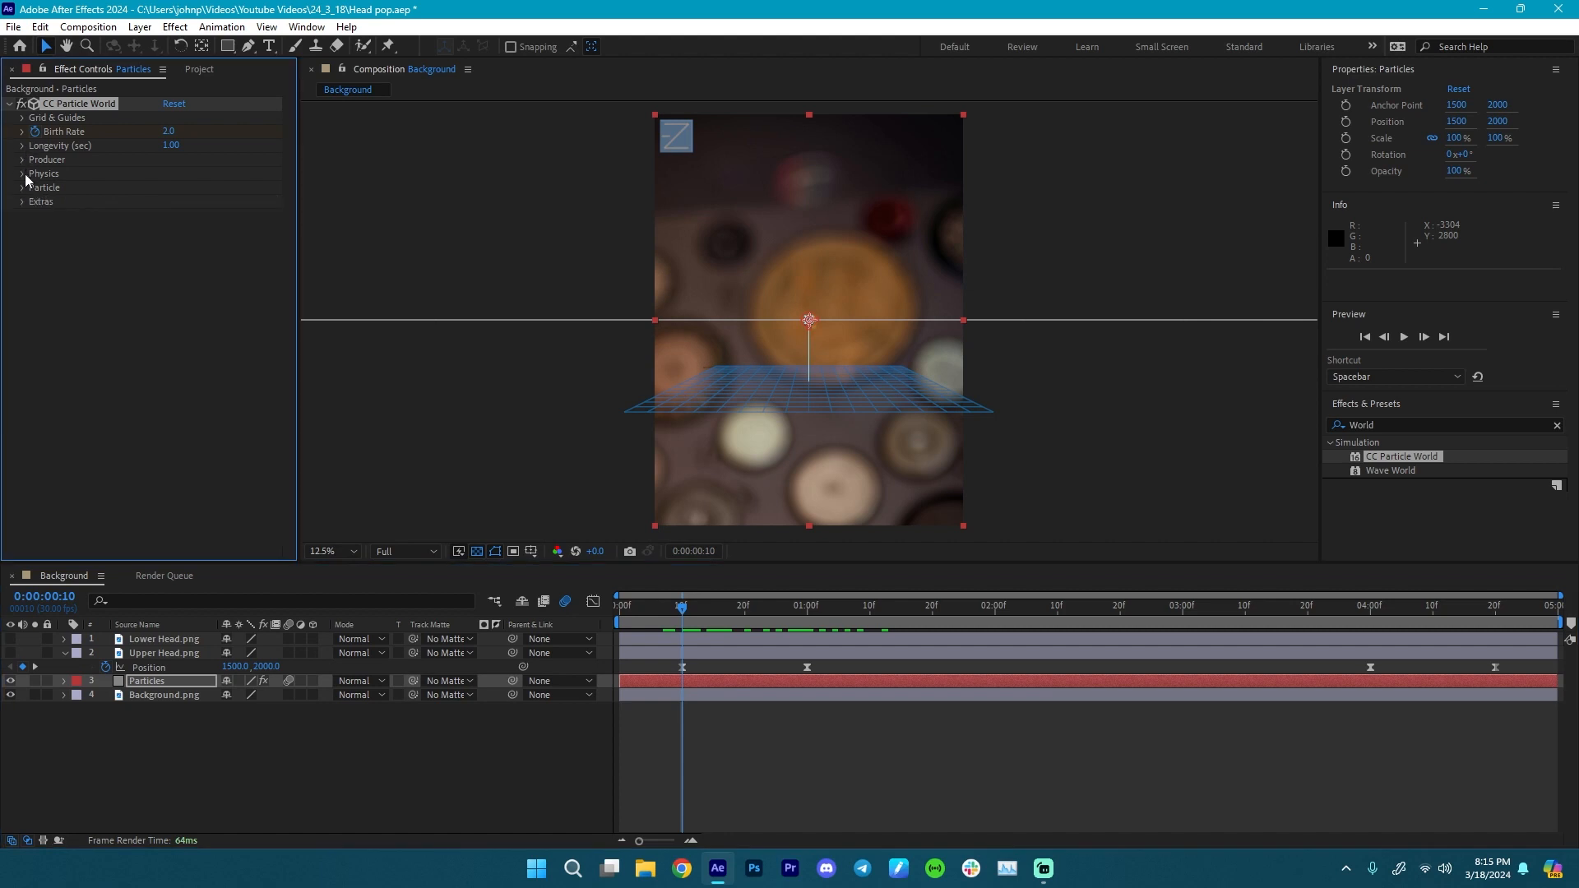
click(23, 173)
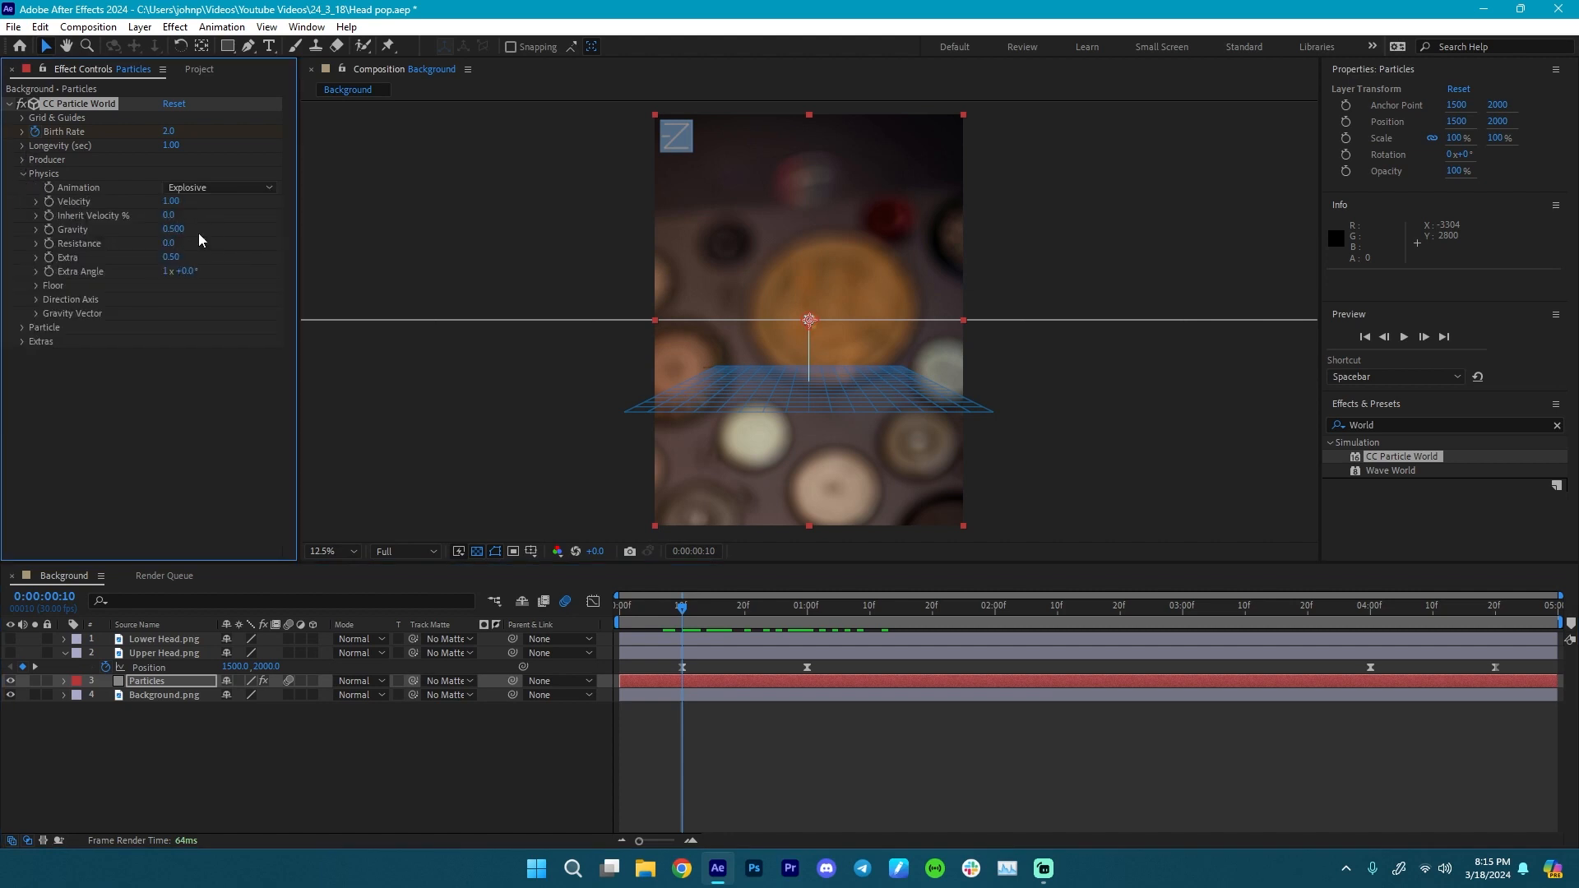
drag(174, 229, 101, 233)
drag(692, 615, 820, 625)
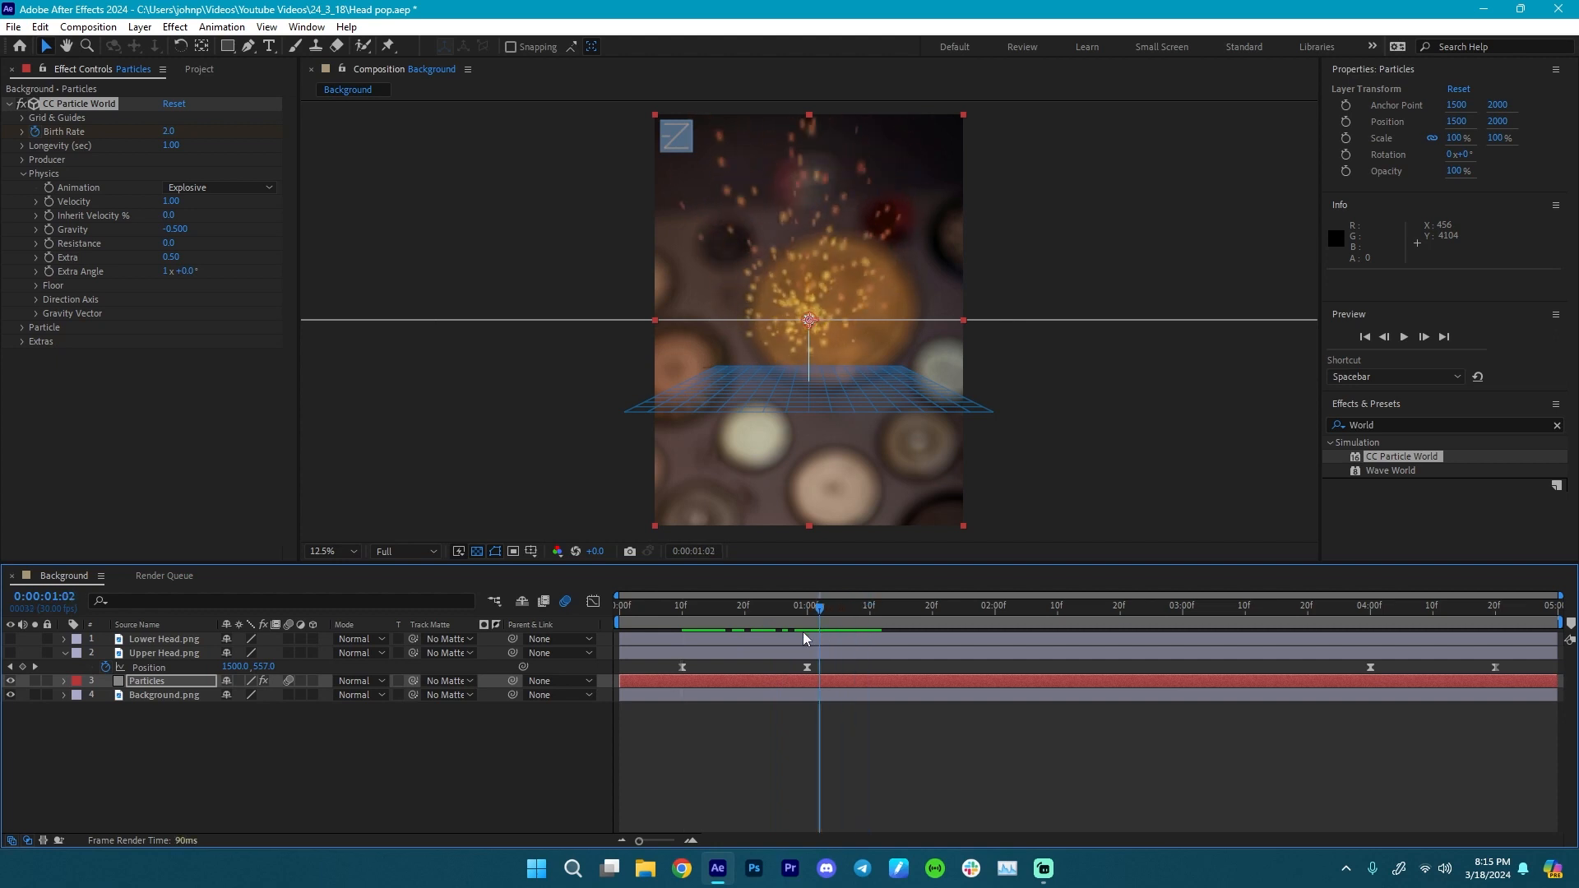
- Show the Lower Head layer and reduce the particles' velocity to 0.55, checking the burst around the one-second mark
click(10, 640)
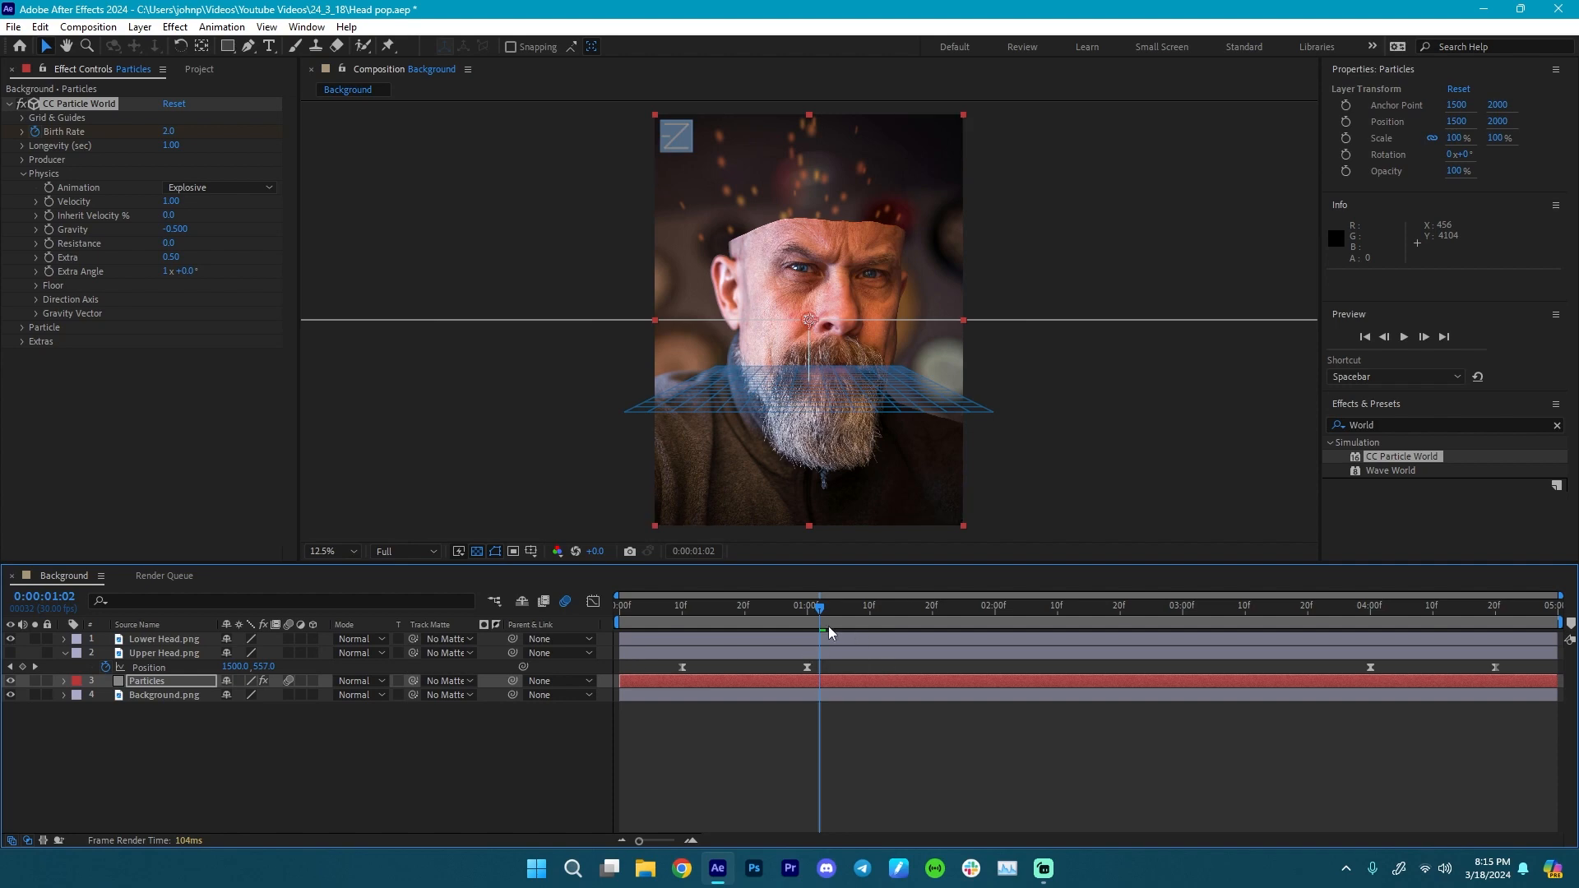
mouse_move(818, 609)
mouse_down()
mouse_move(804, 610)
mouse_move(916, 623)
mouse_move(783, 619)
mouse_move(813, 618)
mouse_up()
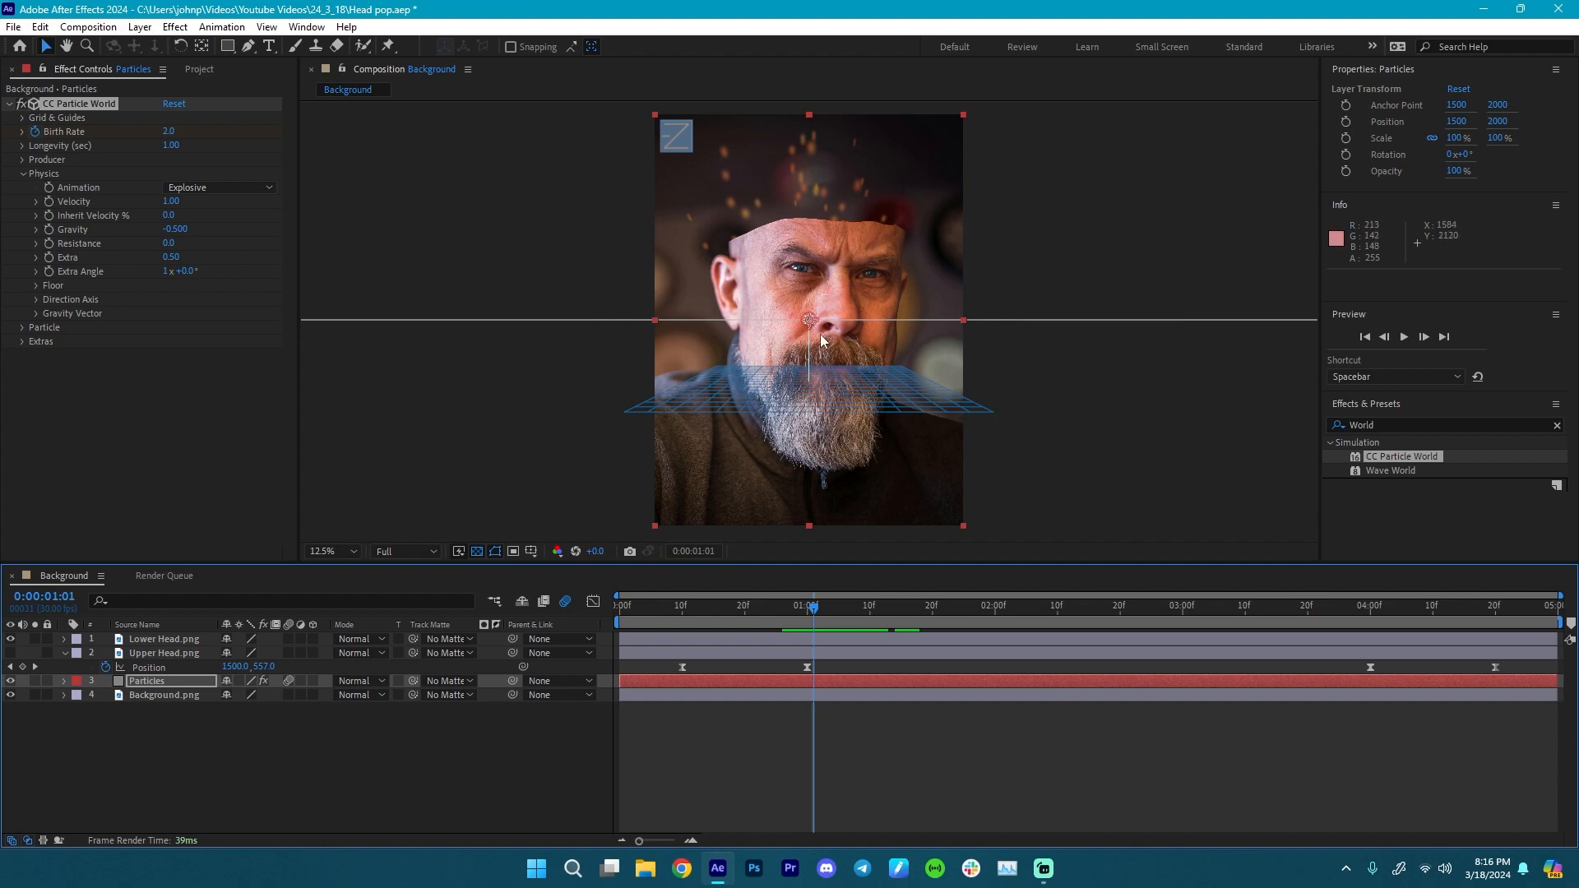
drag(772, 610, 808, 607)
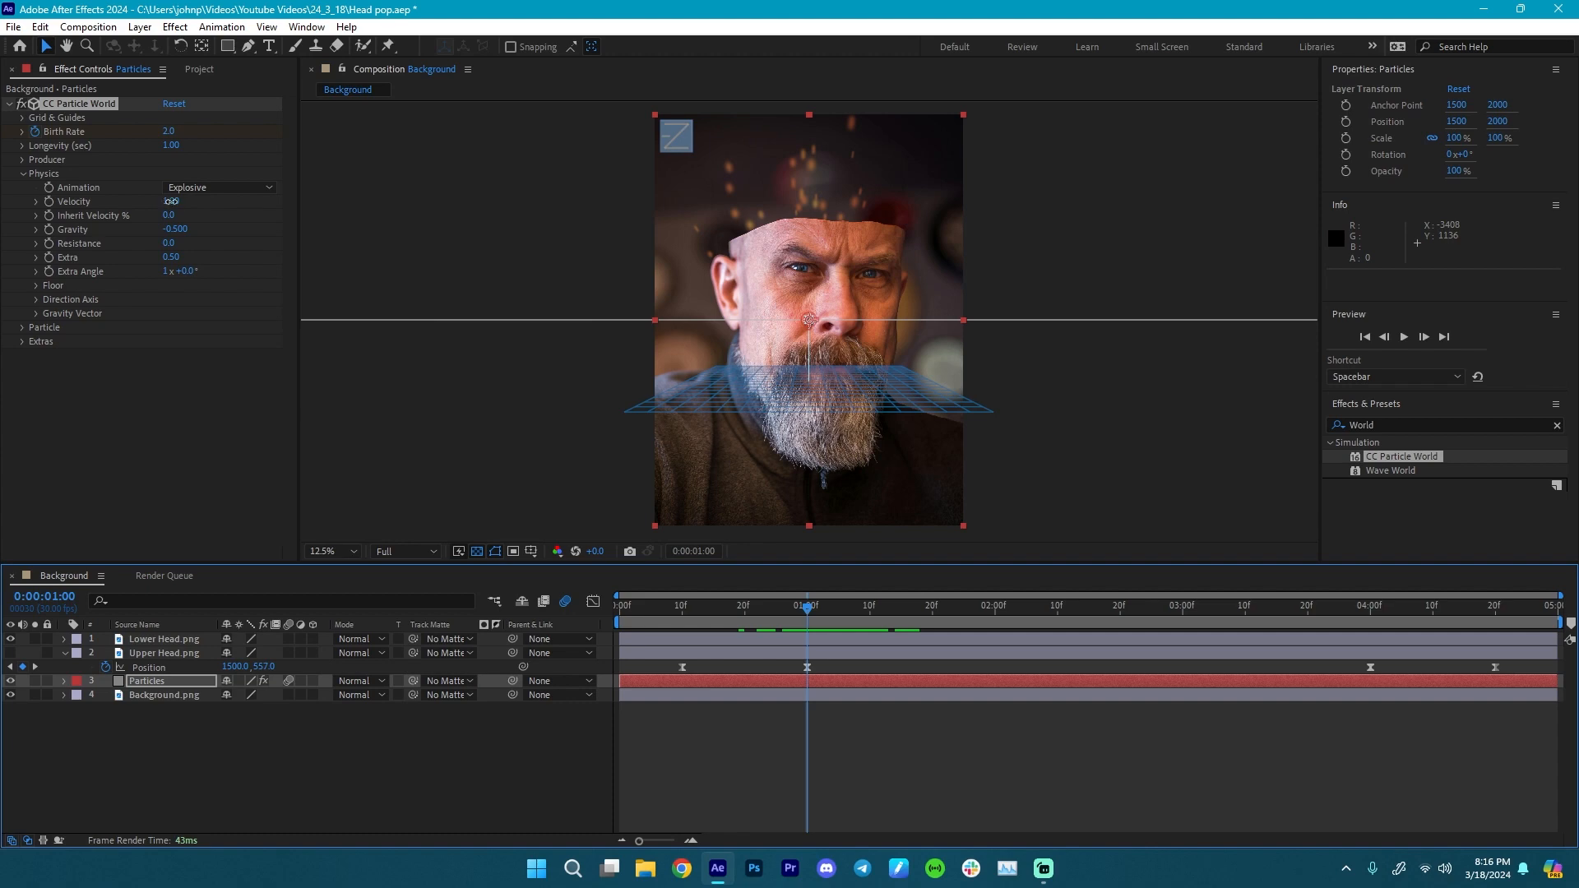
drag(171, 200, 134, 202)
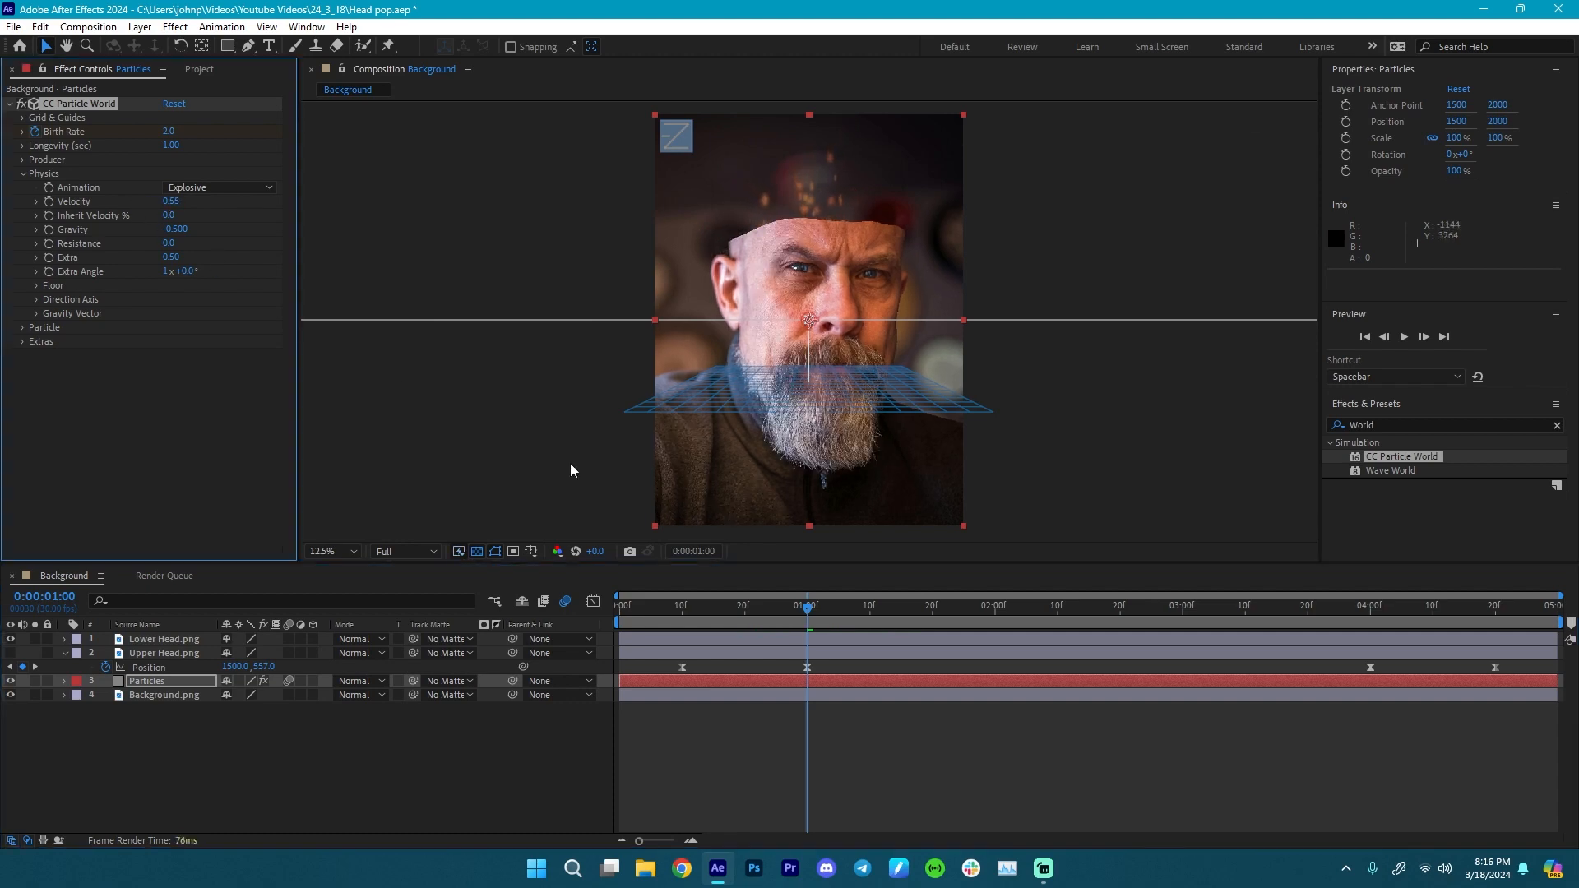
mouse_move(807, 606)
mouse_down()
mouse_move(1064, 617)
mouse_move(826, 609)
mouse_up()
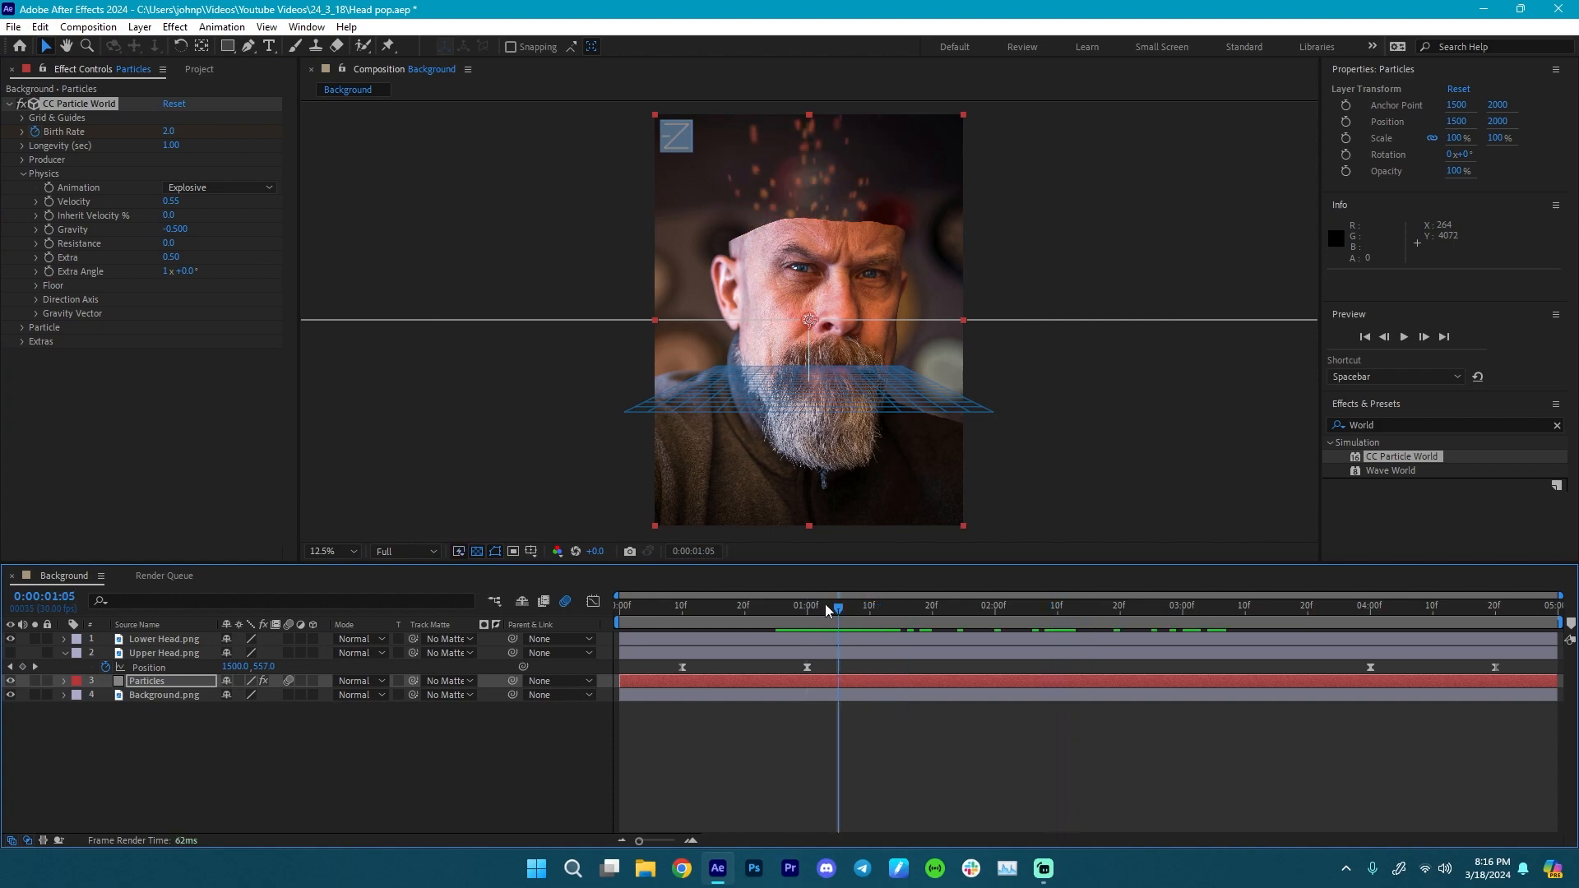
- Set the particle Producer's Radius X to 0.036 and Radius Y to 0.118, checking the result with the Lower Head layer shown
key(Home)
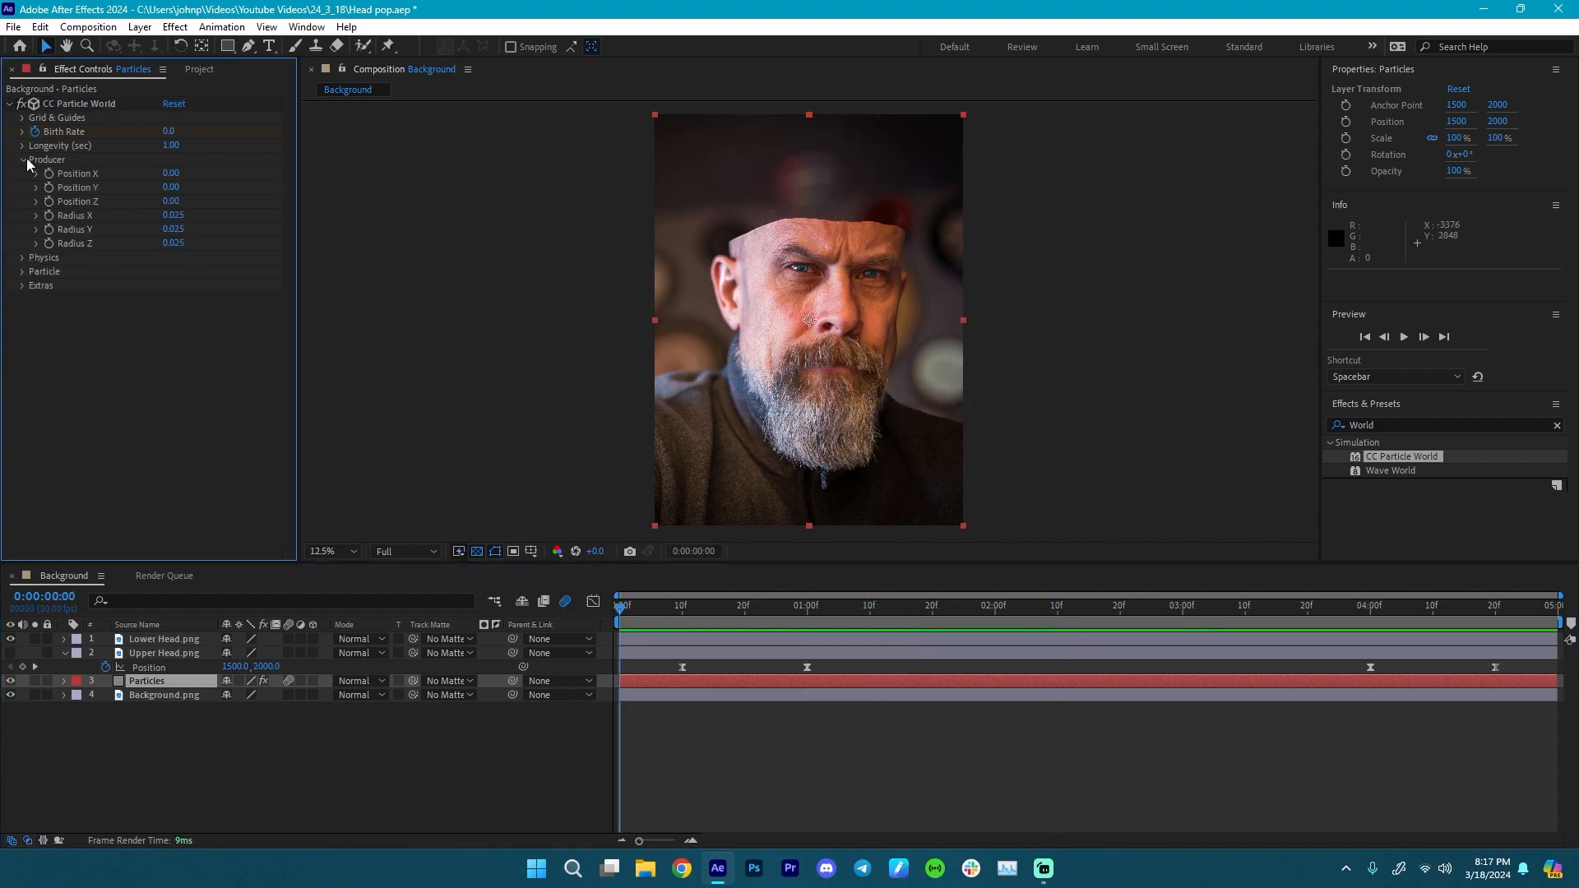
click(23, 174)
click(23, 159)
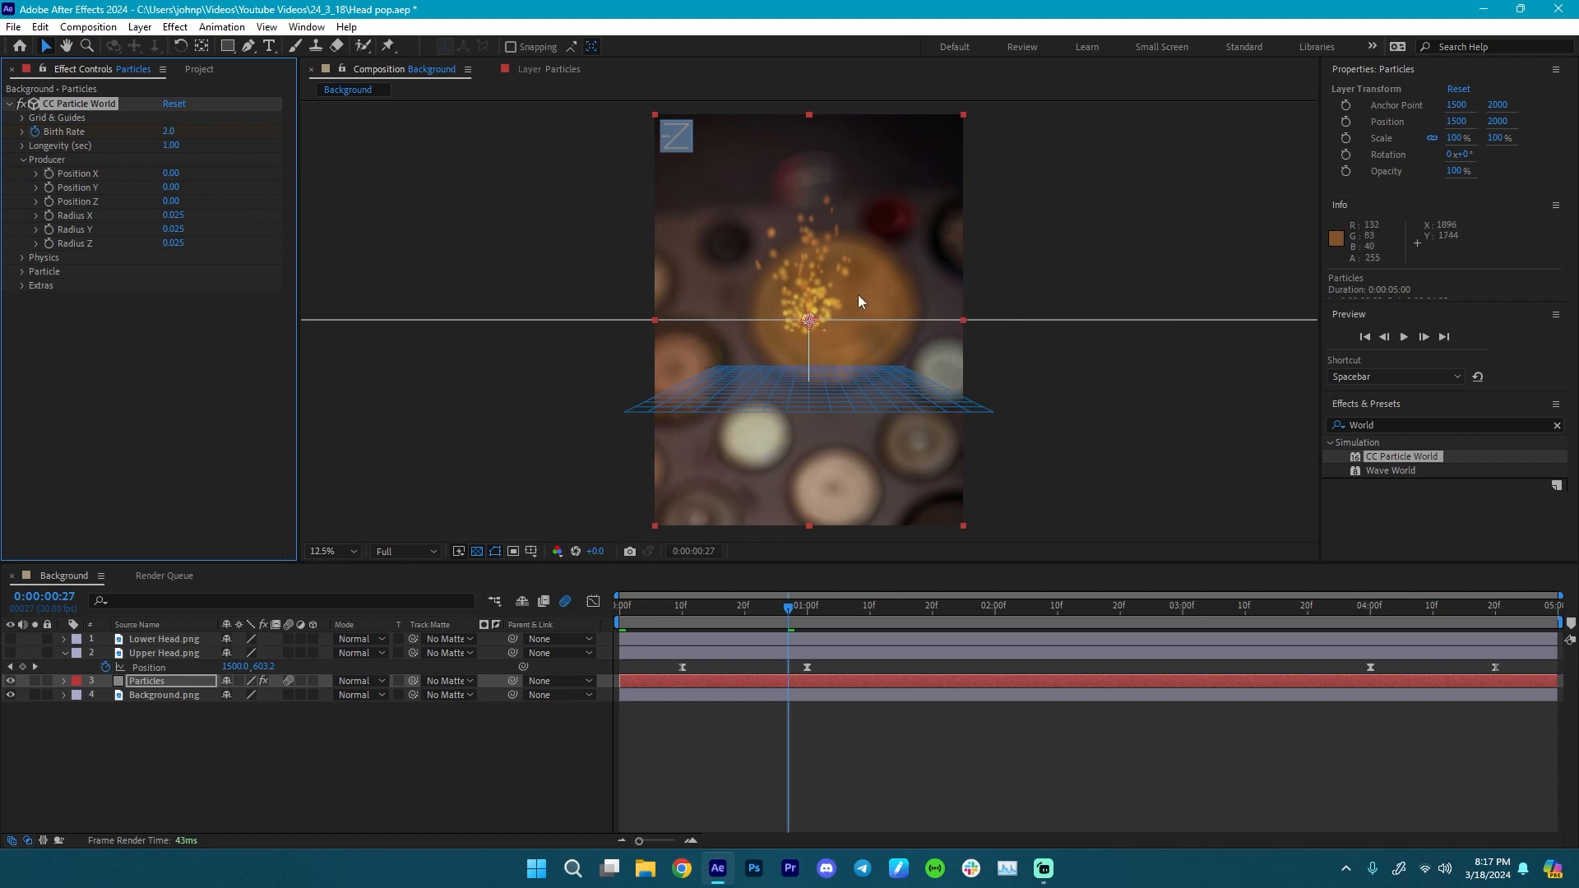
mouse_move(815, 321)
mouse_down()
mouse_move(807, 370)
mouse_move(819, 320)
mouse_up()
drag(791, 607, 895, 580)
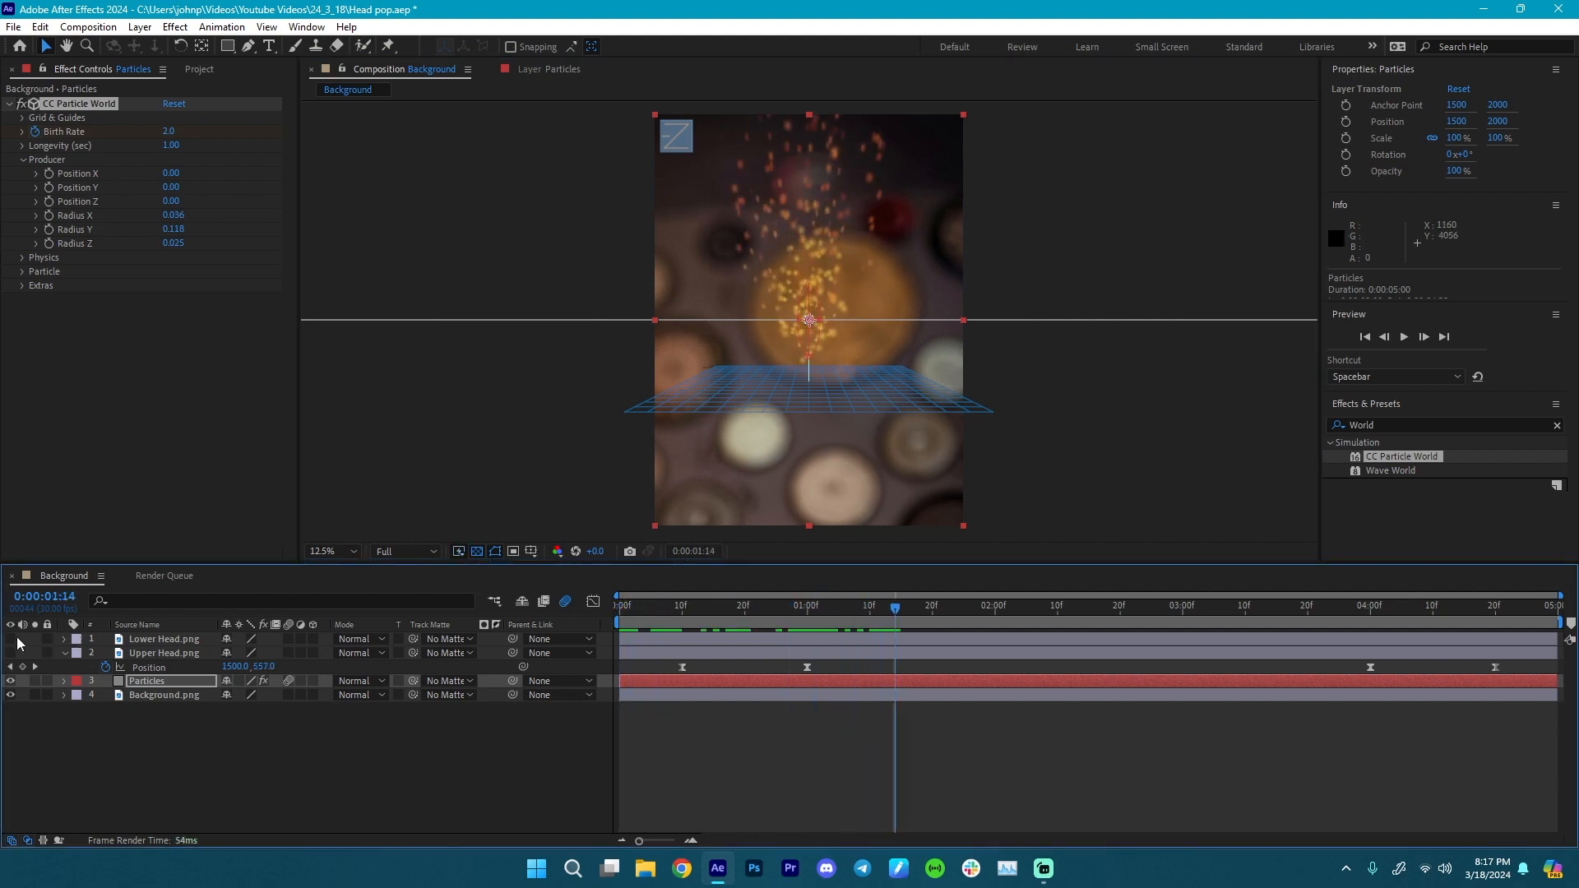
click(10, 639)
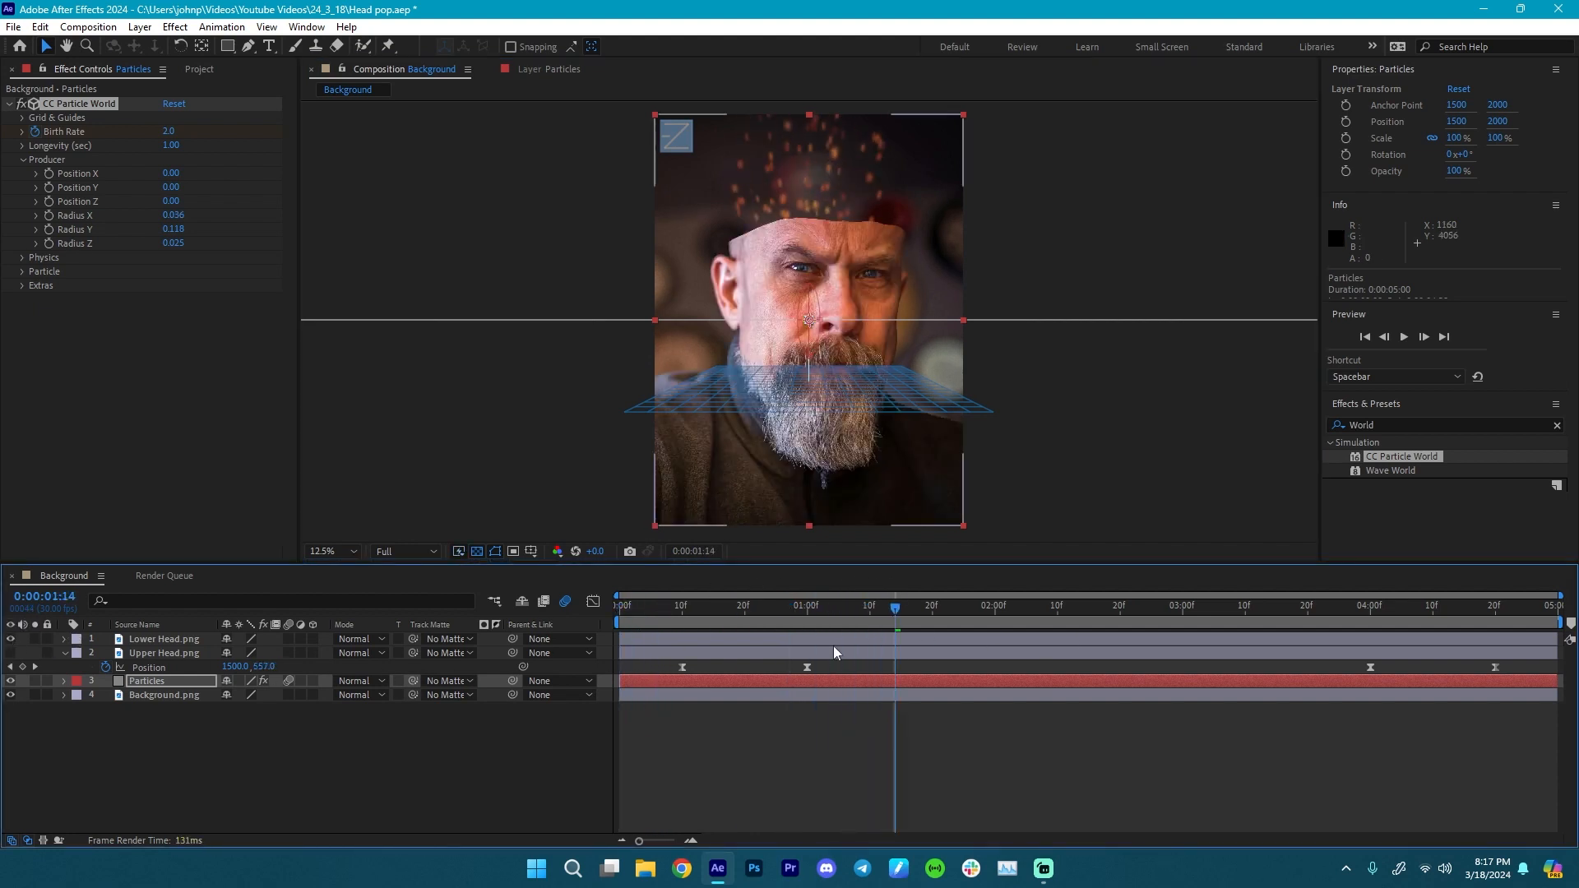
drag(897, 616, 808, 618)
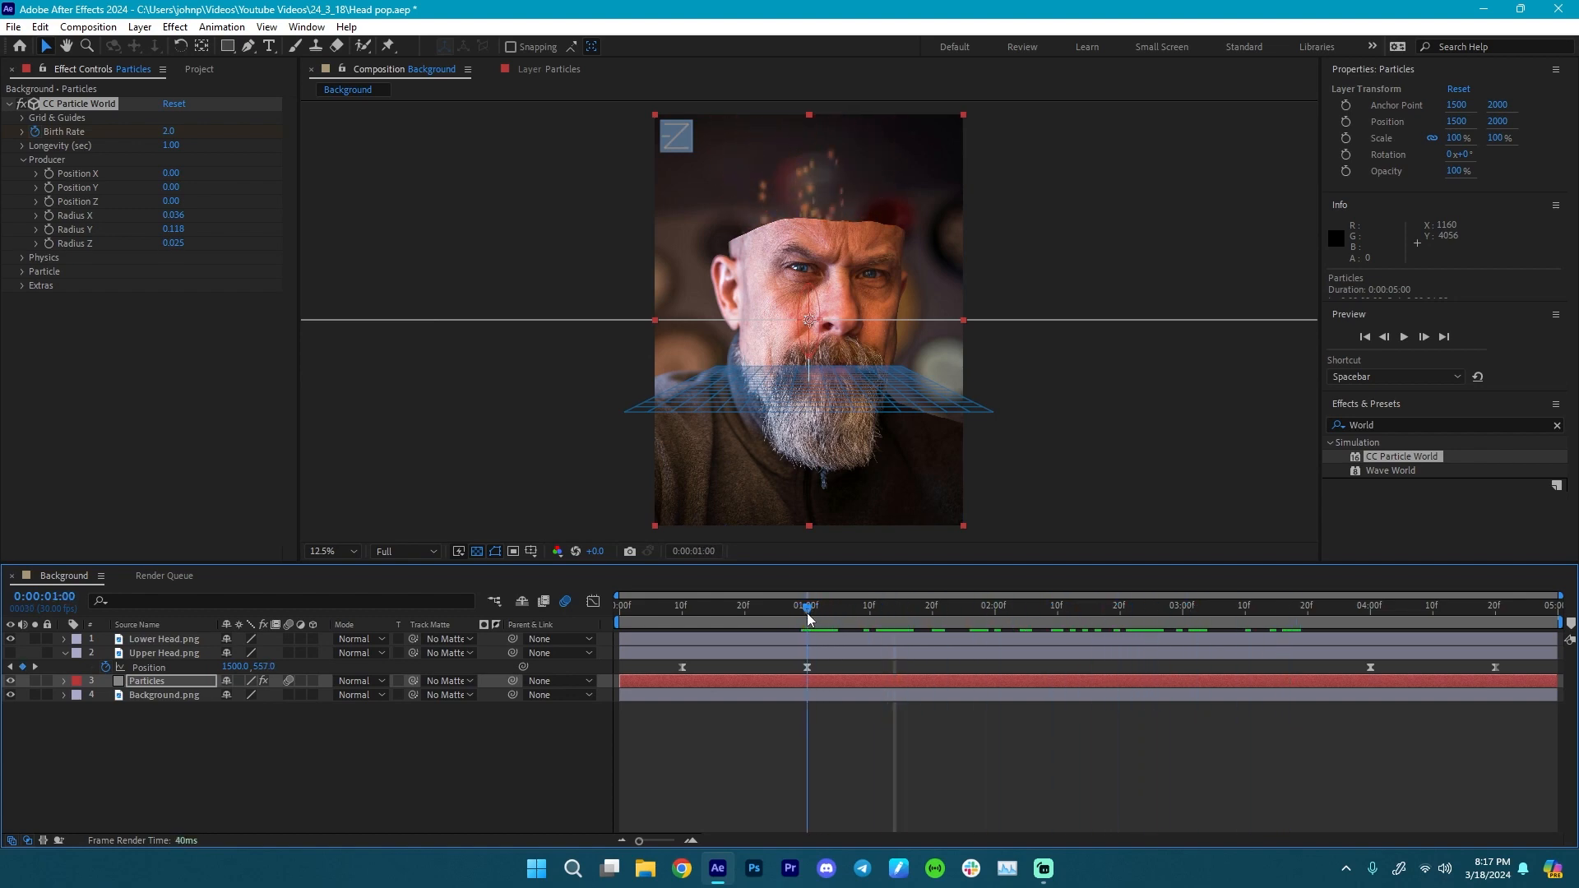
- Find the CC Vector Blur effect, apply it to the Particles layer and preview the particles
click(1395, 426)
double_click(1392, 423)
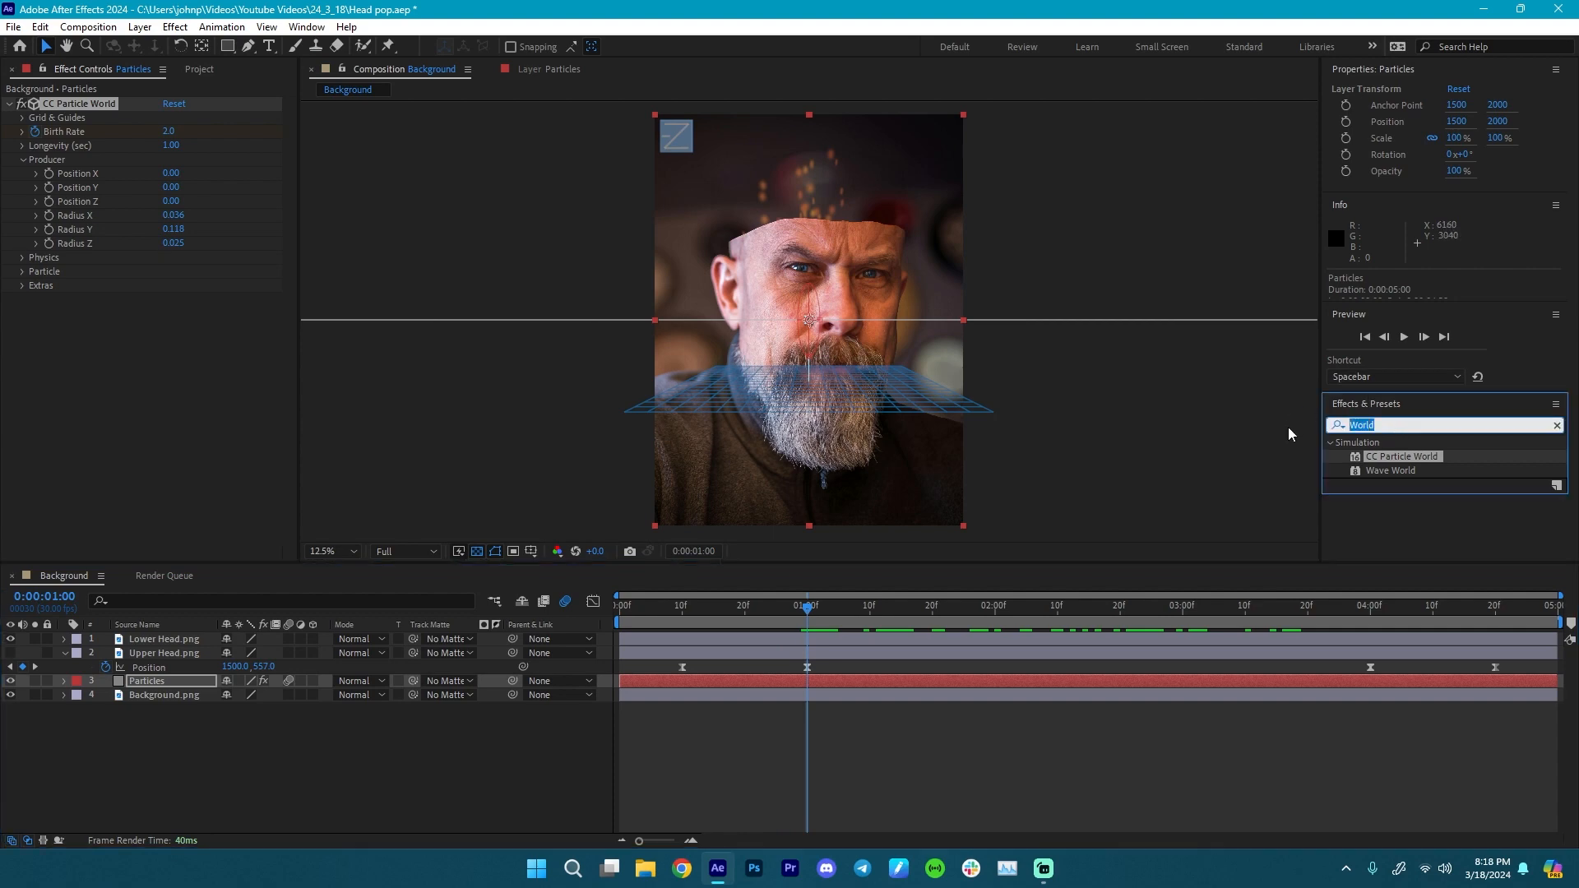
text(Vec)
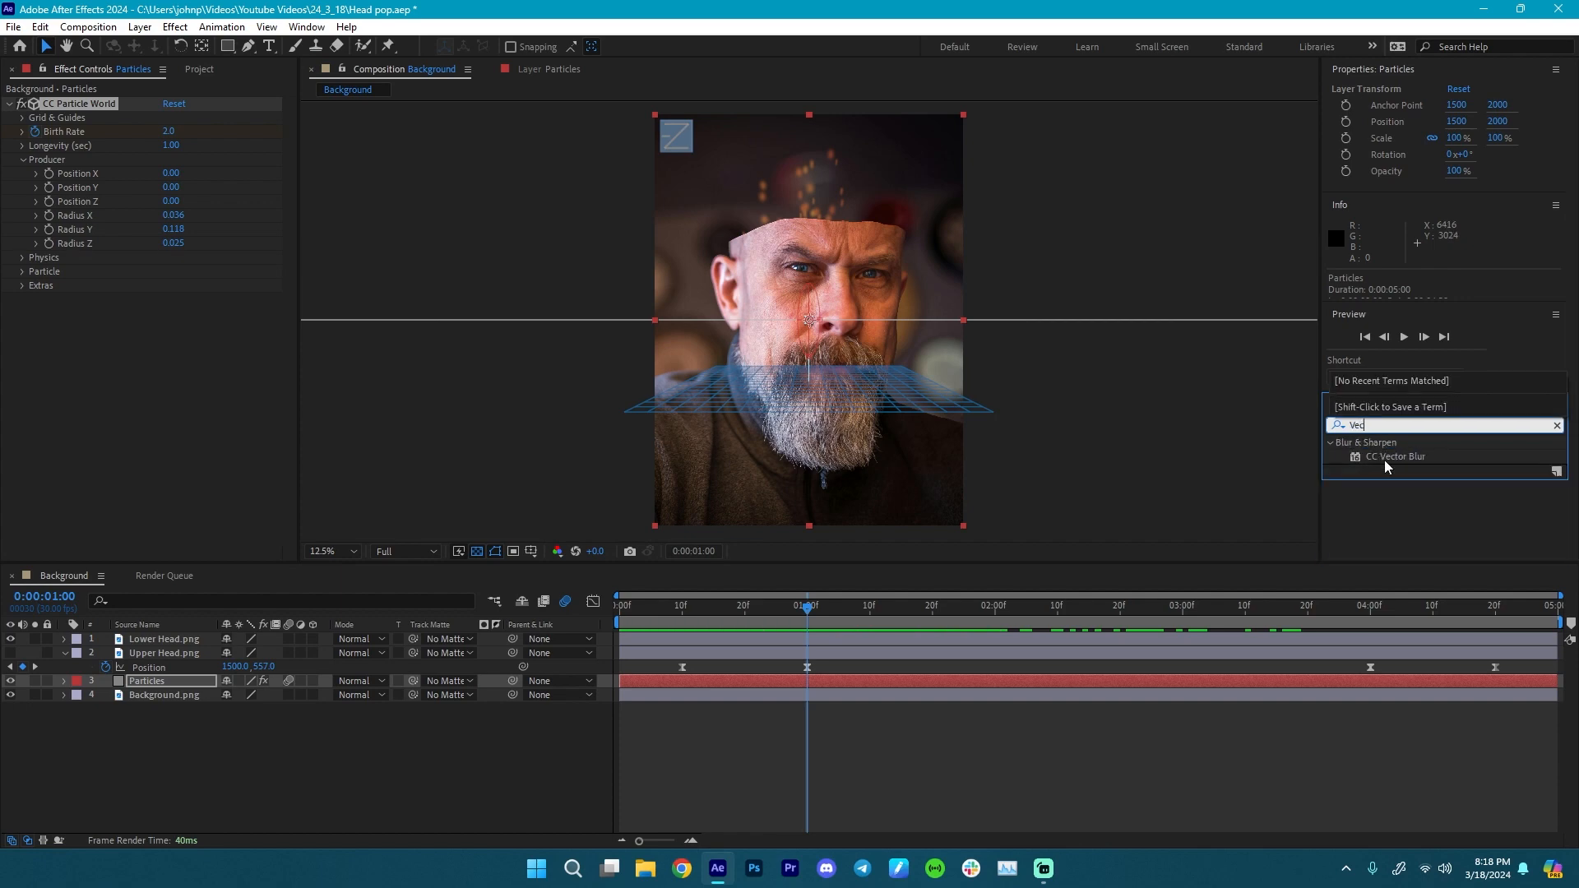
drag(1384, 460, 664, 683)
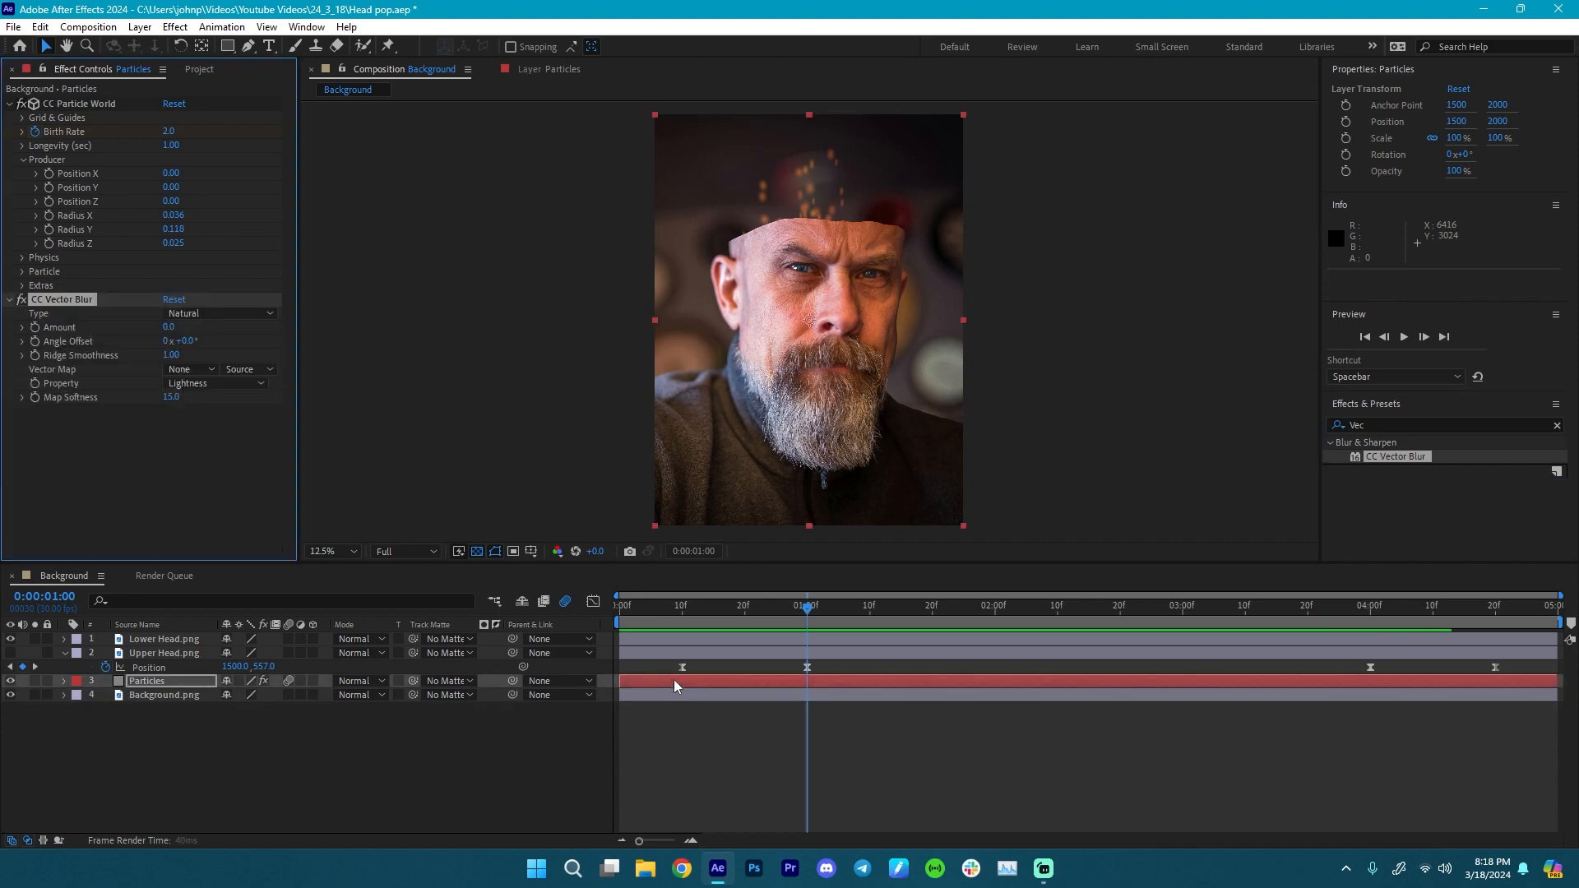
click(709, 606)
drag(716, 609, 781, 618)
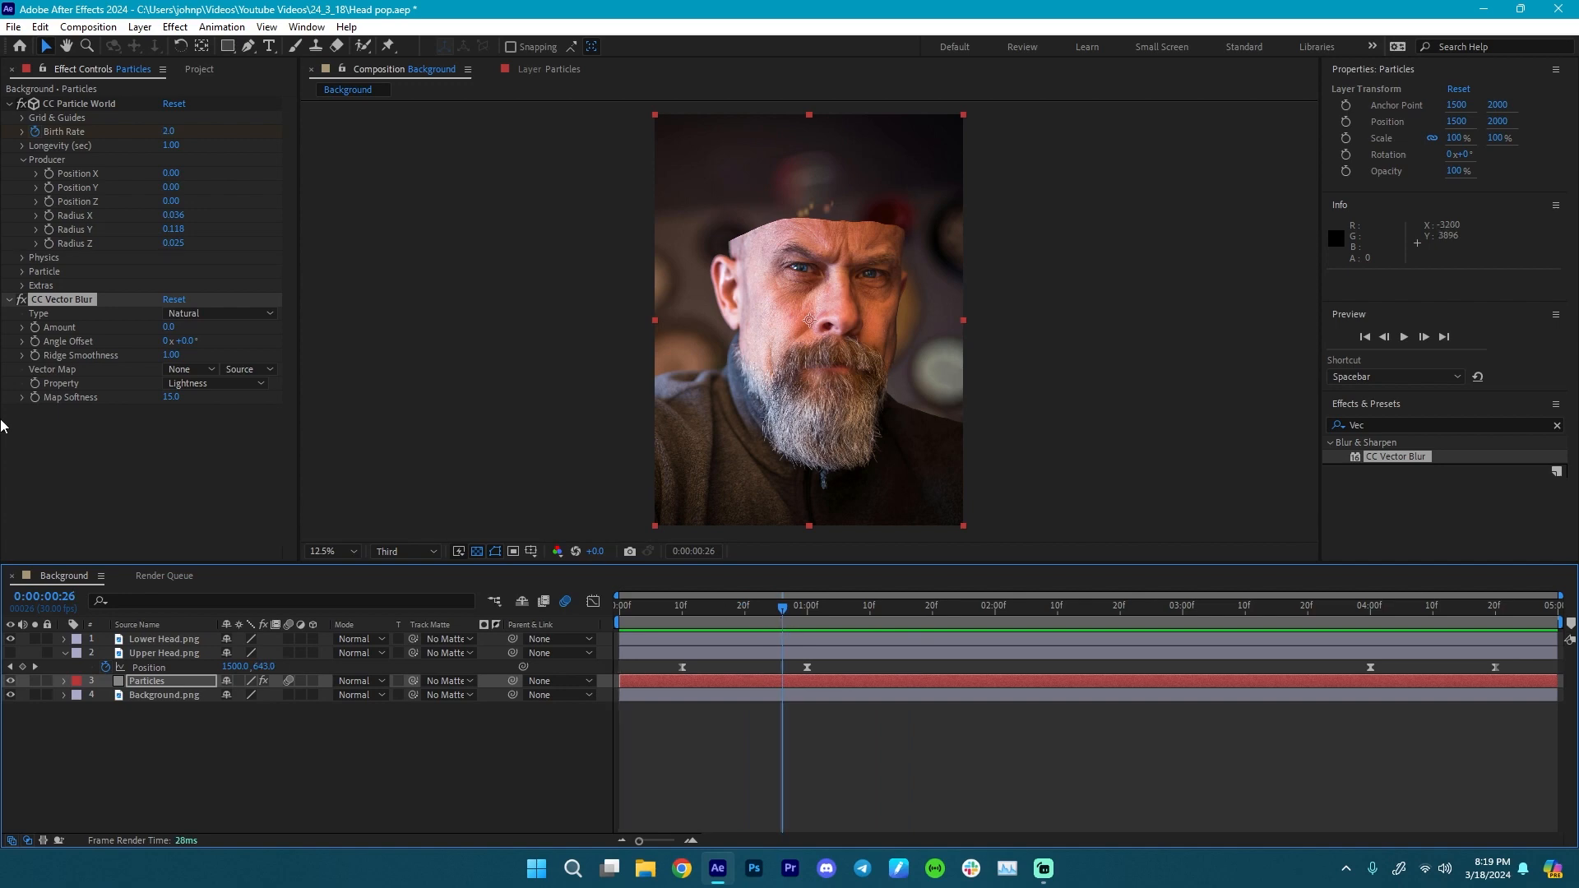
- Change the particles' birth color to blue, 509AFF
click(10, 300)
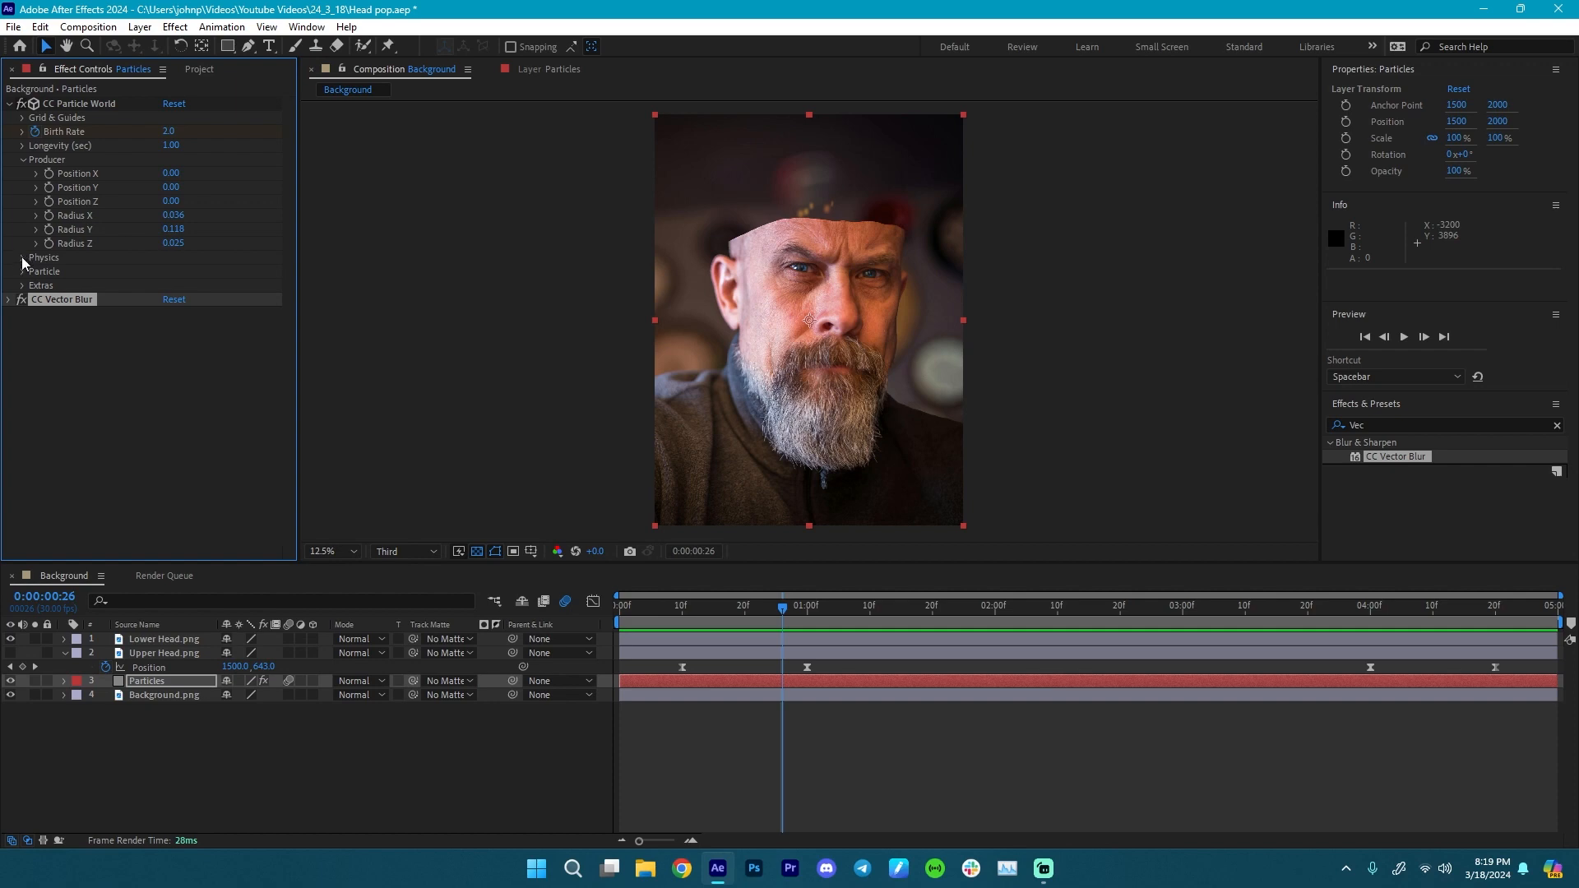
click(21, 272)
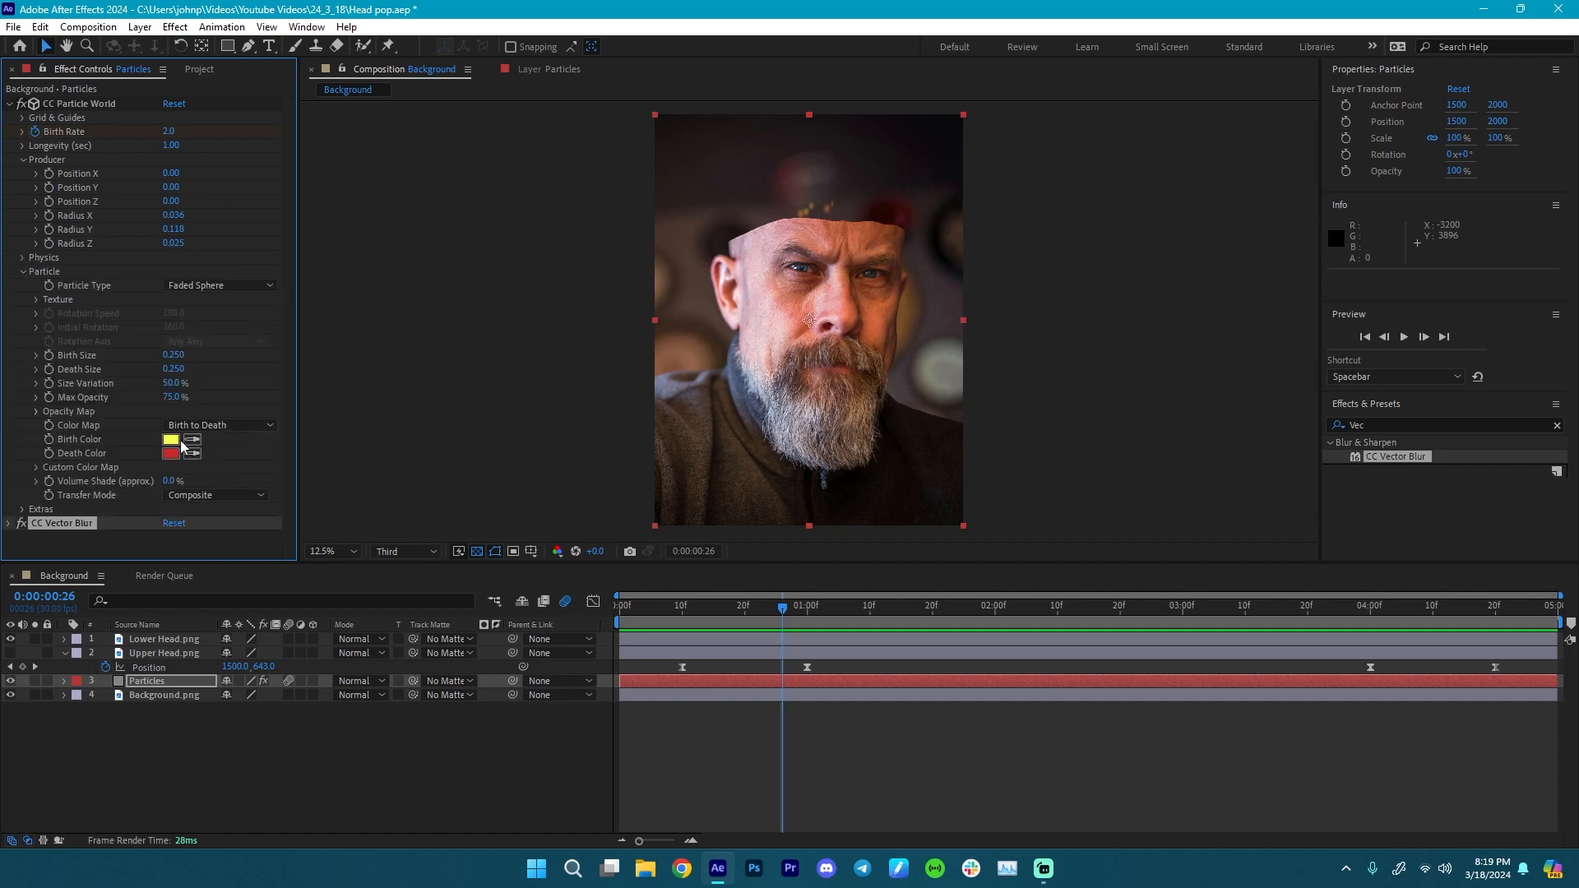
click(172, 441)
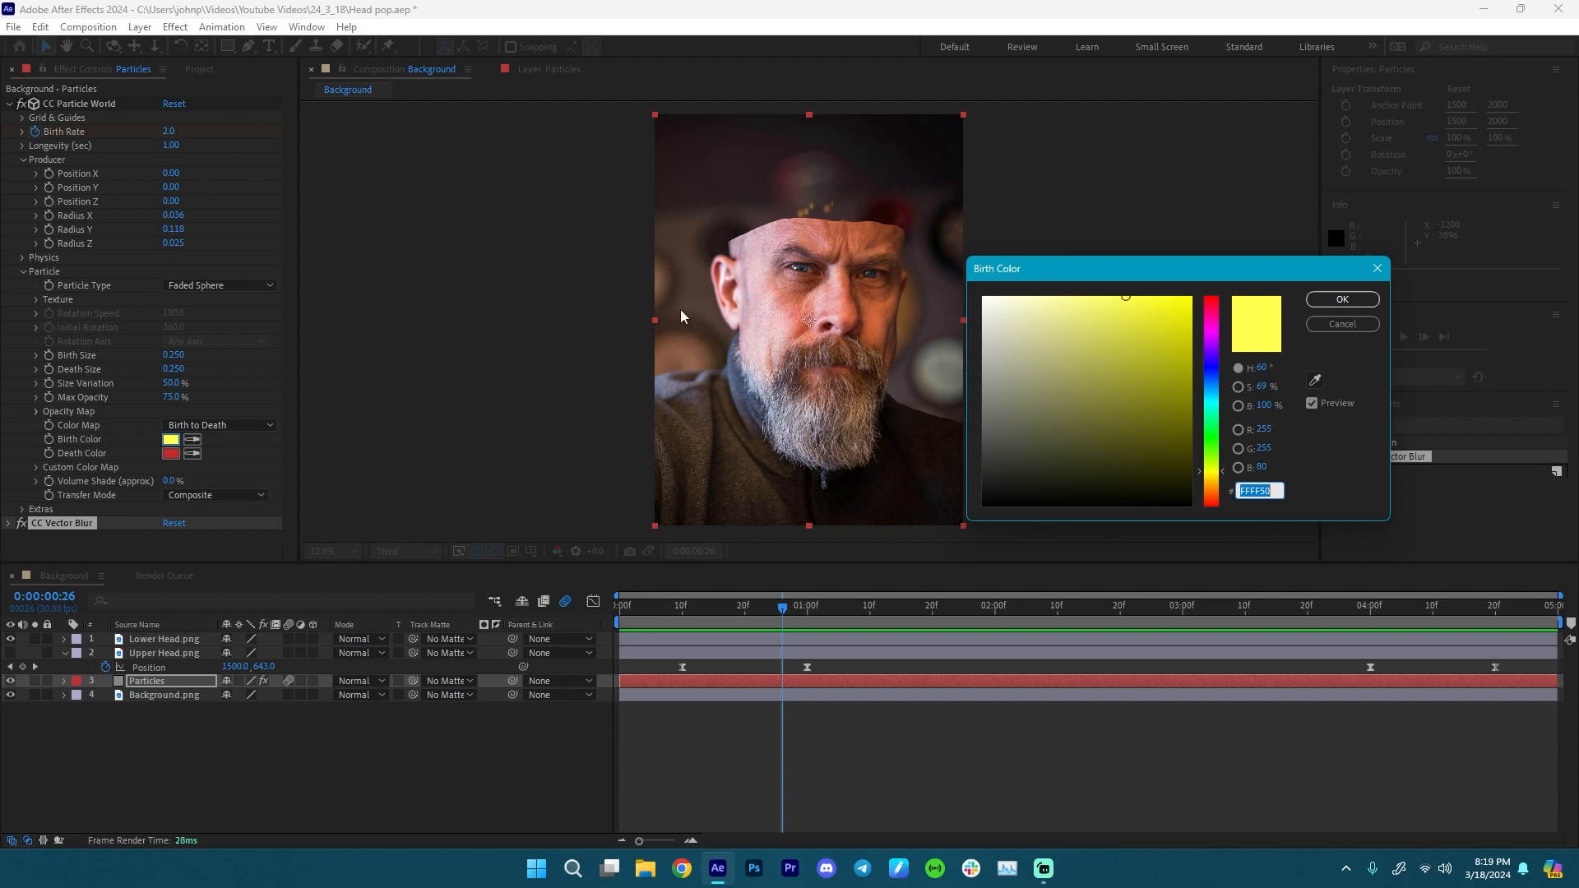
click(1213, 393)
click(1214, 396)
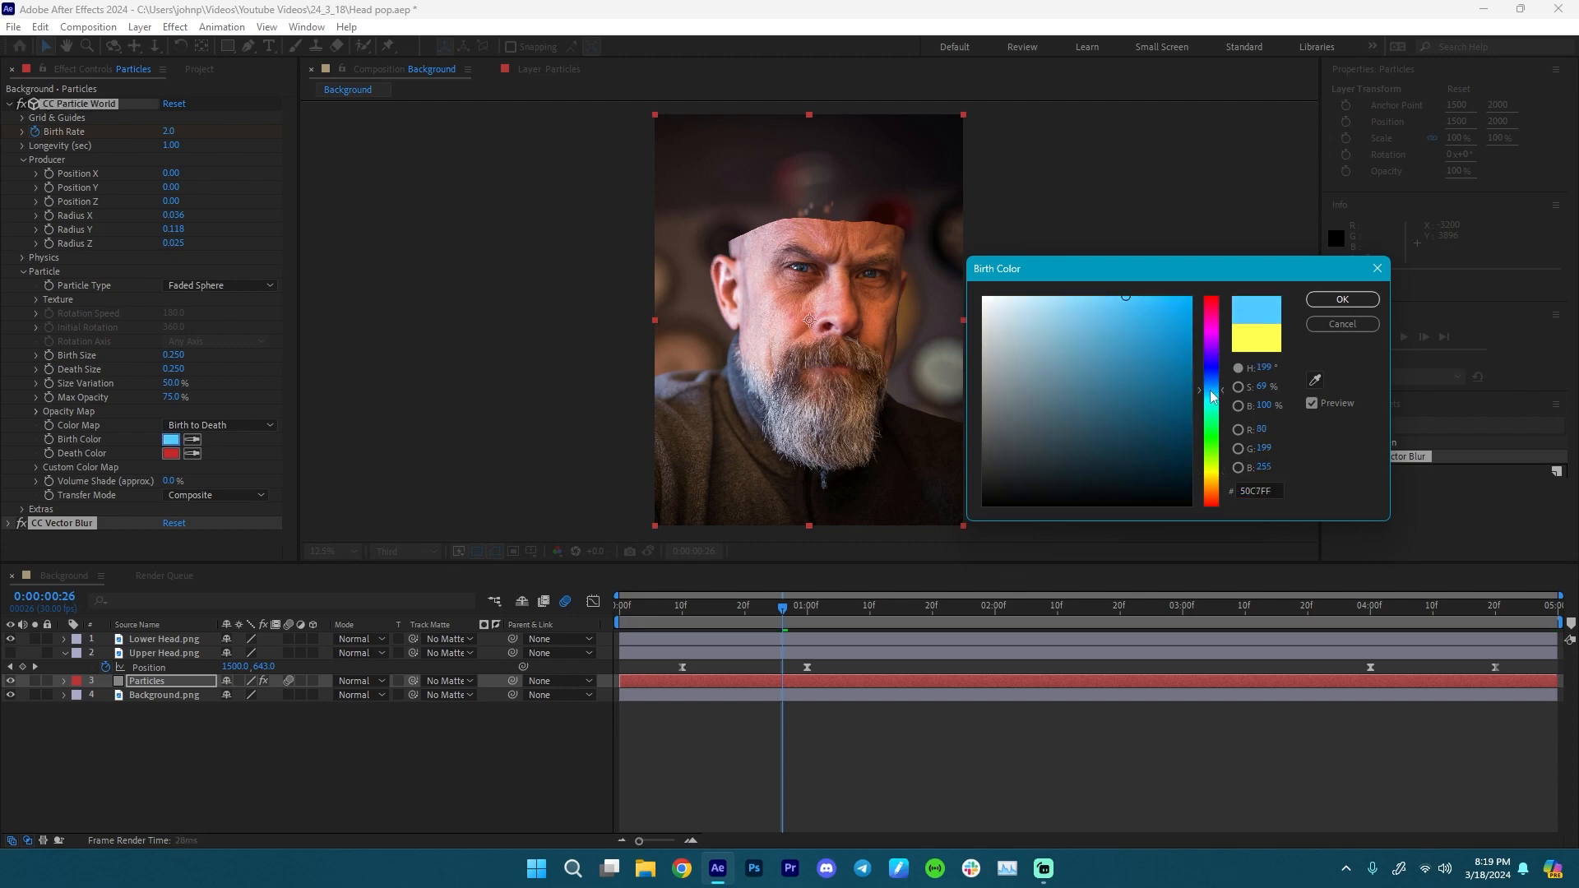
drag(1210, 401, 1212, 385)
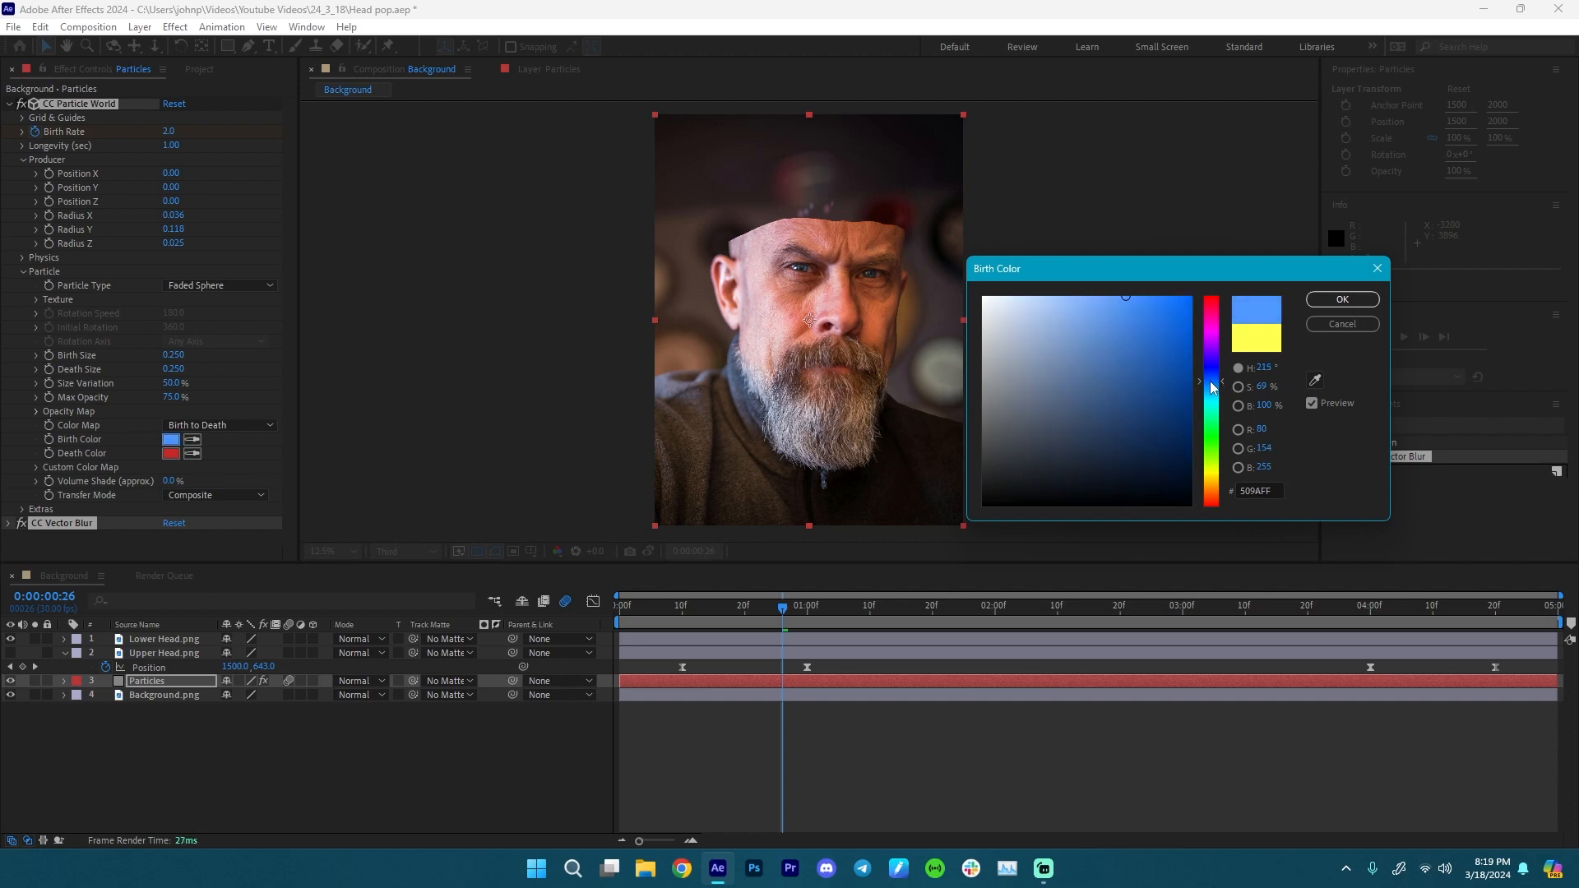
click(1342, 299)
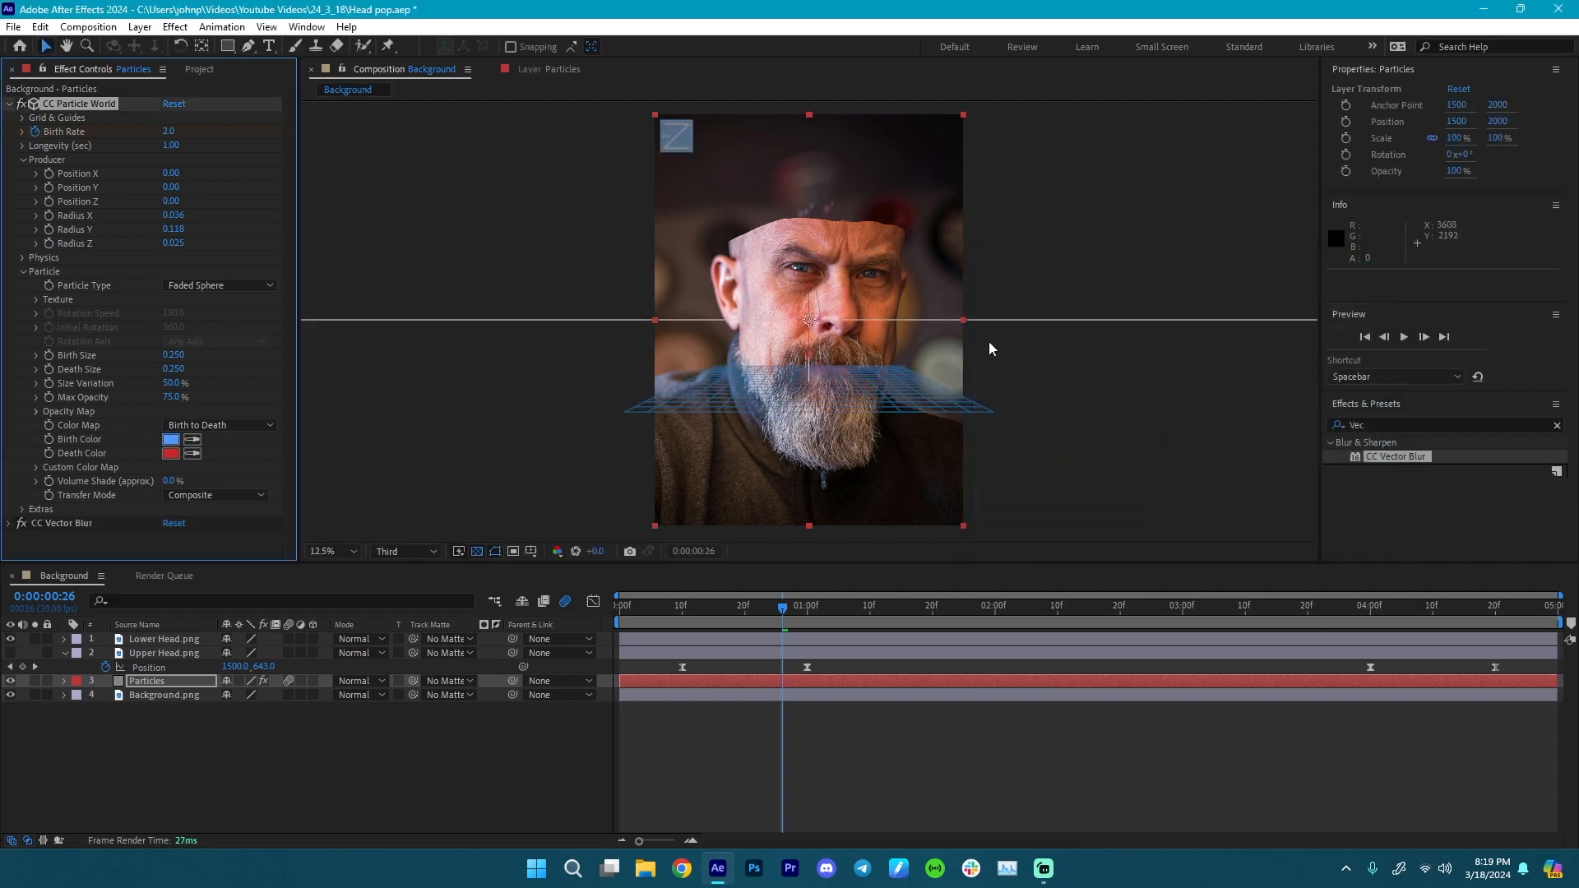
- Change the particles' death color to purple, 9528C8
click(171, 454)
drag(1213, 399, 1224, 348)
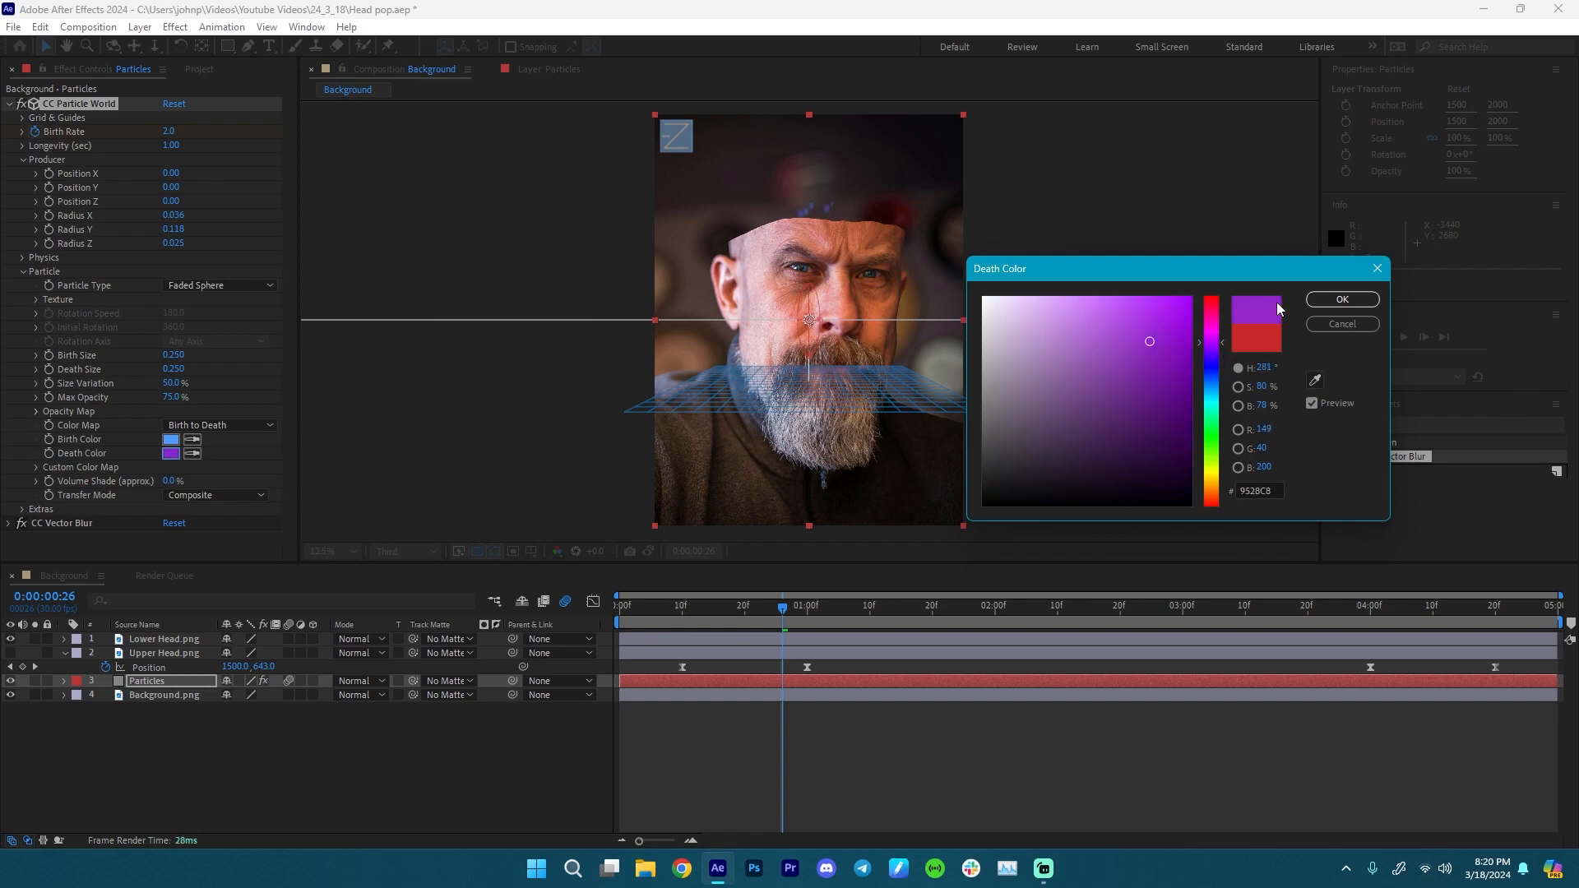
click(1345, 300)
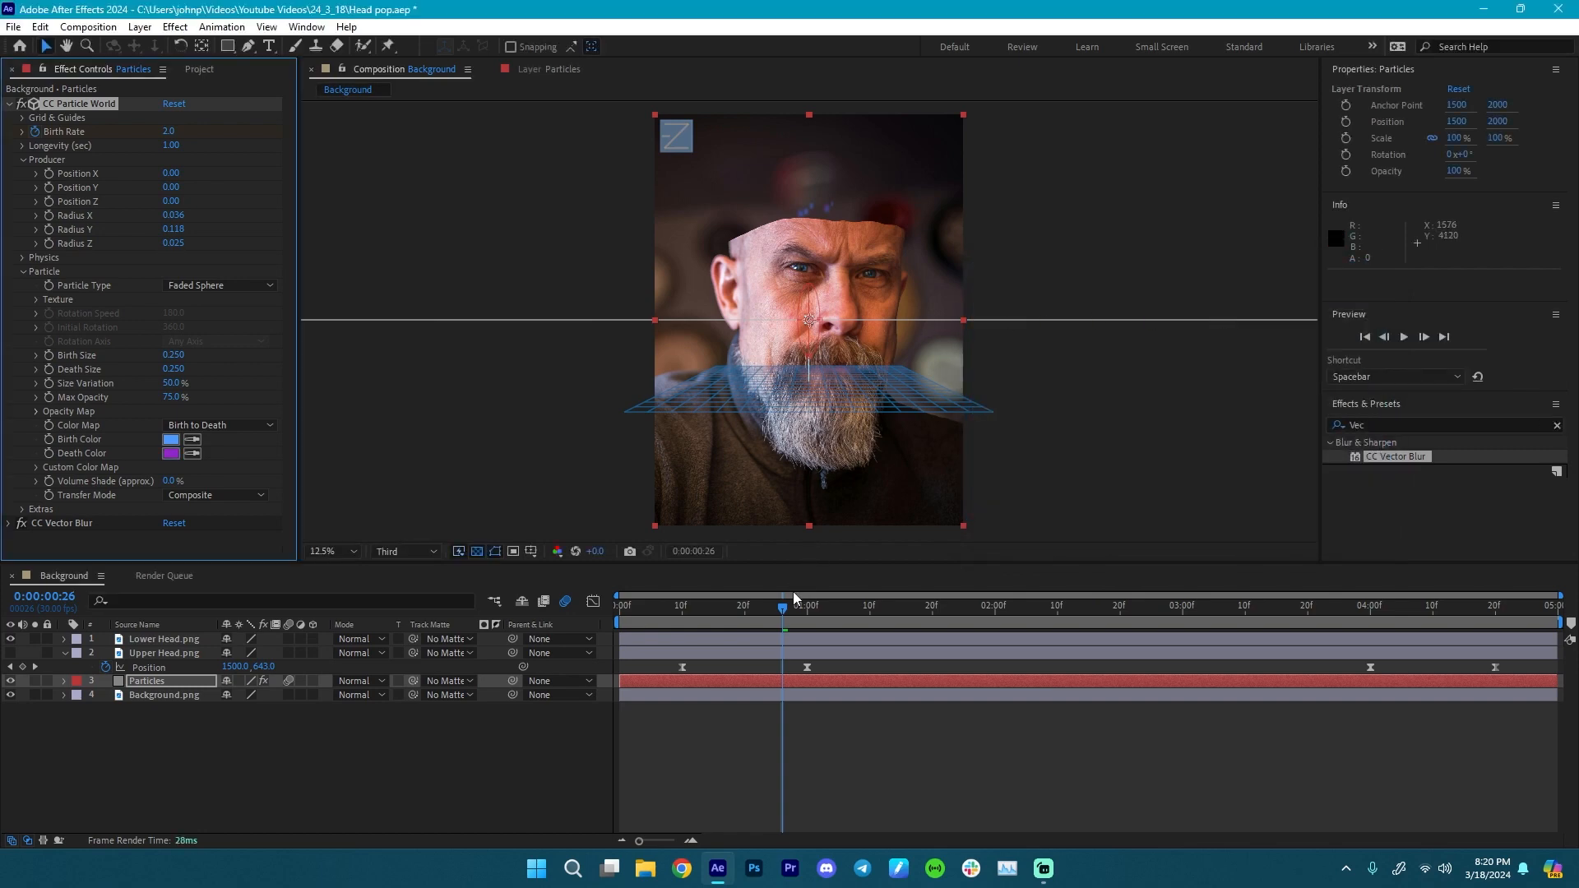
- Preview the recolored particles, return to 0:00:00:10 and make the Upper Head layer visible
drag(788, 610, 797, 609)
drag(820, 615, 682, 631)
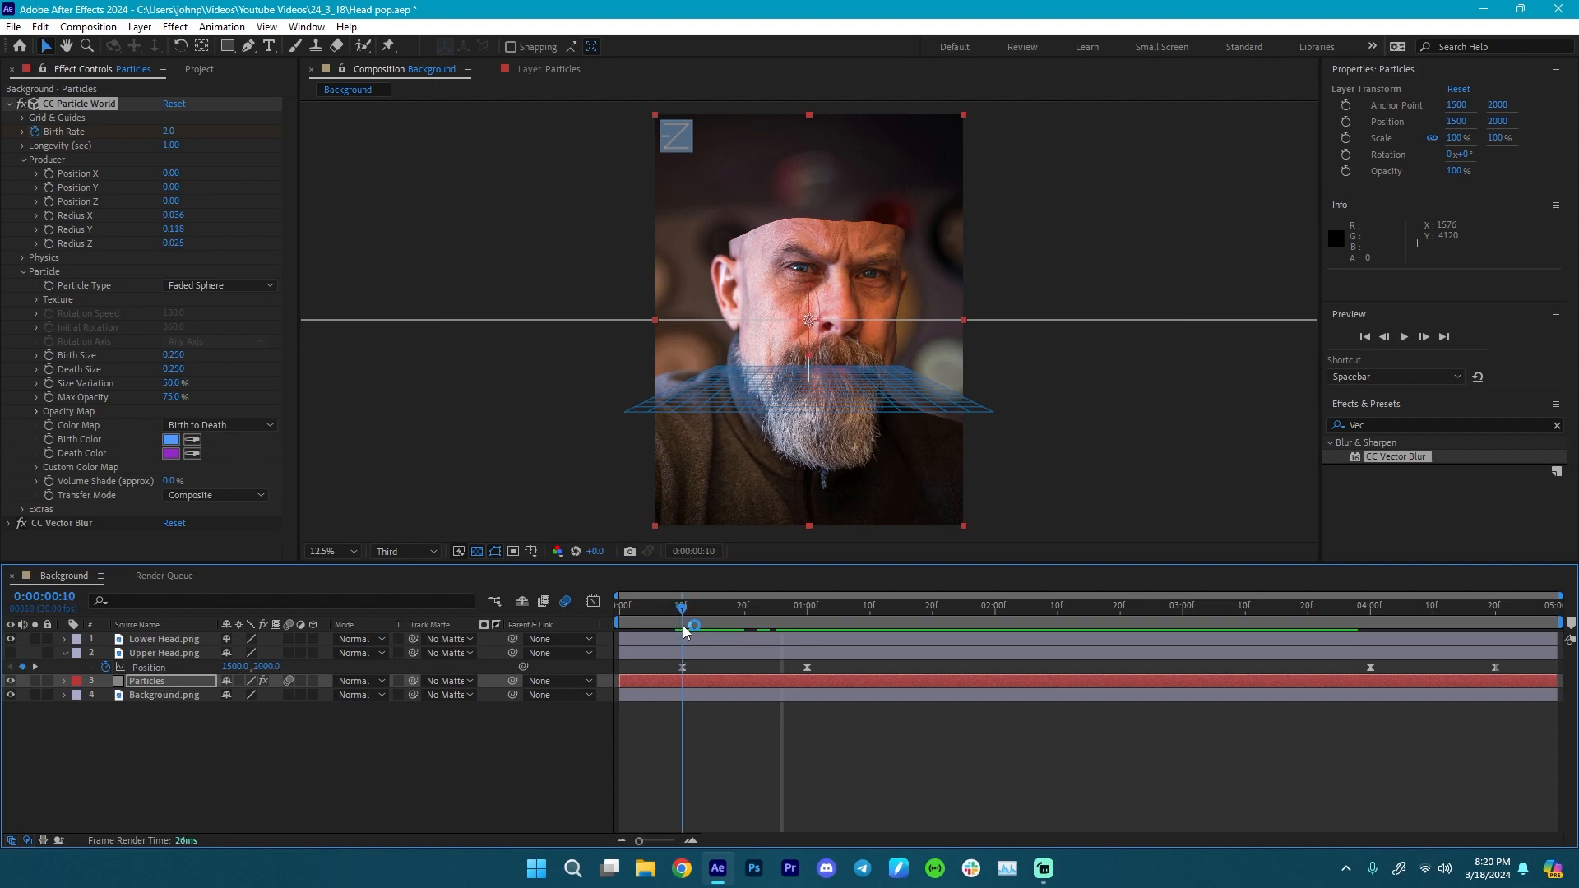
click(10, 652)
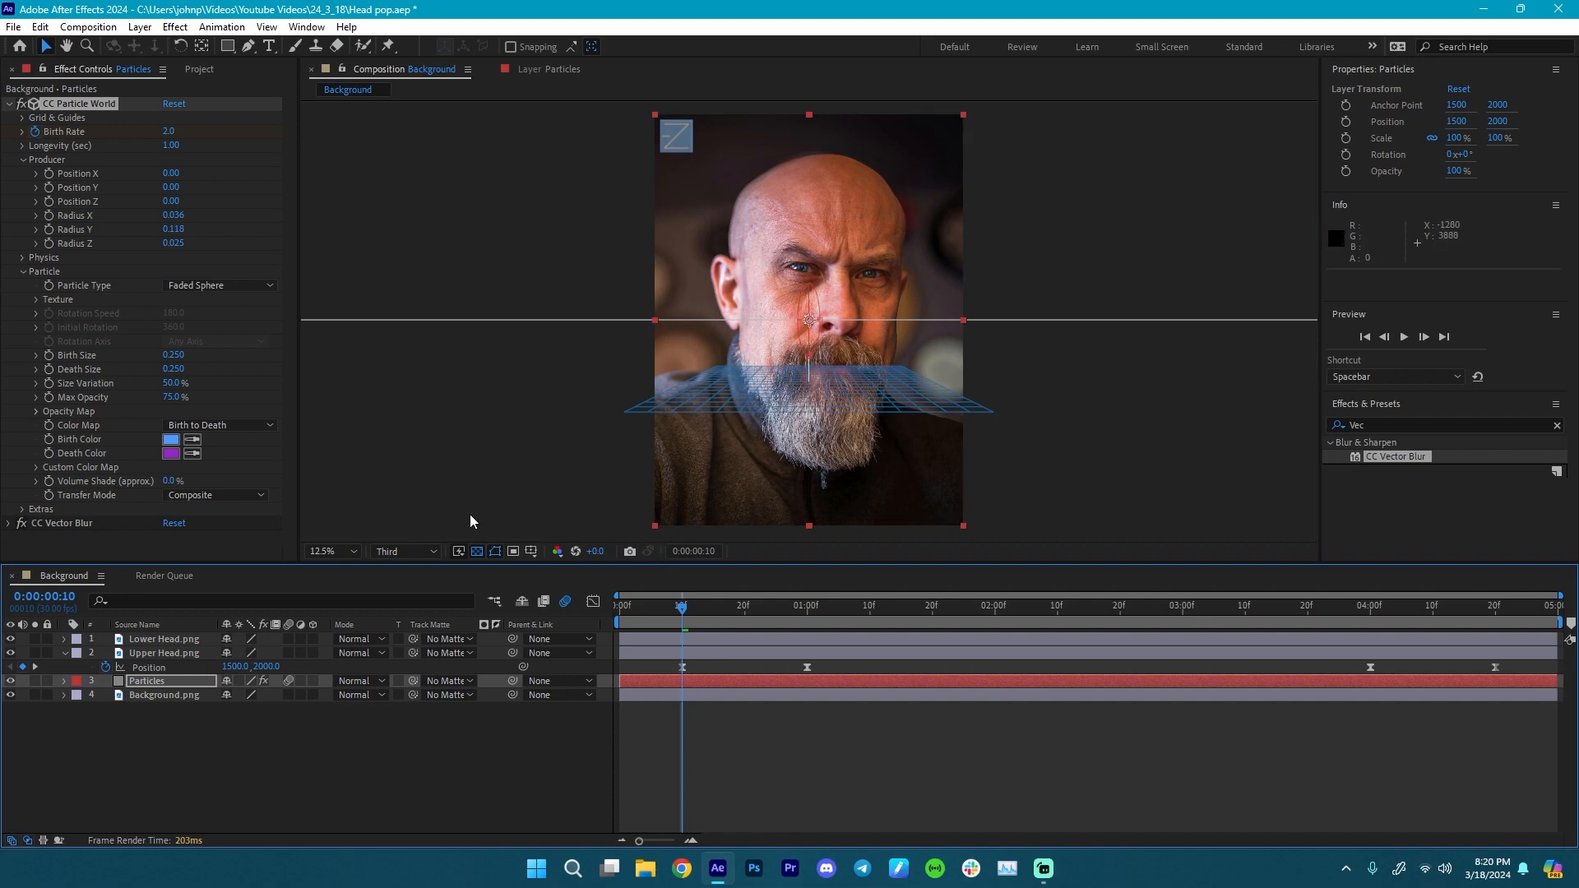
- Create a comp-sized solid layer named Particle Mask above the Particles layer
right_click(164, 752)
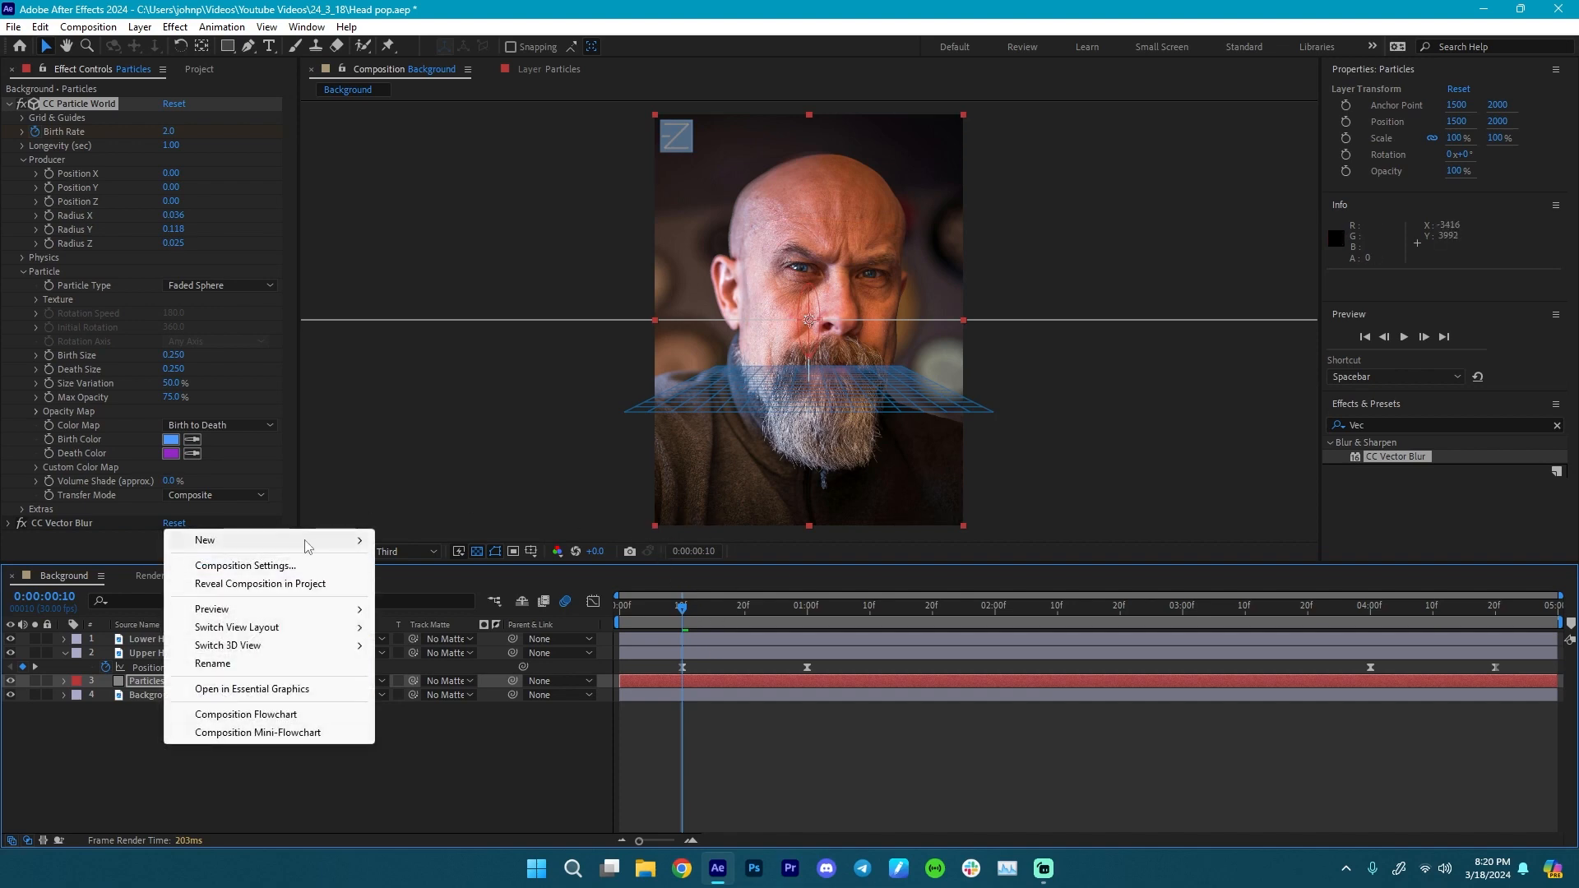
mouse_move(307, 542)
click(471, 586)
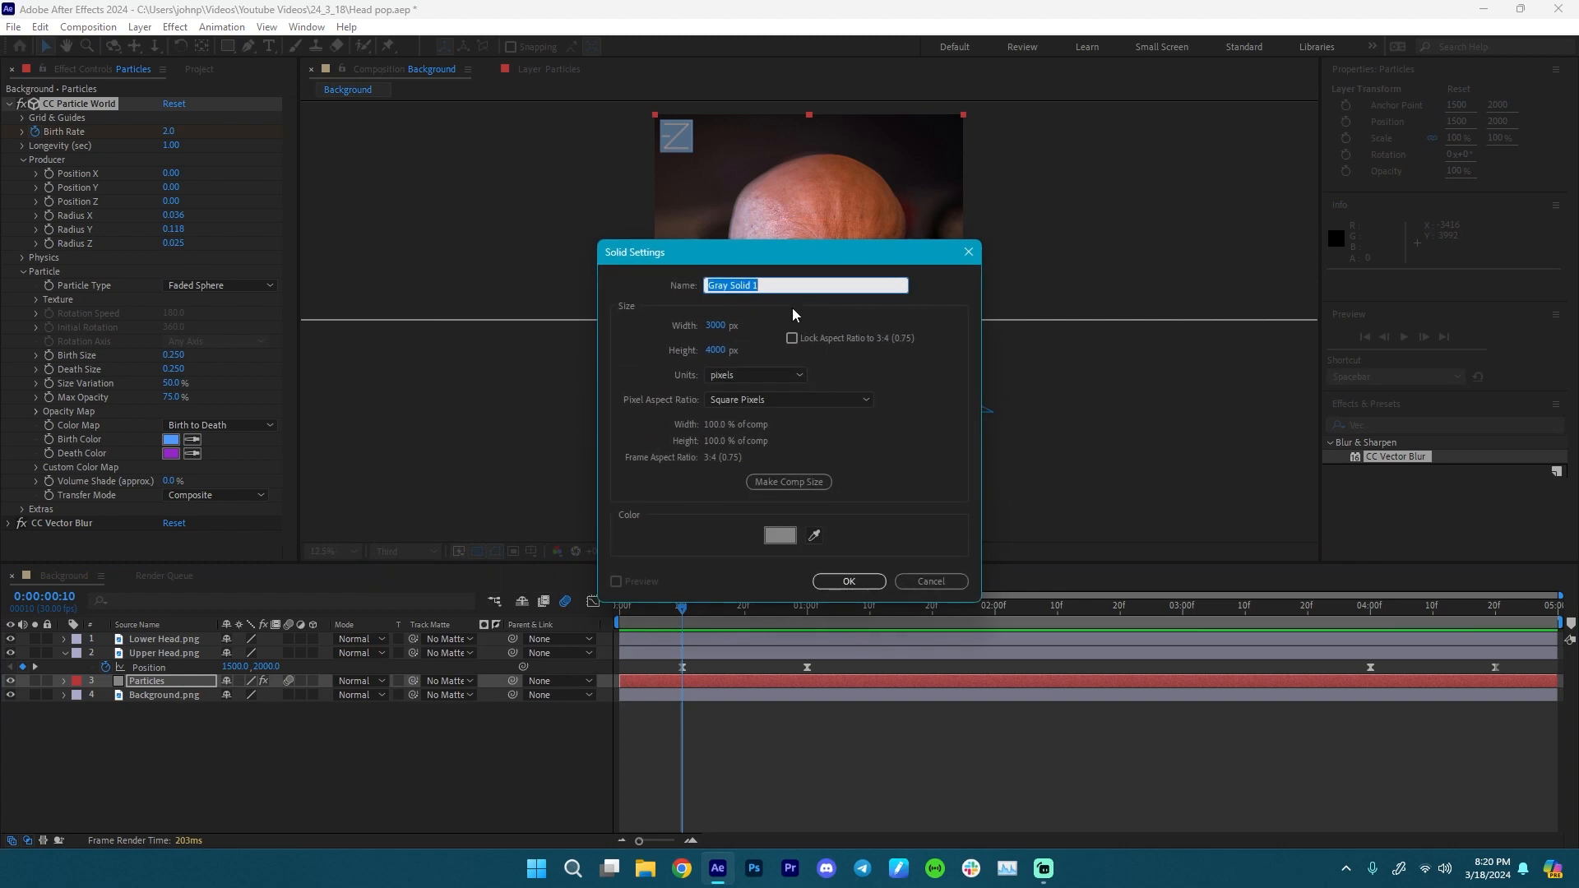
text(Particle Mask)
key(Return)
- Draw a closed Pen mask on Particle Mask along the forehead cut line, extending straight up above the top of the frame
key(period)
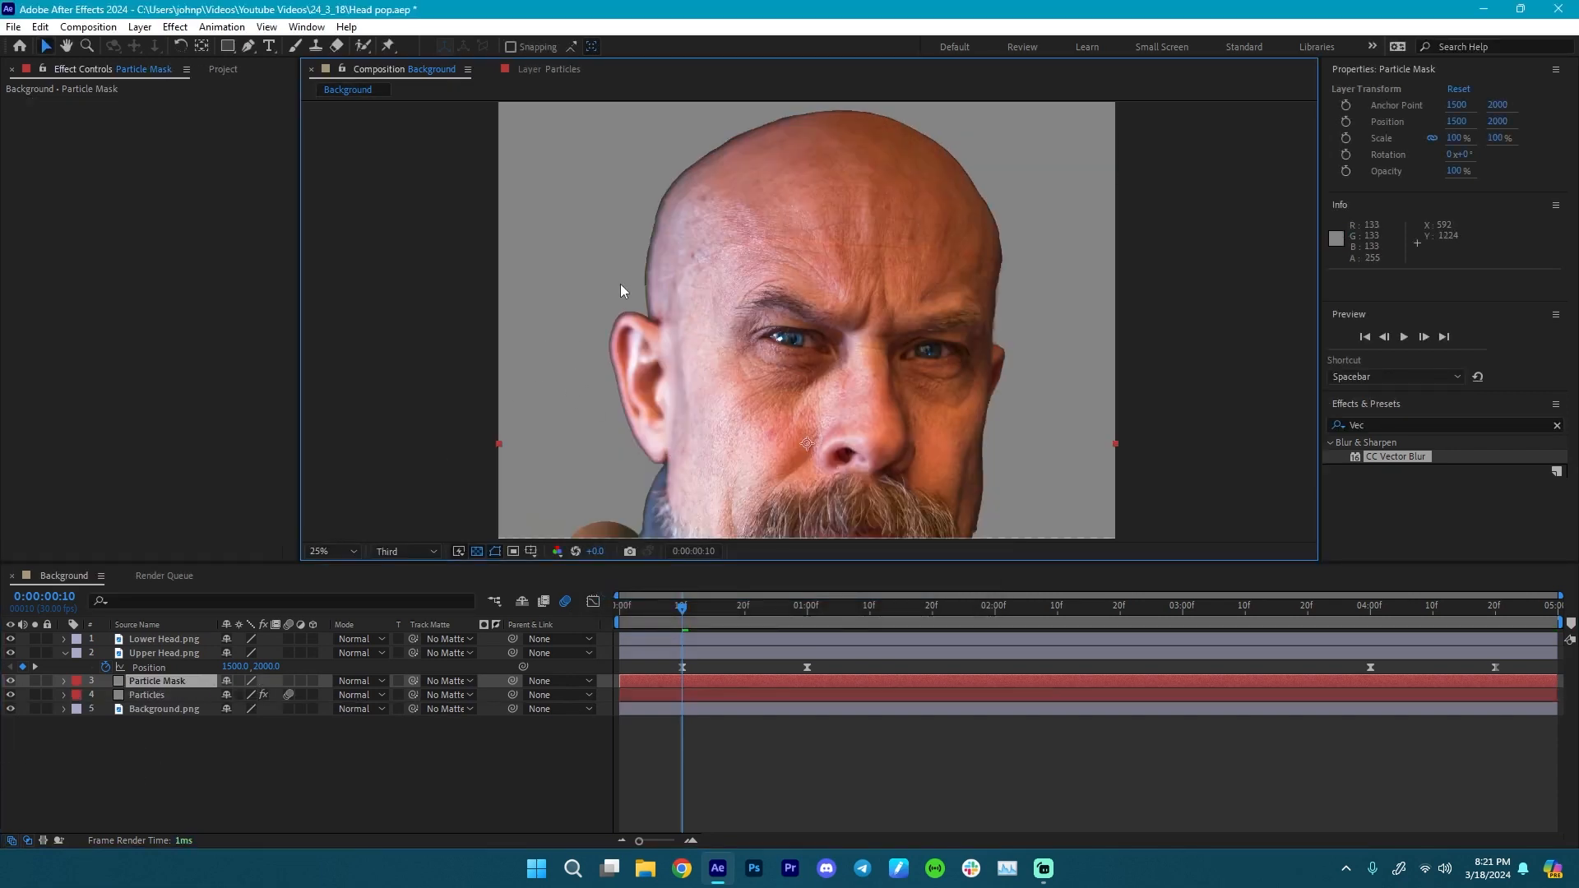
key(g)
click(644, 287)
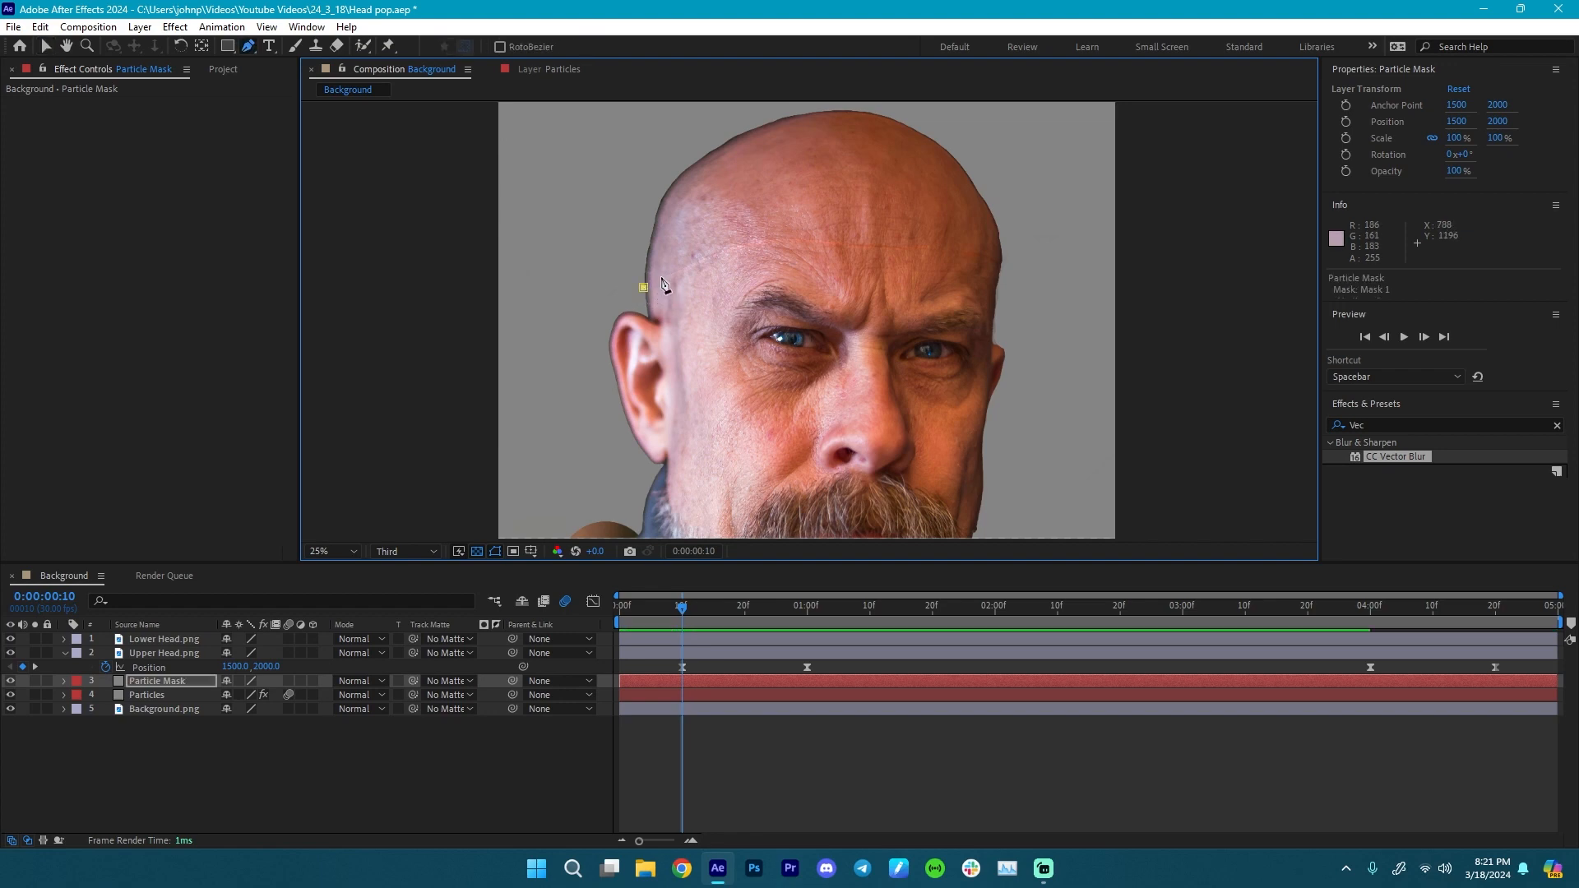
drag(762, 240, 892, 247)
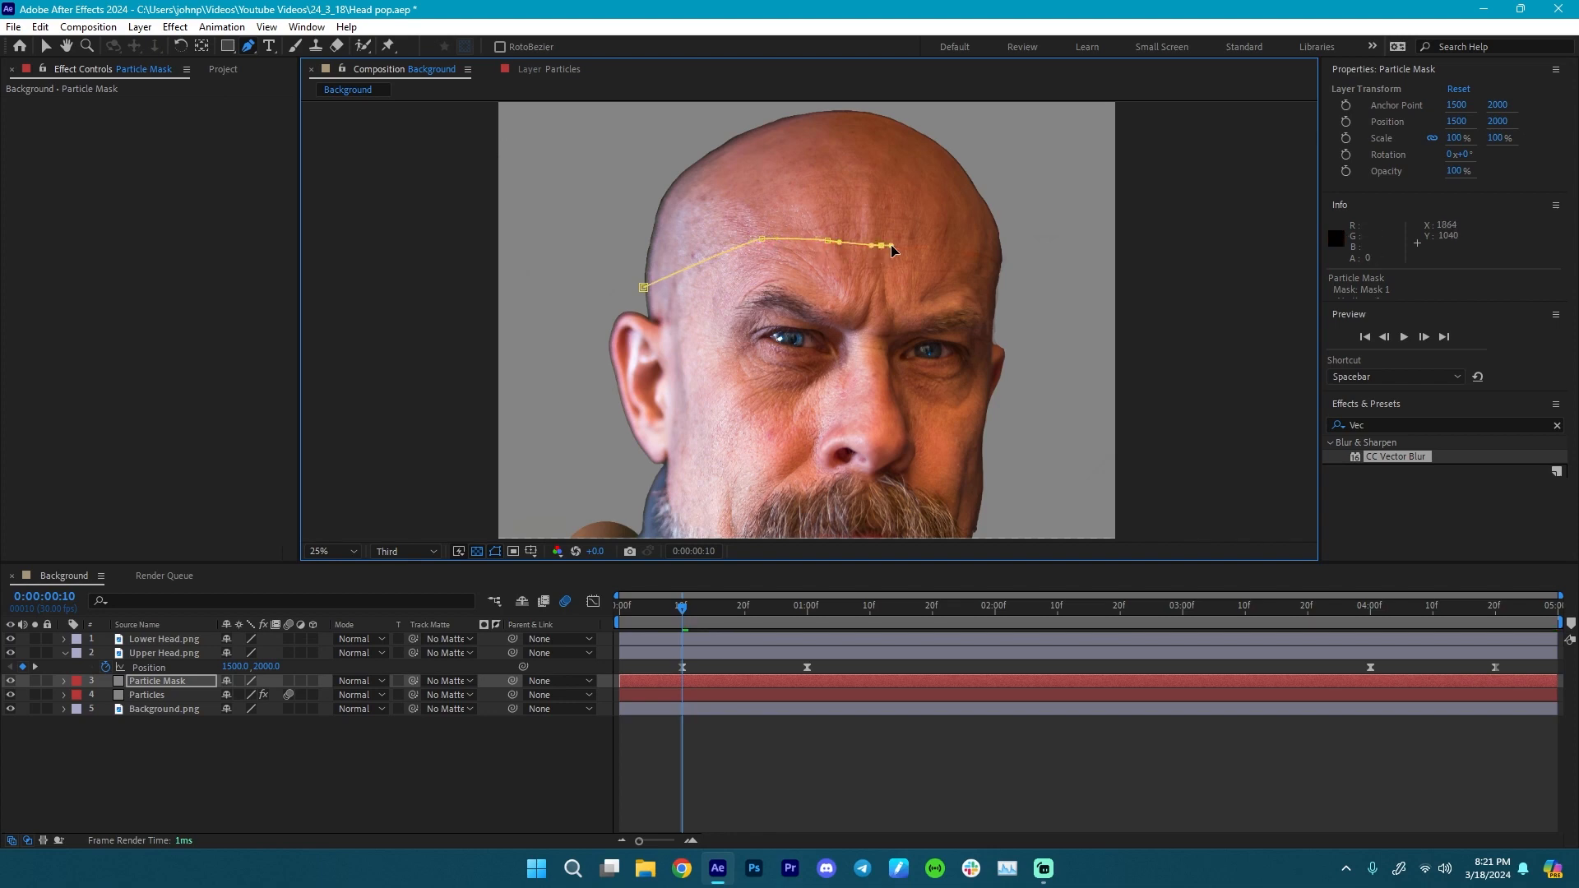
click(919, 245)
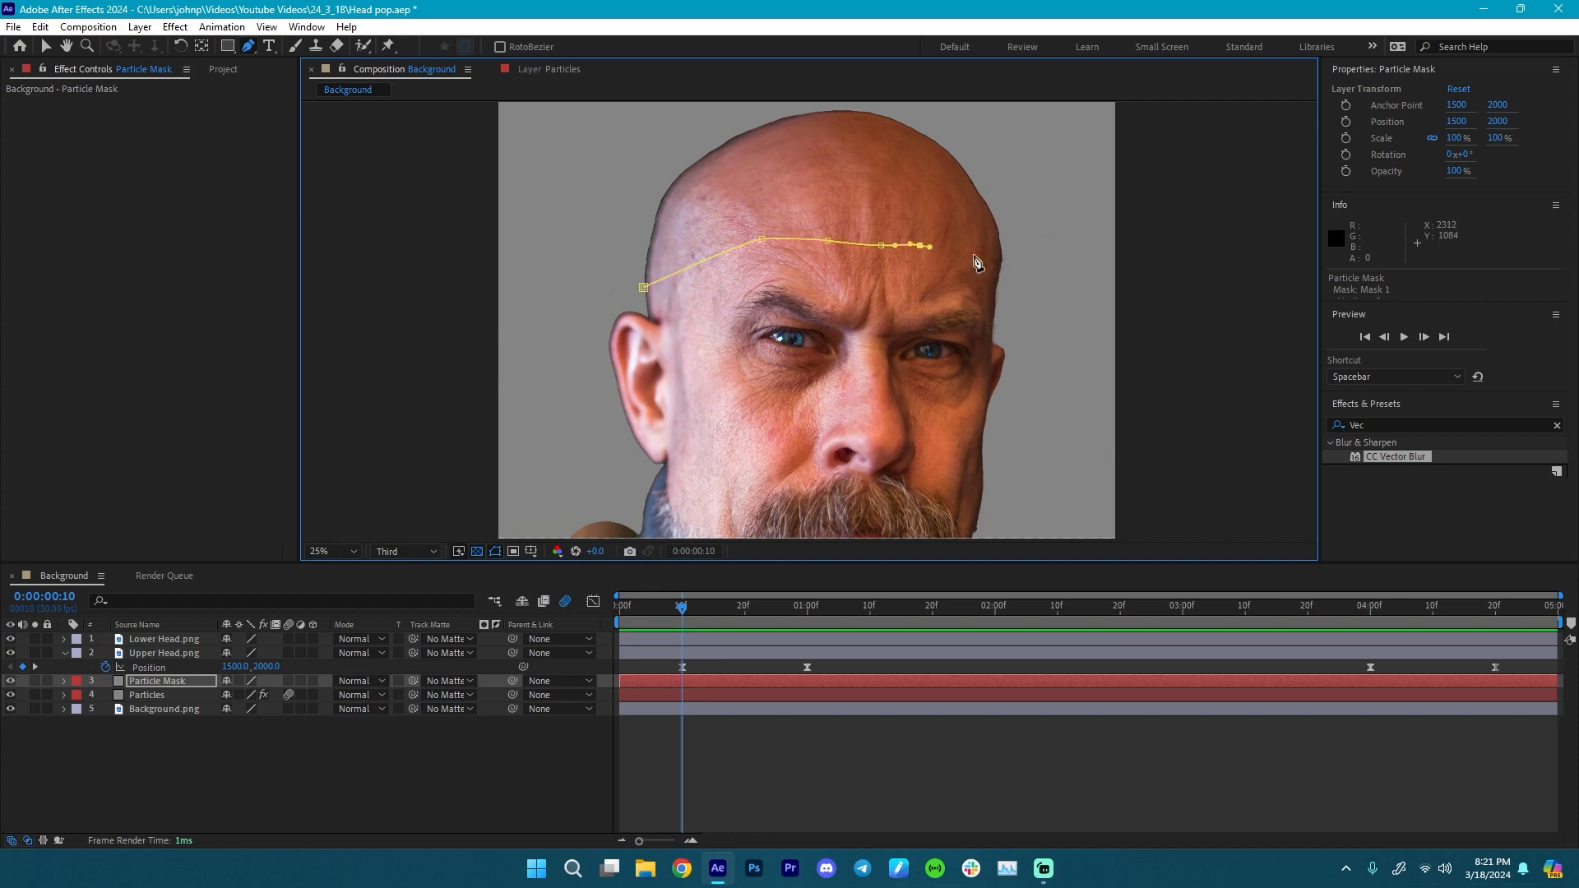
click(998, 263)
click(1000, 245)
scroll(927, 188, down, 1)
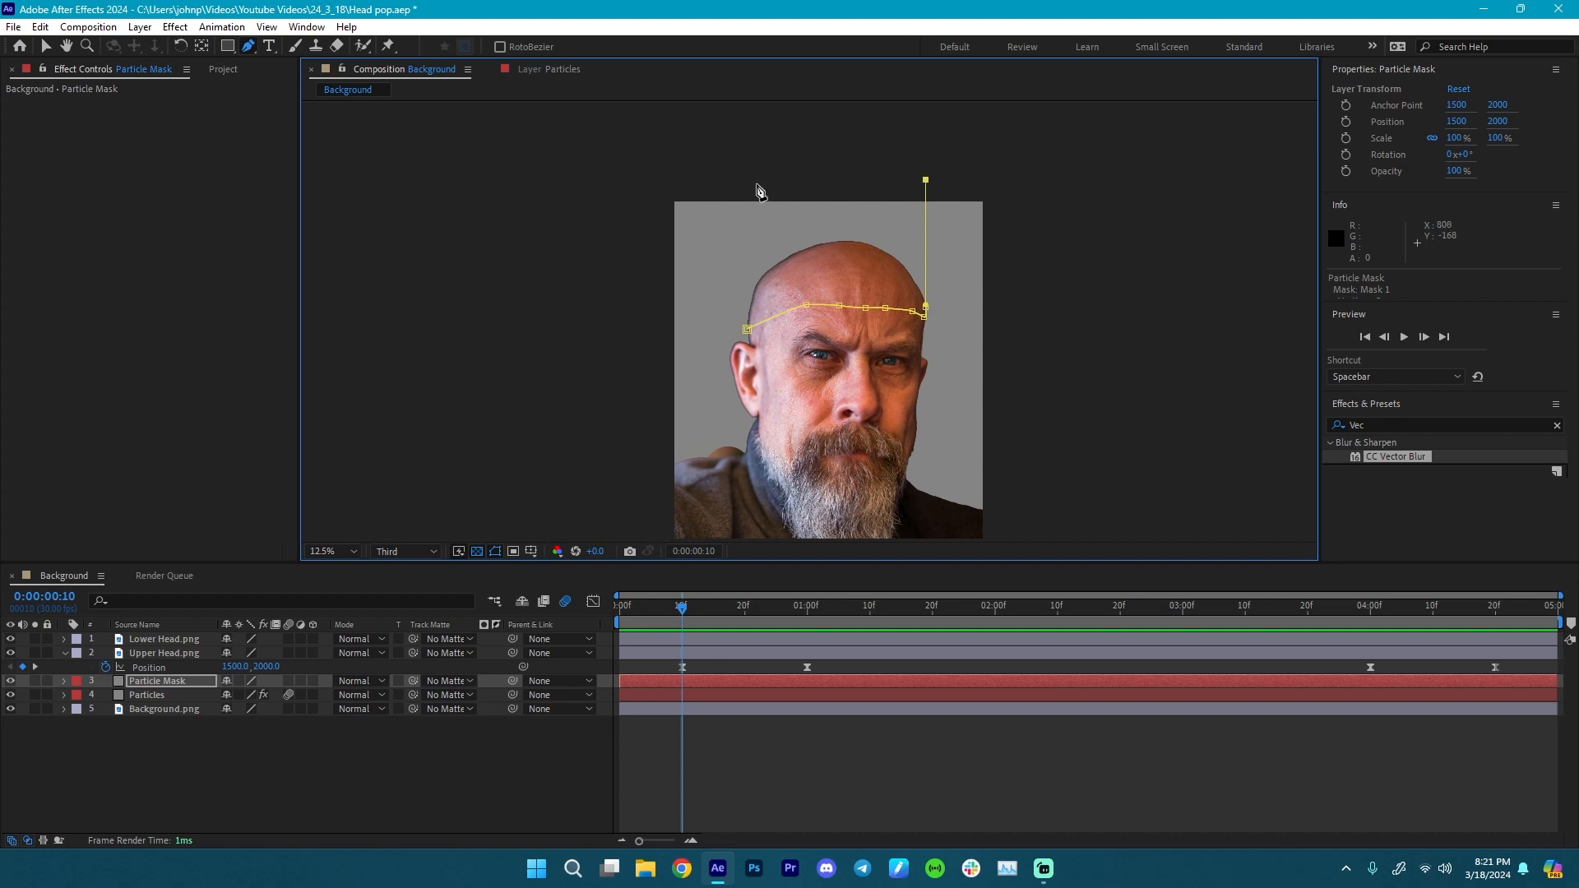
click(749, 180)
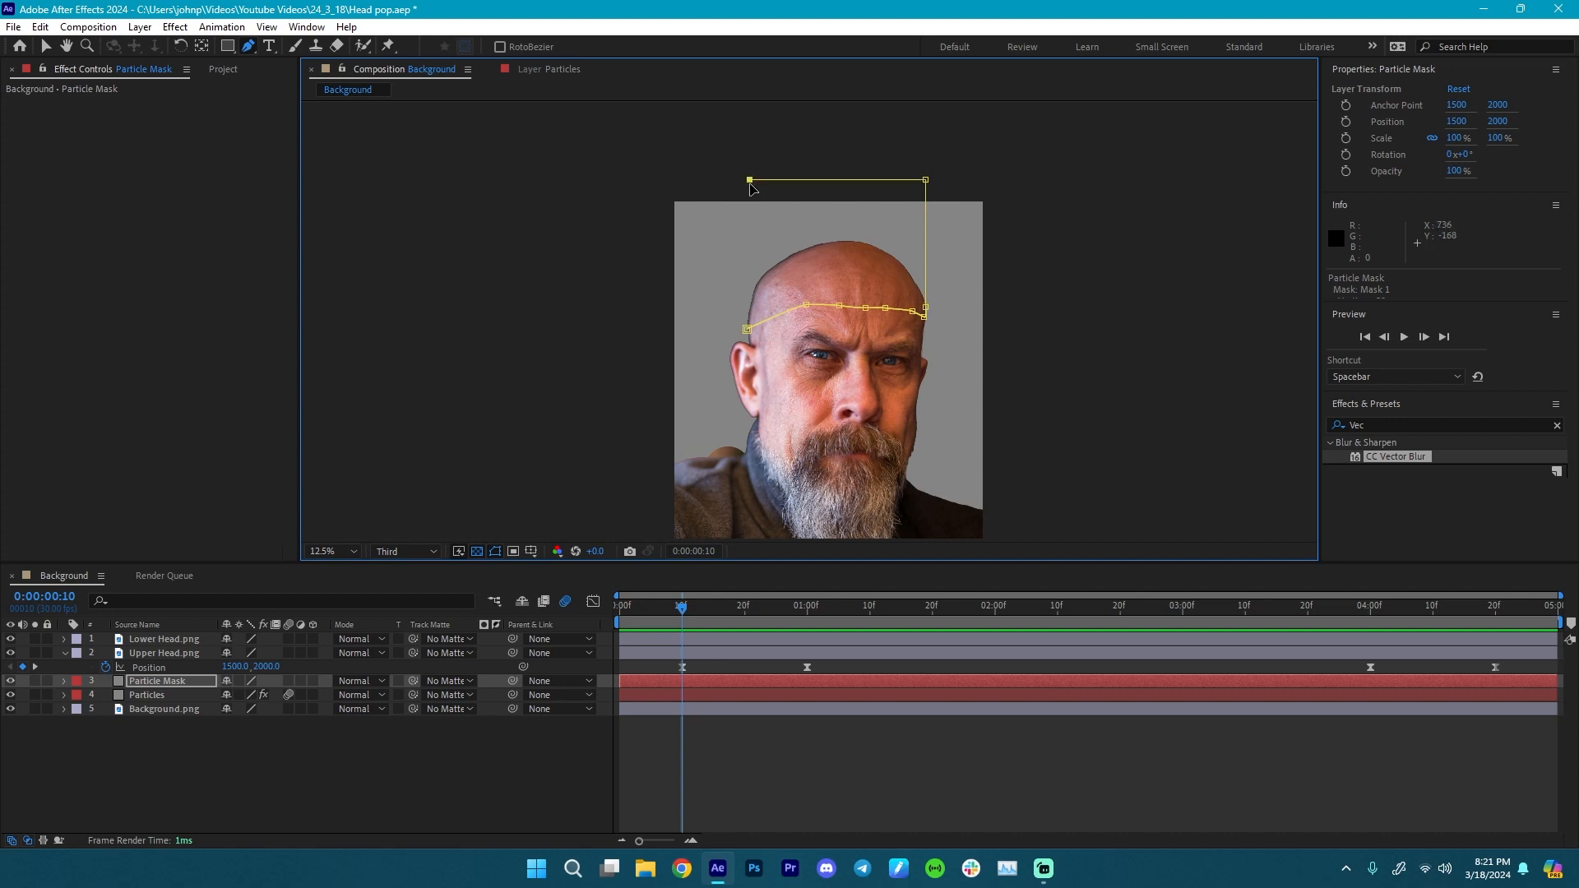
click(746, 329)
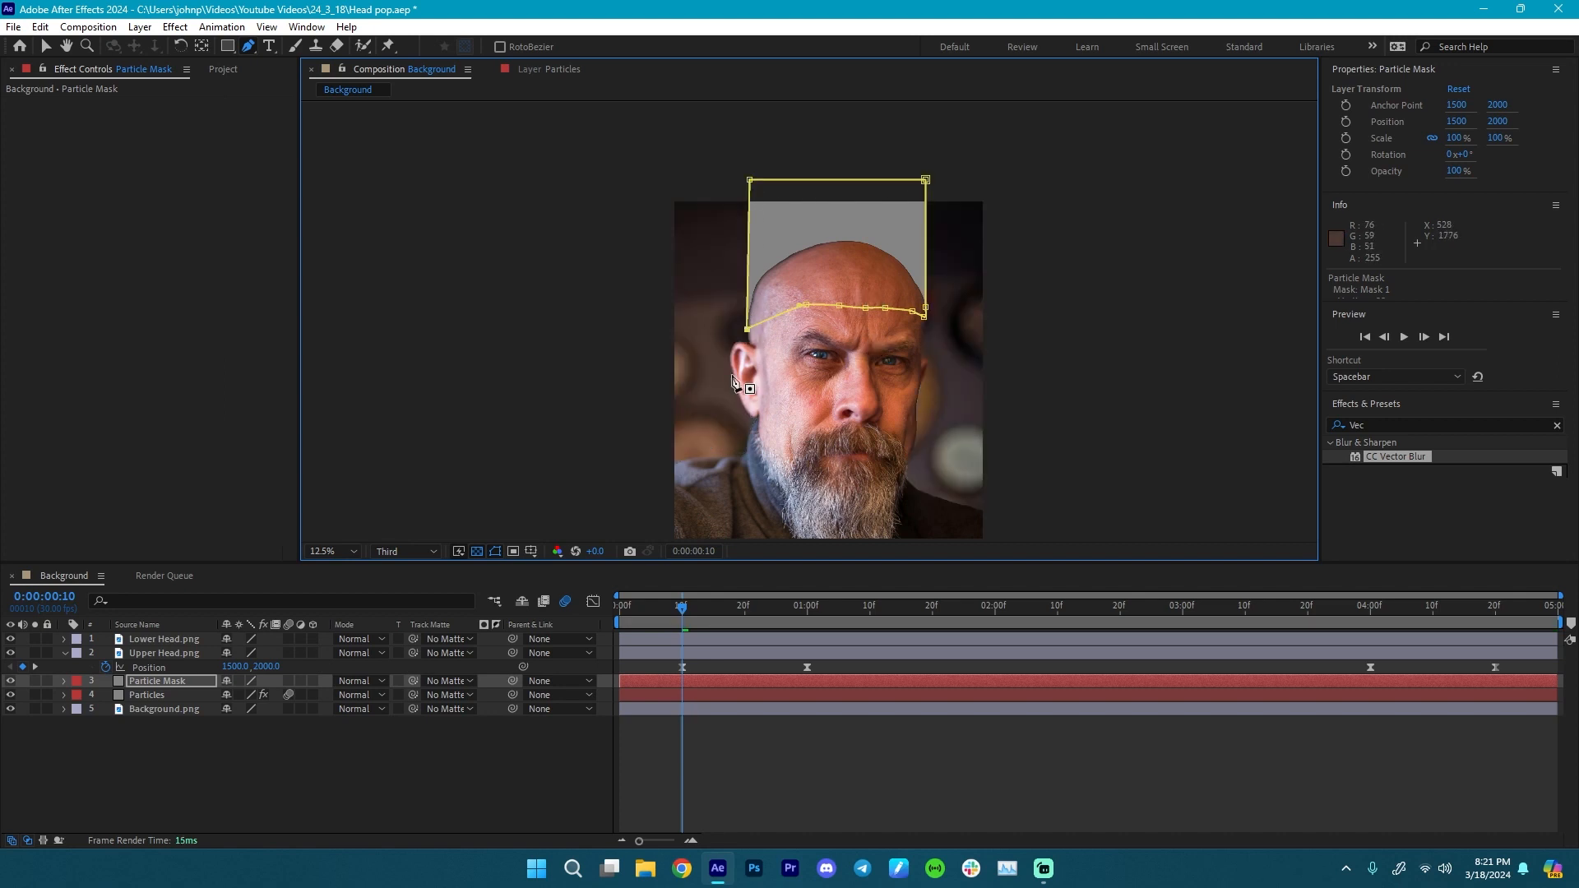
- Use Particle Mask as the track matte of the Particles layer, check it at 0:00:01:04 and invert the matte
click(442, 695)
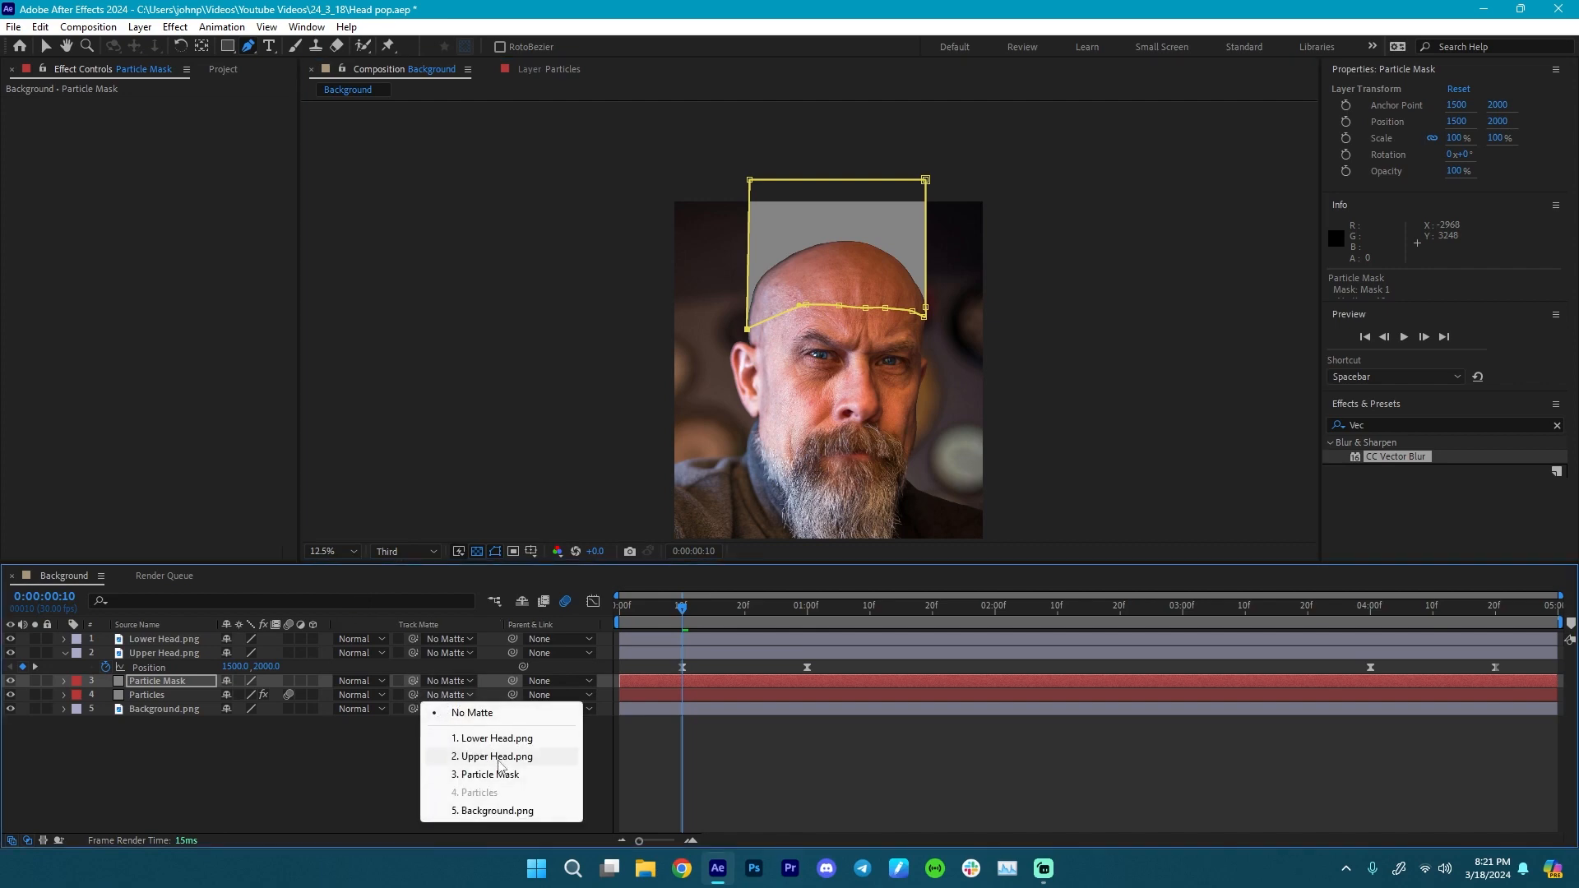
click(489, 777)
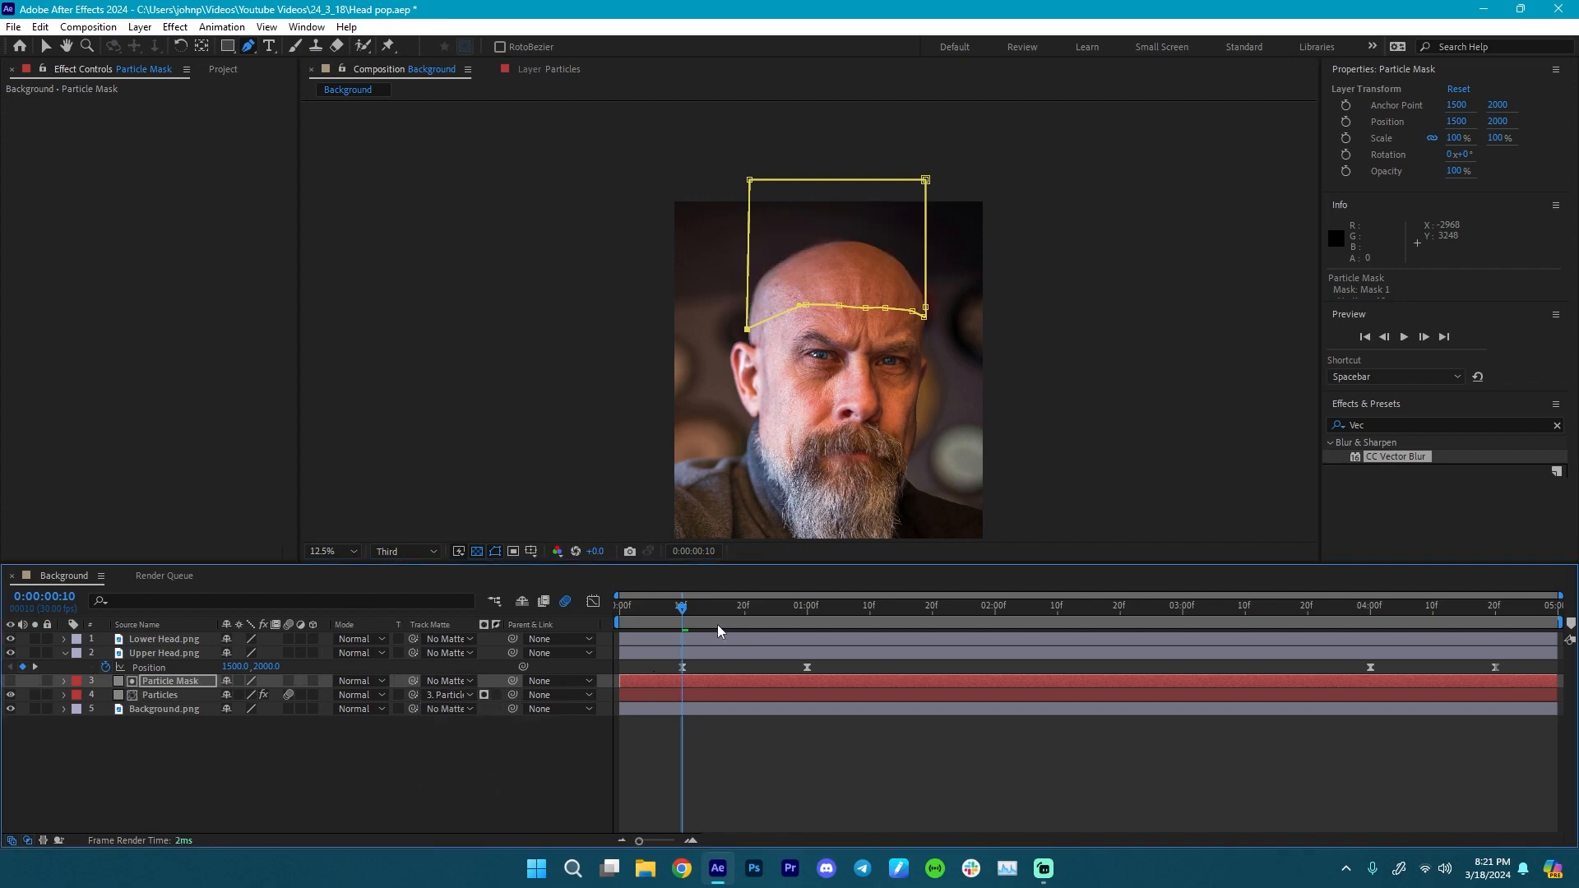
drag(679, 617, 833, 635)
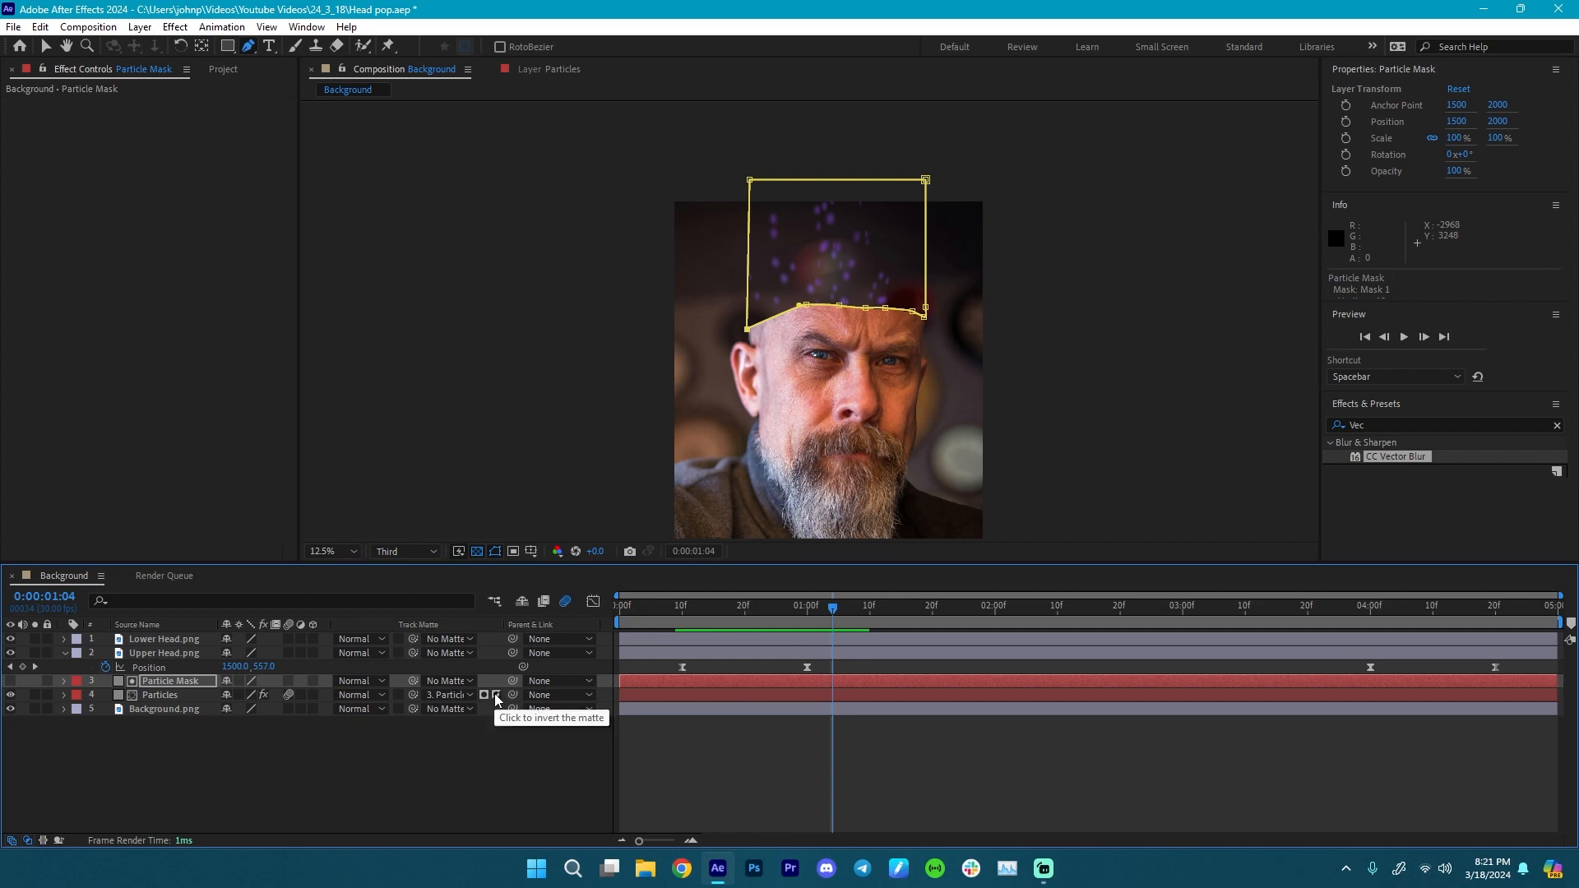
click(496, 695)
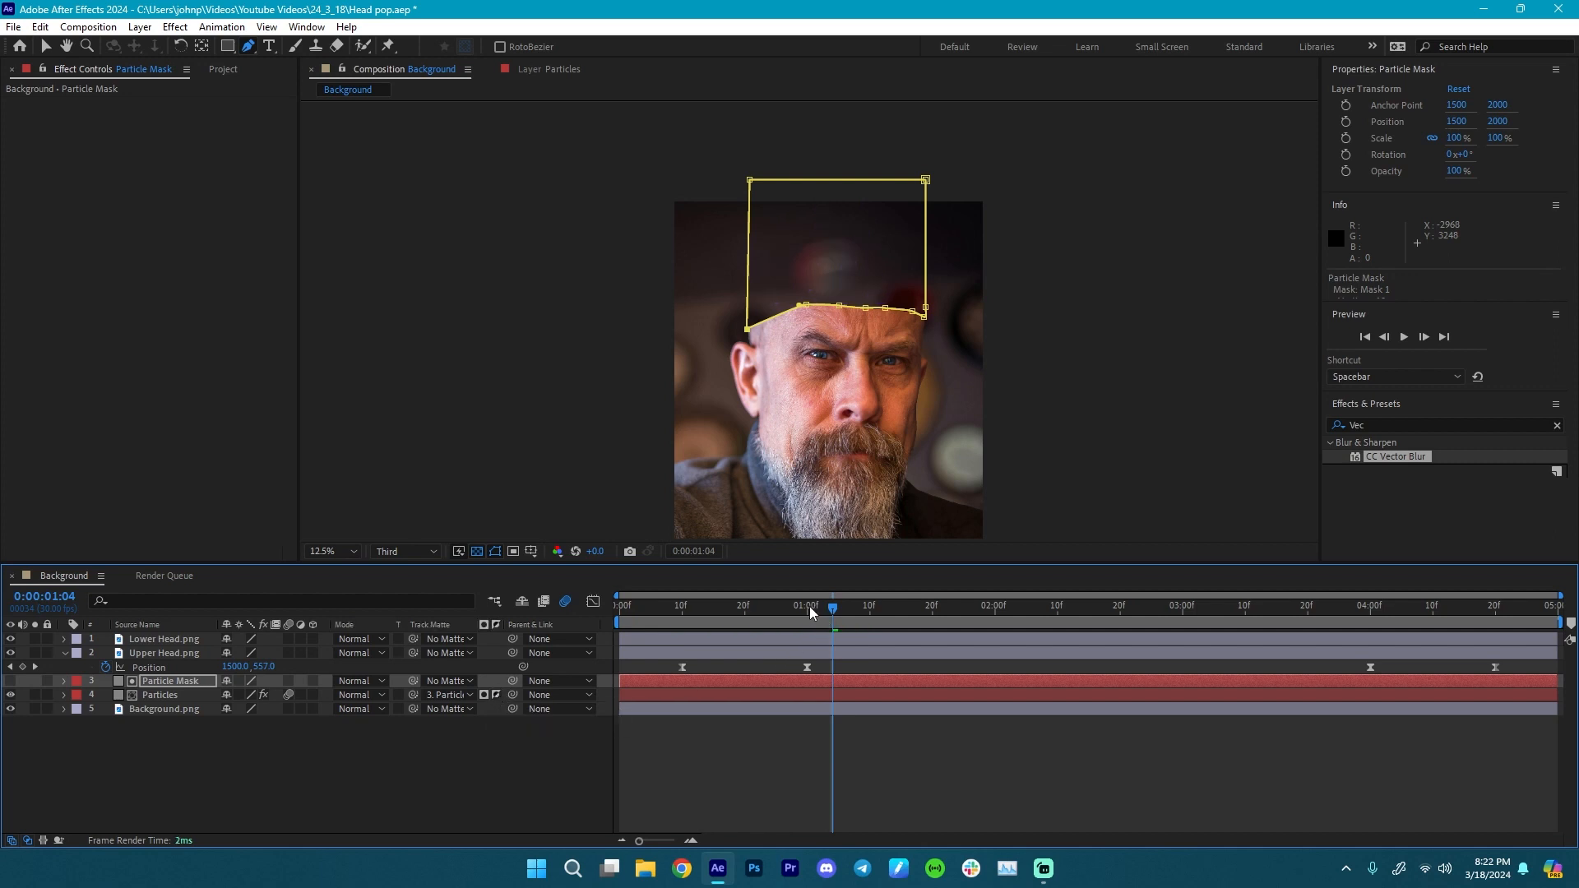
- Return to 0:00:00:10, parent the Particle Mask layer to Upper Head.png and scrub to 0:00:00:16
drag(810, 611, 692, 623)
key(Page_Up)
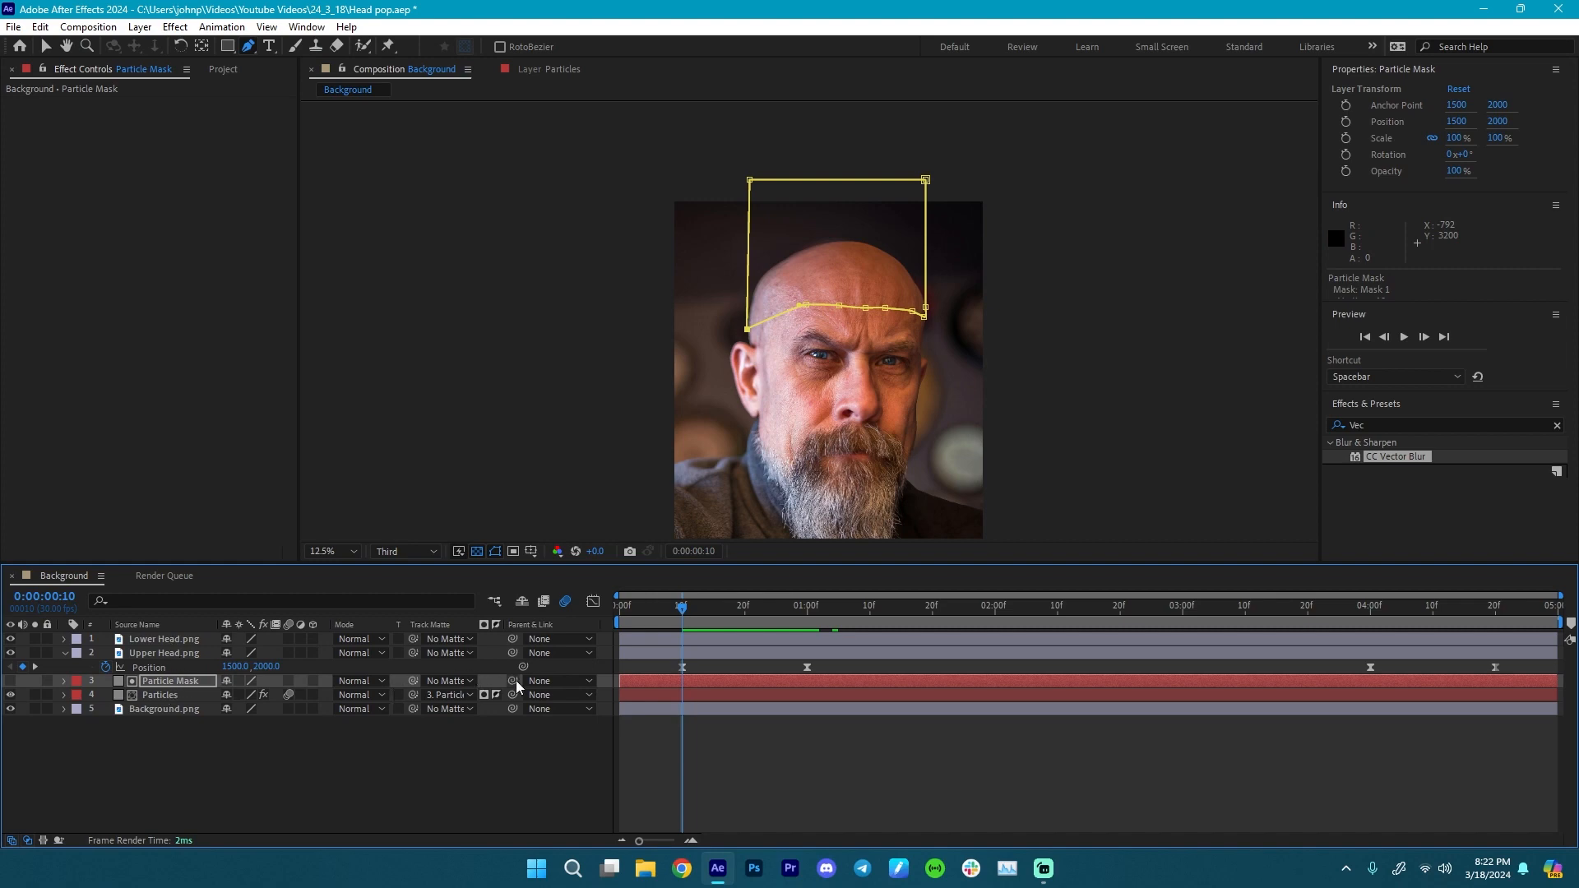
drag(431, 685, 176, 657)
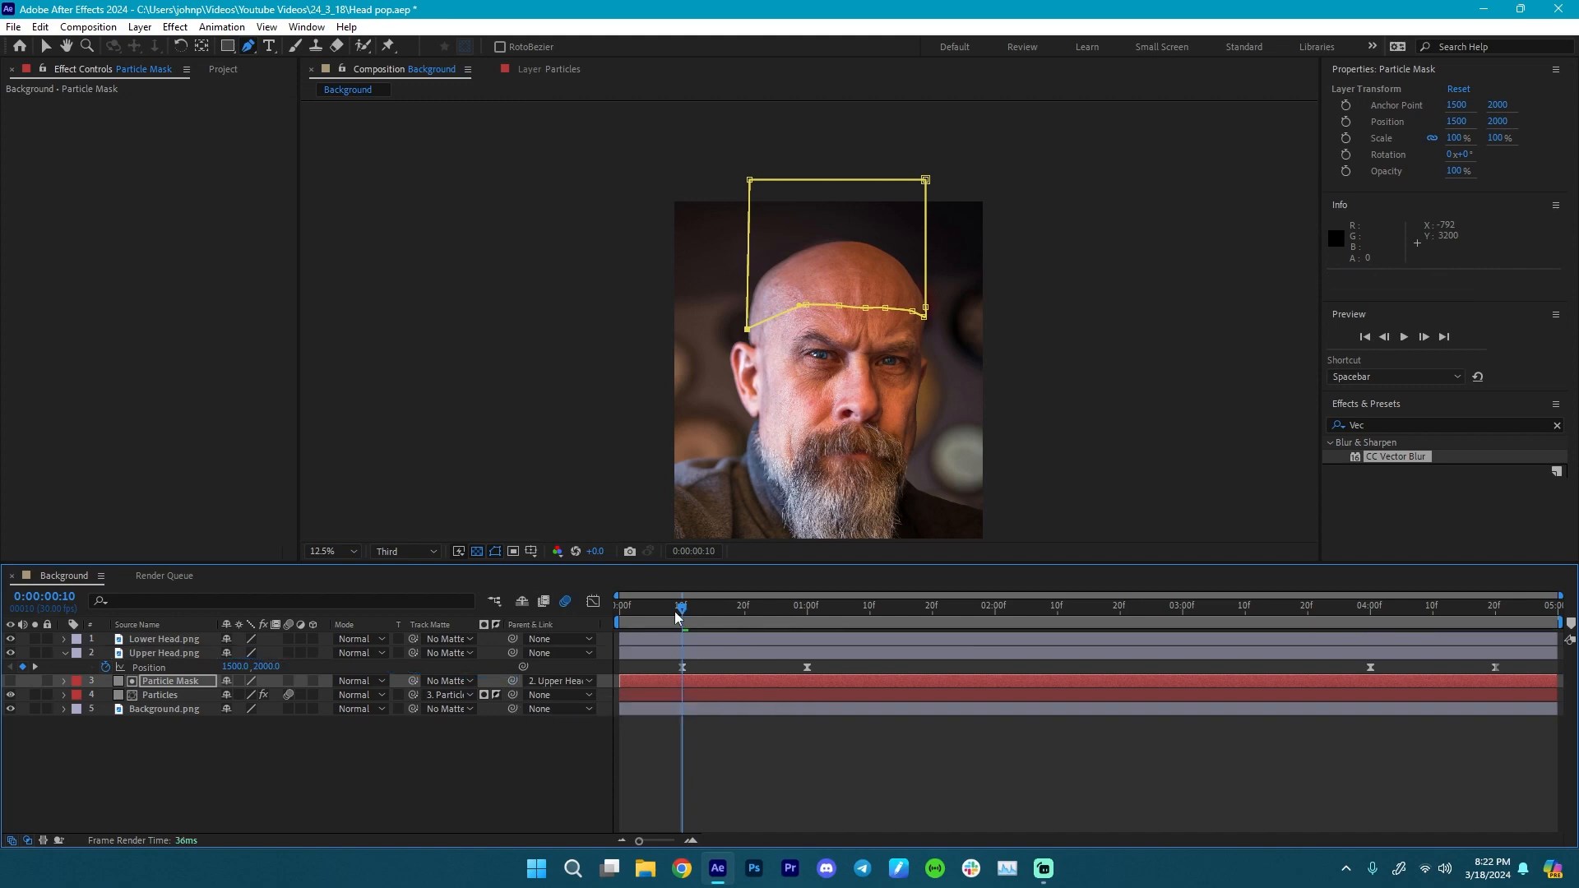
drag(684, 610, 719, 650)
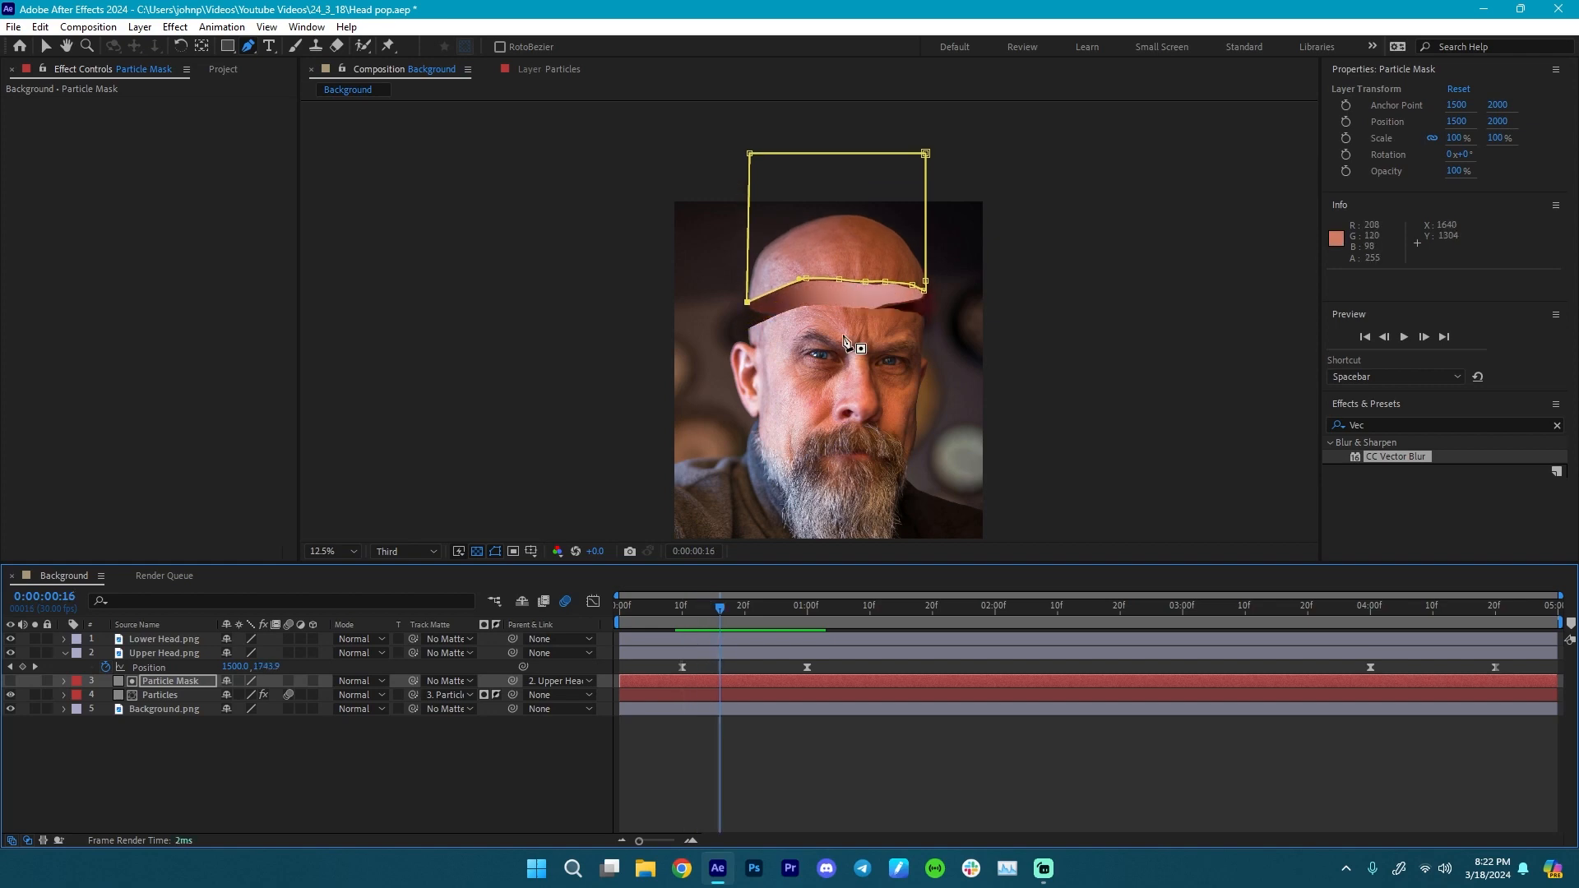
- Adjust the lower points and curves of the Particle Mask path to follow the cut edge of the lifted upper head
key(period)
key(period)
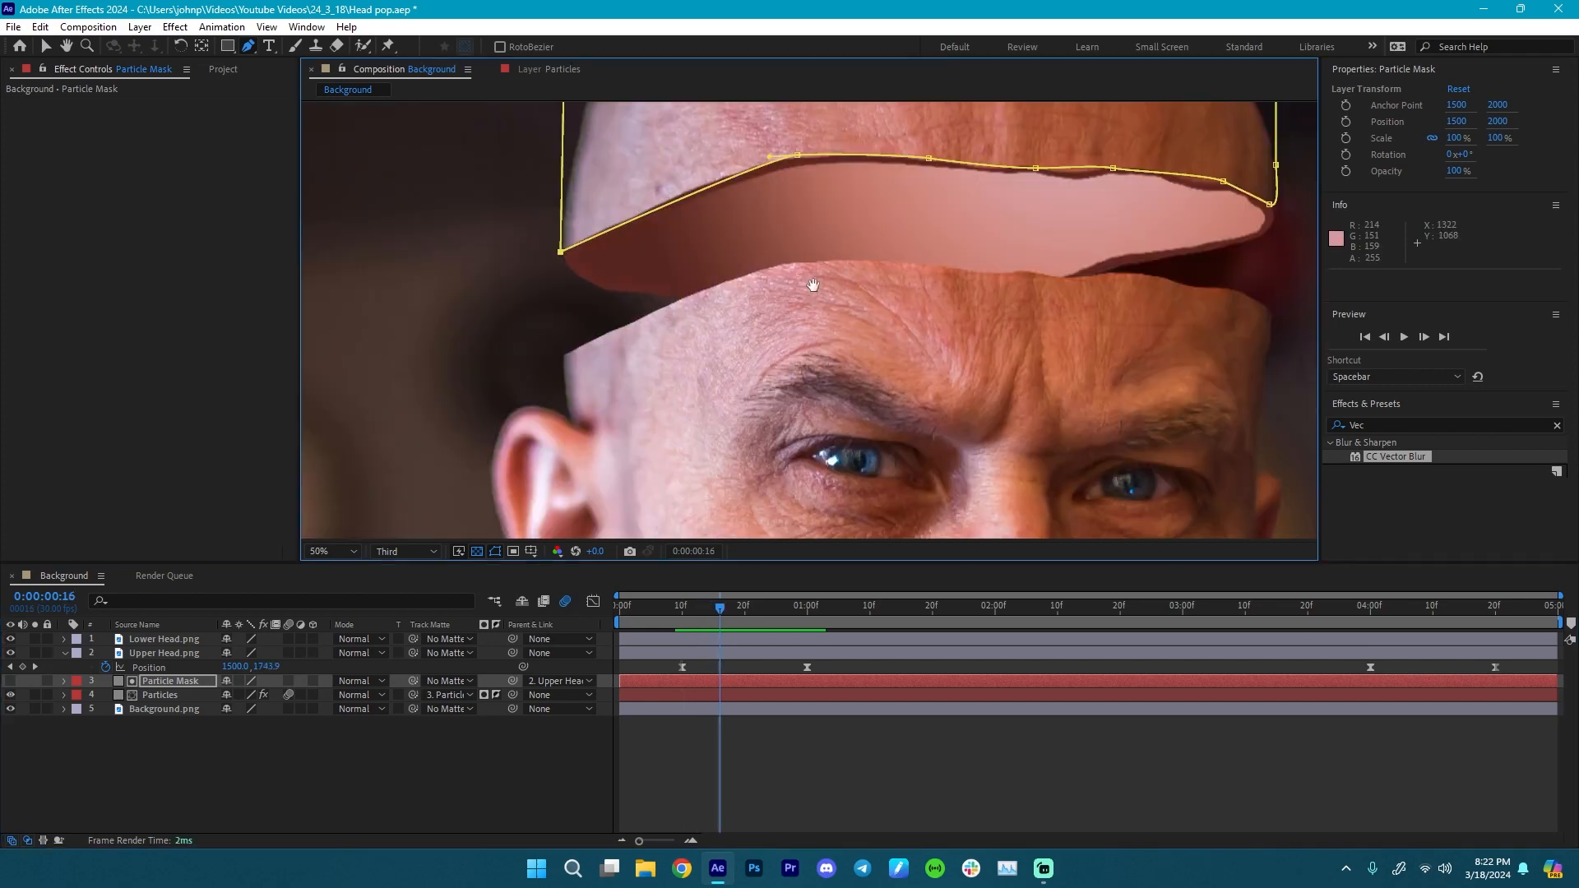
scroll(814, 288, up, 5)
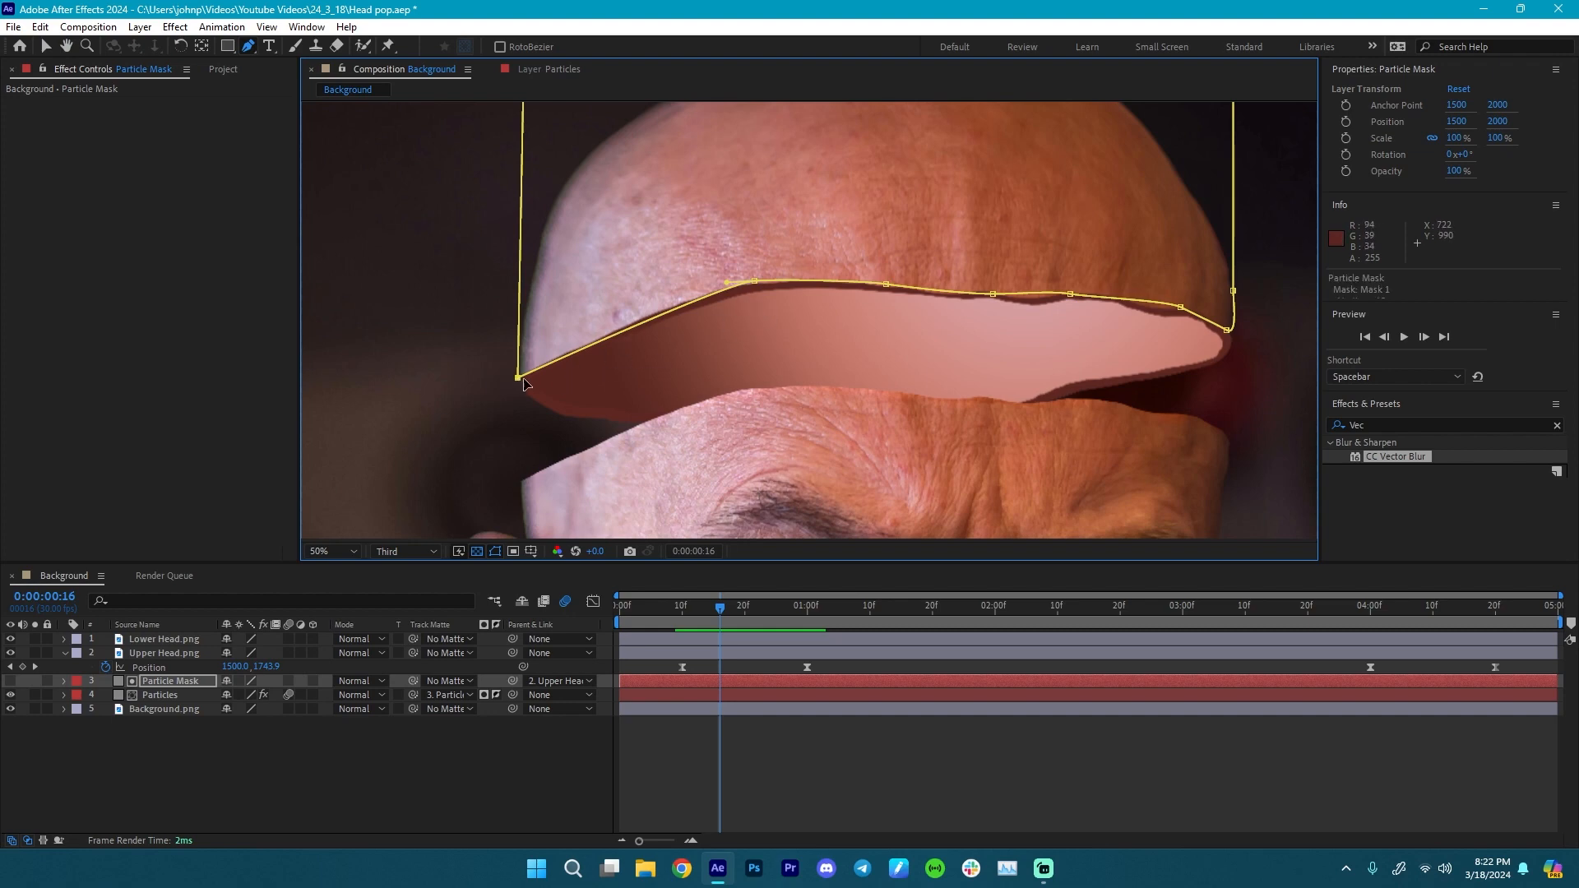
drag(524, 378, 522, 383)
drag(755, 284, 755, 292)
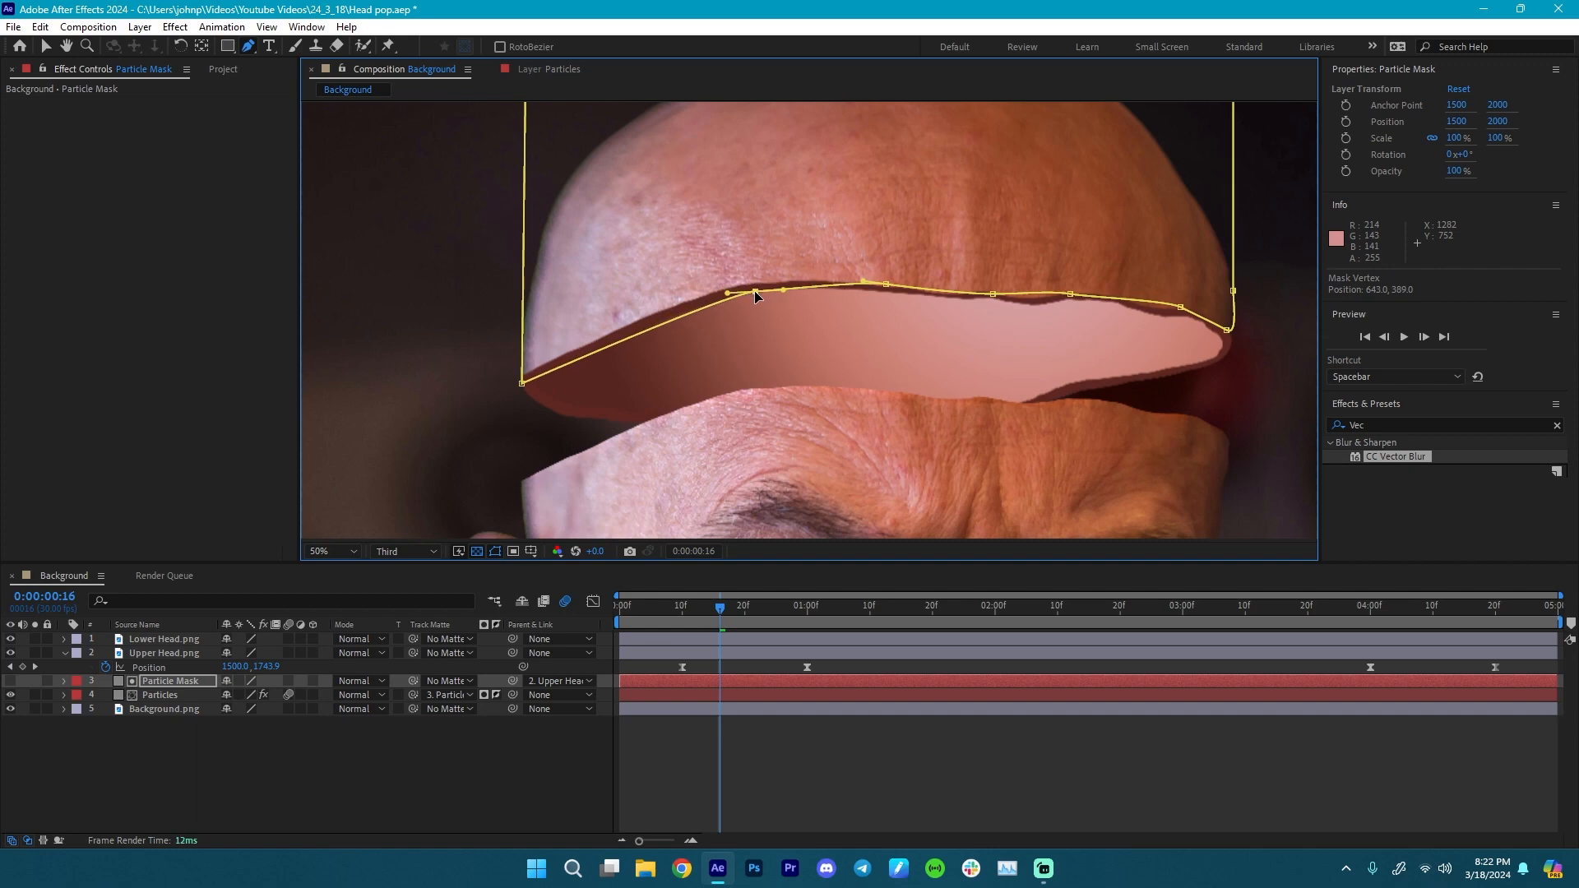
drag(887, 288, 888, 298)
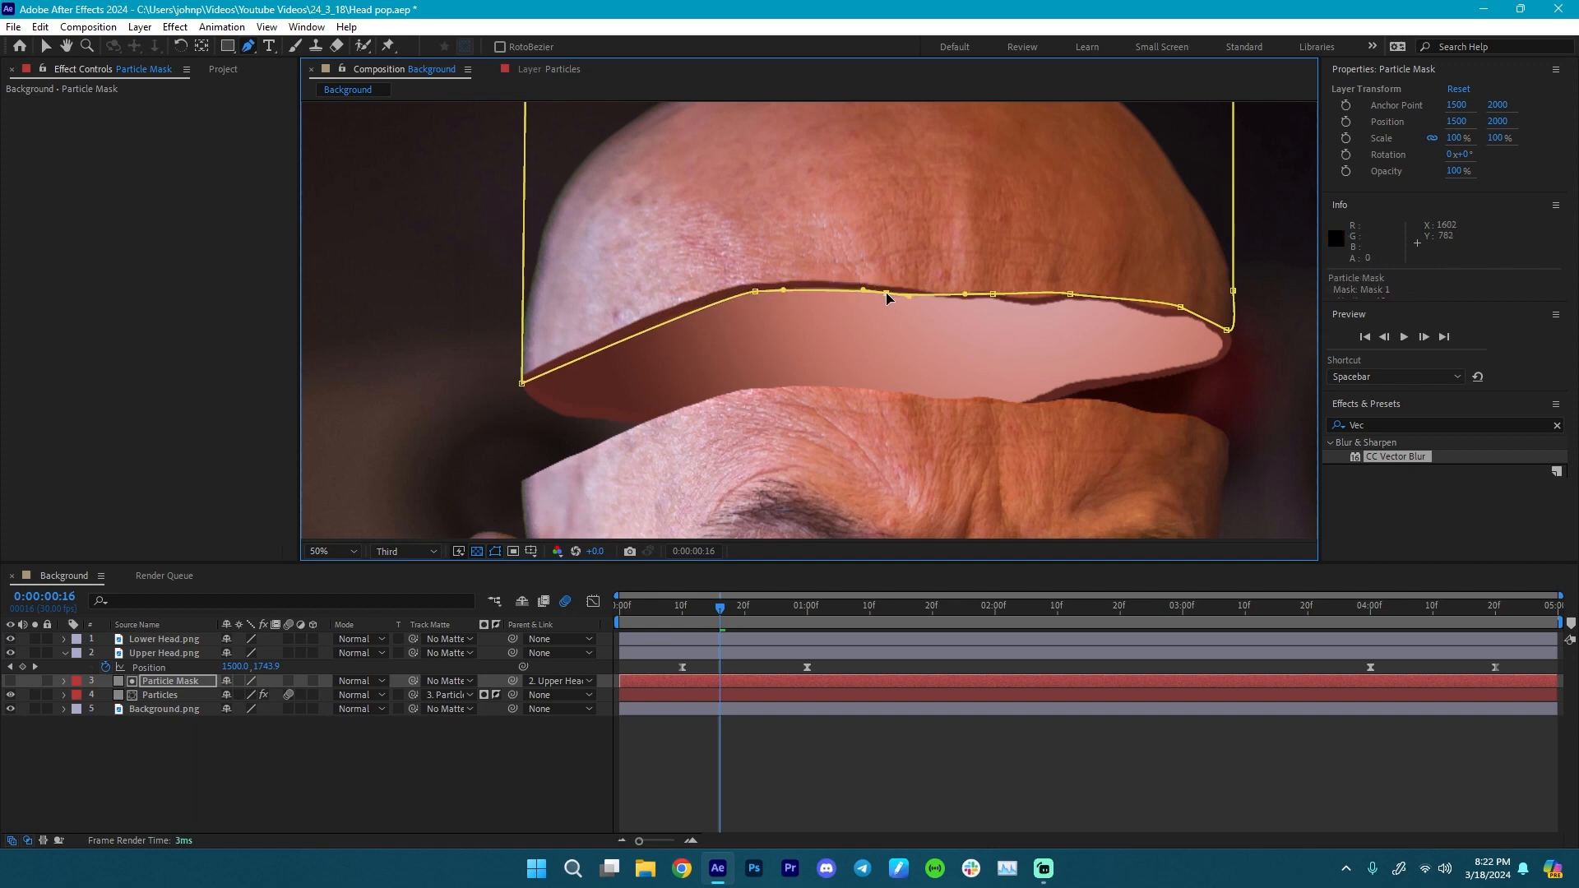
drag(994, 294, 1031, 309)
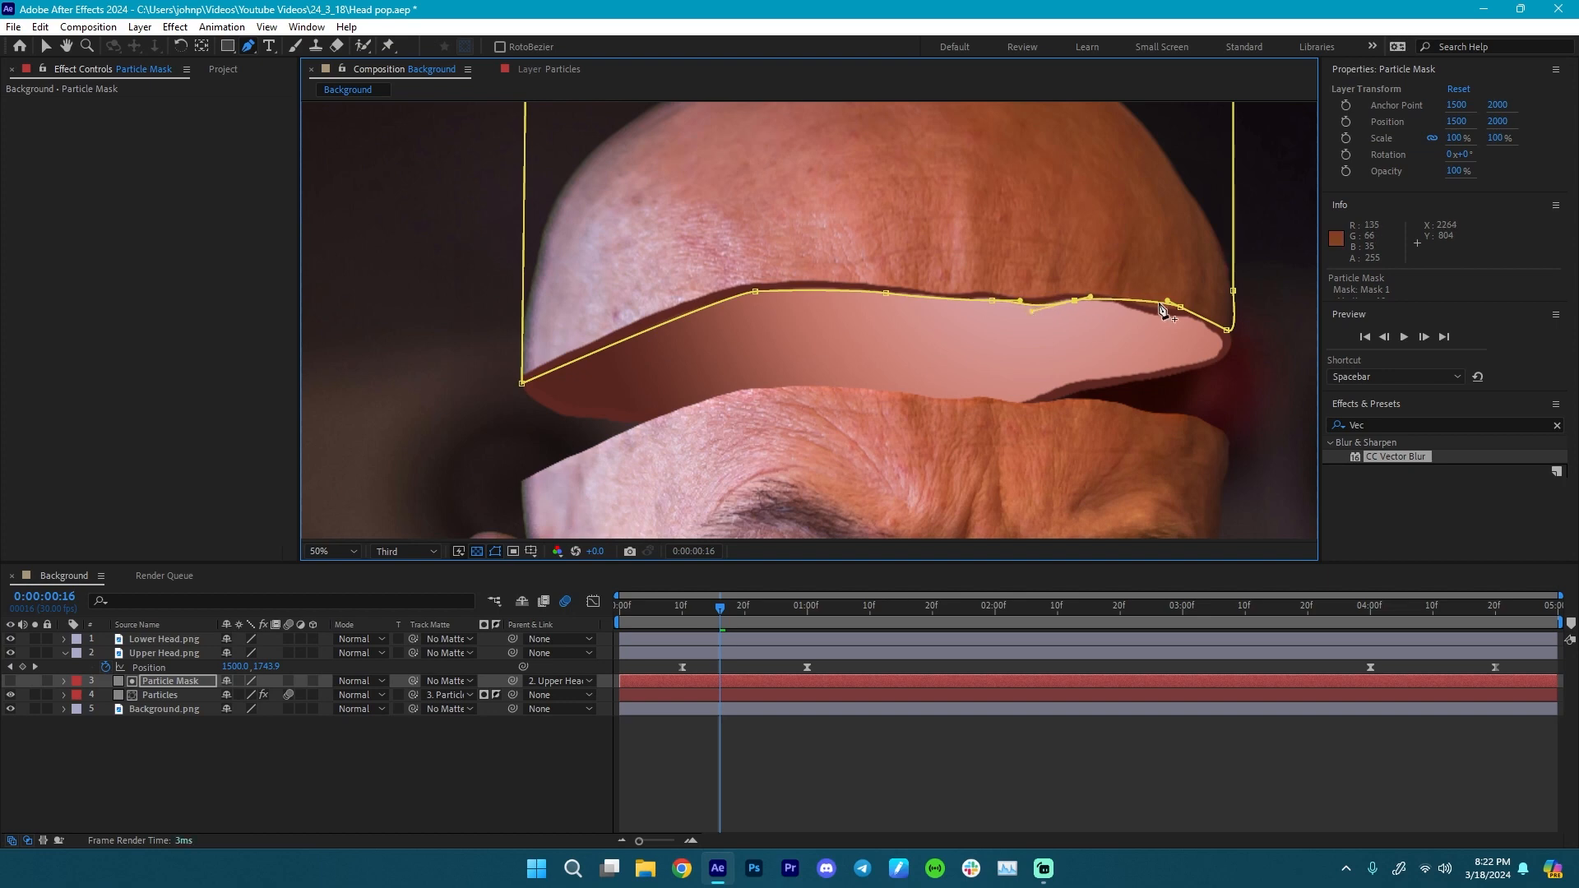
drag(1179, 306, 1162, 311)
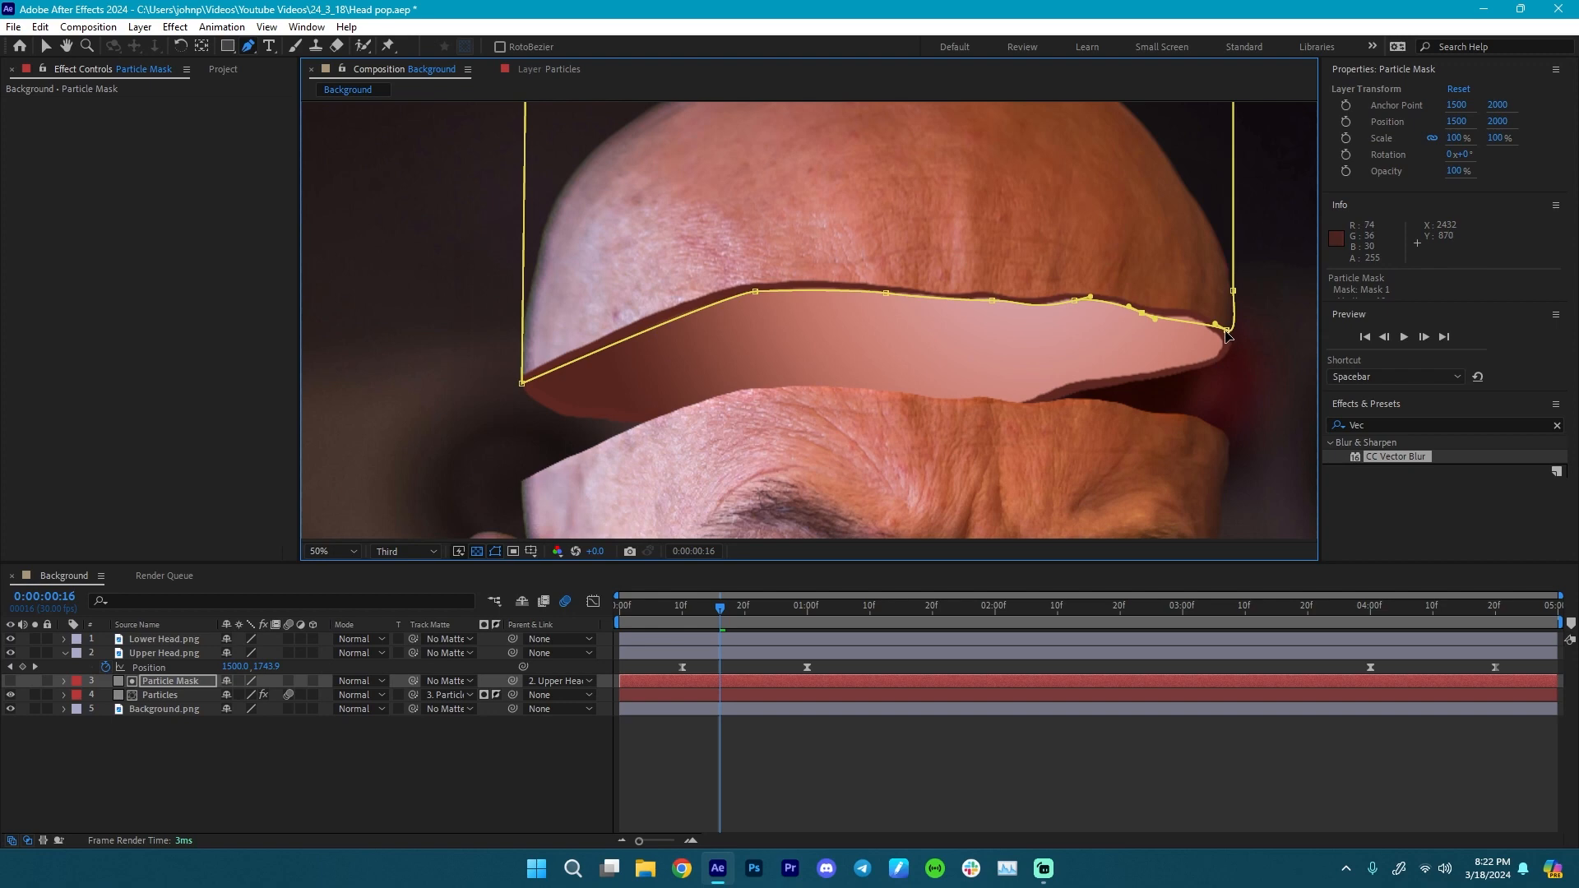
mouse_move(1226, 335)
mouse_down()
mouse_move(1214, 347)
mouse_move(1237, 363)
mouse_up()
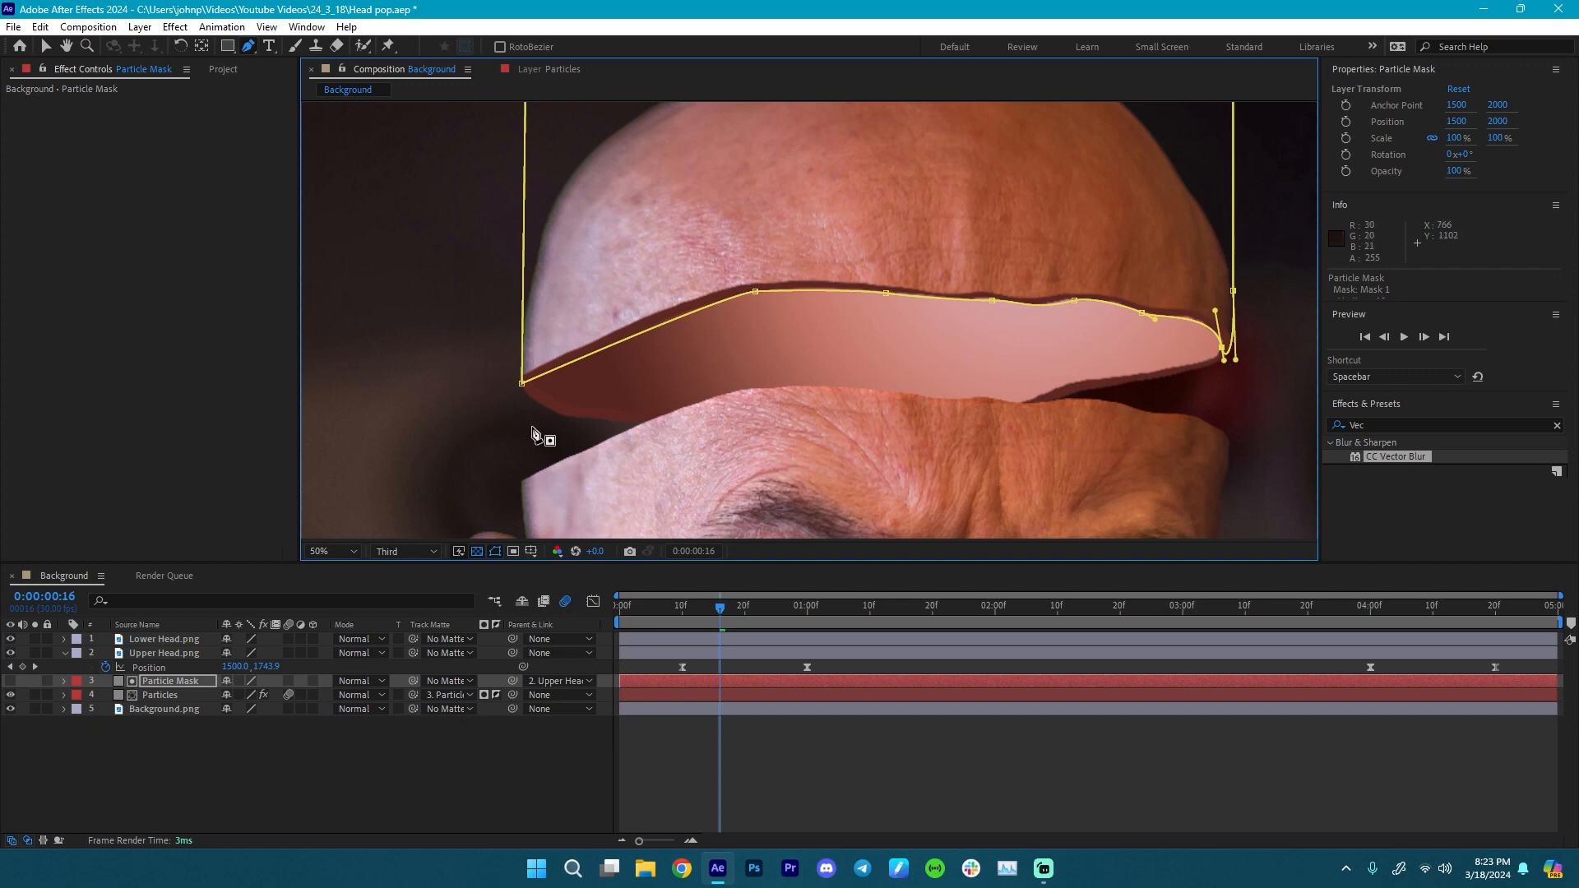
- Move both Birth Rate keyframes of the Particles layer earlier, the first to 0:00:00:02, and scrub to 0:00:00:19
click(687, 697)
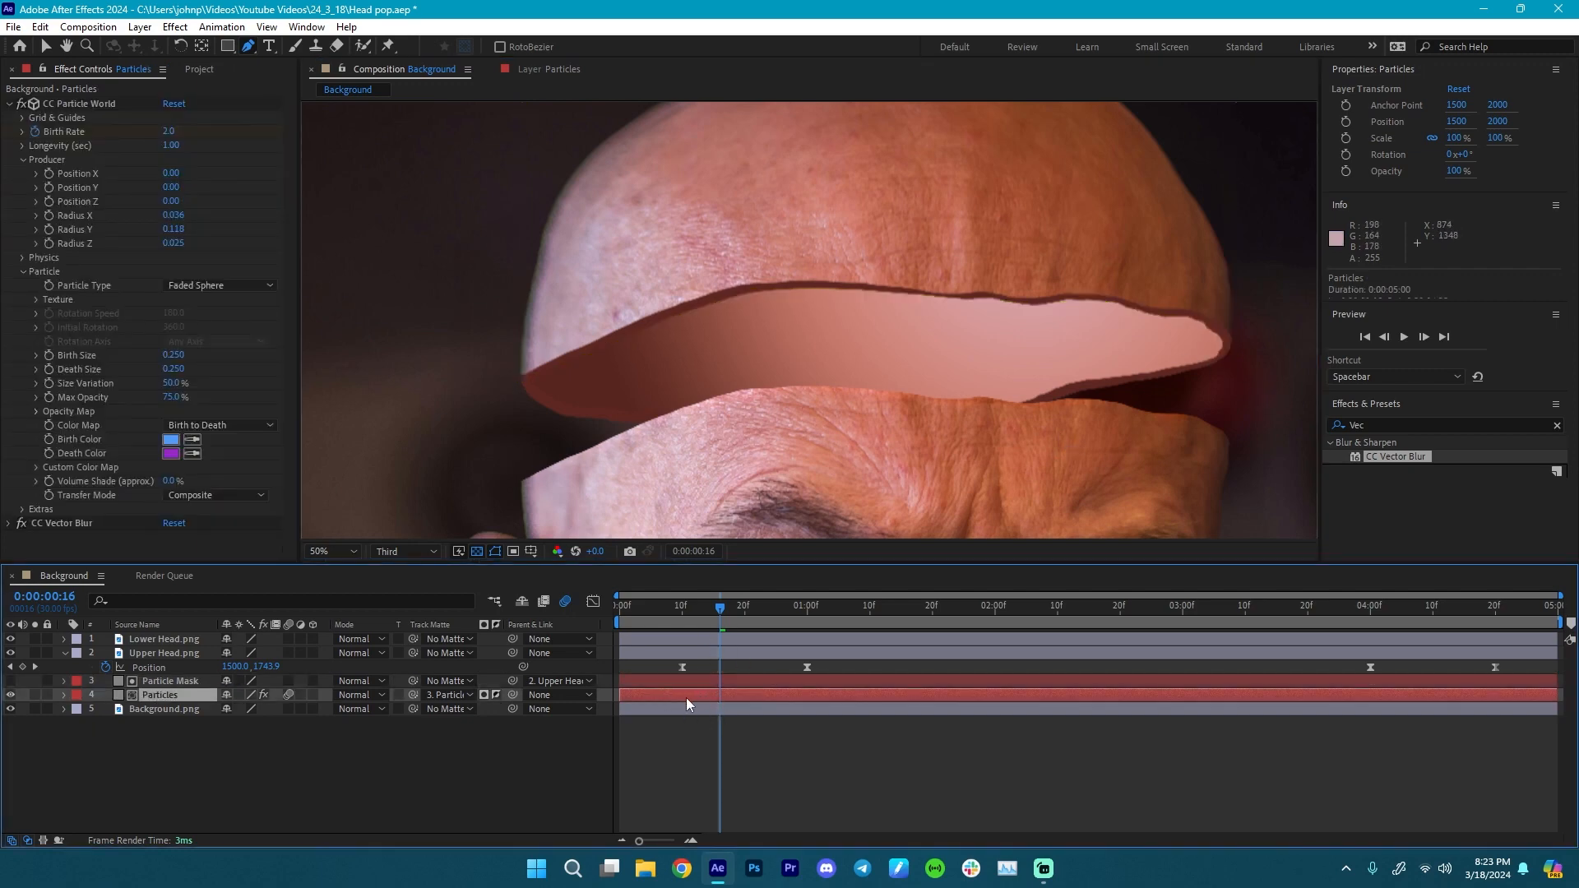
key(u)
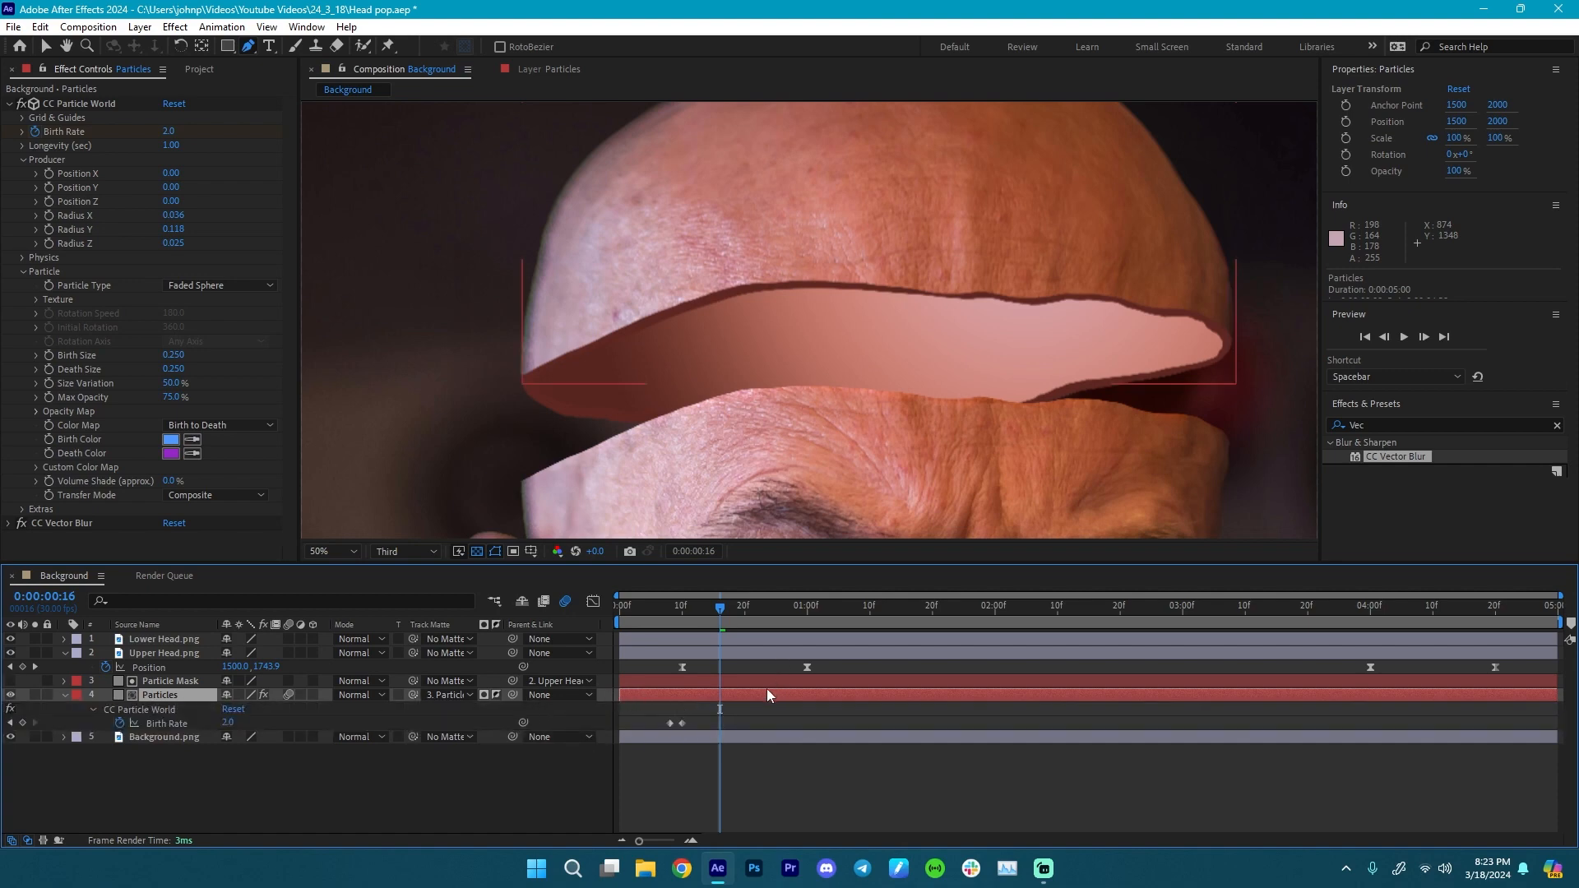
click(649, 713)
mouse_move(654, 717)
mouse_down()
mouse_move(679, 725)
mouse_move(645, 730)
mouse_up()
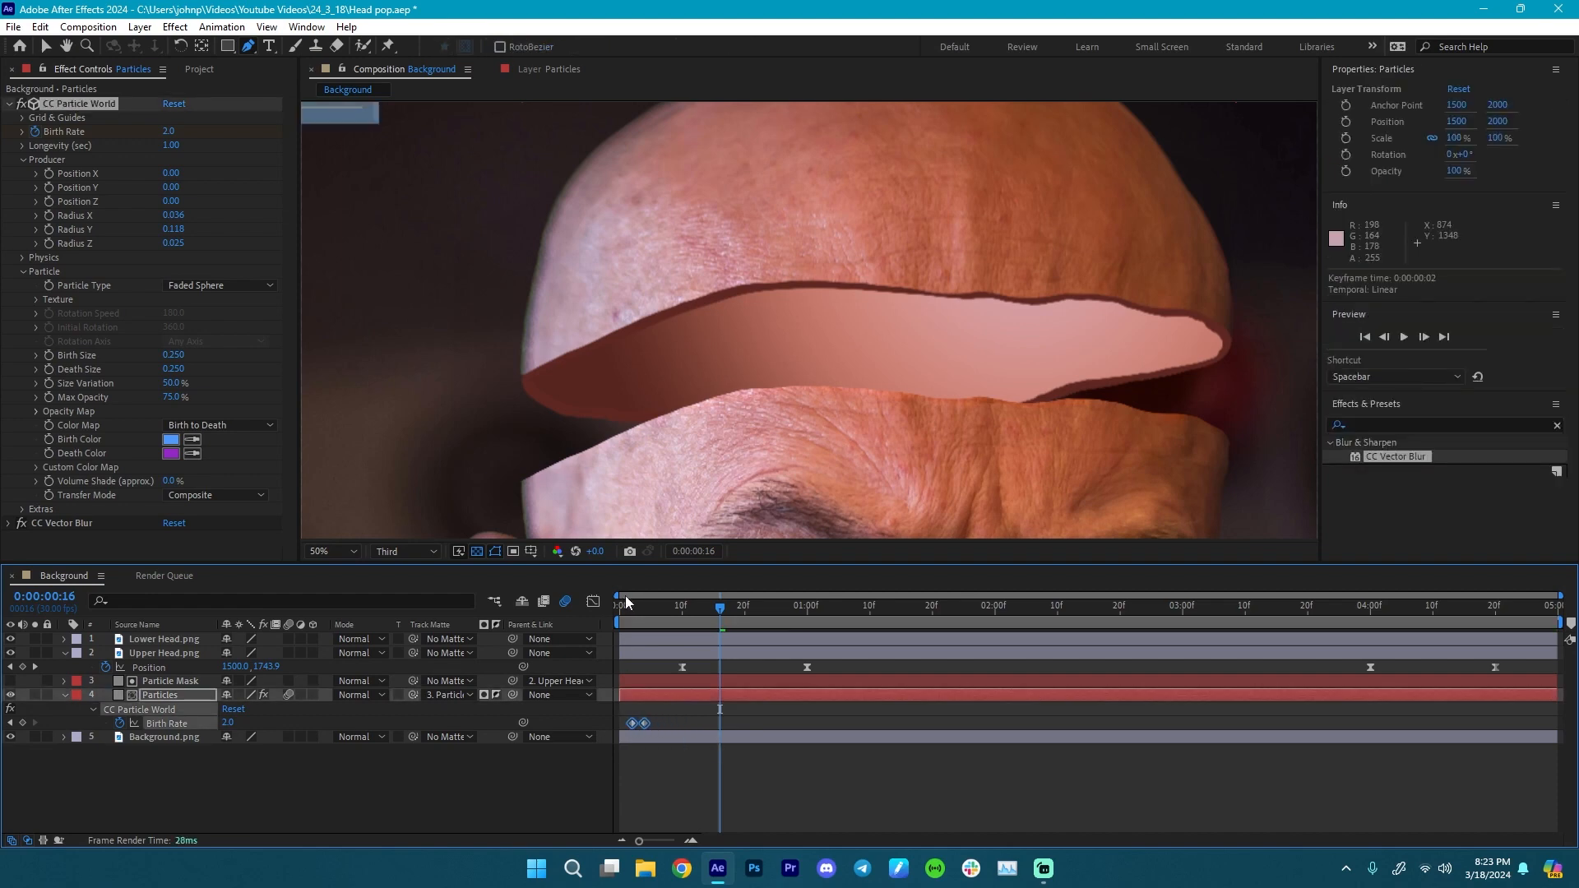
drag(622, 606, 737, 625)
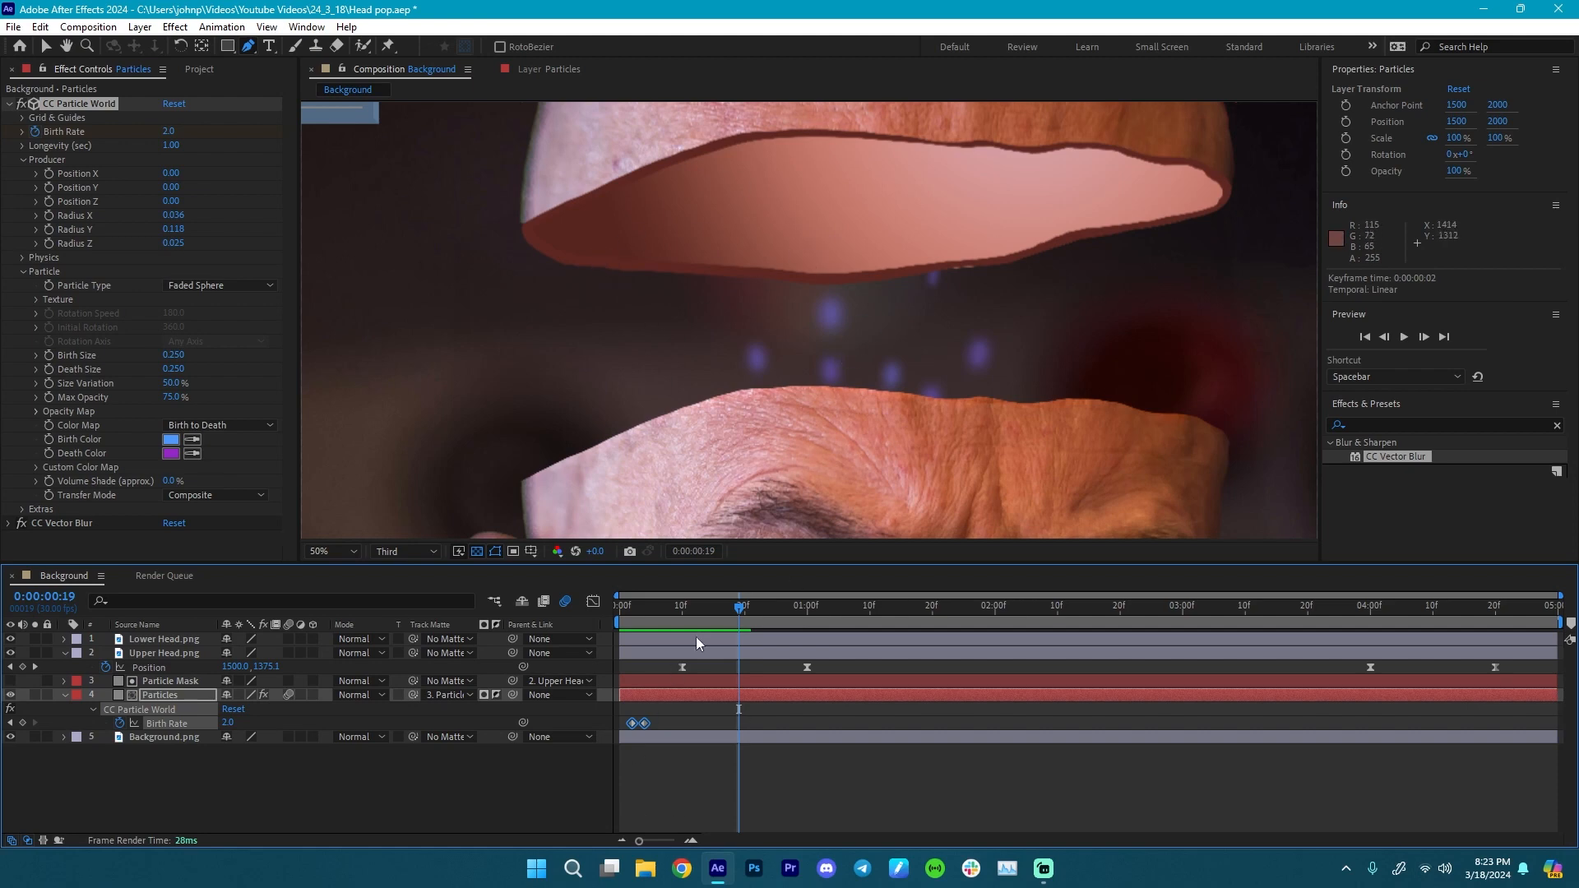
- Move the Particles layer between Lower Head.png and Upper Head.png and check the result at 0:00:00:21
click(653, 695)
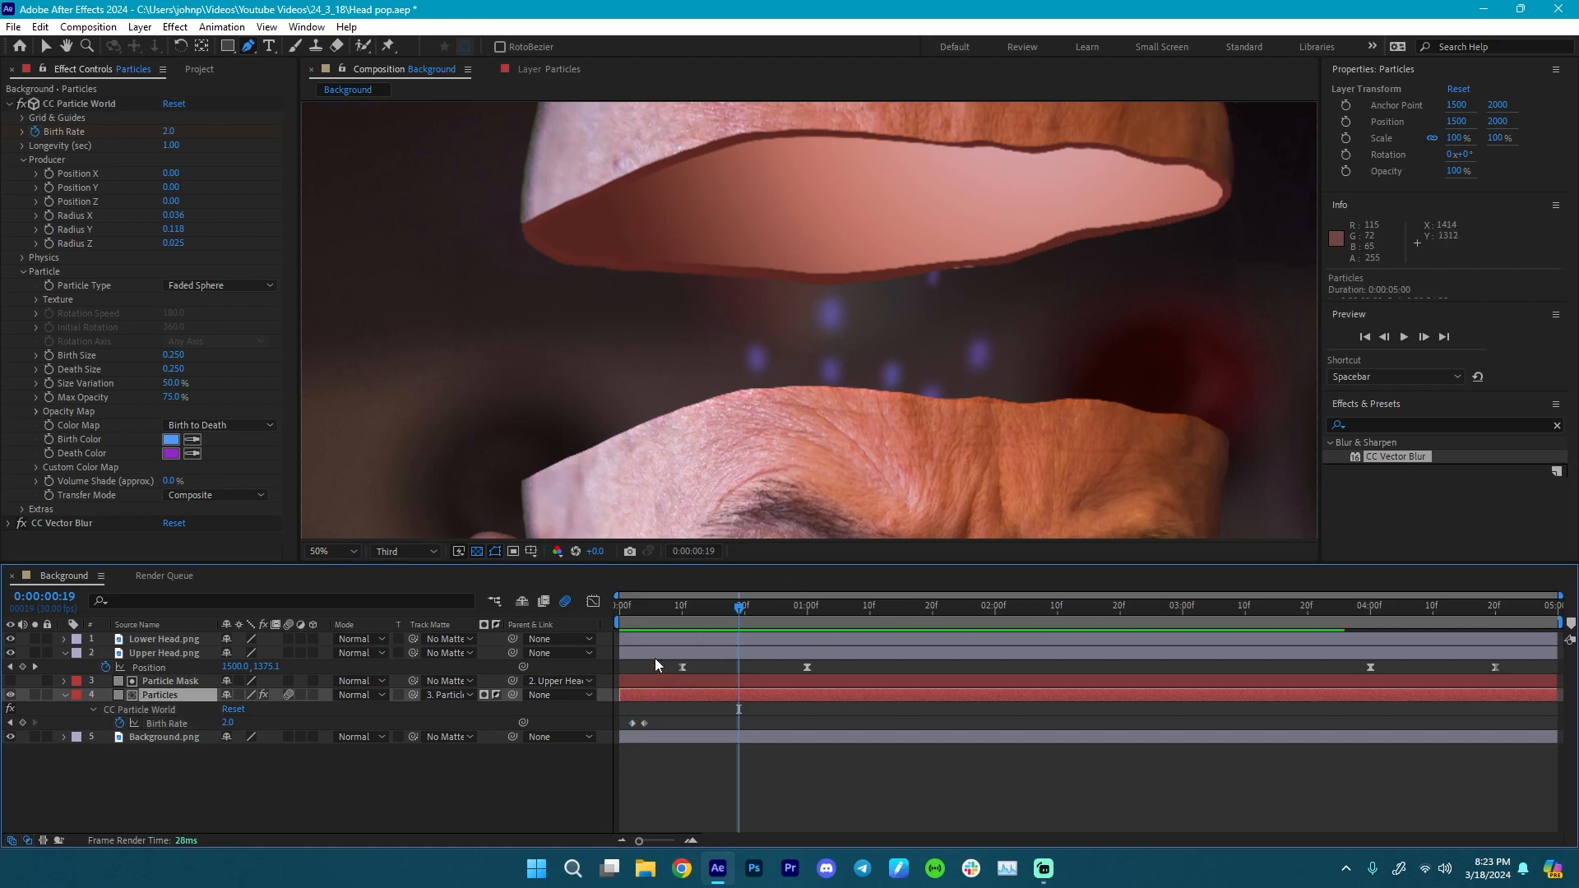
drag(164, 694, 163, 645)
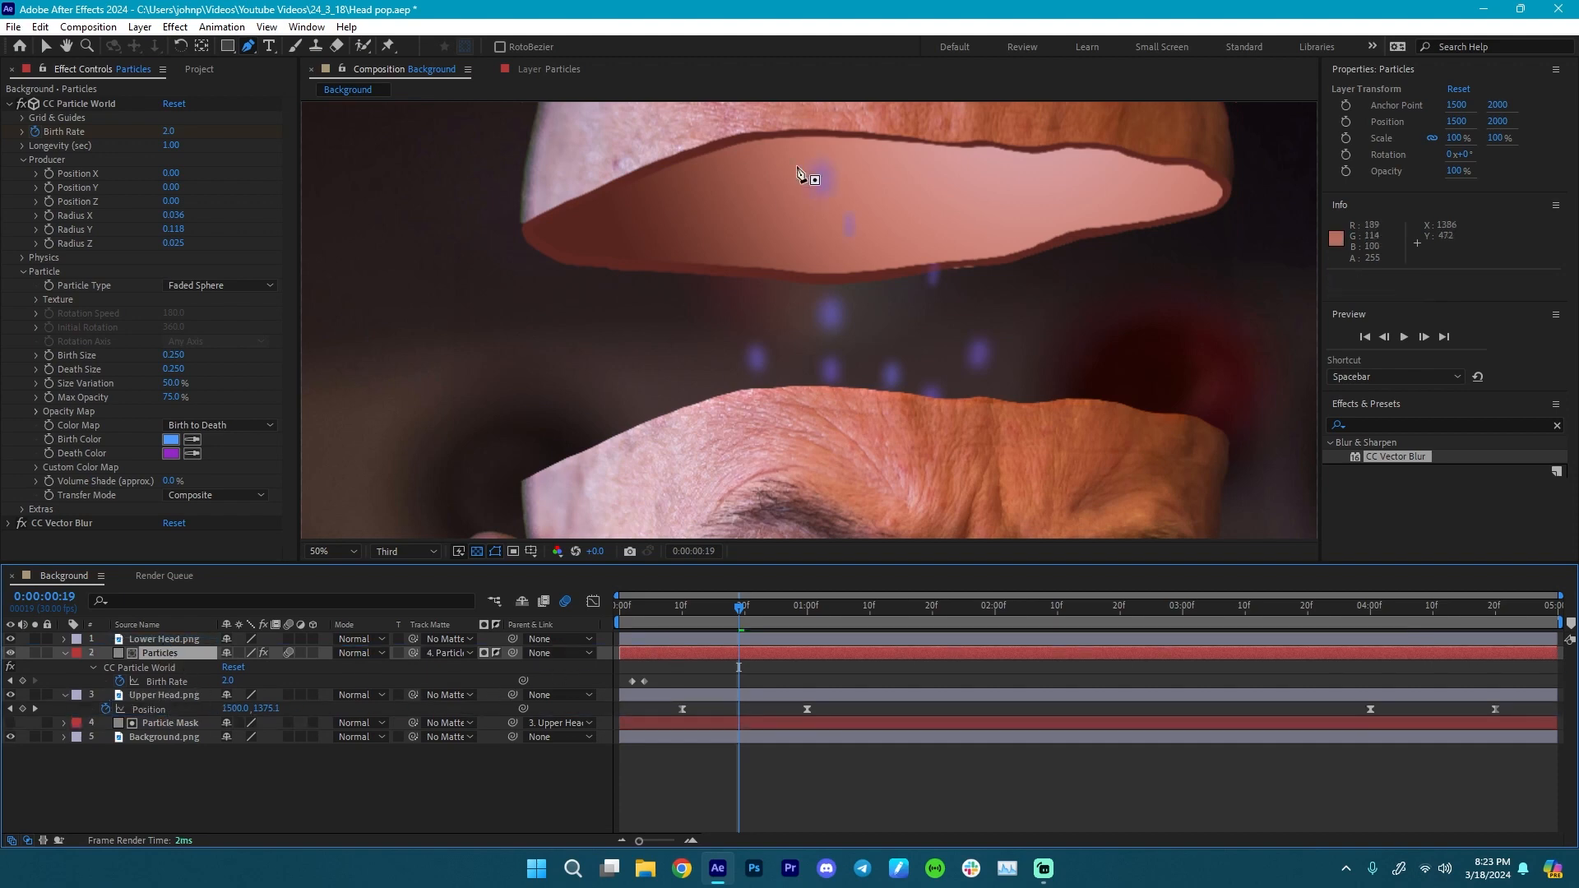
mouse_move(744, 613)
mouse_down()
mouse_move(696, 613)
mouse_move(862, 626)
mouse_move(699, 621)
mouse_move(758, 622)
mouse_move(743, 619)
mouse_up()
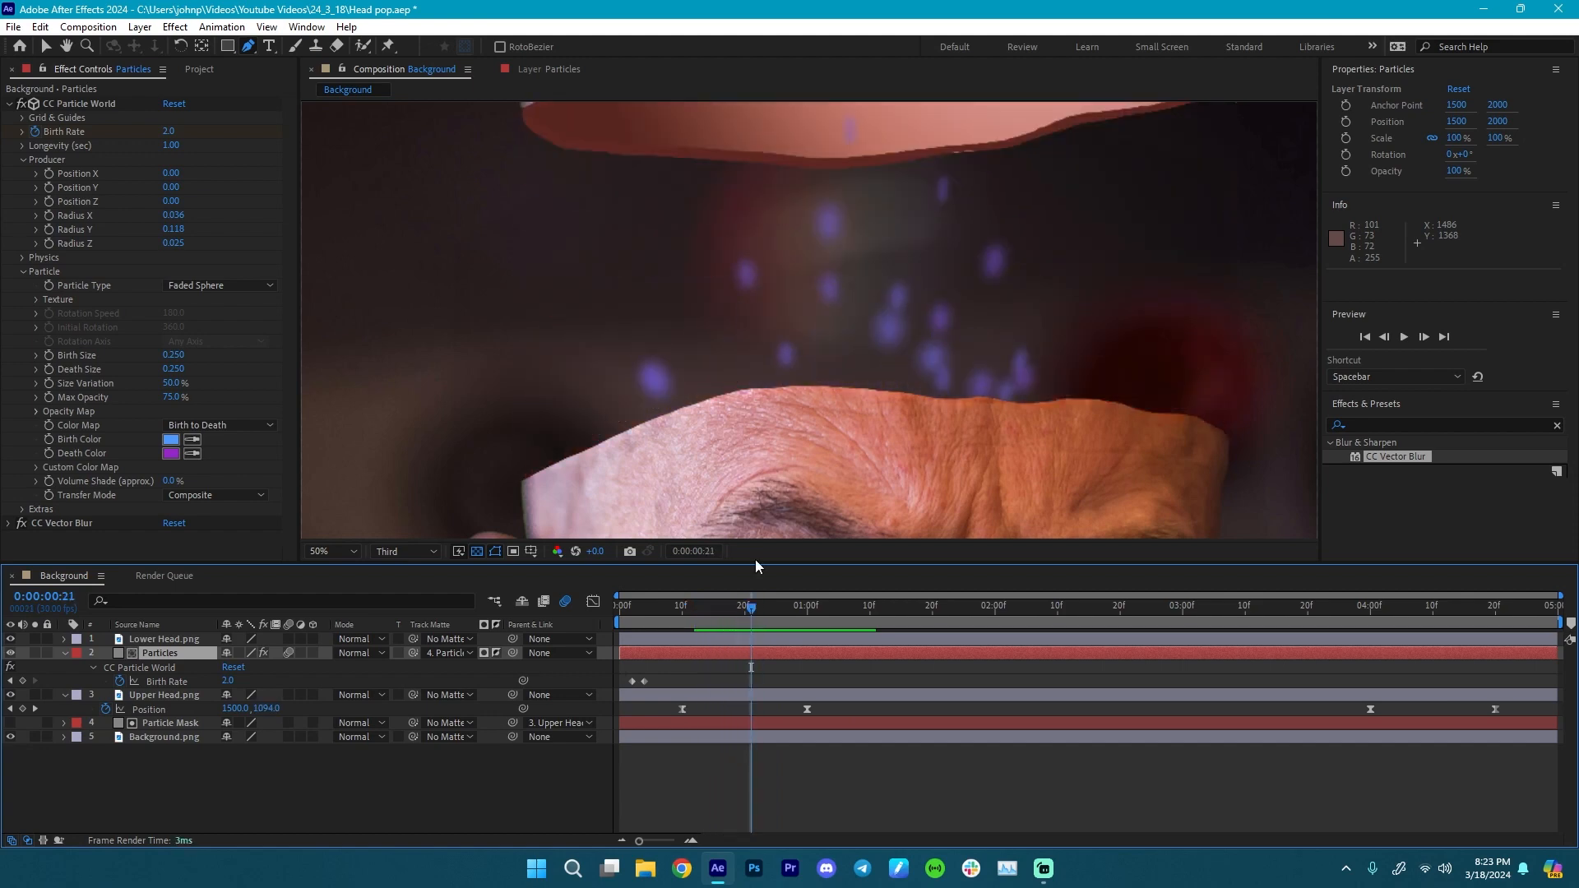
scroll(806, 448, down, 3)
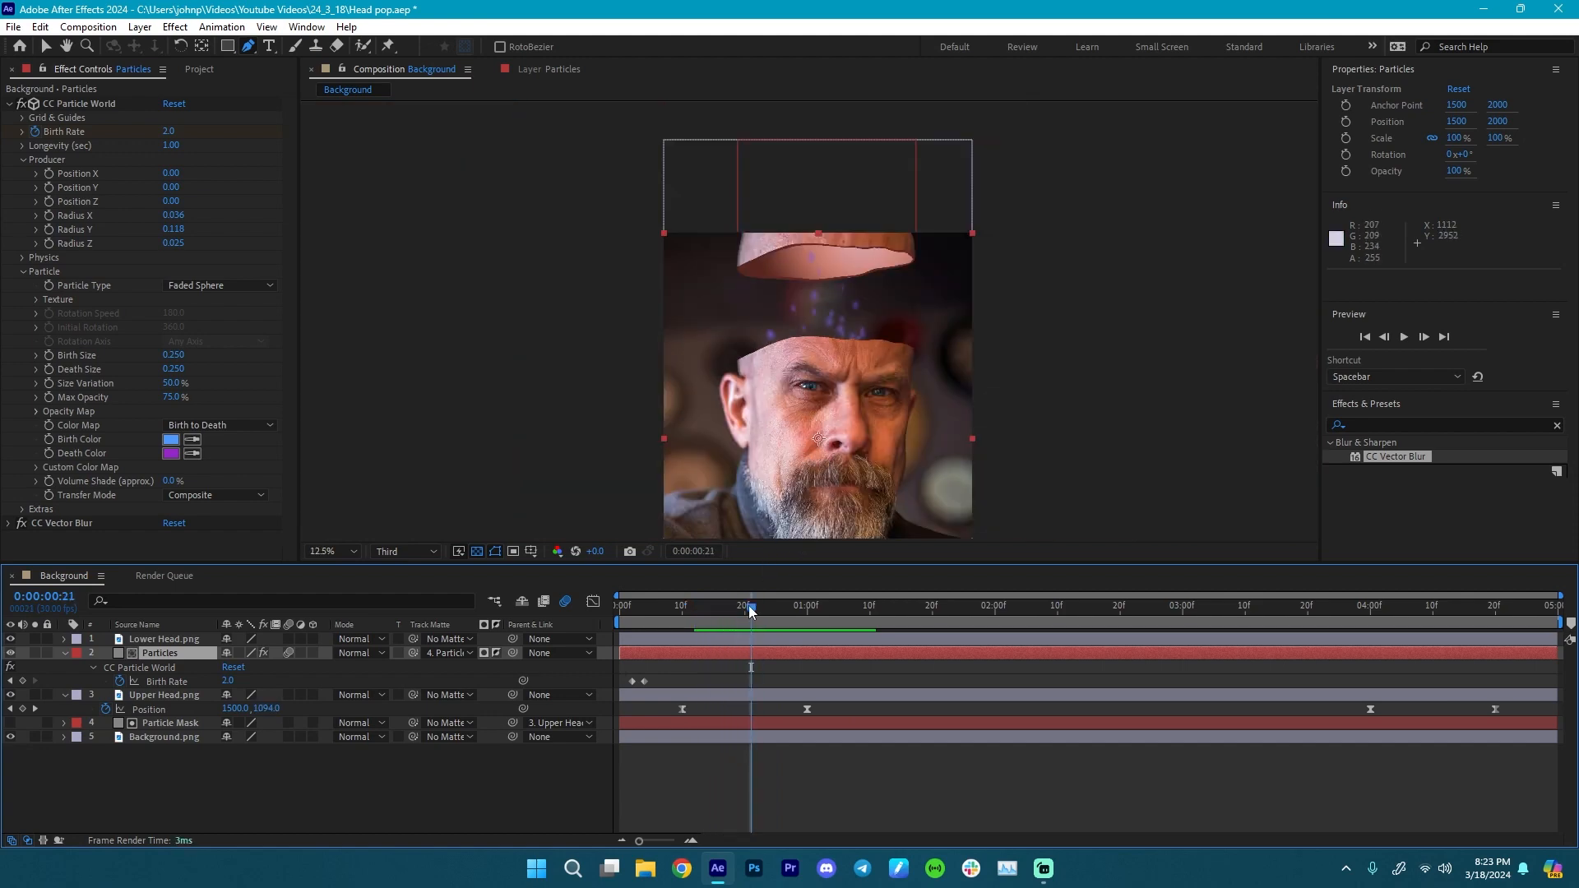
- Scrub through the head opening up to 0:00:01:00 and play back the animation to check the particles
drag(750, 618, 633, 661)
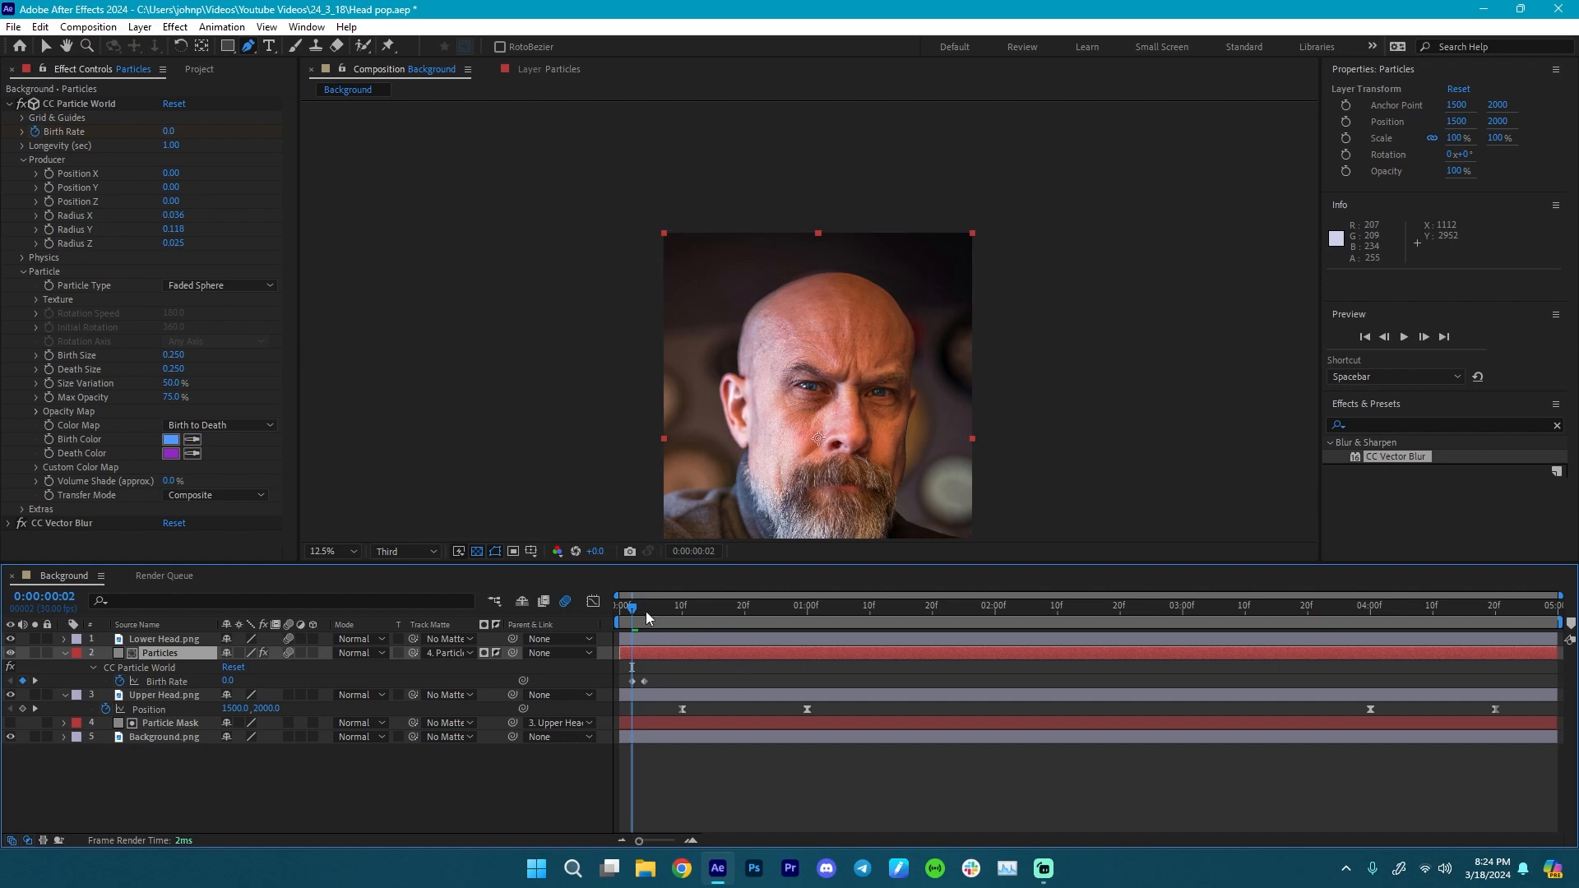
drag(634, 608, 668, 609)
drag(702, 610, 739, 613)
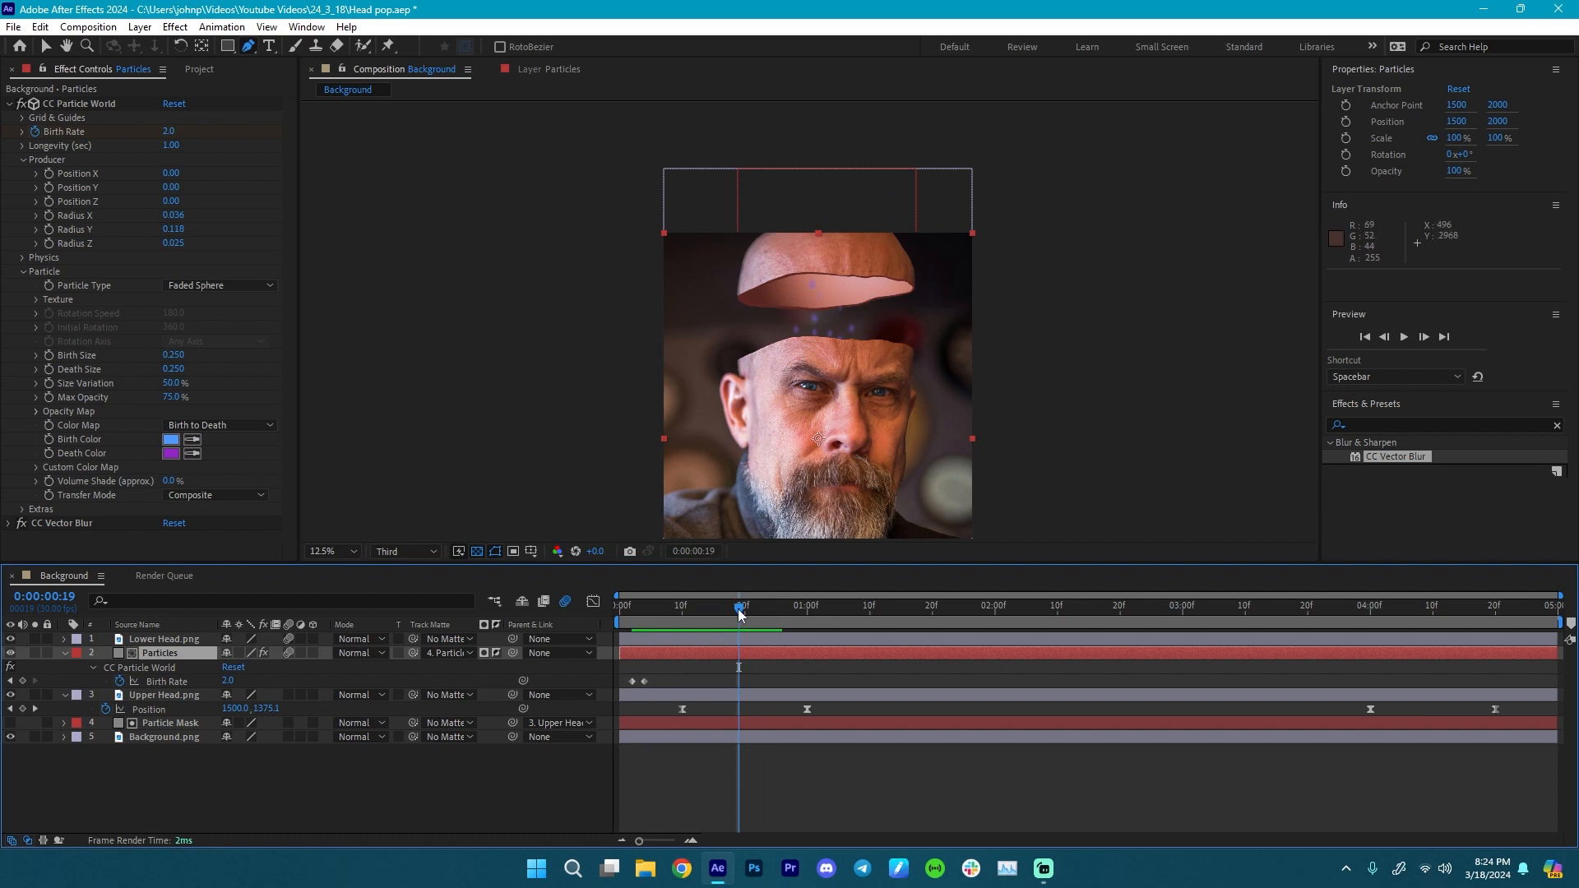
drag(738, 613, 807, 658)
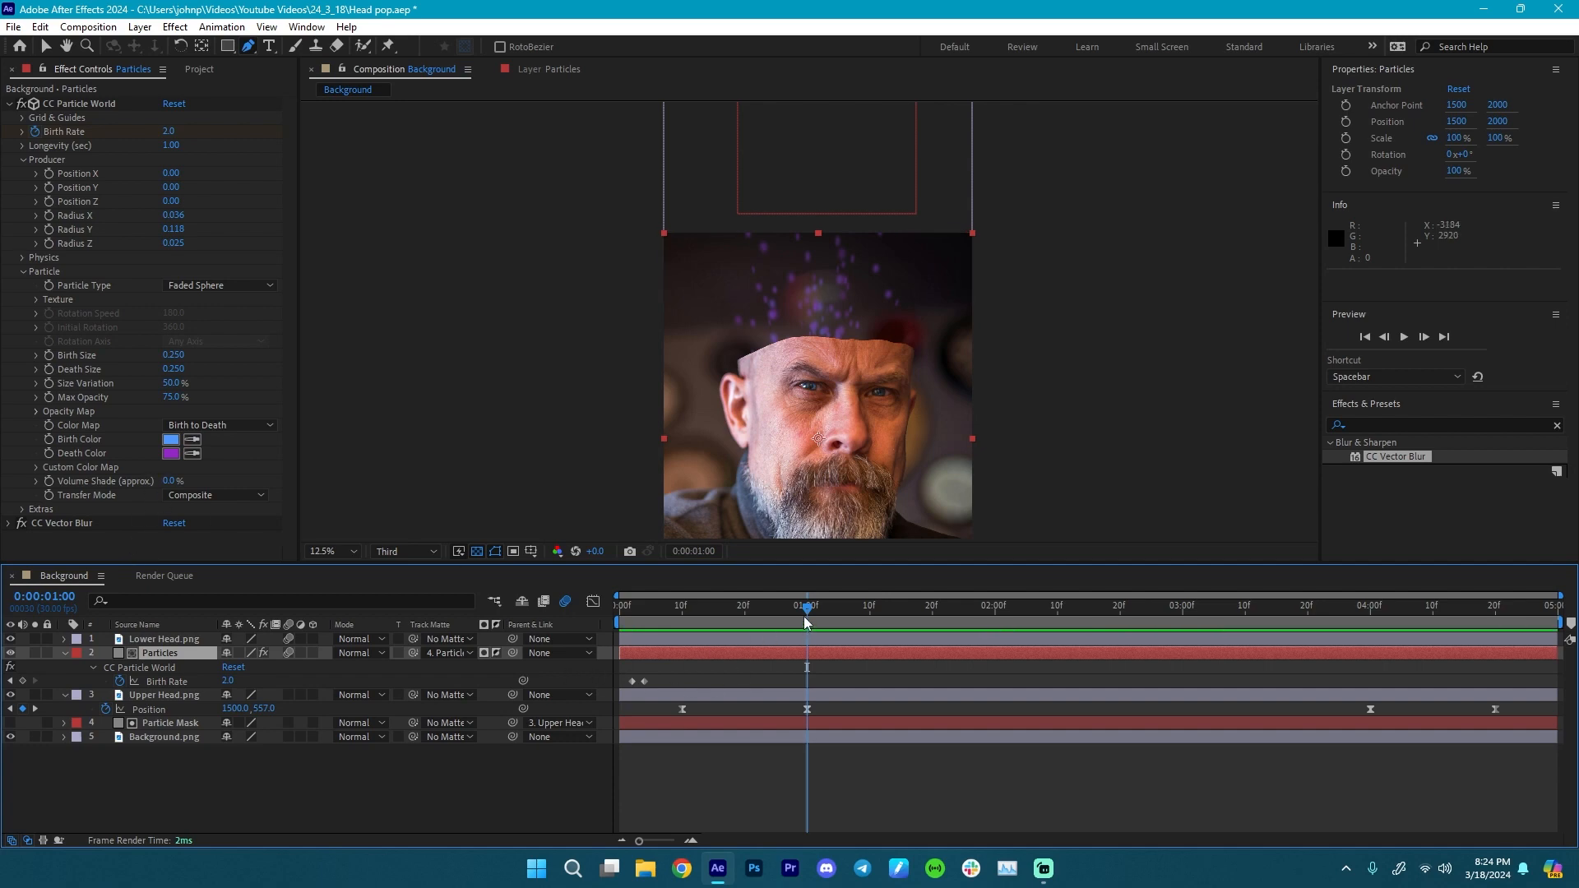
drag(807, 608, 658, 626)
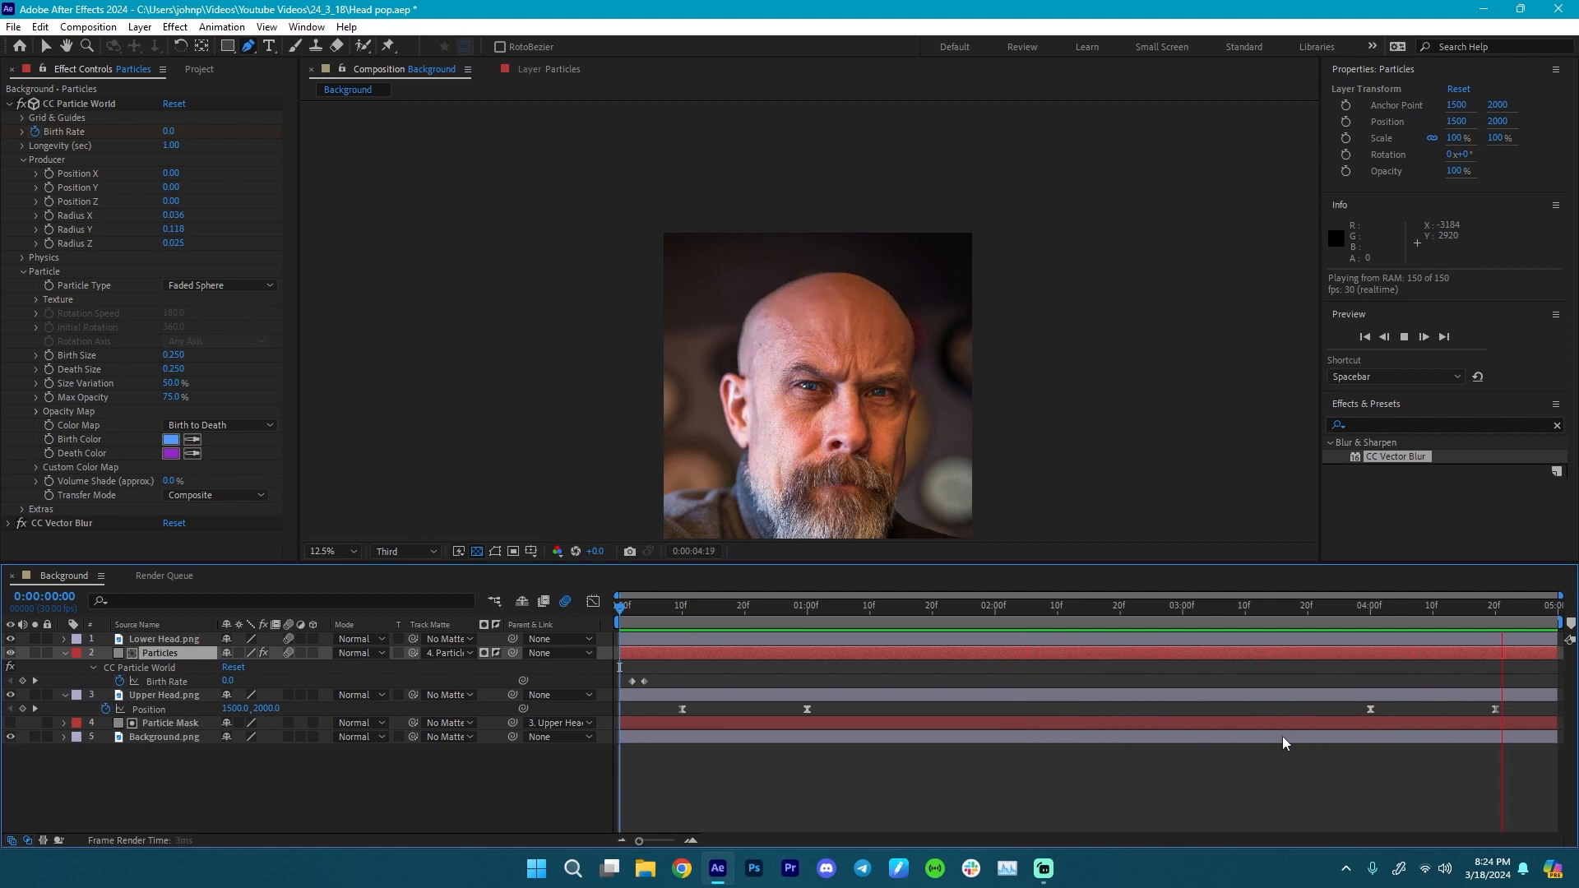
- Stop the playback and add a Birth Rate keyframe at 0:00:04:00 on the Particles layer, holding the value at 2.0
key(space)
drag(1436, 623, 1372, 651)
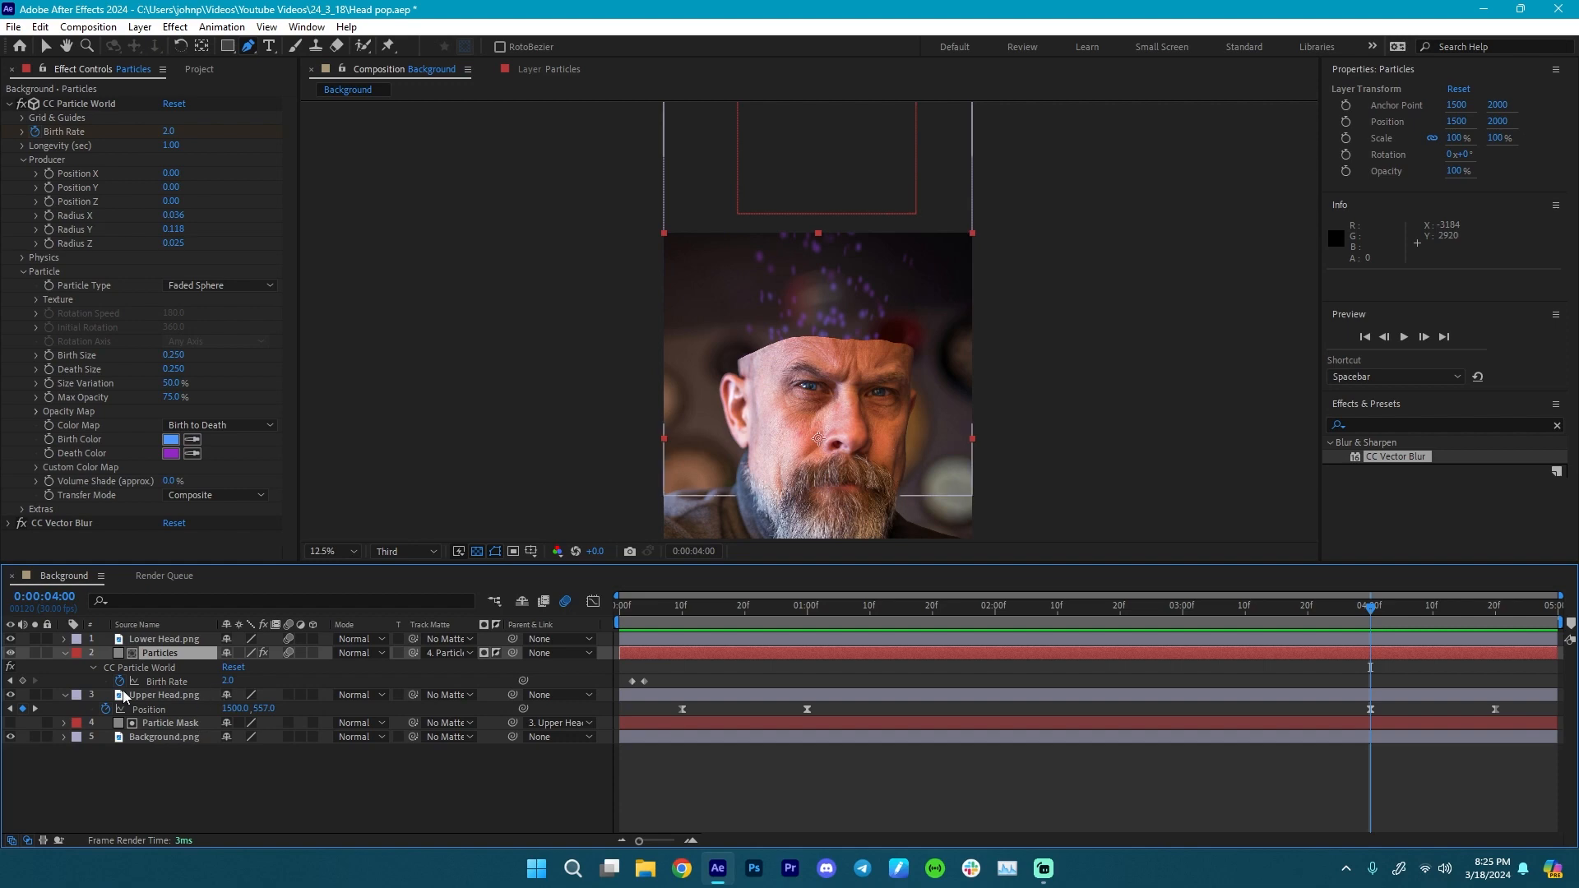
click(24, 685)
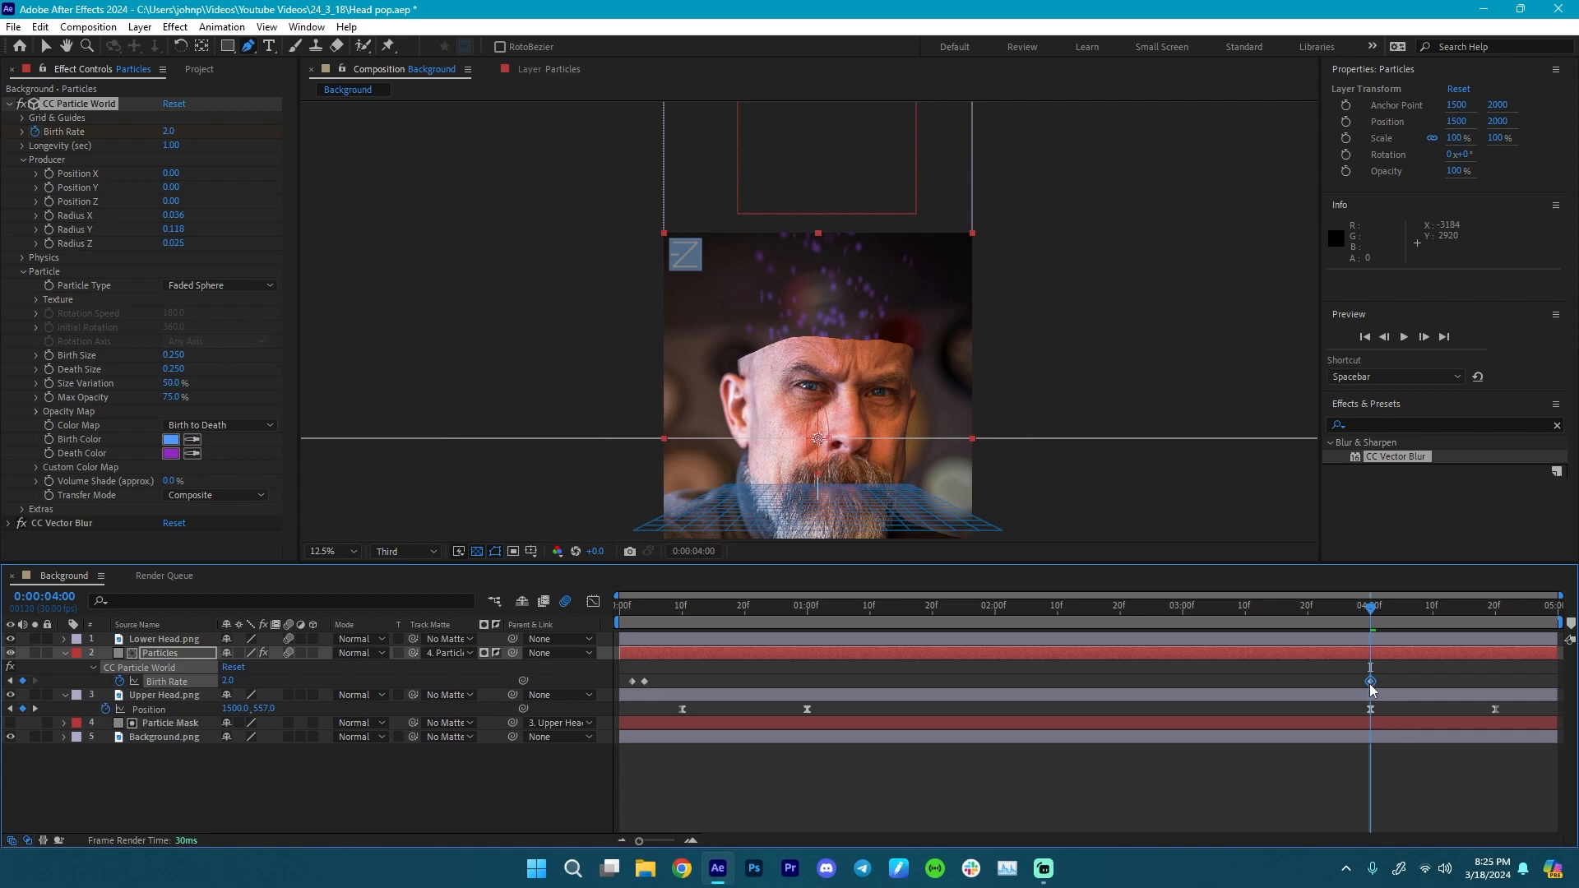
drag(1372, 687, 1353, 691)
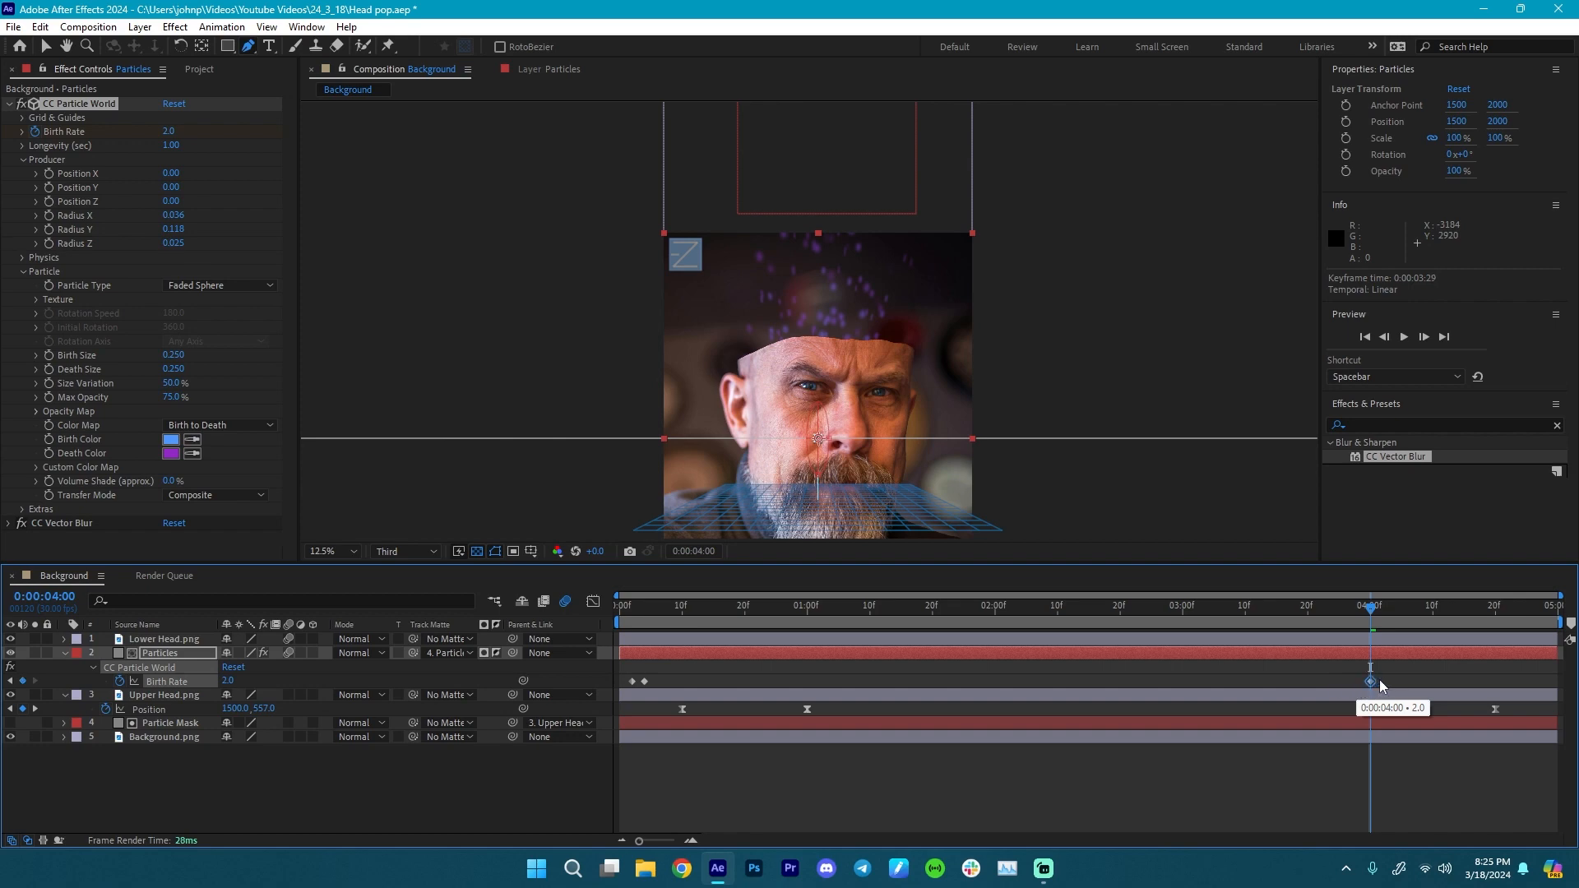
drag(1373, 688, 1373, 687)
- Set the Birth Rate to 0.0 at 0:00:04:20 and scrub through the closing head to check the particles
click(1495, 609)
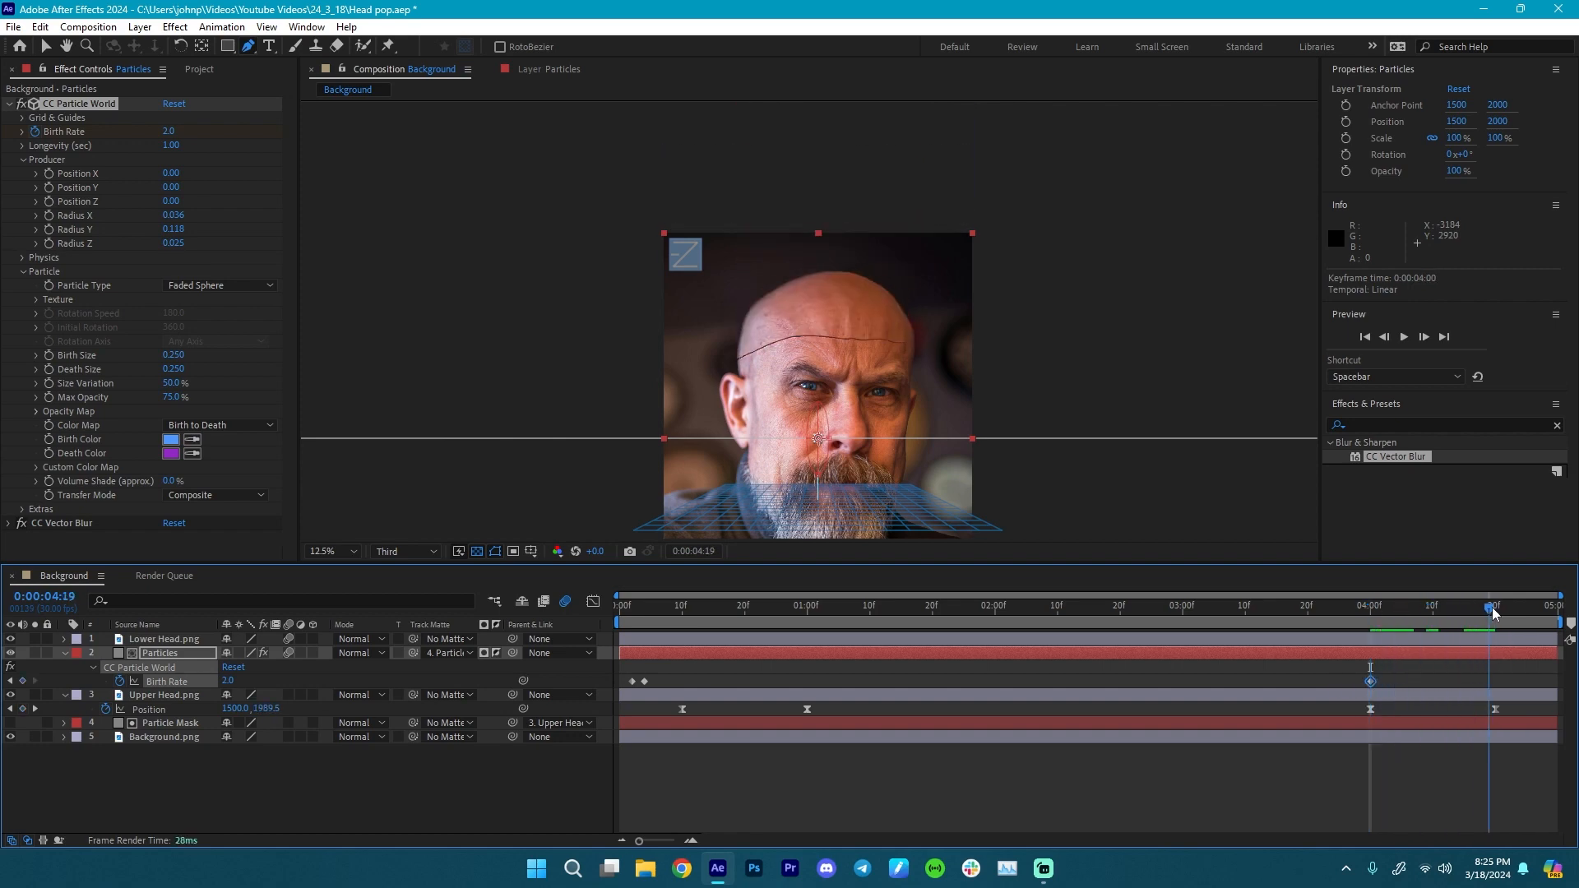
drag(1495, 615, 1490, 617)
click(1495, 617)
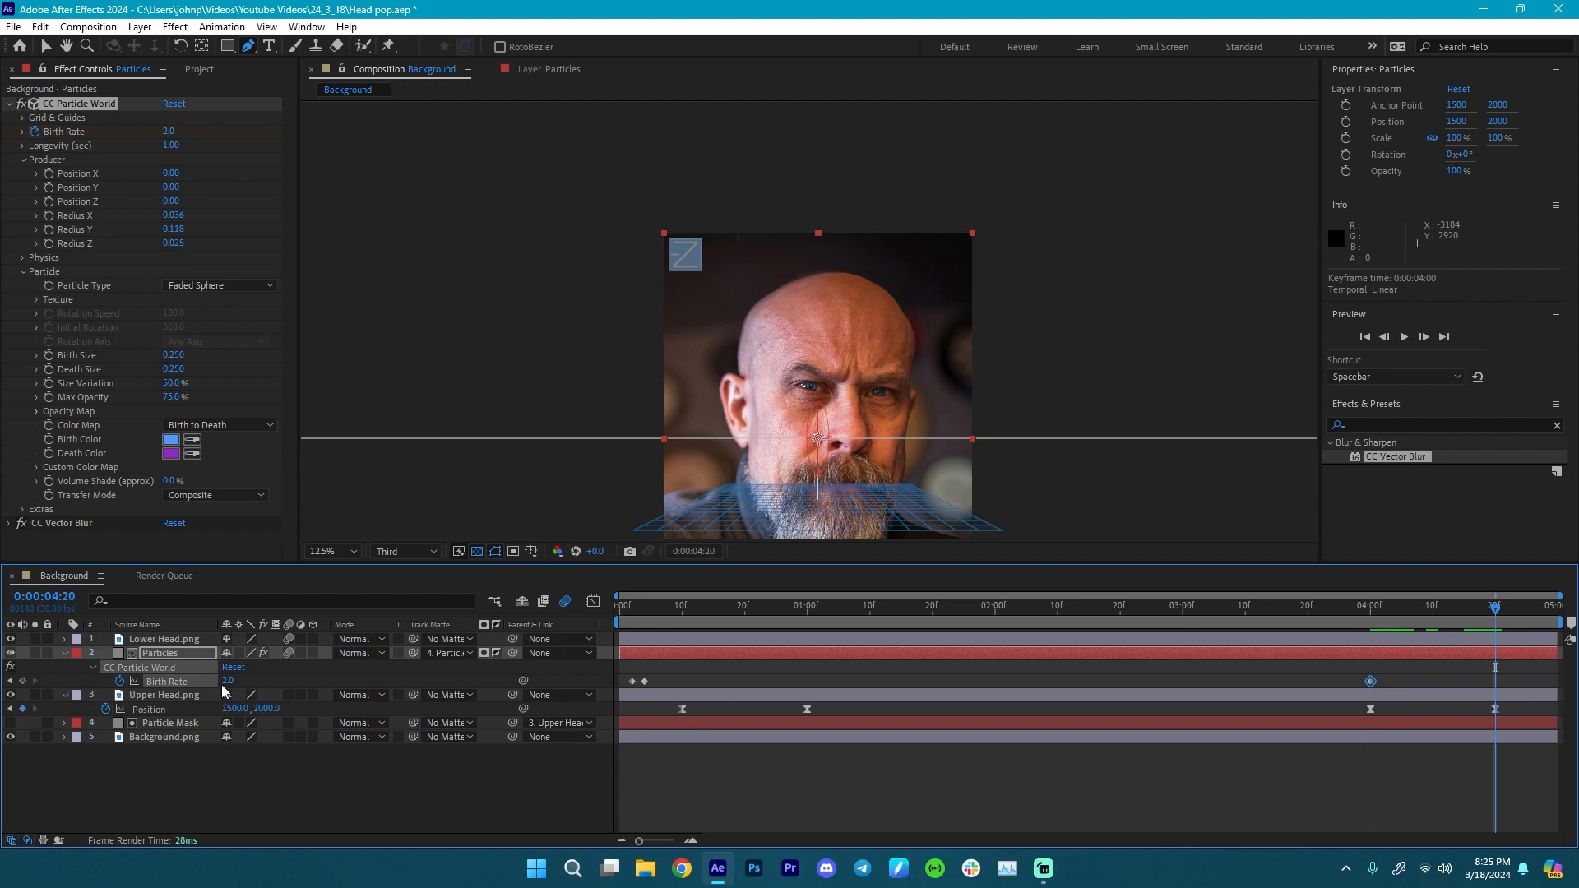
drag(234, 683, 221, 681)
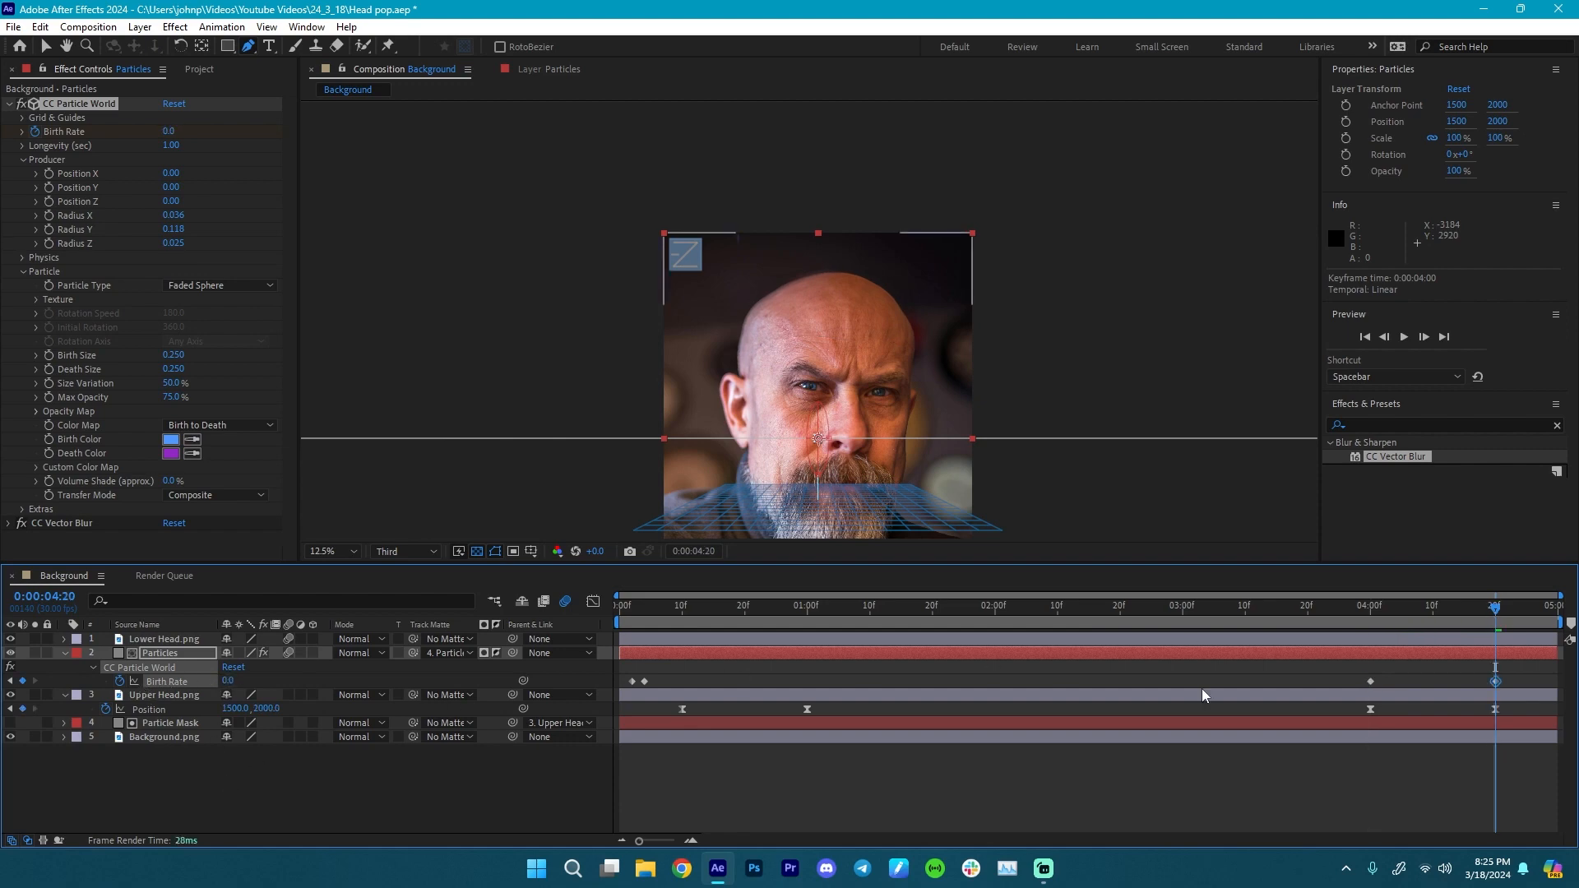
drag(1335, 607, 1484, 650)
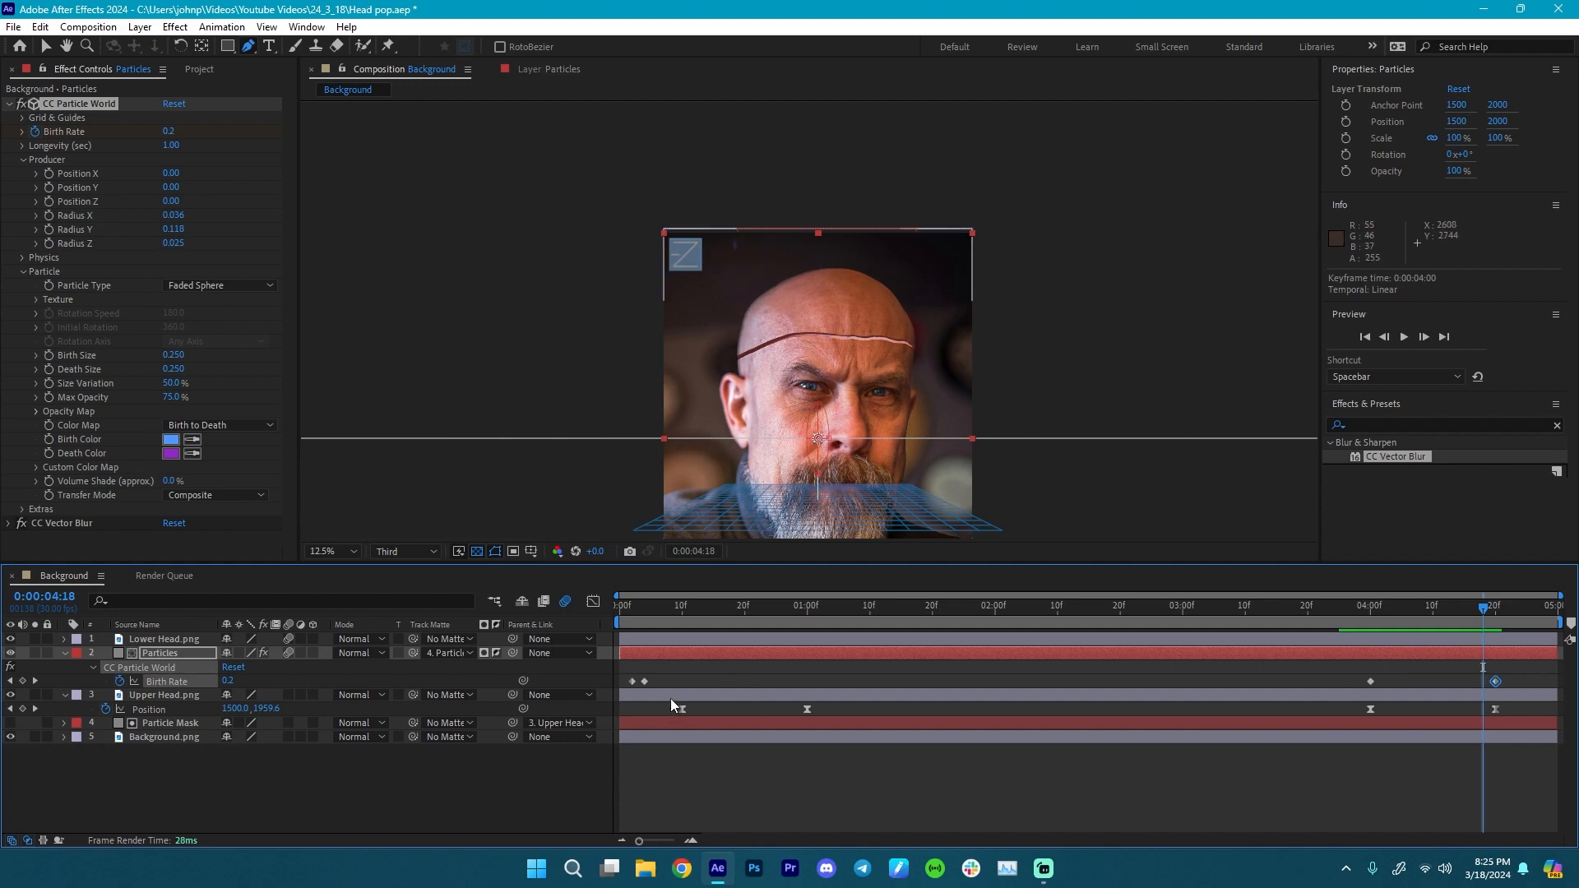
- Widen the Particle Mask by moving its upper-left corner point slightly outward, and scrub to 0:00:04:11
click(671, 723)
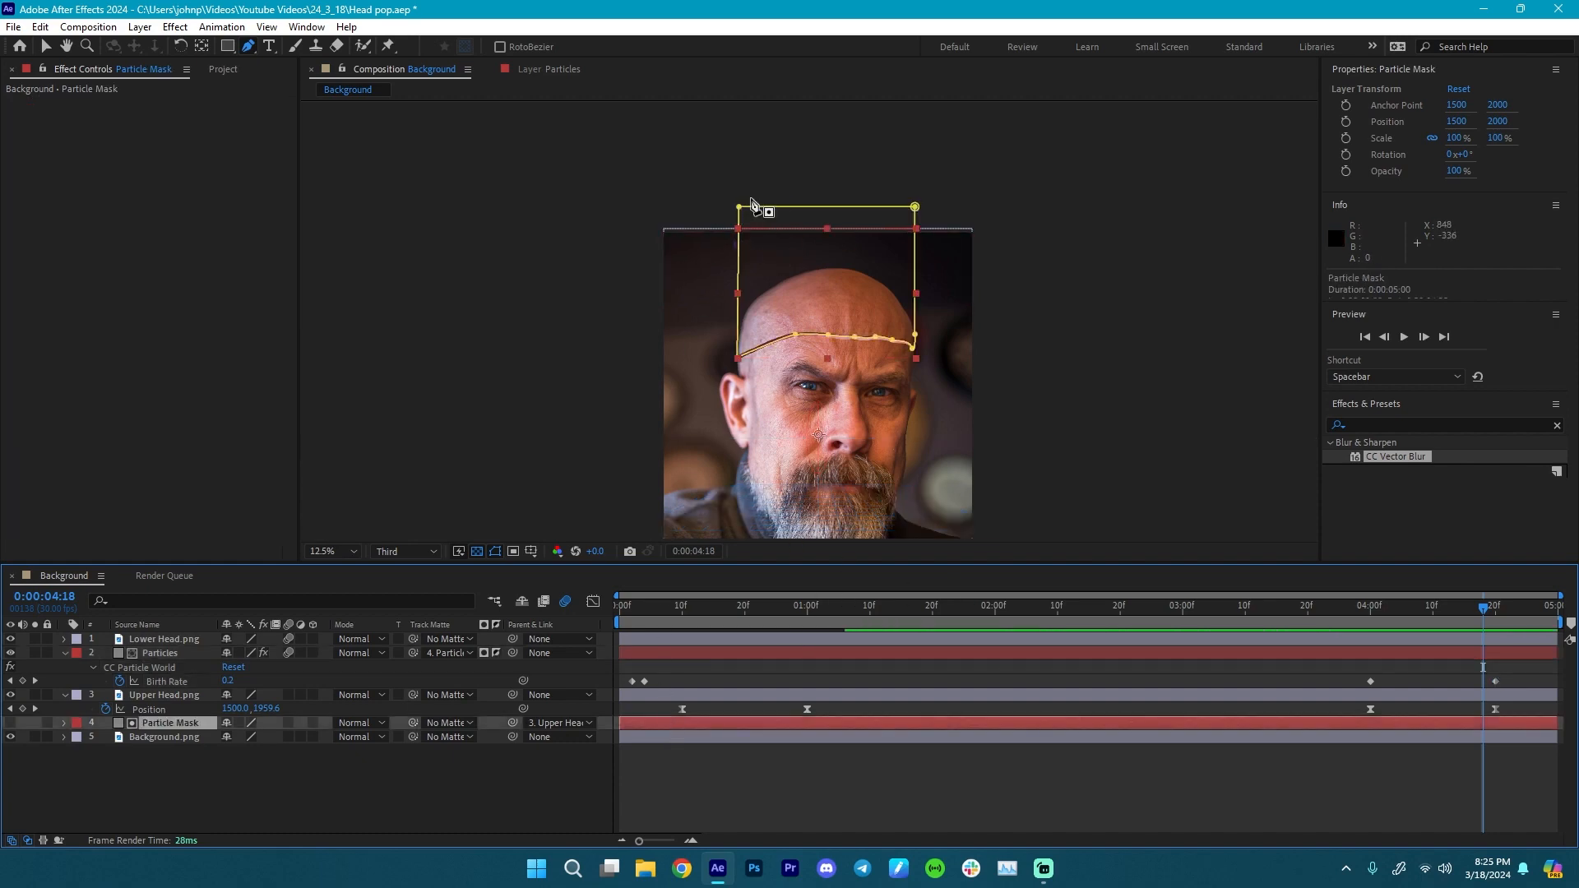
click(740, 211)
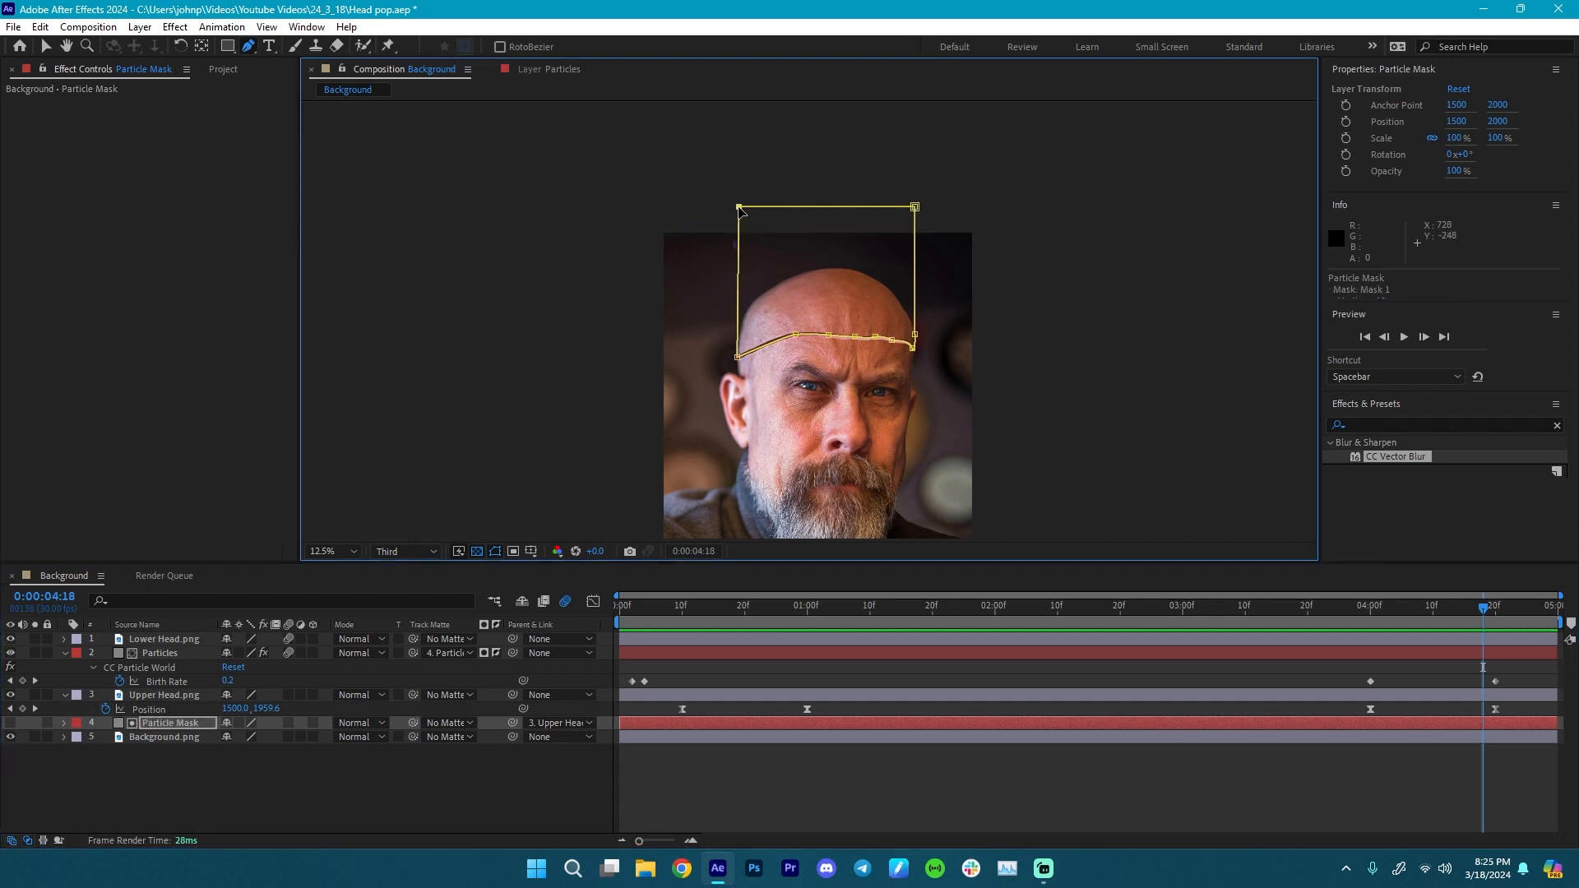
drag(740, 210, 730, 211)
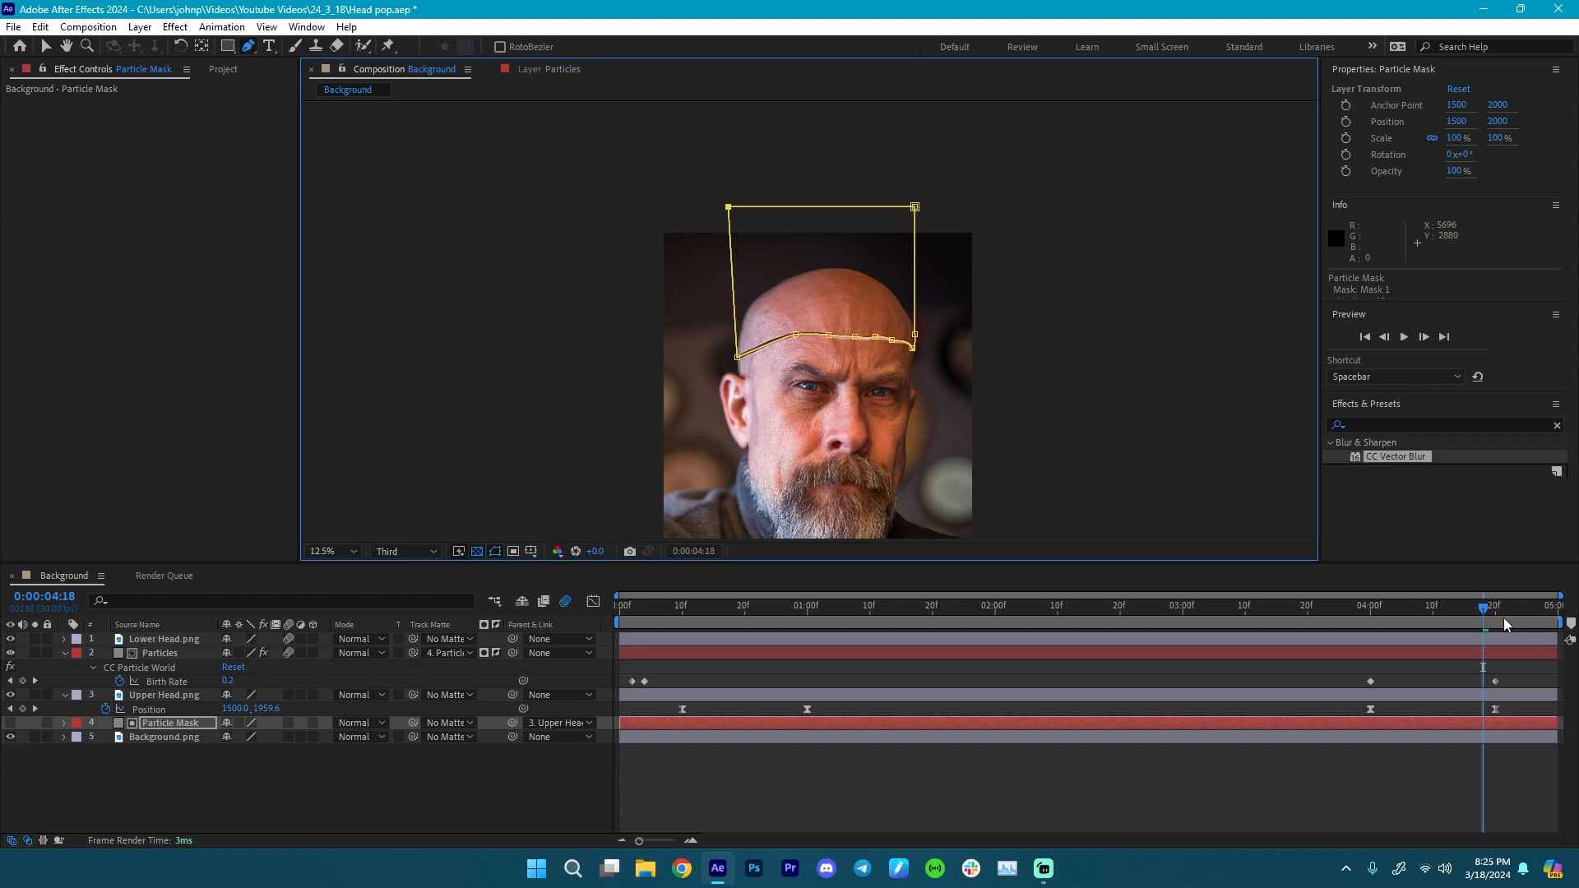
drag(1483, 613, 1439, 638)
- Move the final Birth Rate keyframe earlier to 0:00:04:14 and play the animation from the start
click(1495, 681)
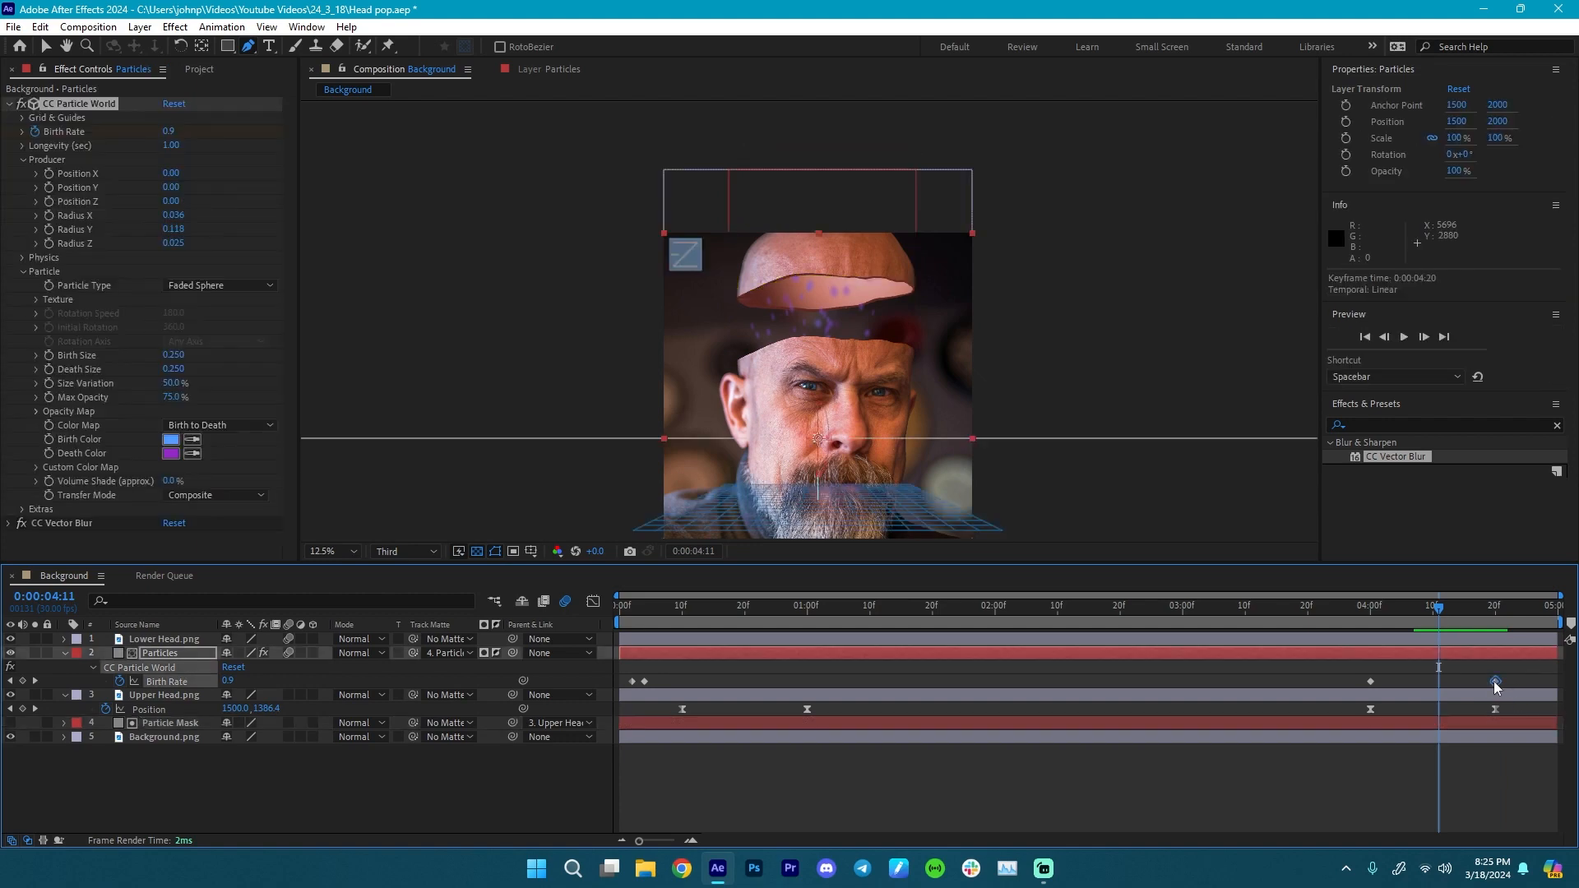
drag(1489, 687, 1457, 683)
click(1453, 607)
drag(1453, 606, 602, 637)
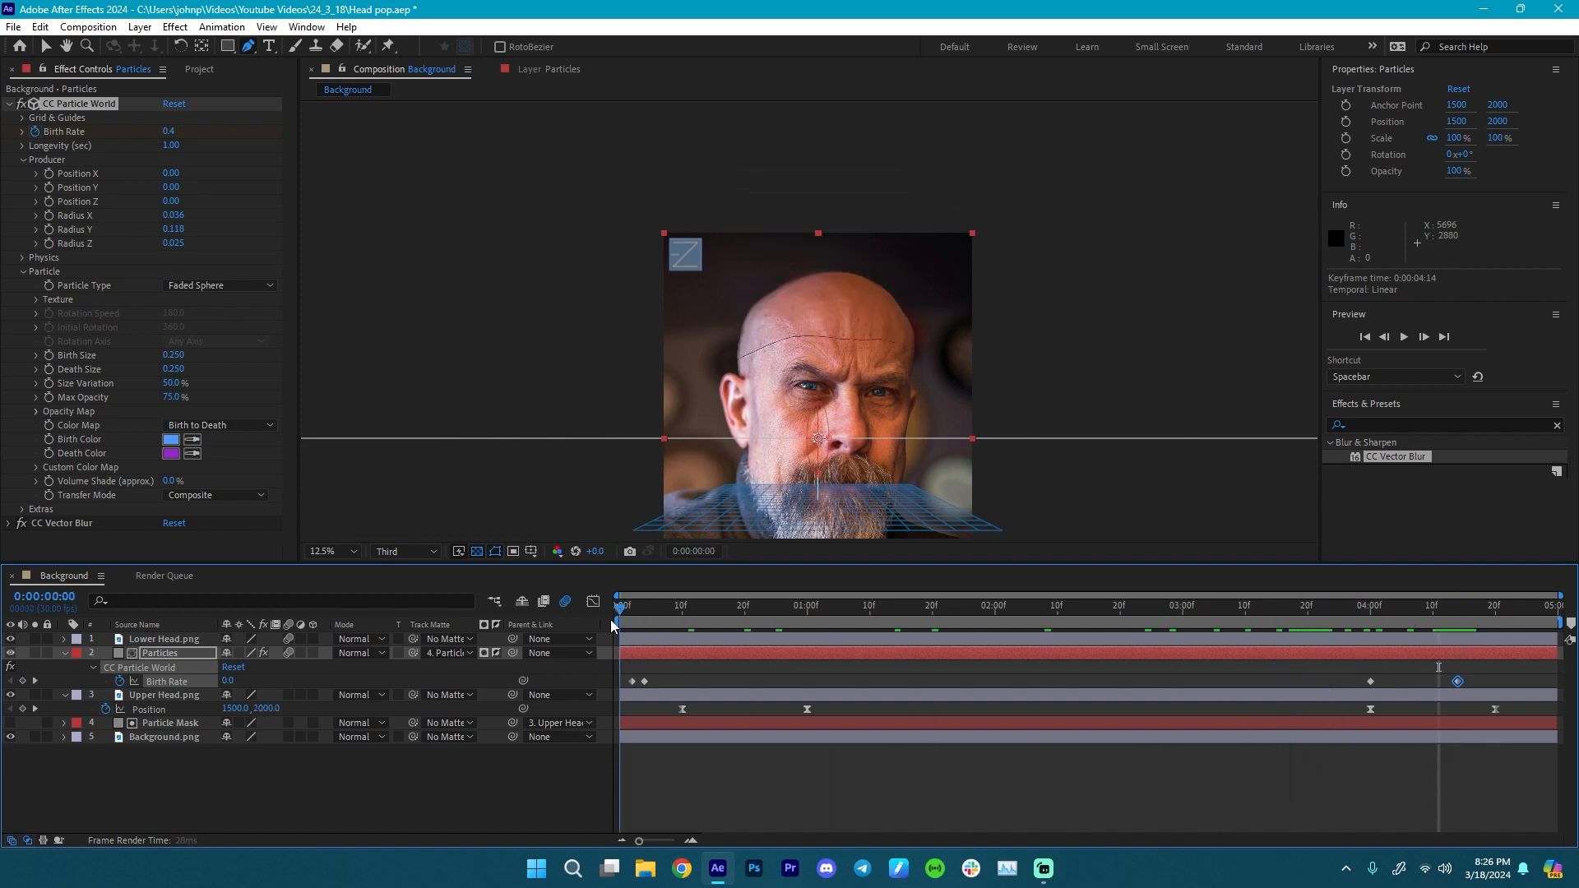
key(space)
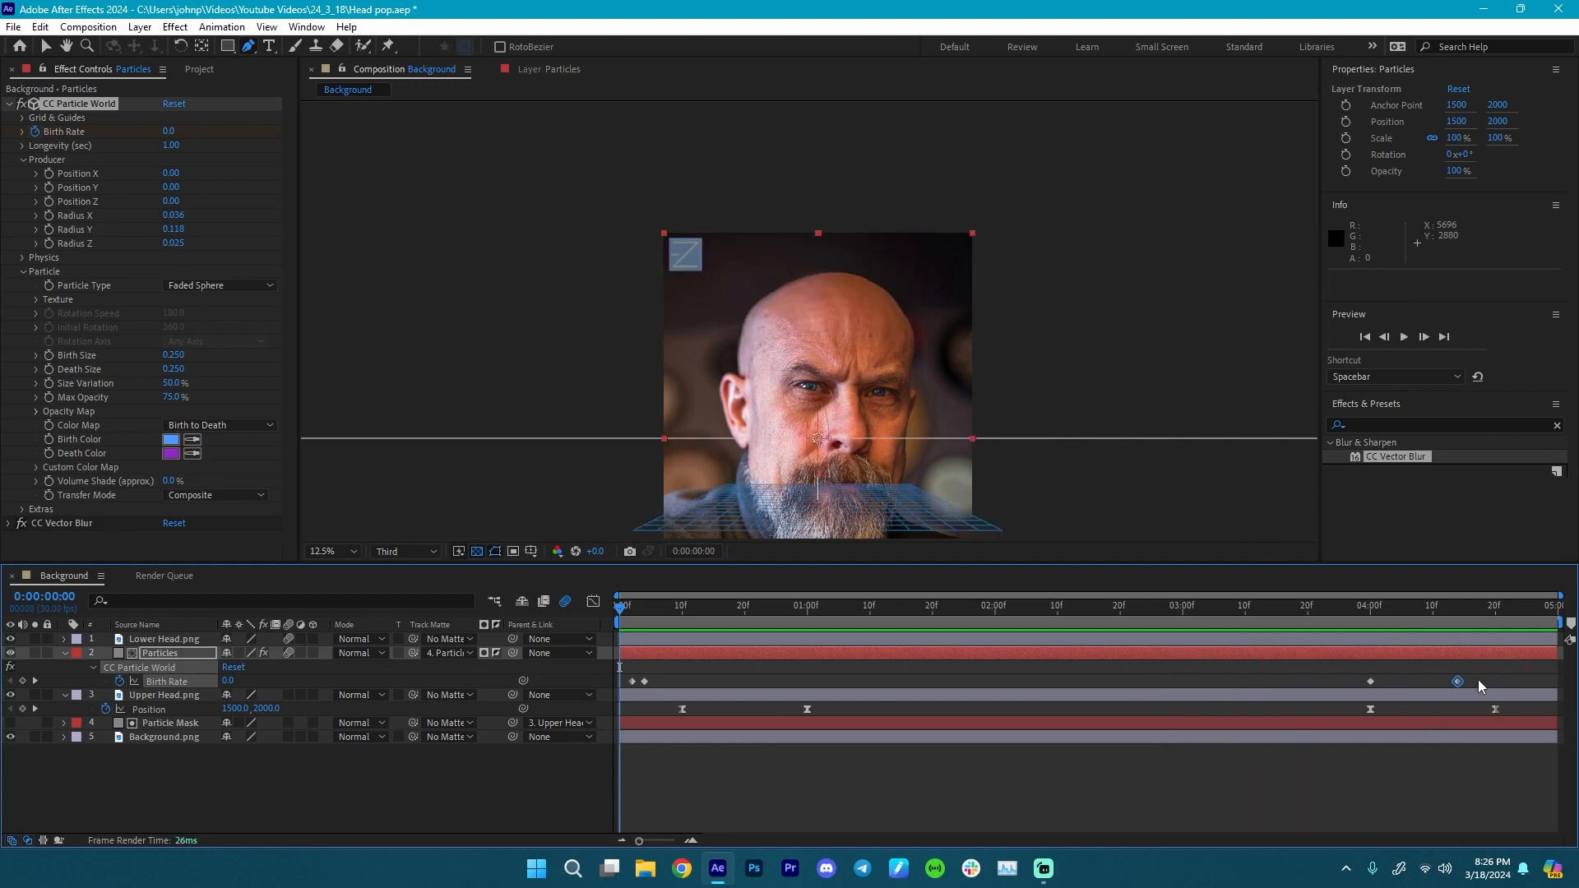
- Shift the last two Birth Rate keyframes earlier together, with the final one at 0:00:03:29, and preview the head closing
drag(1357, 672, 1390, 679)
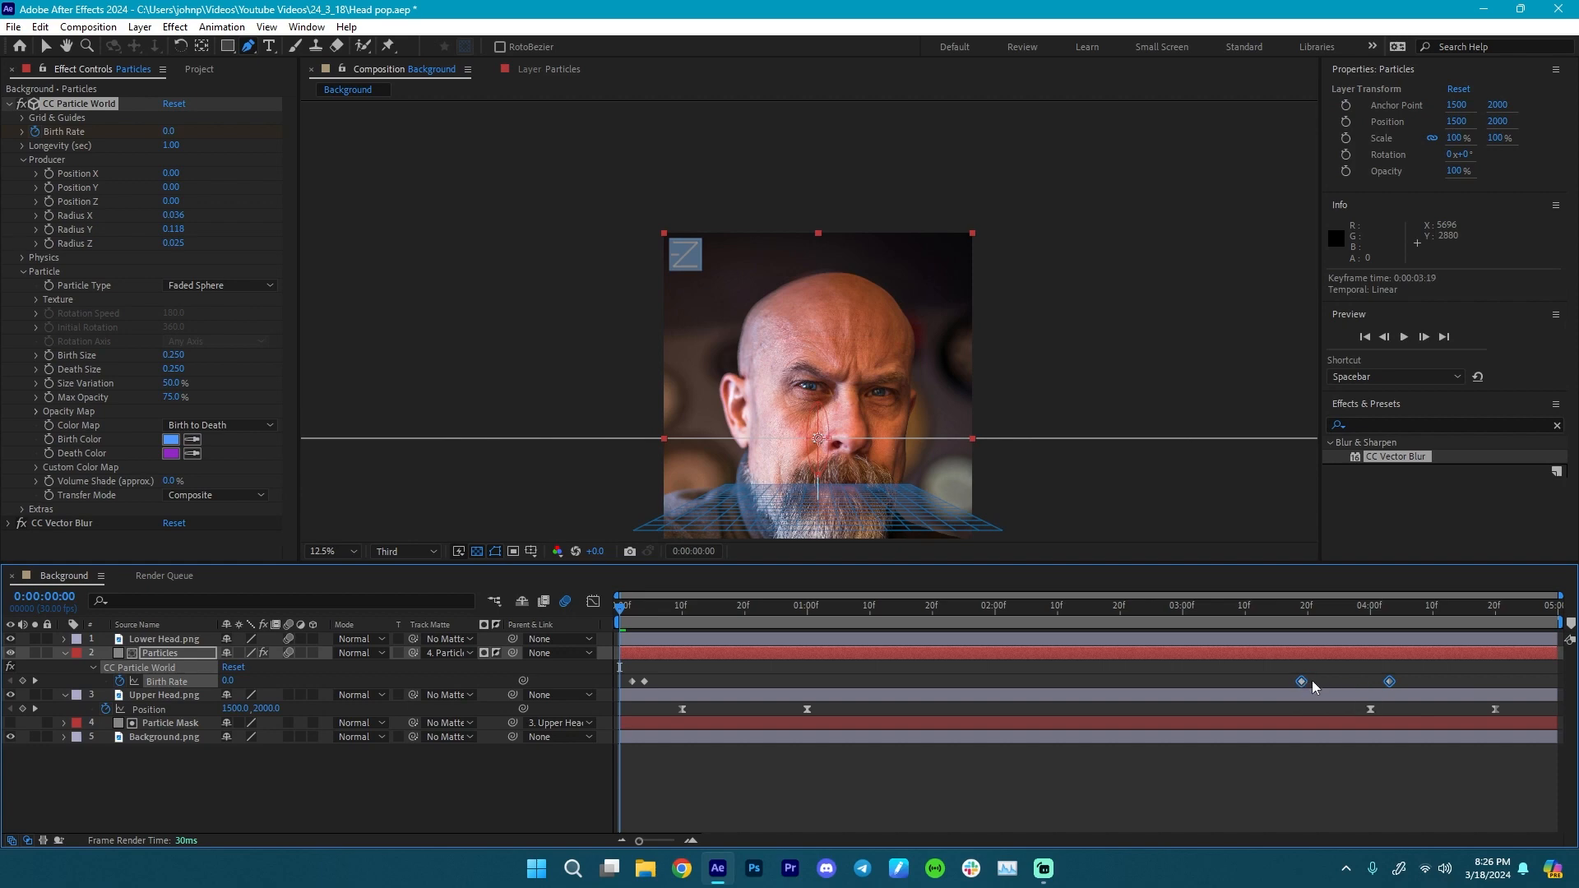
drag(1315, 607, 1477, 629)
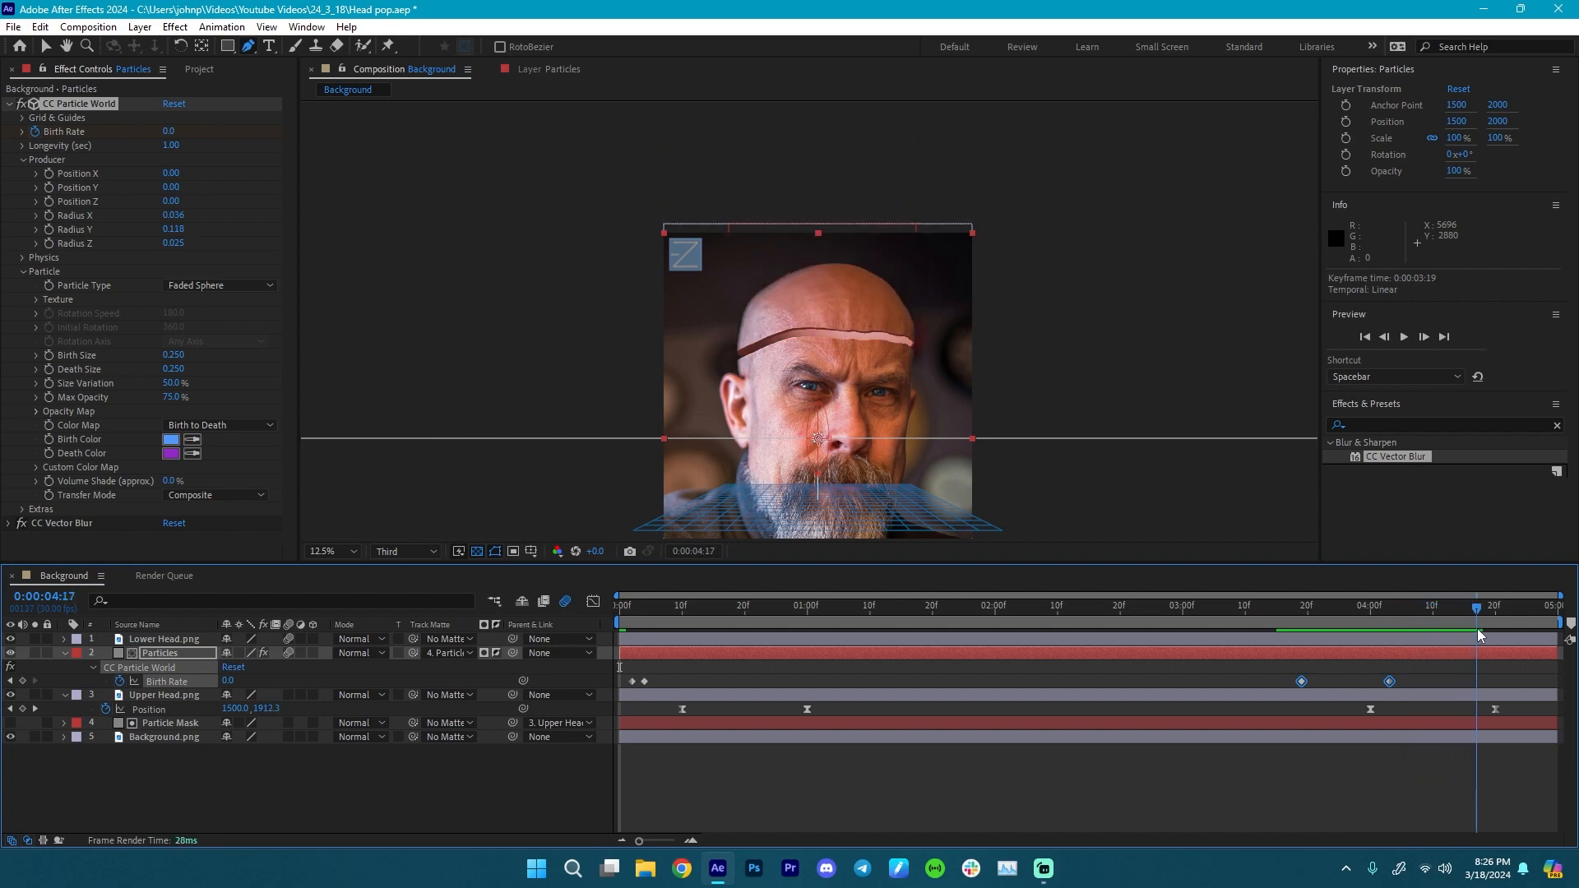
click(1288, 677)
drag(1287, 675, 1364, 687)
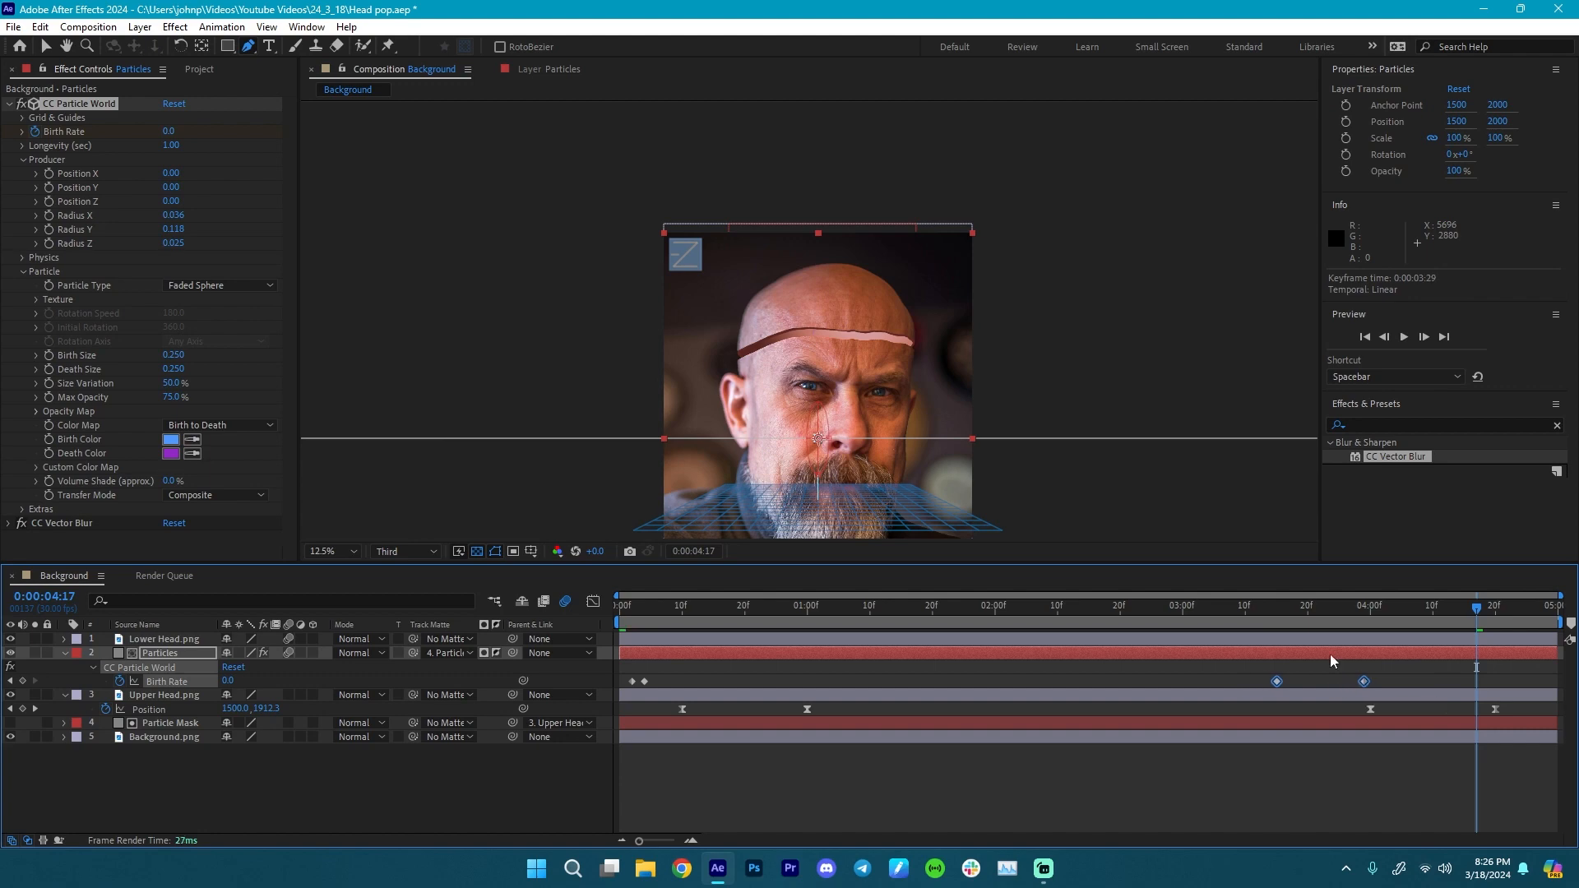
click(1240, 613)
key(space)
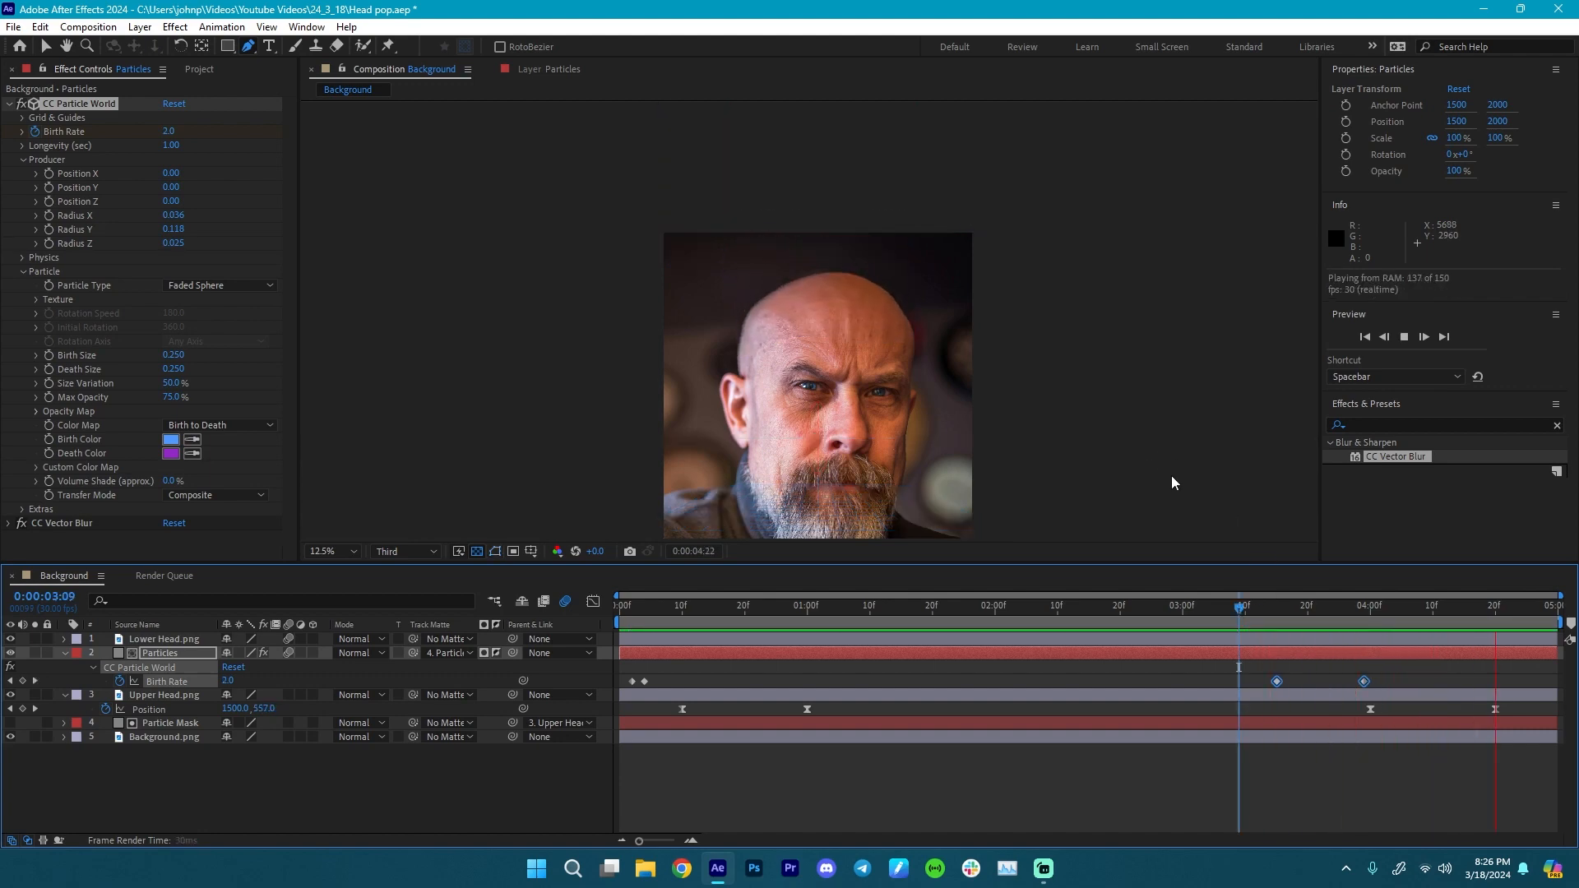
key(space)
key(space)
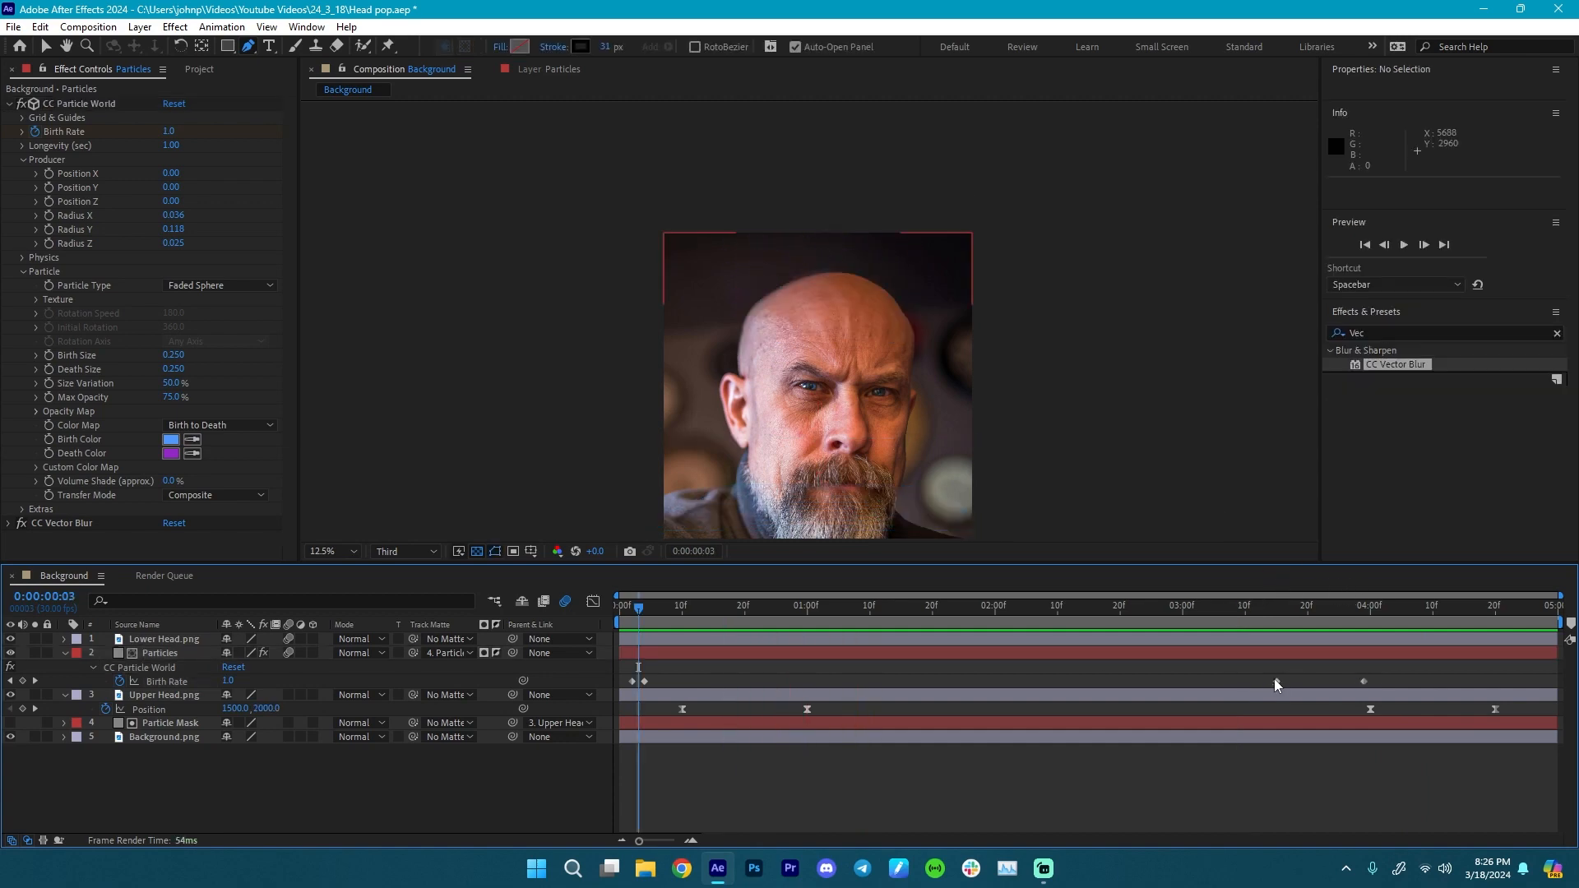
- Bring the last two Birth Rate keyframes closer together, placing the final one at 0:00:03:20, and play back the animation
mouse_move(1276, 682)
mouse_down()
mouse_move(1351, 685)
mouse_move(1279, 689)
mouse_up()
shift+click(1364, 681)
click(1215, 606)
key(space)
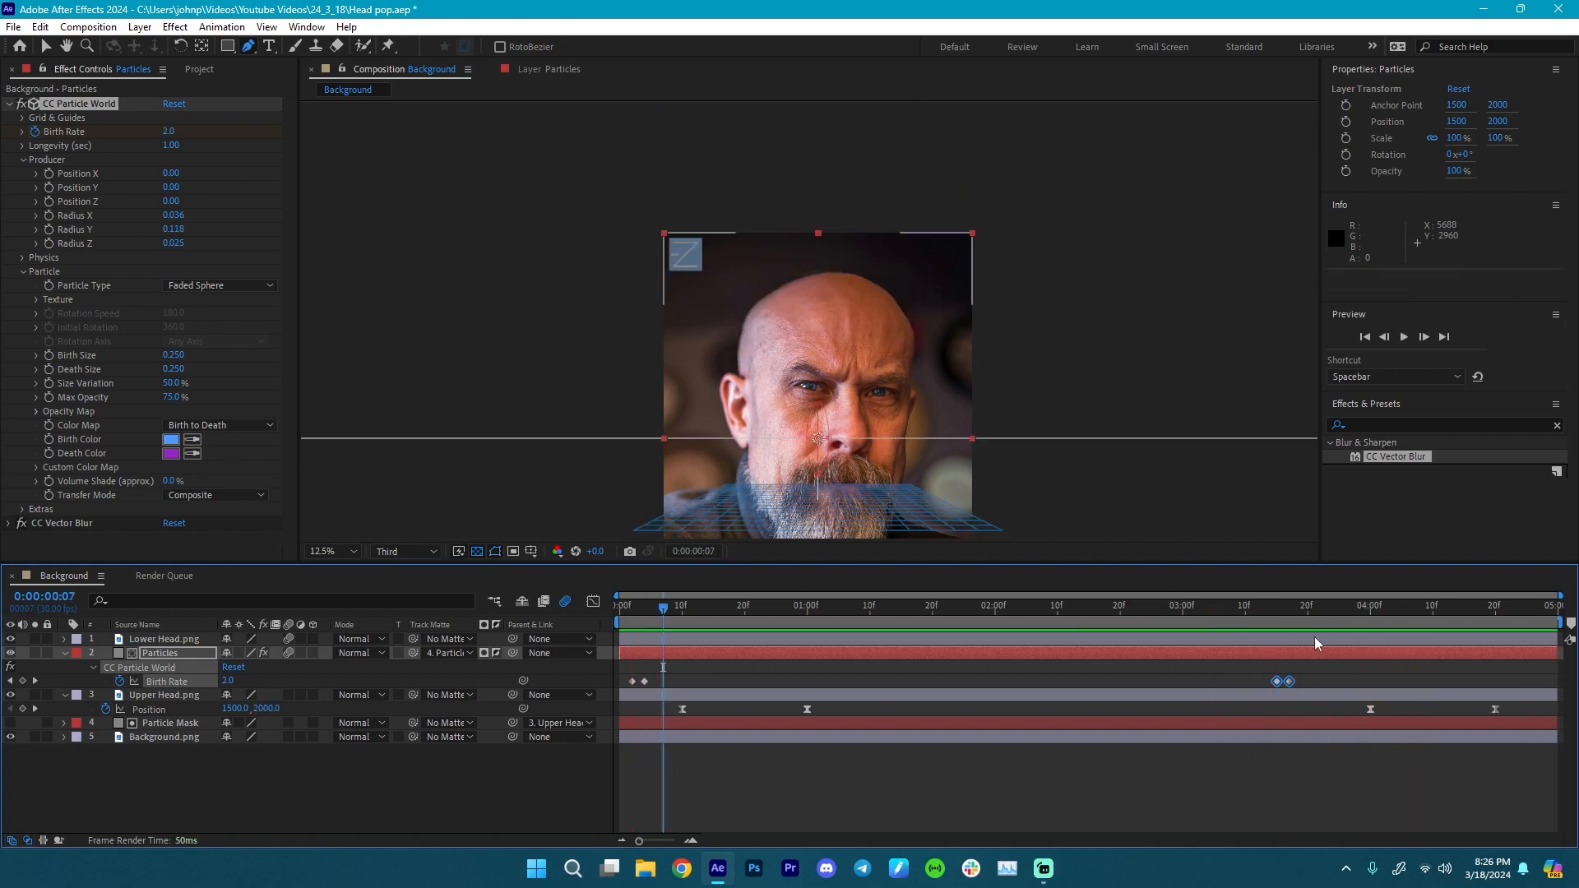
click(1288, 682)
drag(1288, 681, 1307, 683)
drag(1289, 606, 638, 641)
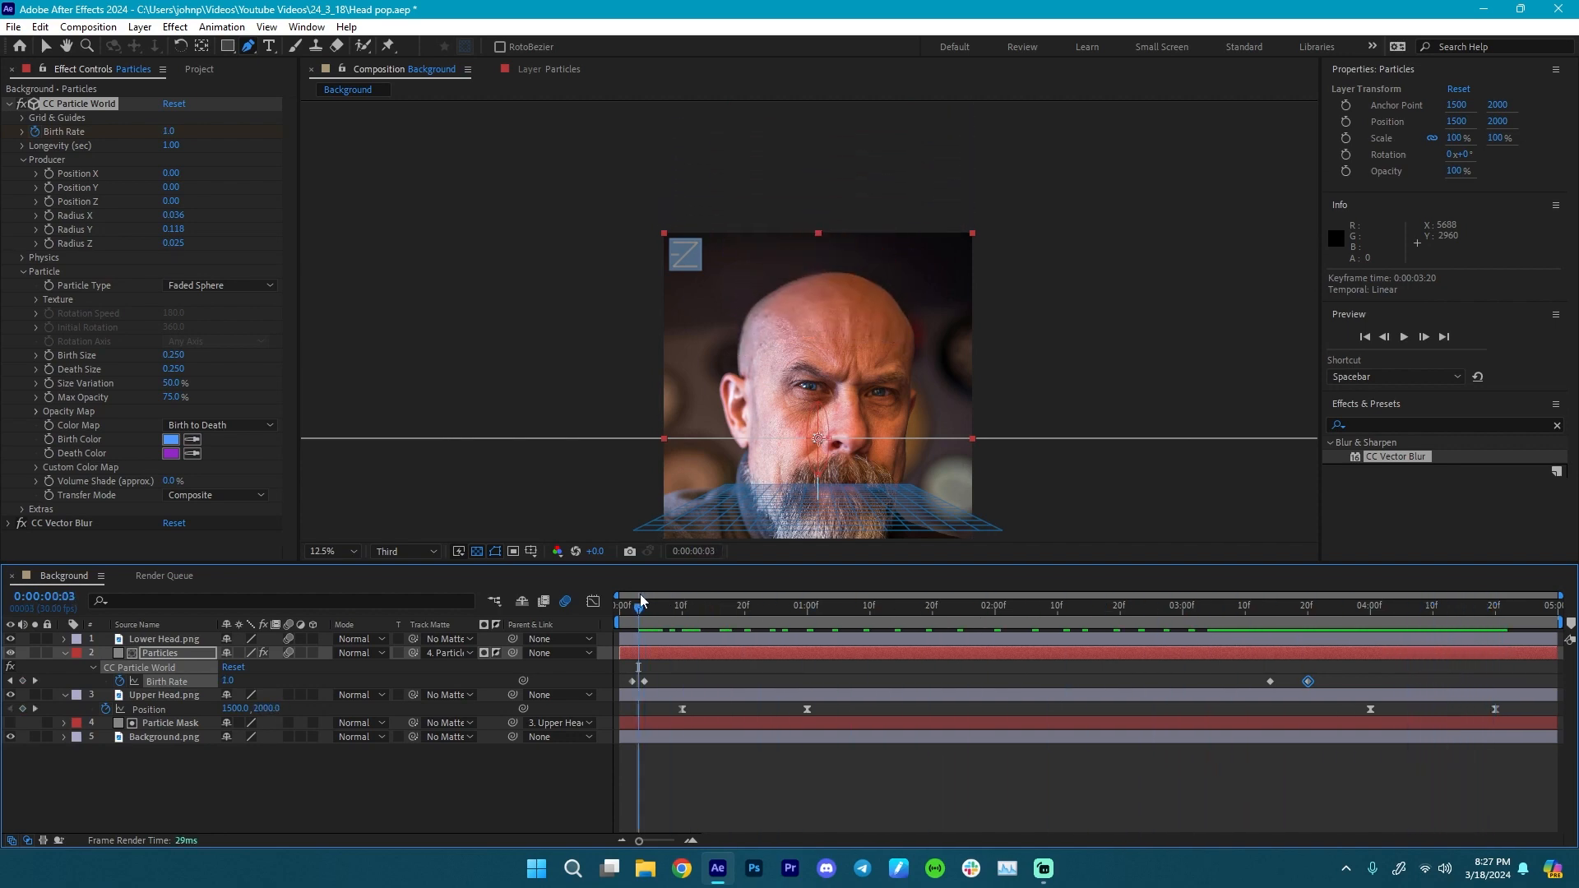
drag(778, 610, 964, 626)
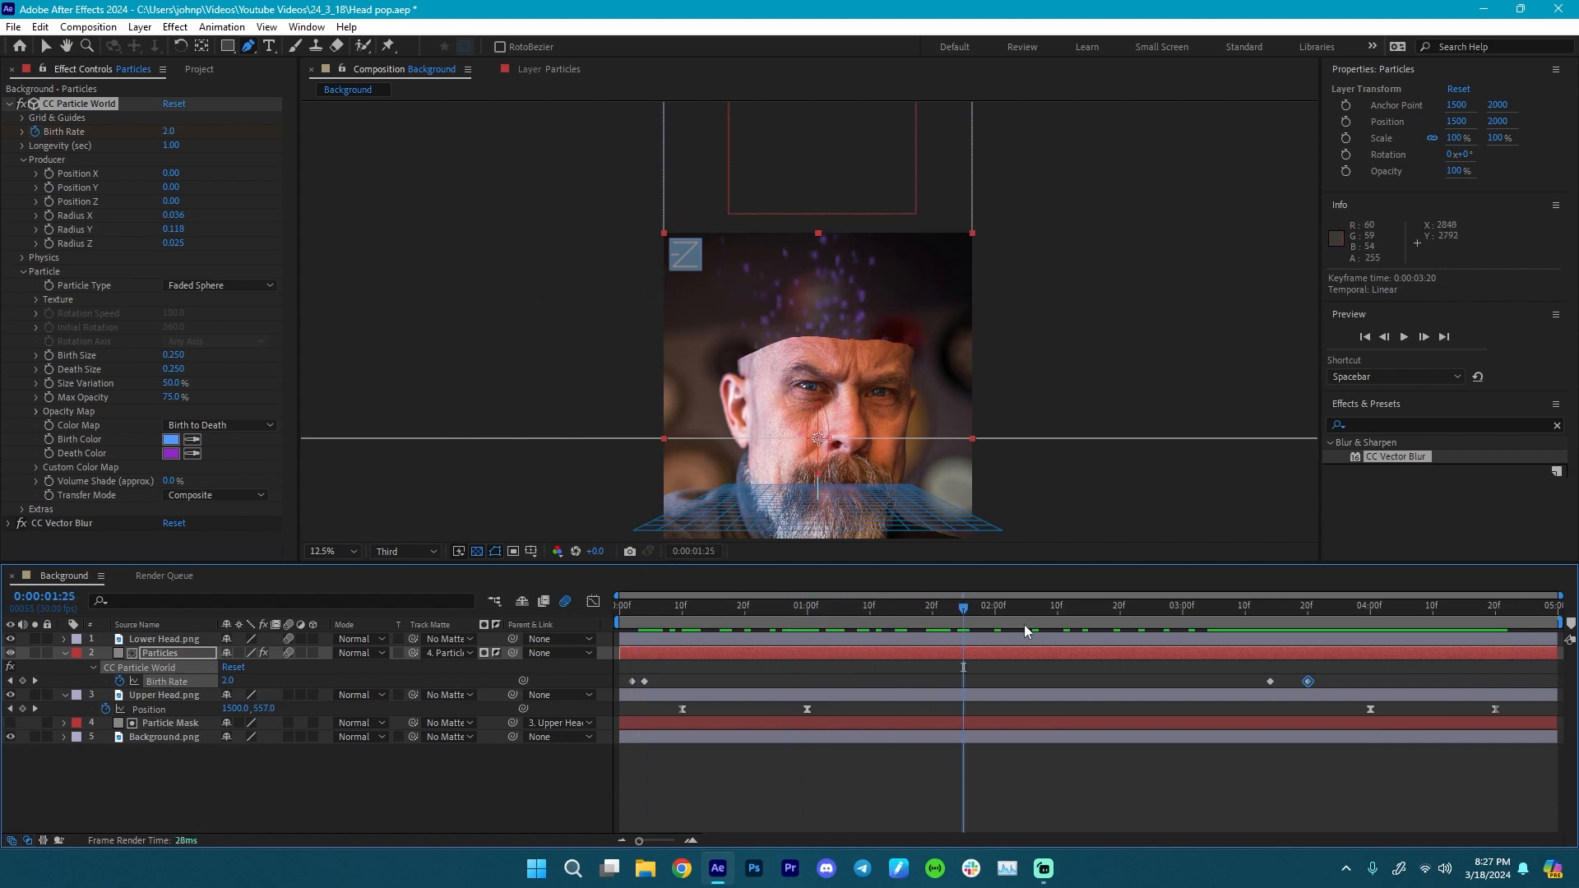
key(space)
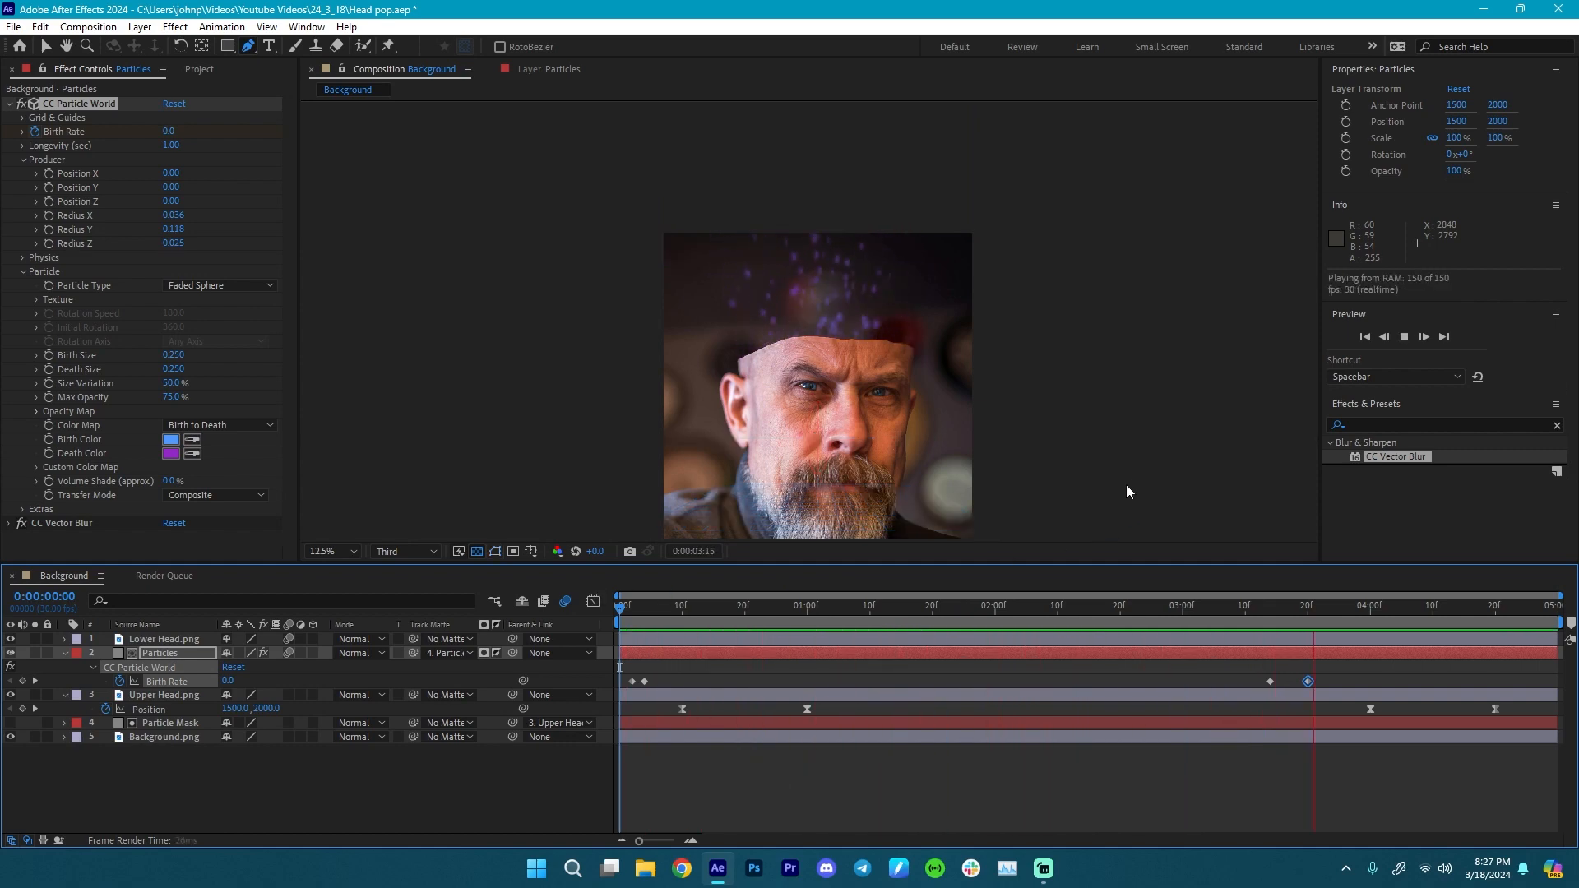
key(space)
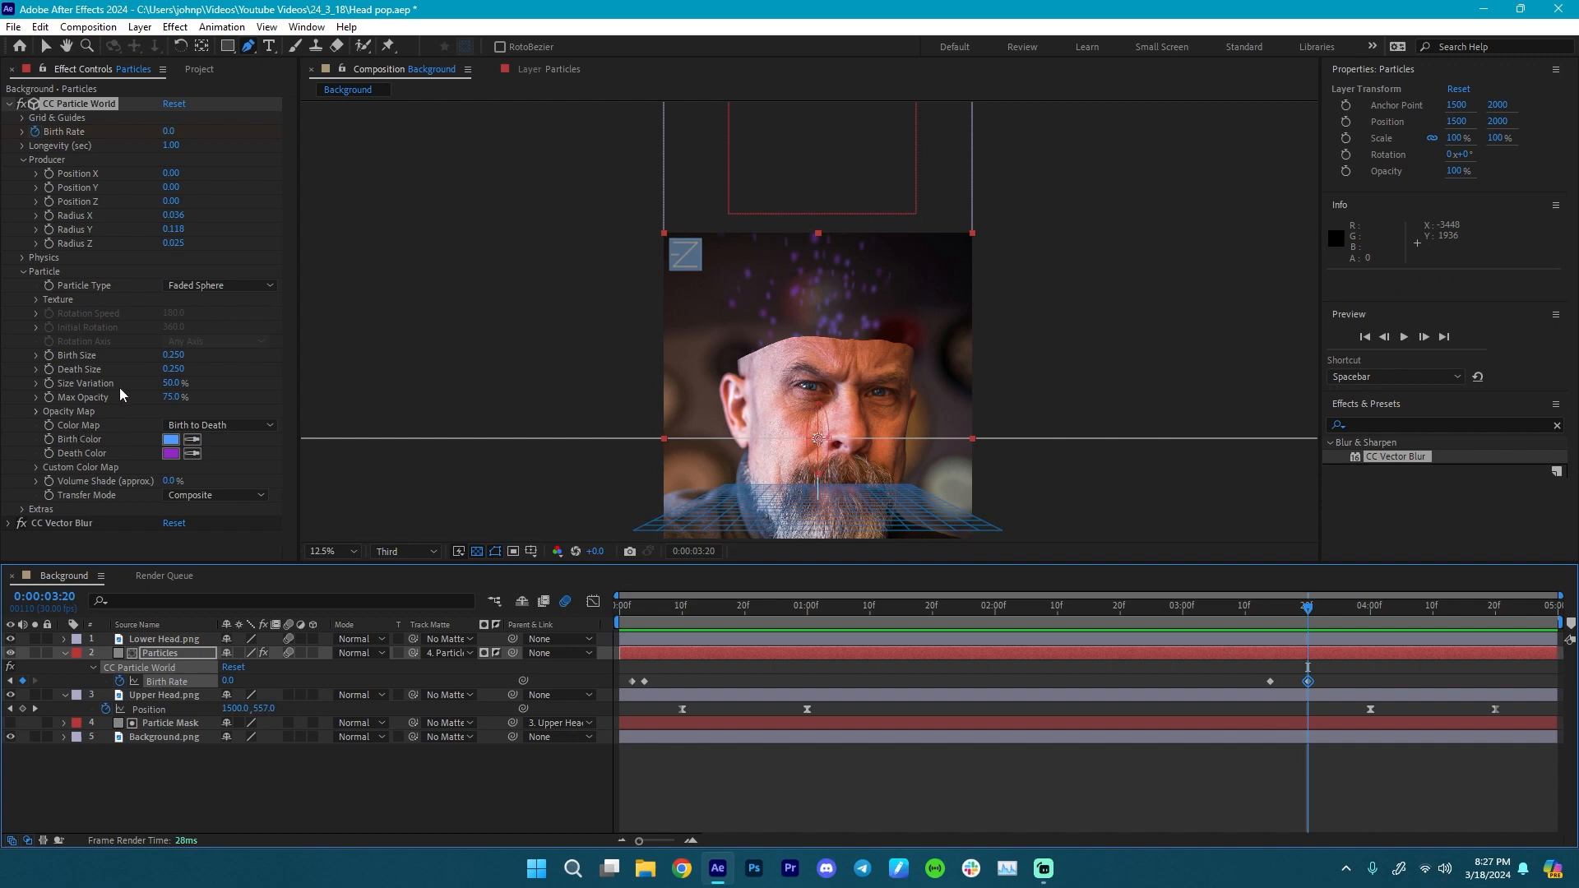
- Set the CC Vector Blur Amount on the Particles layer to 22.0 and play back the animation to check it
click(10, 524)
scroll(47, 525, down, 2)
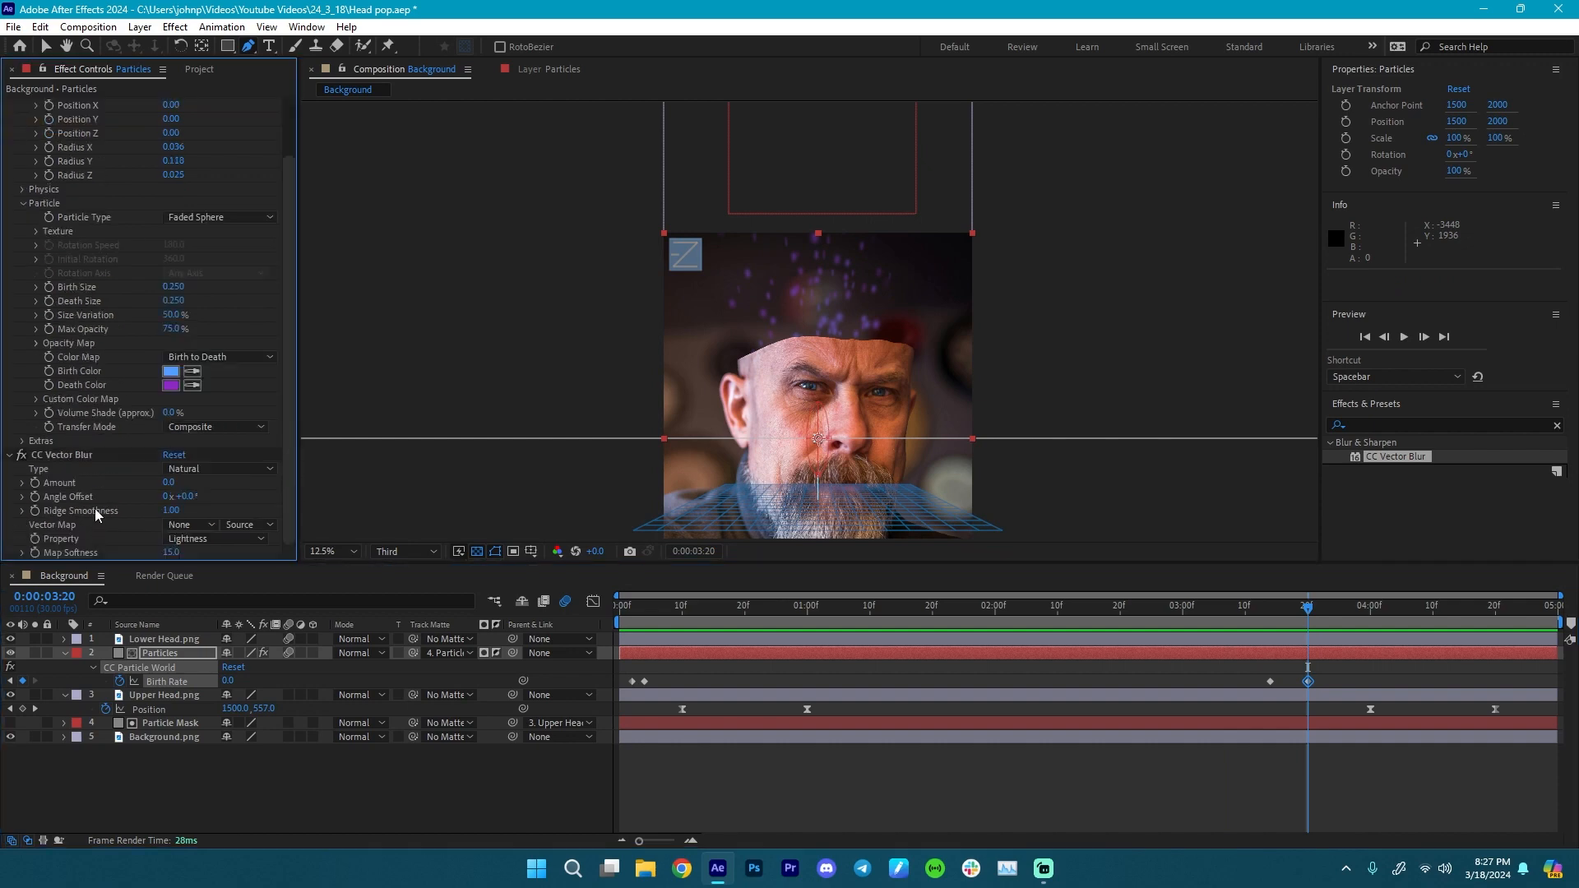
drag(991, 606, 1002, 607)
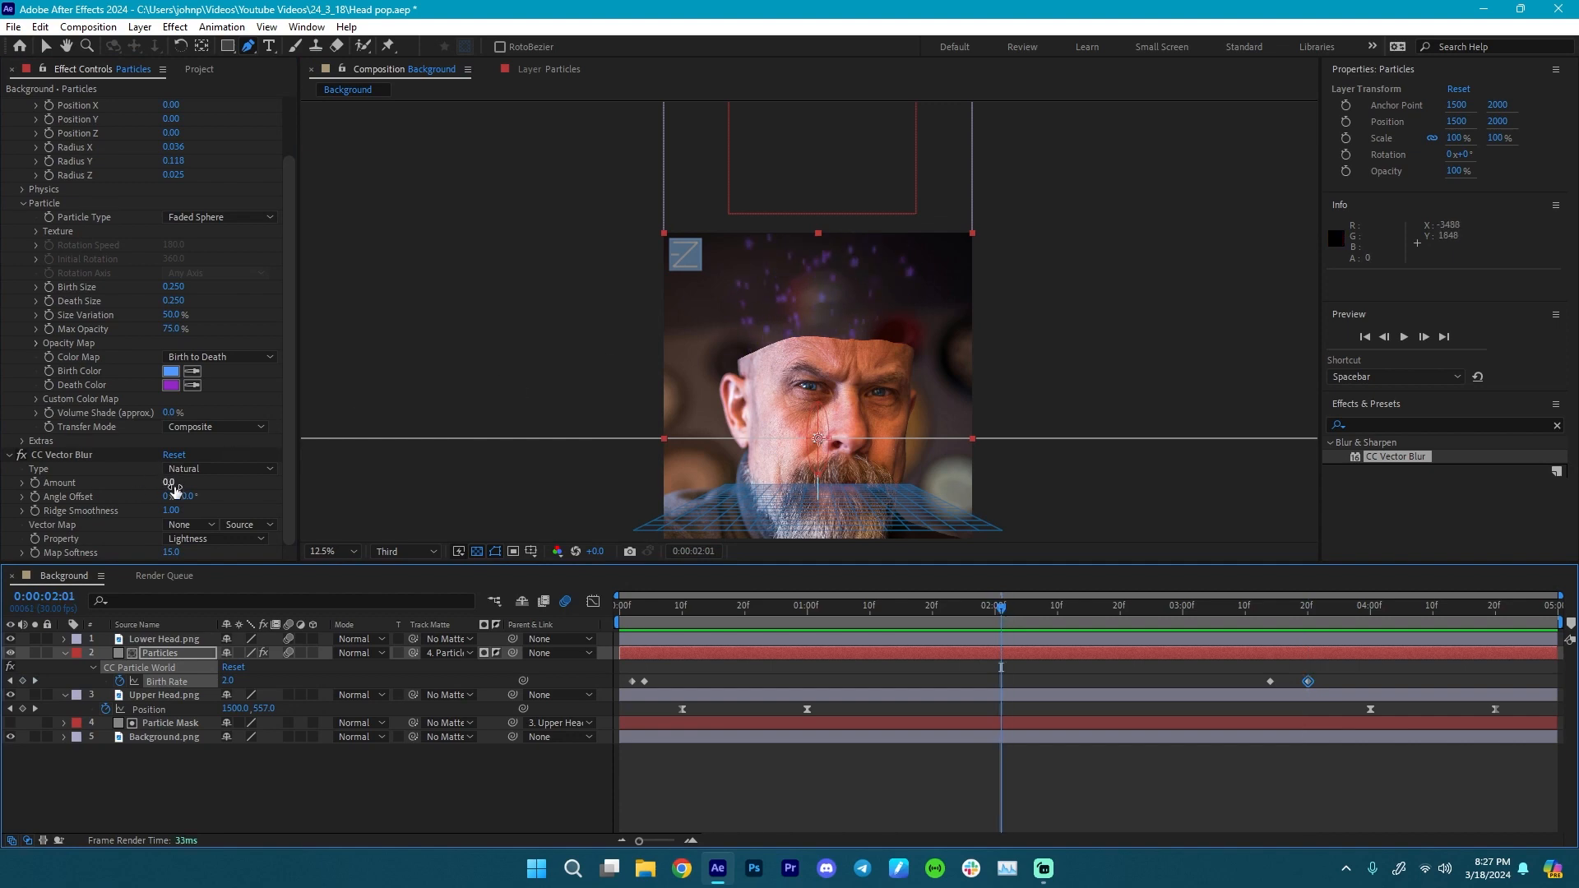
drag(170, 483, 175, 485)
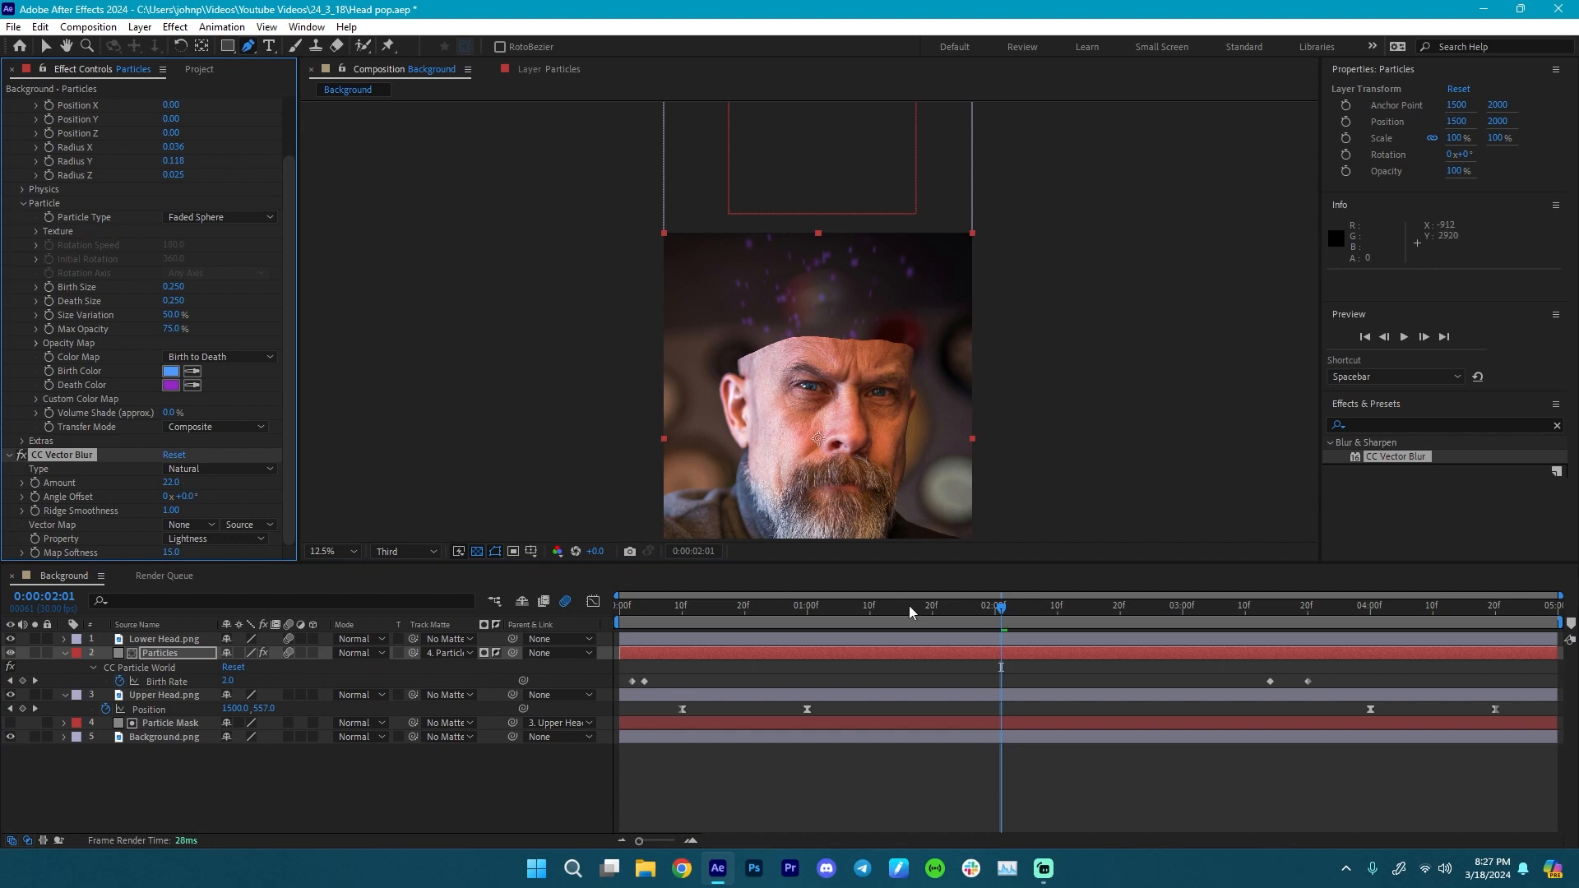
drag(1004, 607, 1482, 626)
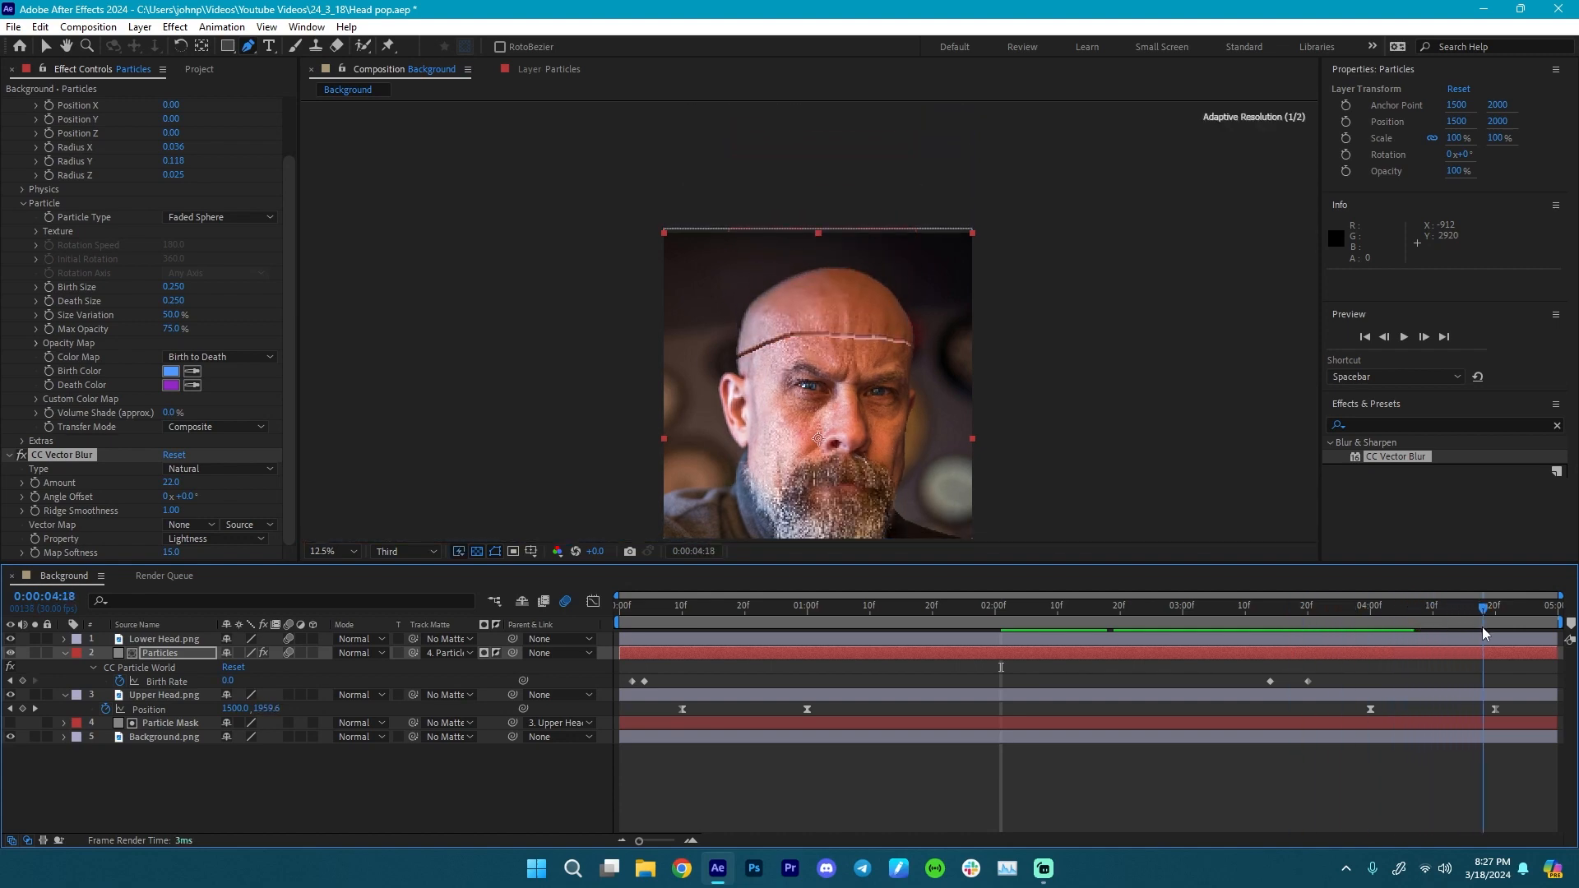
key(space)
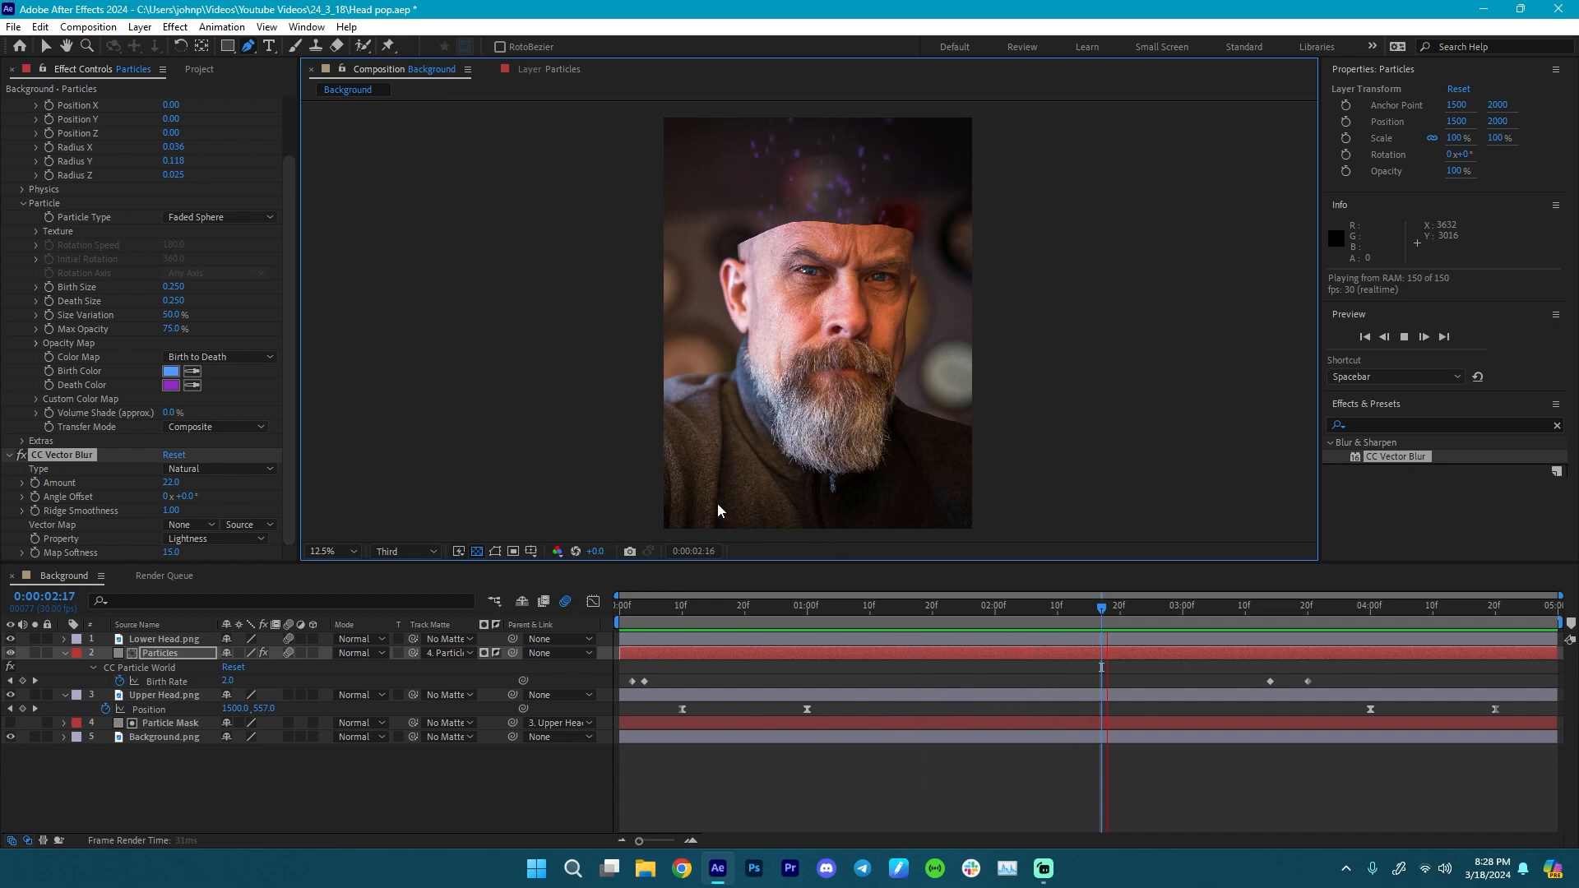
key(space)
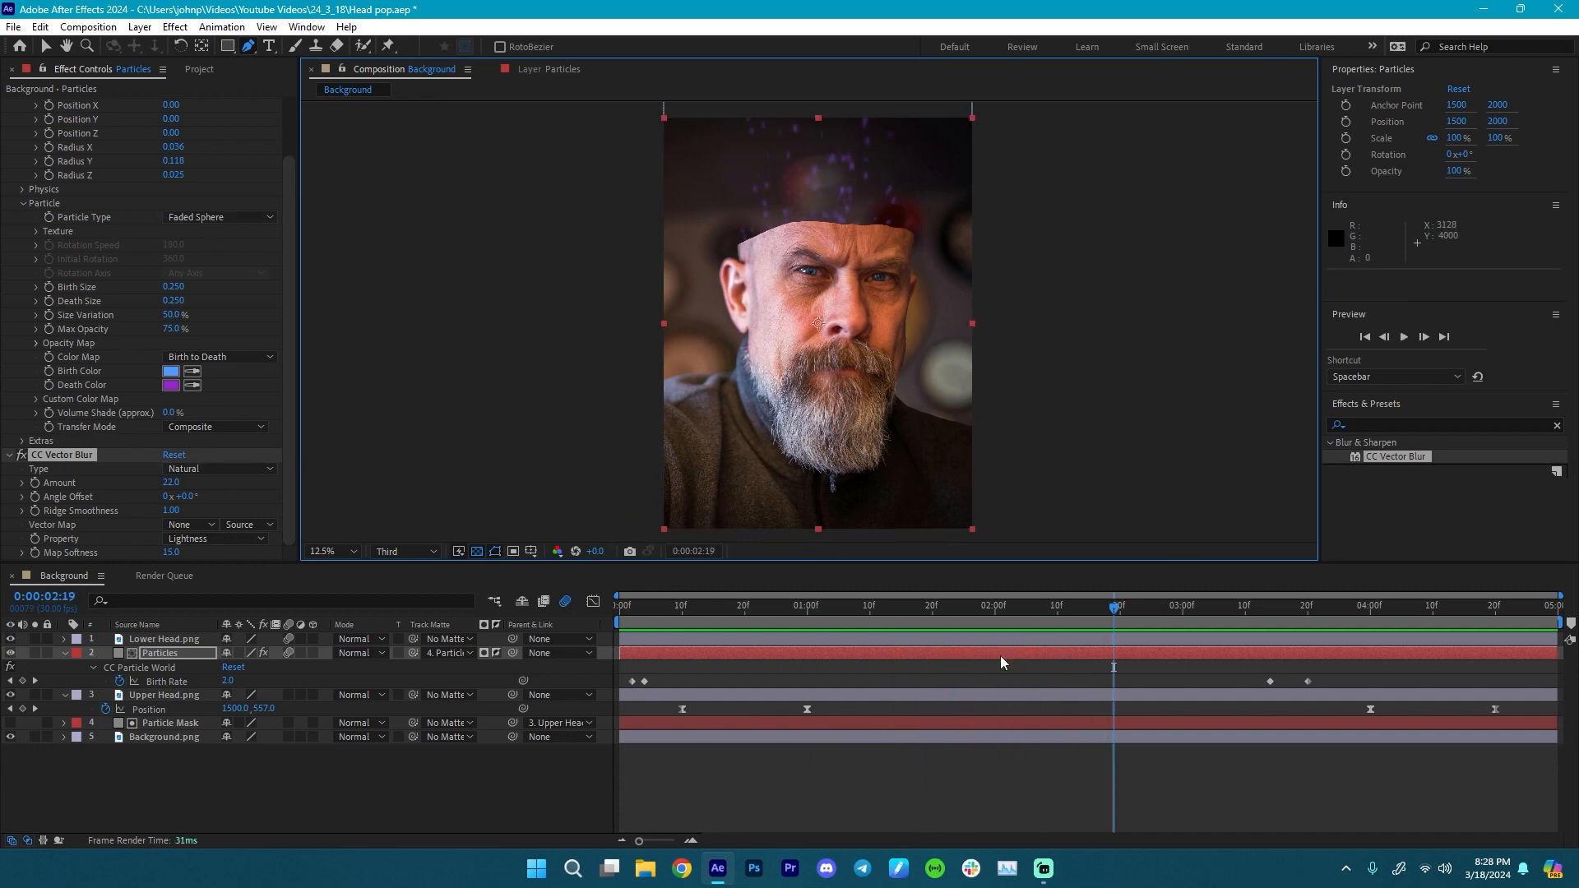
- Change the Particle Type to Cube, compare the result with CC Vector Blur off and on, and inspect it at 0:00:01:16
click(209, 217)
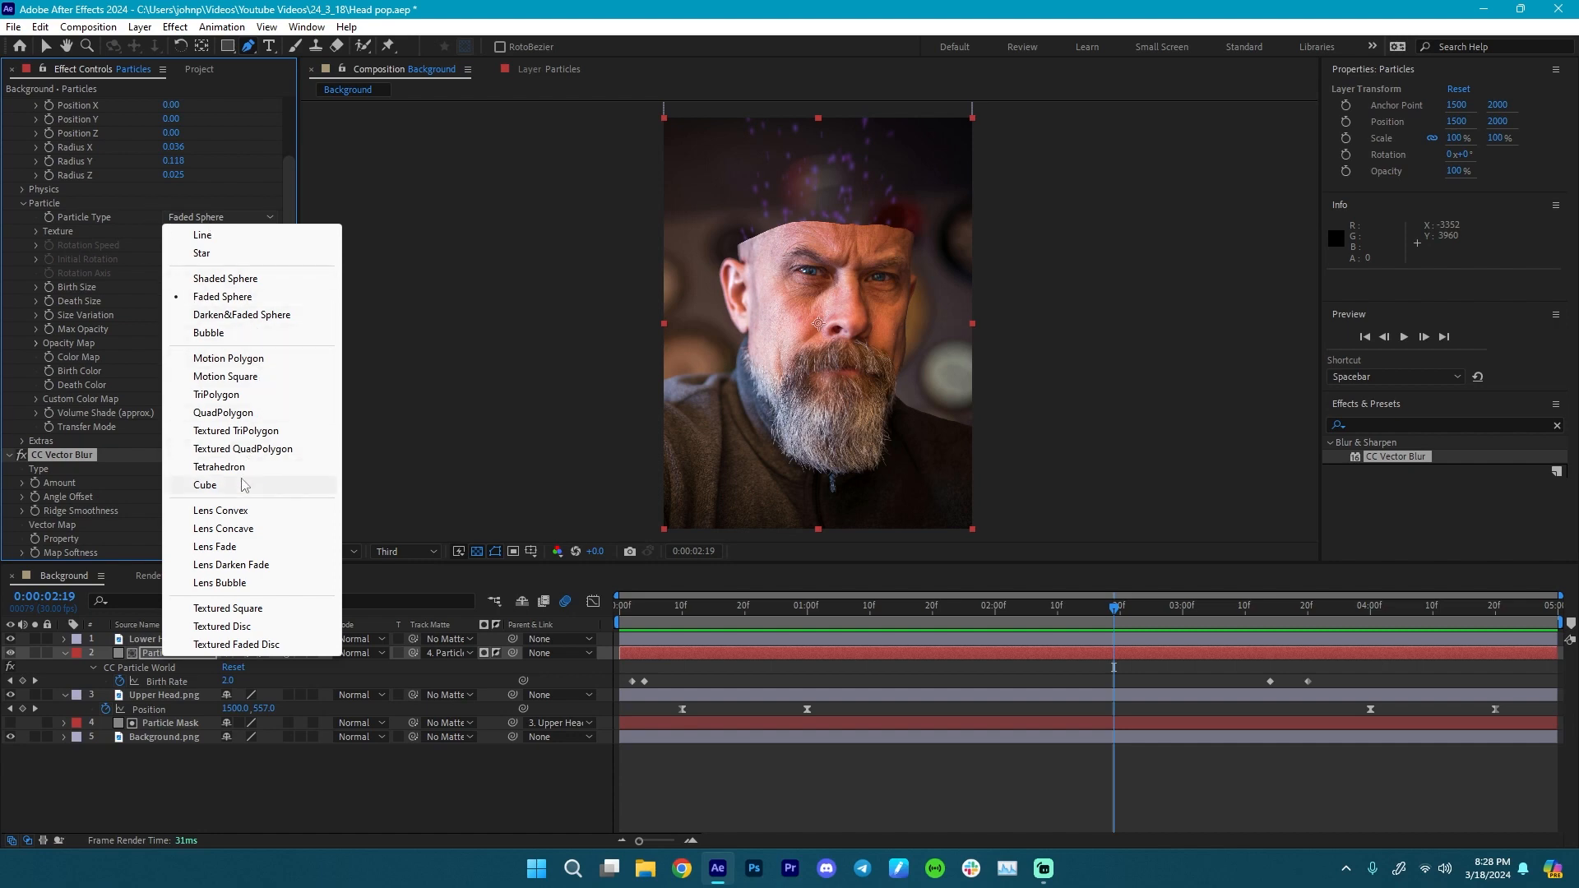
click(205, 485)
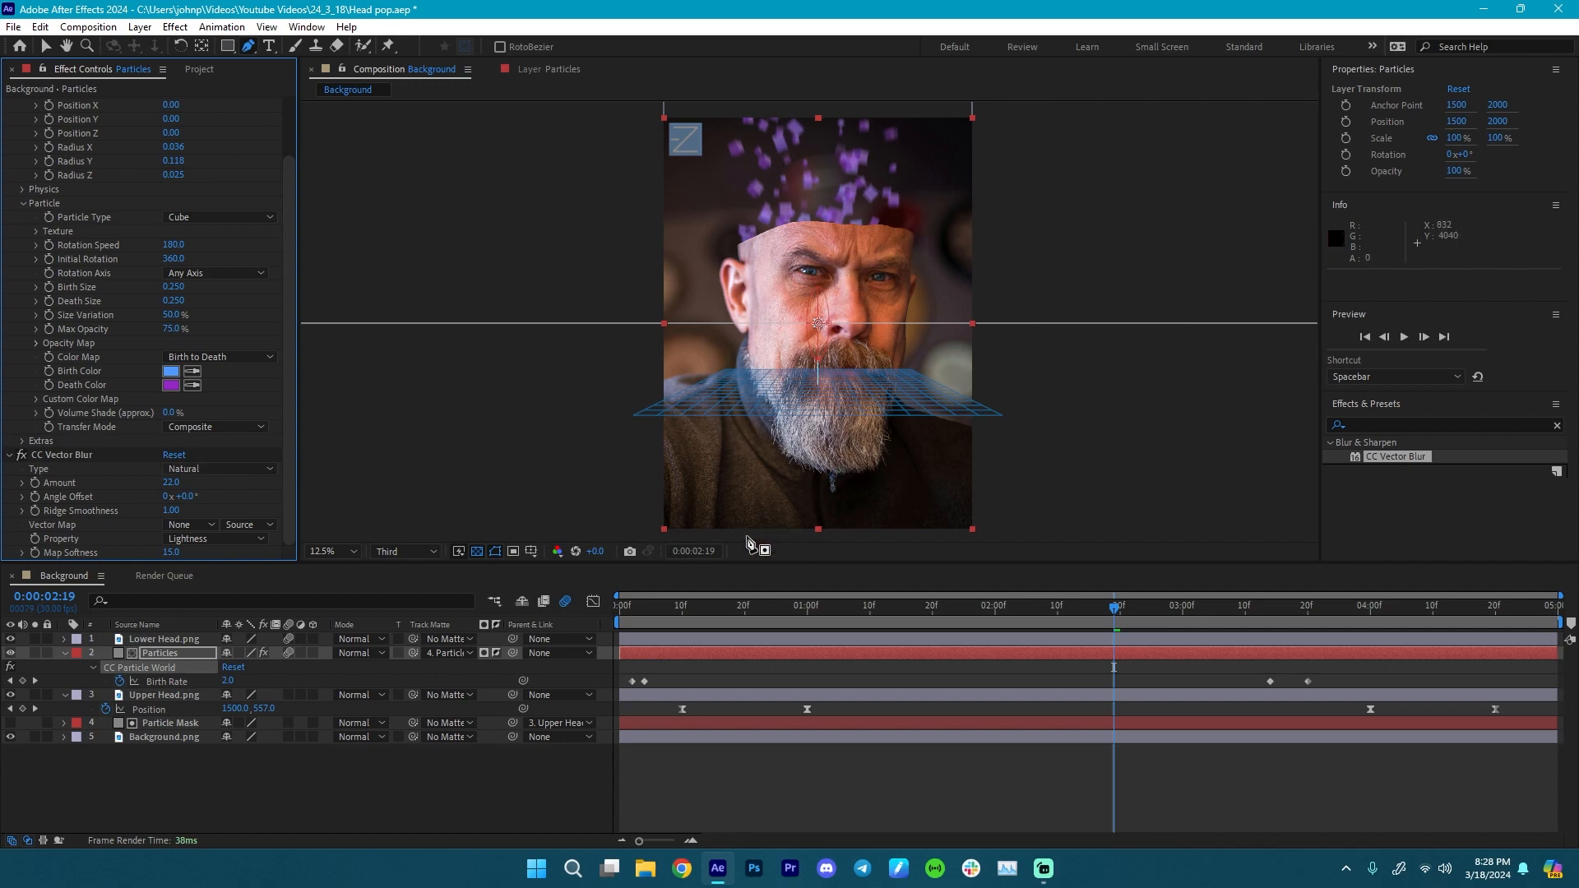
click(20, 457)
click(20, 457)
drag(602, 603, 907, 623)
key(comma)
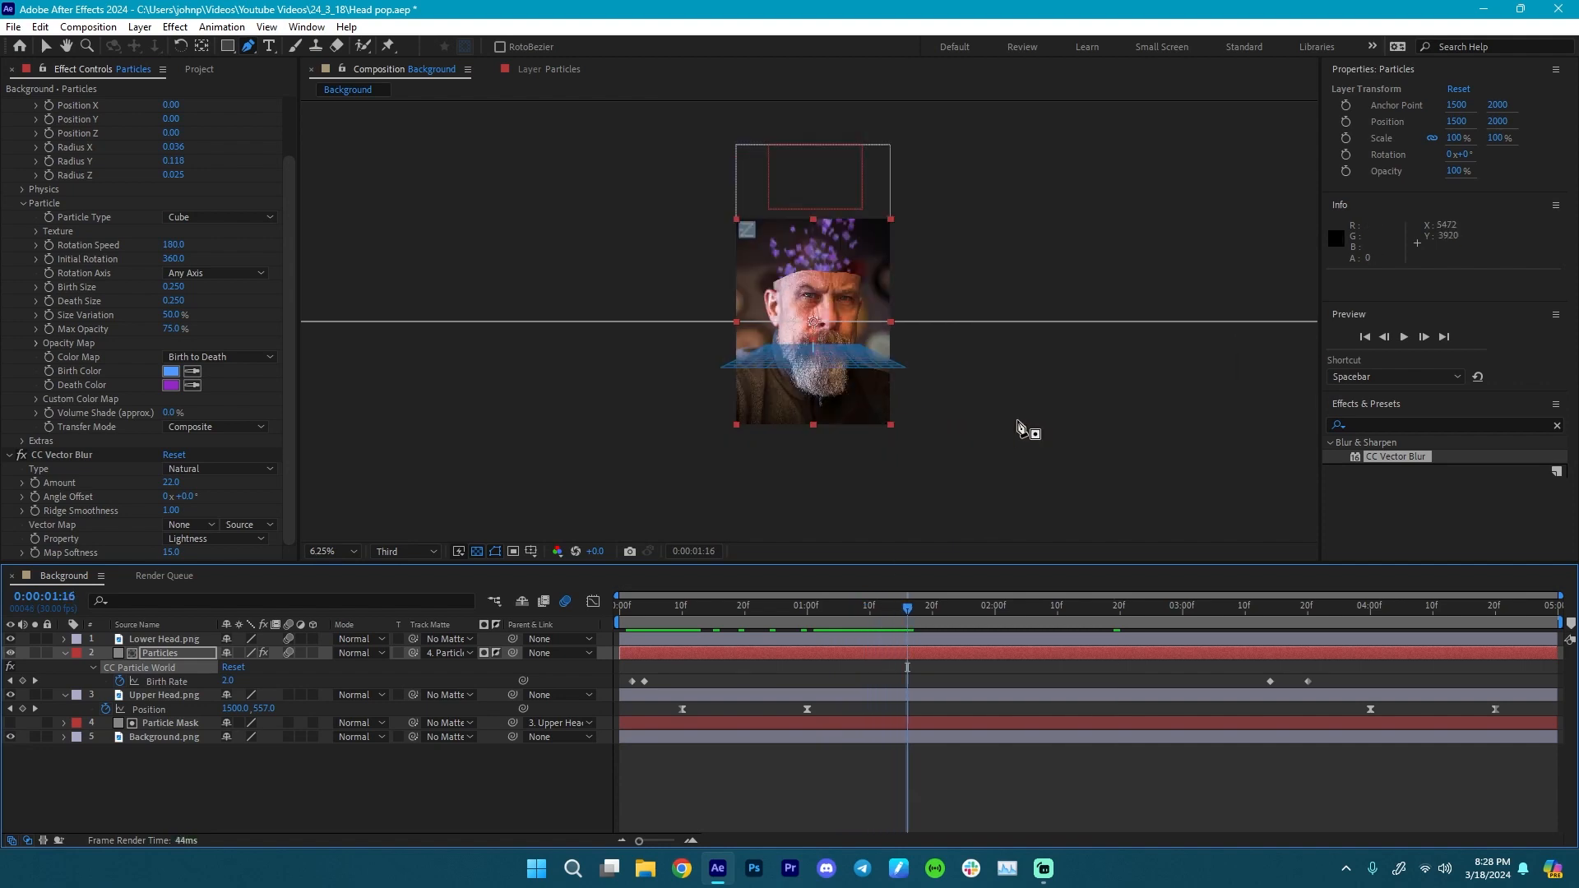
key(period)
mouse_move(953, 381)
mouse_down()
mouse_move(976, 411)
mouse_move(978, 391)
mouse_up()
key(g)
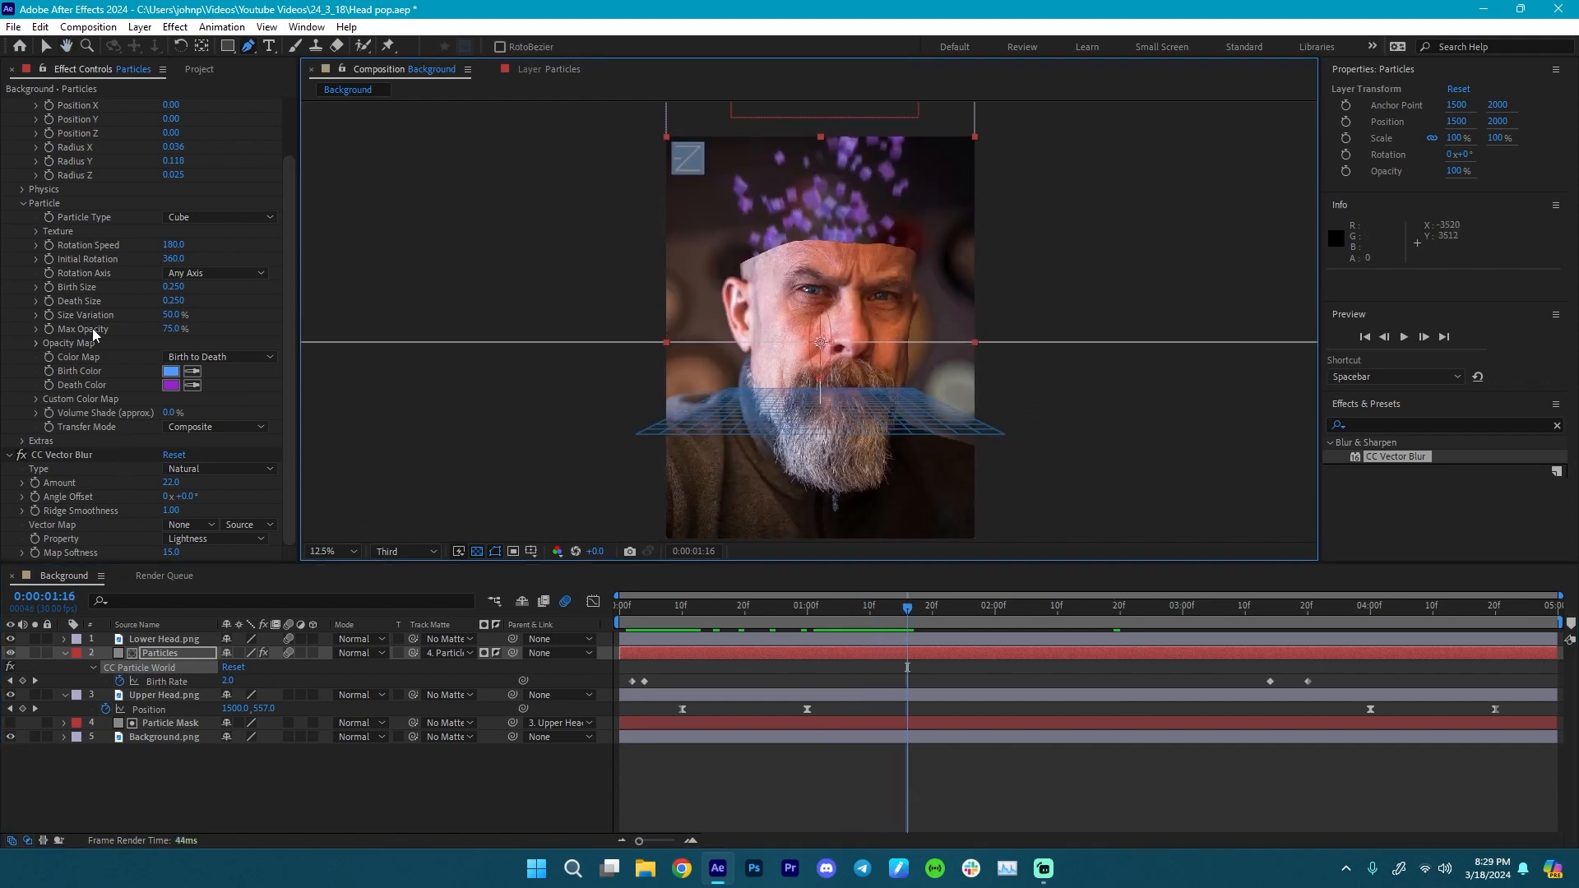
- Set the particle Light Direction to Light X 0.573, Light Y 0.007 and Light Z -0.003
click(22, 203)
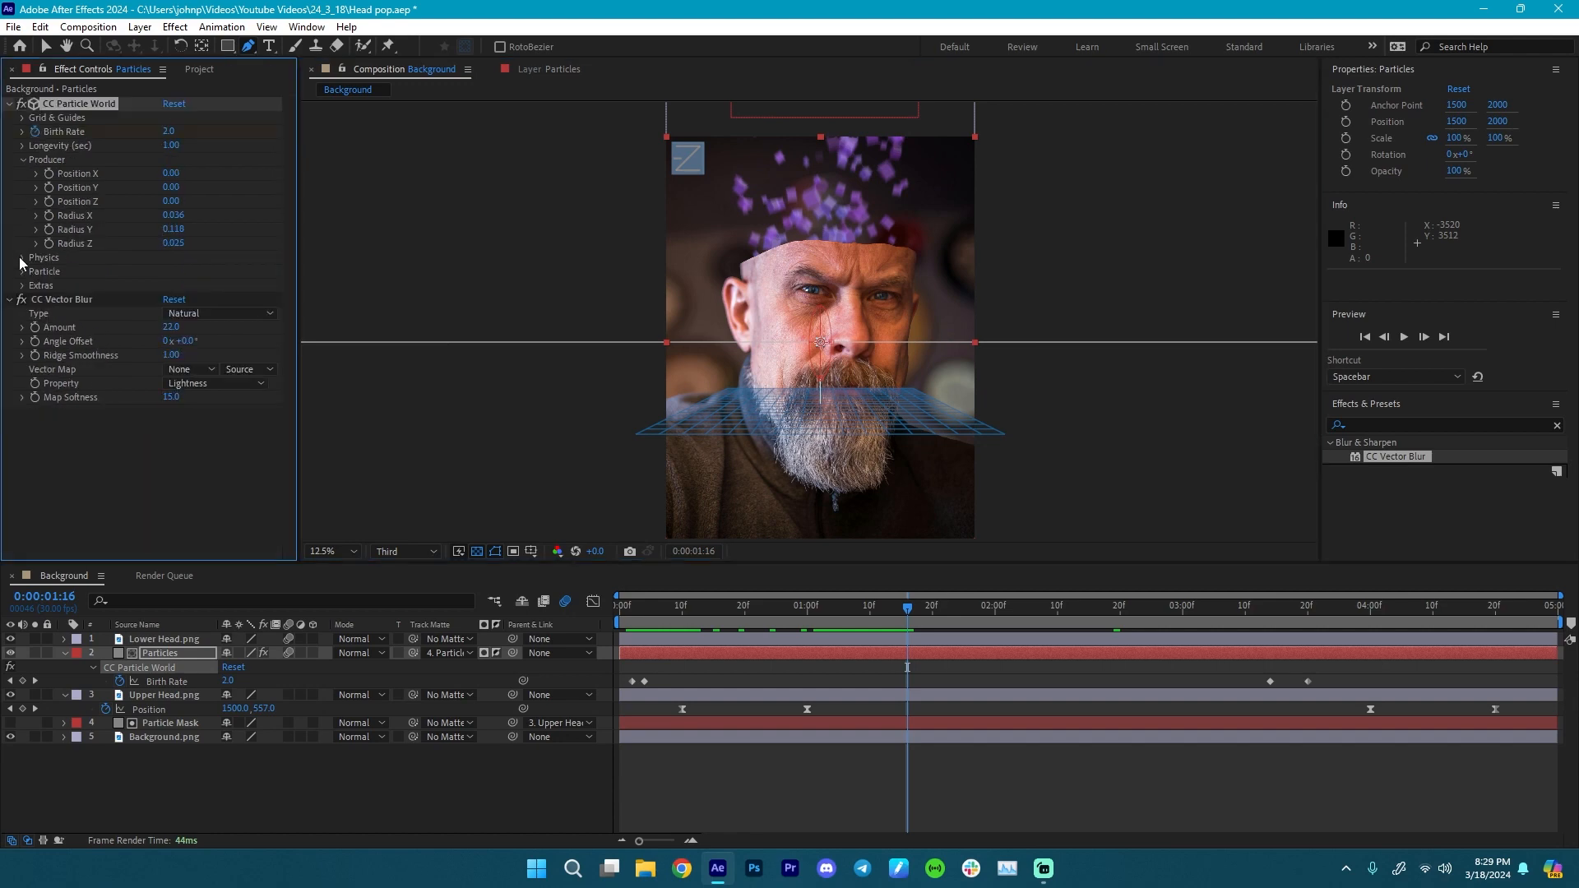
click(22, 286)
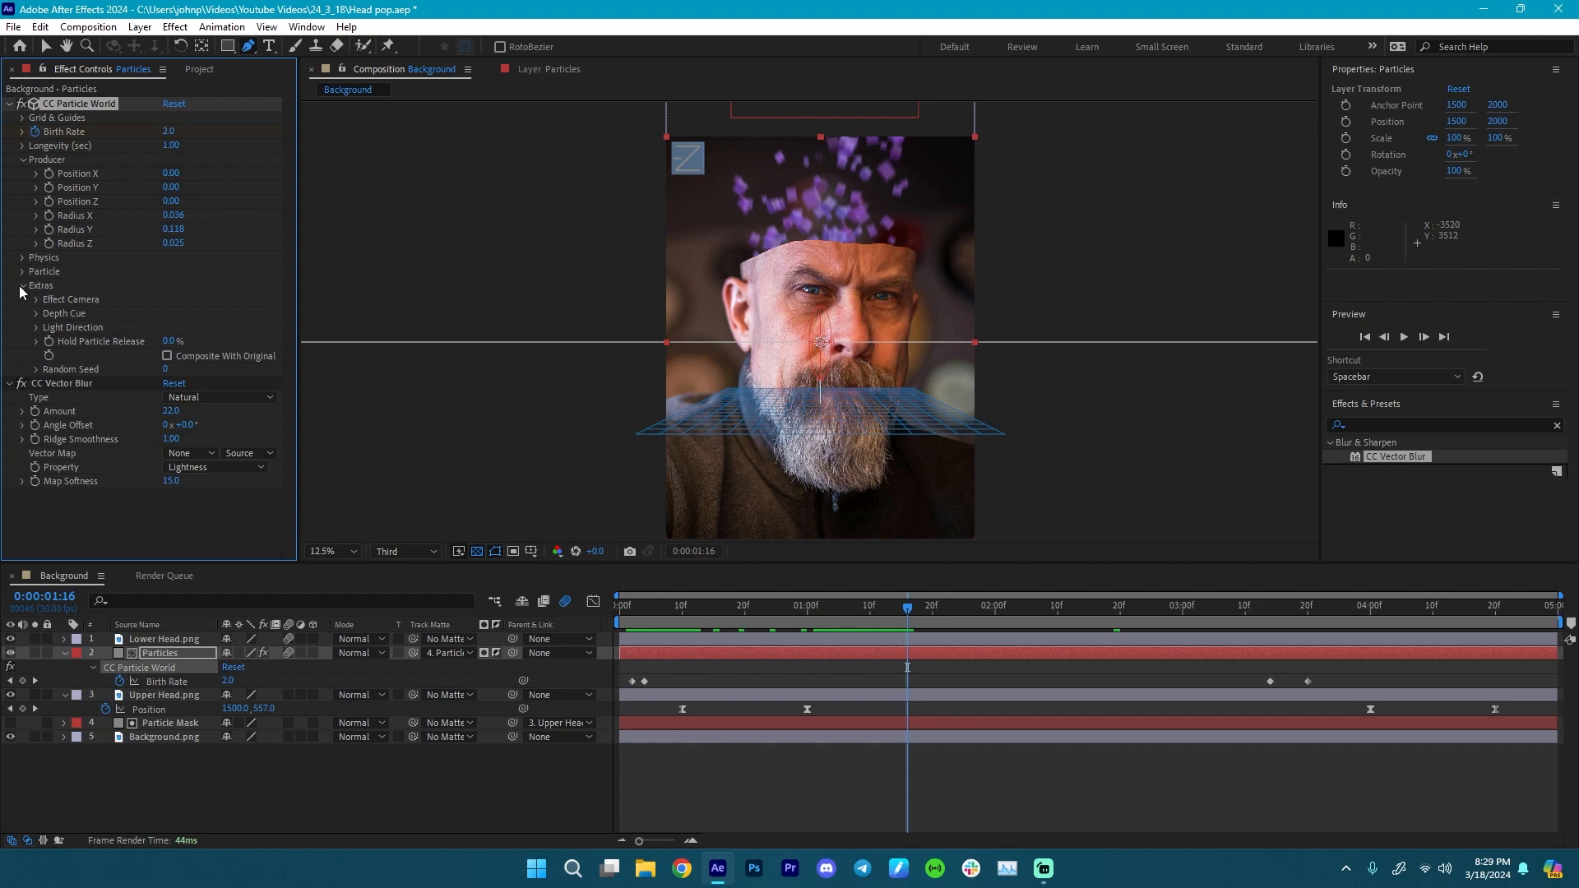
click(37, 328)
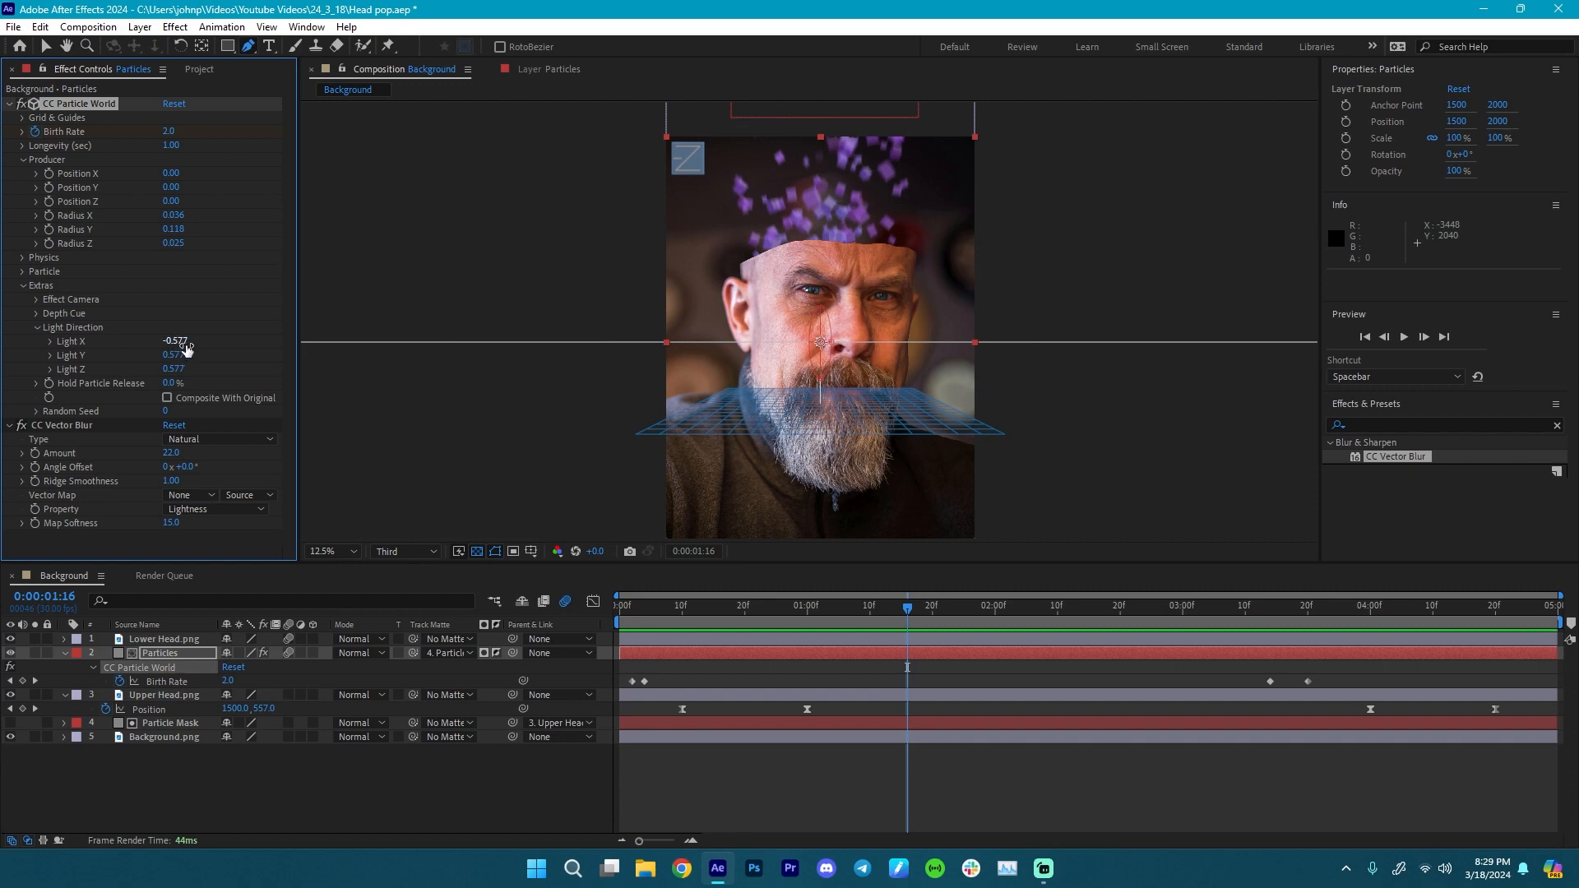
key(v)
drag(174, 340, 265, 343)
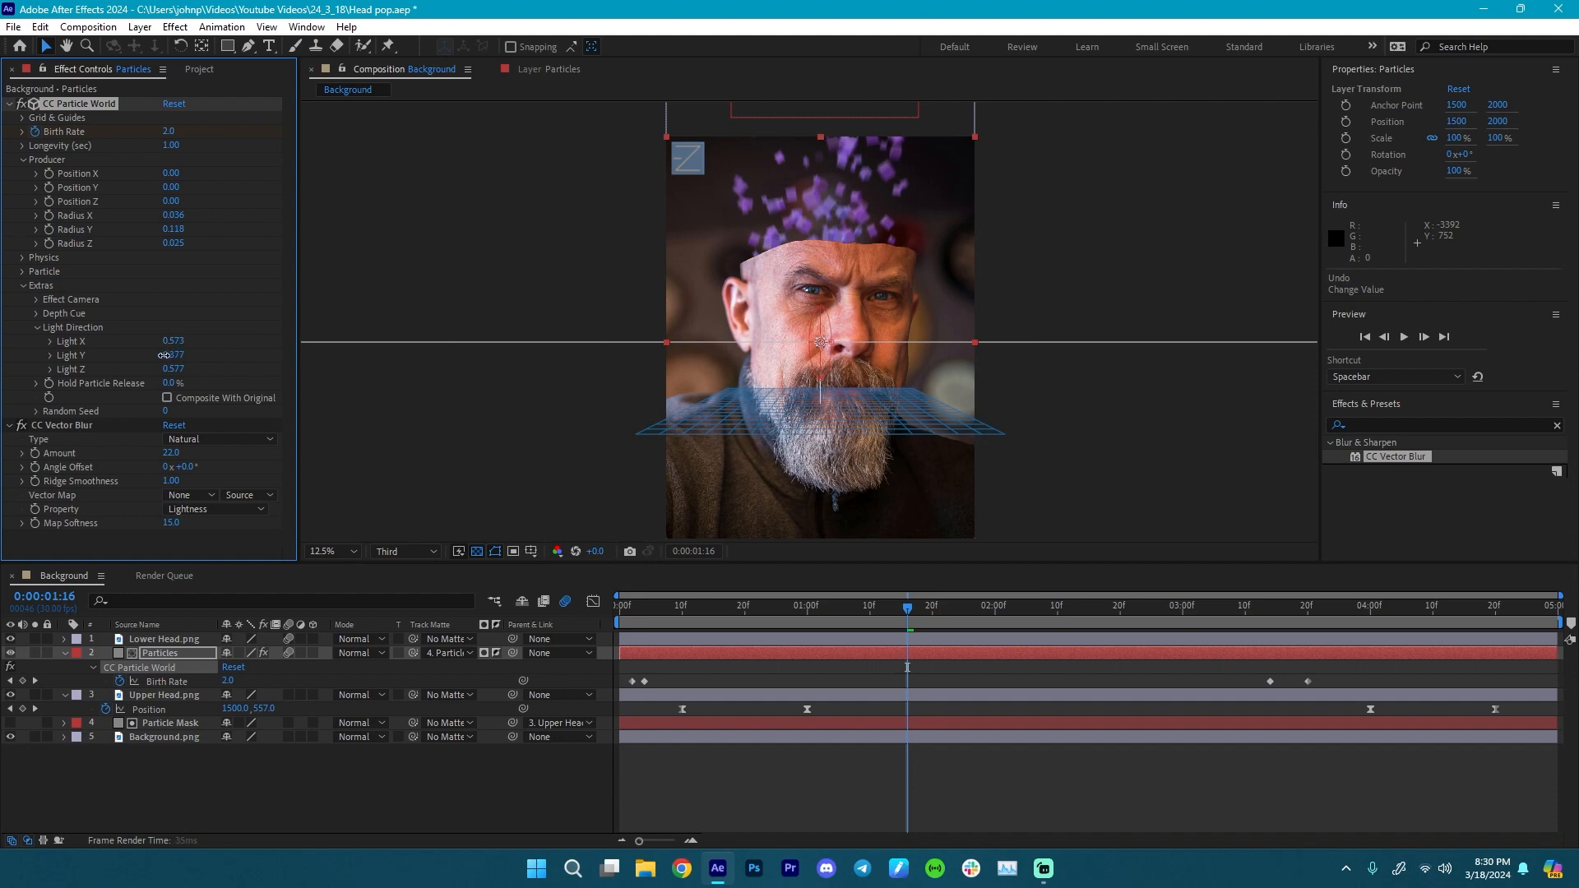
drag(162, 355, 153, 356)
drag(164, 371, 132, 372)
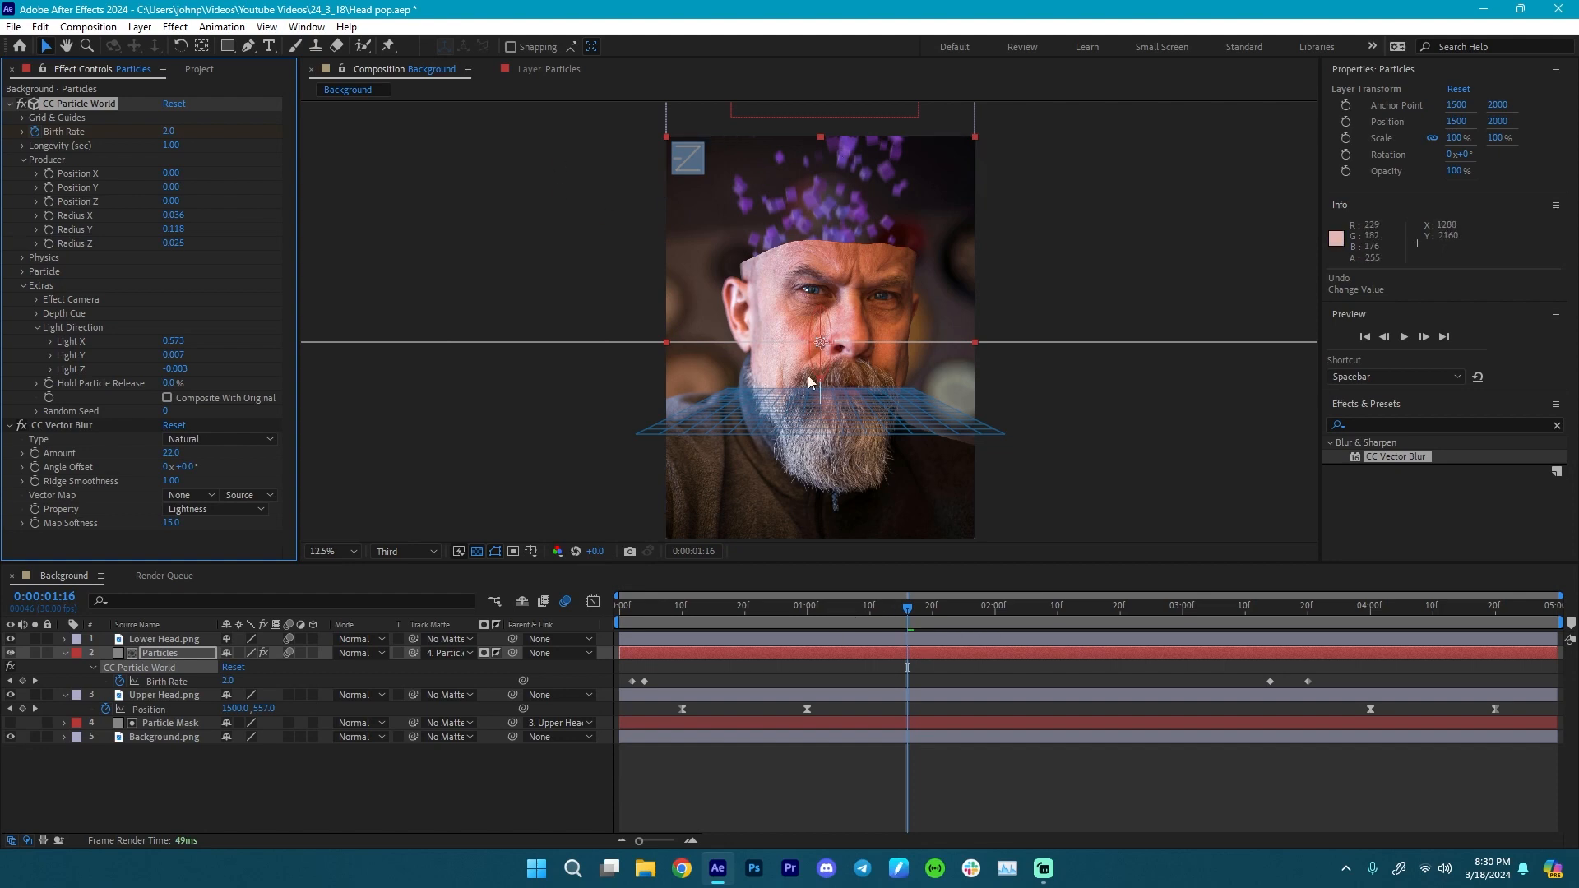
- Review the head-pop animation with the relit particles, including playback from 0:00:00:09, and return to the first frame
drag(887, 610, 744, 622)
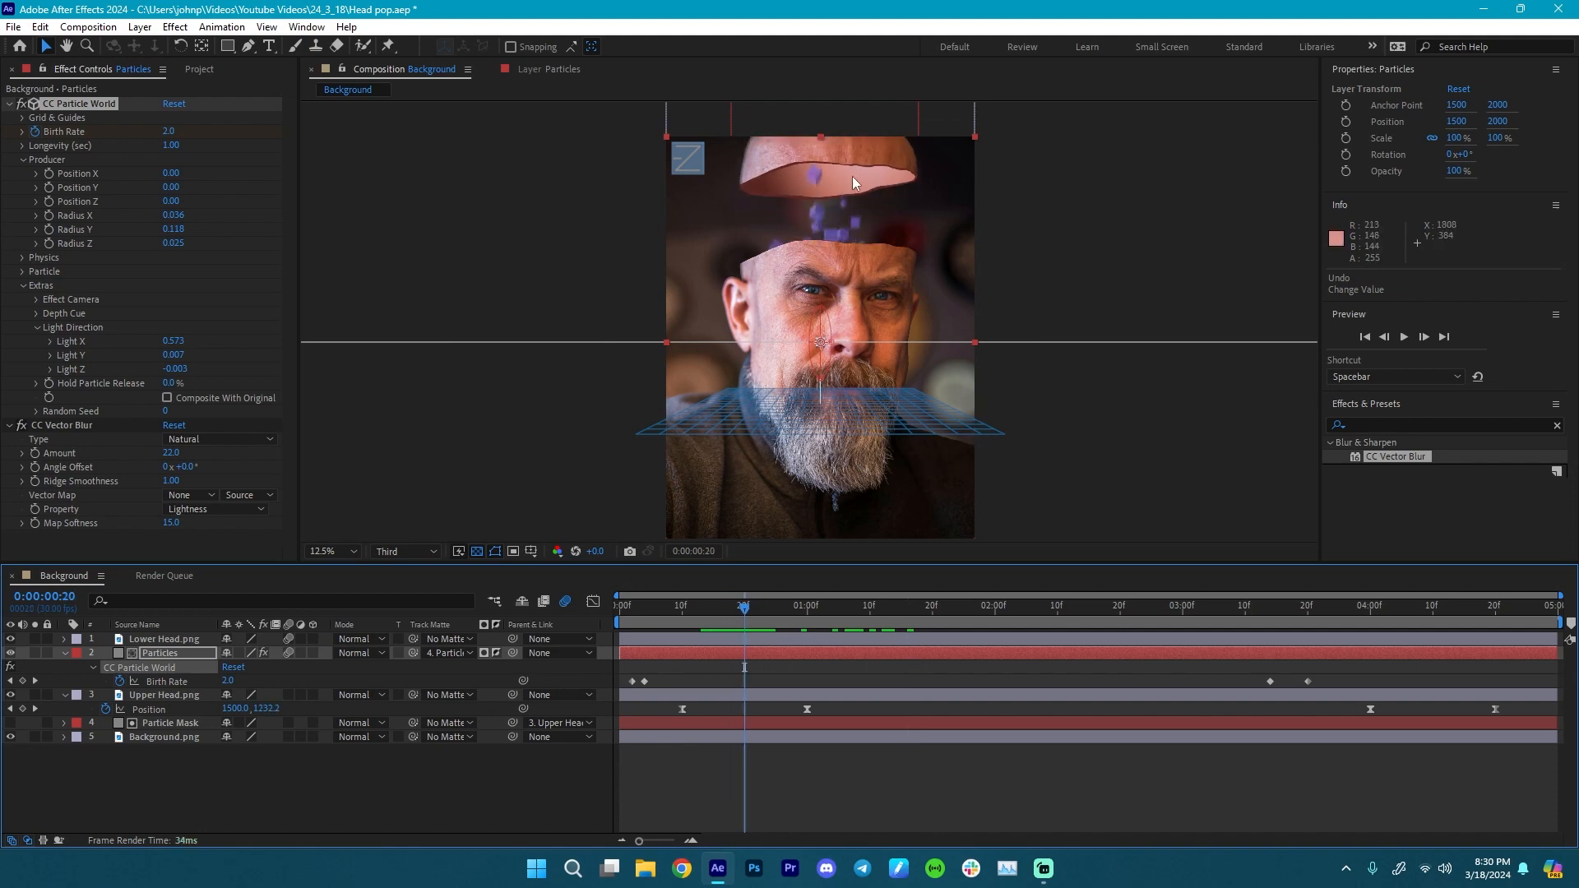
drag(743, 617, 672, 617)
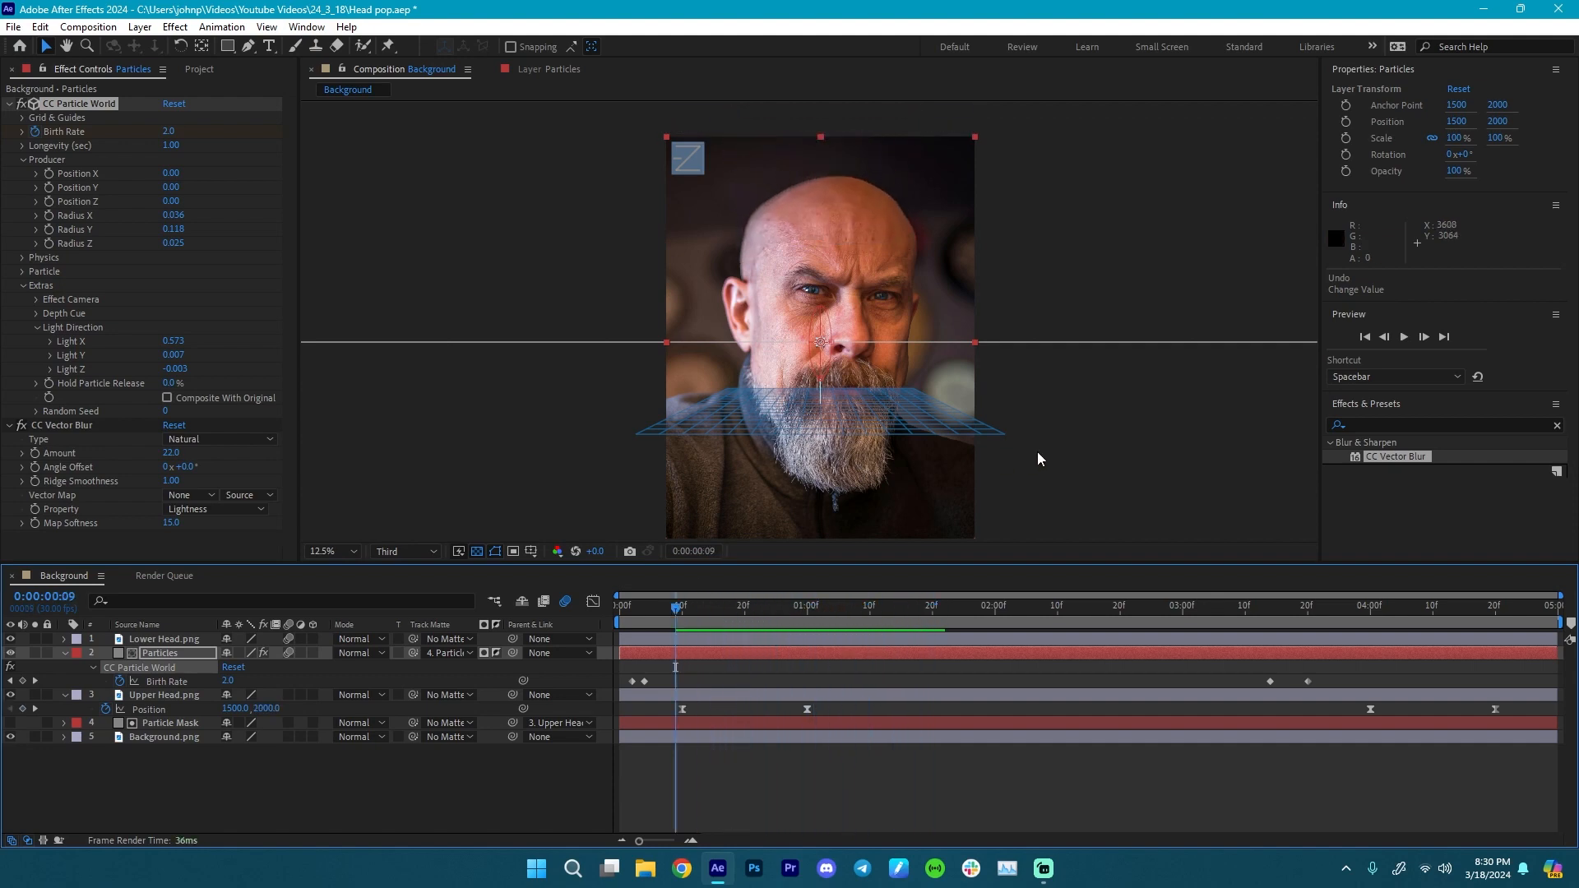
key(space)
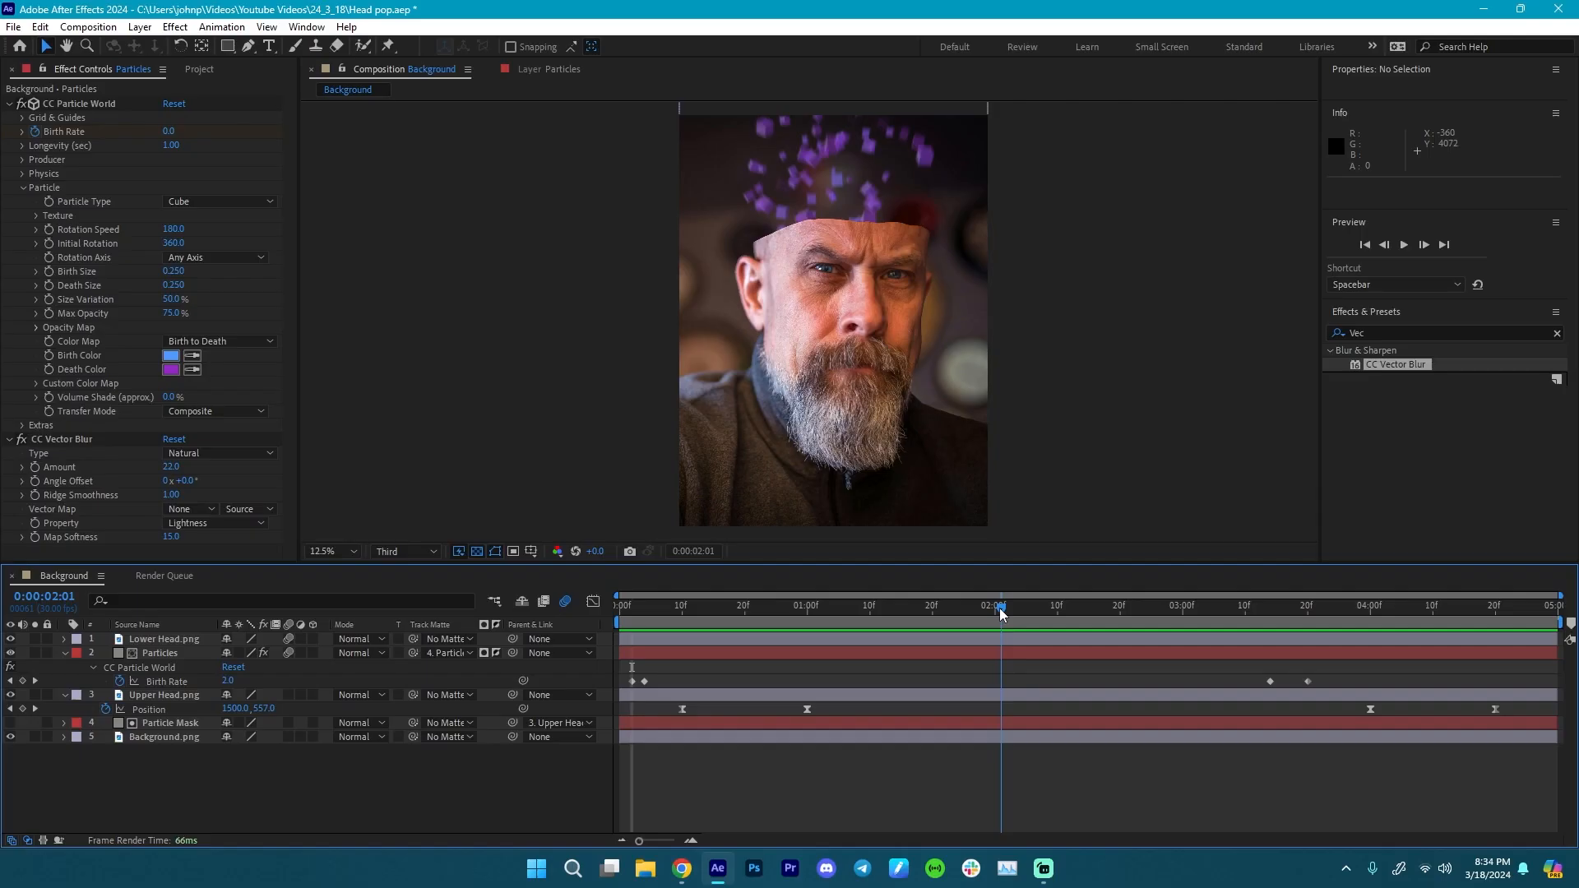
drag(1002, 612, 565, 650)
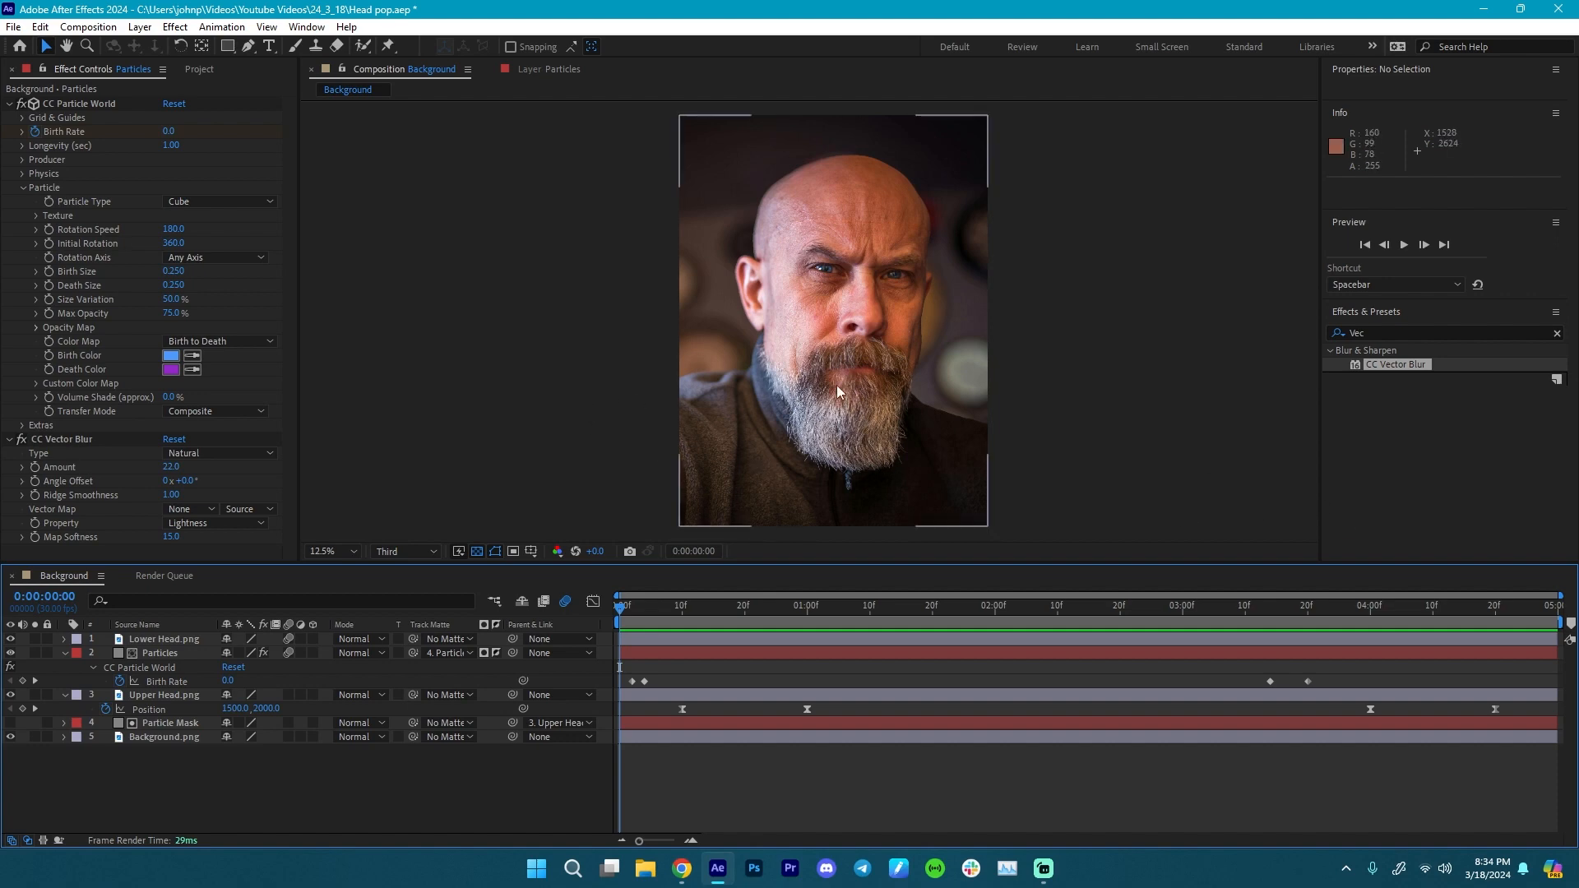
- Duplicate the Lower Head.png layer and rename the upper copy Lower Lip
scroll(814, 393, up, 1)
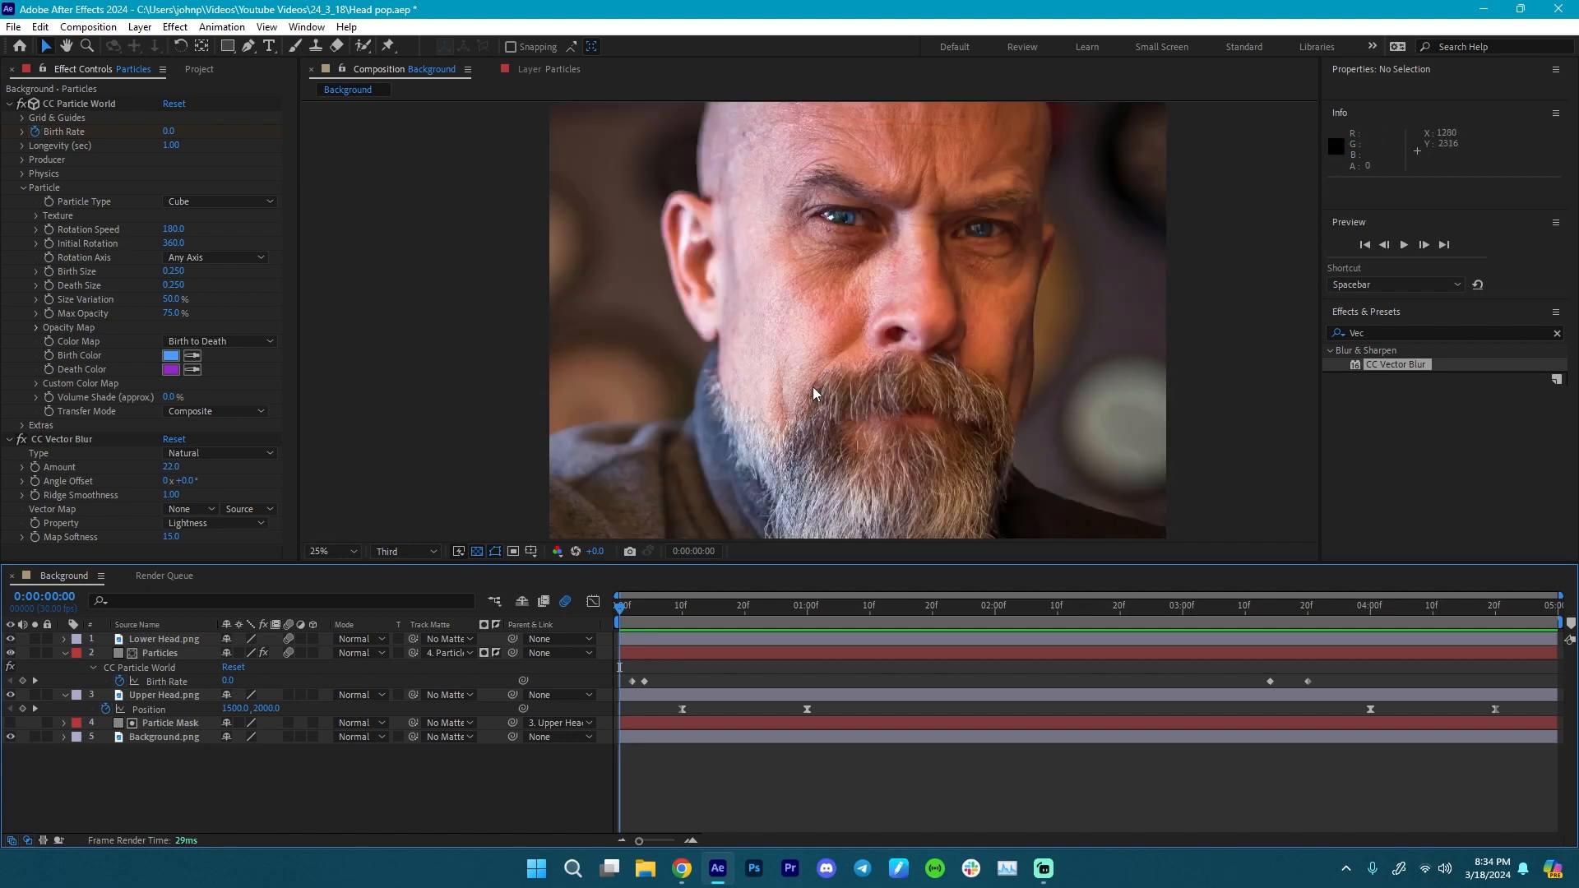
click(156, 640)
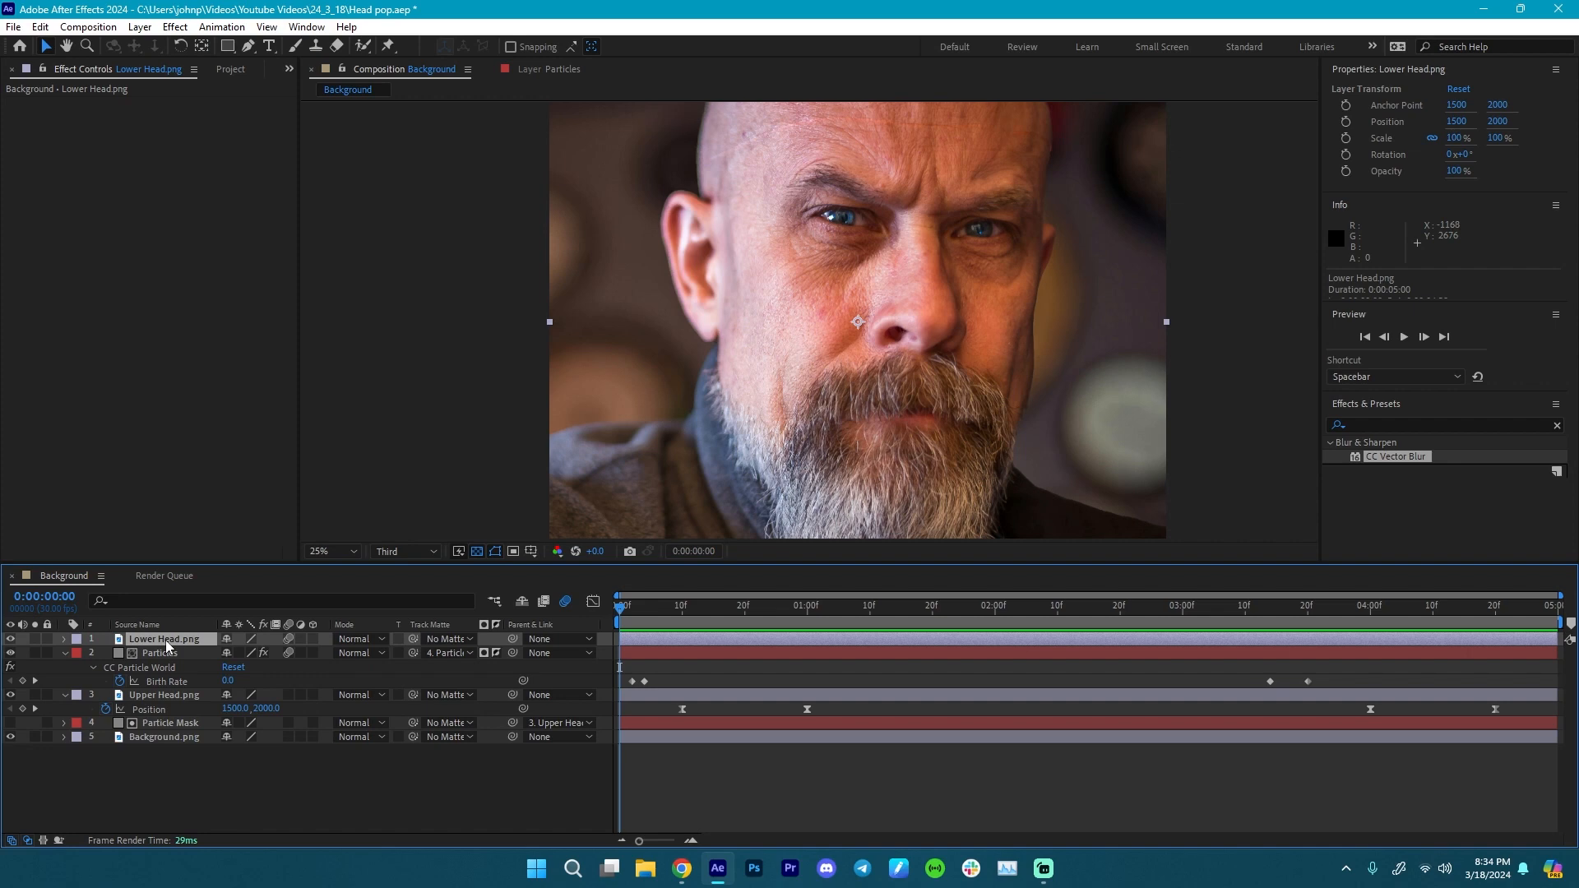
key(ctrl+d)
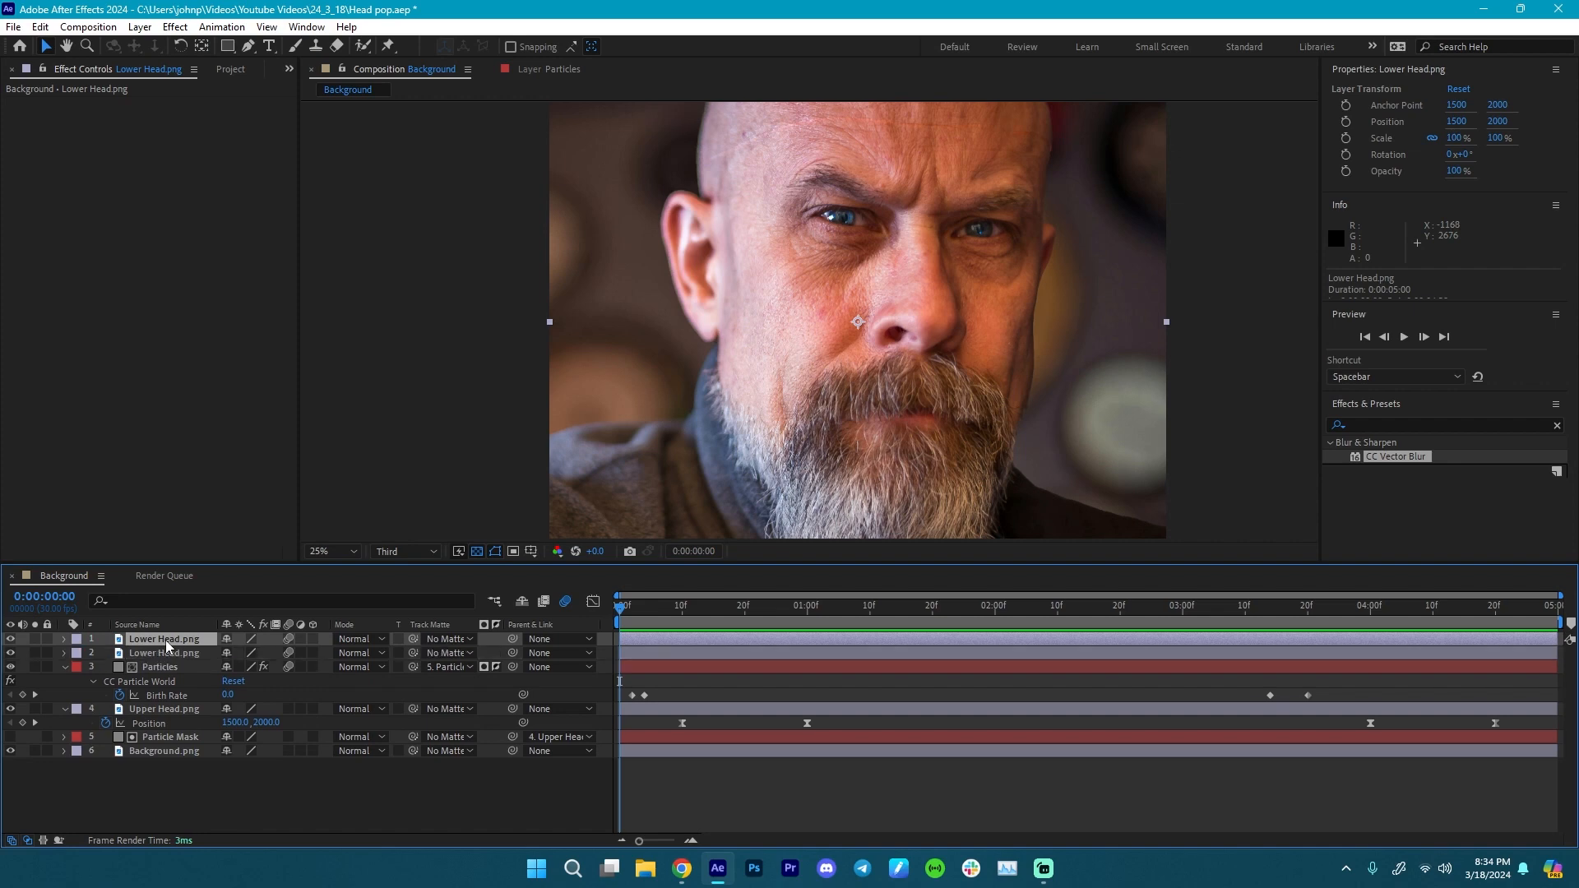
right_click(162, 654)
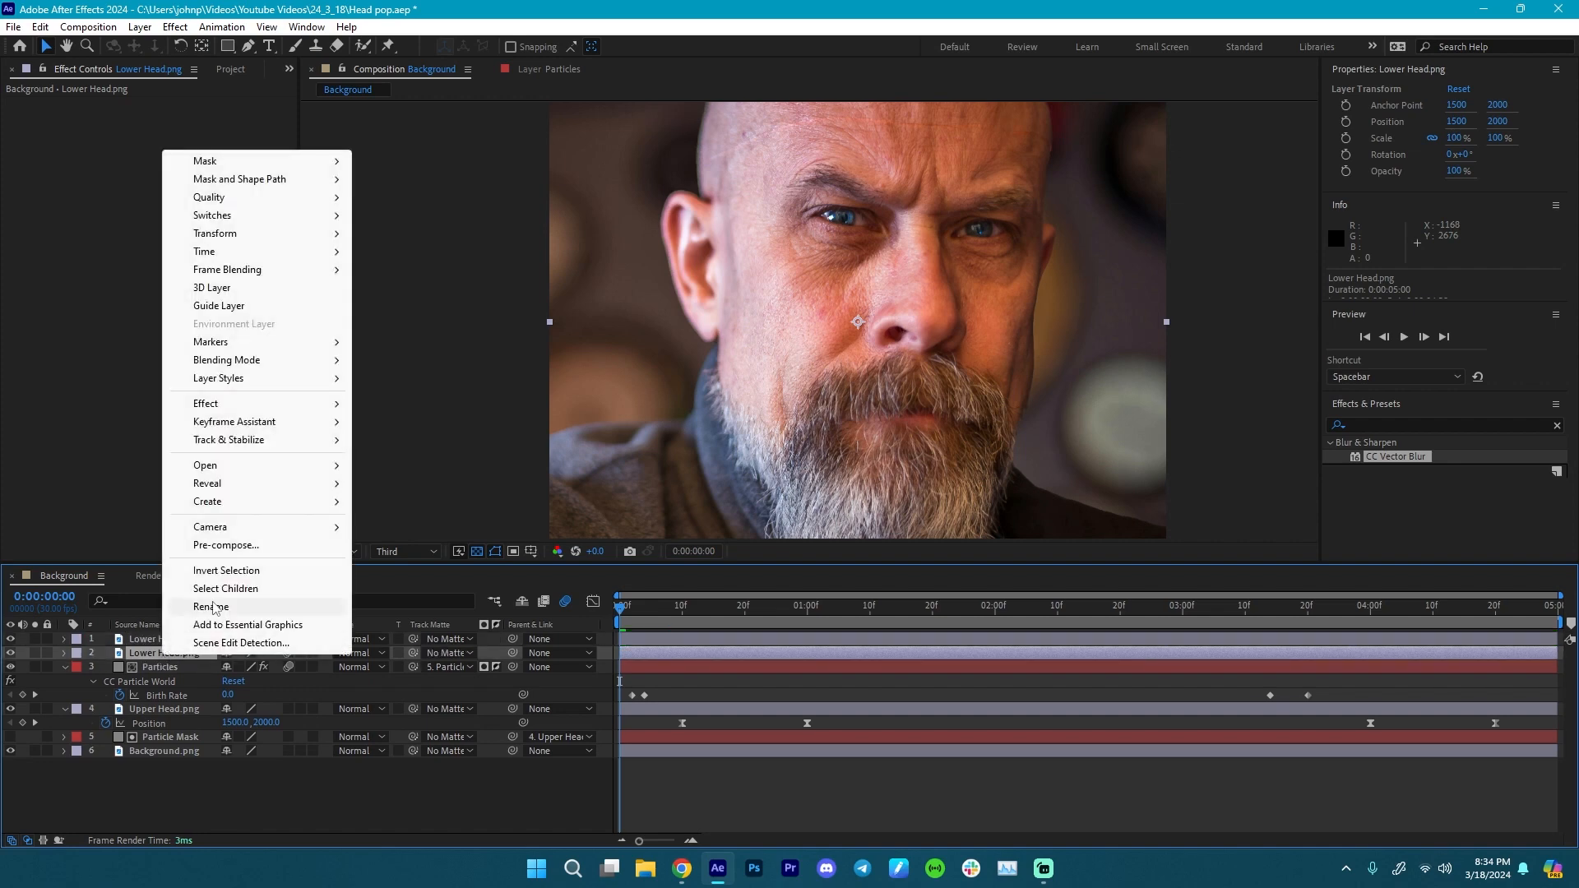
click(149, 643)
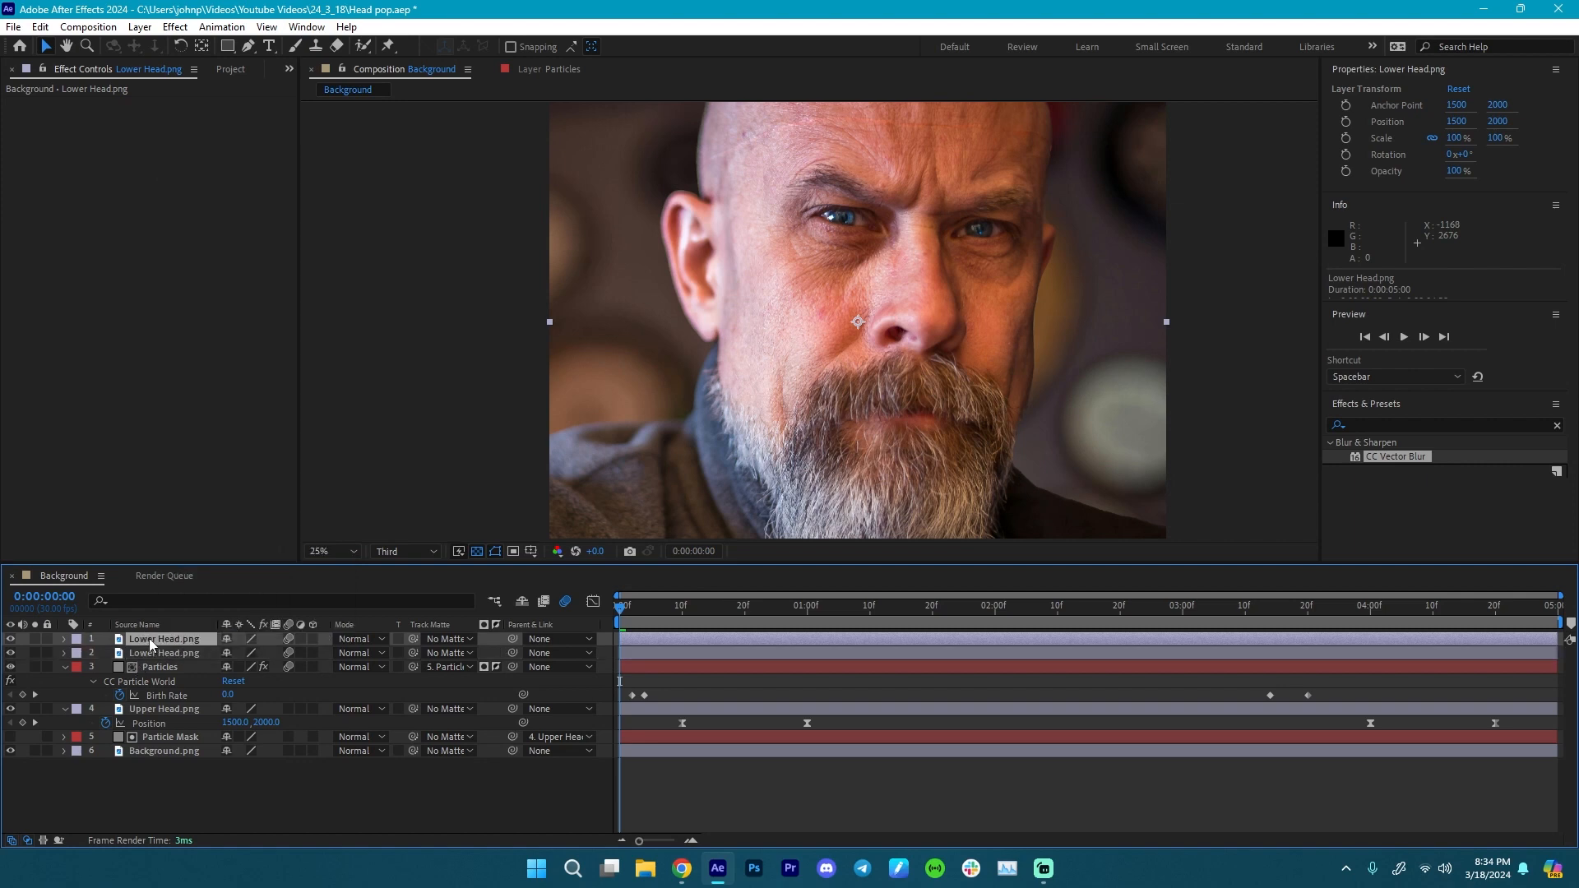
right_click(150, 643)
click(254, 594)
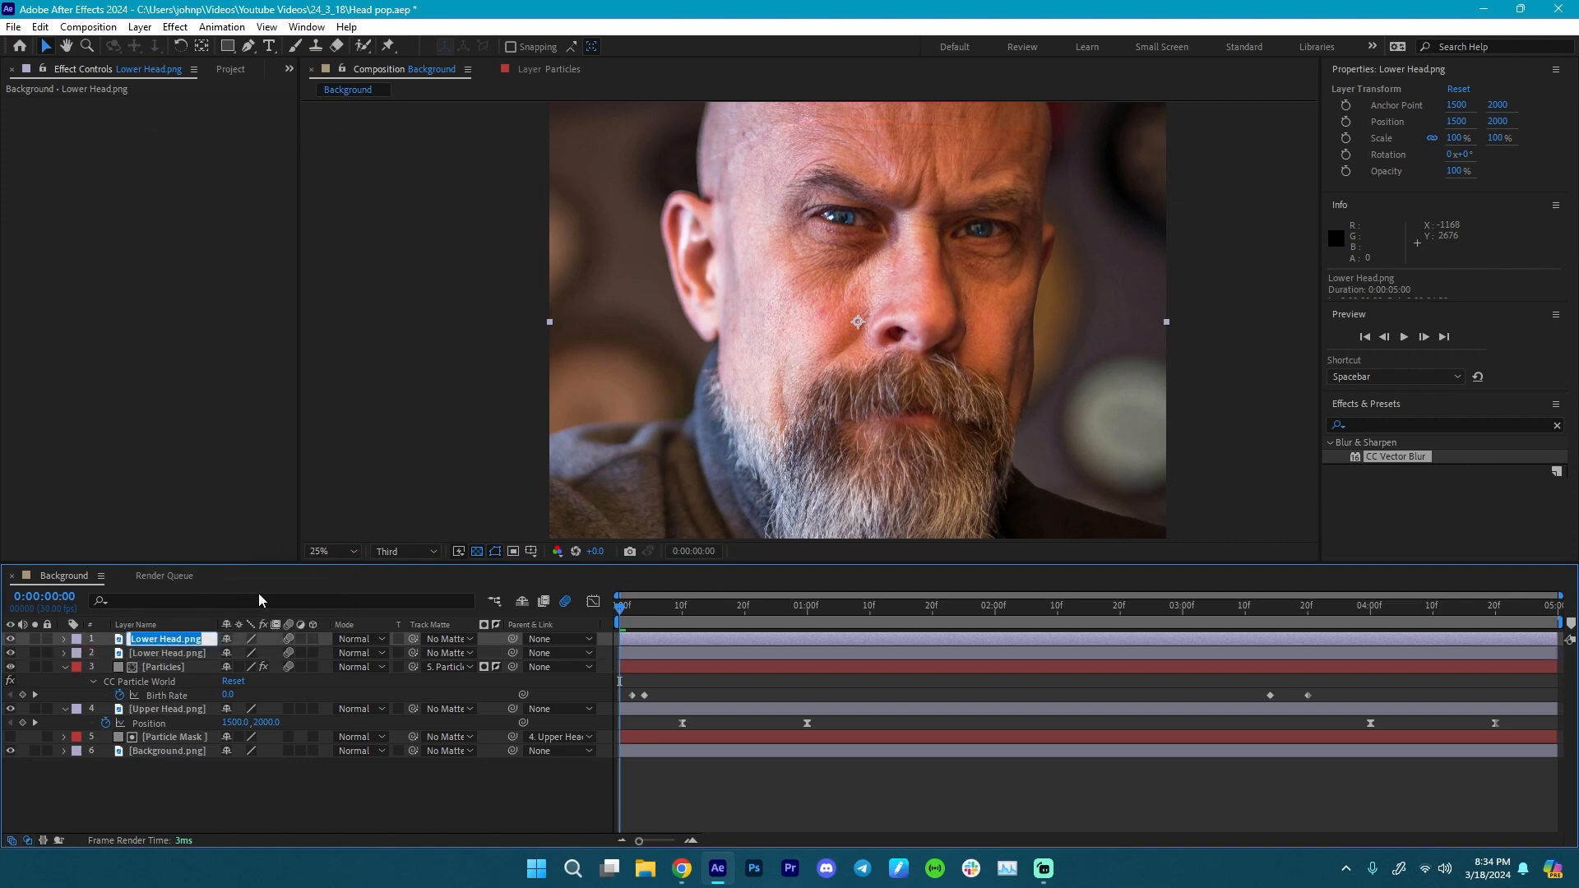
text(Lower Lip)
key(Return)
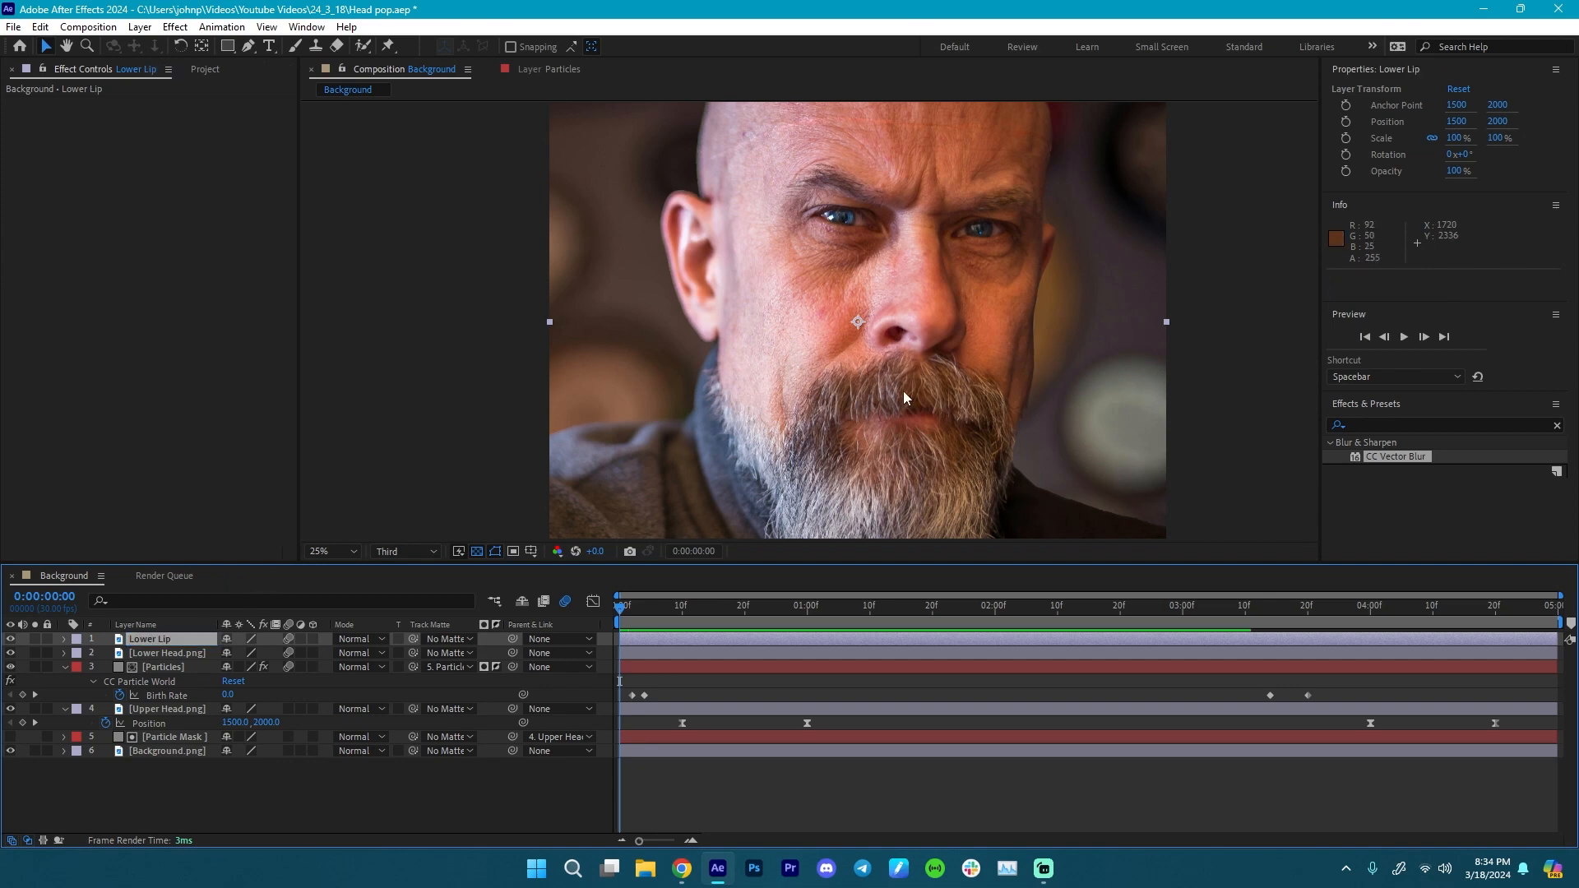
- Draw a closed mask with jagged, beard-like edges around the lower lip on the Lower Lip layer with the Pen tool
key(g)
click(911, 412)
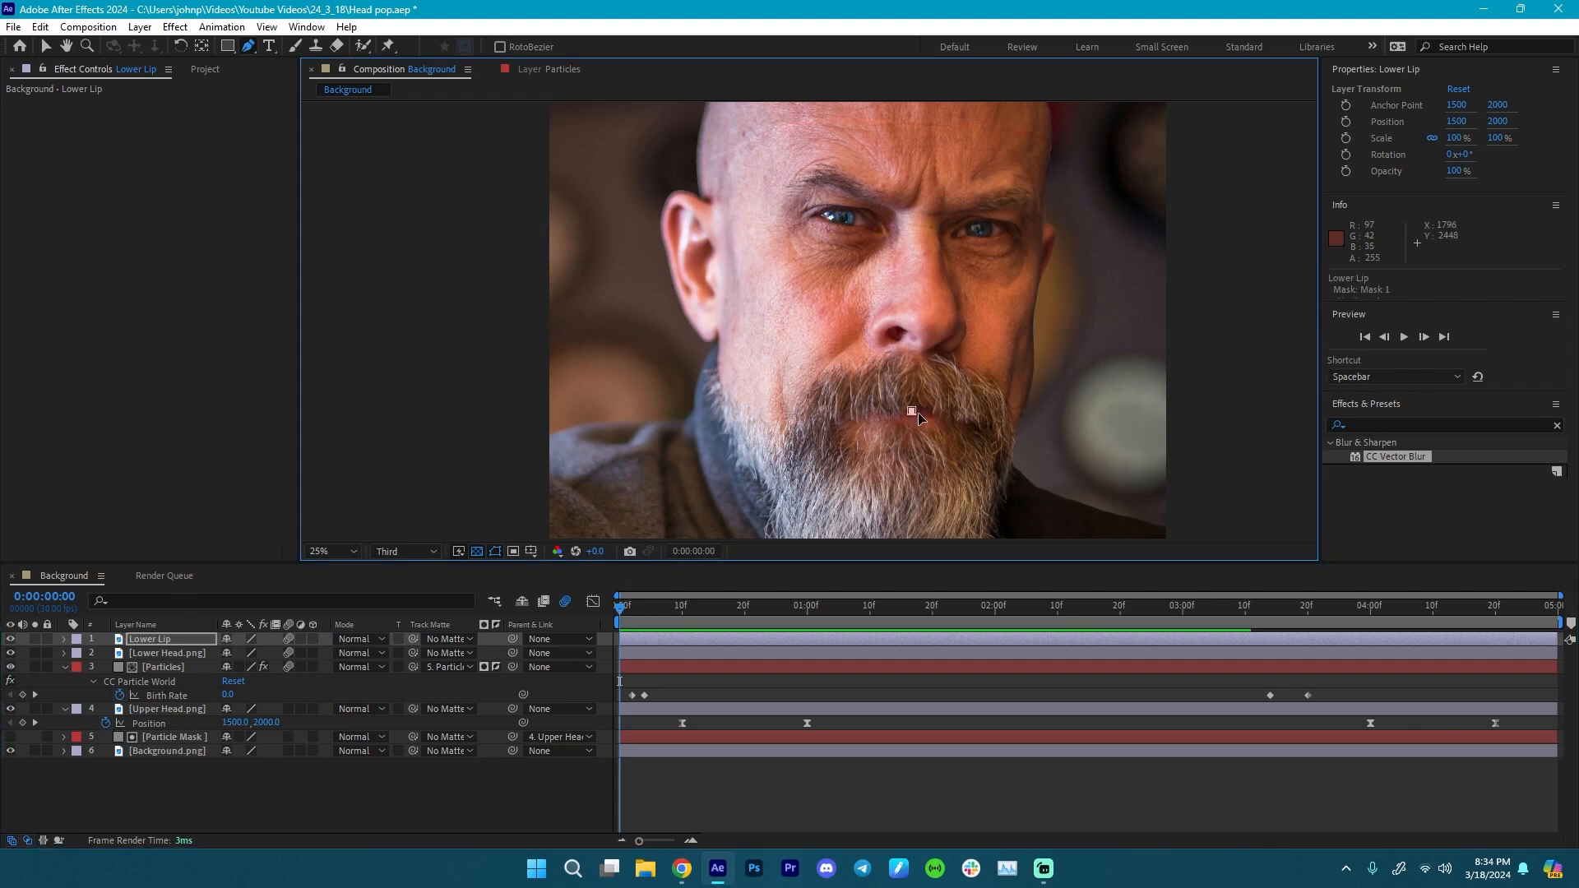
scroll(922, 421, up, 2)
scroll(875, 382, up, 2)
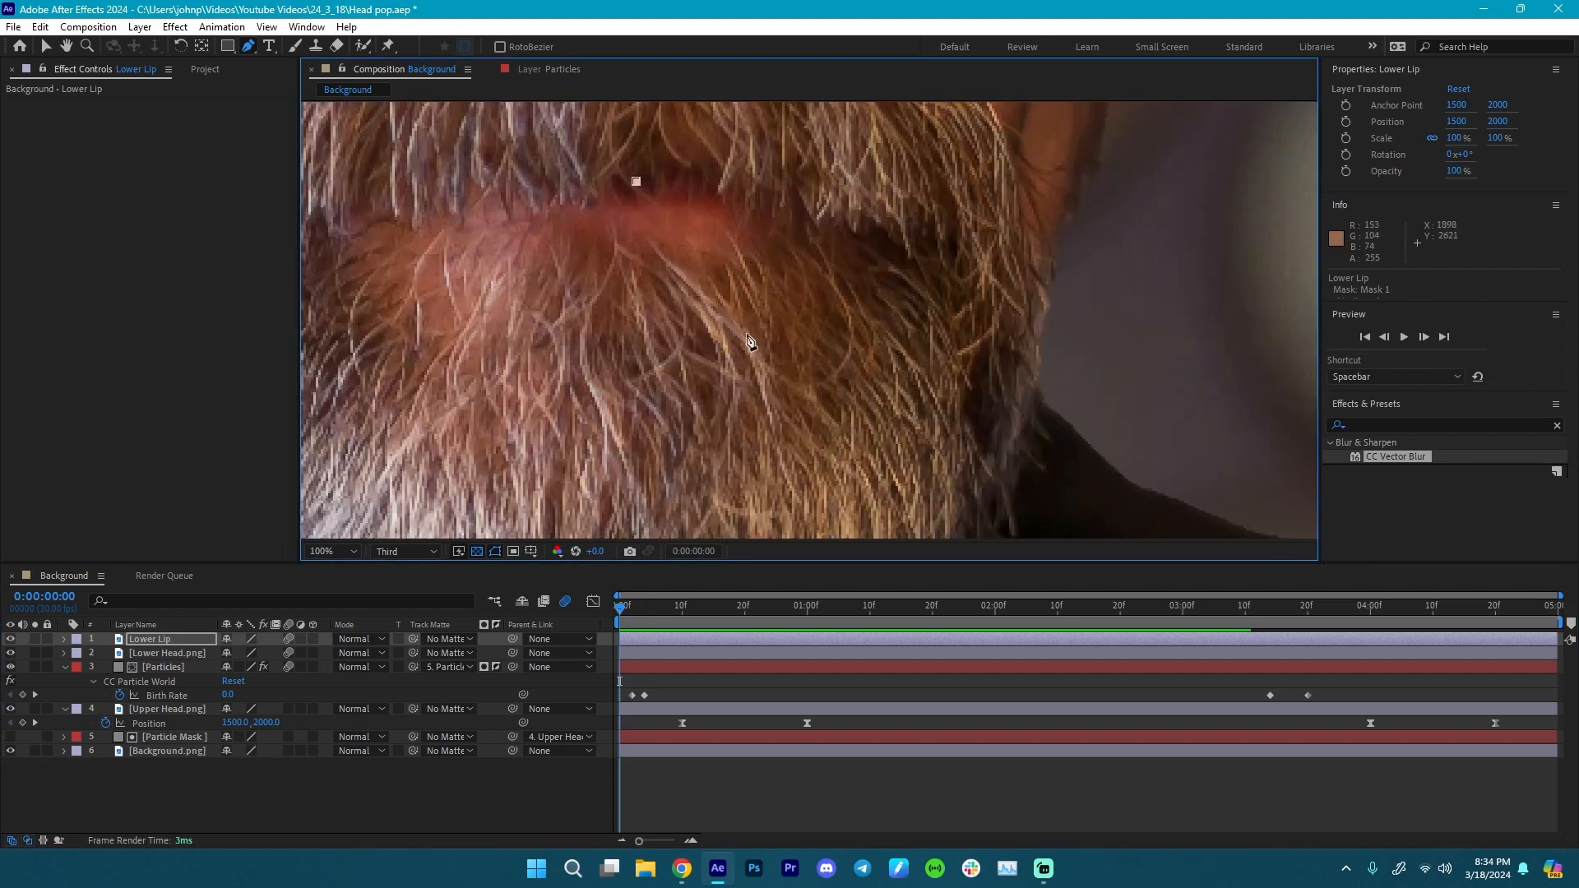
key(space)
drag(709, 317, 922, 412)
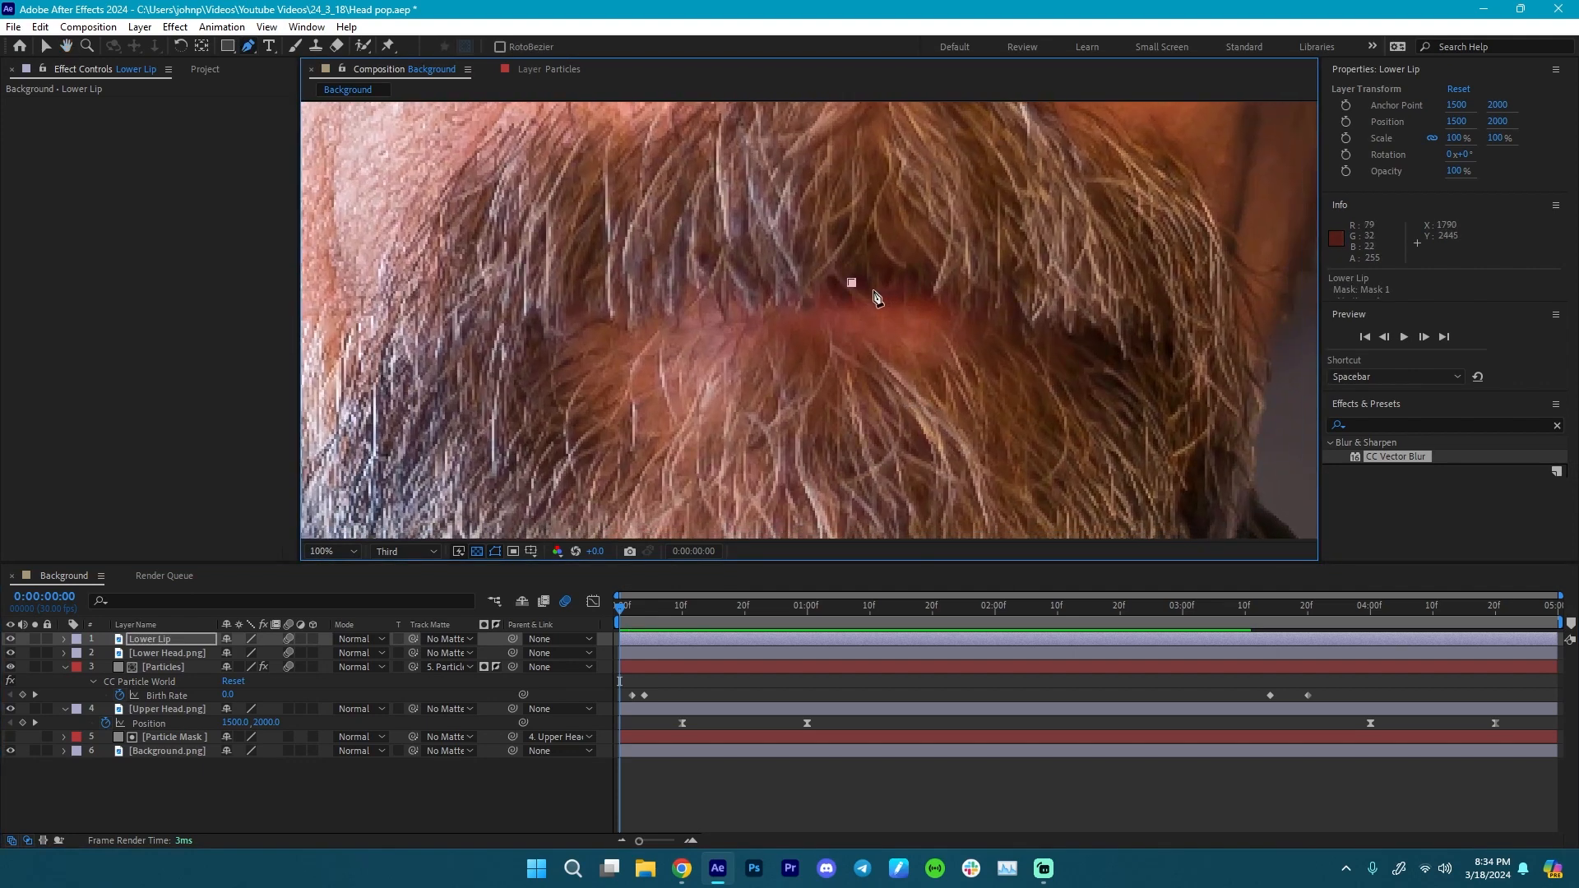
click(881, 273)
click(895, 291)
click(909, 281)
click(925, 303)
click(923, 277)
click(938, 297)
click(951, 286)
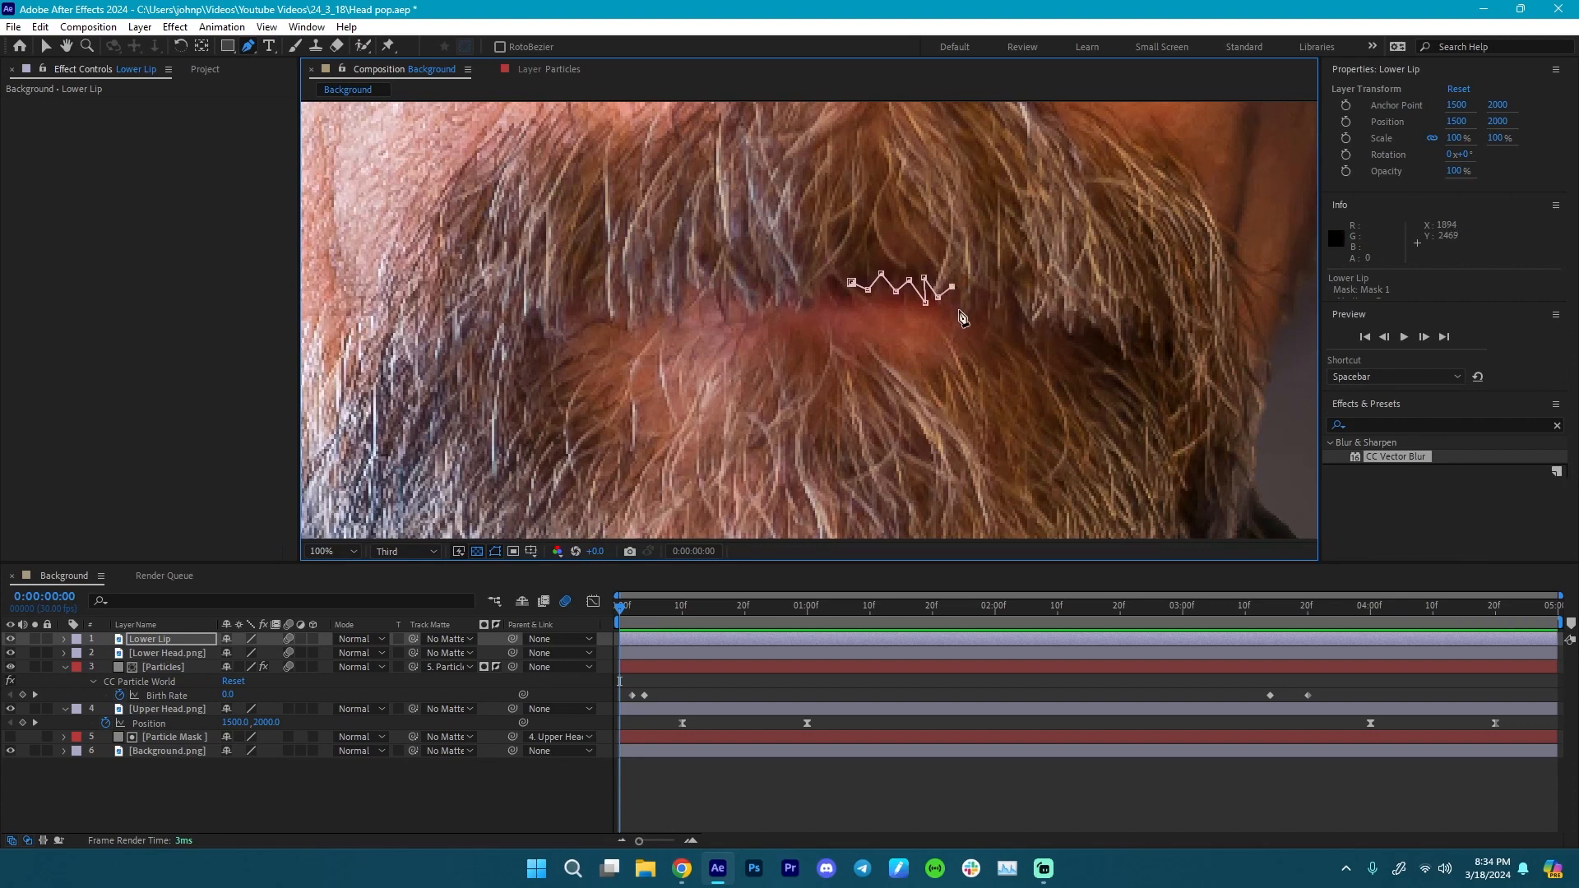
click(958, 310)
click(980, 304)
click(990, 320)
click(1004, 311)
scroll(1008, 435, down, 4)
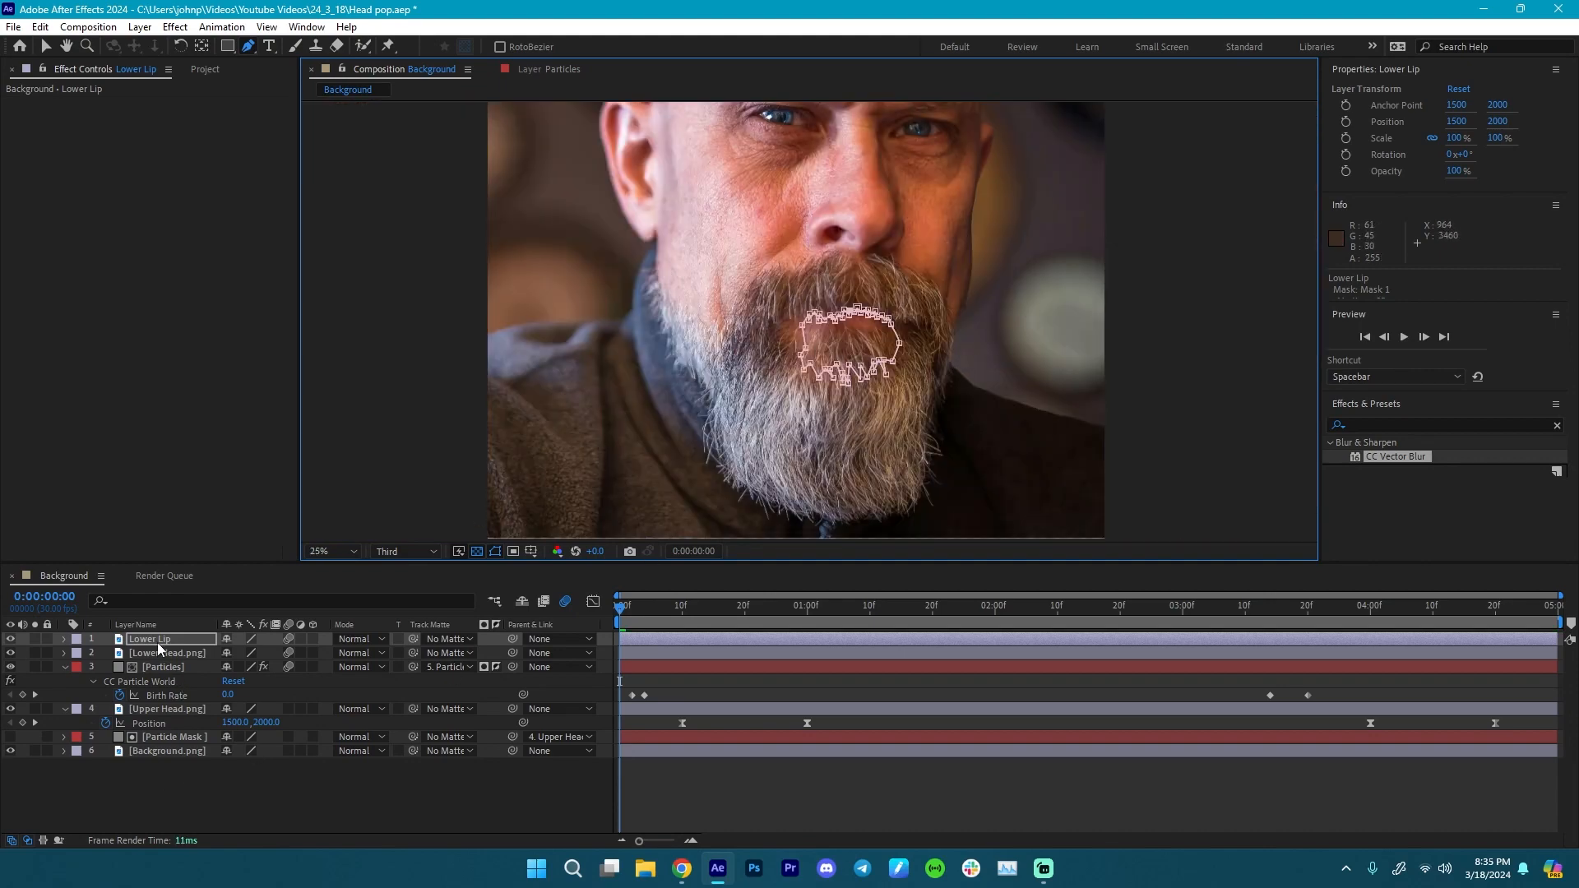
- Keyframe the Lower Lip layer's Position at 0:00:00:10, and move it down to 1500.0, 2085.0 at 0:00:00:14
click(129, 641)
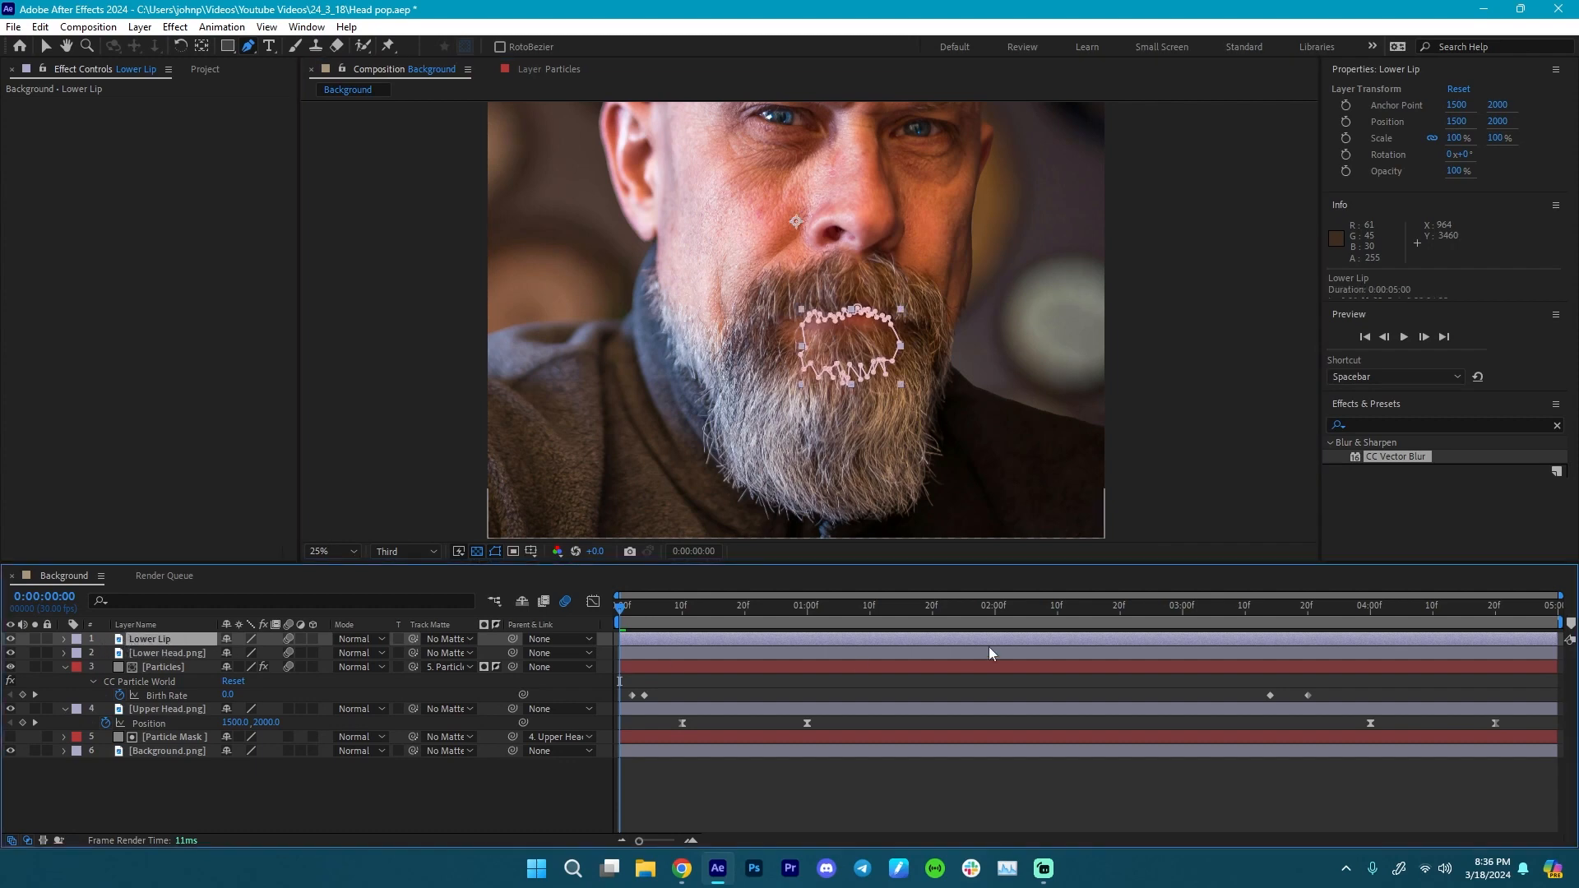
drag(635, 609, 678, 637)
key(p)
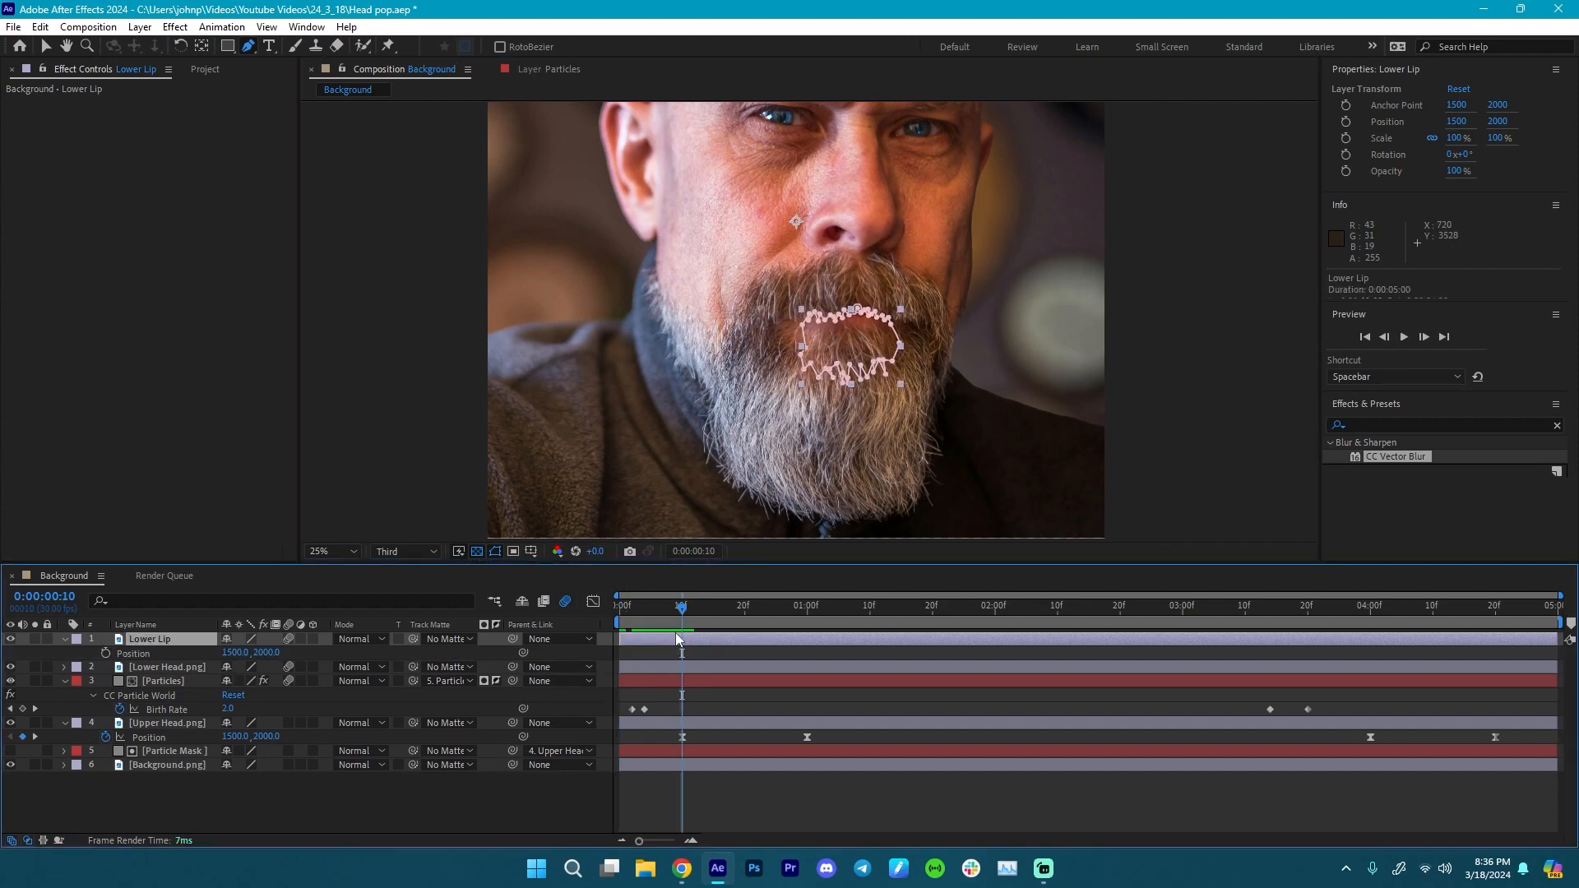
click(107, 653)
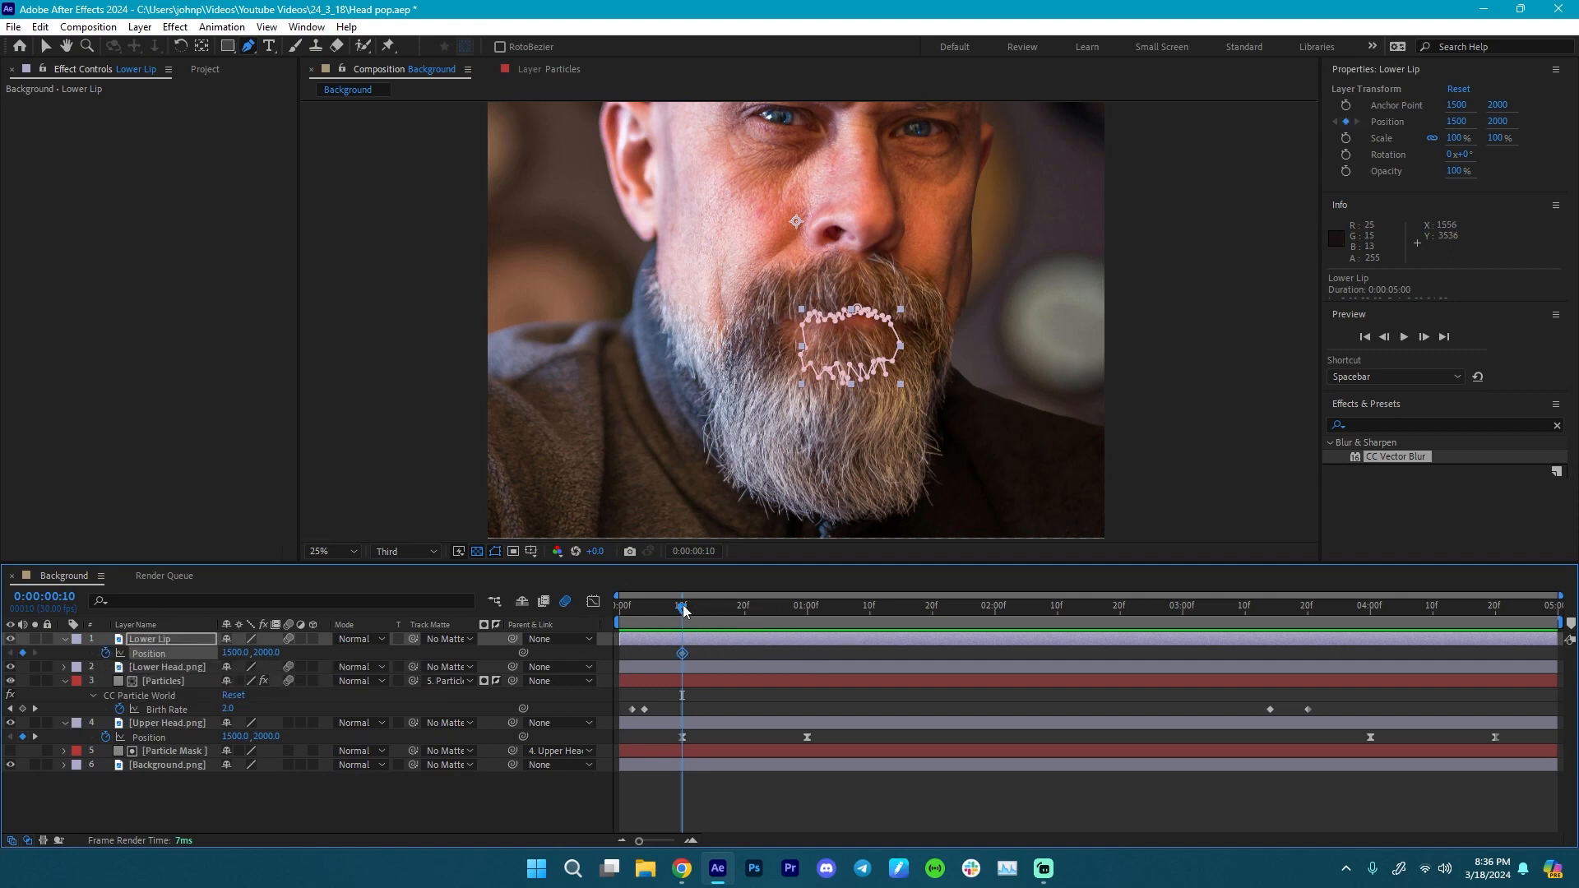
mouse_move(683, 610)
mouse_down()
mouse_move(754, 611)
mouse_move(712, 617)
mouse_up()
drag(264, 653, 329, 656)
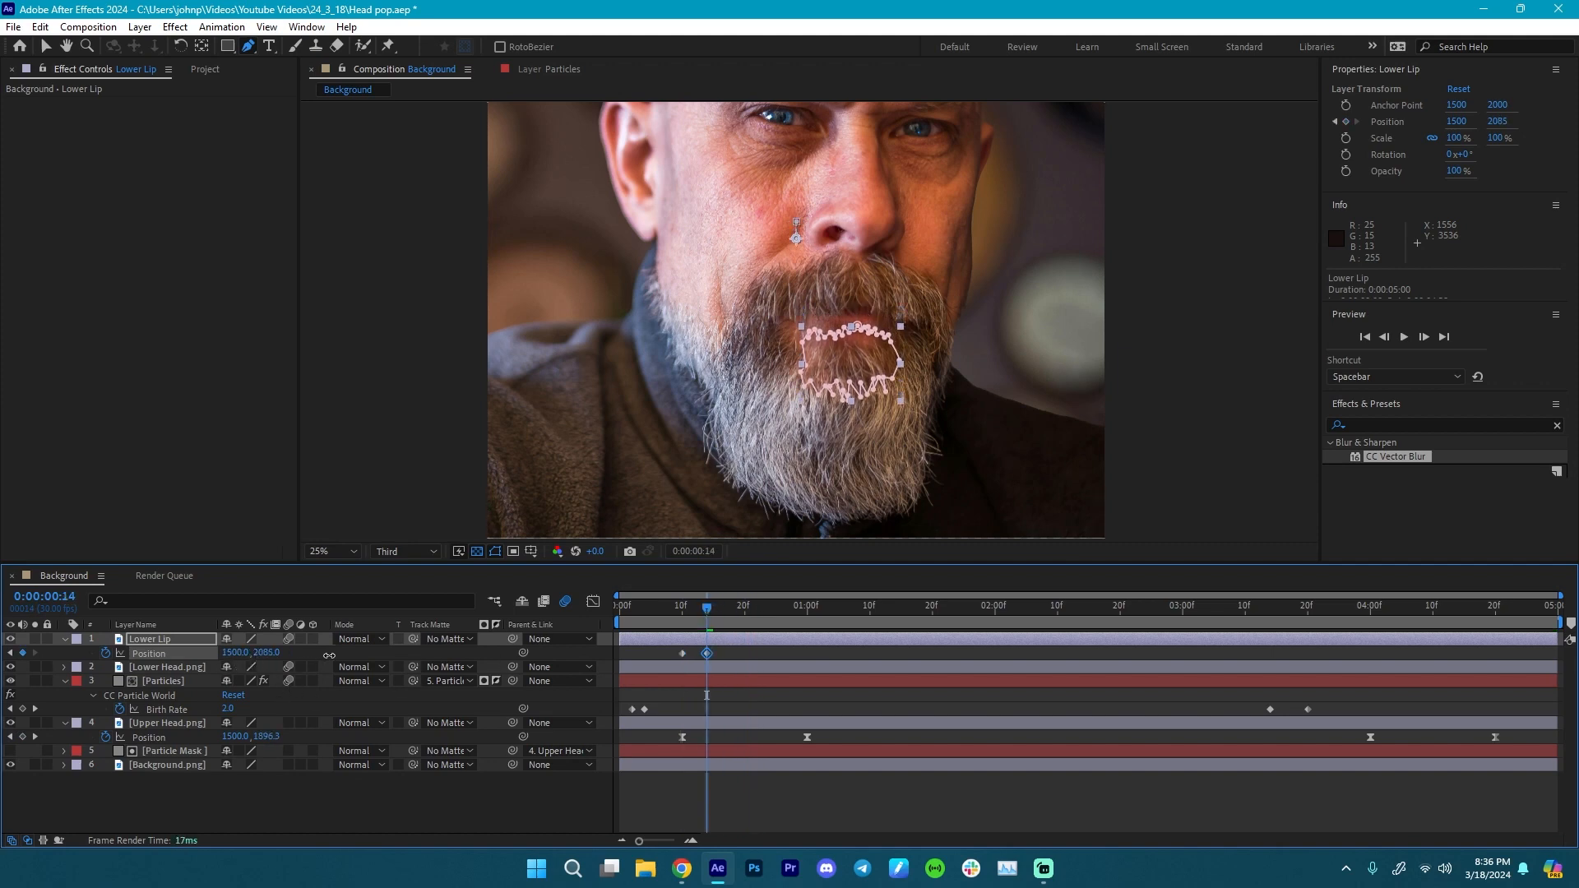
- Copy the Lower Lip layer's first Position keyframe to 0:00:00:18
drag(708, 615, 732, 615)
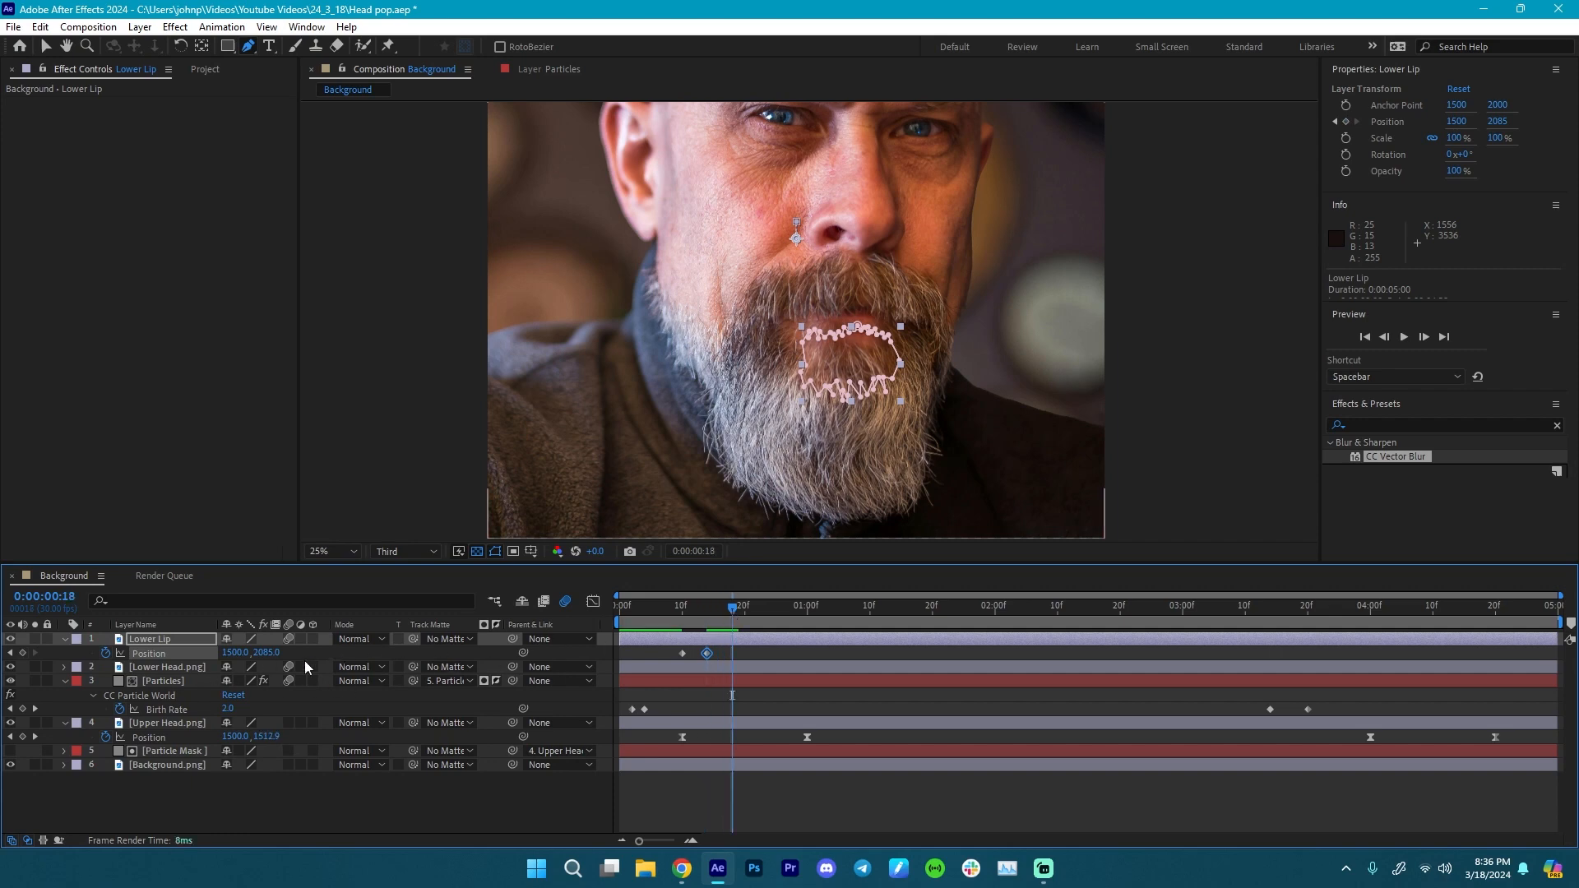
click(682, 654)
key(ctrl+c)
key(ctrl+v)
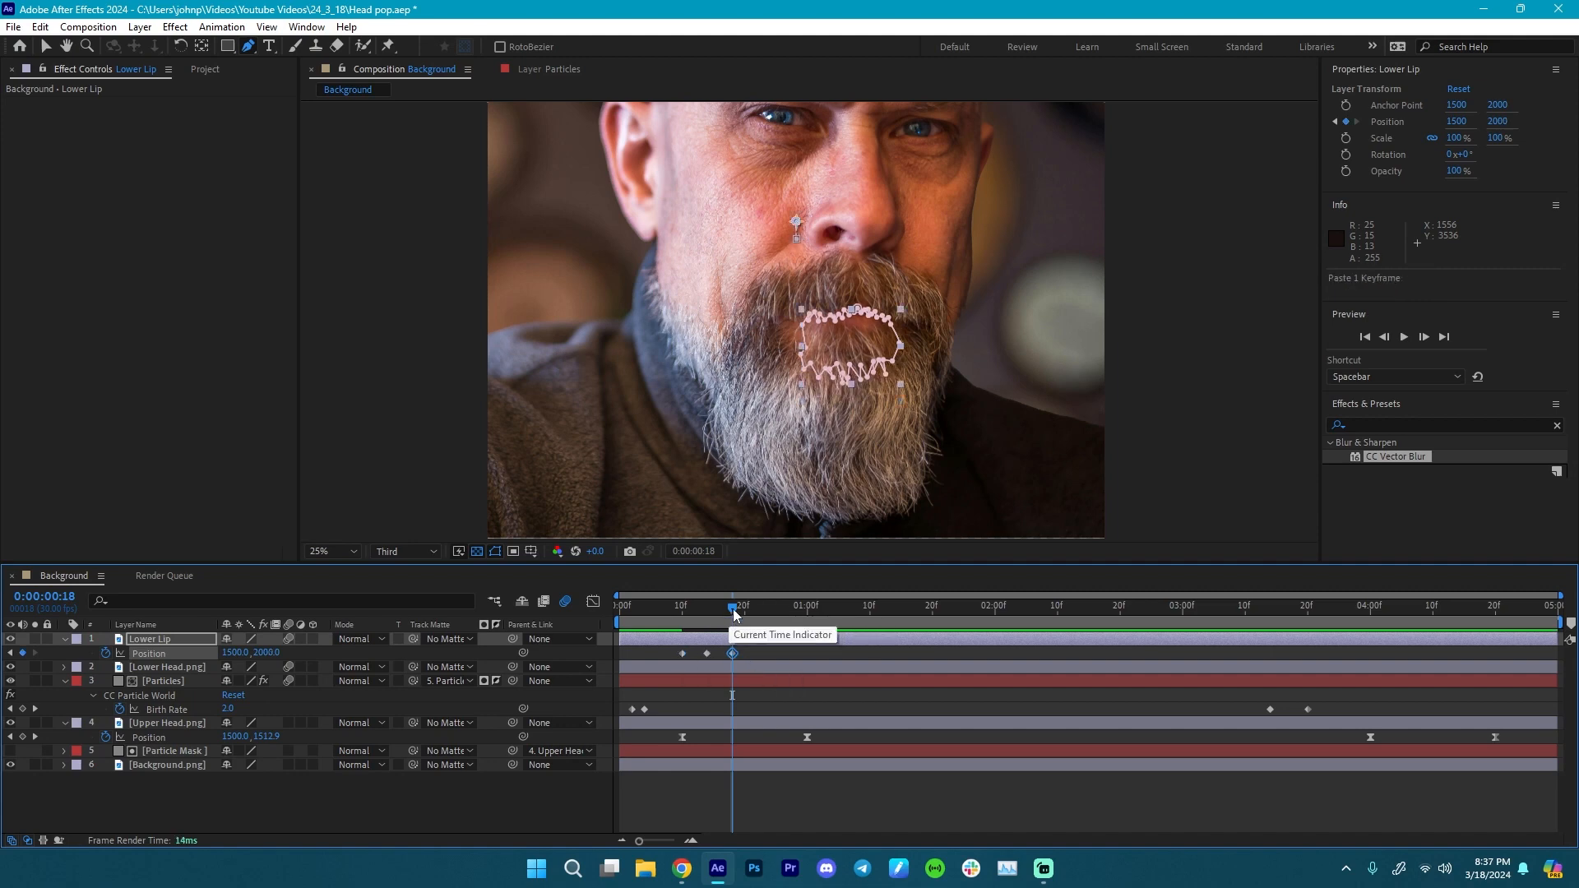
- Create a new black solid layer sized 3000 by 4000 px
right_click(250, 807)
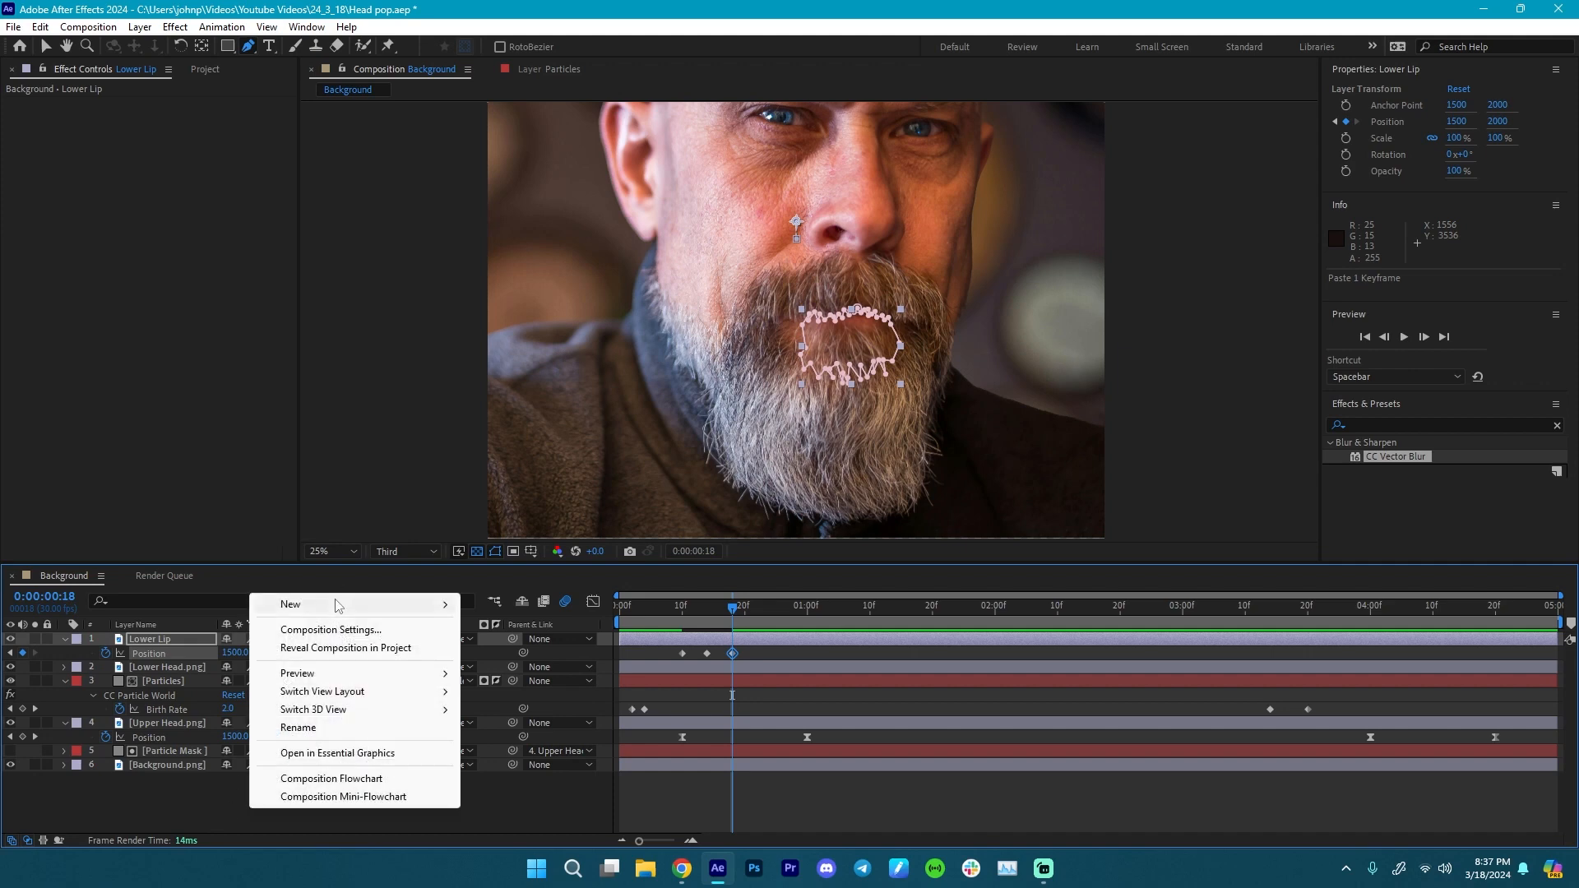
mouse_move(363, 612)
click(568, 644)
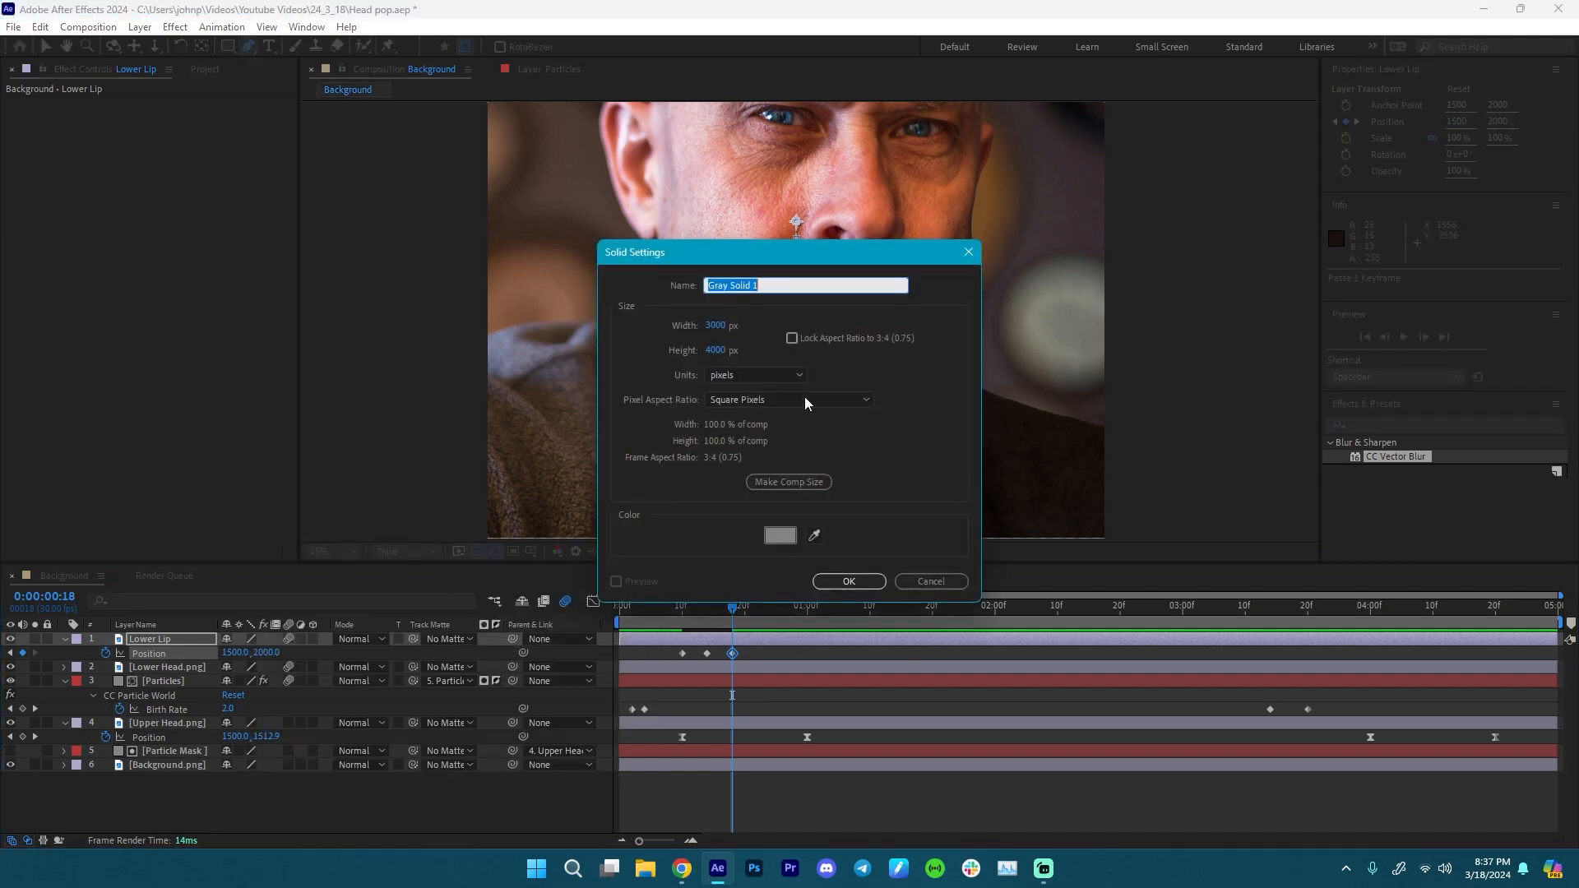
click(781, 536)
click(1160, 458)
drag(1159, 459, 999, 507)
click(1356, 300)
click(849, 581)
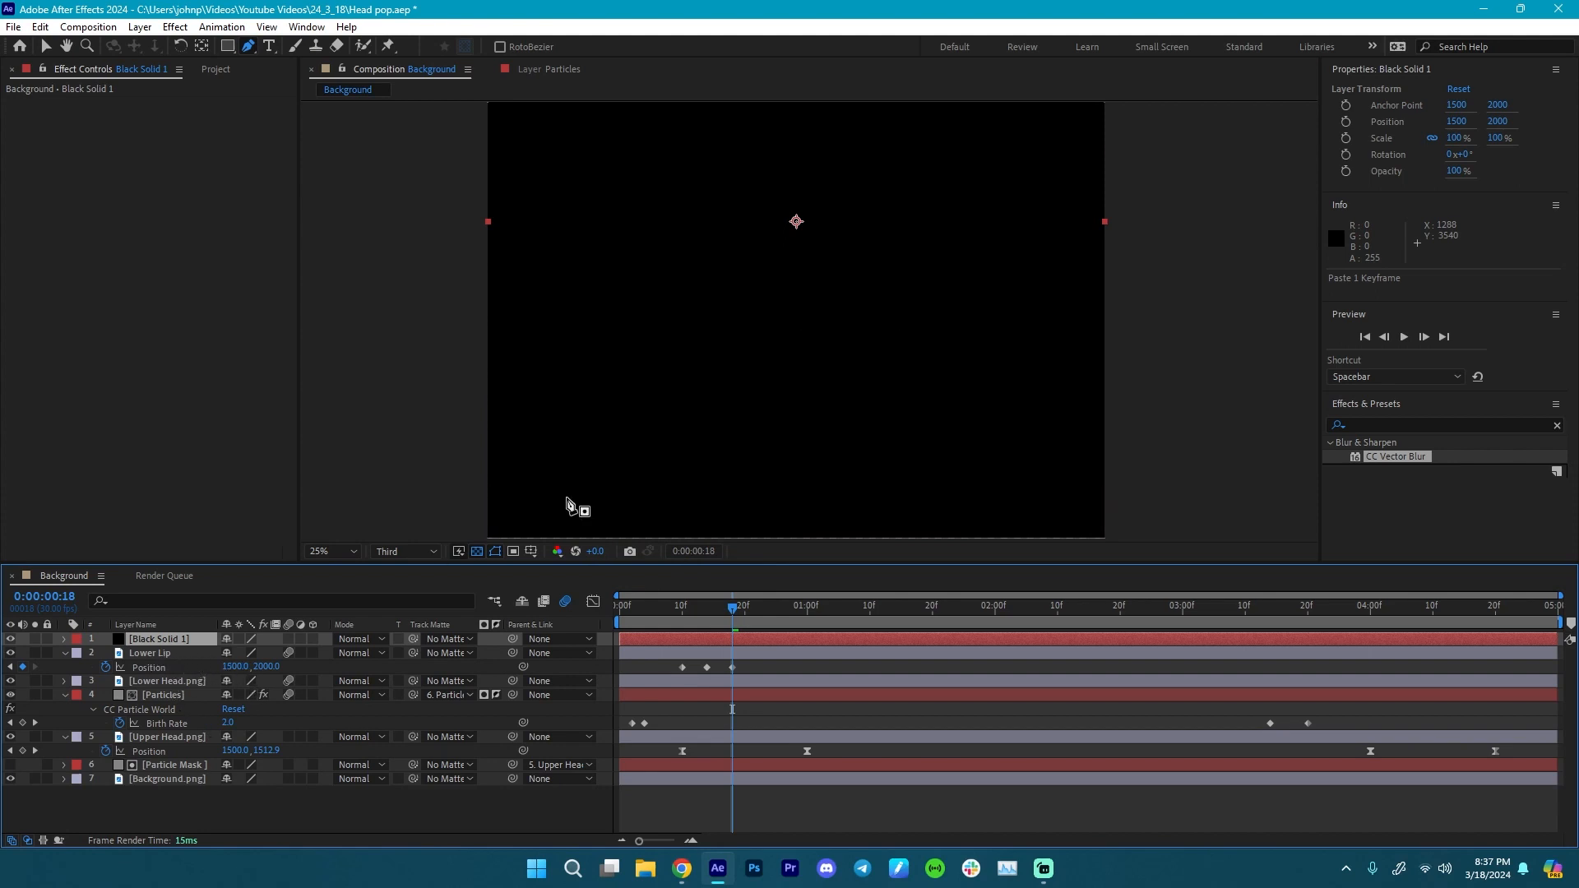
- Draw a closed six-point mask around the mouth area on the black solid with the Pen tool
click(774, 324)
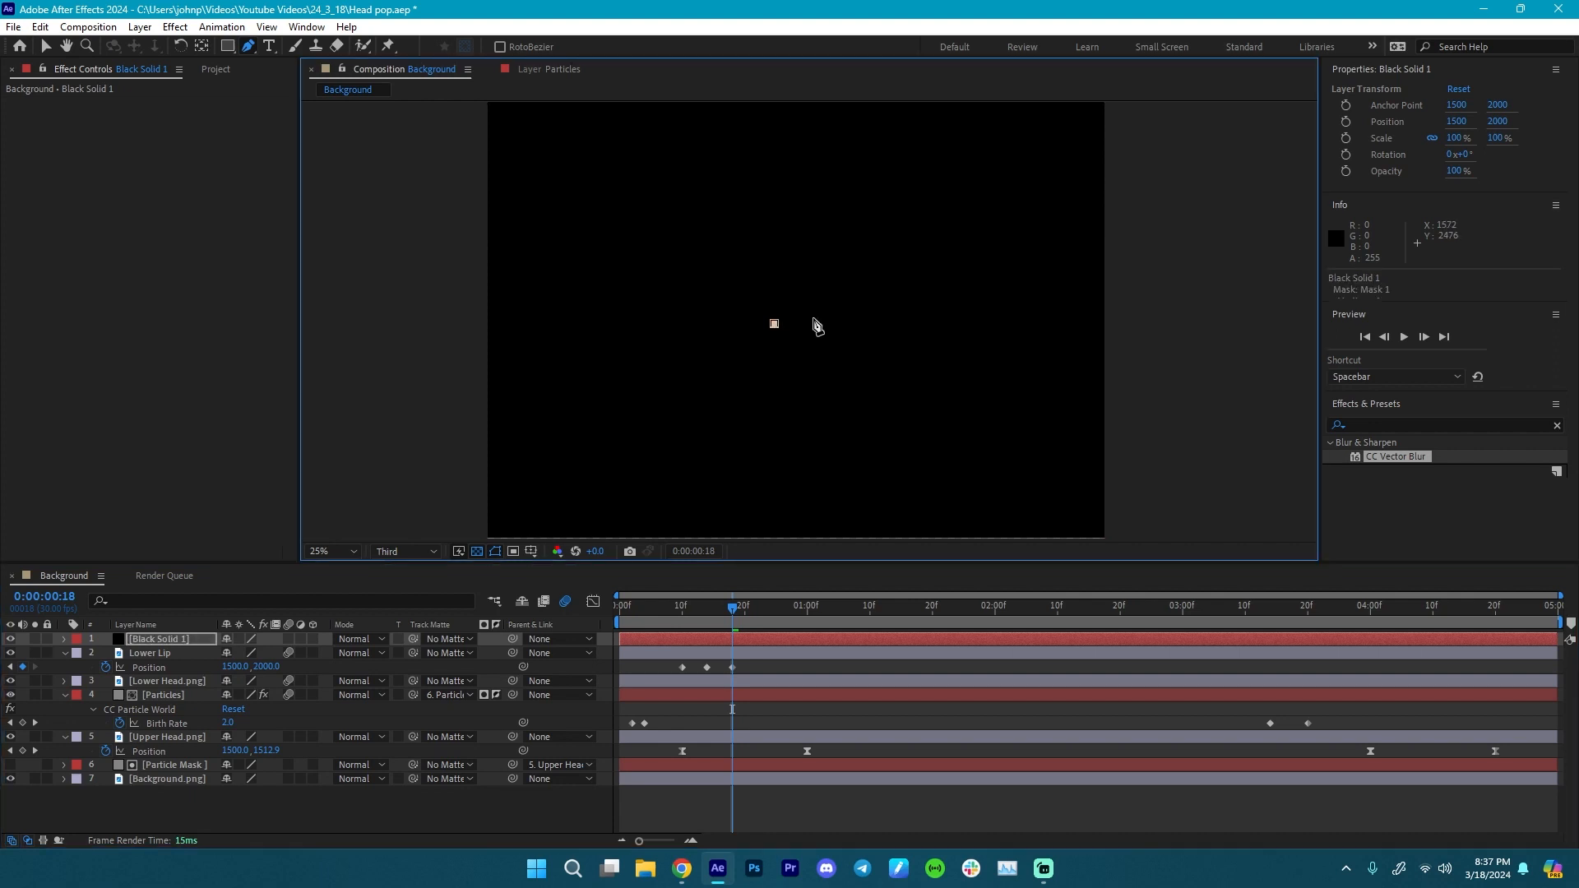
click(812, 307)
click(852, 324)
click(852, 372)
click(819, 391)
click(771, 370)
click(774, 324)
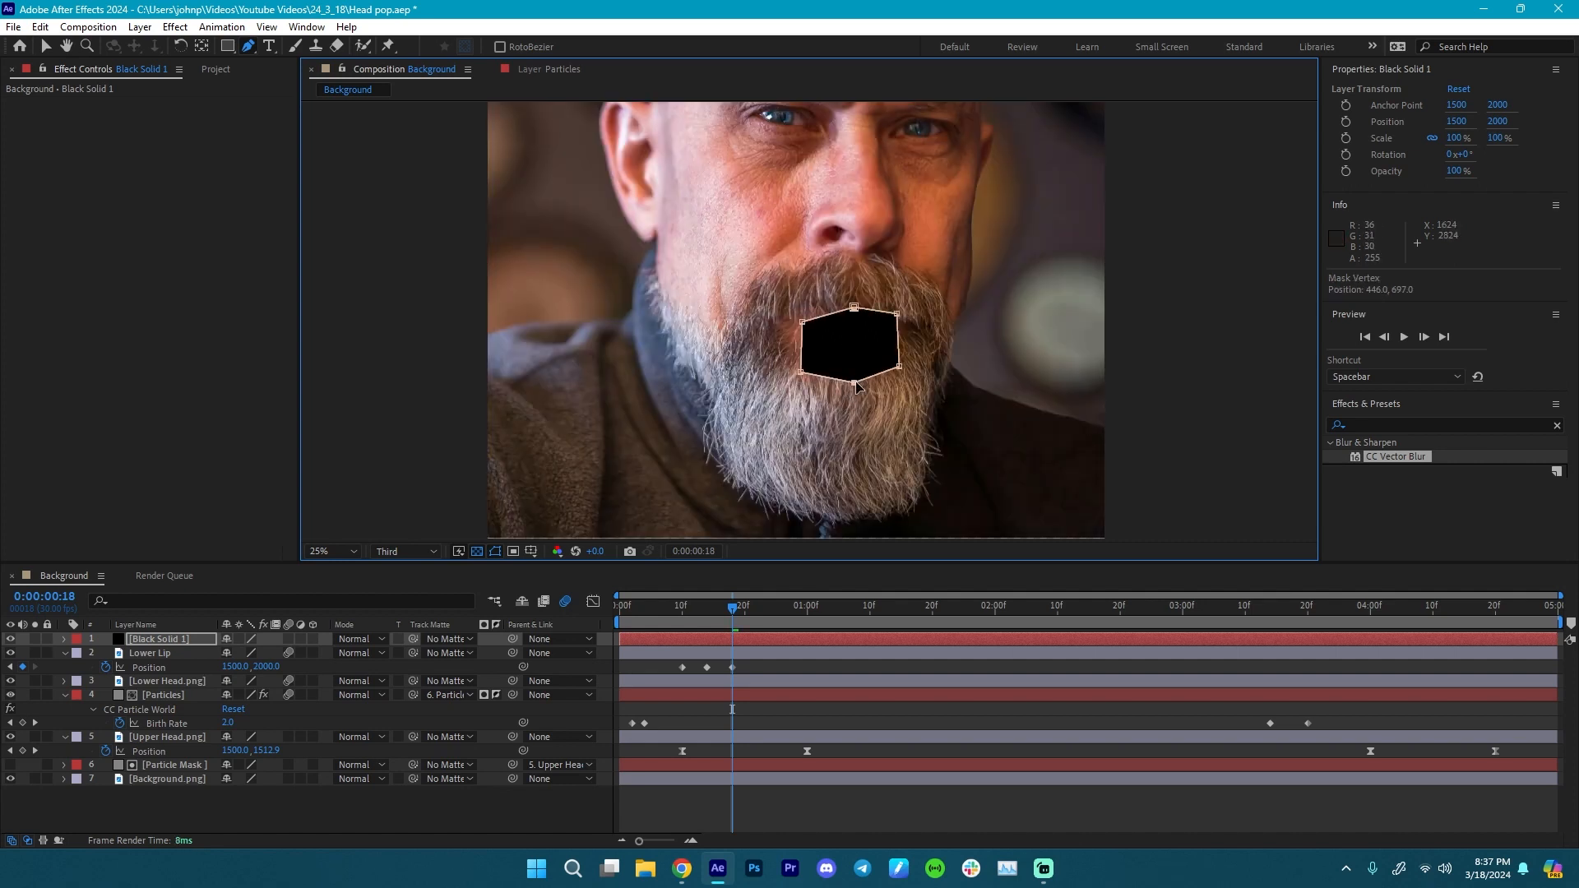
- Move the black solid directly below the Lower Lip layer and pull its mask points inward to fit behind the lip cutout
drag(170, 639, 165, 668)
scroll(892, 373, up, 4)
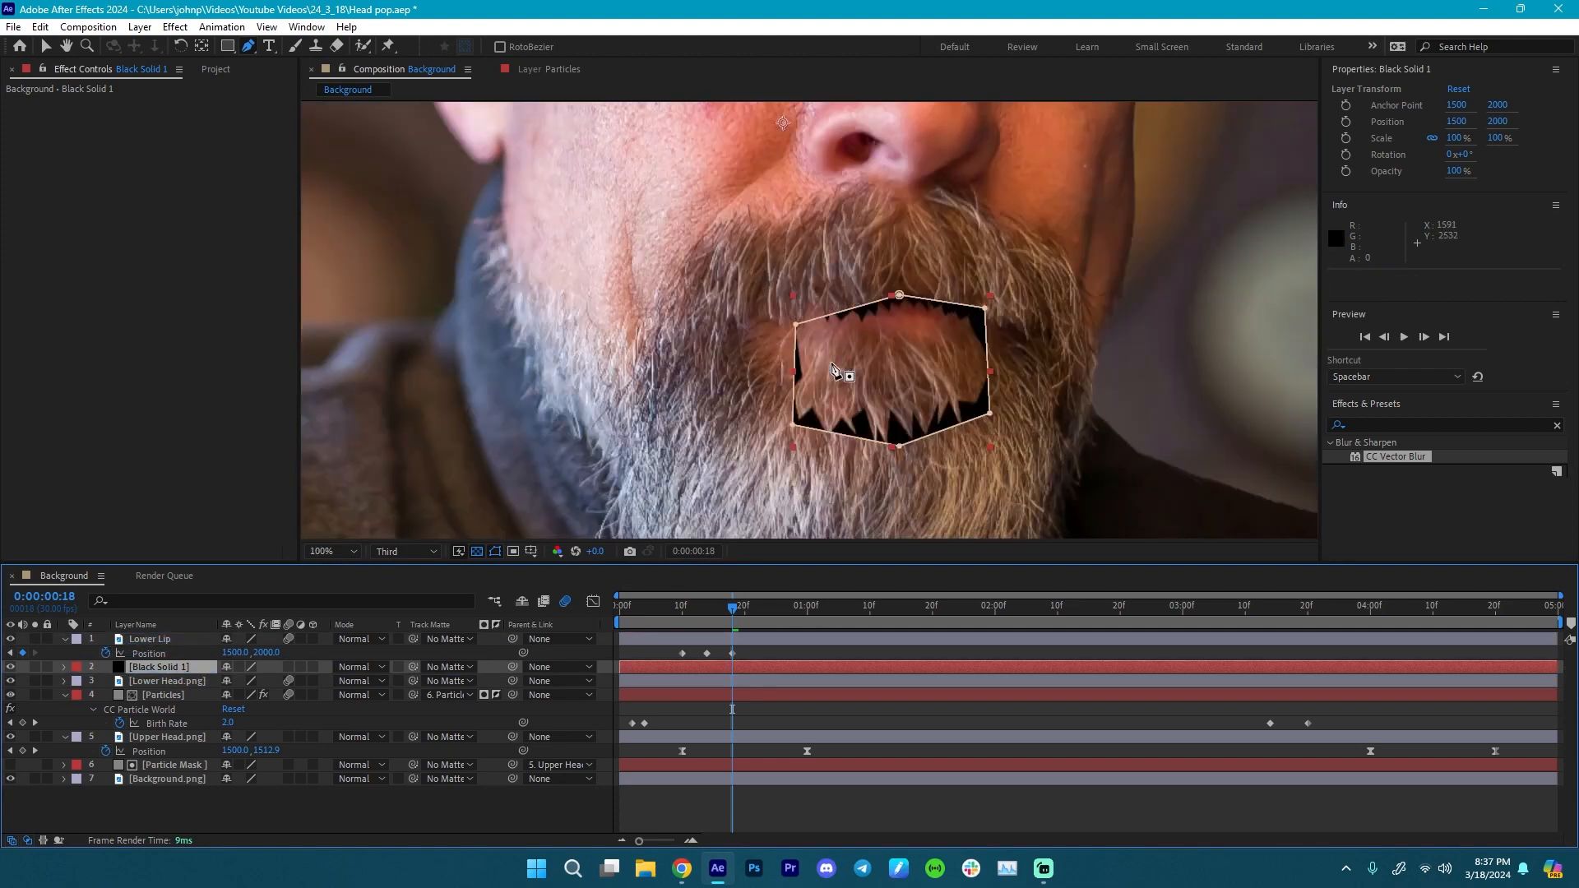
drag(988, 271, 967, 317)
scroll(945, 349, down, 1)
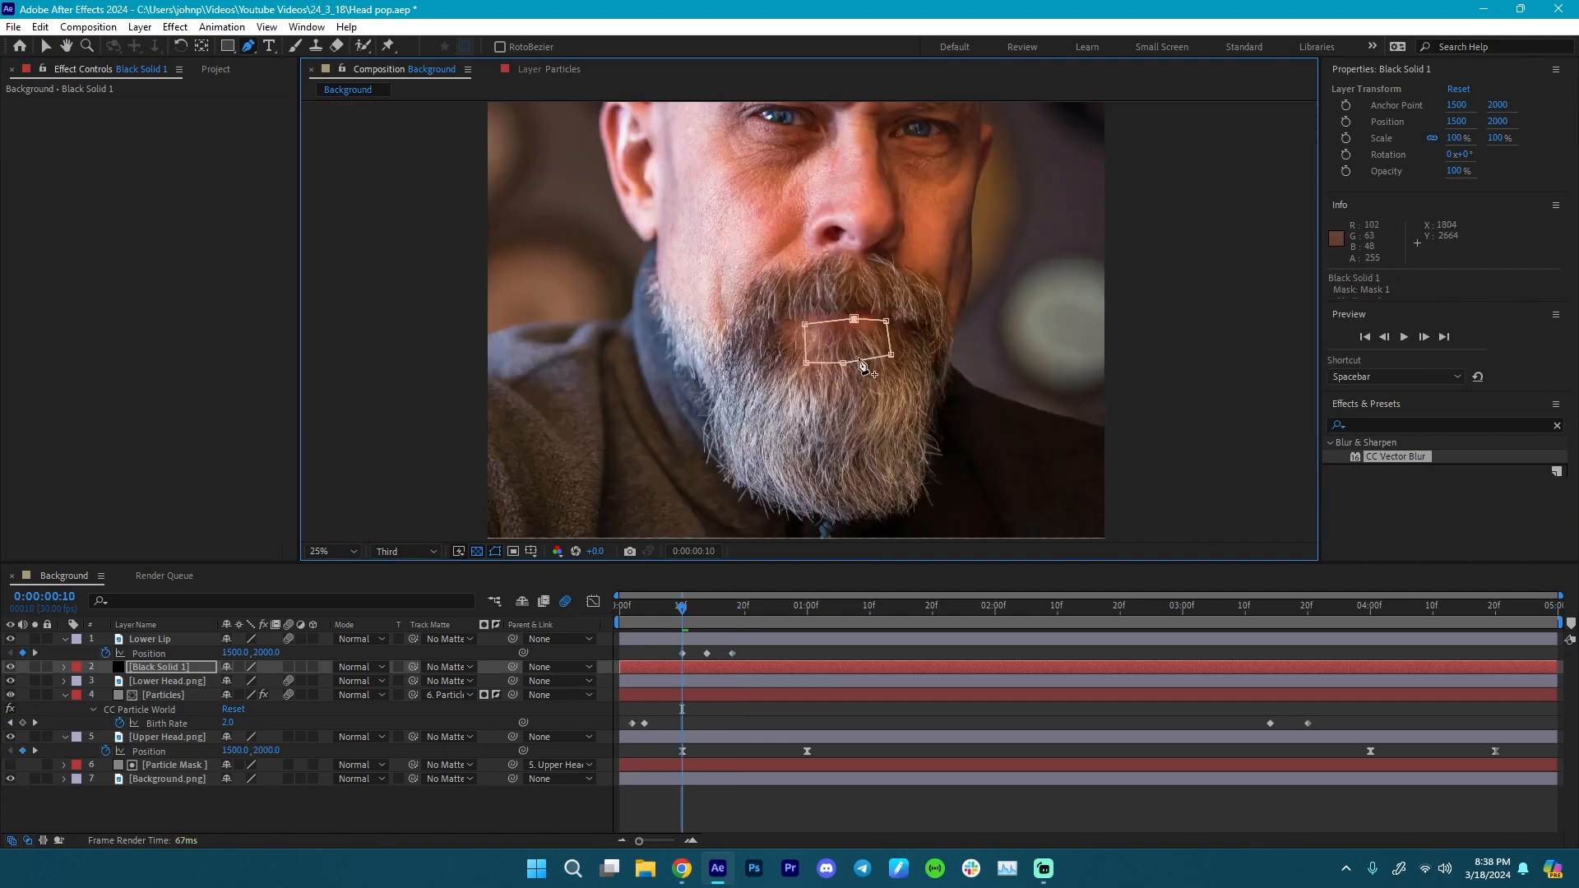
scroll(860, 362, up, 1)
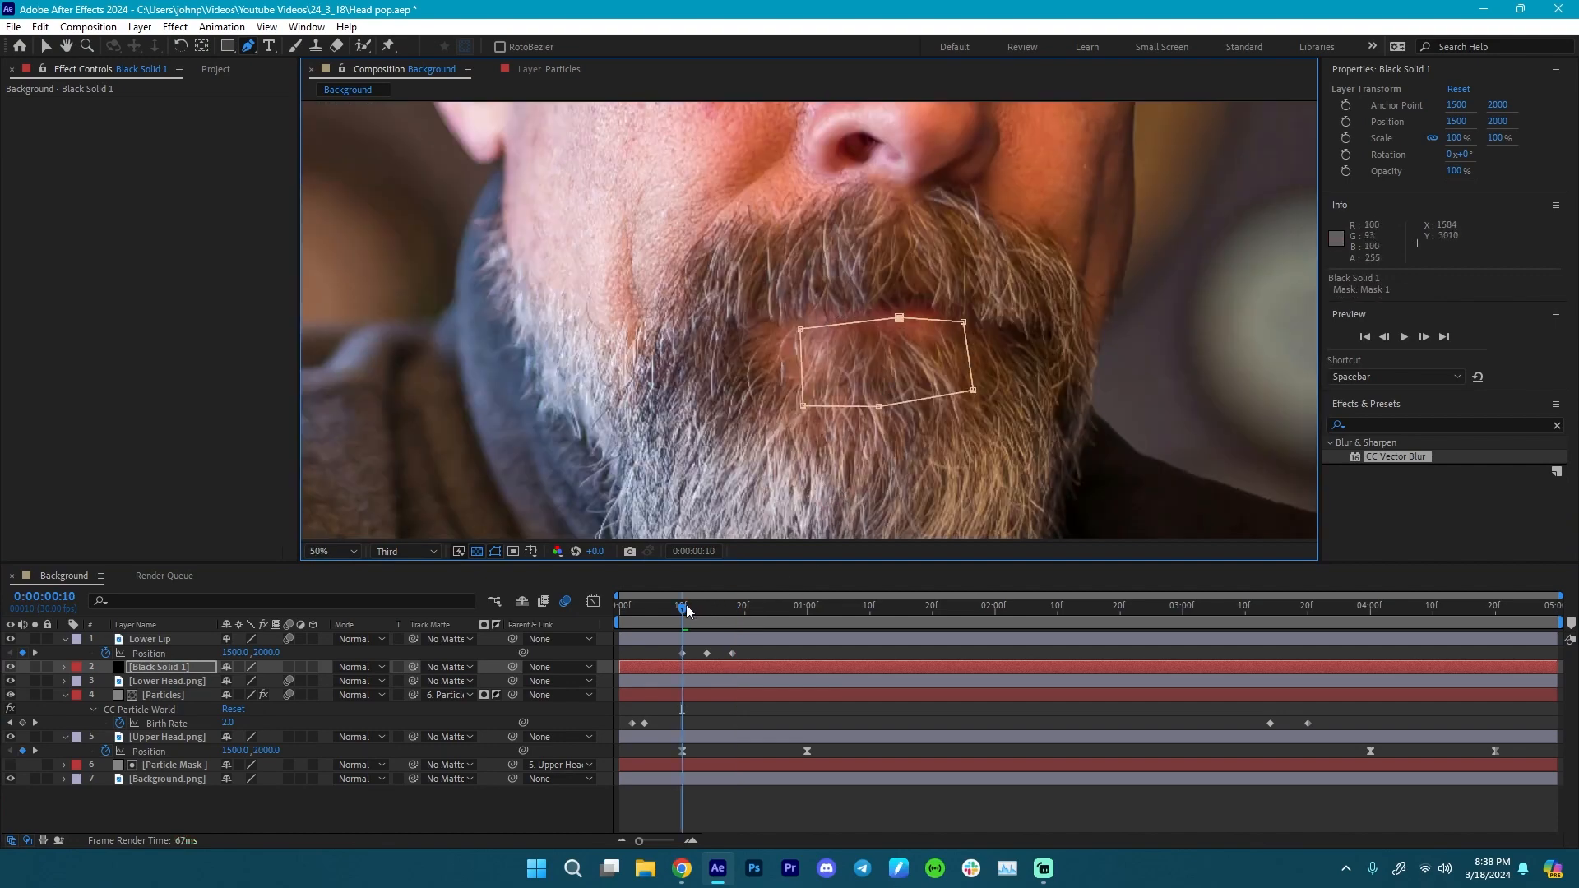
- Copy the Lower Lip layer's last two Position keyframes and paste them twice, starting at about 0:00:00:23 and 0:00:01:02
drag(687, 610, 773, 659)
click(732, 653)
key(ctrl+c)
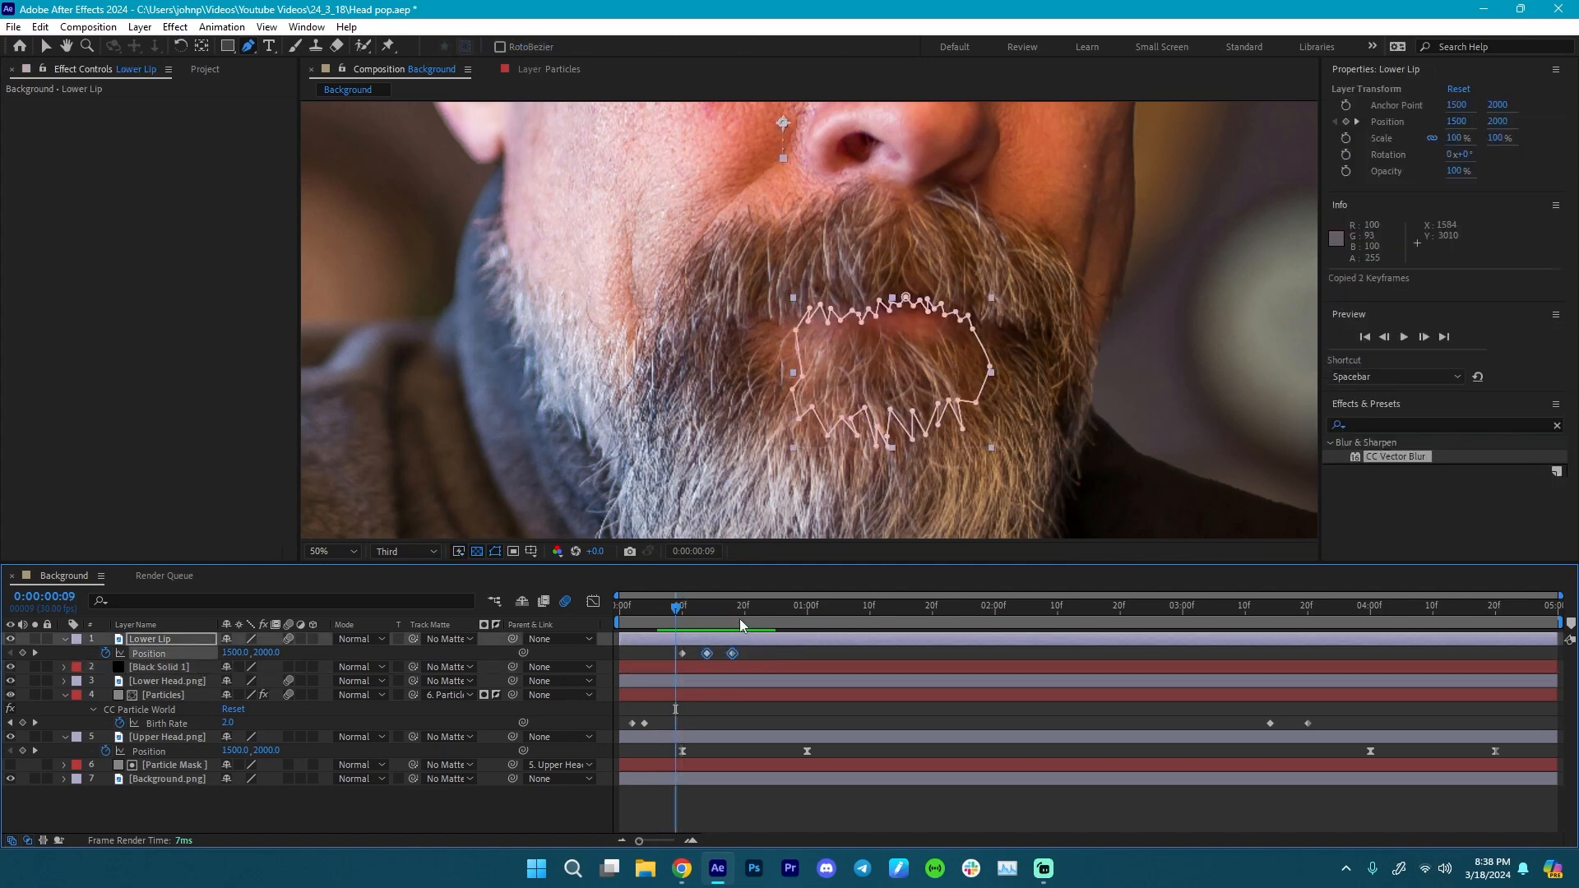
click(733, 609)
click(876, 608)
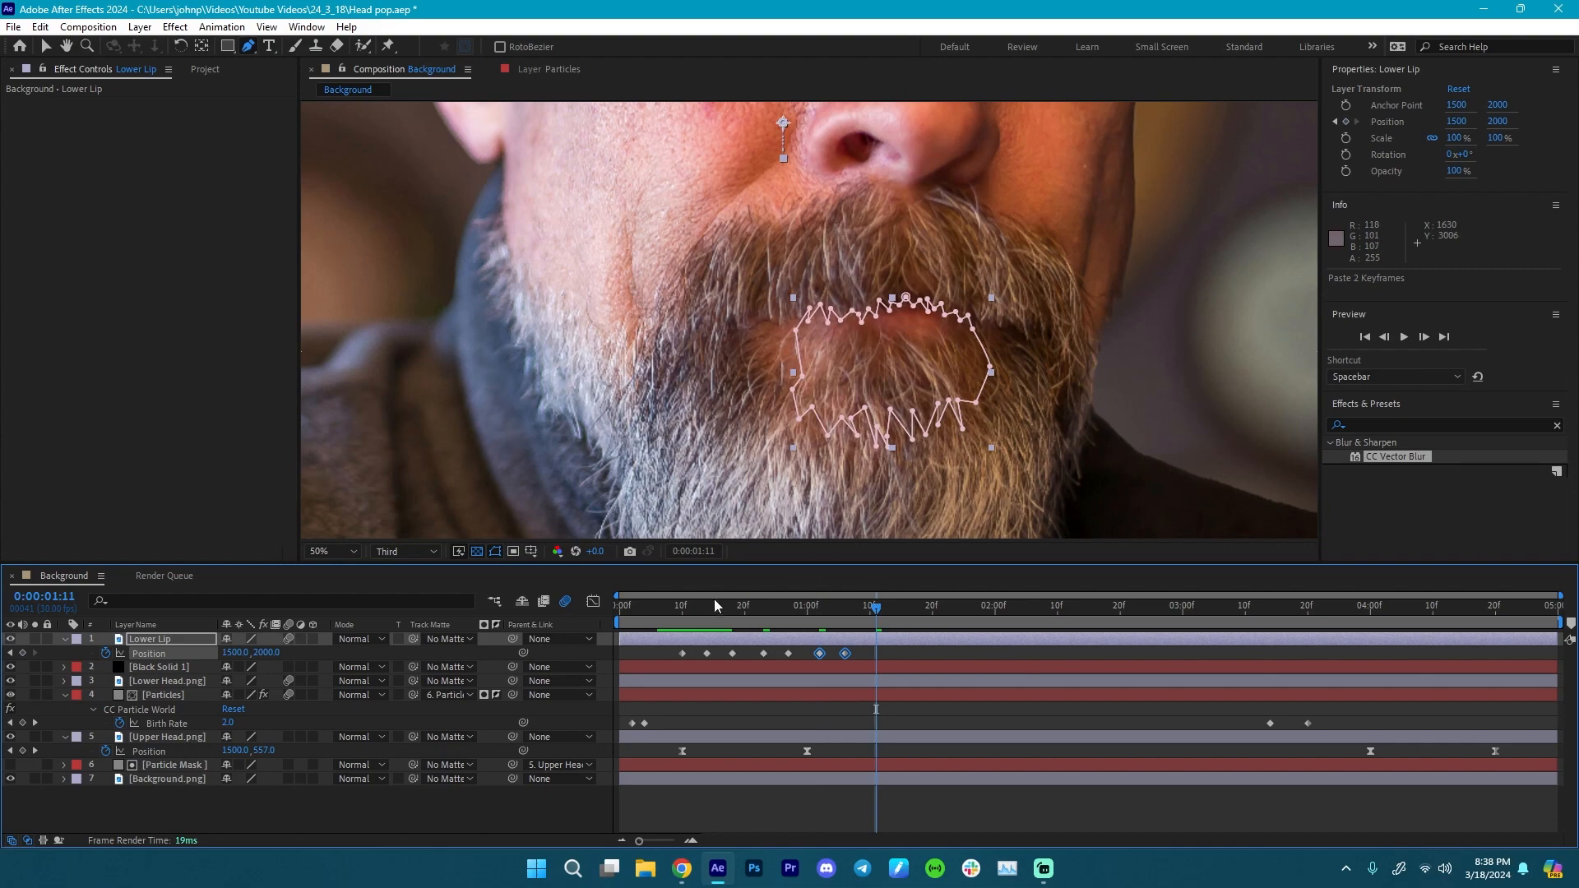
- Preview the composition from just before the mouth opens to check the lip movement against the head pop
click(658, 606)
scroll(885, 408, down, 2)
key(comma)
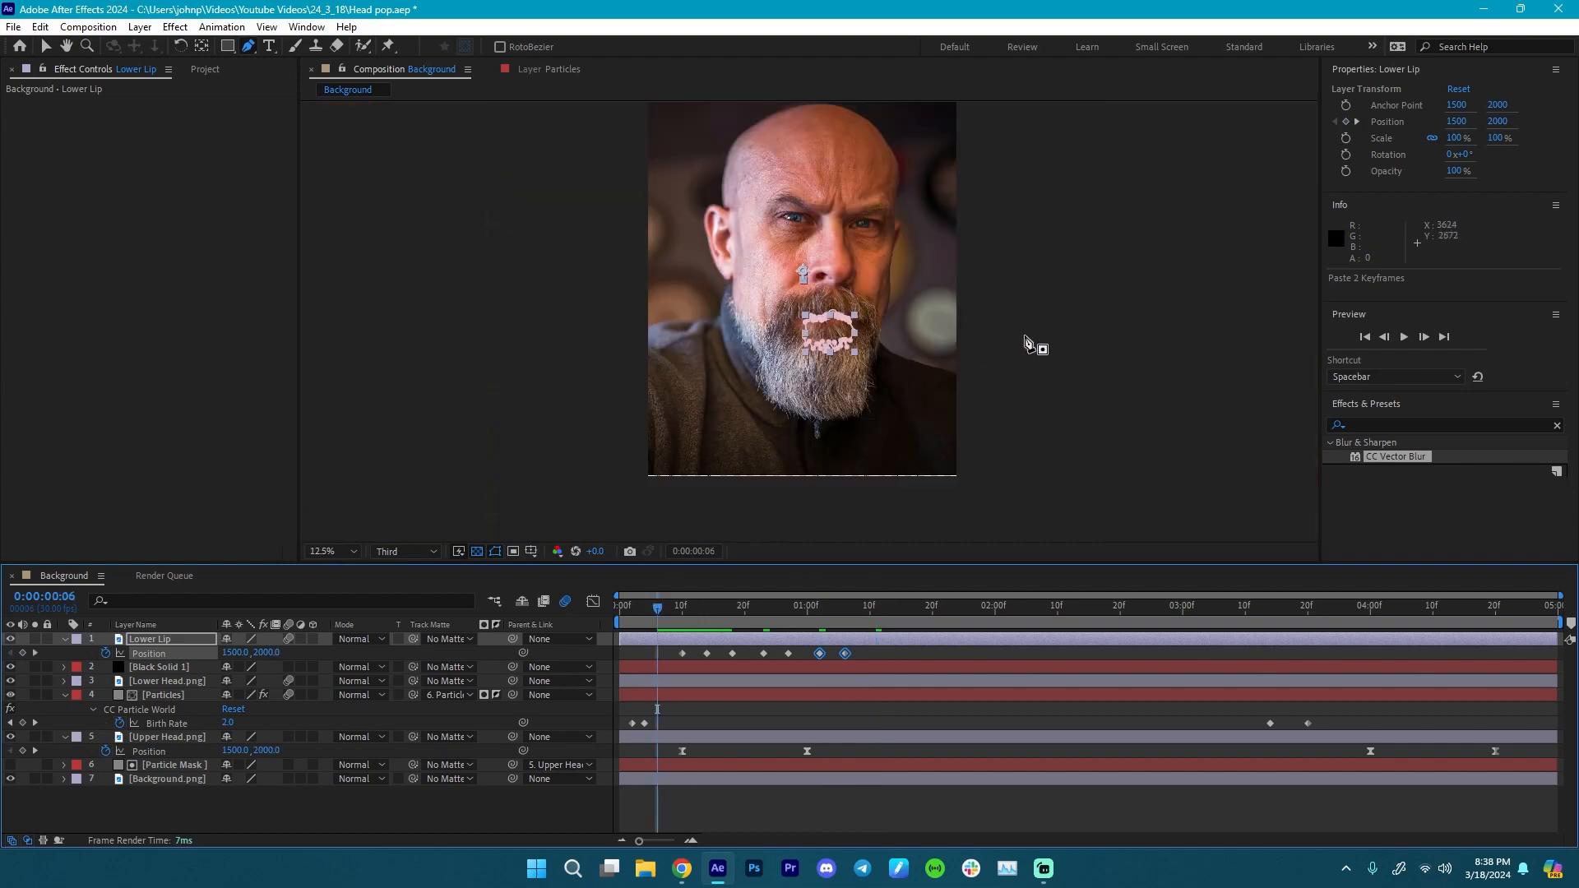
key(v)
click(1010, 384)
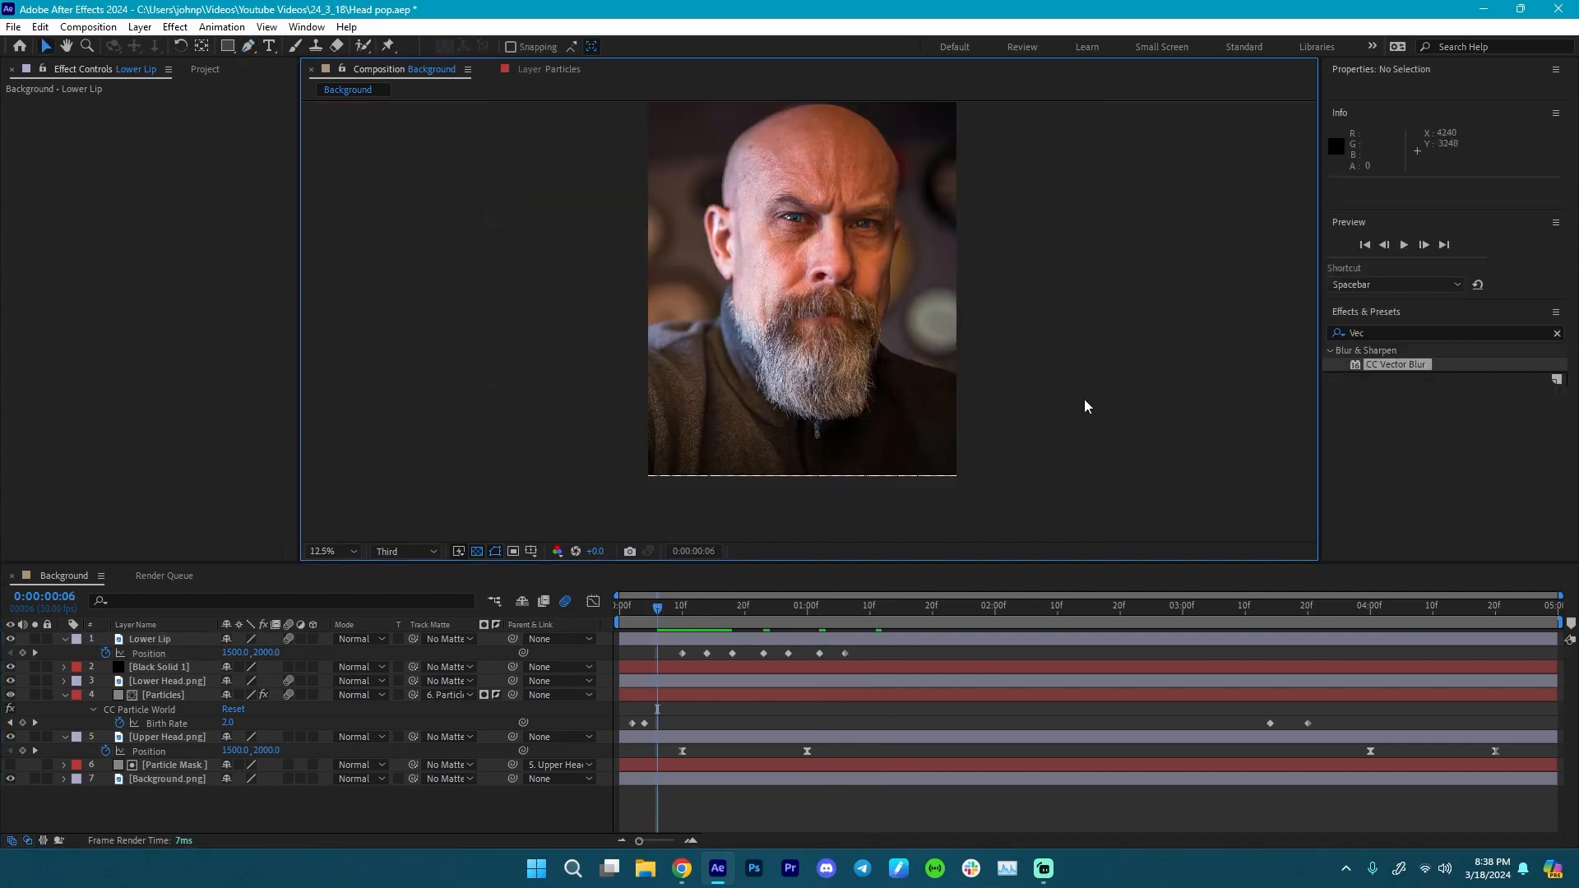
key(space)
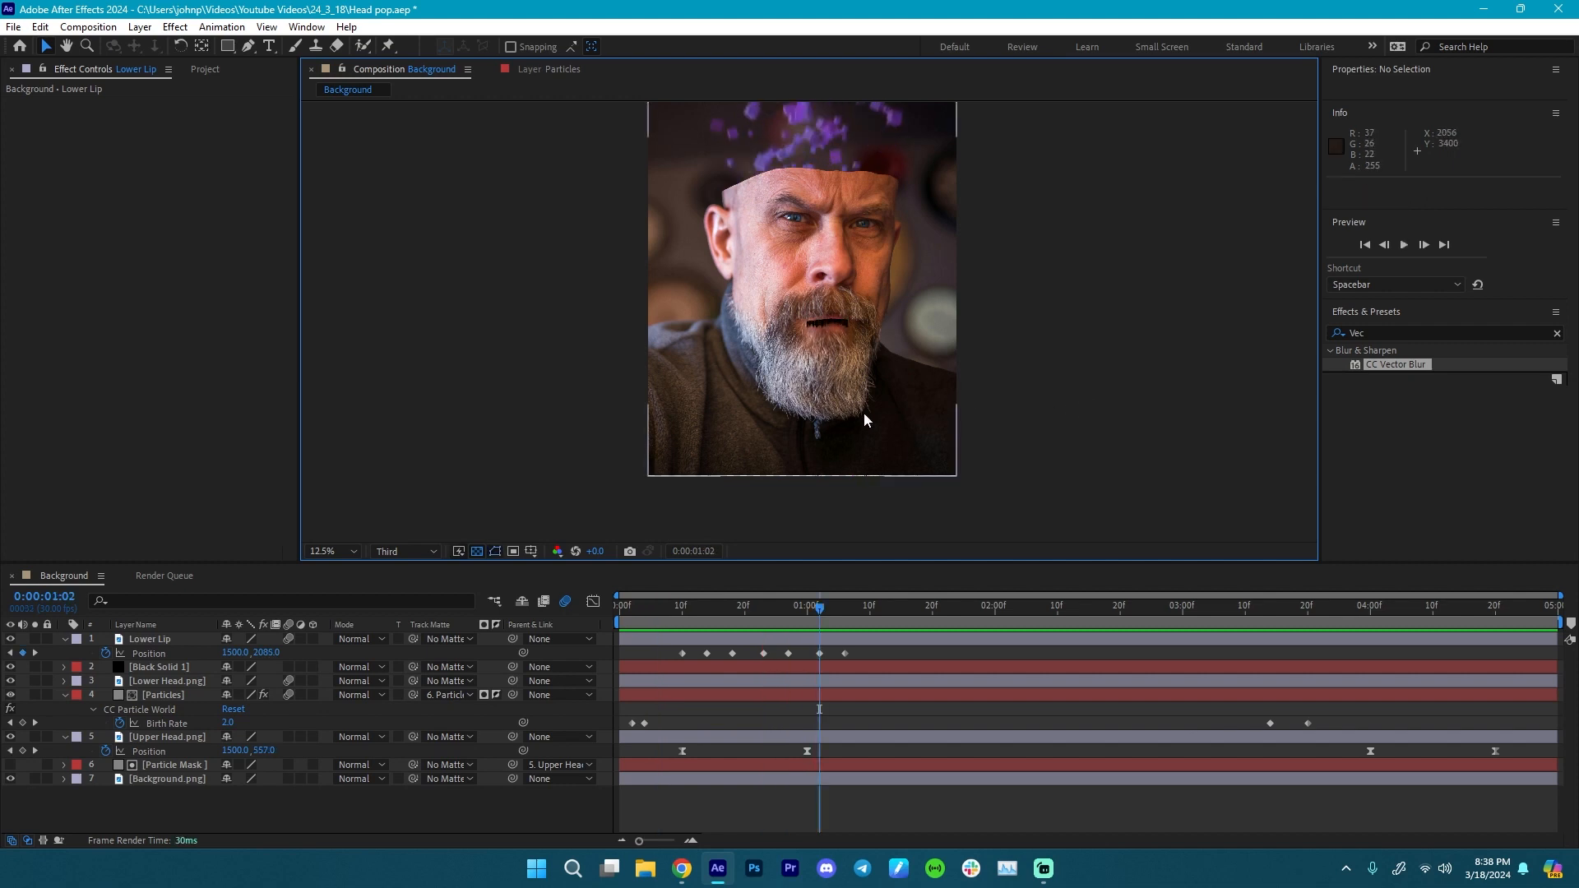
click(663, 607)
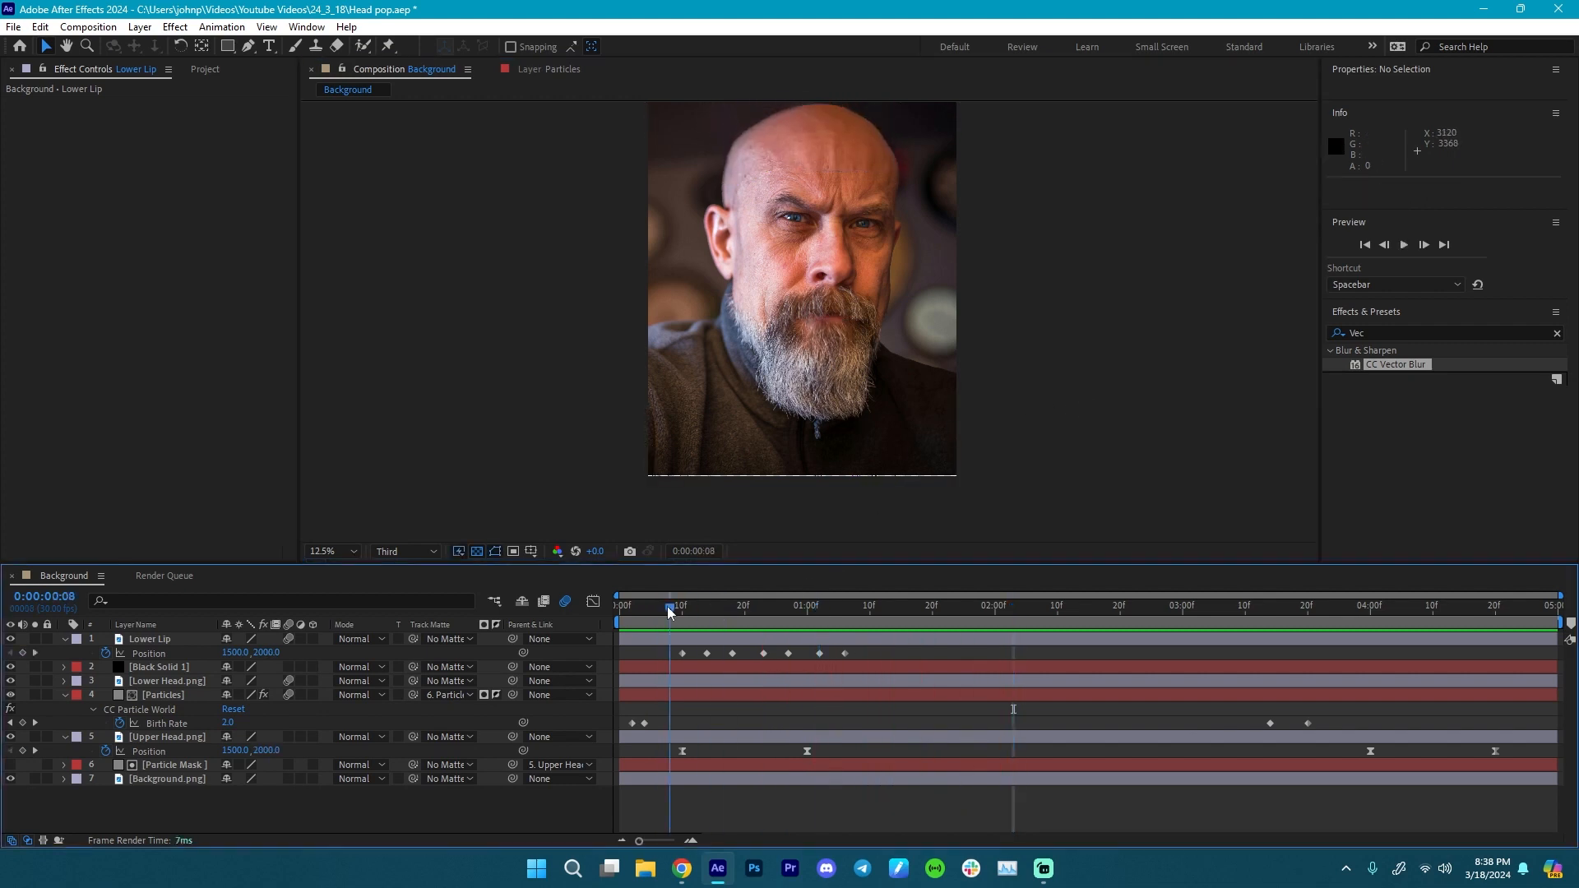
key(space)
key(space)
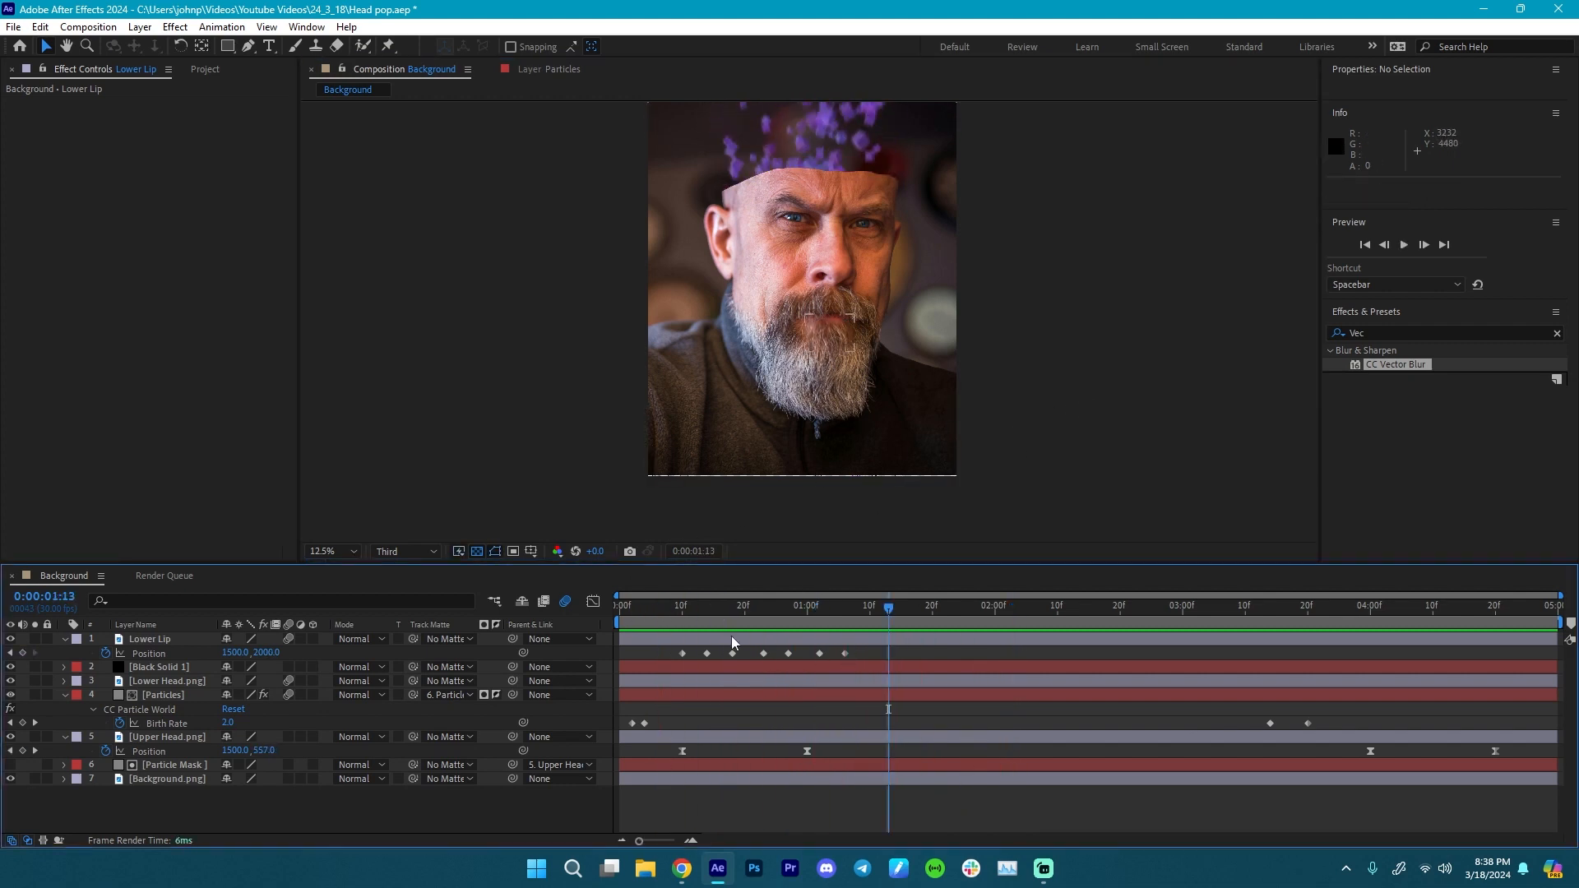
click(649, 608)
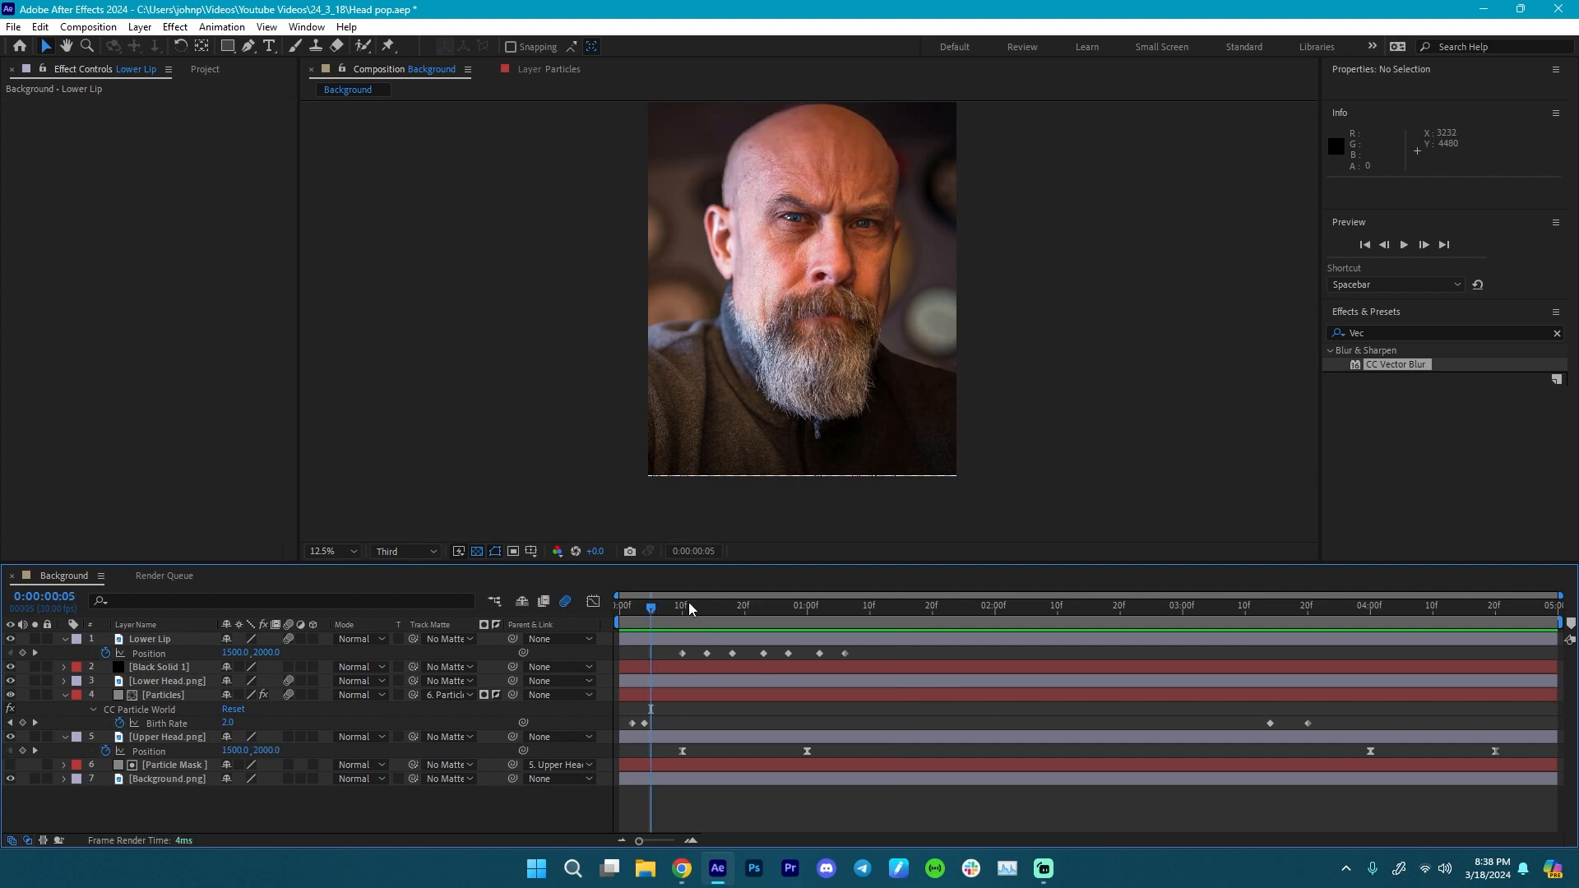
key(space)
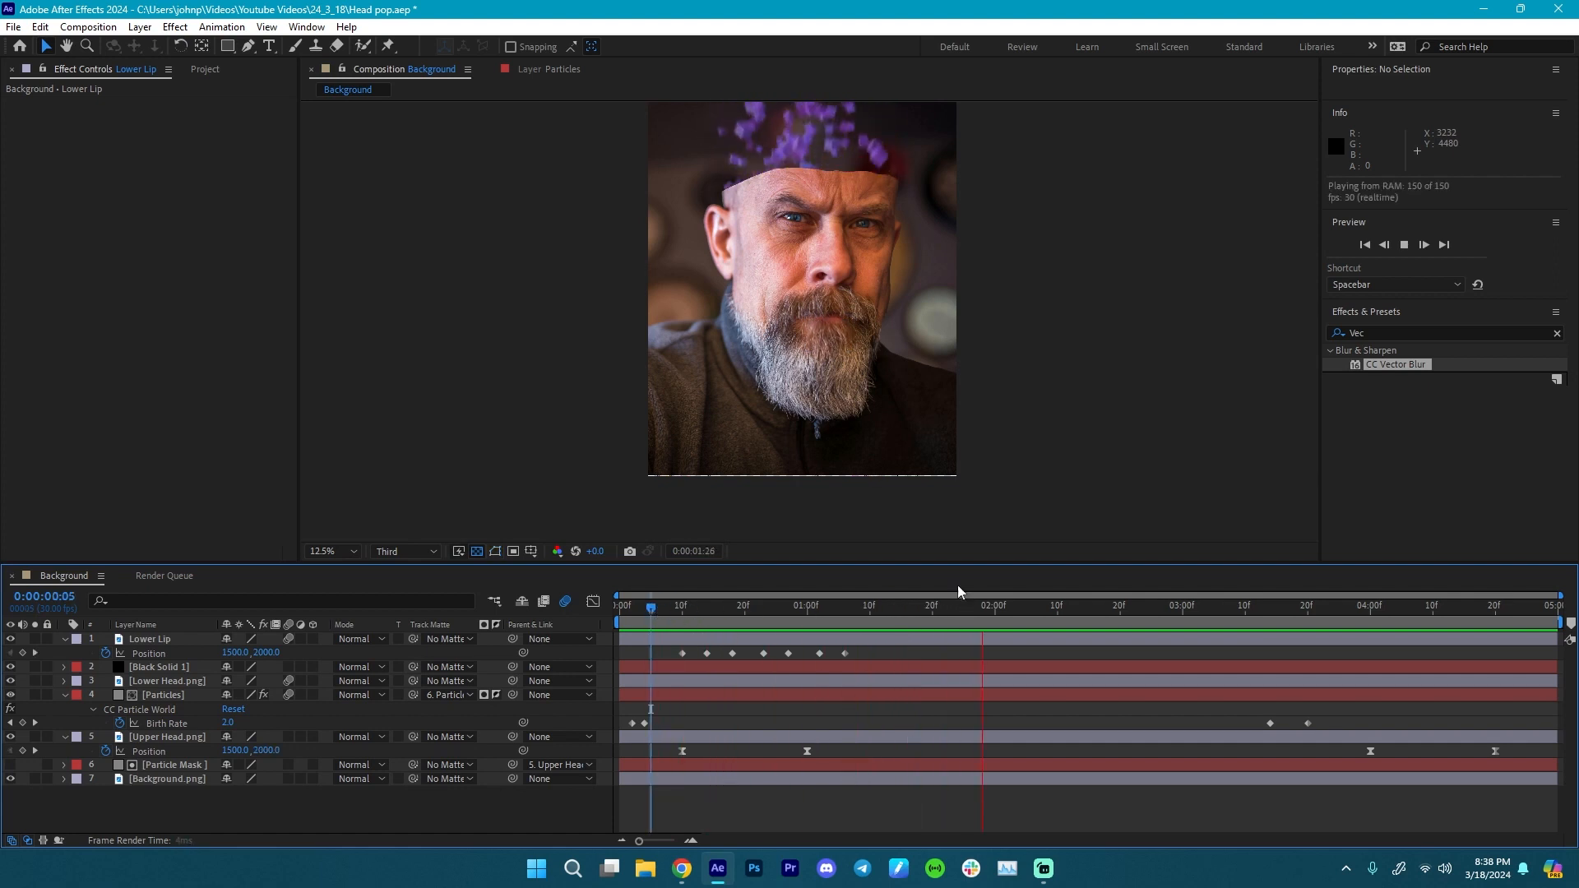
key(space)
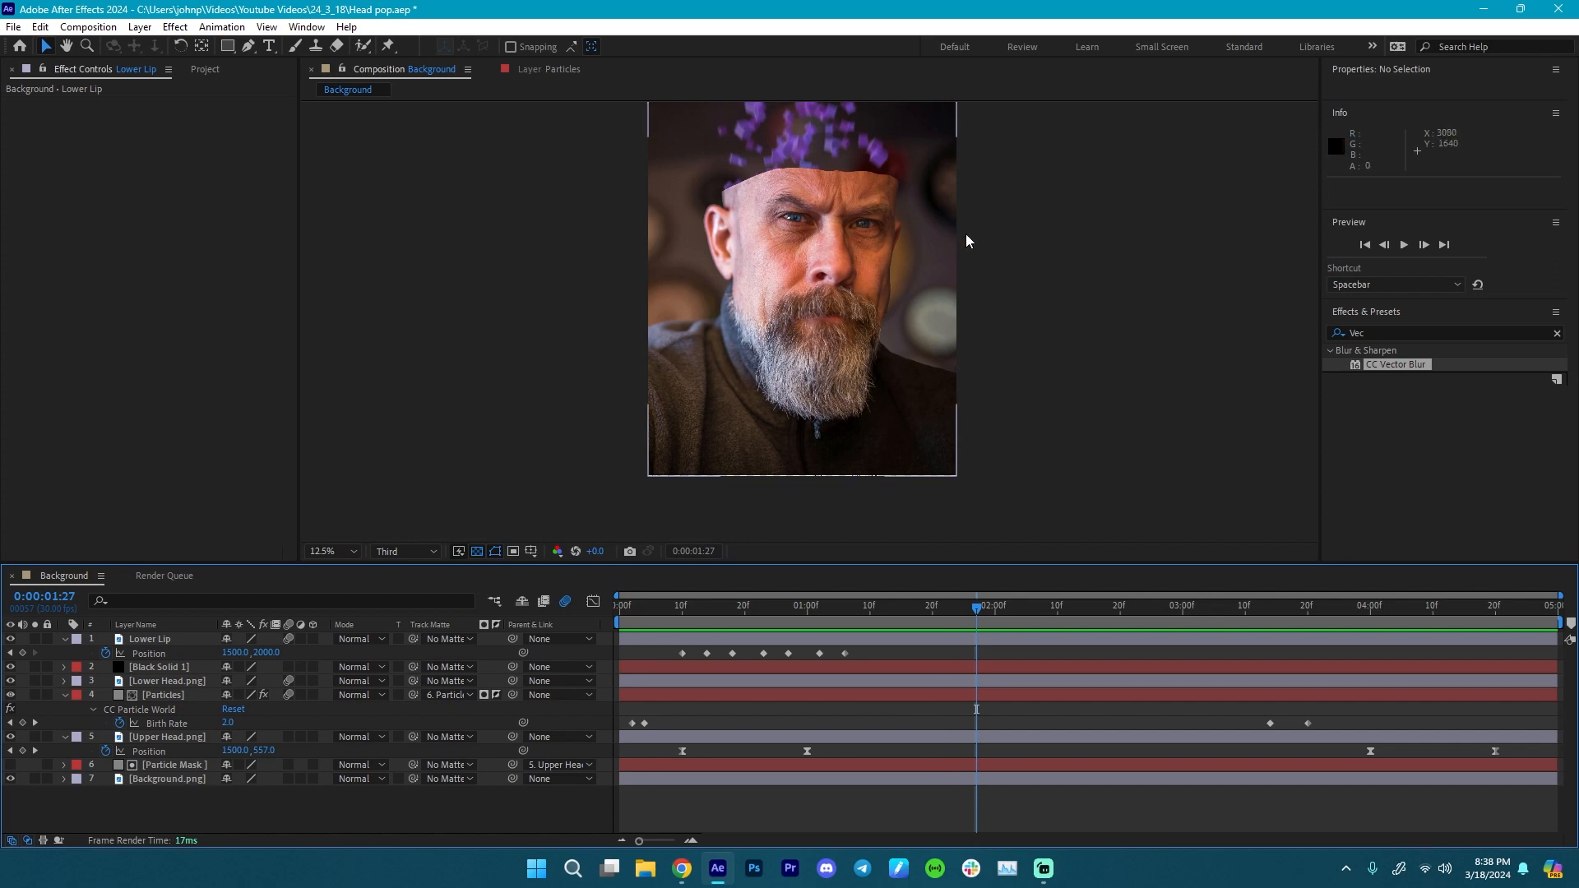
scroll(967, 280, up, 2)
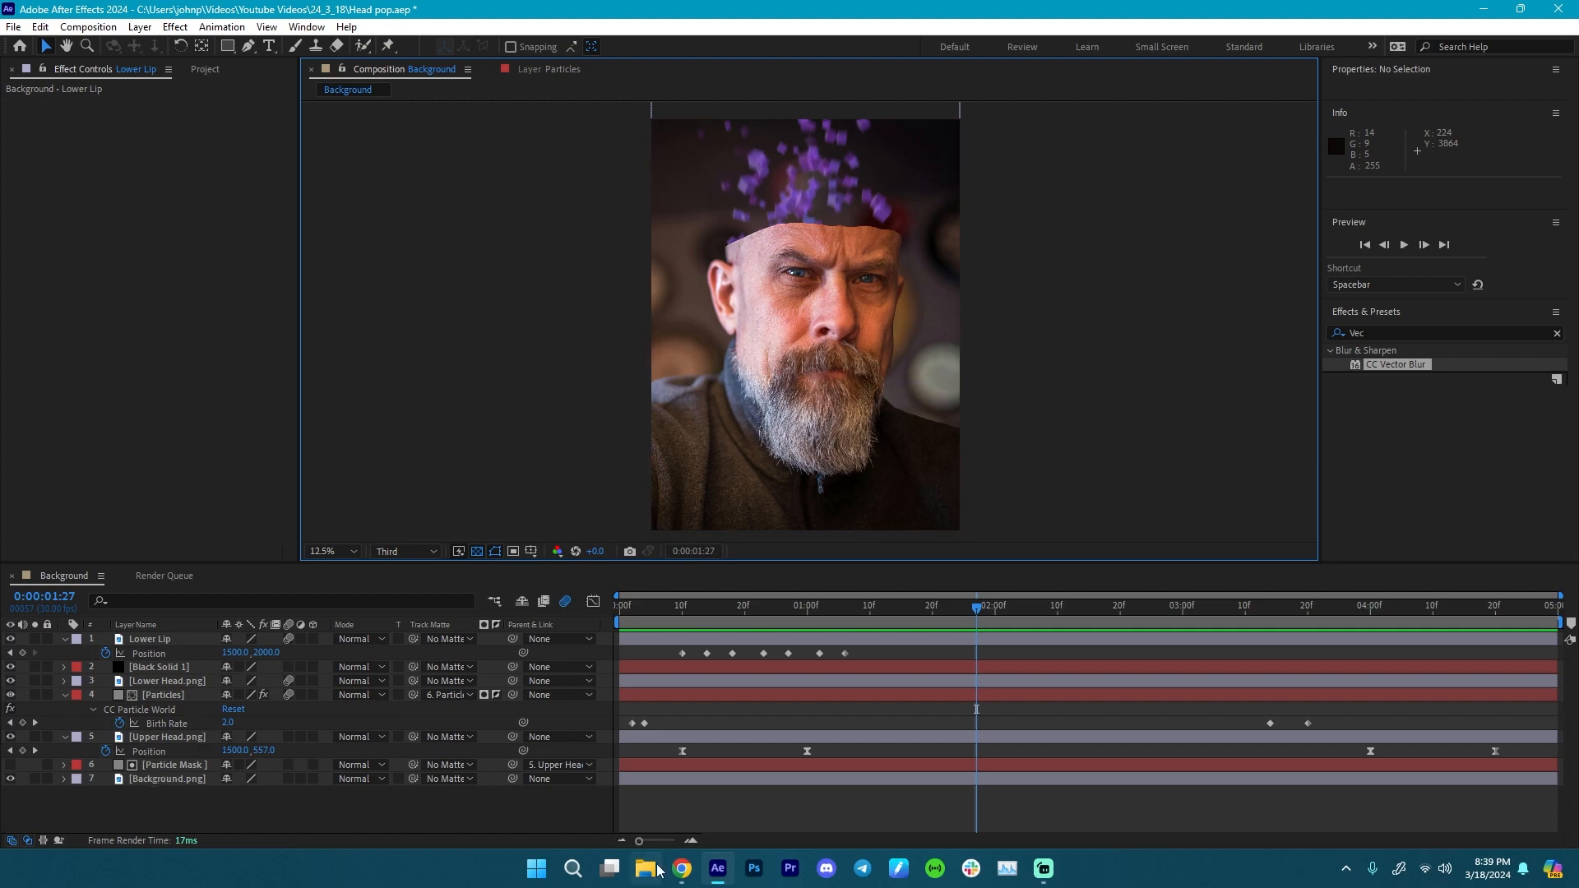
- Switch to Chrome and replace the Google search with "Liquid Death Can PNG"
click(681, 869)
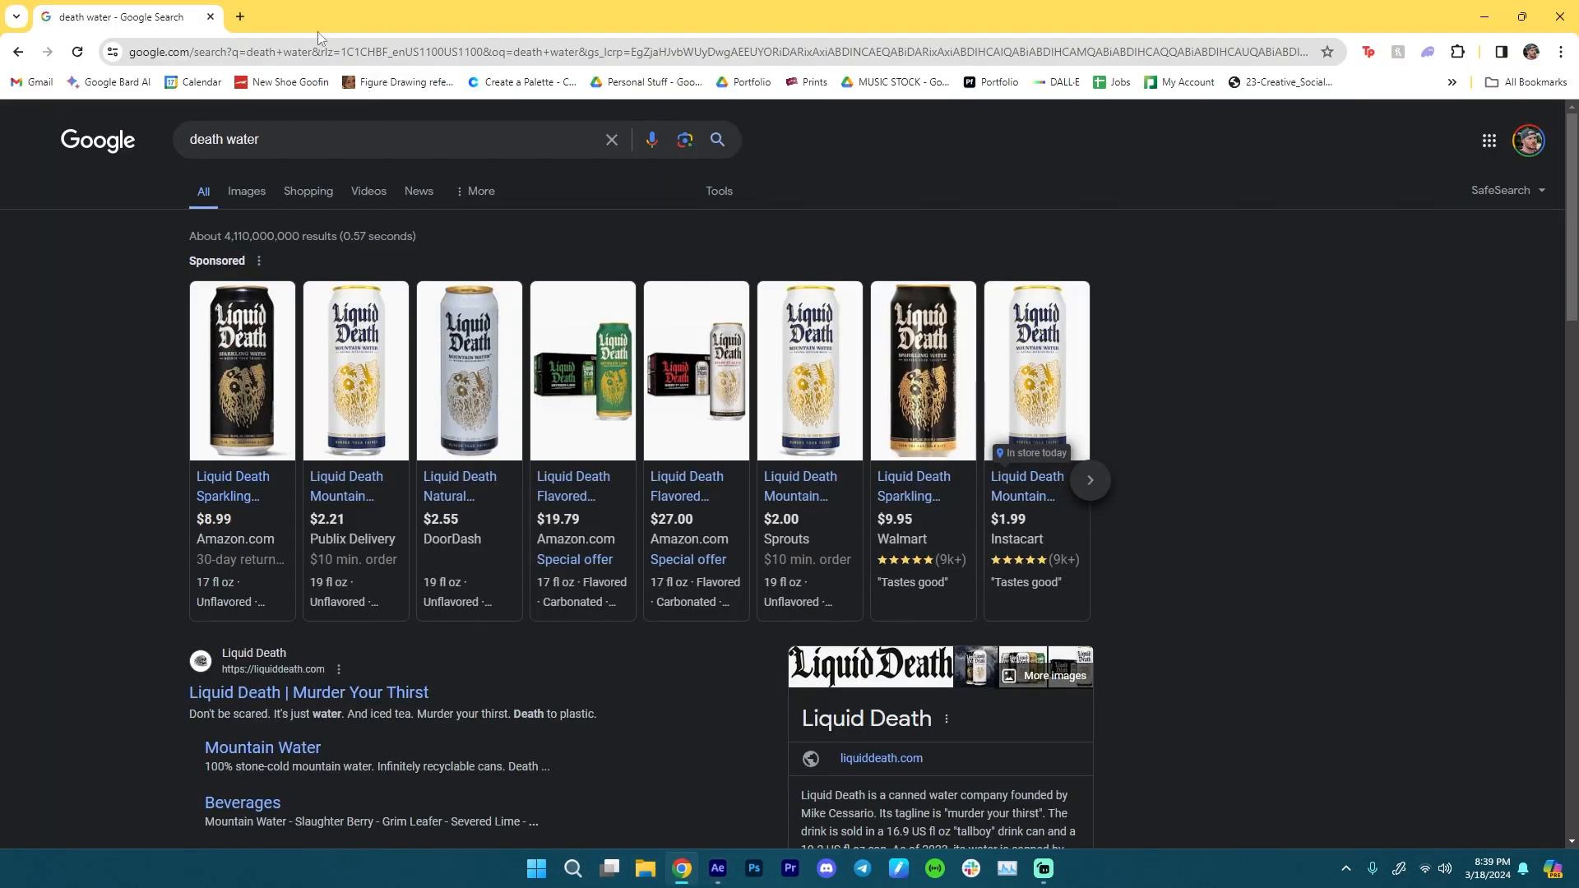
click(280, 52)
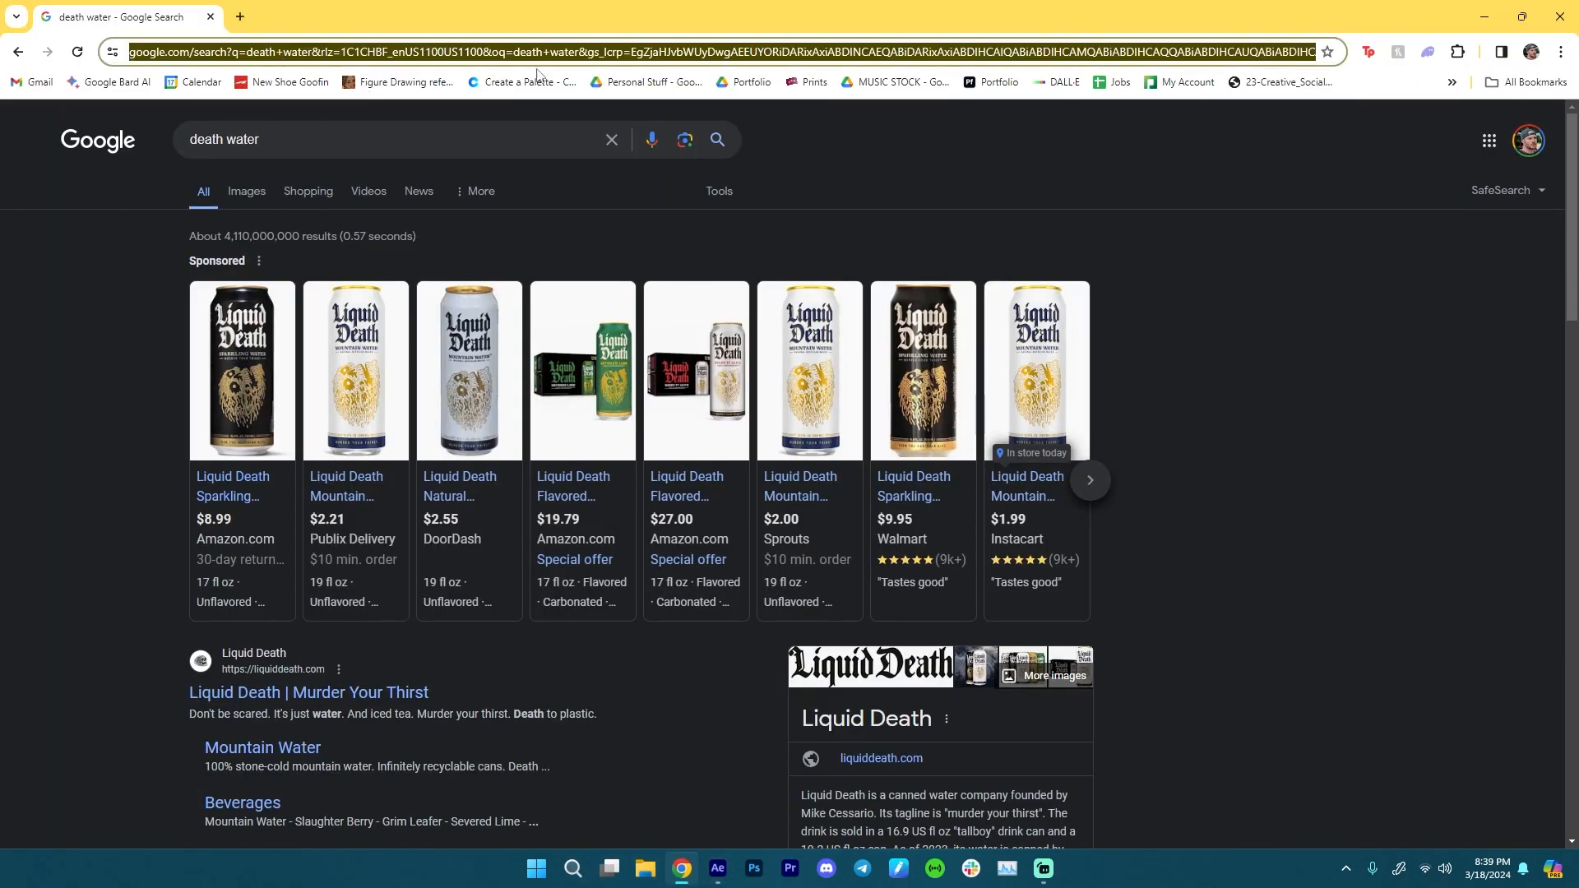
drag(301, 138, 19, 141)
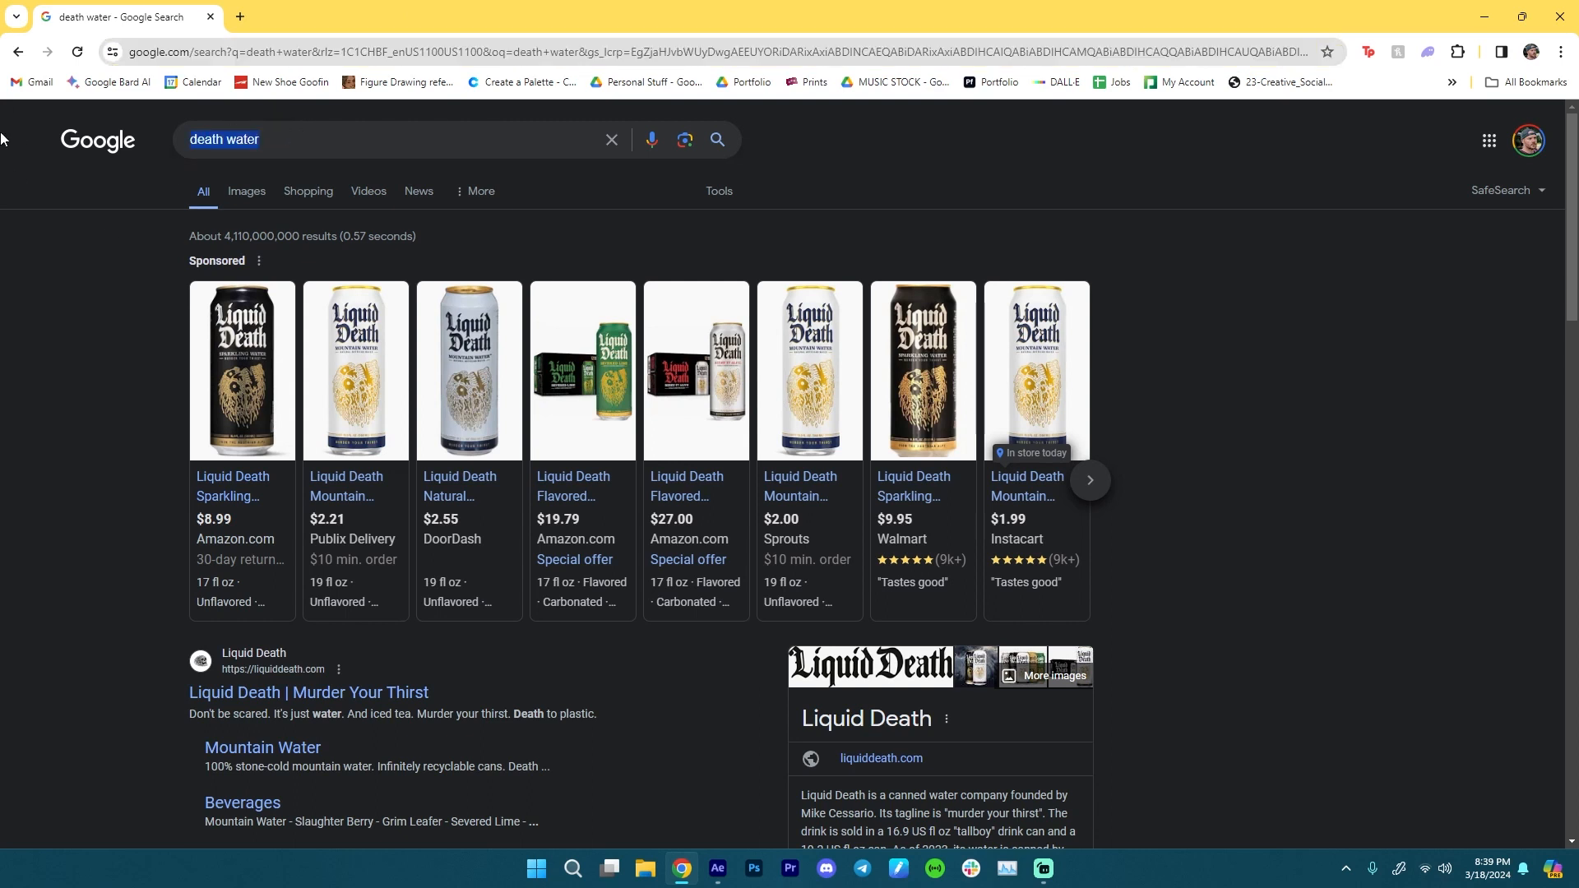
text(Liquid D)
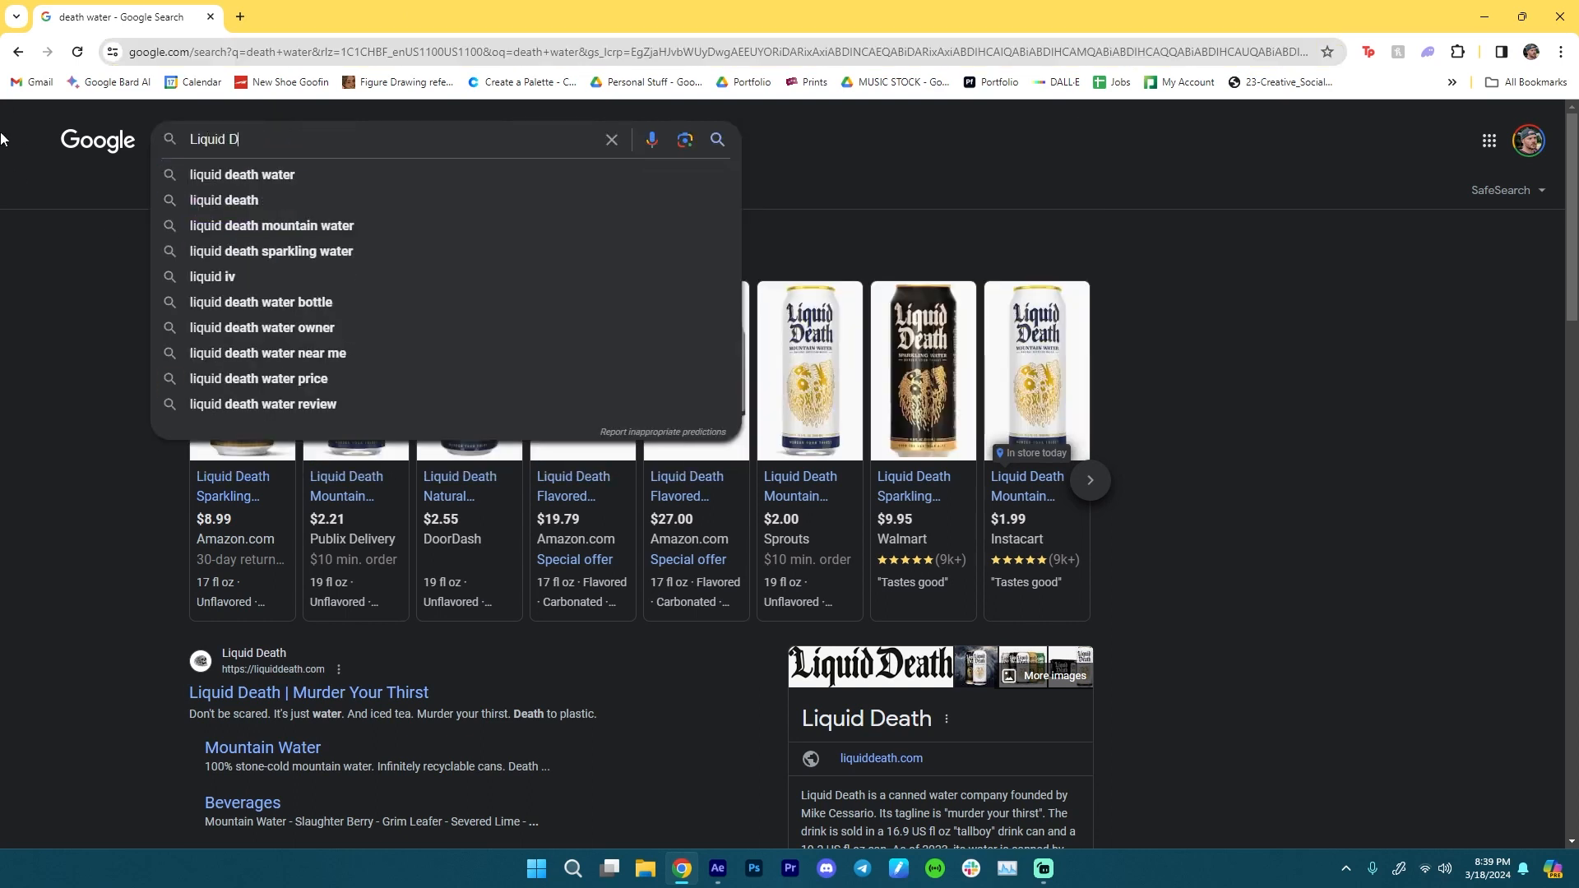
text(eath Can)
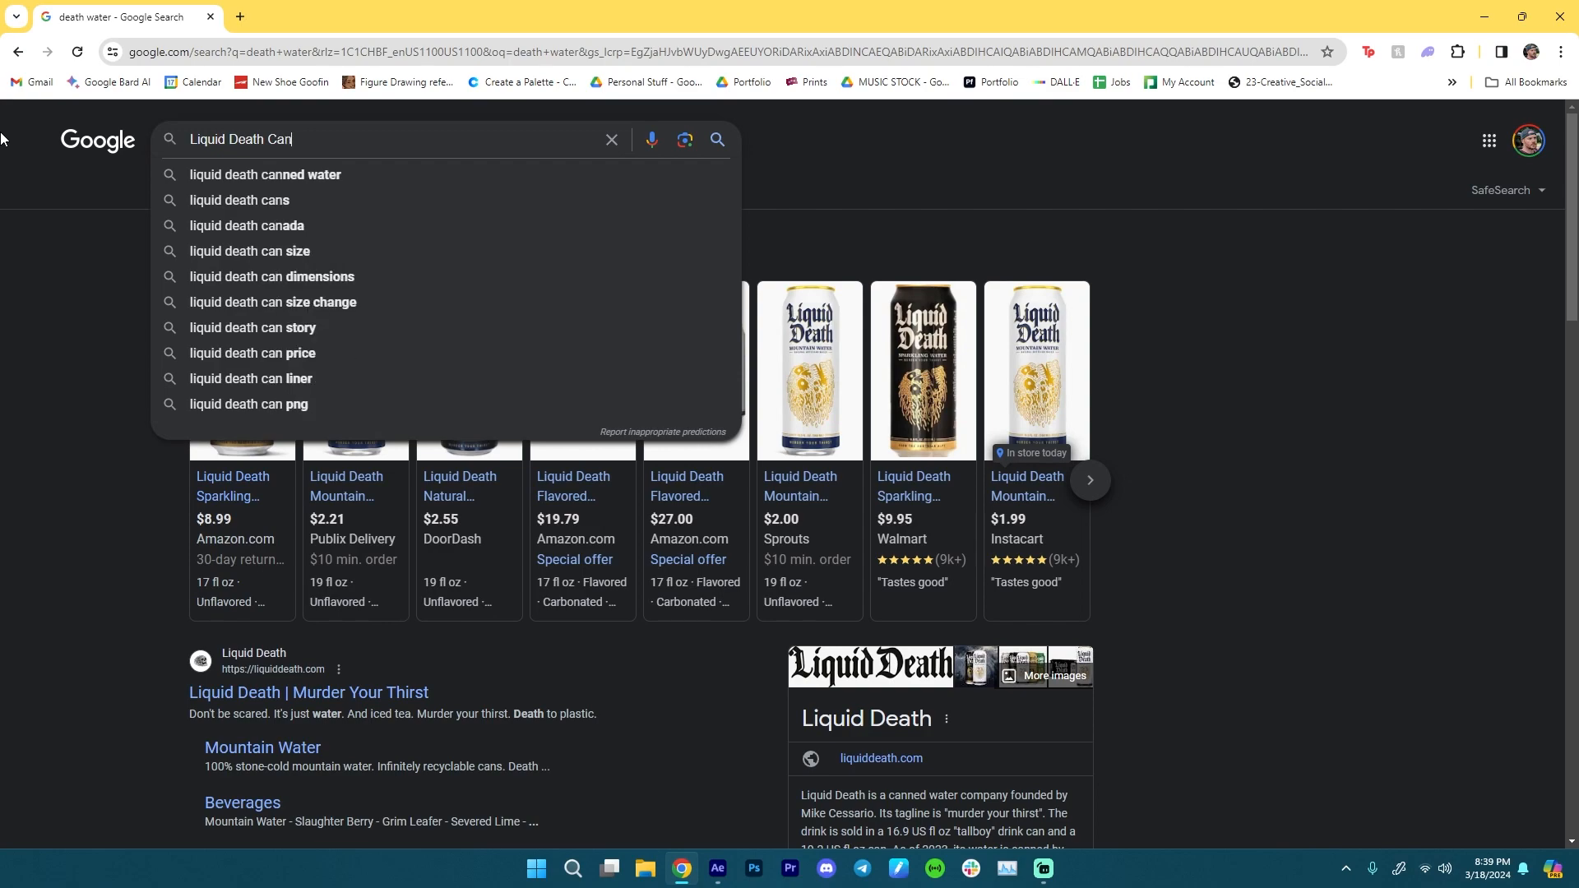
text( PNG)
key(Return)
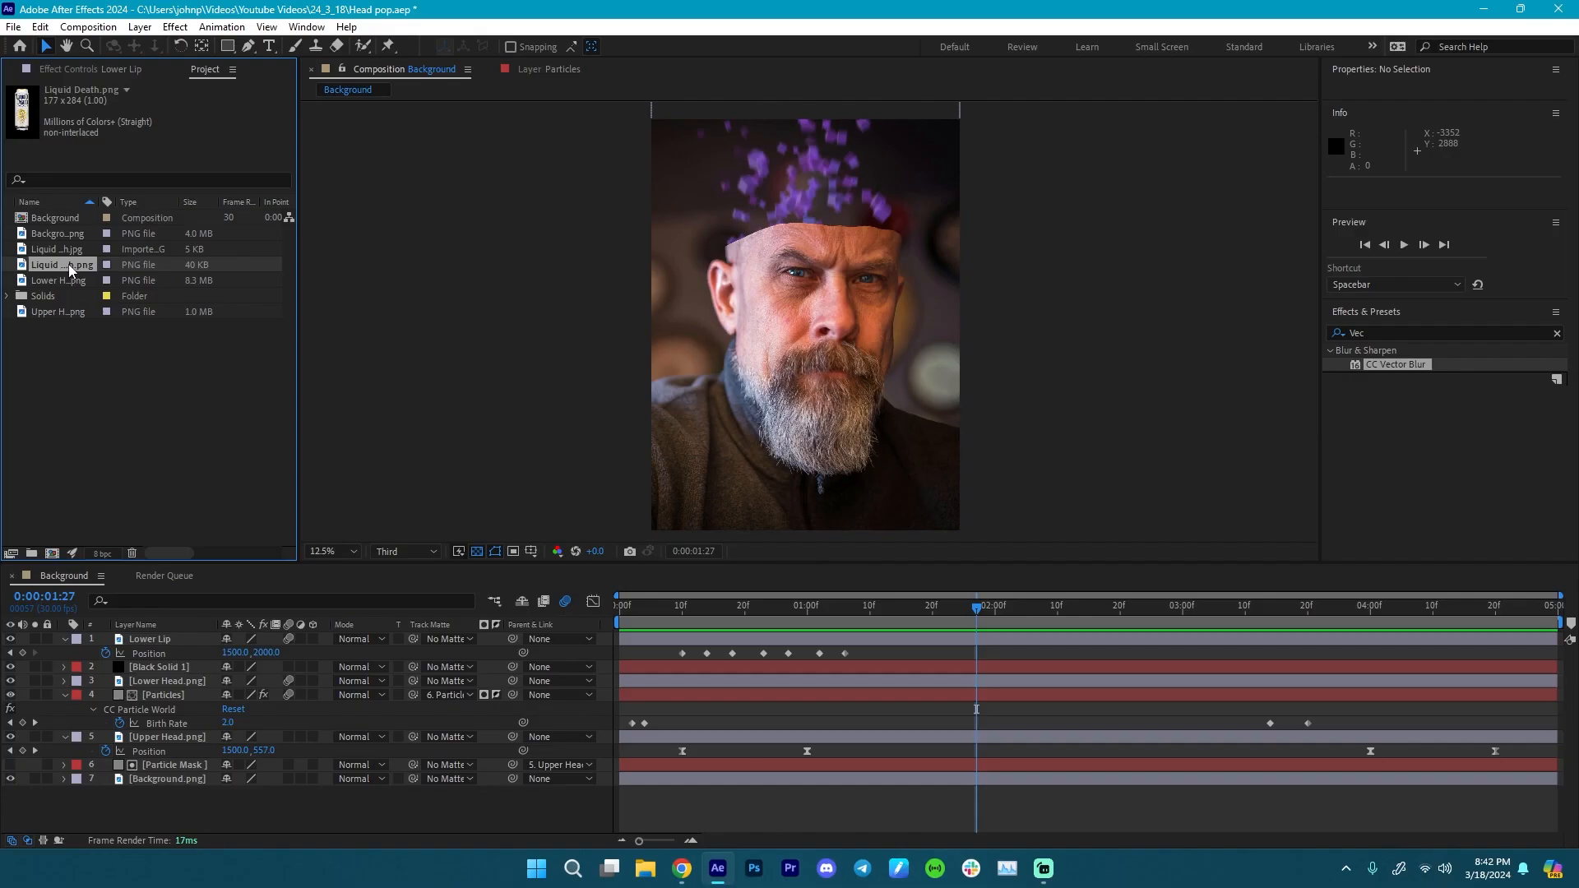
- Add Liquid Death.png to the composition between the Lower Head and Particles layers, and collapse the open properties of all layers
drag(61, 264, 174, 682)
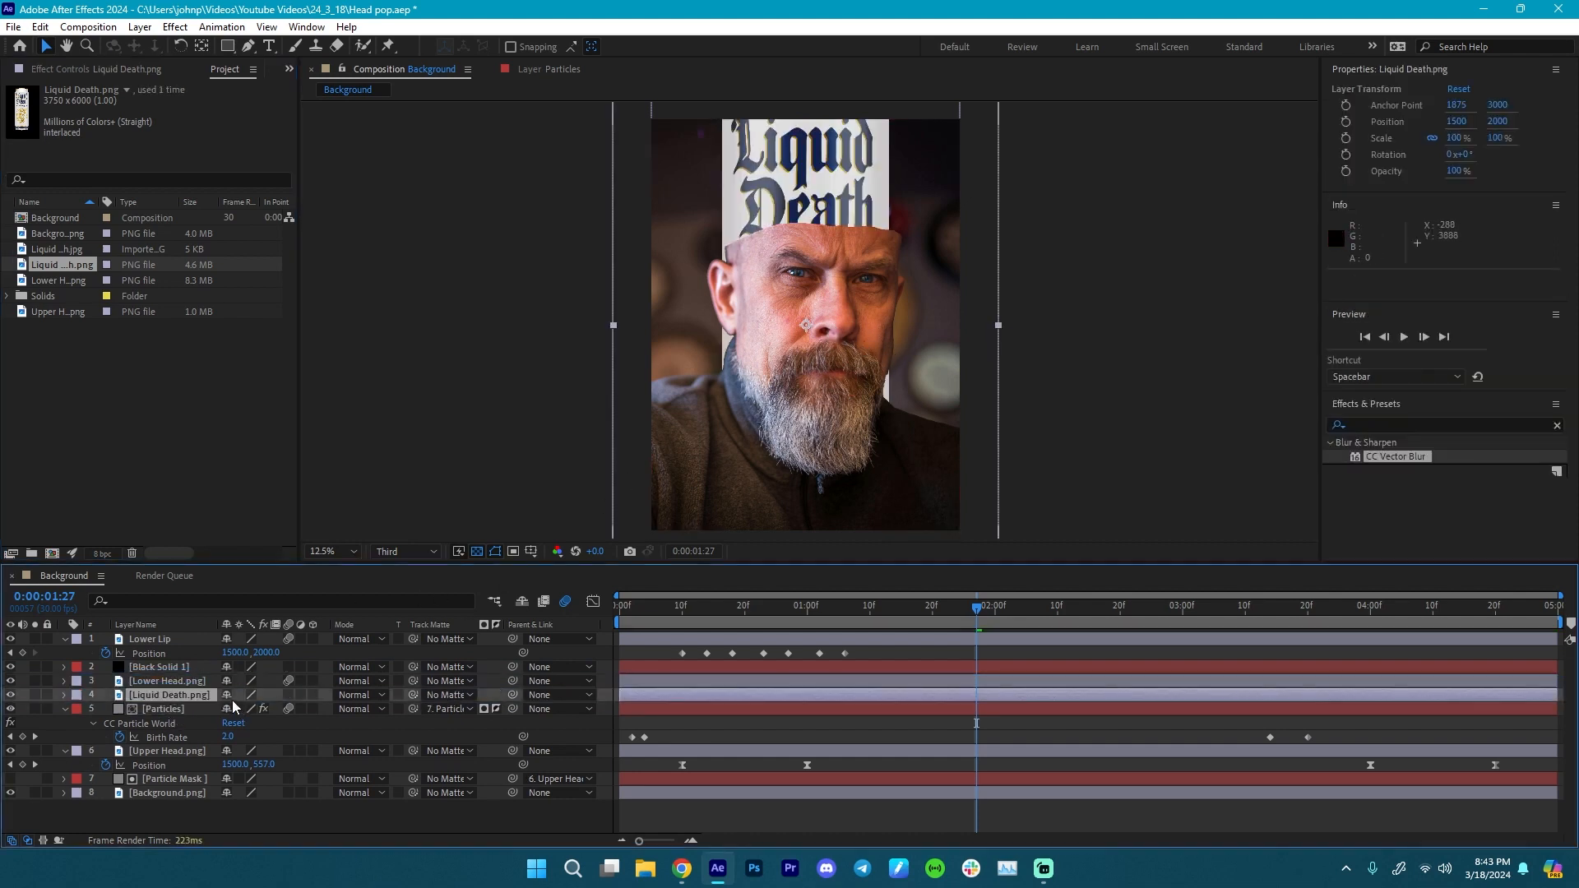
key(ctrl+a)
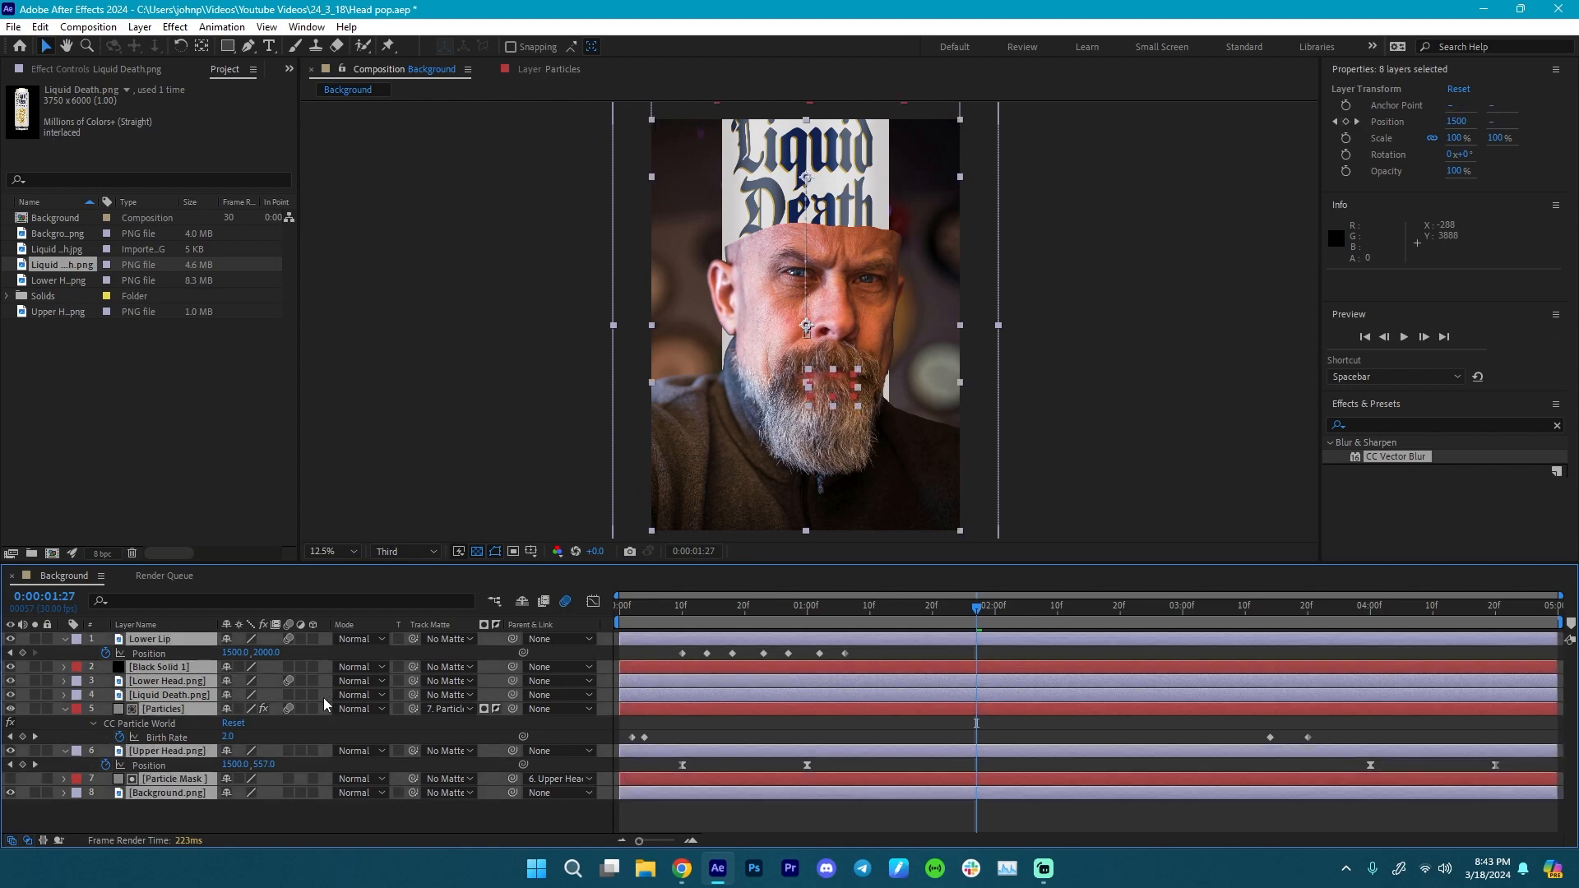
key(u)
click(185, 776)
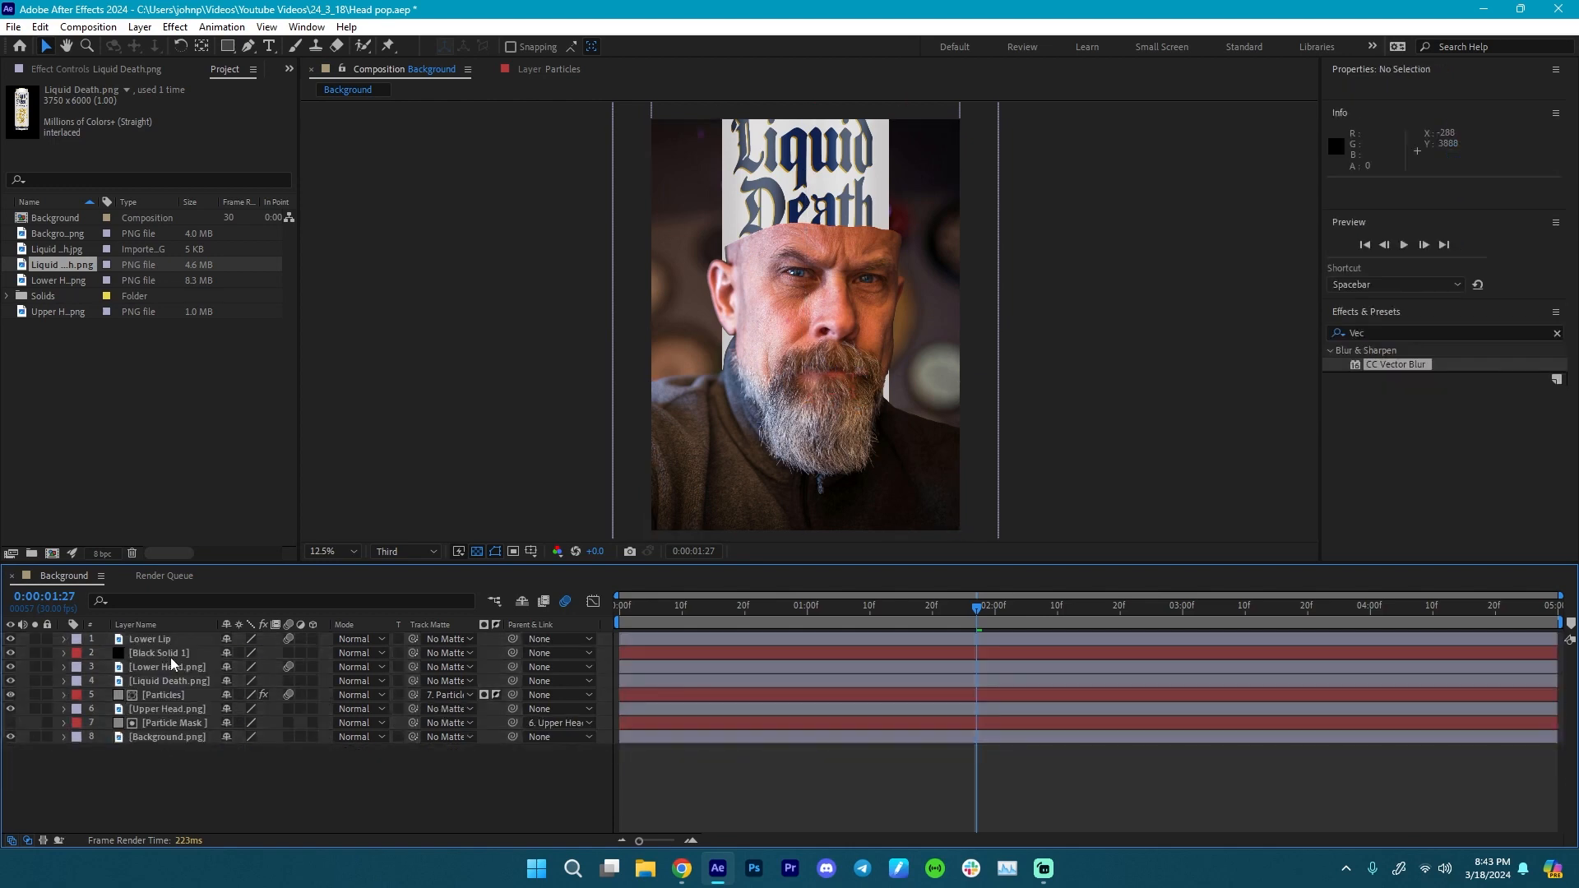
- Scale the Liquid Death layer down to 47% and set its track matte to the Particle Mask layer
click(153, 681)
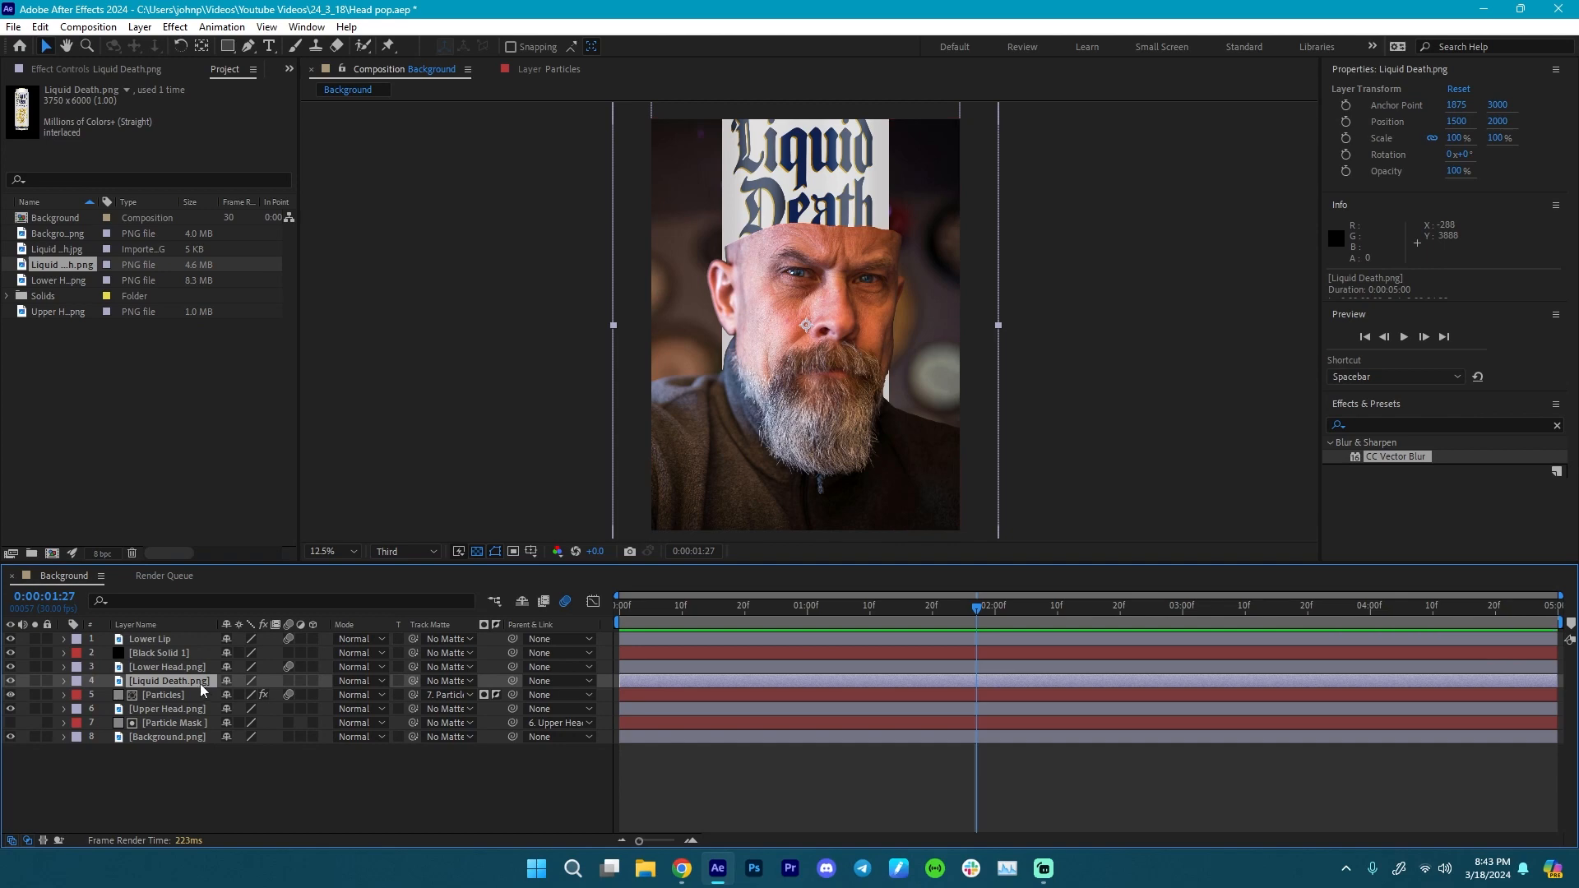
key(s)
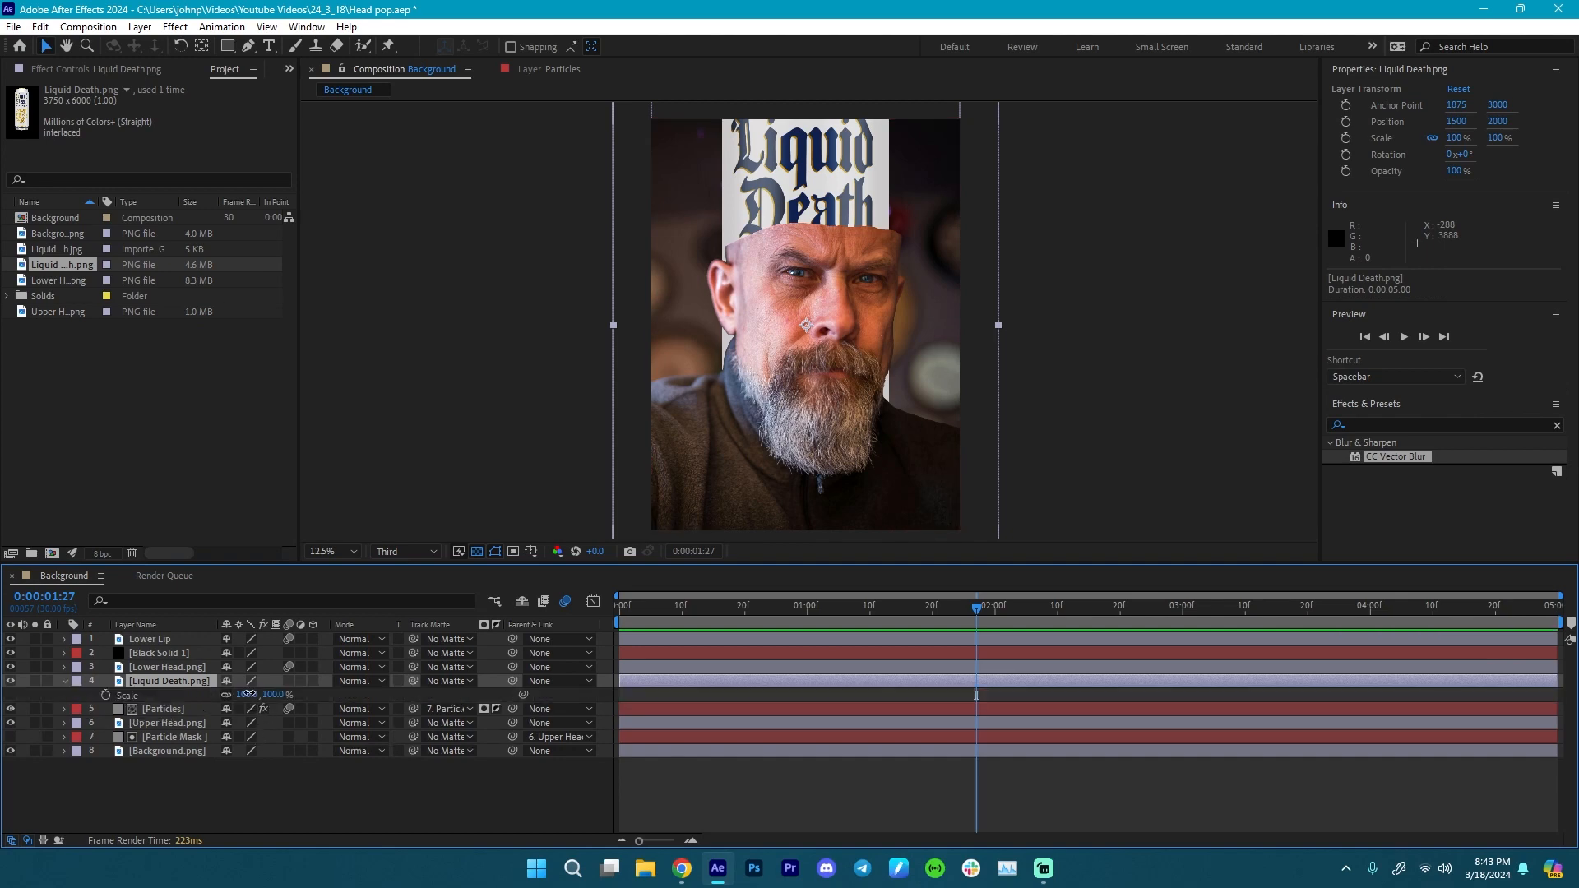
drag(248, 694, 213, 696)
scroll(475, 402, up, 1)
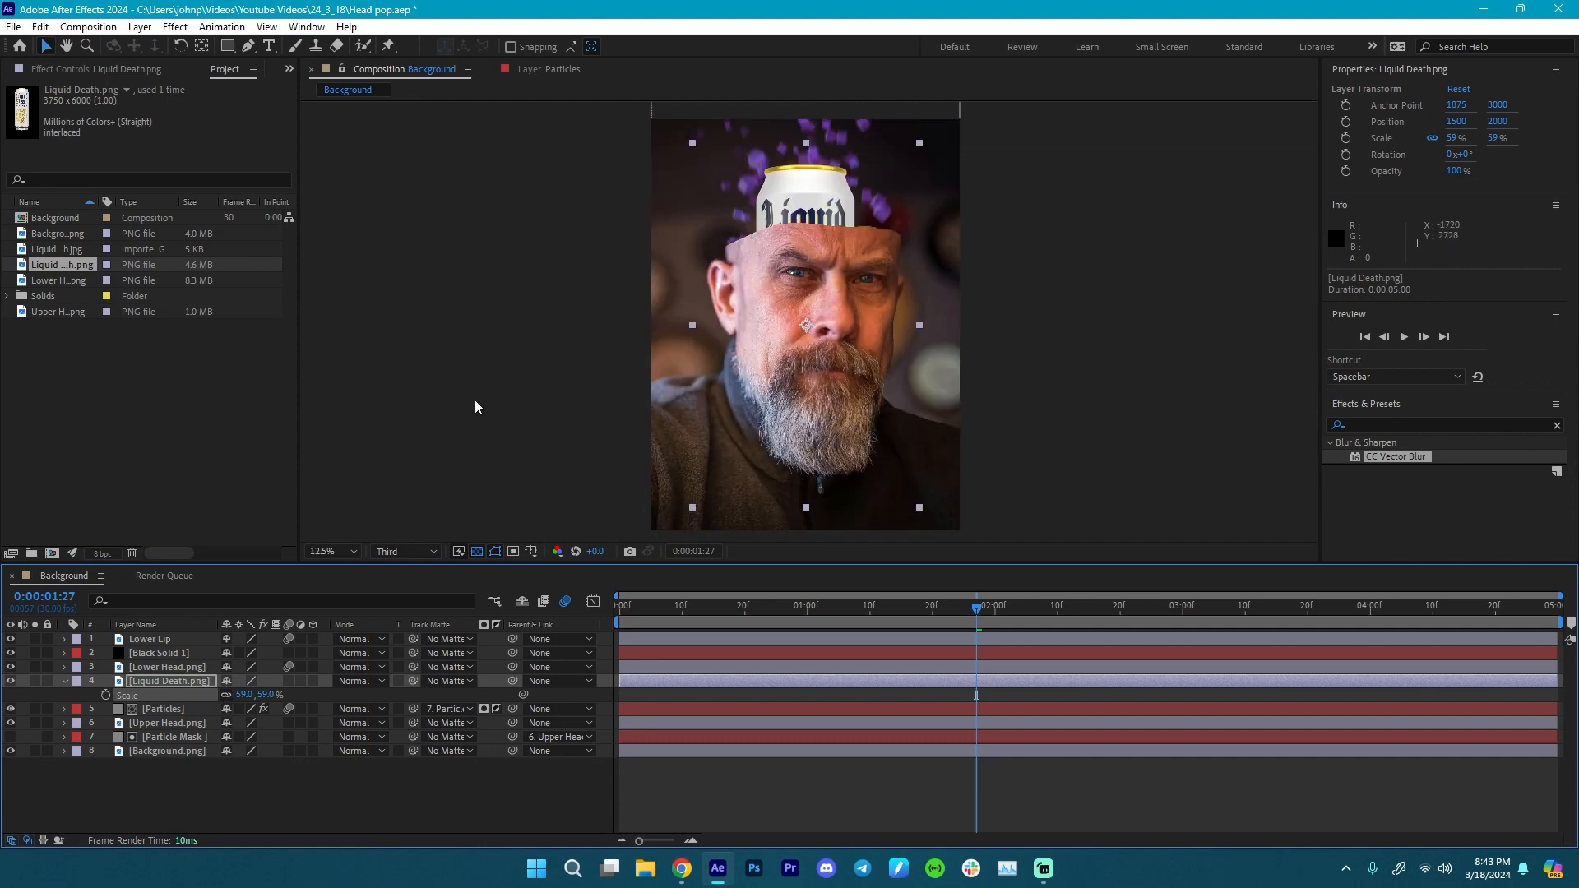
scroll(549, 364, down, 1)
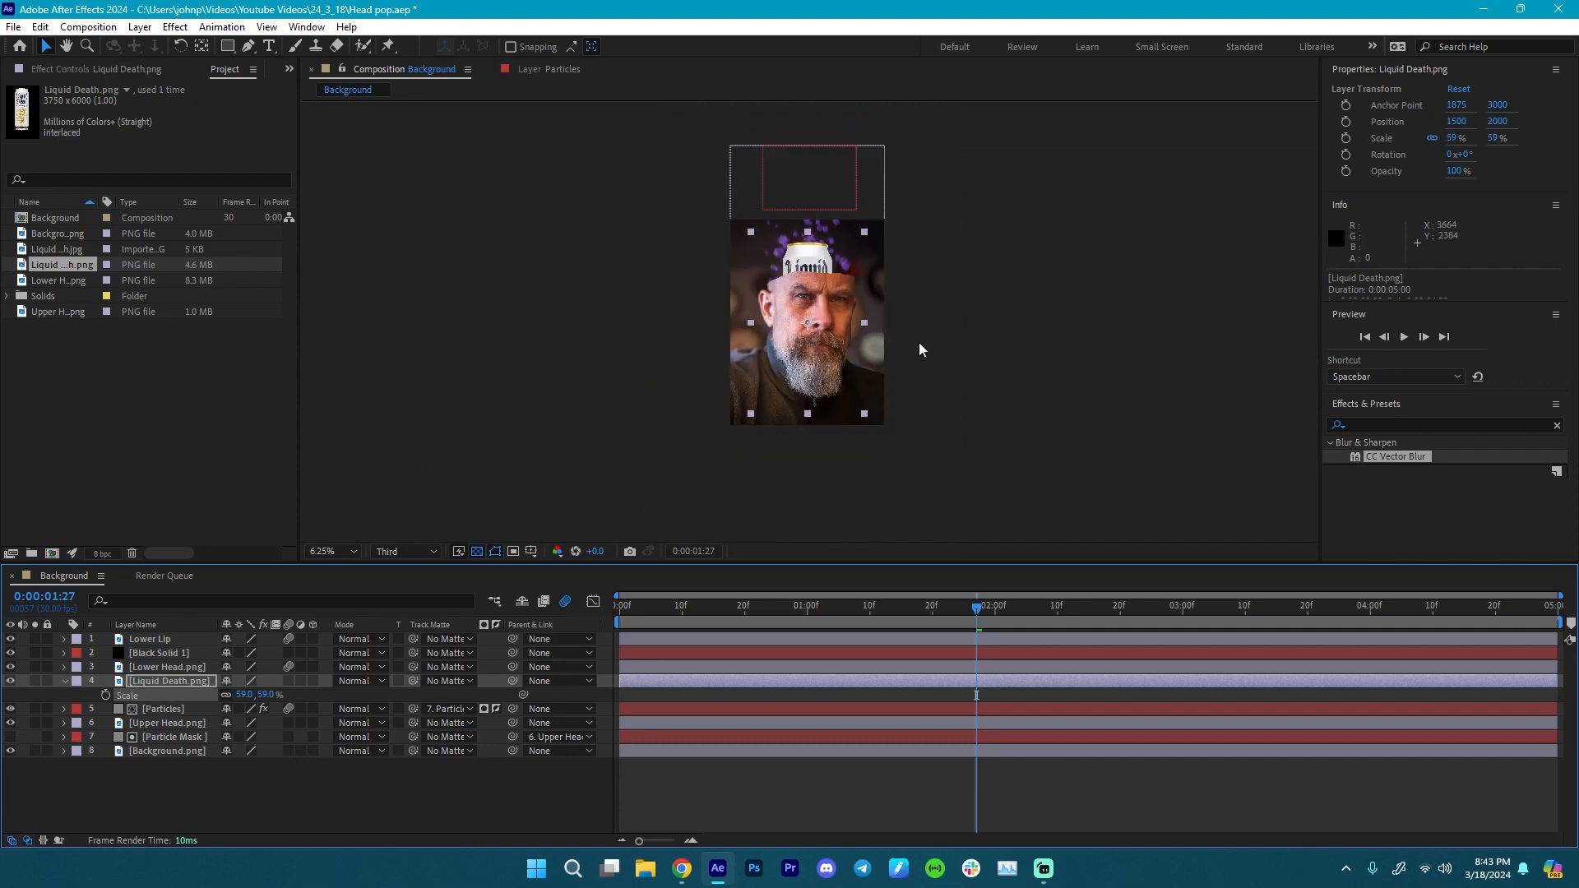
drag(919, 342, 920, 388)
key(v)
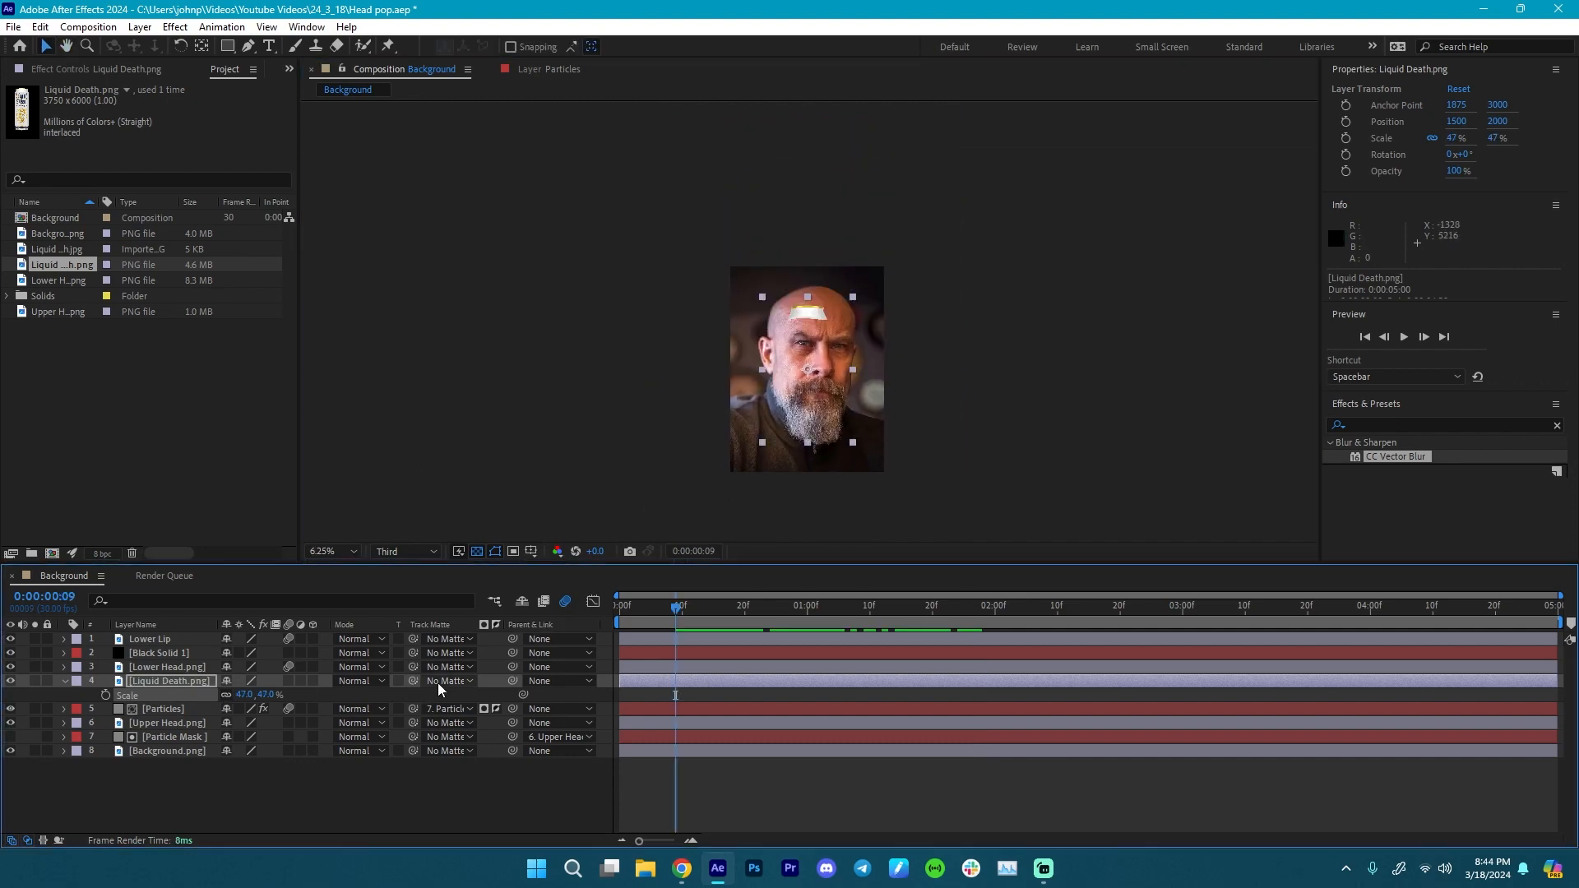
click(449, 679)
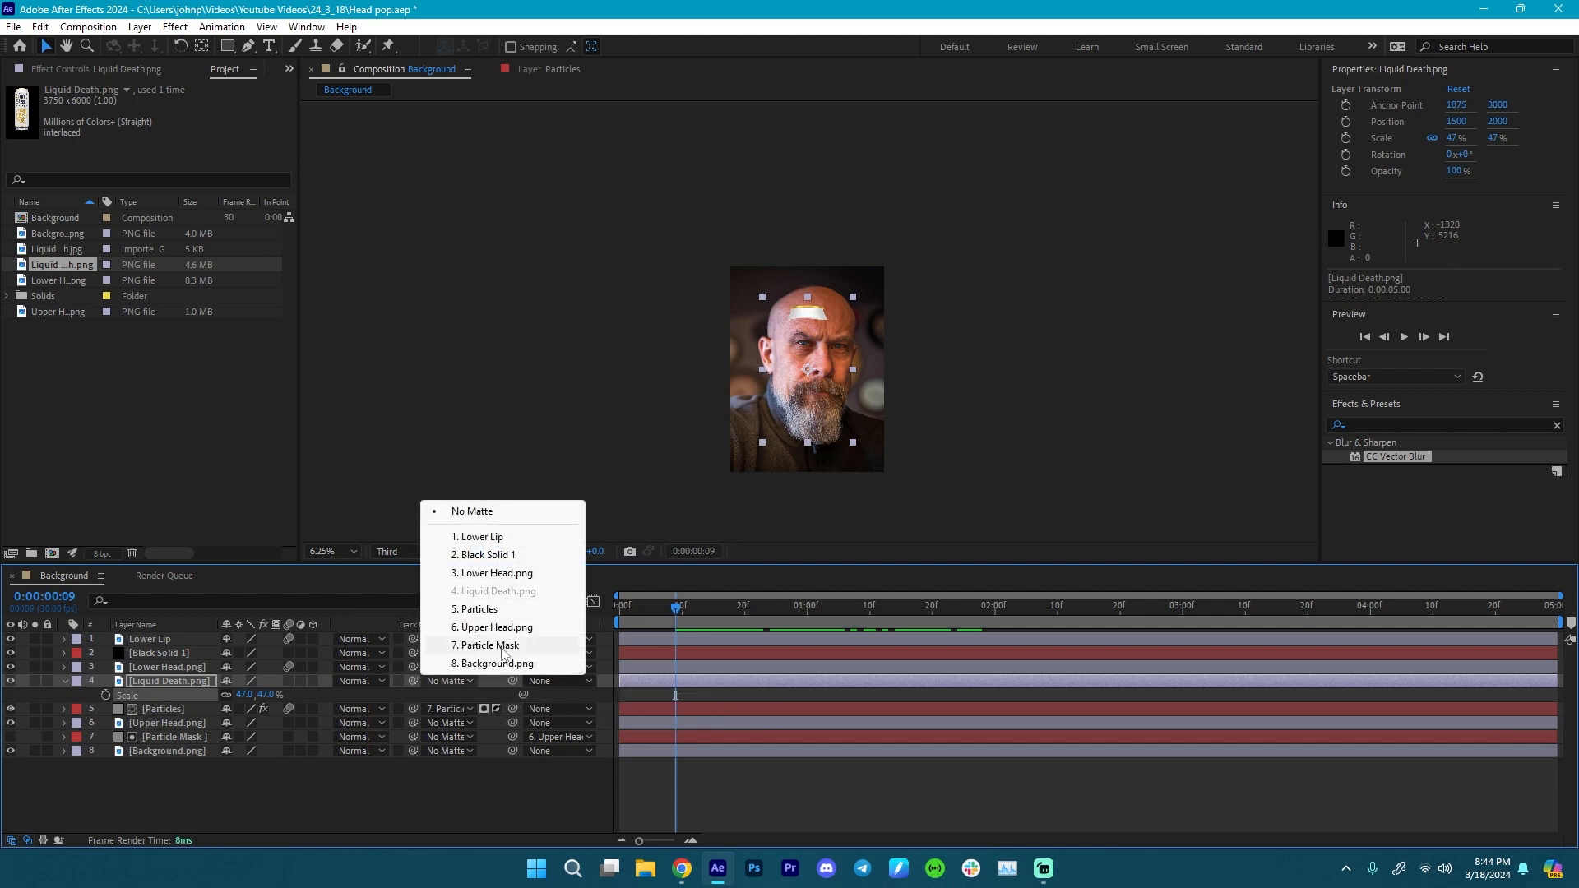
click(497, 646)
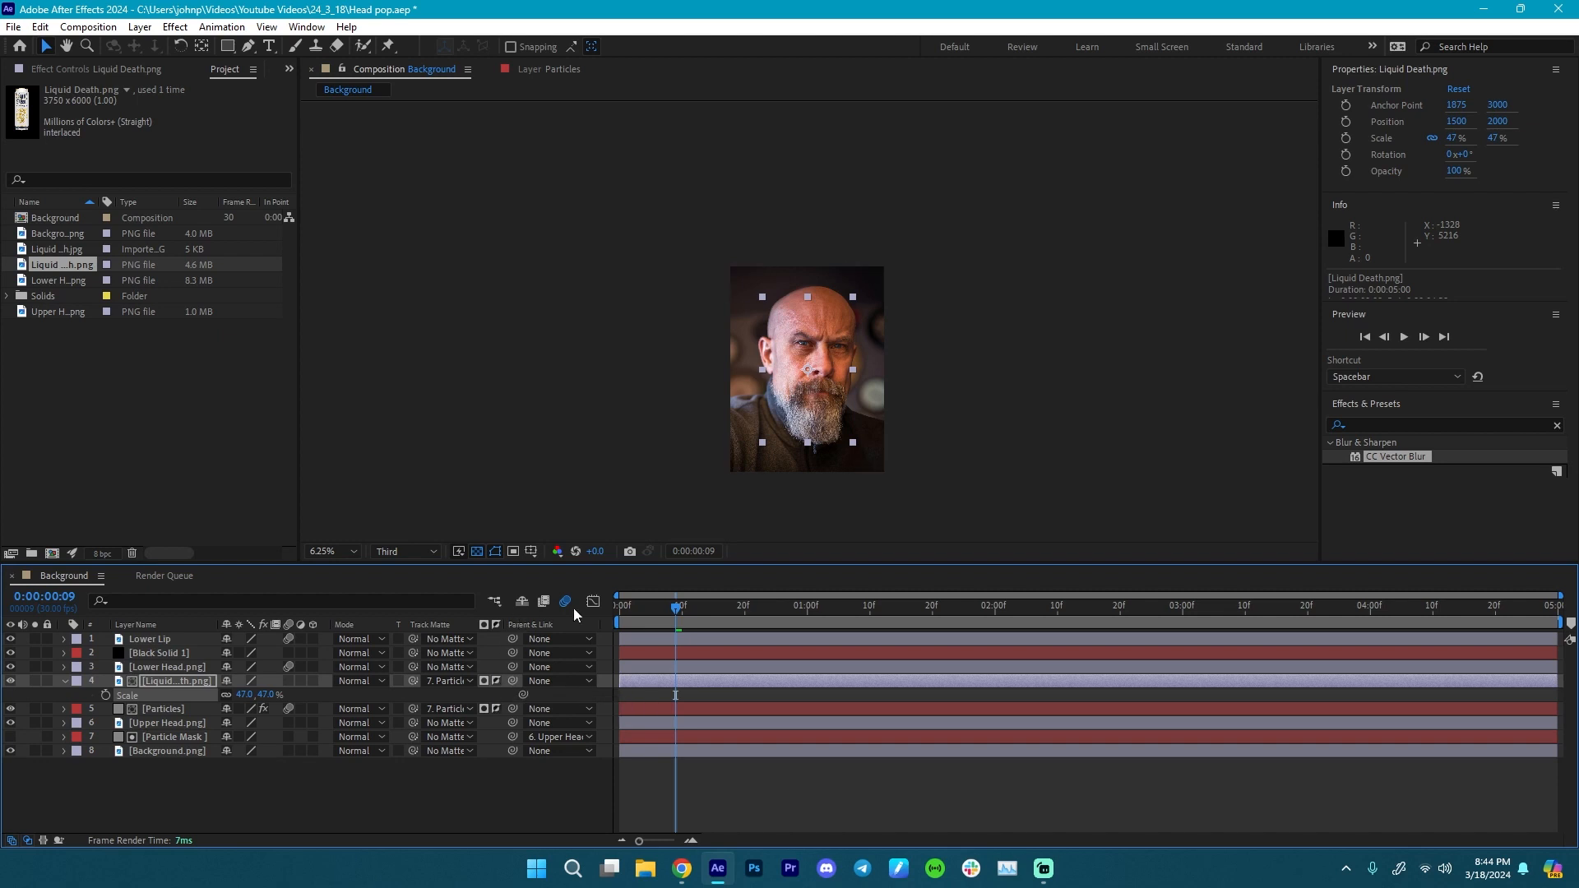
- Keyframe the Liquid Death layer's Position at 0:00:00:10 and raise the can to 1500, 1140 at 0:00:00:26
click(681, 608)
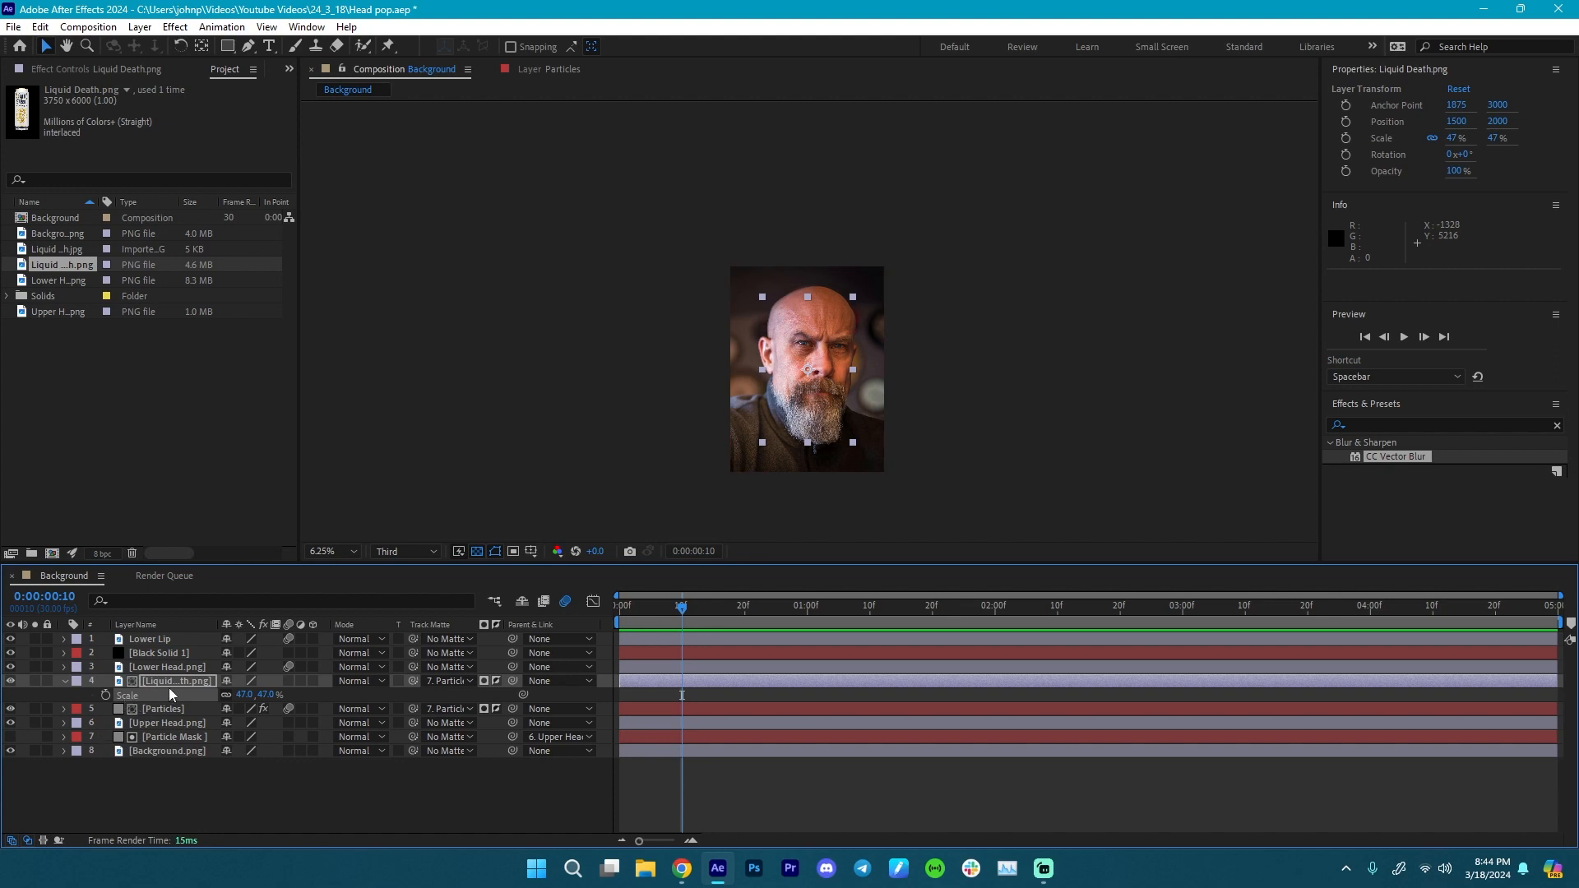
key(p)
click(105, 694)
drag(684, 615, 783, 624)
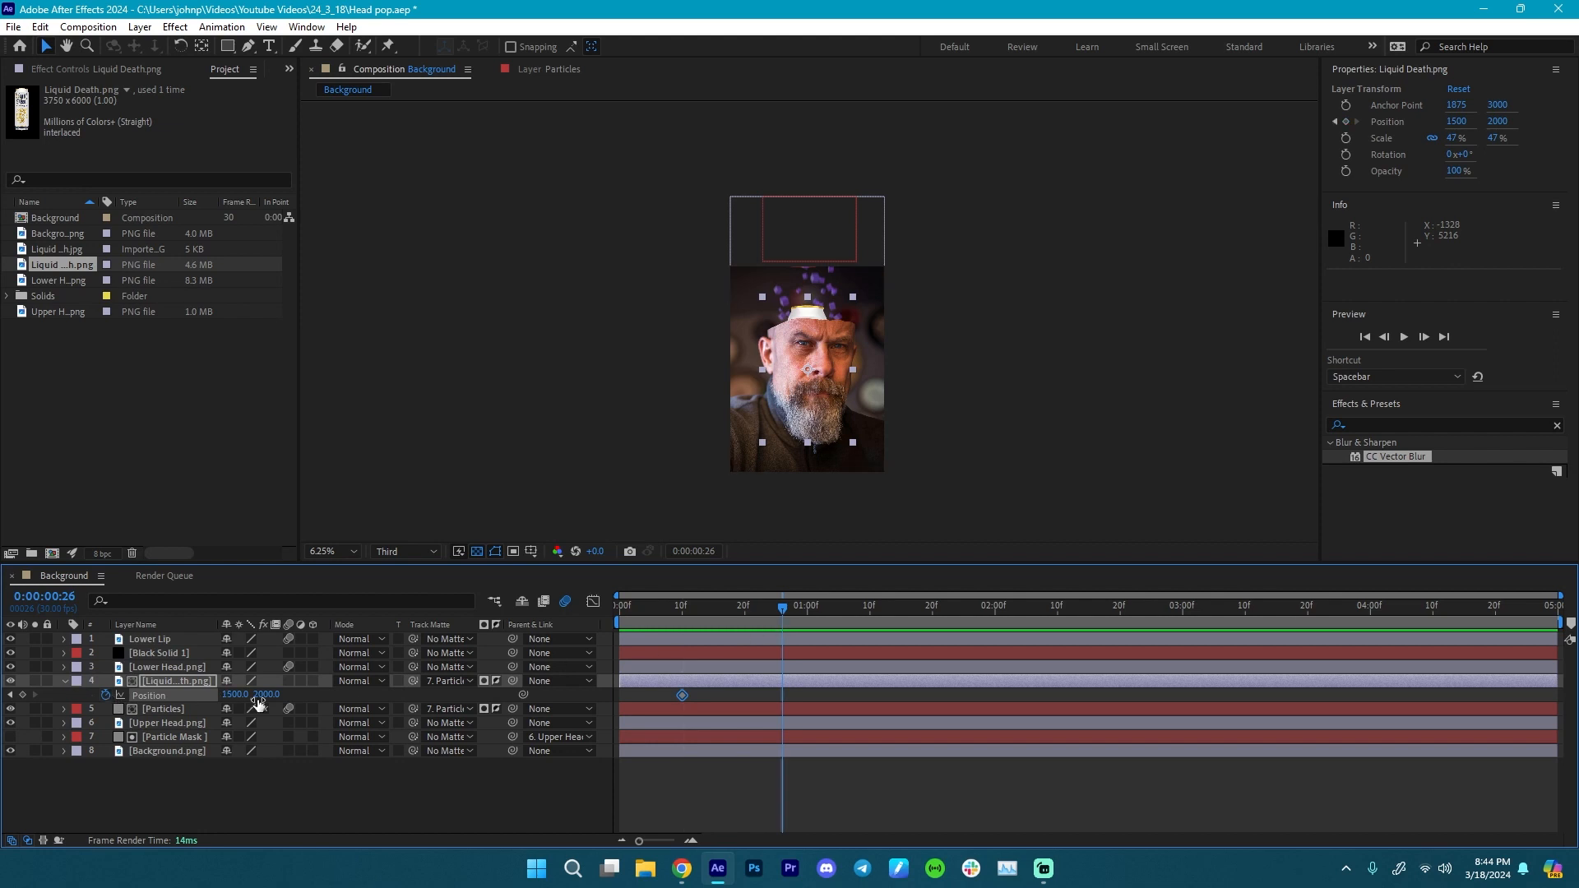
mouse_move(269, 702)
mouse_down()
mouse_move(62, 175)
mouse_move(315, 703)
mouse_move(254, 695)
mouse_up()
- Reduce the Liquid Death layer's scale to 33% and set its Position at 0:00:00:26 to 1500, 822
key(s)
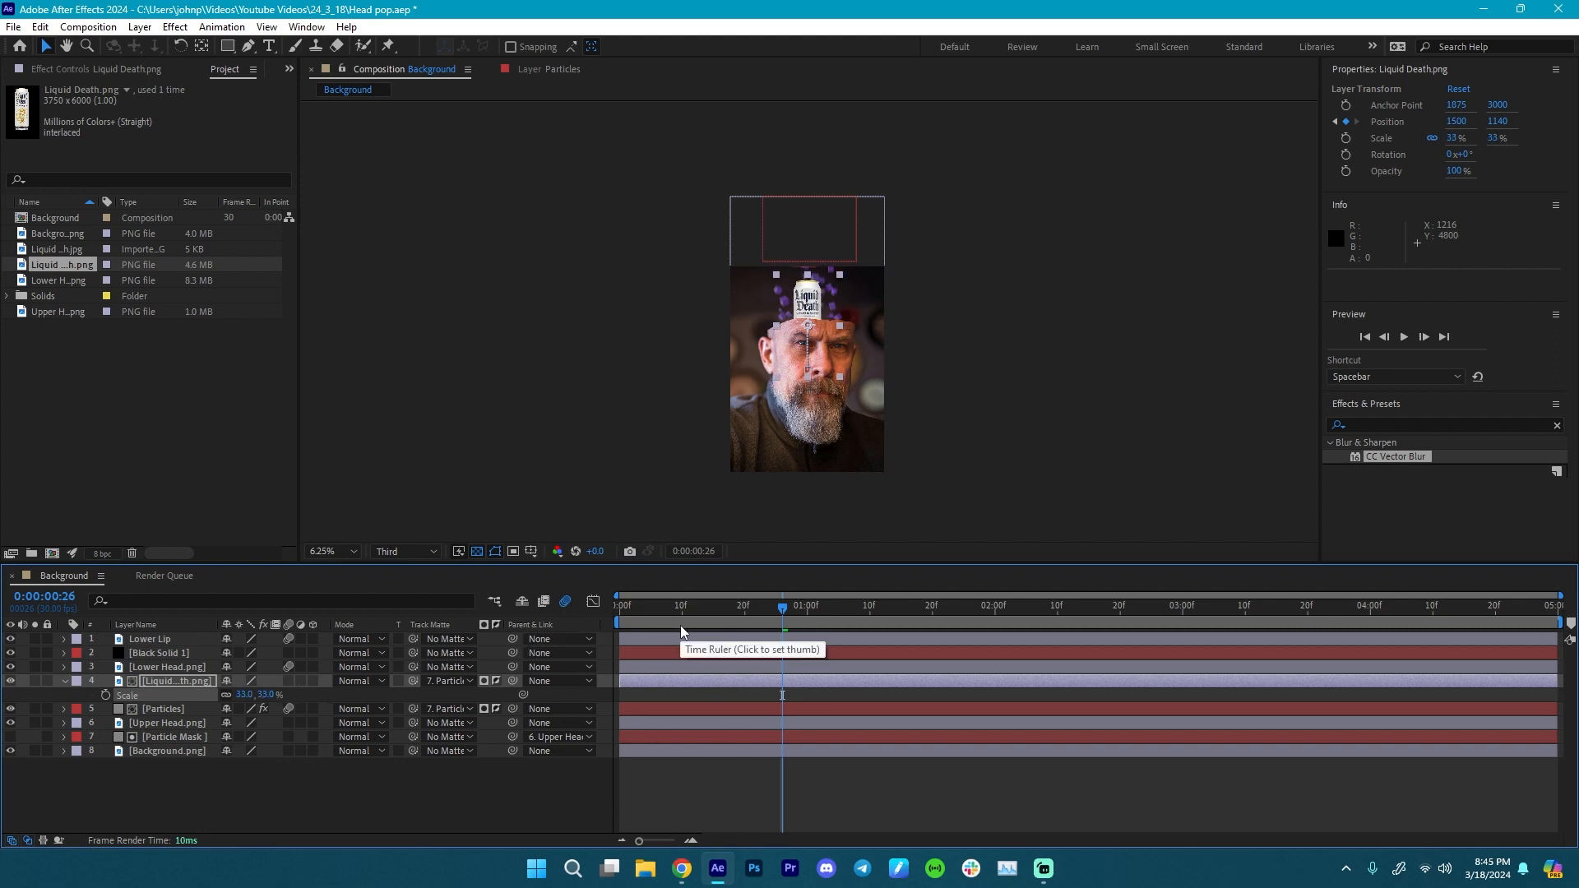
key(p)
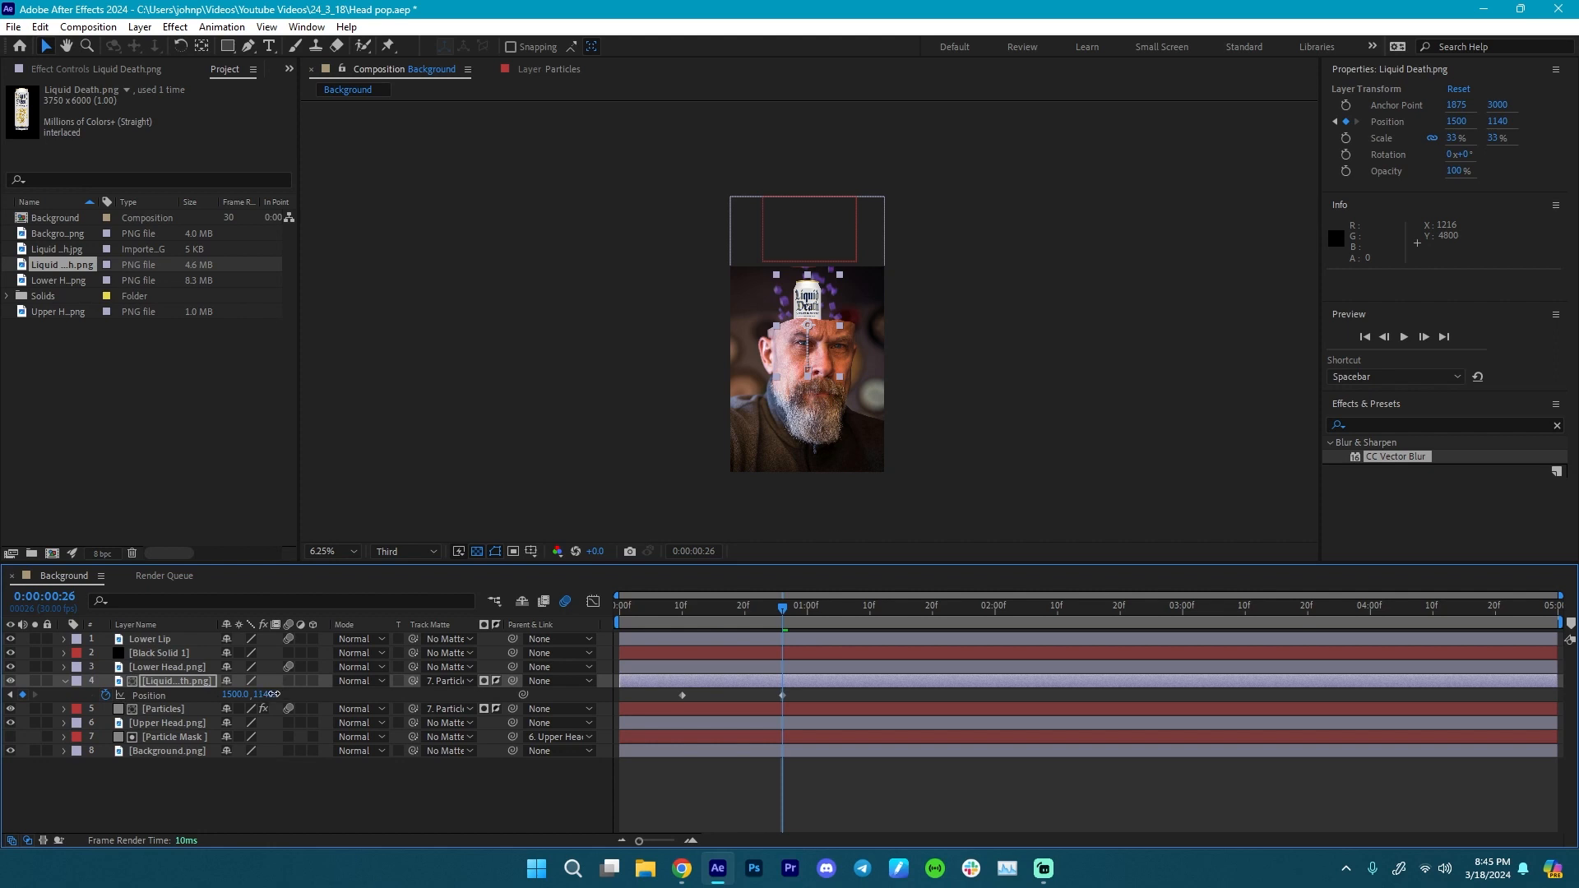
drag(274, 694, 10, 694)
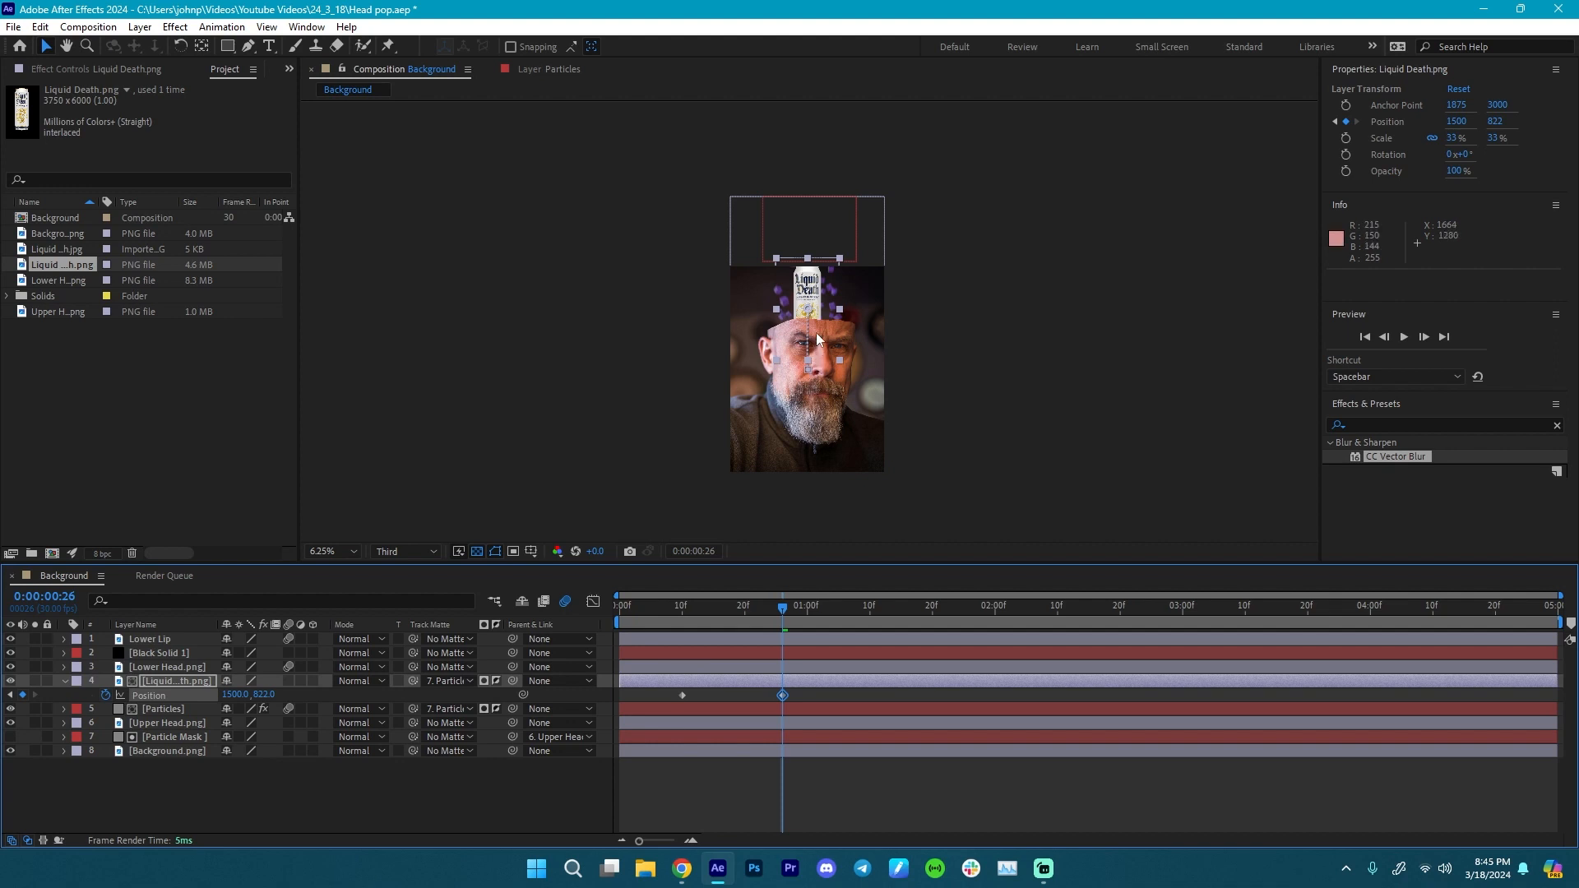
- Rename the Liquid Death.png layer to LD Middle
click(150, 683)
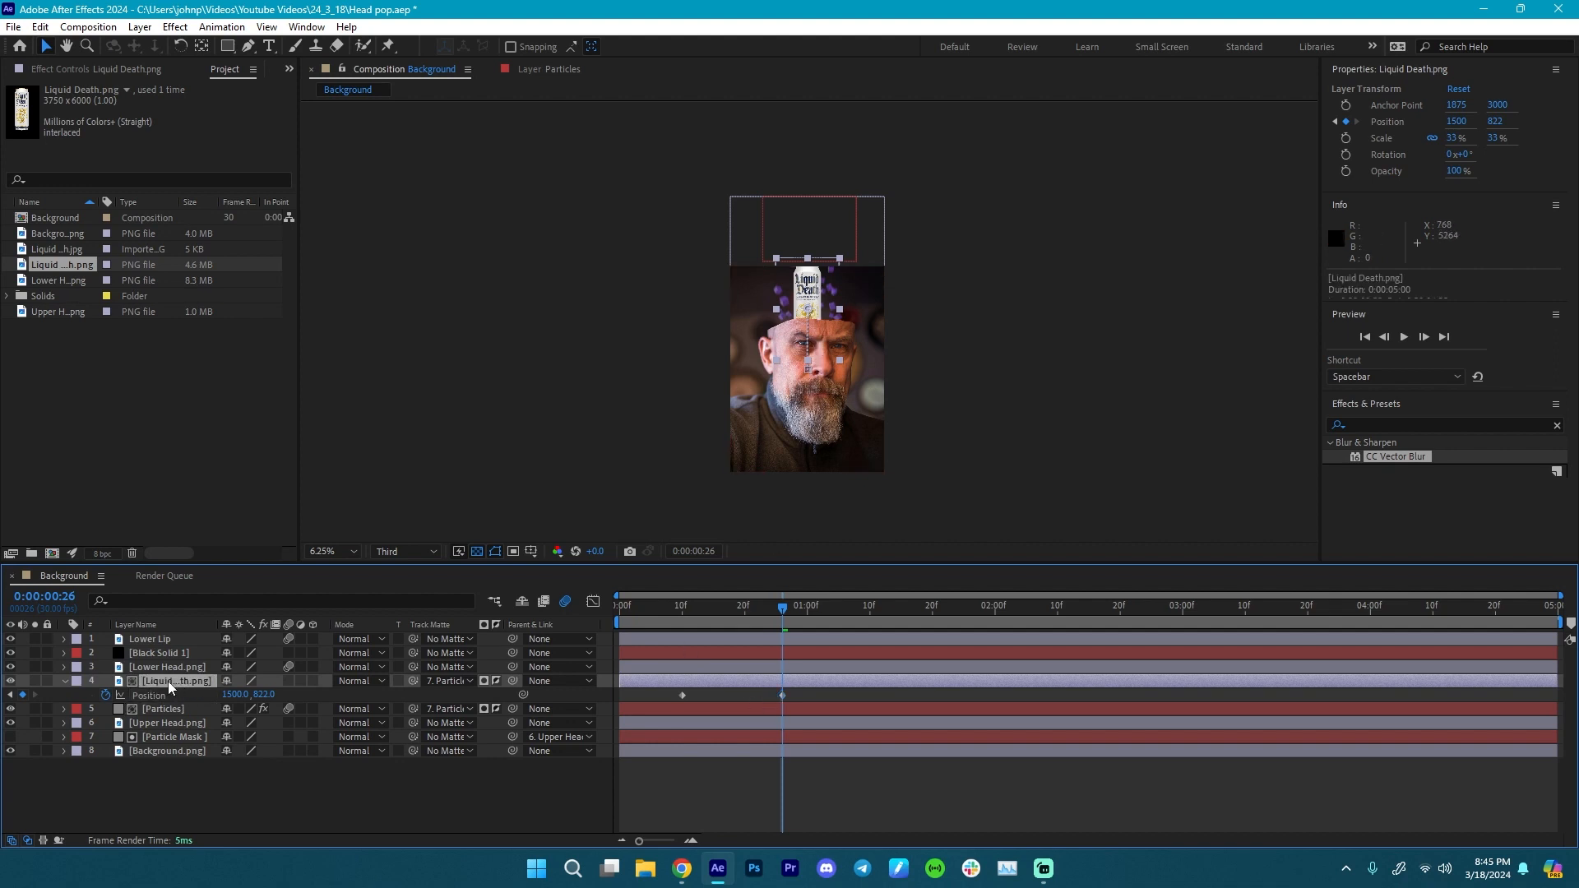
right_click(168, 681)
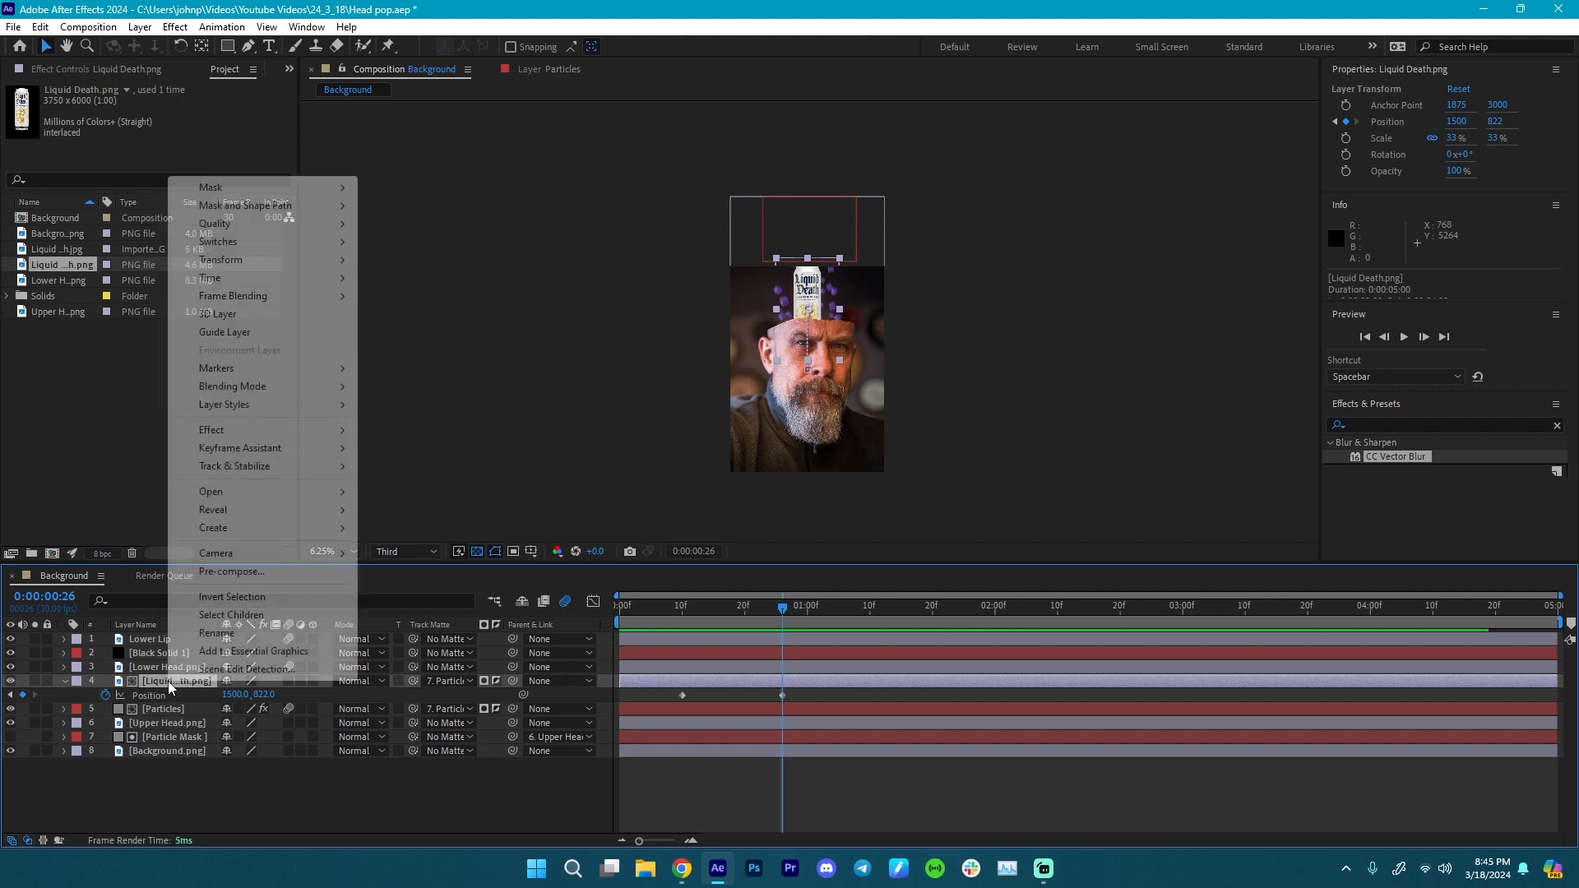
click(205, 634)
text(LD)
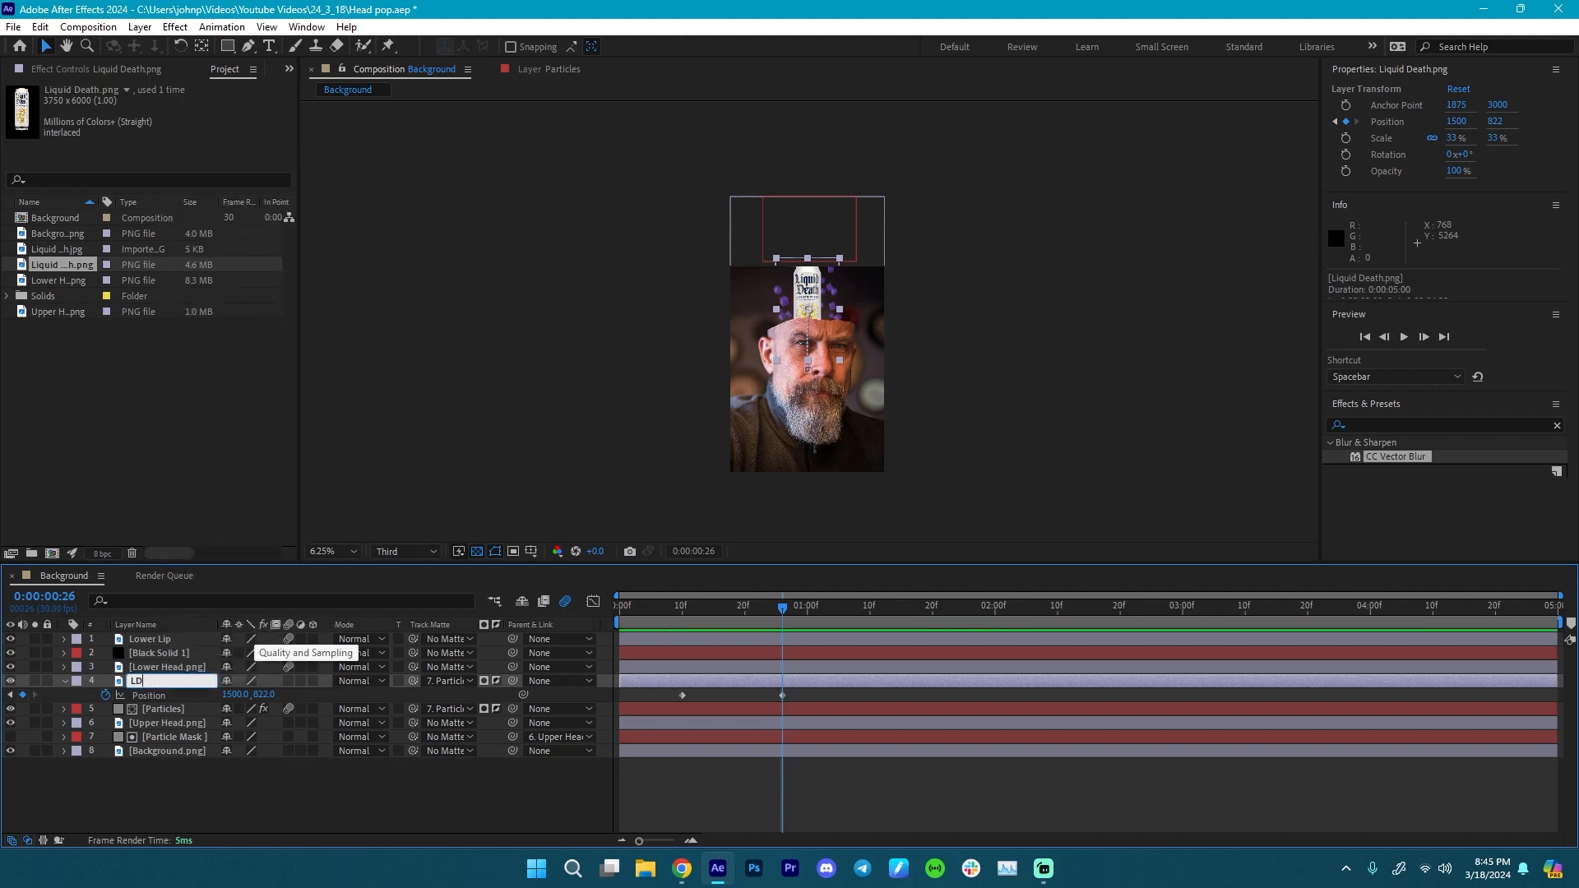
text( Middle)
key(Return)
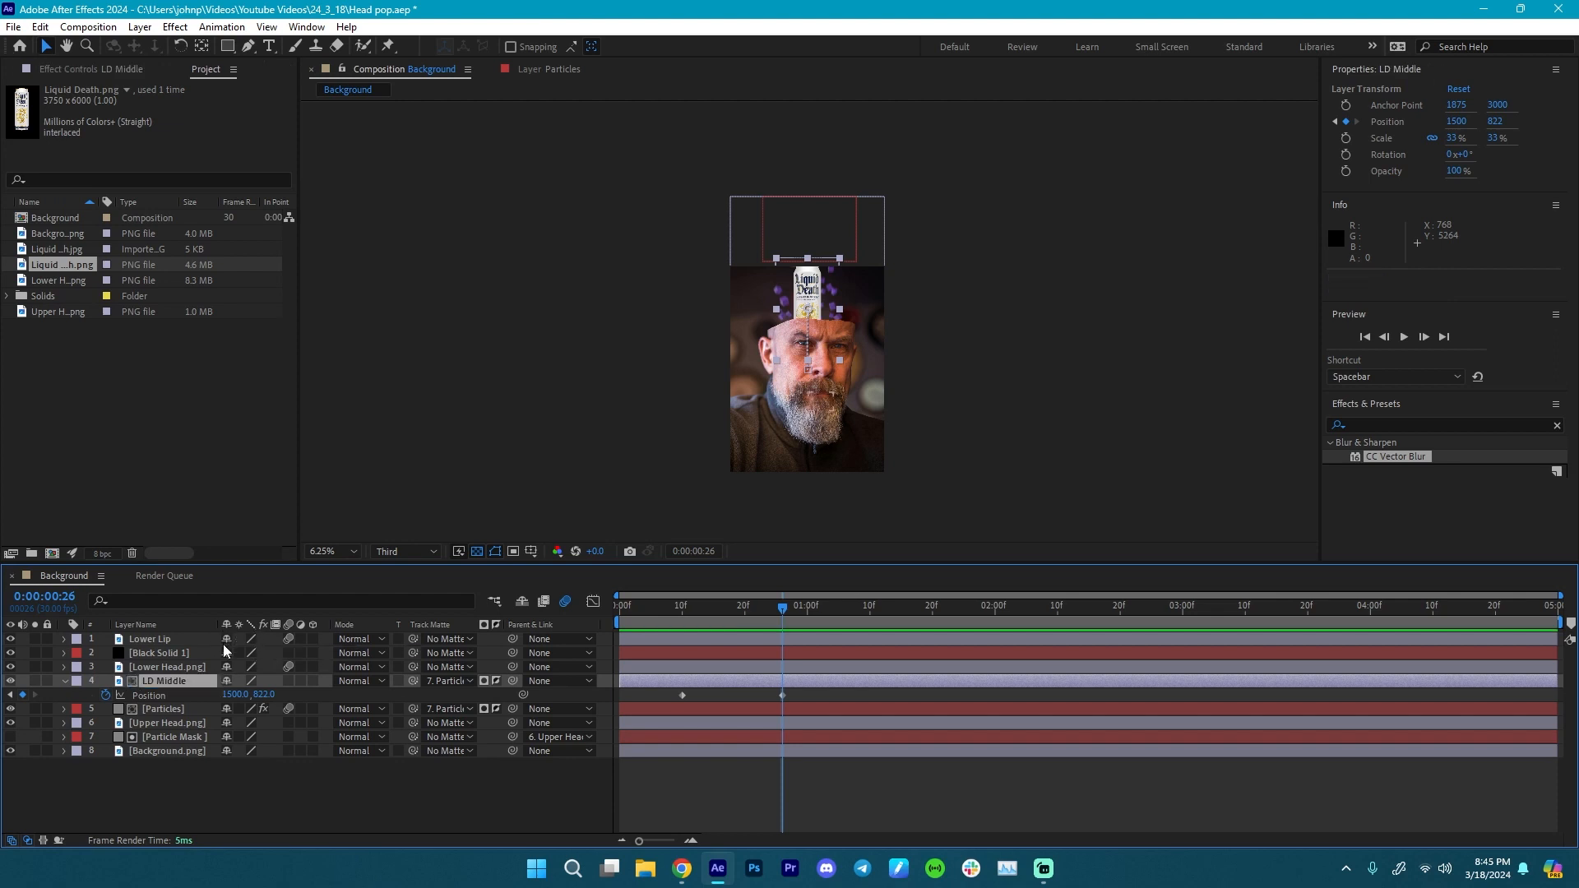
- Duplicate the LD Middle layer and name the copy LD Left
key(ctrl+d)
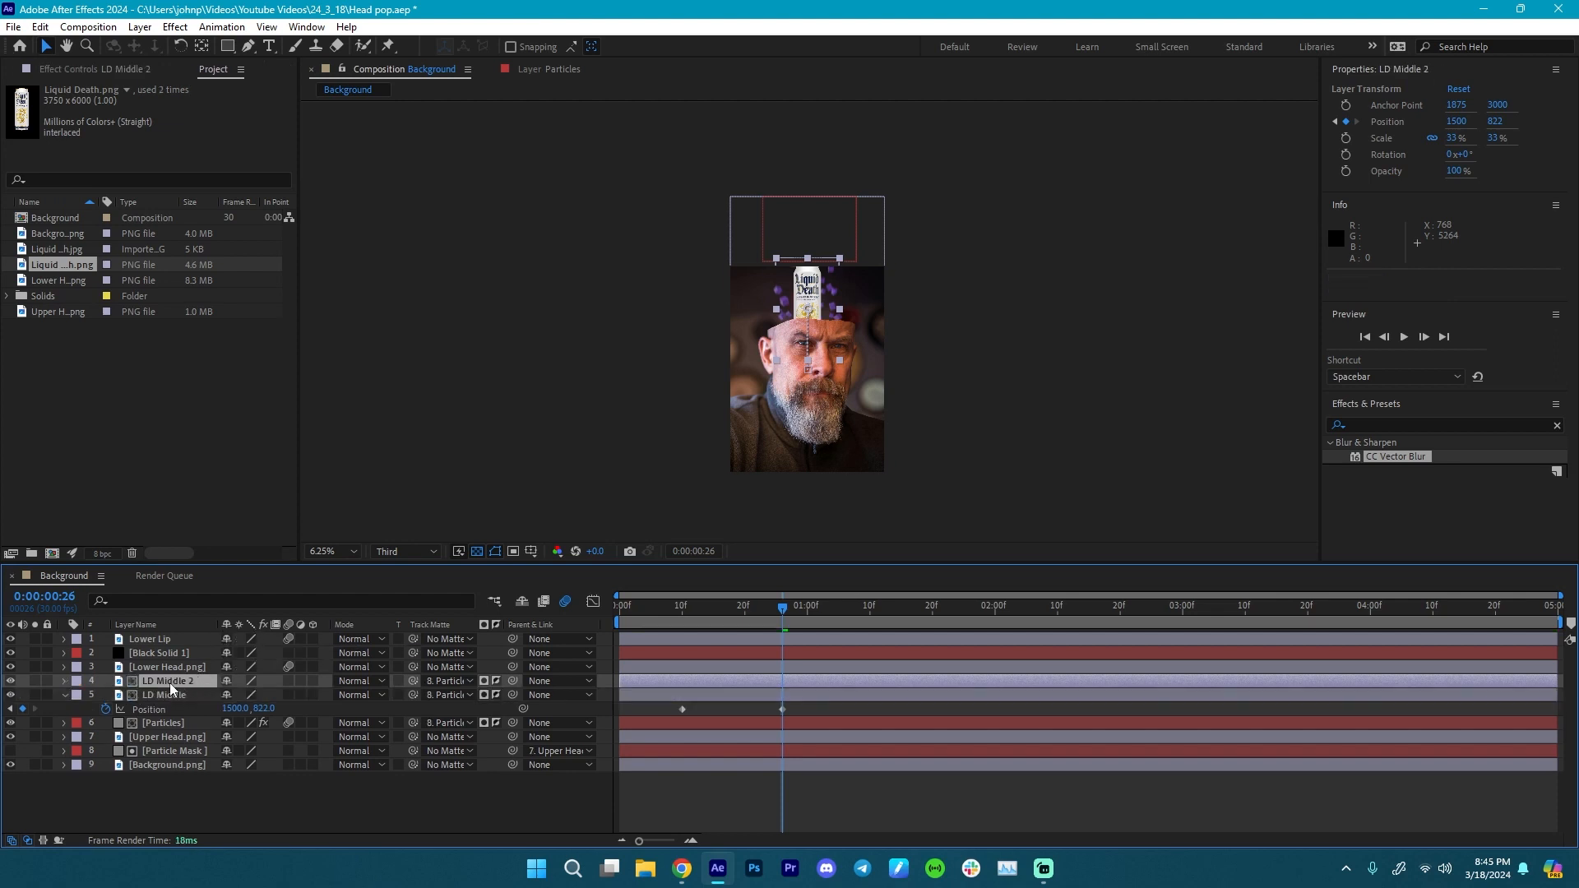
right_click(170, 685)
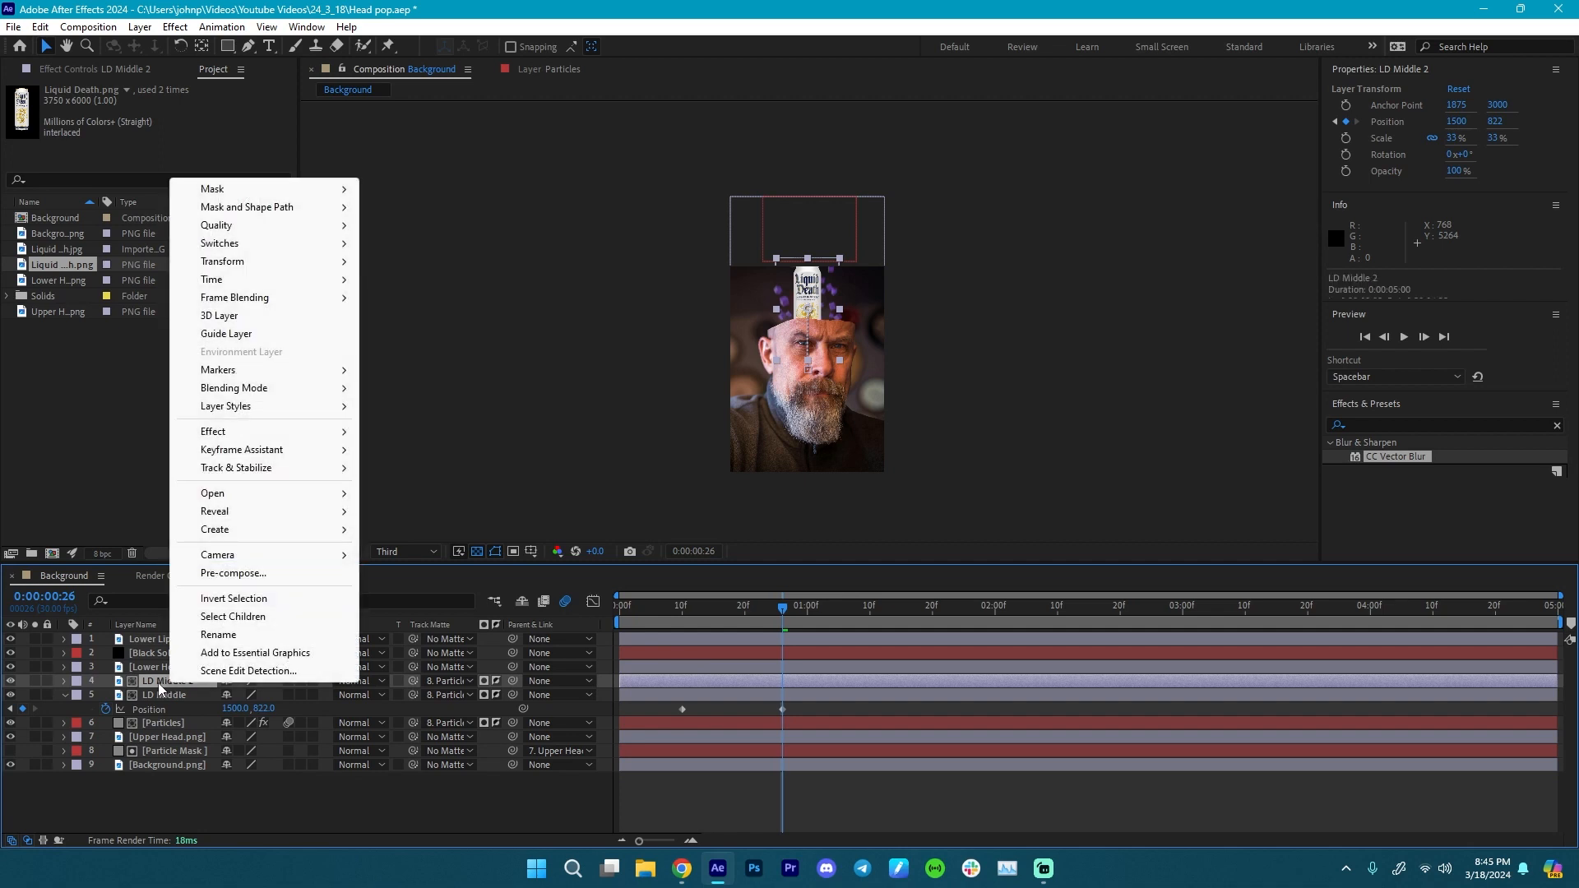
click(233, 635)
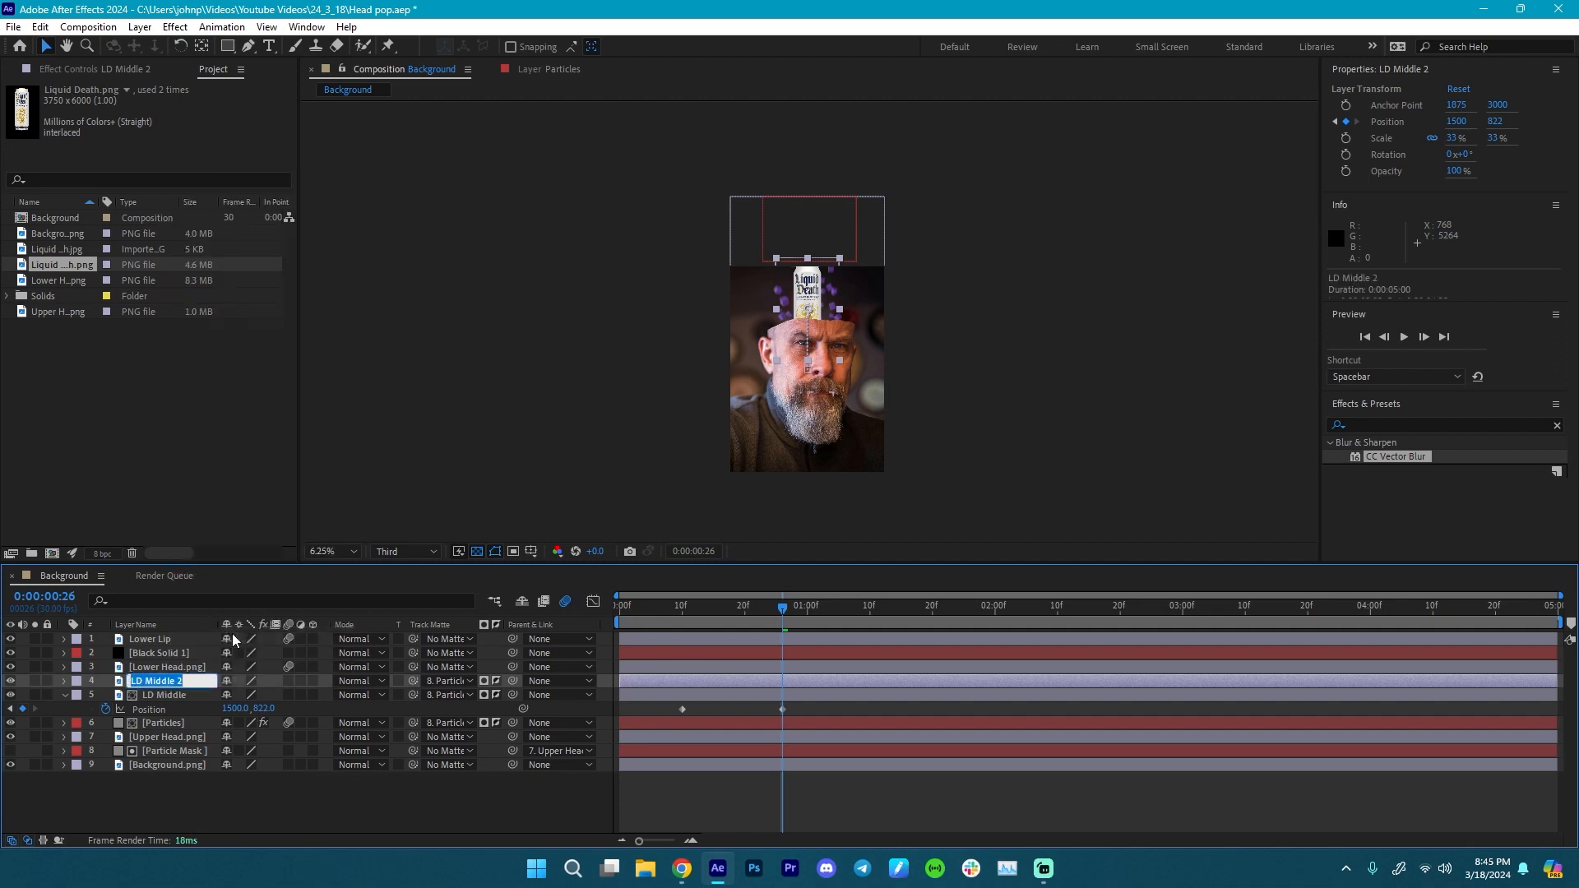
text(LD Left)
key(Return)
- Duplicate the LD Left layer and name the copy LD Right
key(ctrl+d)
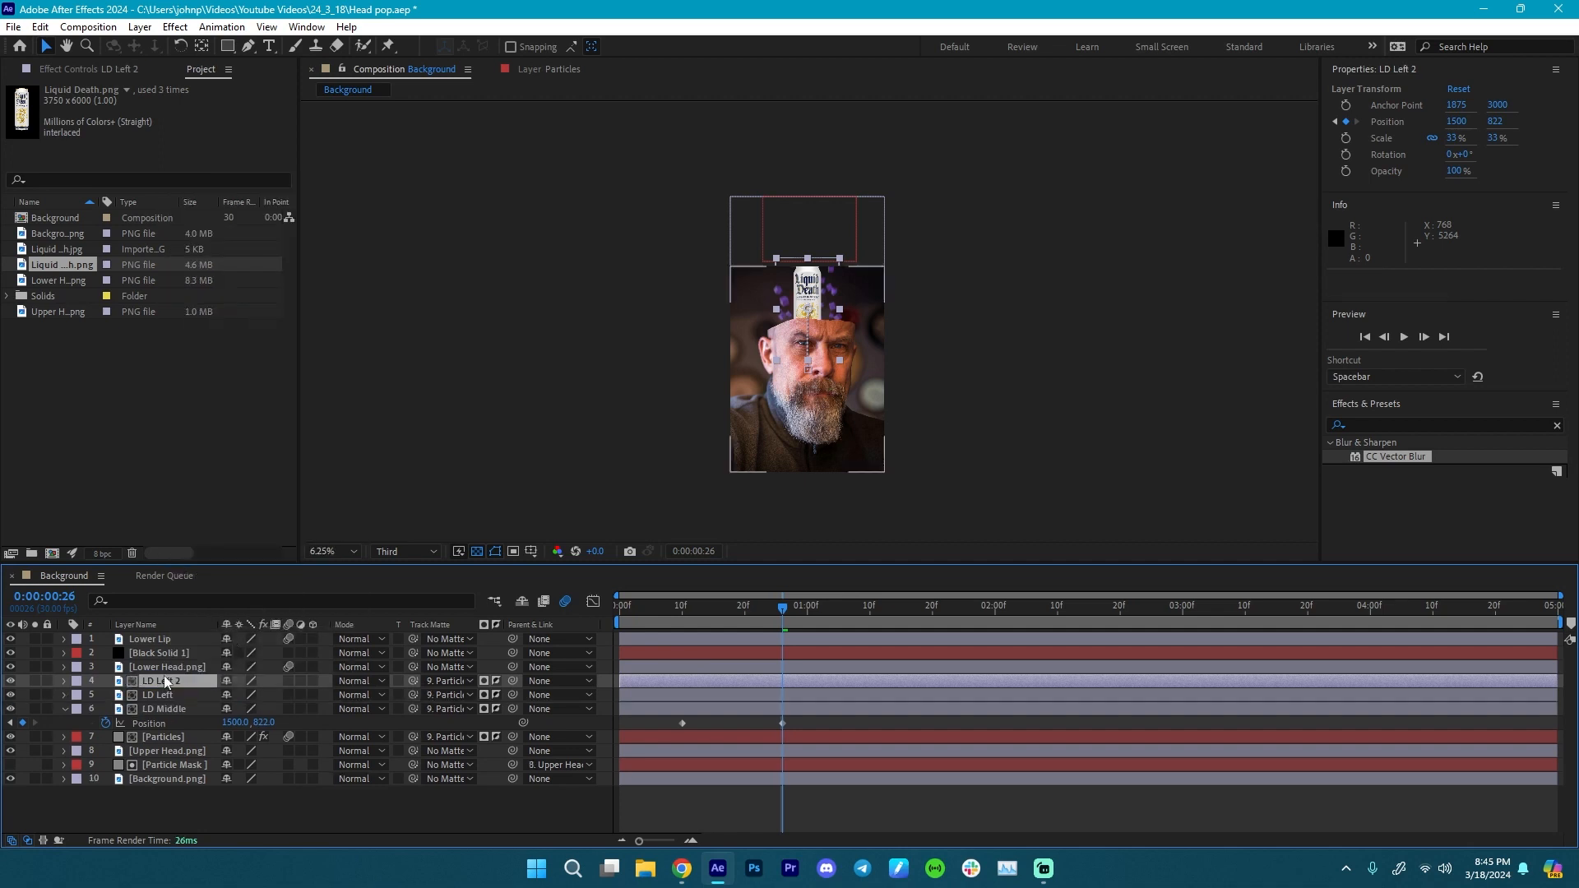
right_click(170, 682)
click(233, 635)
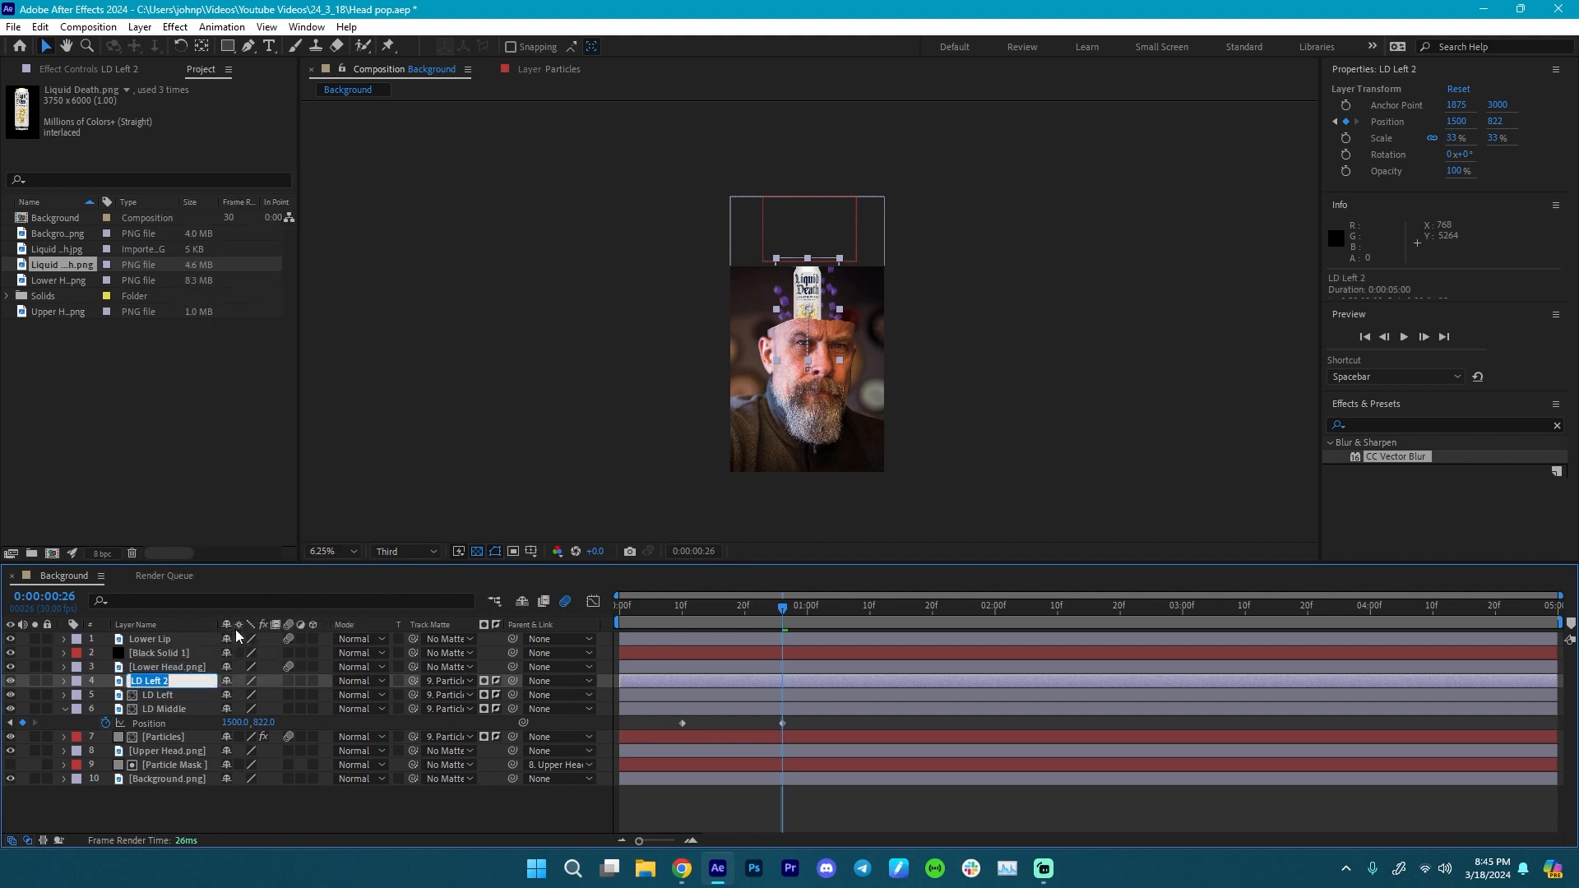
text(LD Ri)
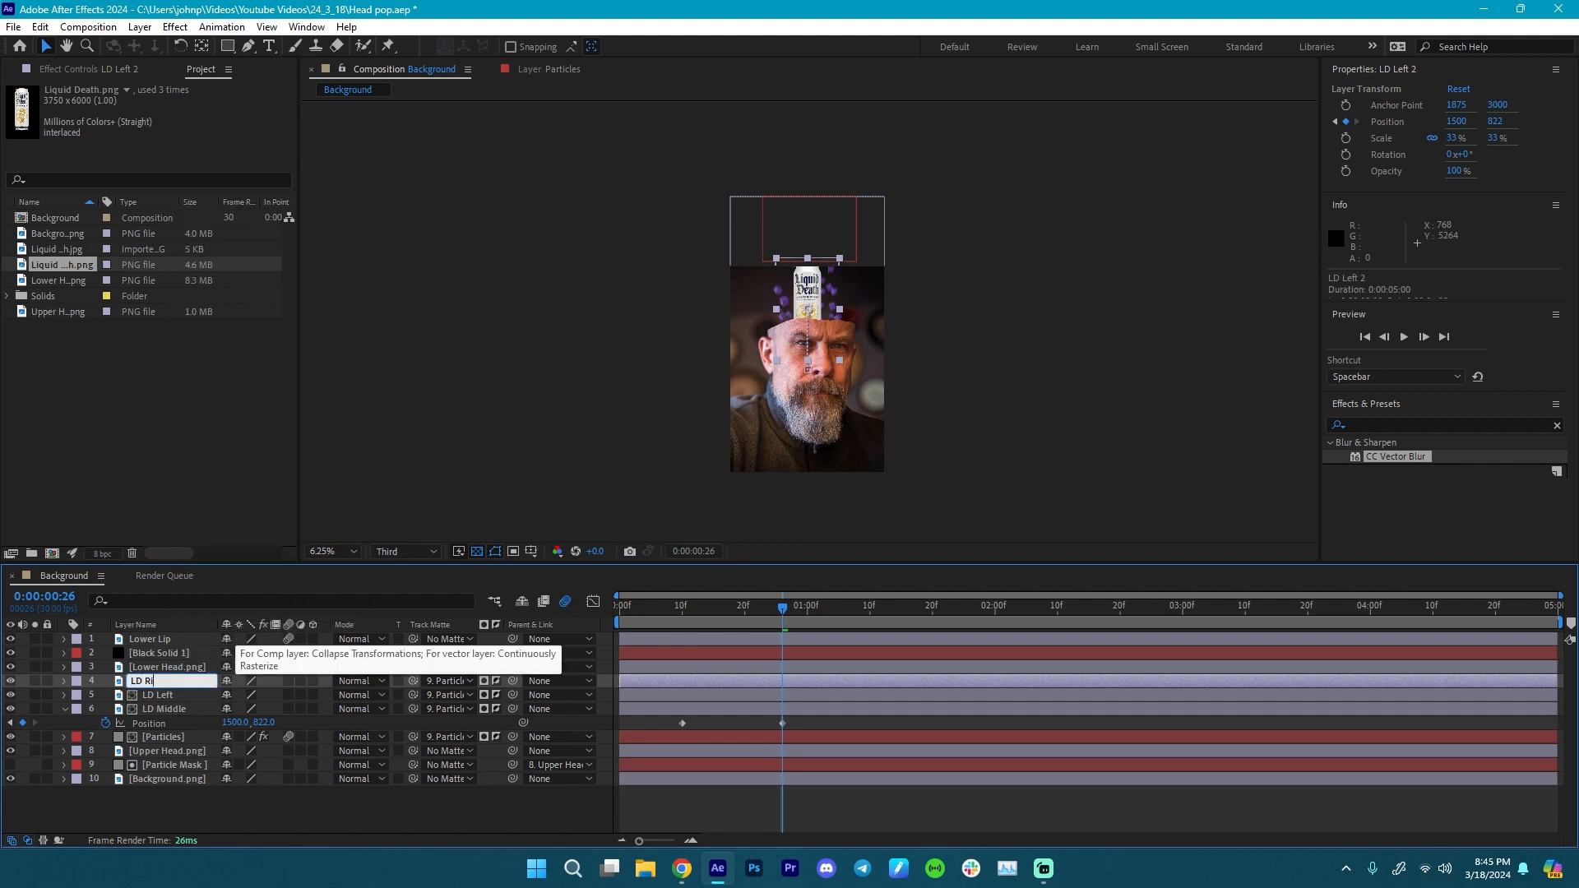
text(ght)
key(Return)
- Keyframe LD Middle's Rotation from 0° at 0:00:00:10 to -15° at 0:00:00:26, and set its Position at 0:00:00:26 to 1189, 979
click(167, 695)
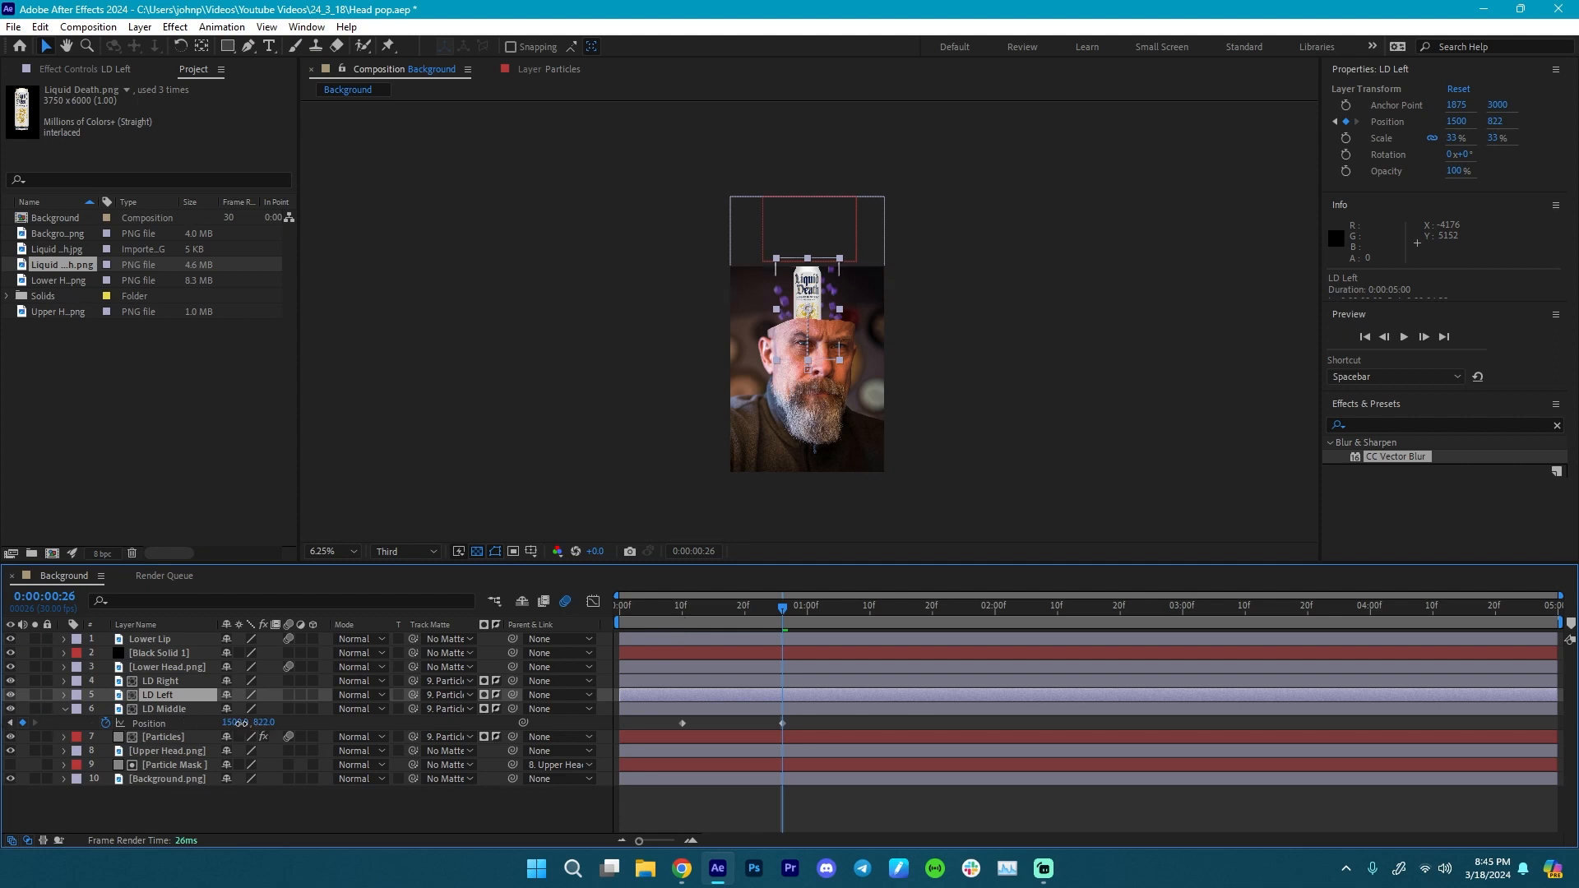
drag(238, 723, 4, 738)
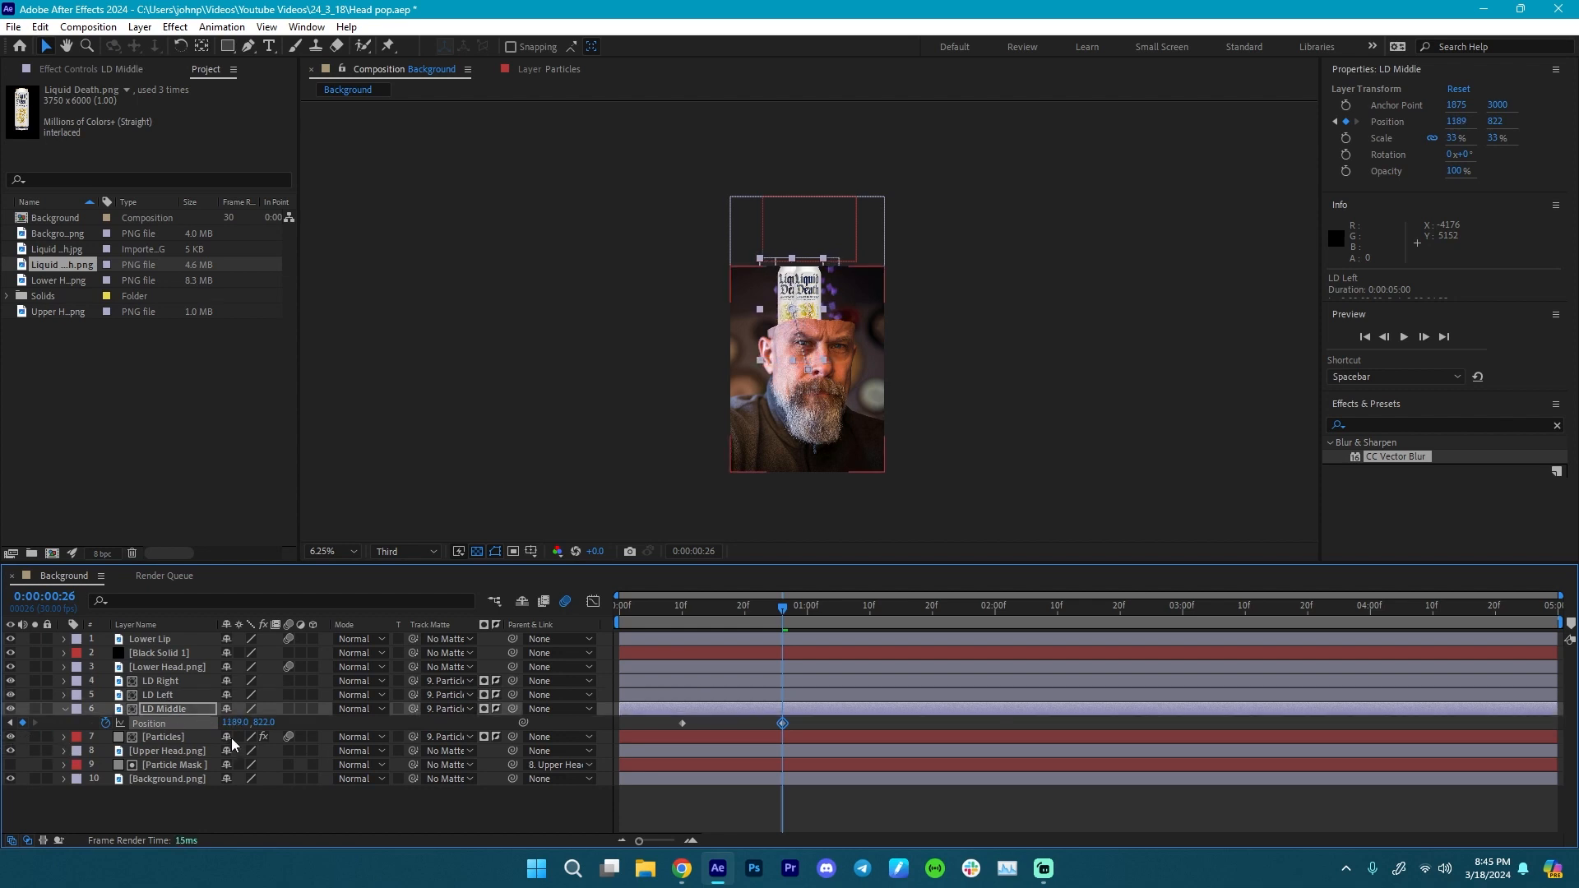
key(r)
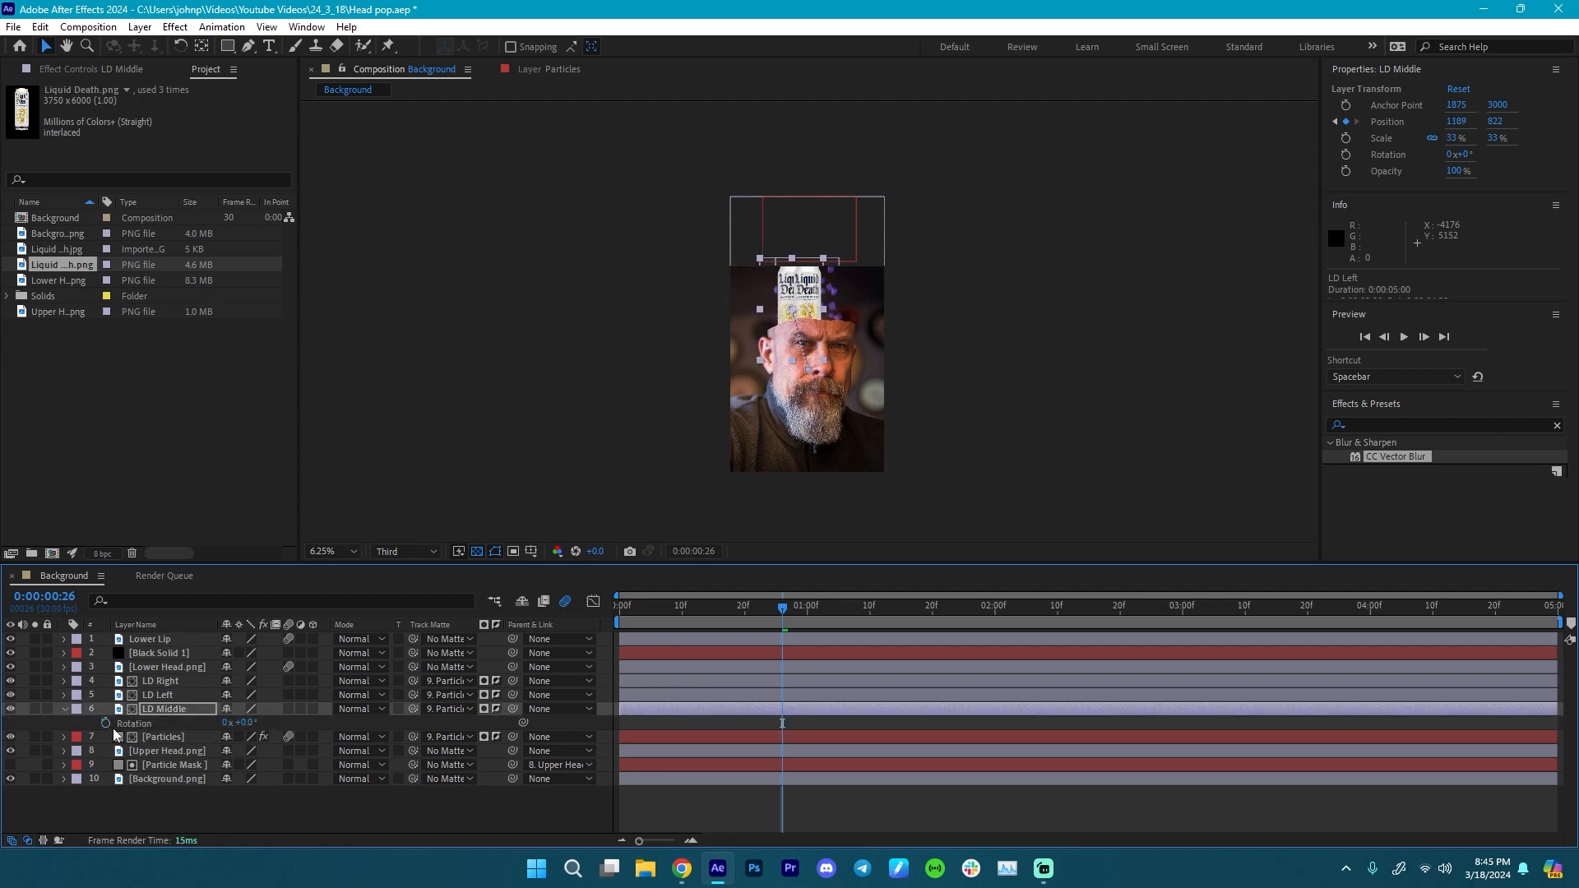
click(105, 724)
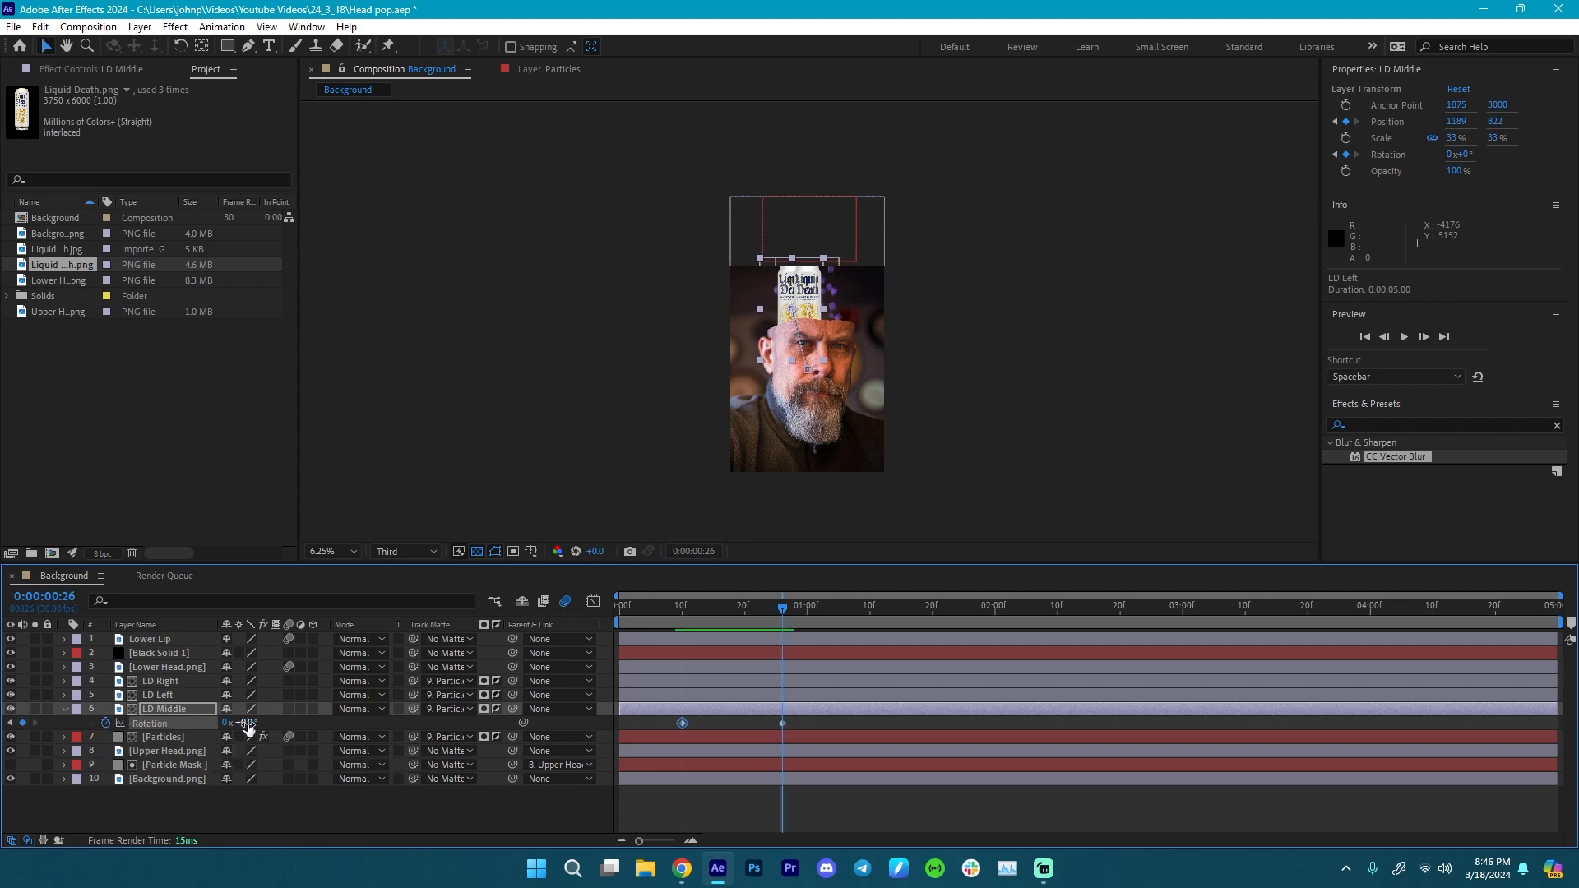
drag(247, 723, 238, 724)
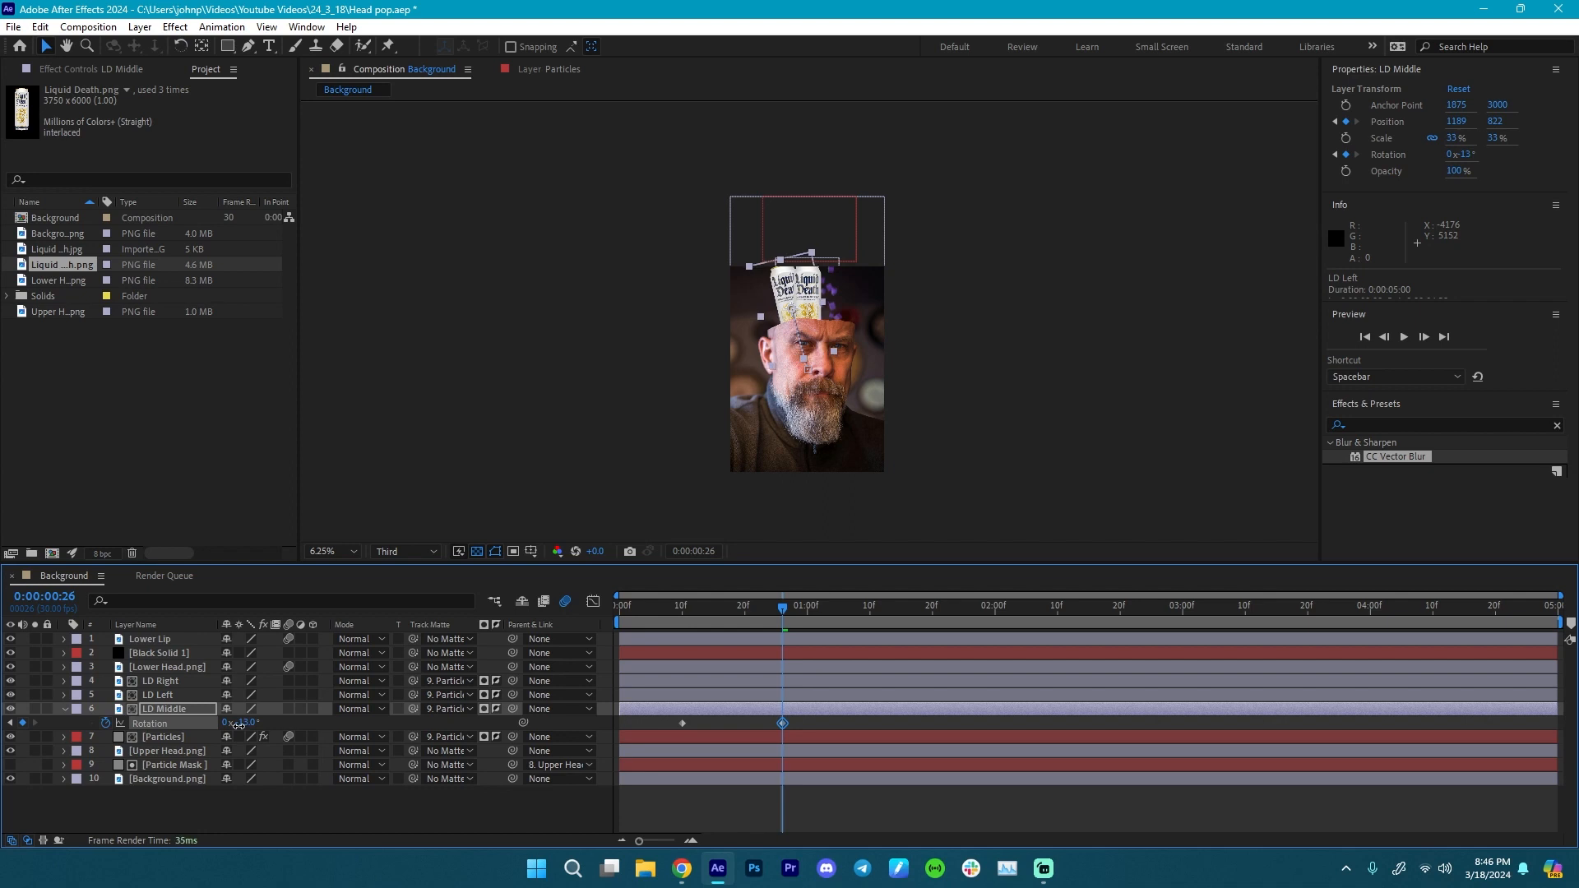
drag(237, 725, 236, 724)
mouse_move(790, 619)
mouse_down()
mouse_move(684, 617)
mouse_move(827, 615)
mouse_move(684, 633)
mouse_move(783, 629)
mouse_up()
key(p)
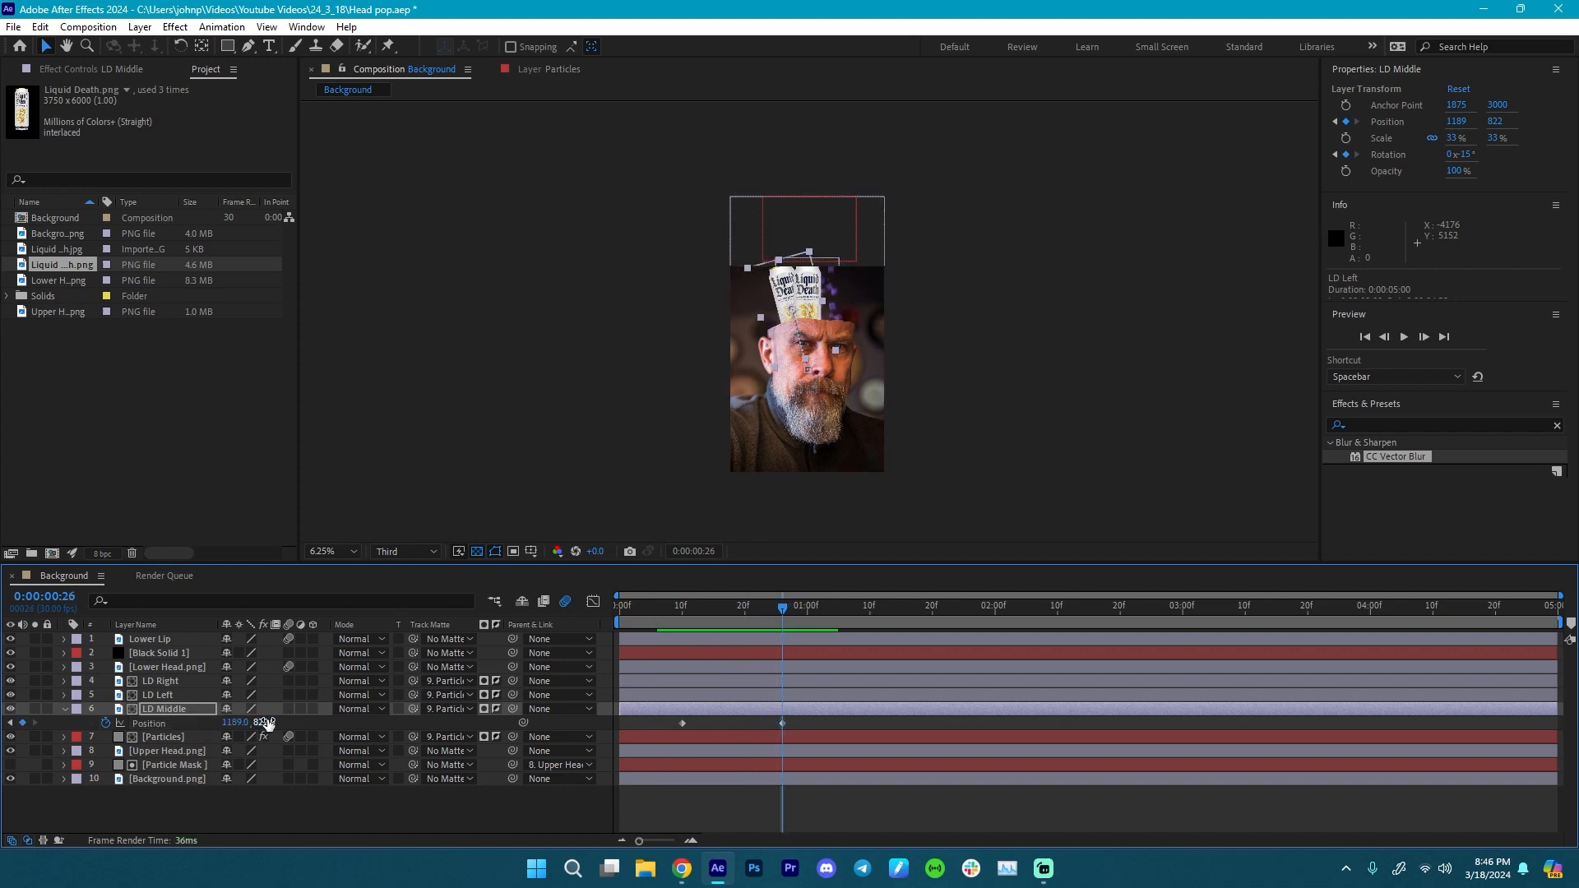
drag(267, 721, 397, 721)
click(186, 696)
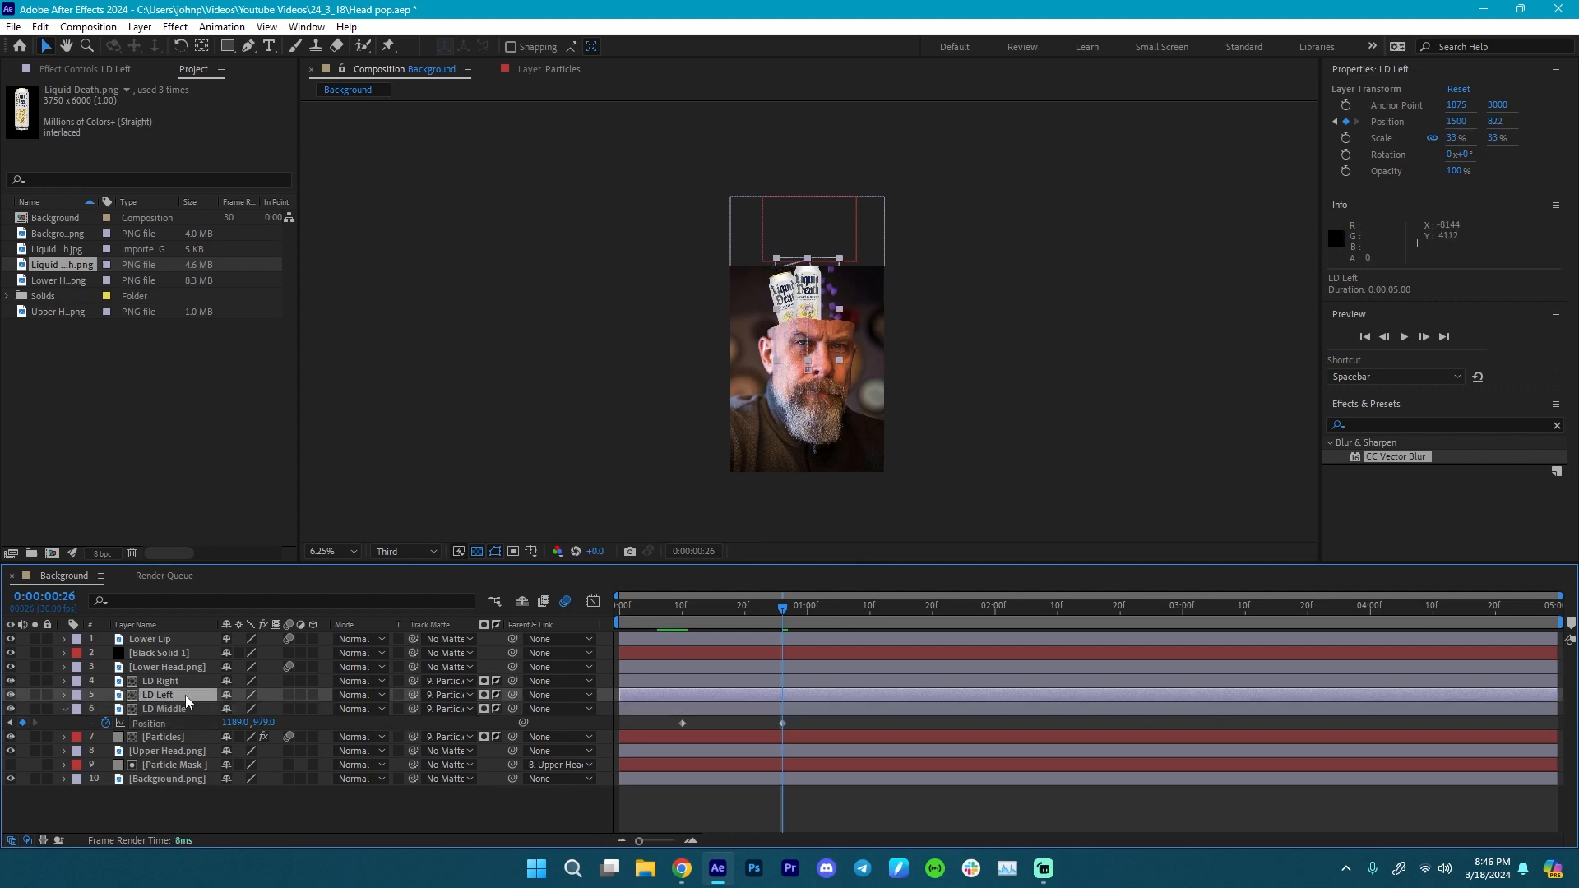
key(p)
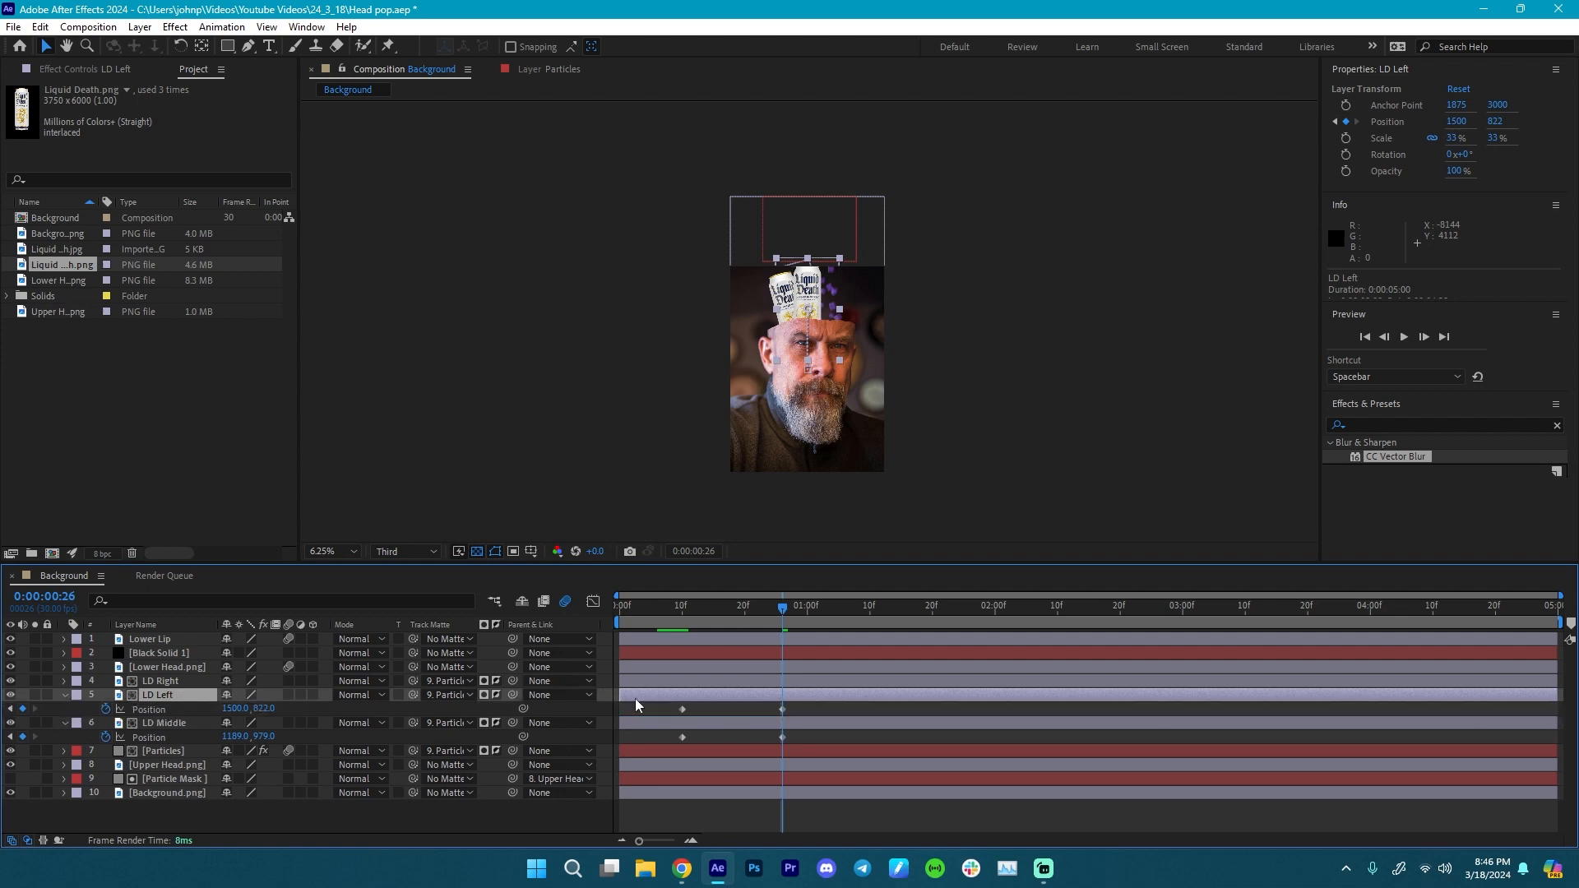
drag(264, 709, 321, 698)
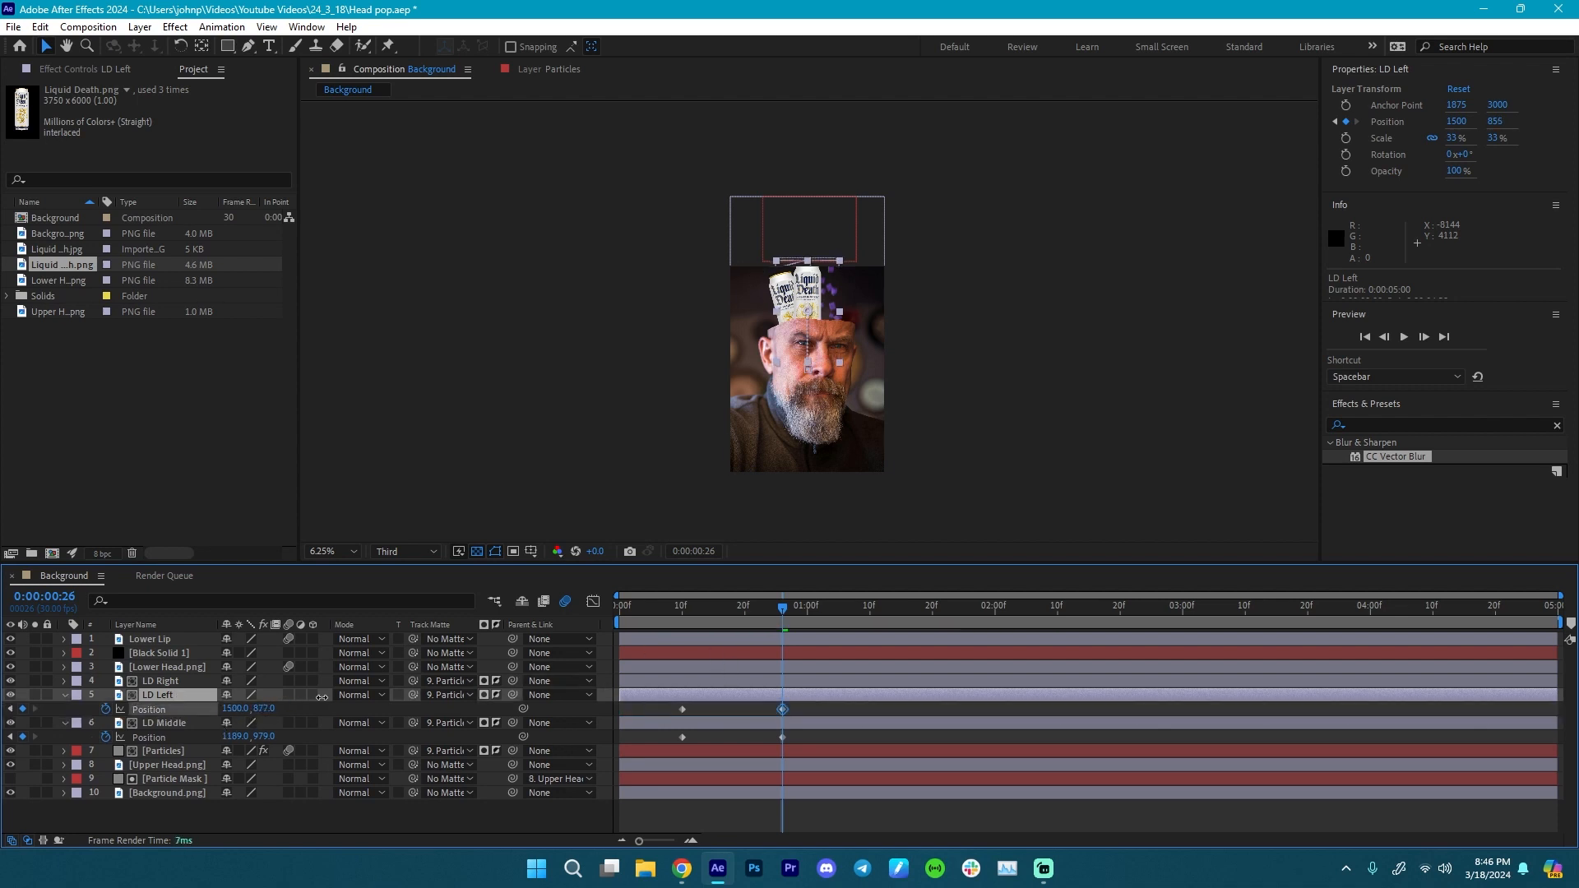
key(ctrl+z)
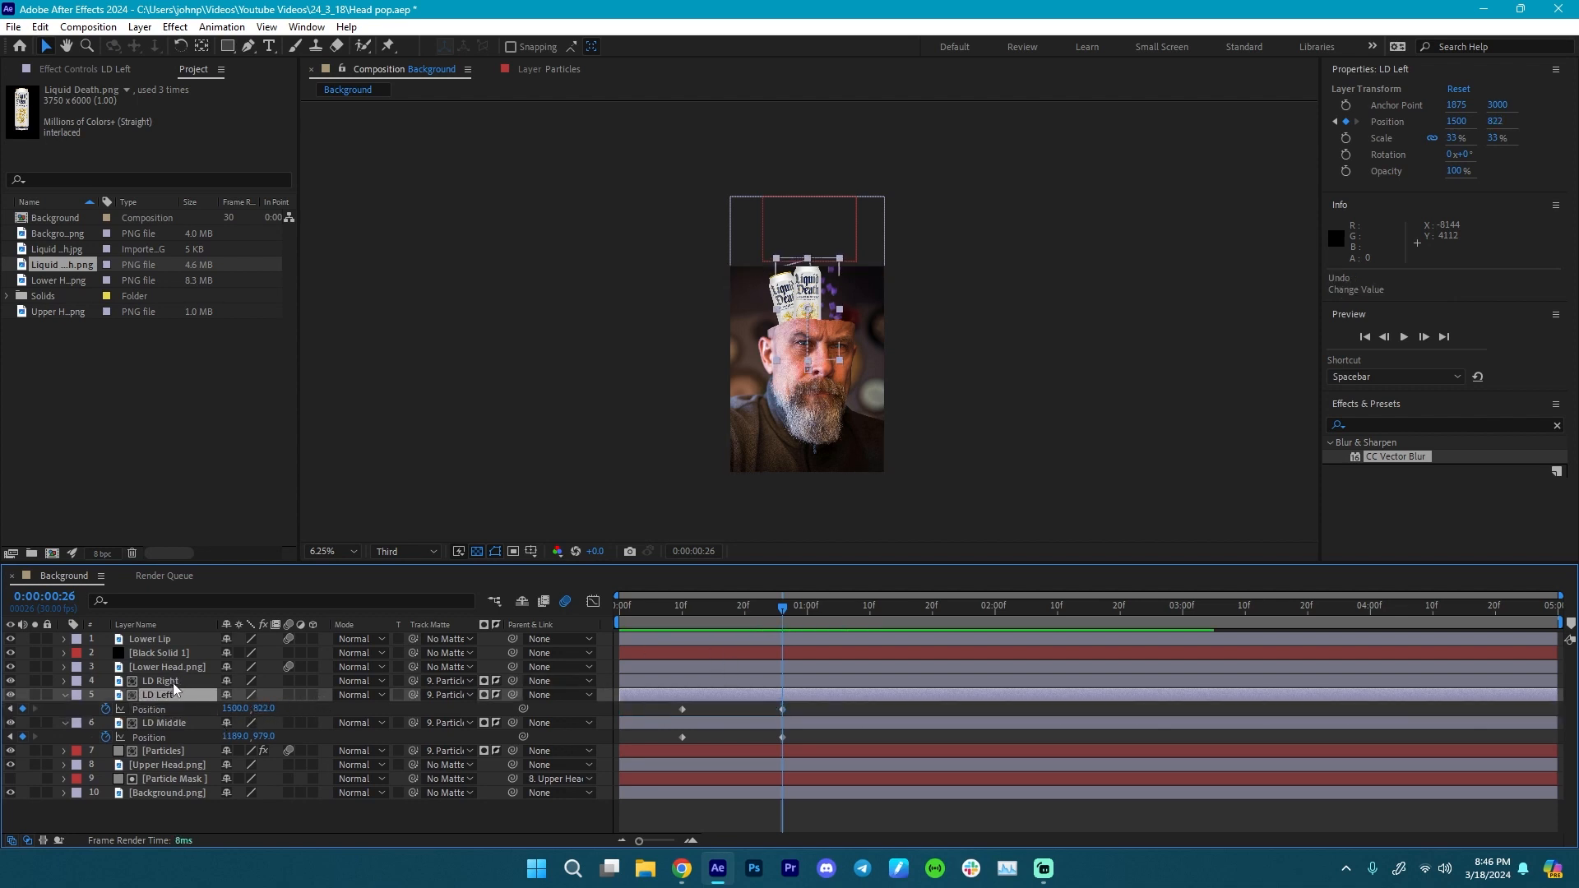
- Set LD Right's Position at 0:00:00:26 to 1881, 929 and its Rotation to 15°
click(173, 682)
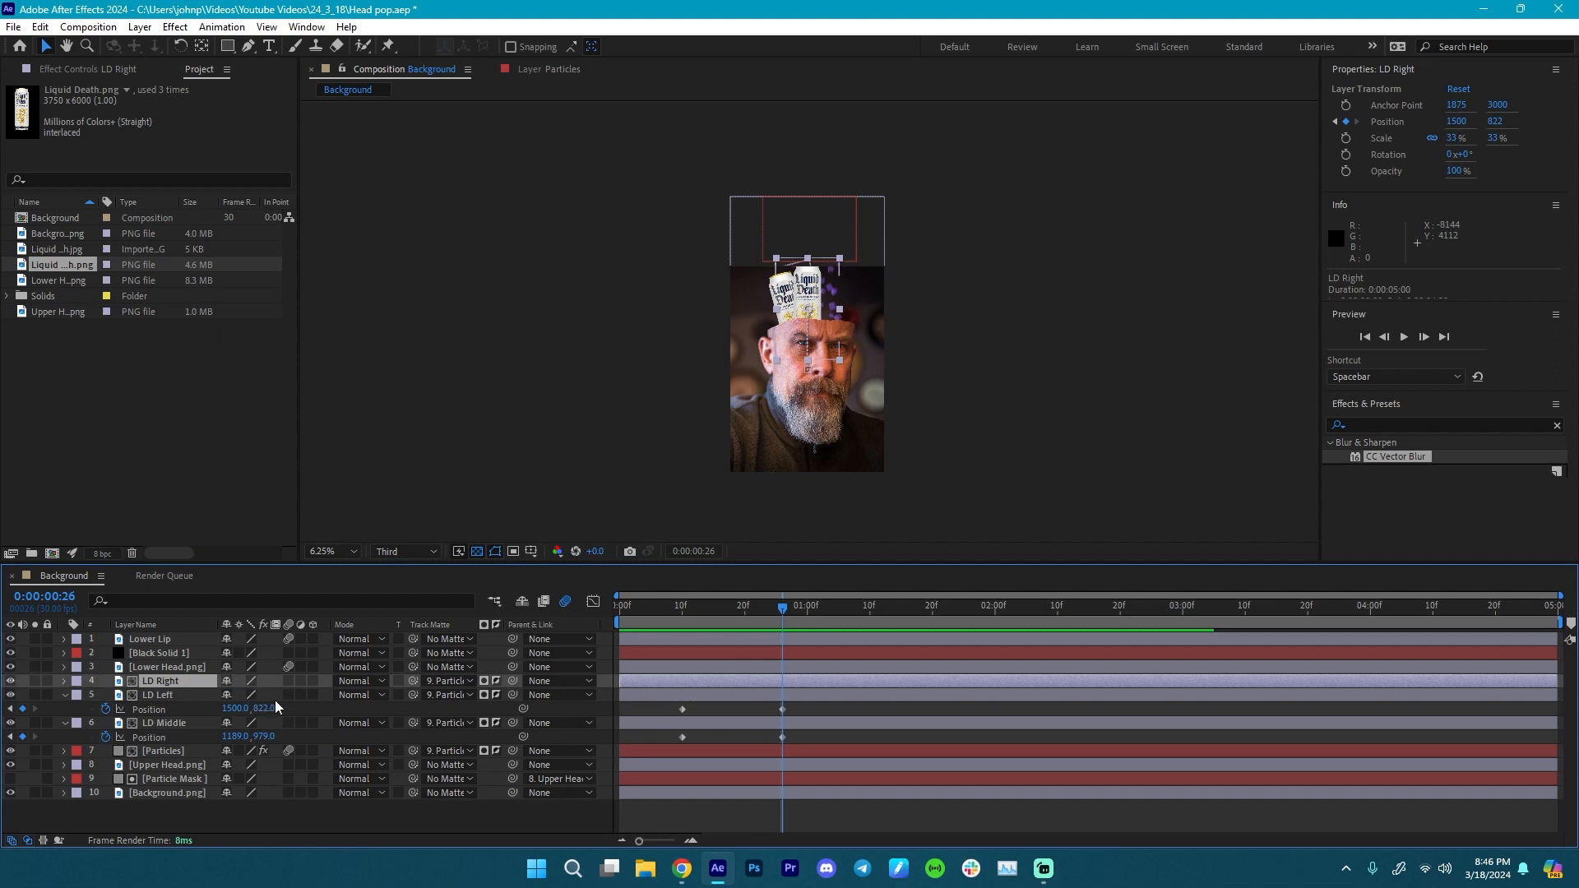
key(p)
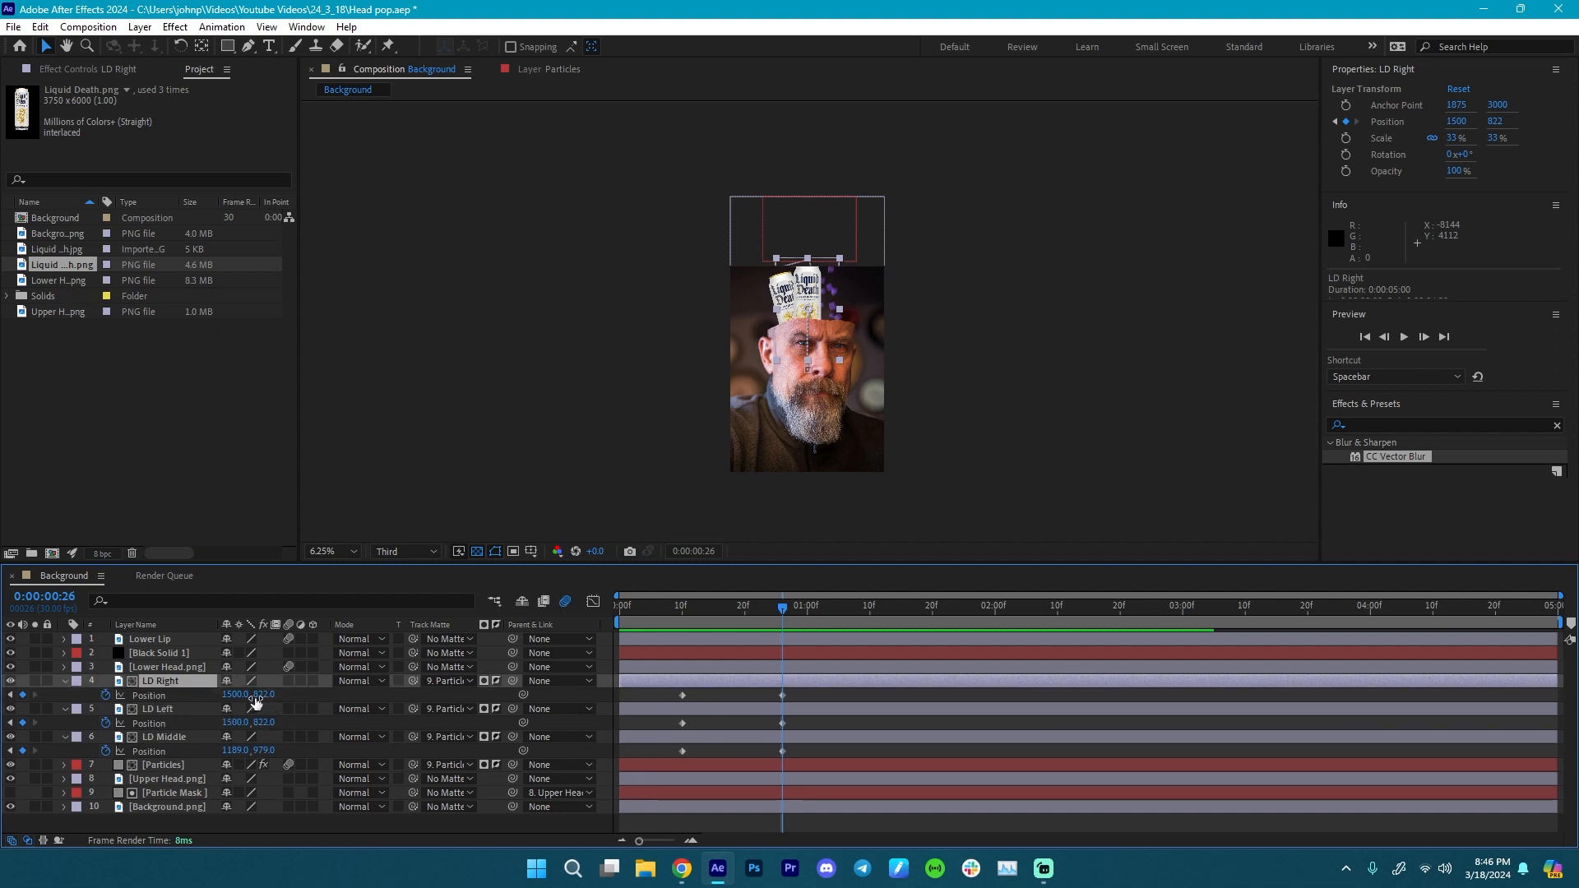
drag(256, 699, 288, 694)
drag(310, 690, 355, 691)
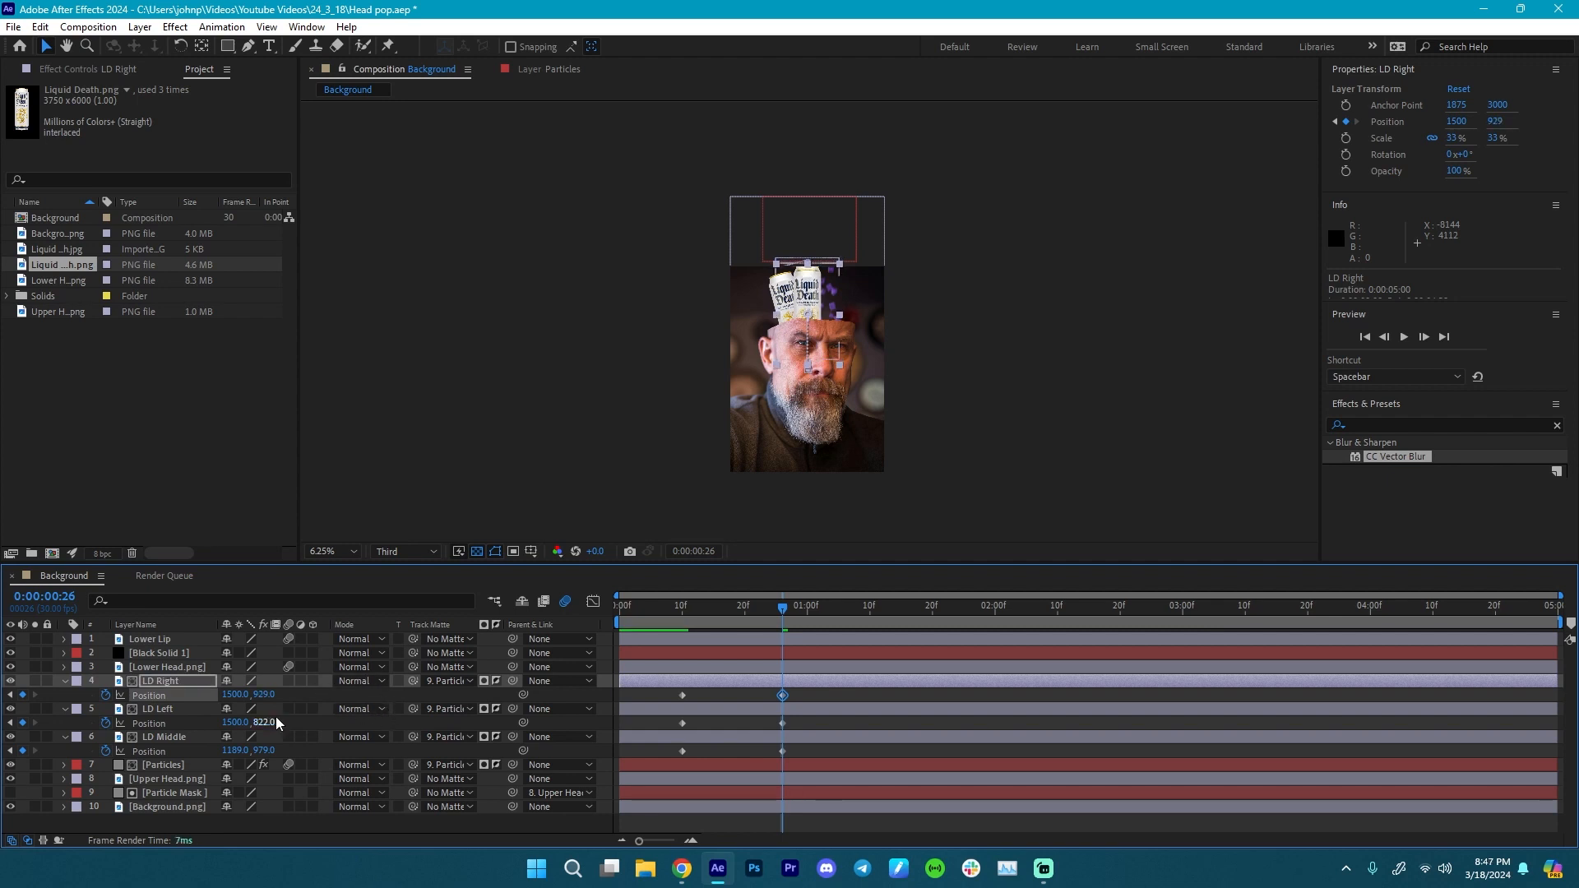
key(r)
drag(249, 695, 260, 695)
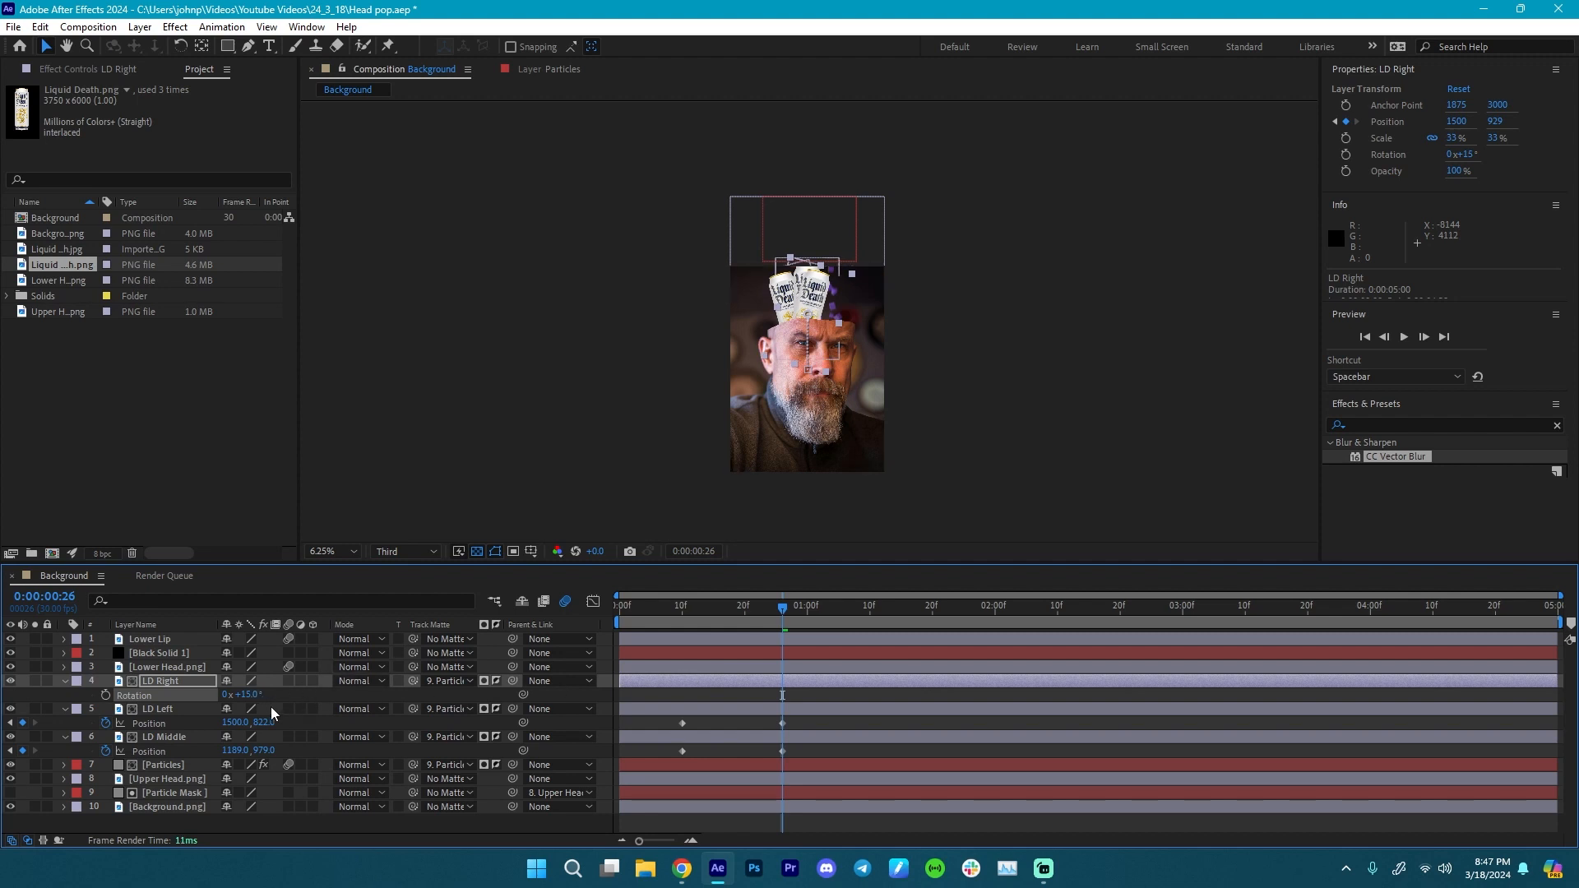
key(p)
drag(233, 694, 551, 701)
- Move the LD Right layer below LD Left and set LD Left's Position at 0:00:00:26 to 1500, 885
drag(194, 681, 166, 722)
drag(166, 722, 166, 722)
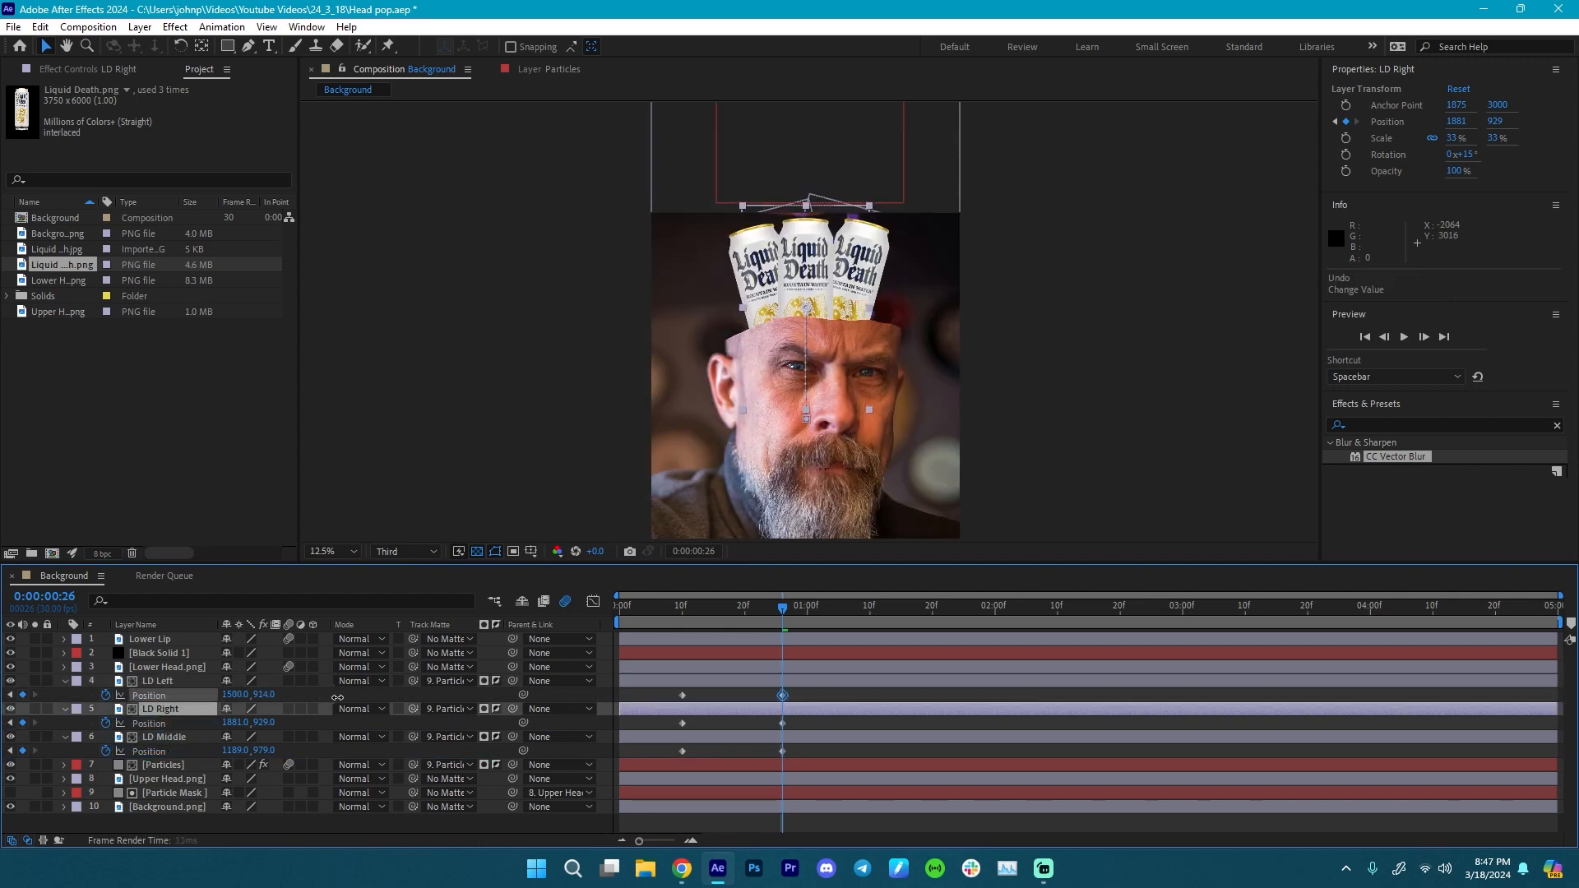
drag(264, 695, 315, 695)
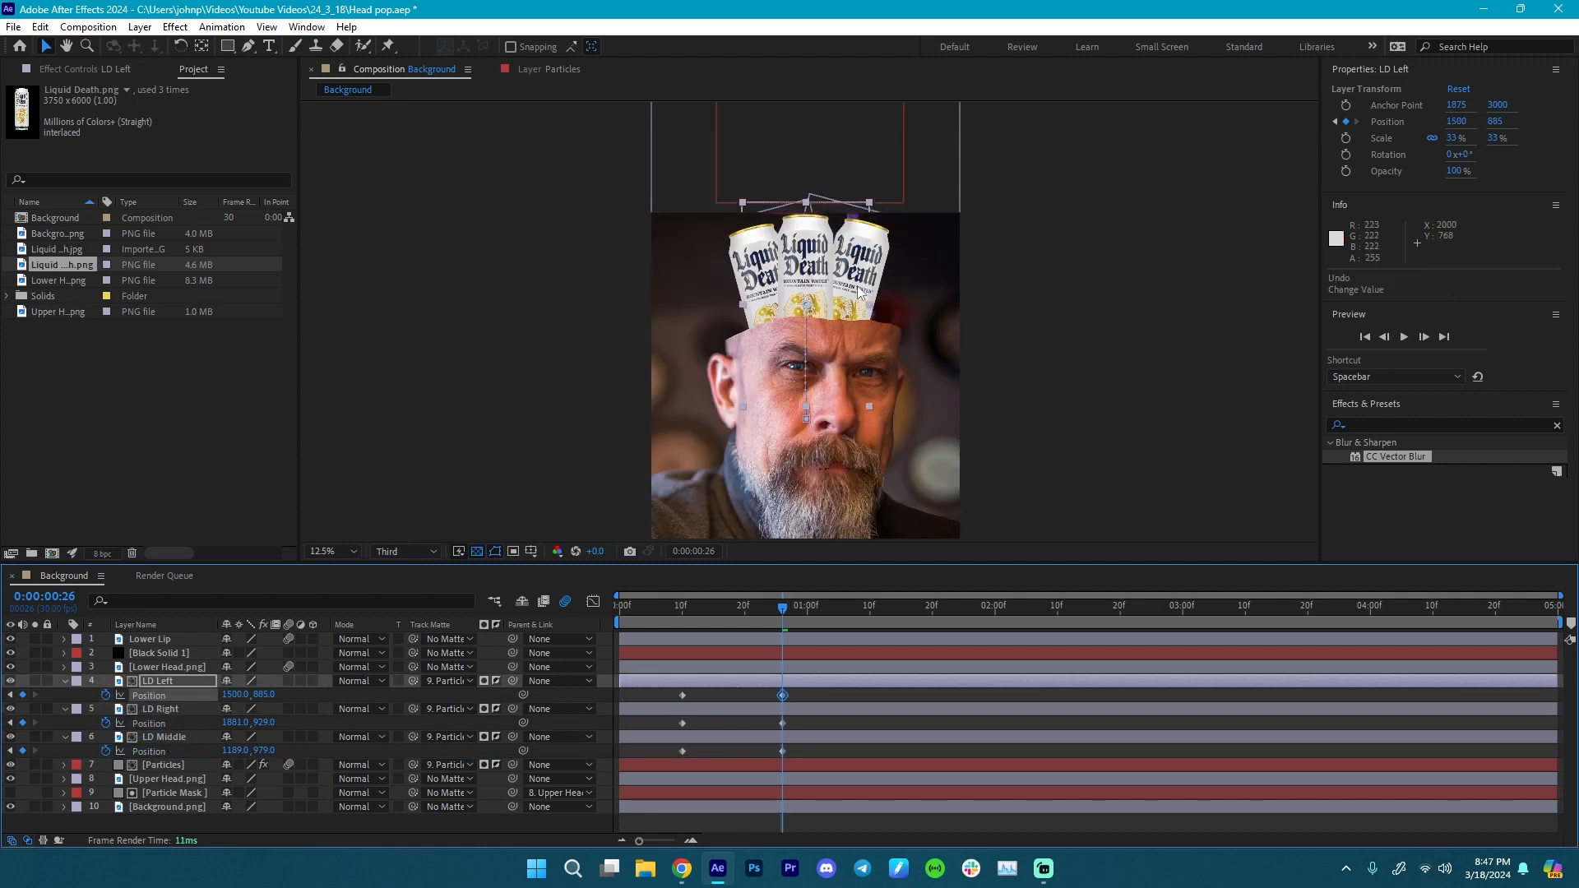
click(858, 292)
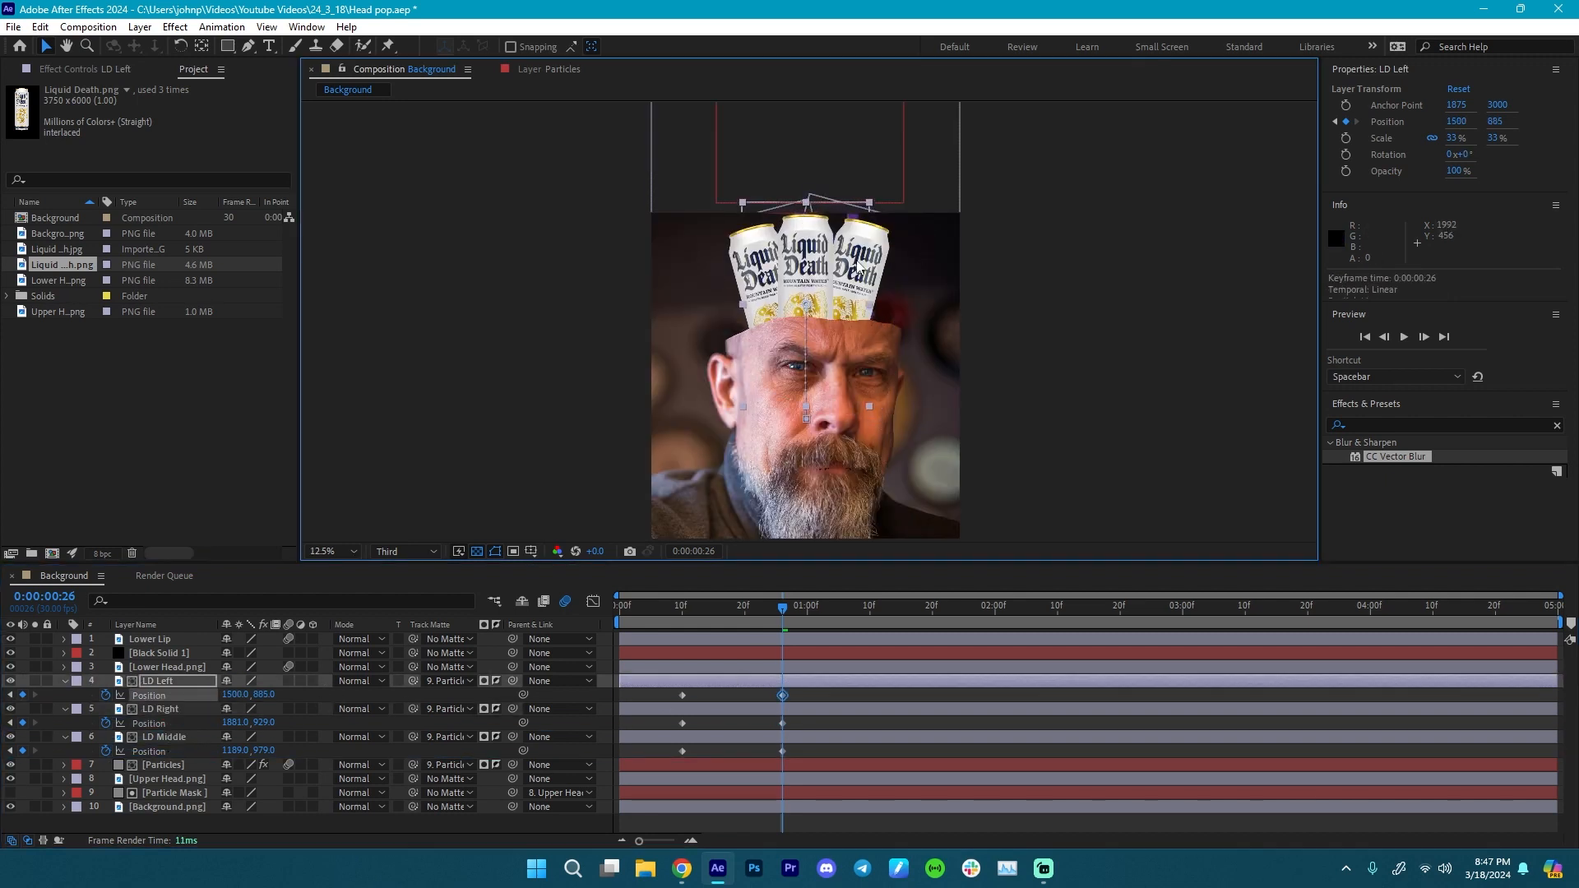
- Check the can animation up to 0:00:01:01 and collapse the open properties of the three LD layers
drag(780, 609, 812, 607)
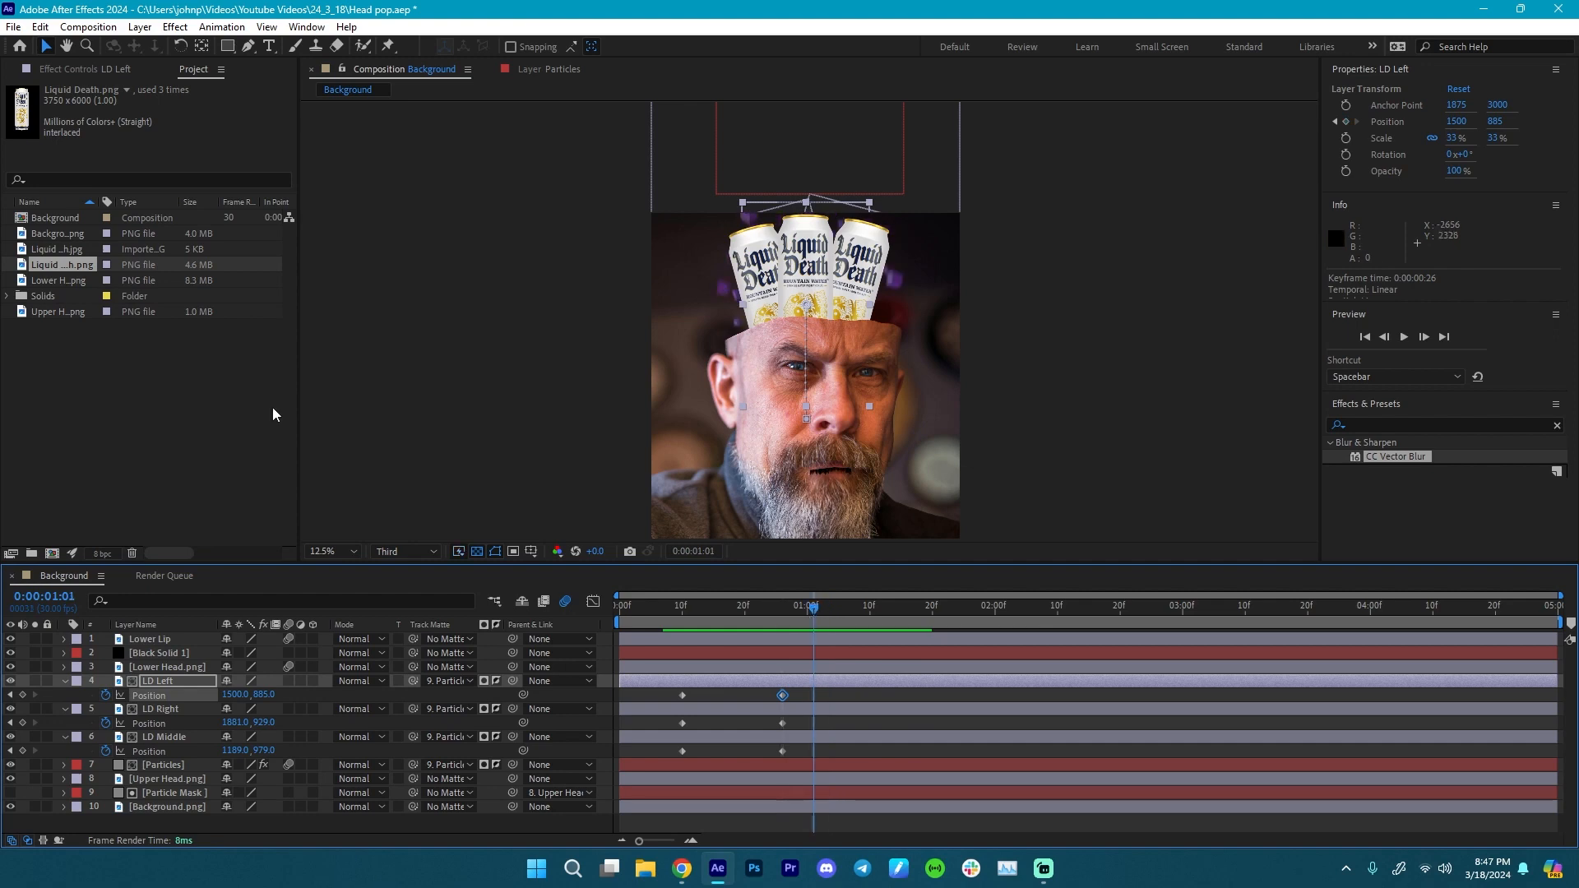
shift+click(163, 737)
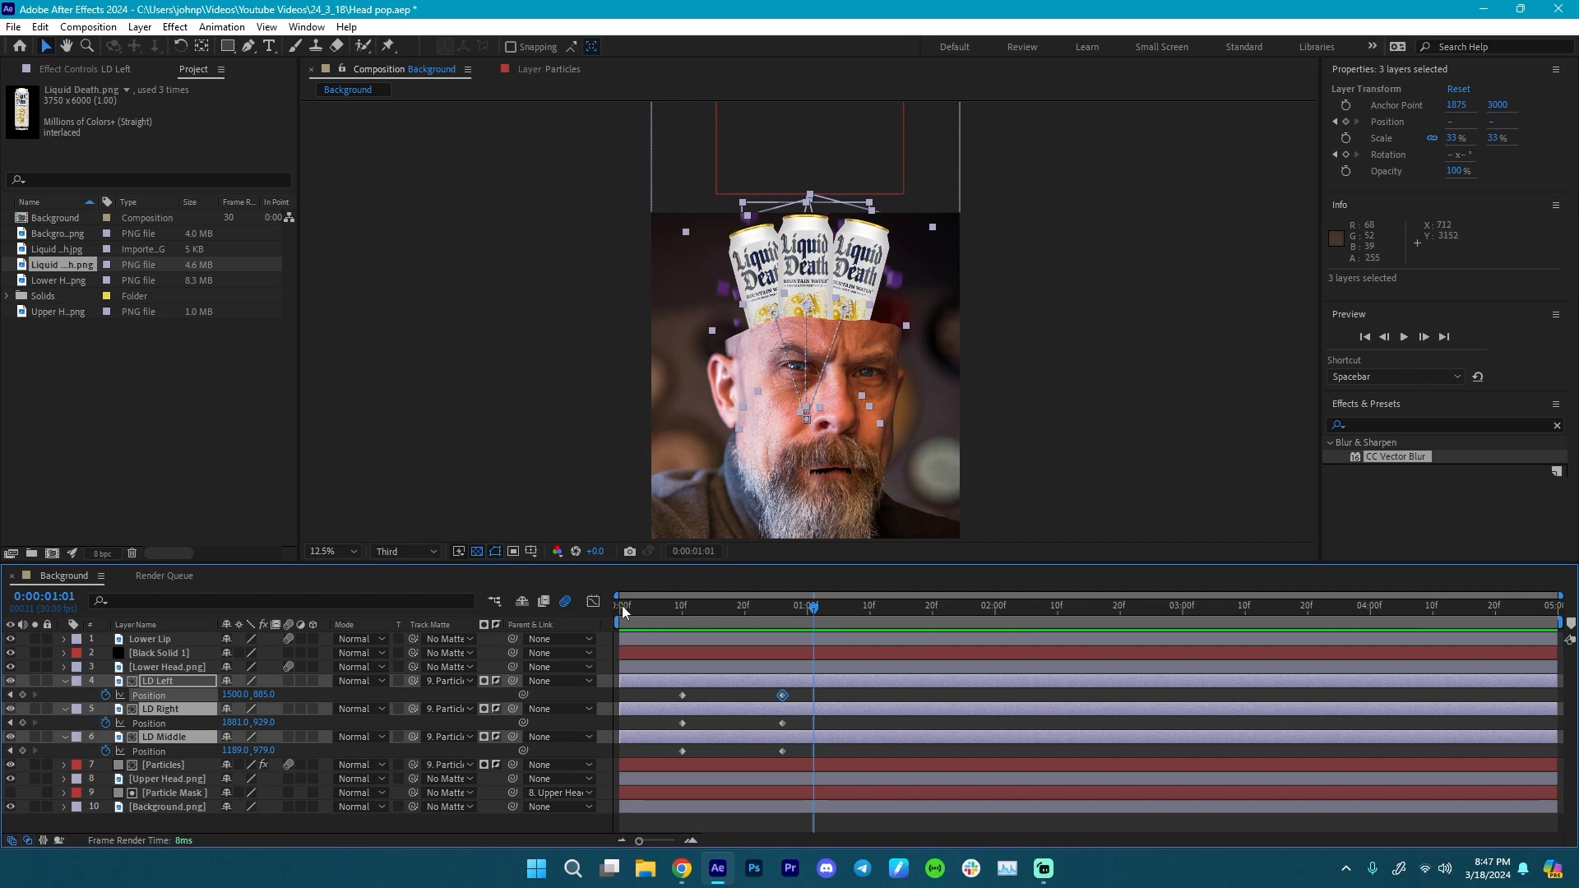
key(u)
click(160, 821)
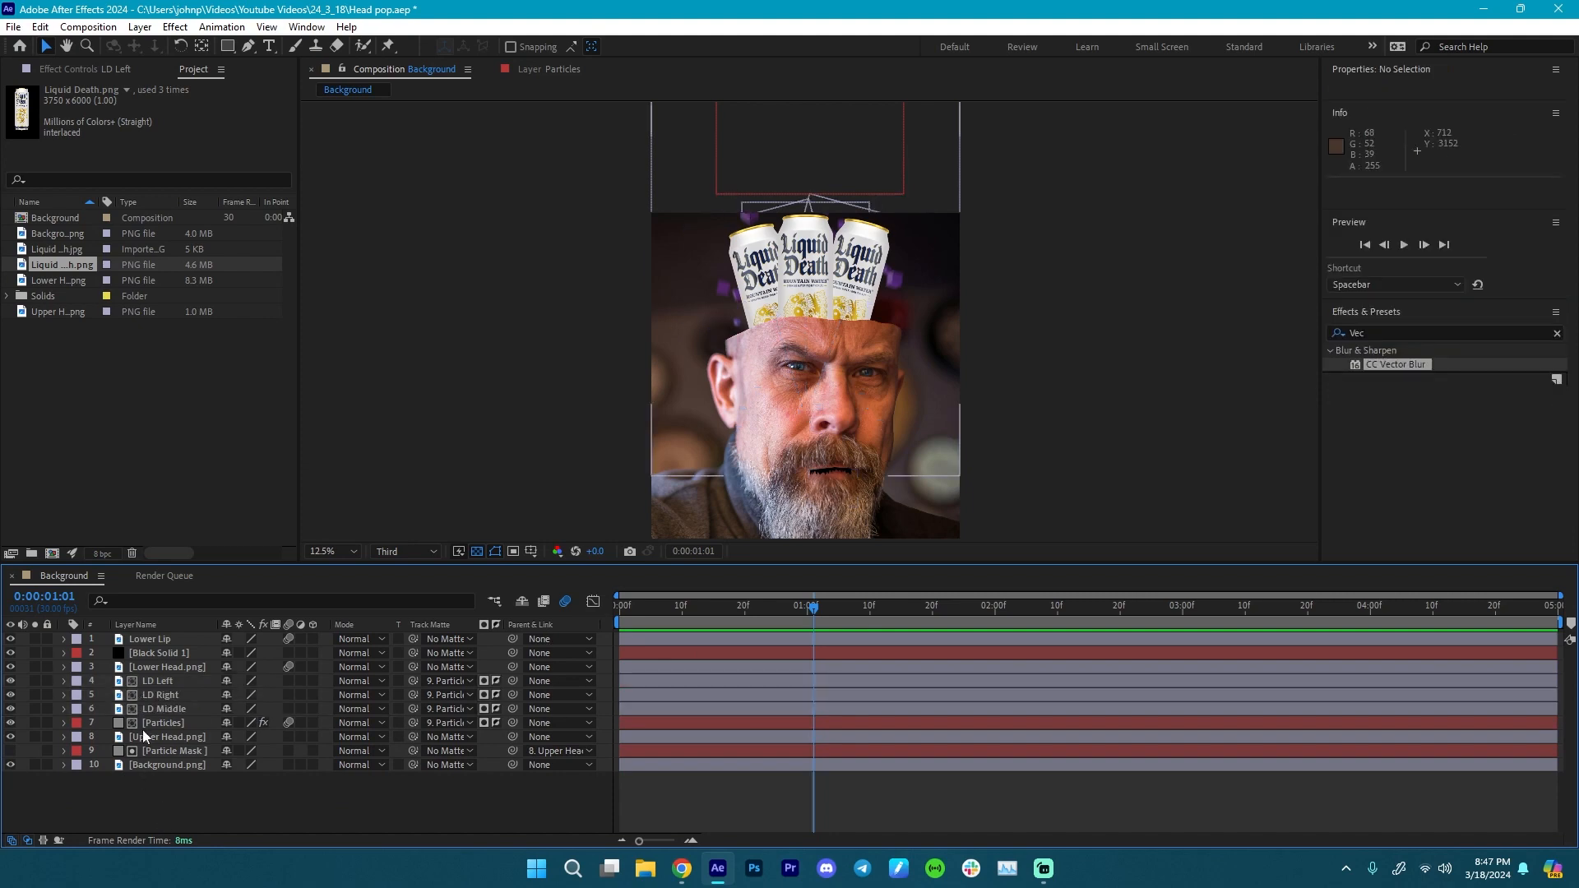
- Change the CC Particle World particle type on the Particles layer to Shaded Sphere and preview the frames up to 0:00:01:03
click(153, 724)
click(86, 70)
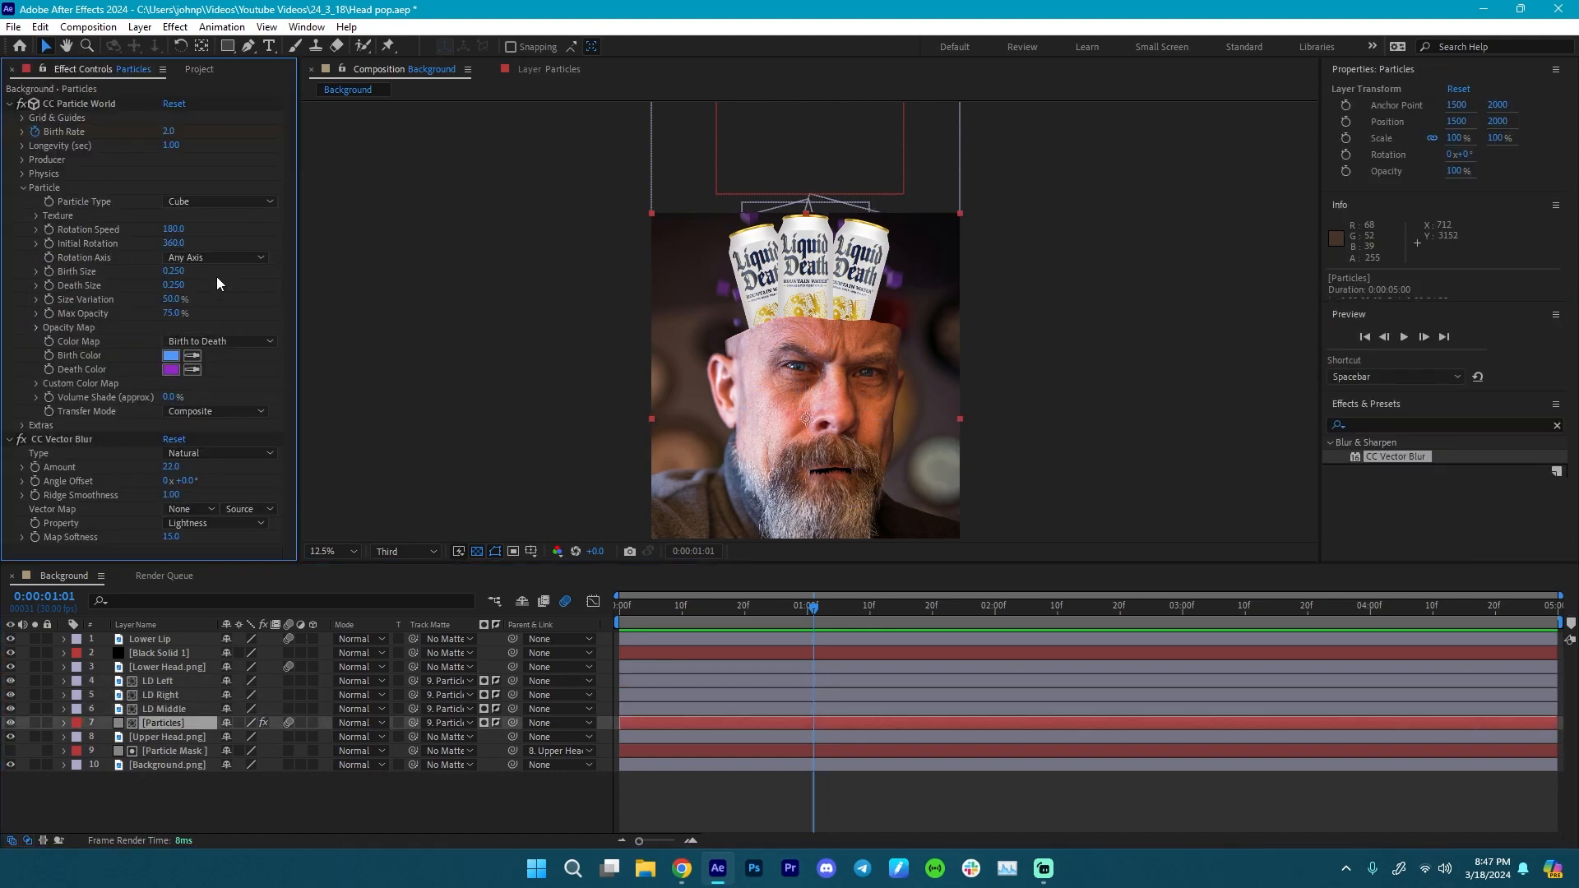
click(229, 203)
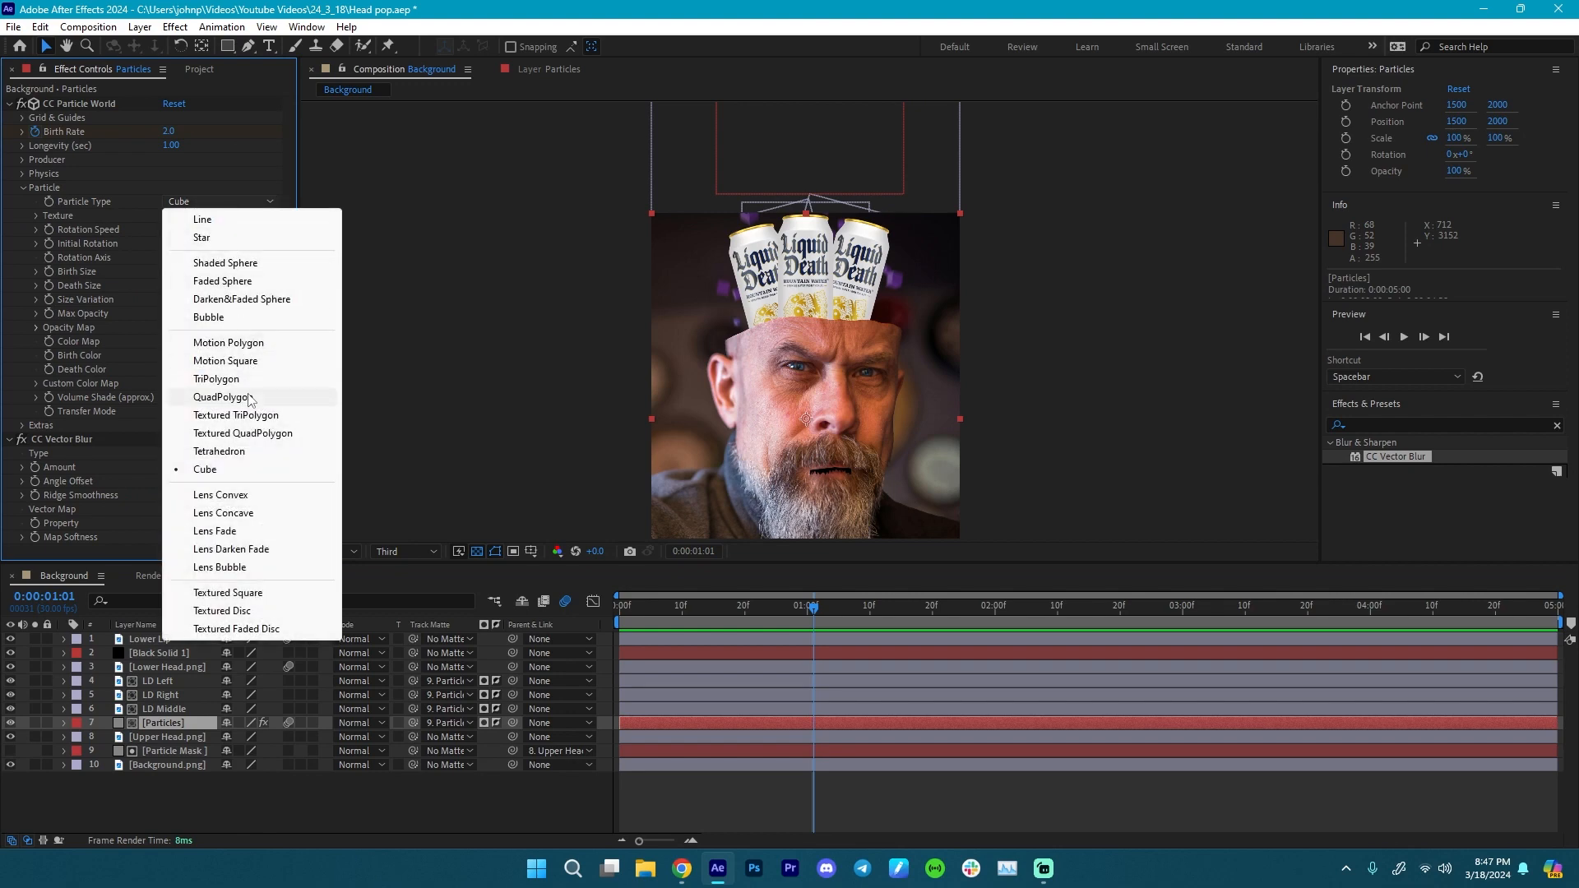
click(249, 265)
drag(698, 597, 827, 598)
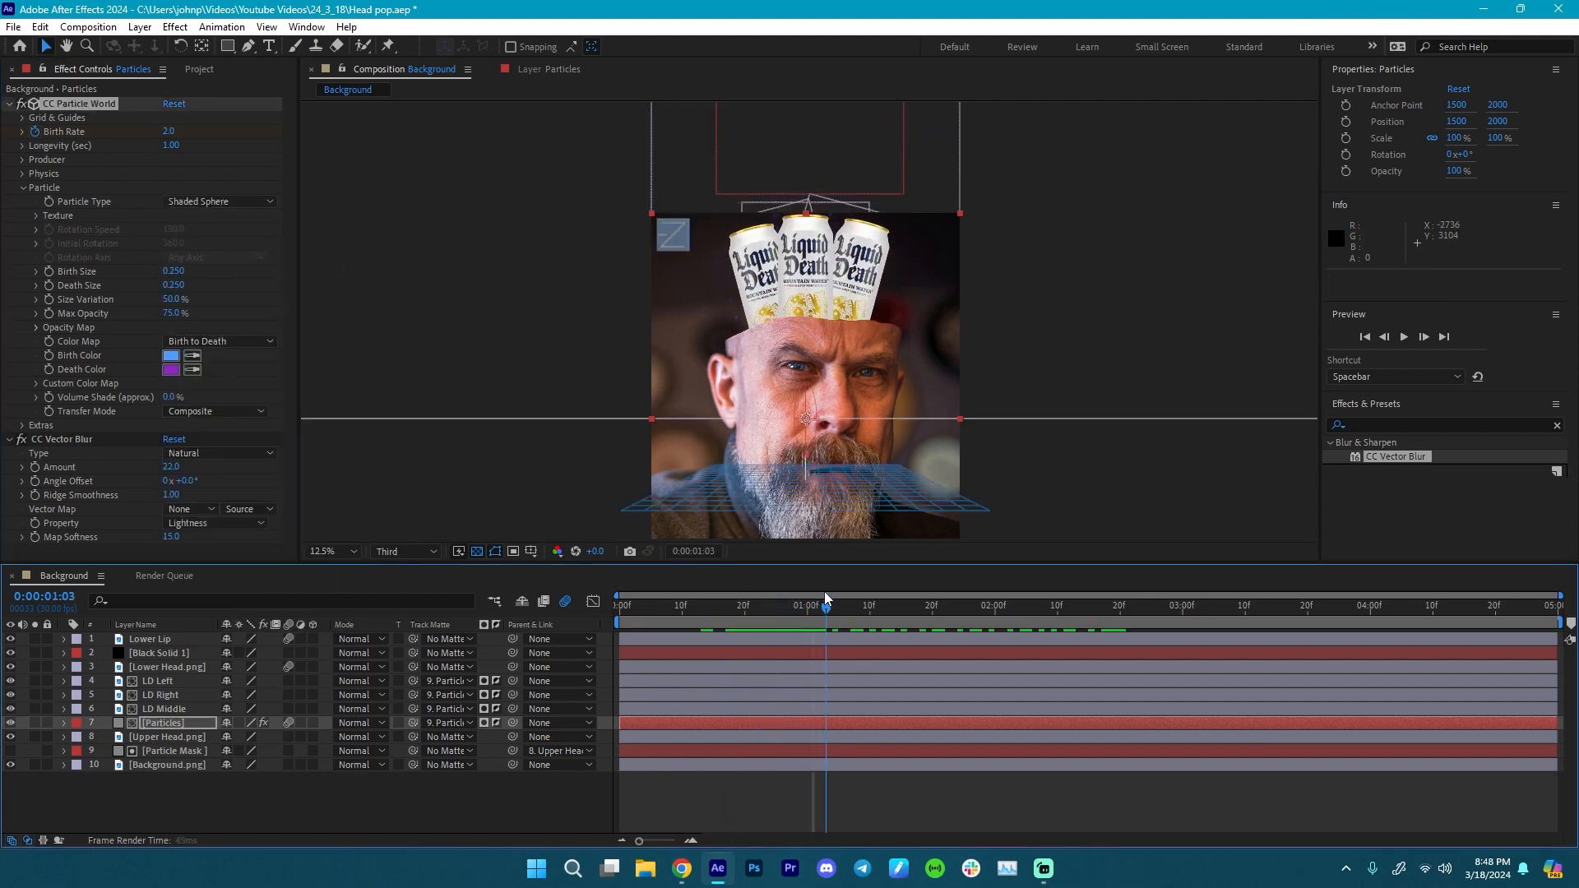
- Set the particles' Birth Color to yellow FFCC50 and their Death Color to near-white F9F9F9 in CC Particle World
click(170, 355)
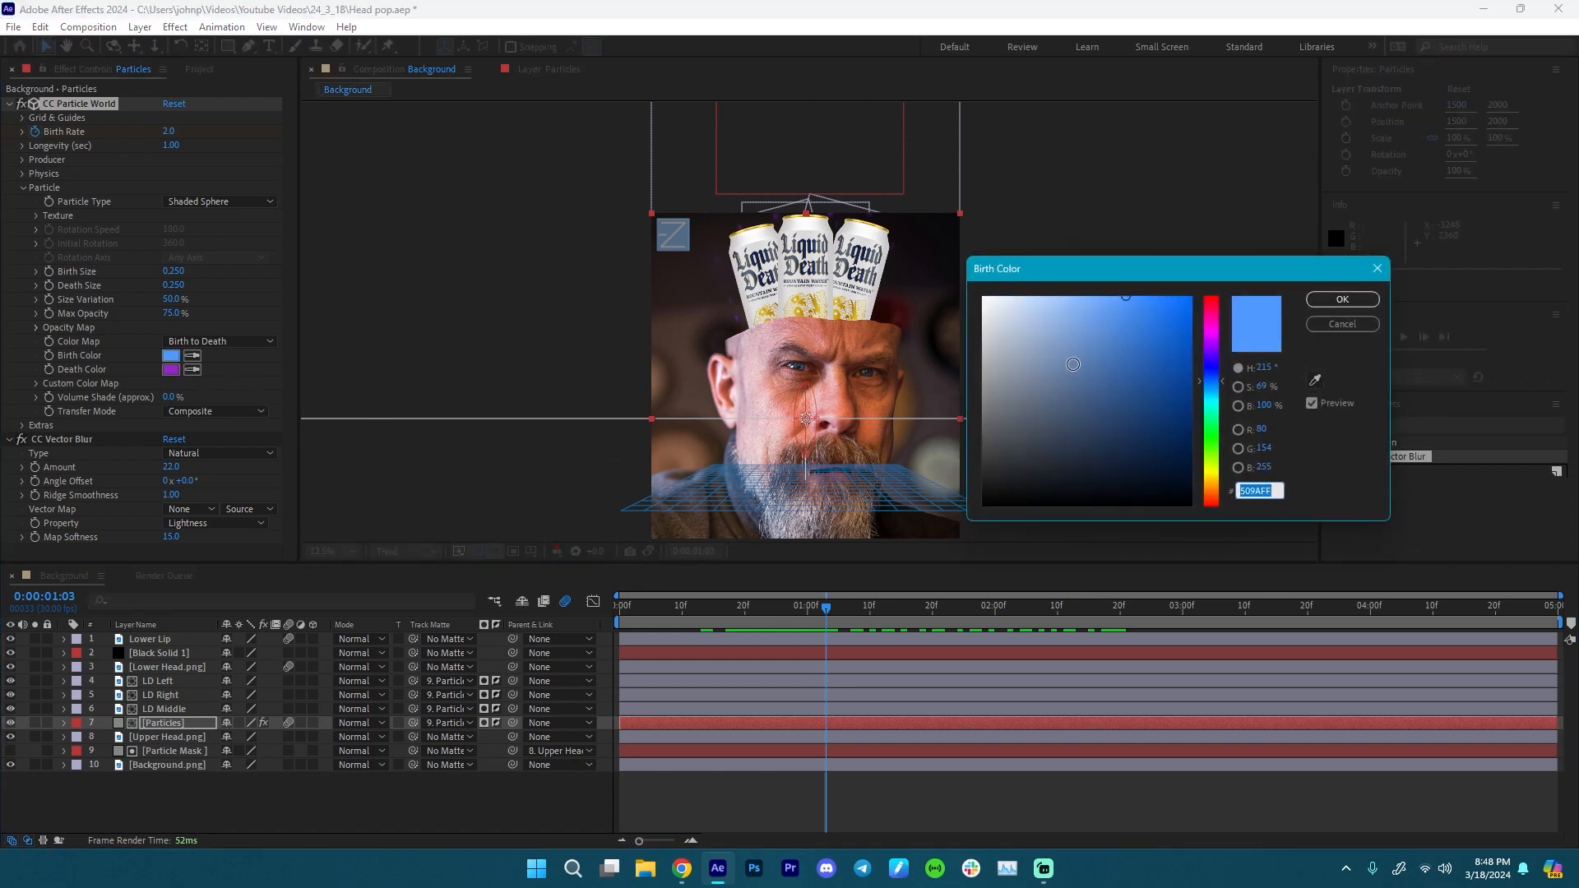
drag(1205, 467, 1222, 489)
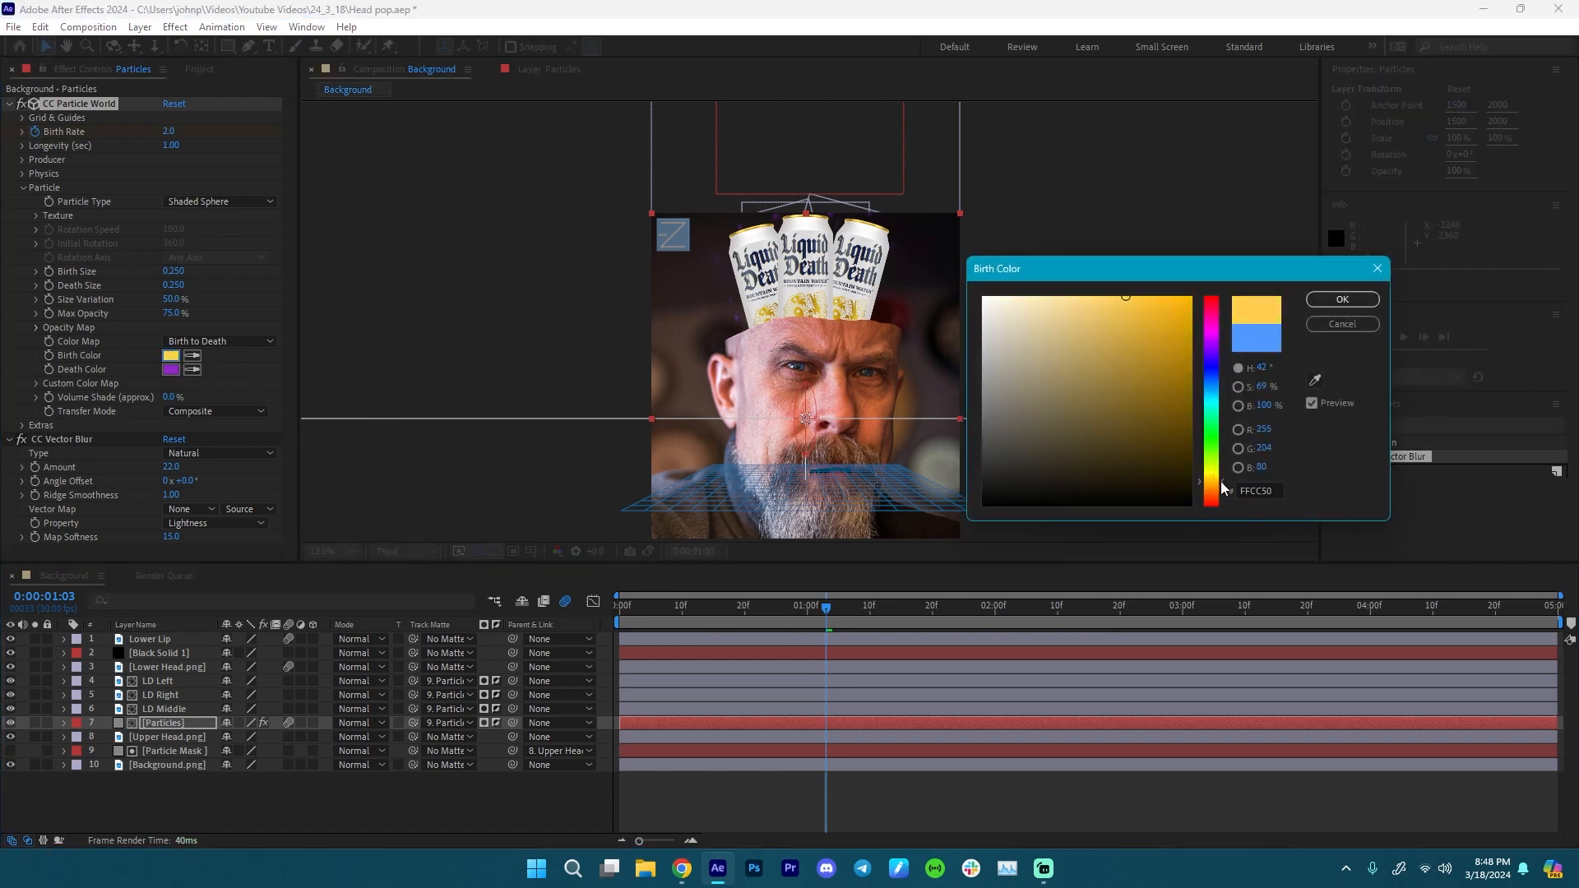
click(1319, 302)
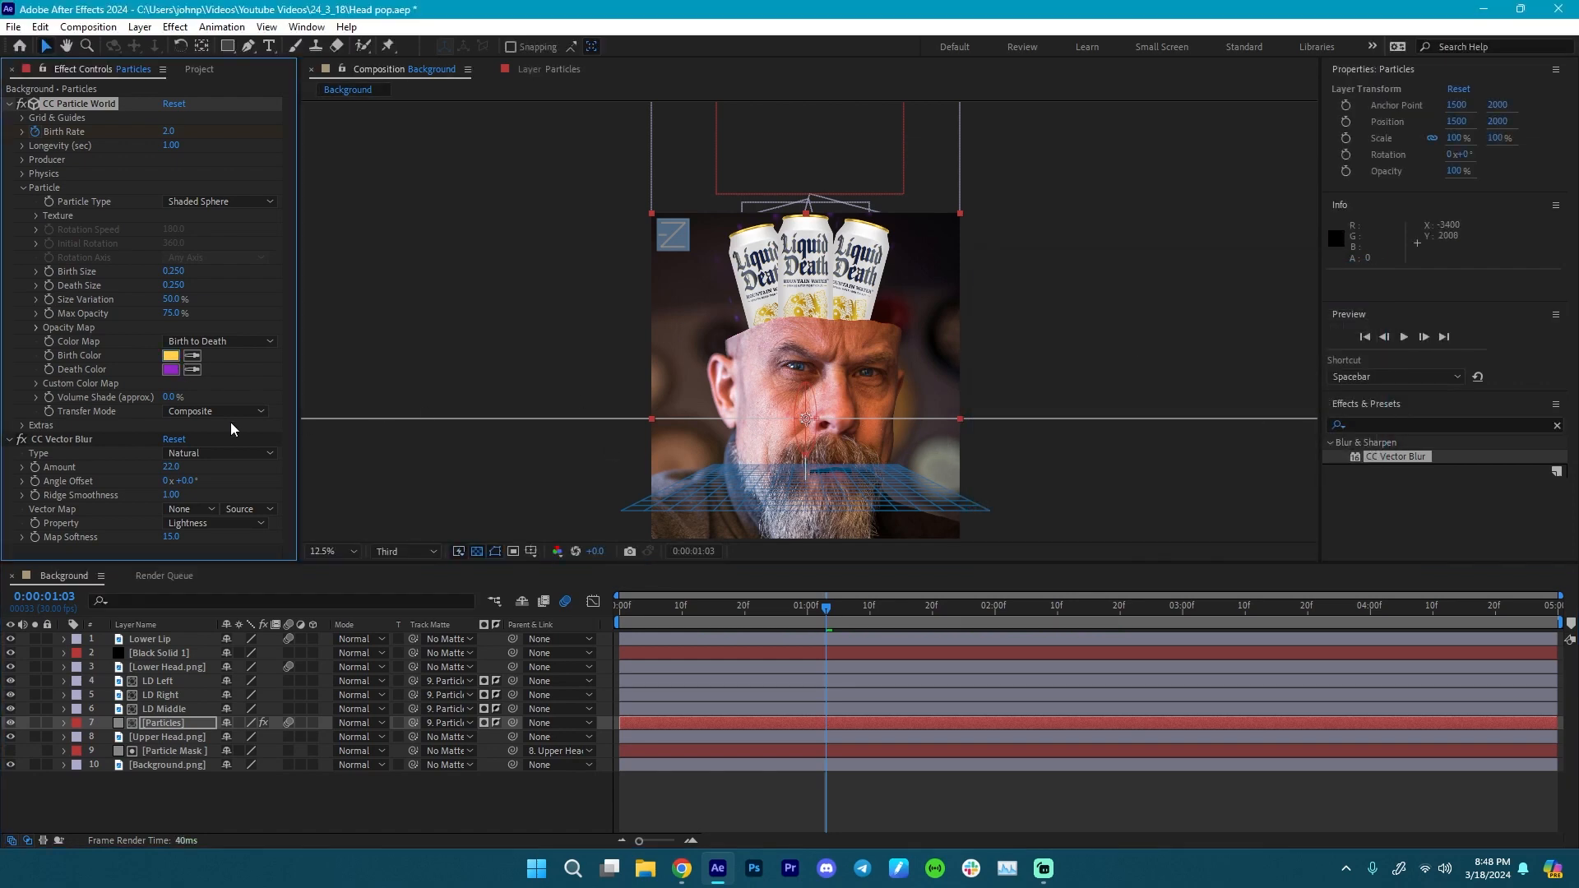
click(180, 375)
drag(1022, 397, 977, 301)
click(1342, 300)
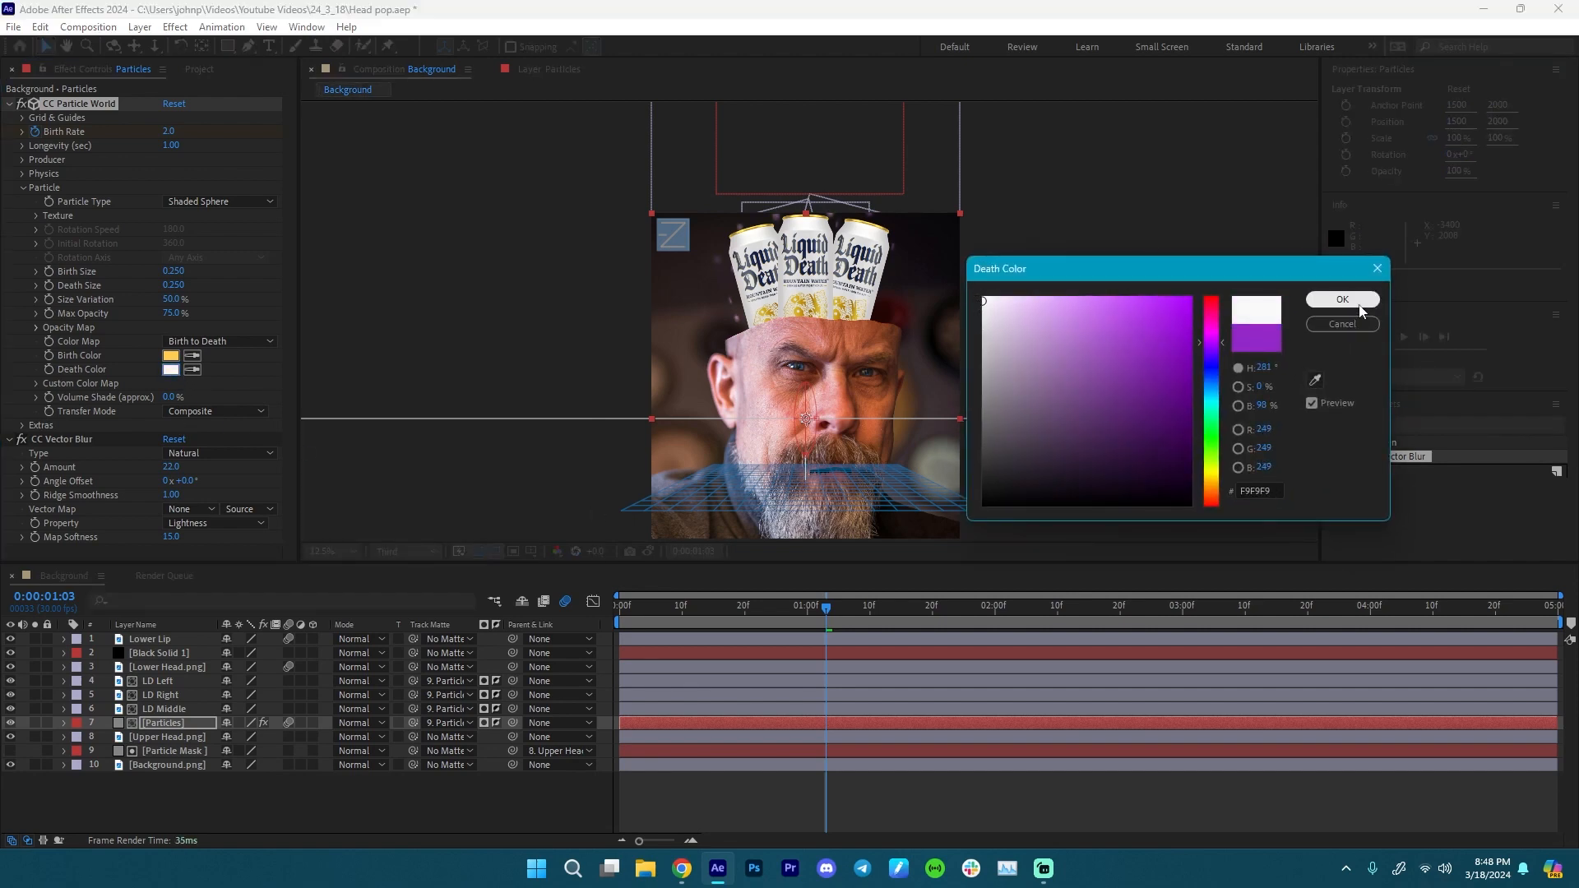
- Set the particles' Birth Color to the more saturated FFB400 and review the animation back to 0:00:00:04
click(171, 355)
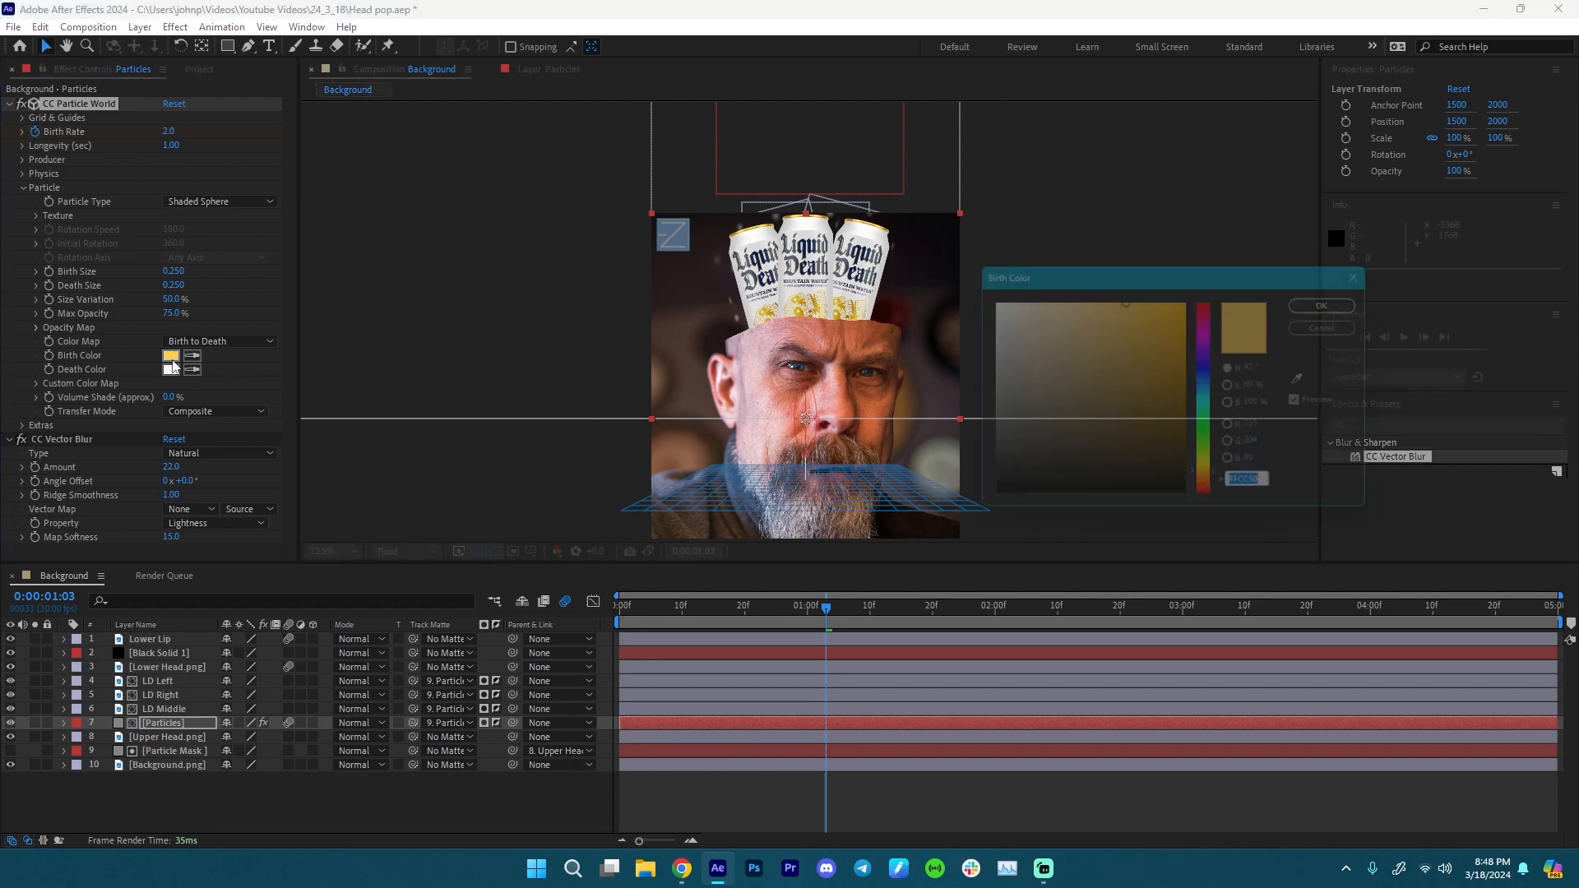
drag(1138, 309, 1192, 291)
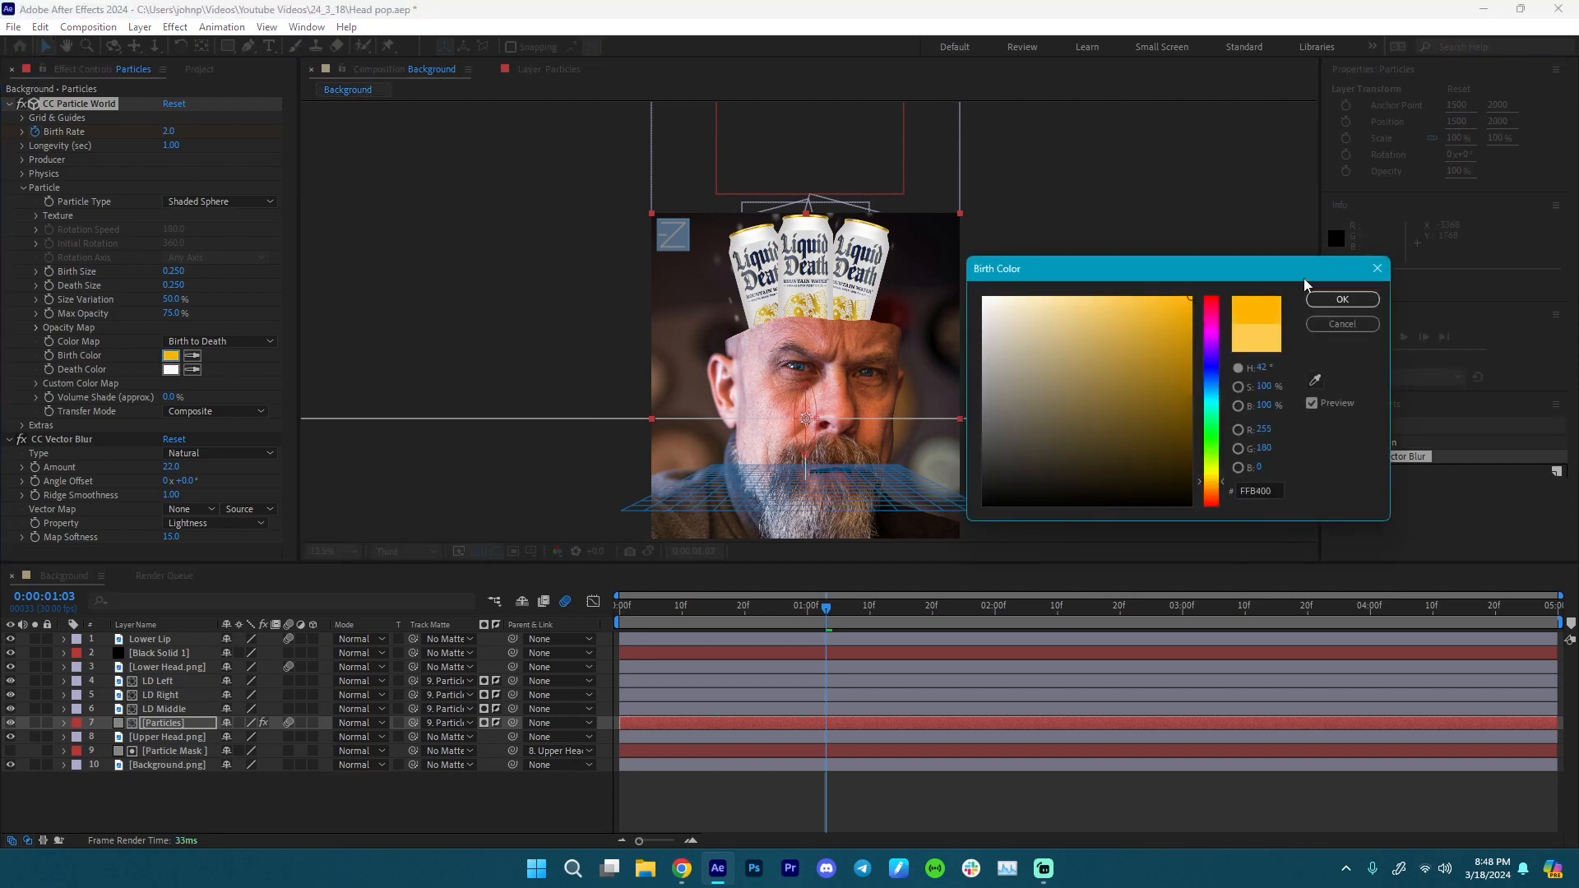
click(1342, 299)
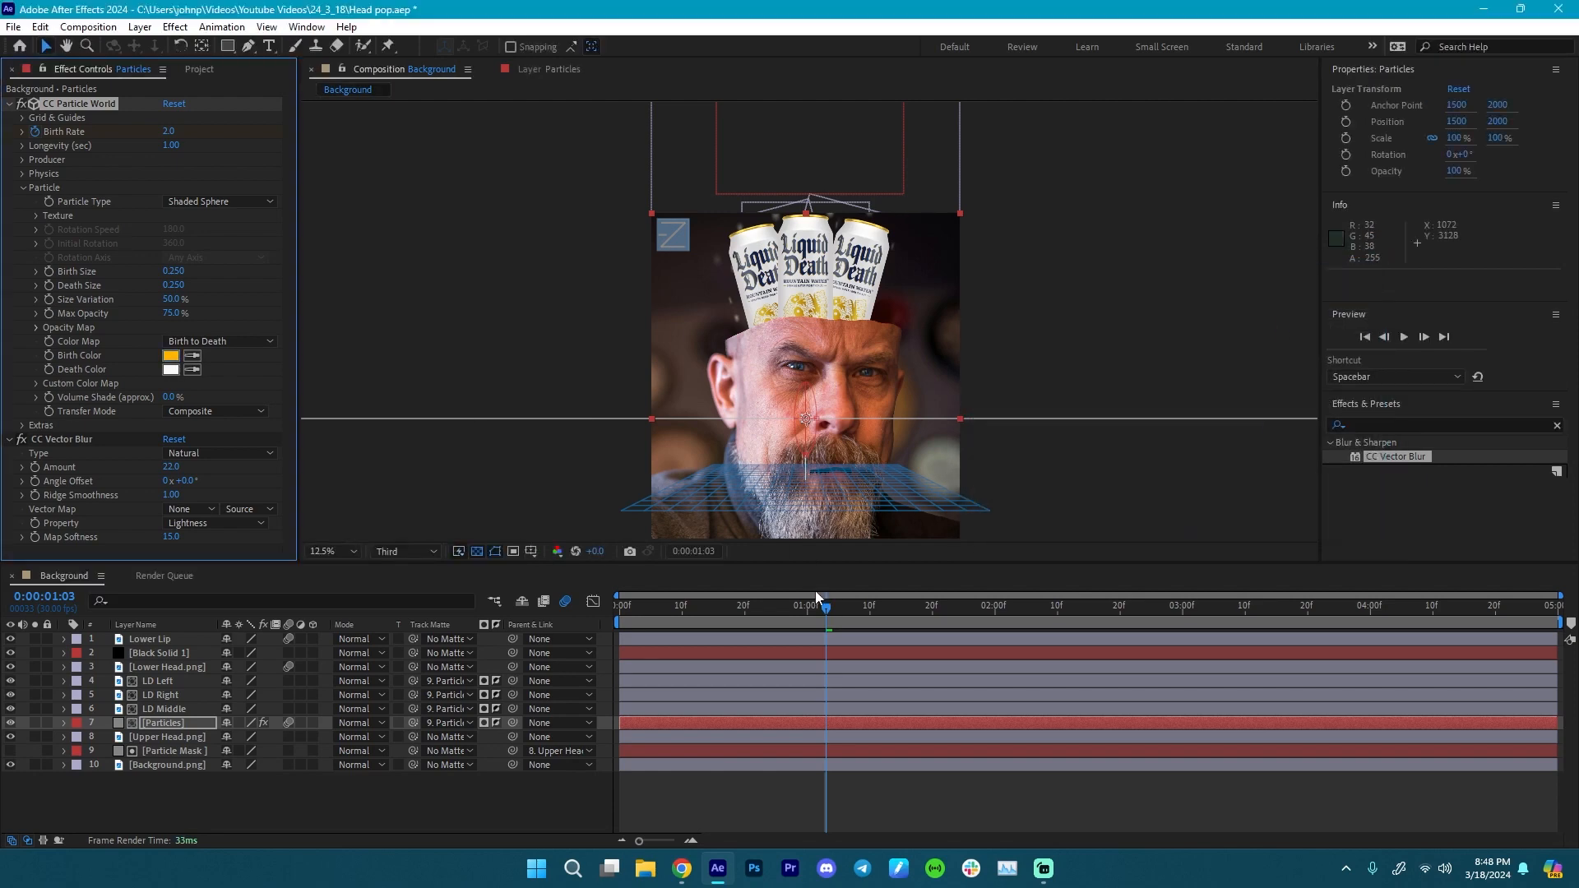
drag(794, 609, 645, 614)
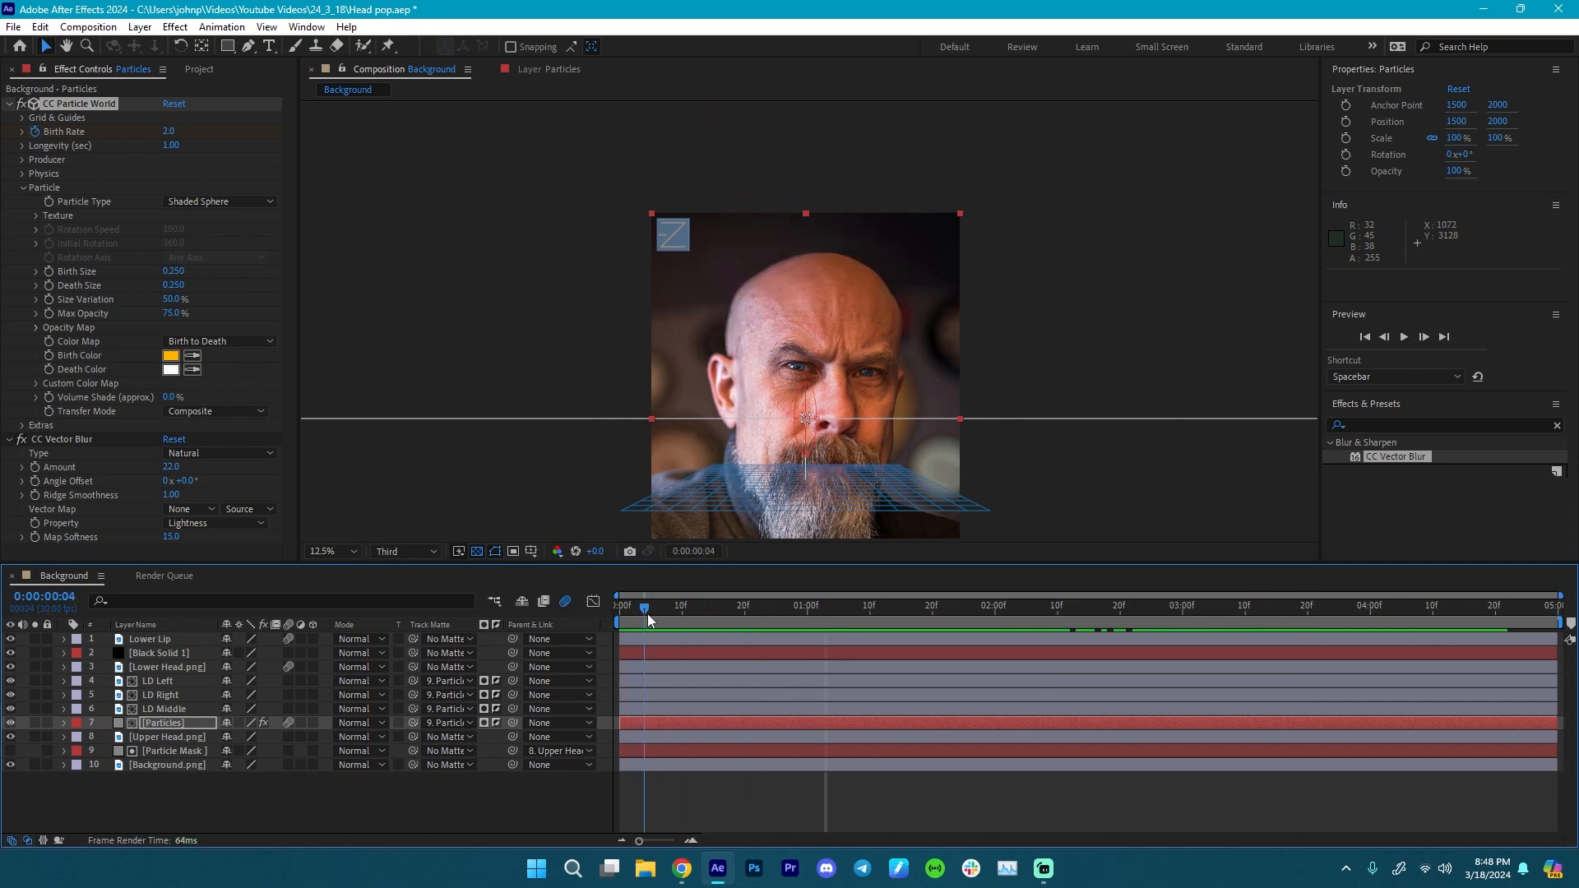
- Apply Easy Ease to all Position and Rotation keyframes of the LD Left, LD Right and LD Middle layers
click(655, 668)
click(658, 679)
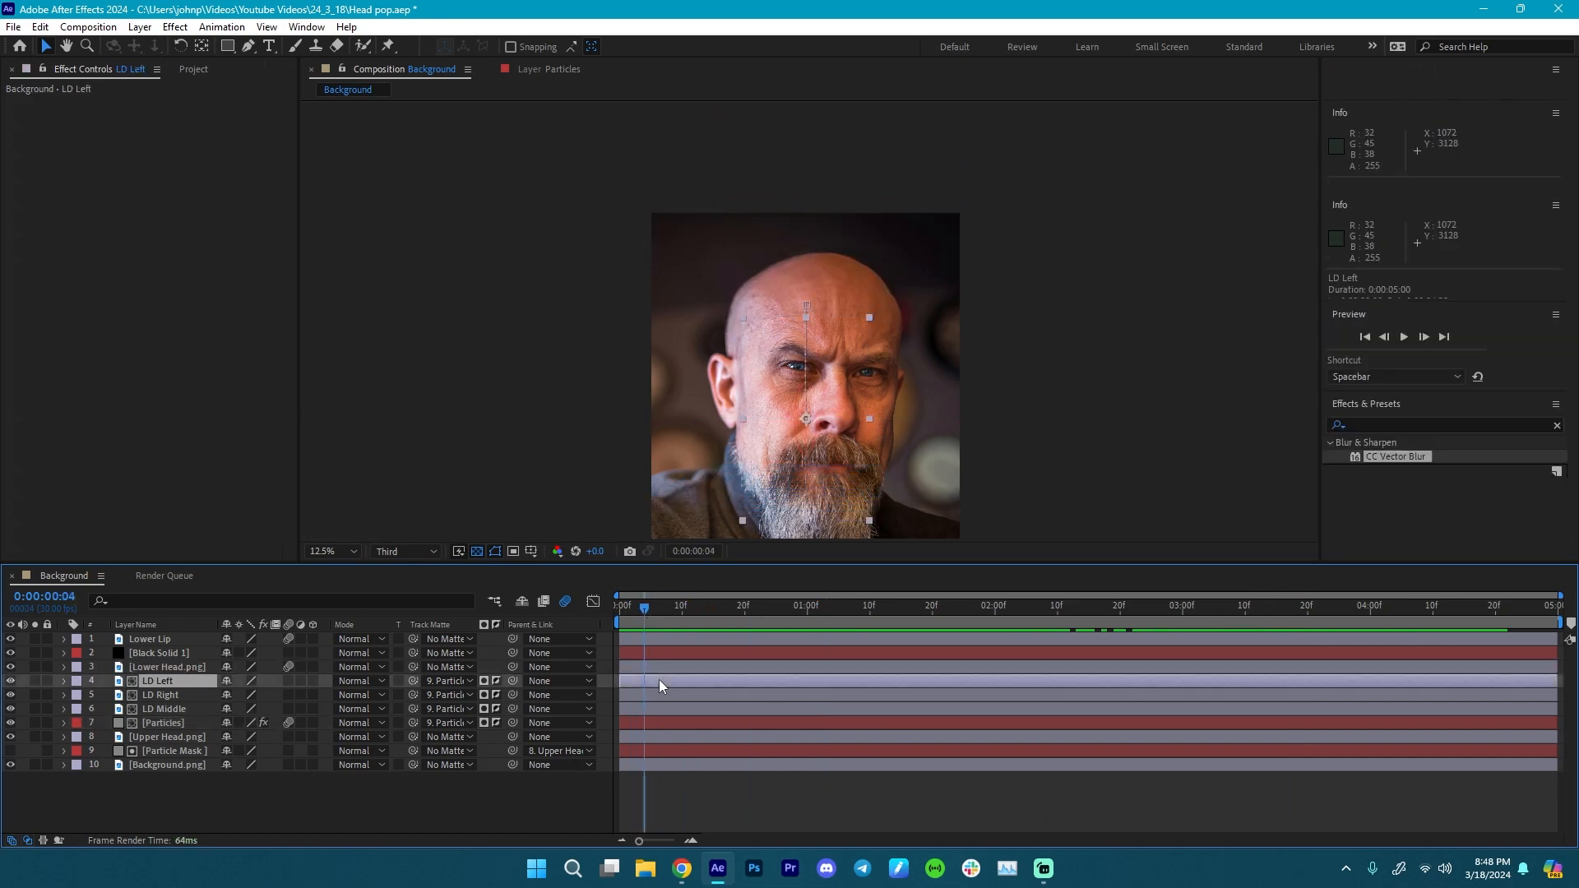
shift+click(653, 709)
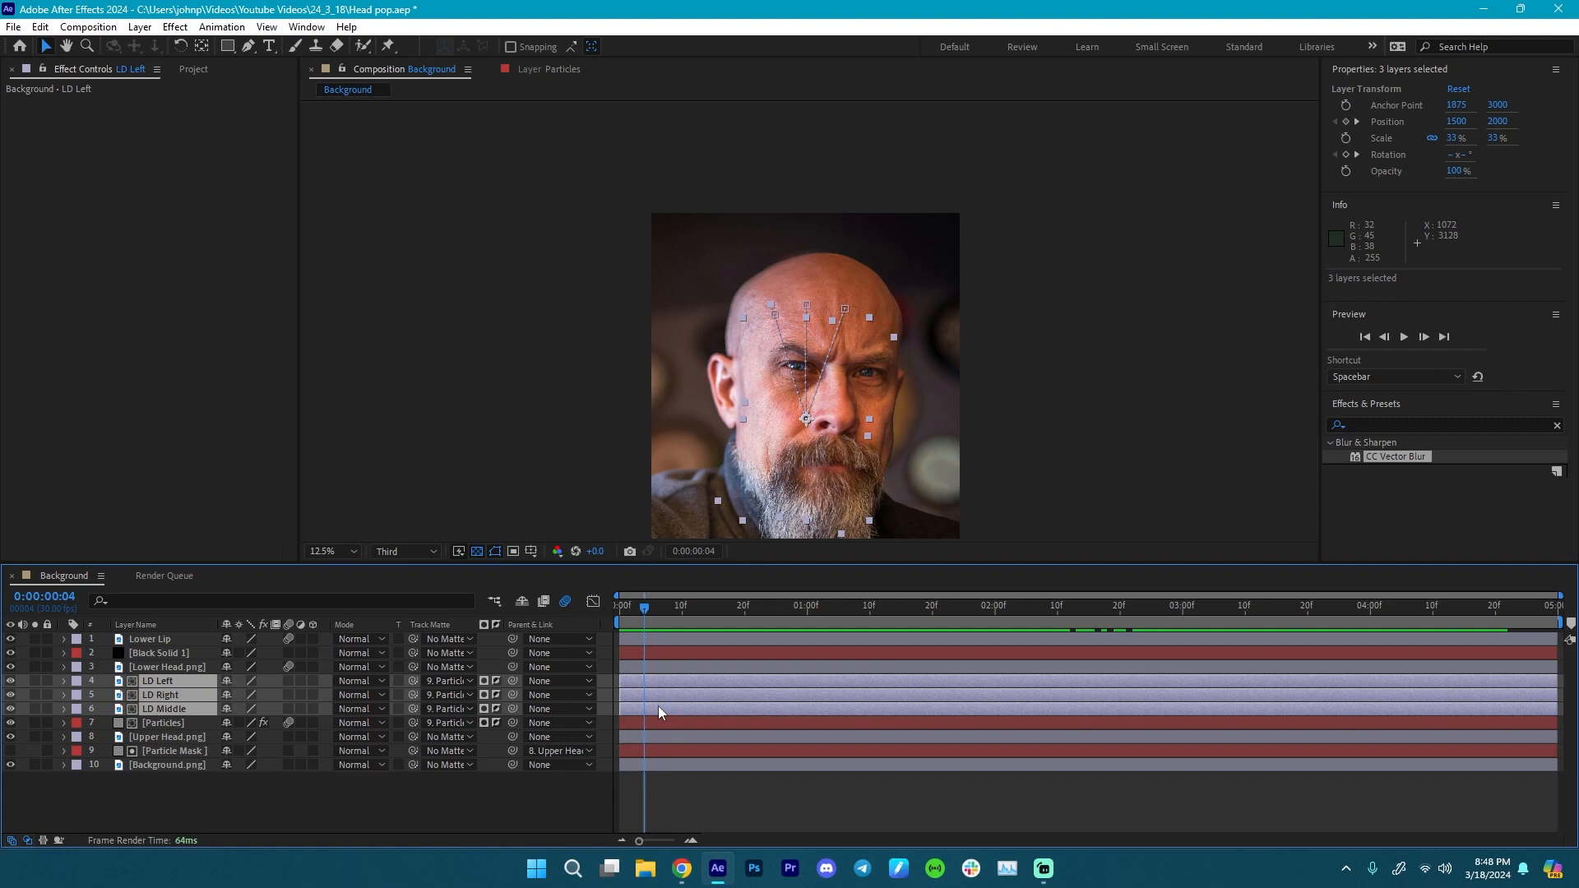
key(u)
drag(668, 692, 806, 769)
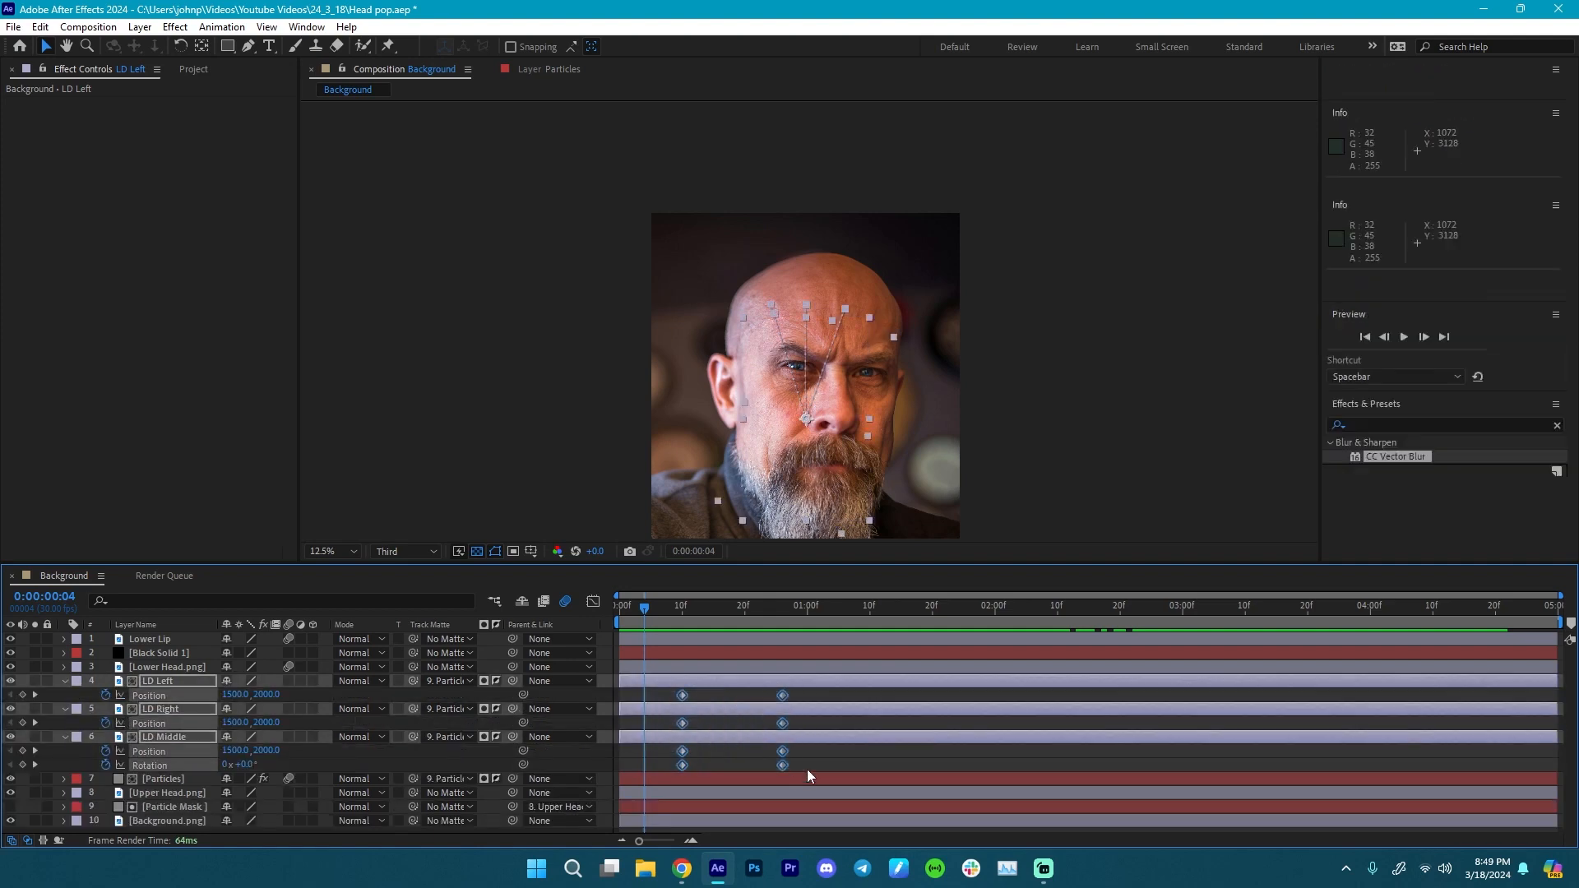
right_click(783, 764)
mouse_move(855, 755)
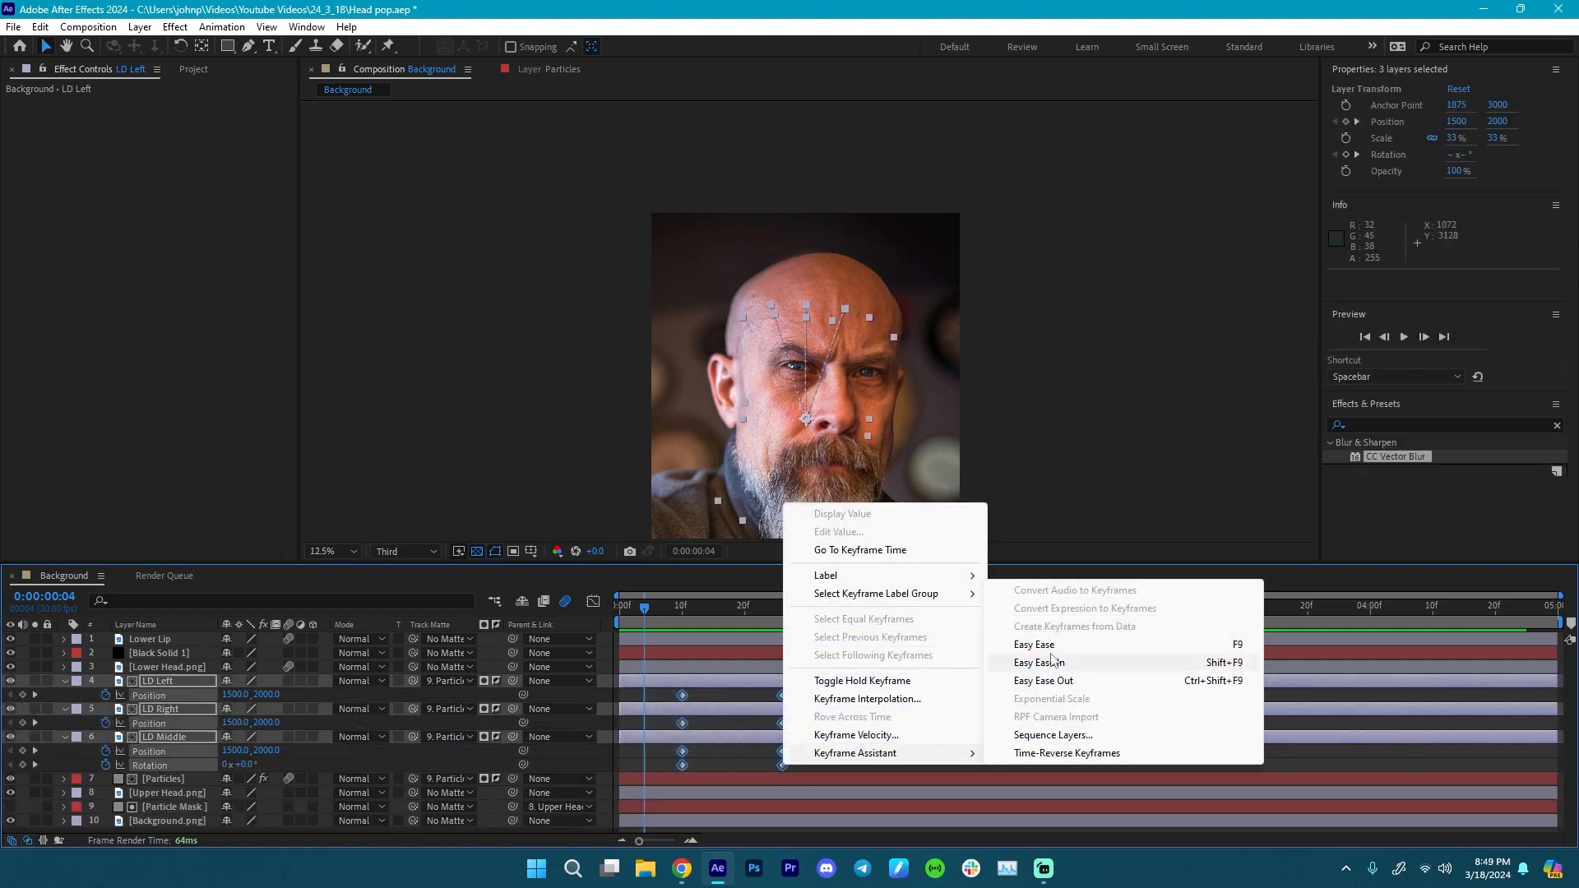
click(1013, 646)
- Move the keyframes of the three LD layers together so the last ones fall at 0:00:01:27, and collapse the layers' properties
drag(784, 722, 910, 724)
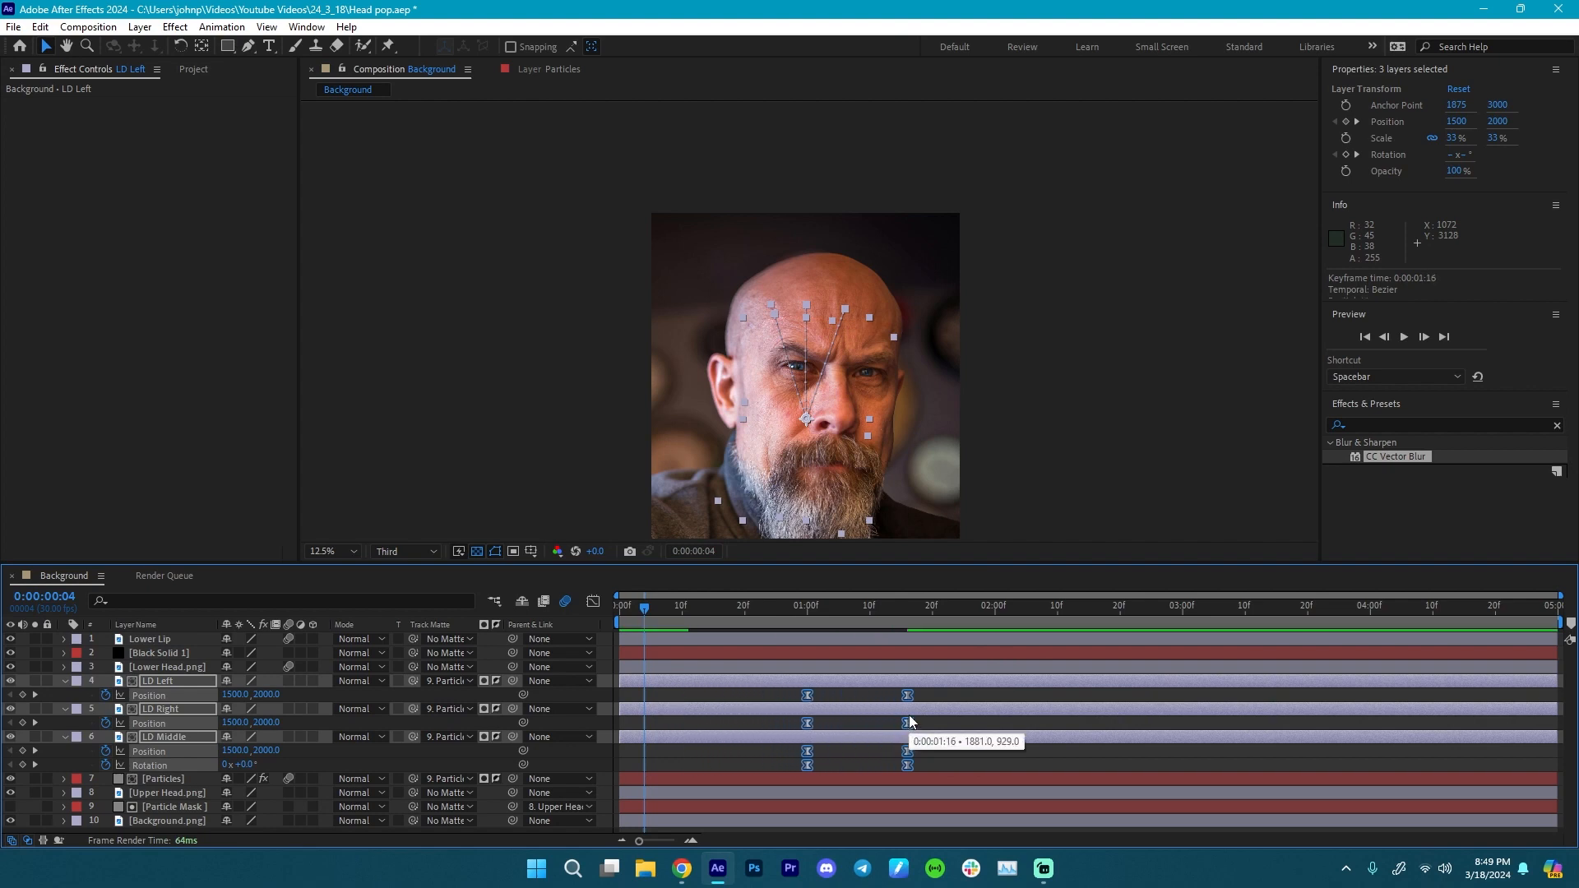
drag(654, 609, 890, 625)
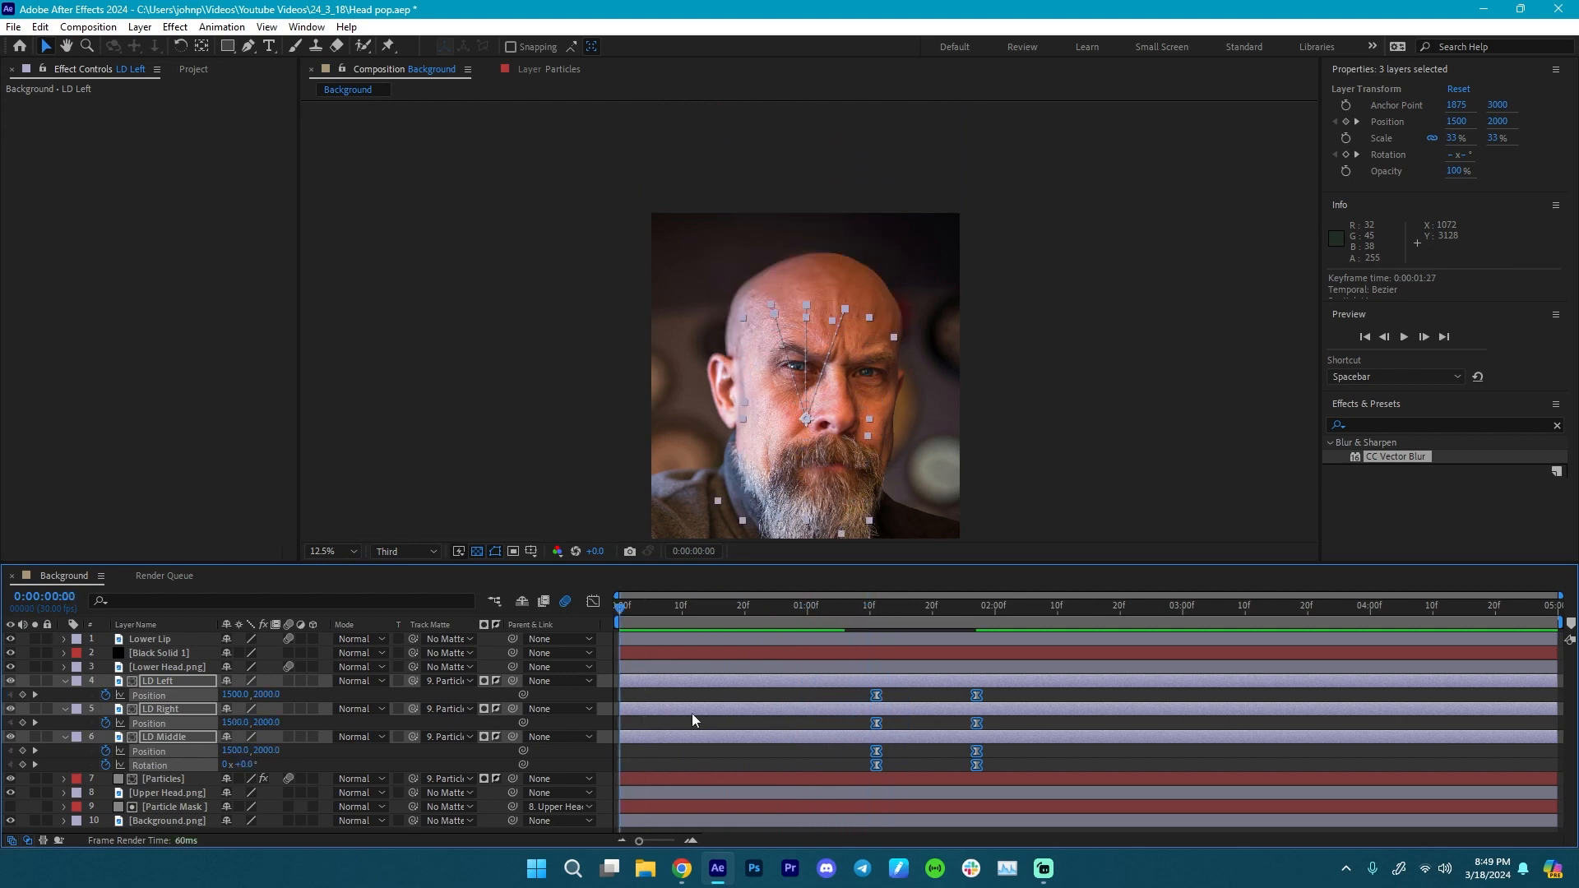
key(u)
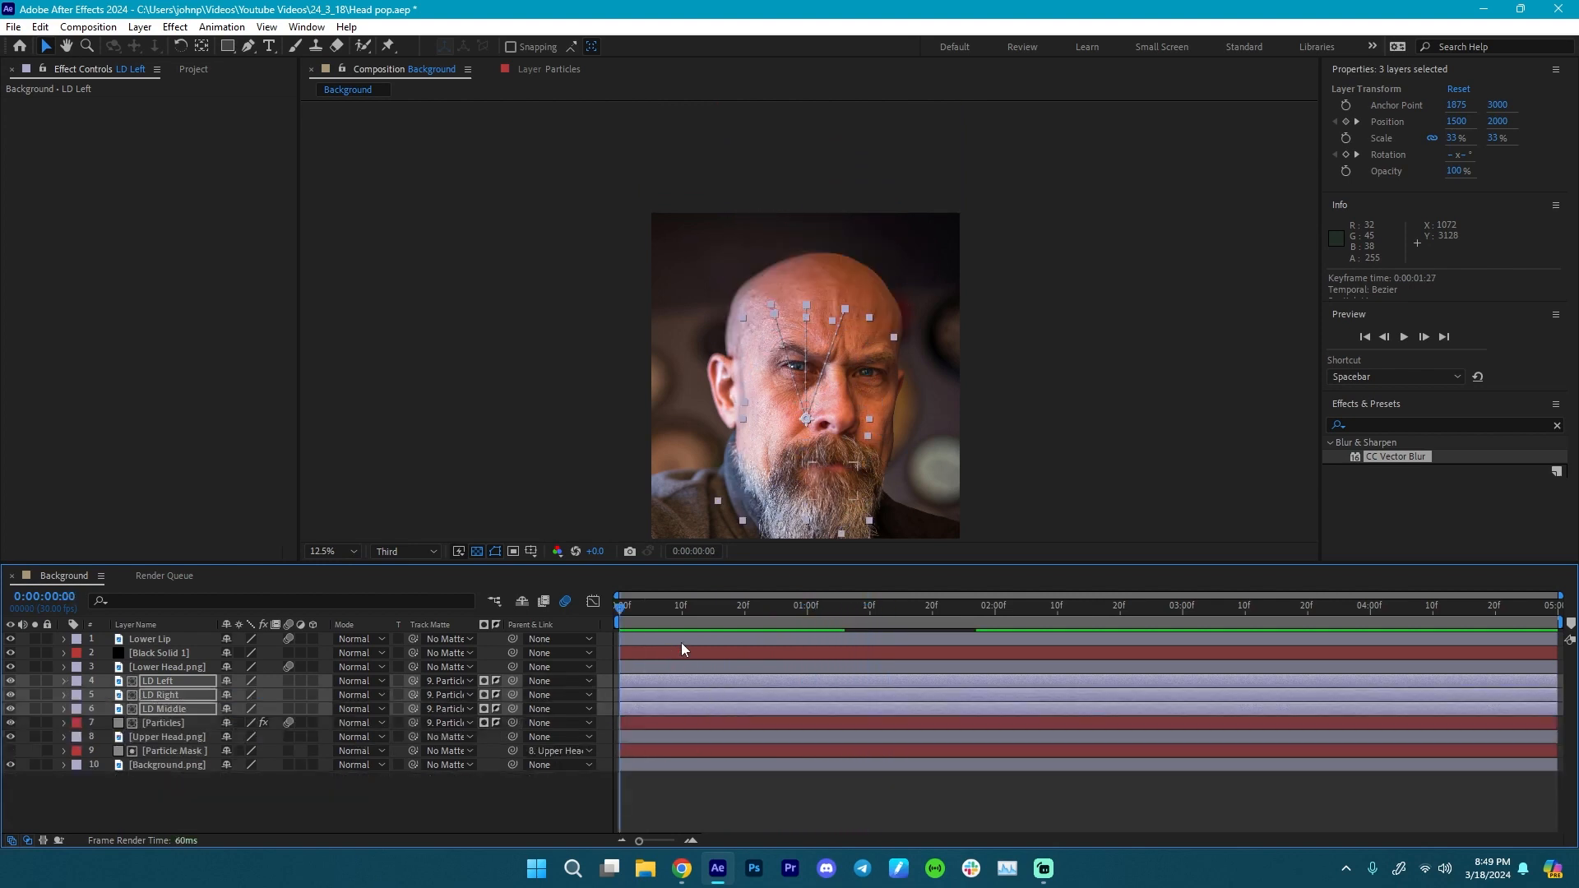
- Move the Lower Lip layer's Position keyframes so that the first one falls at 0:00:02:00
click(696, 639)
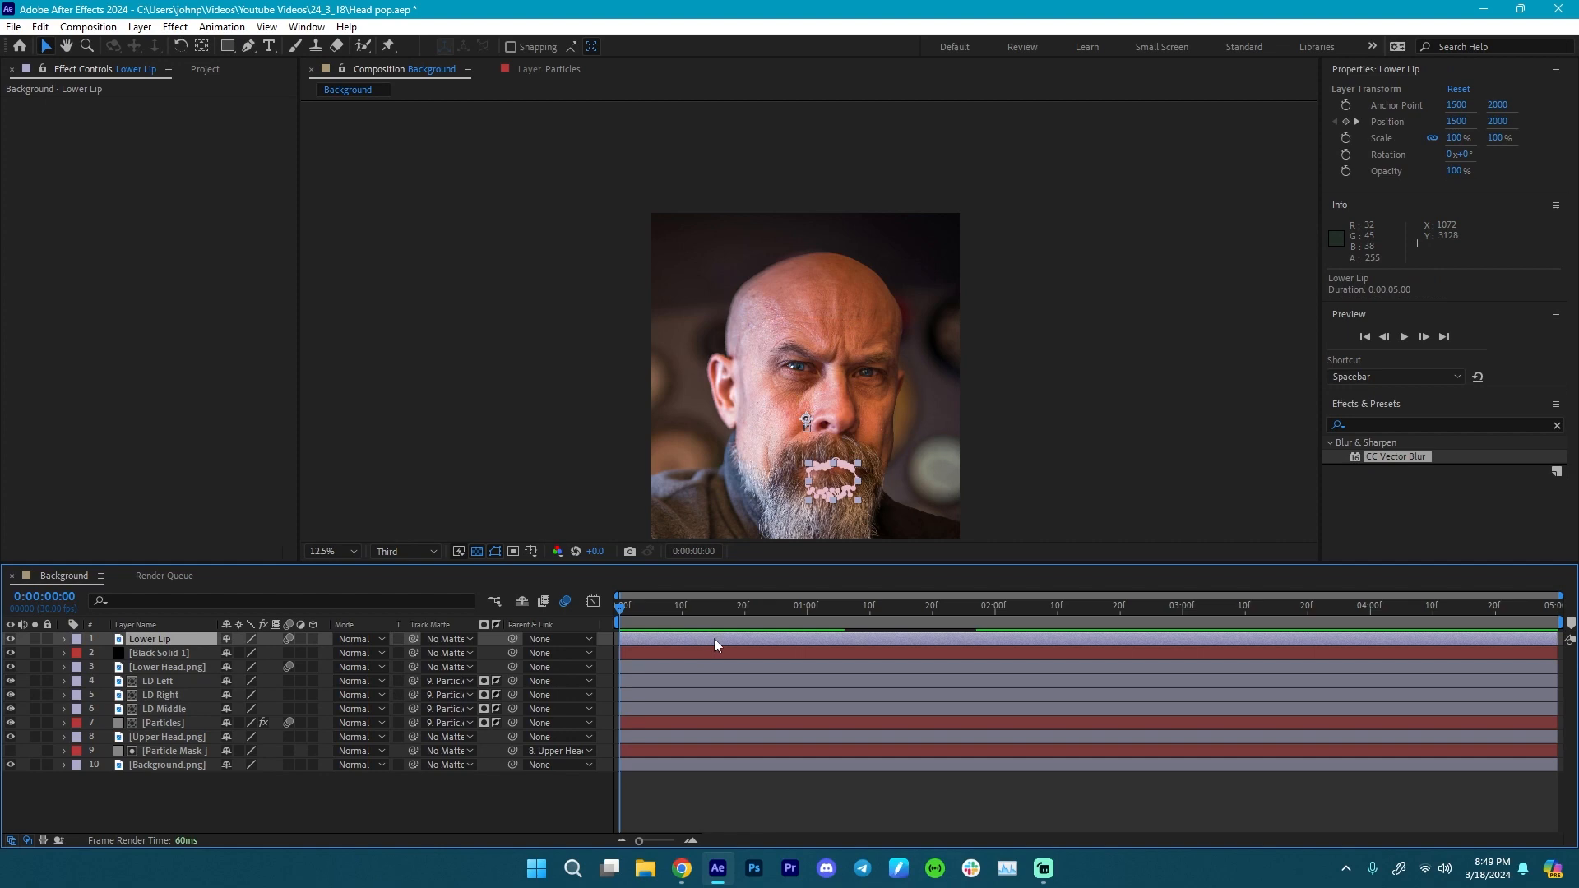
key(p)
drag(666, 649, 1168, 640)
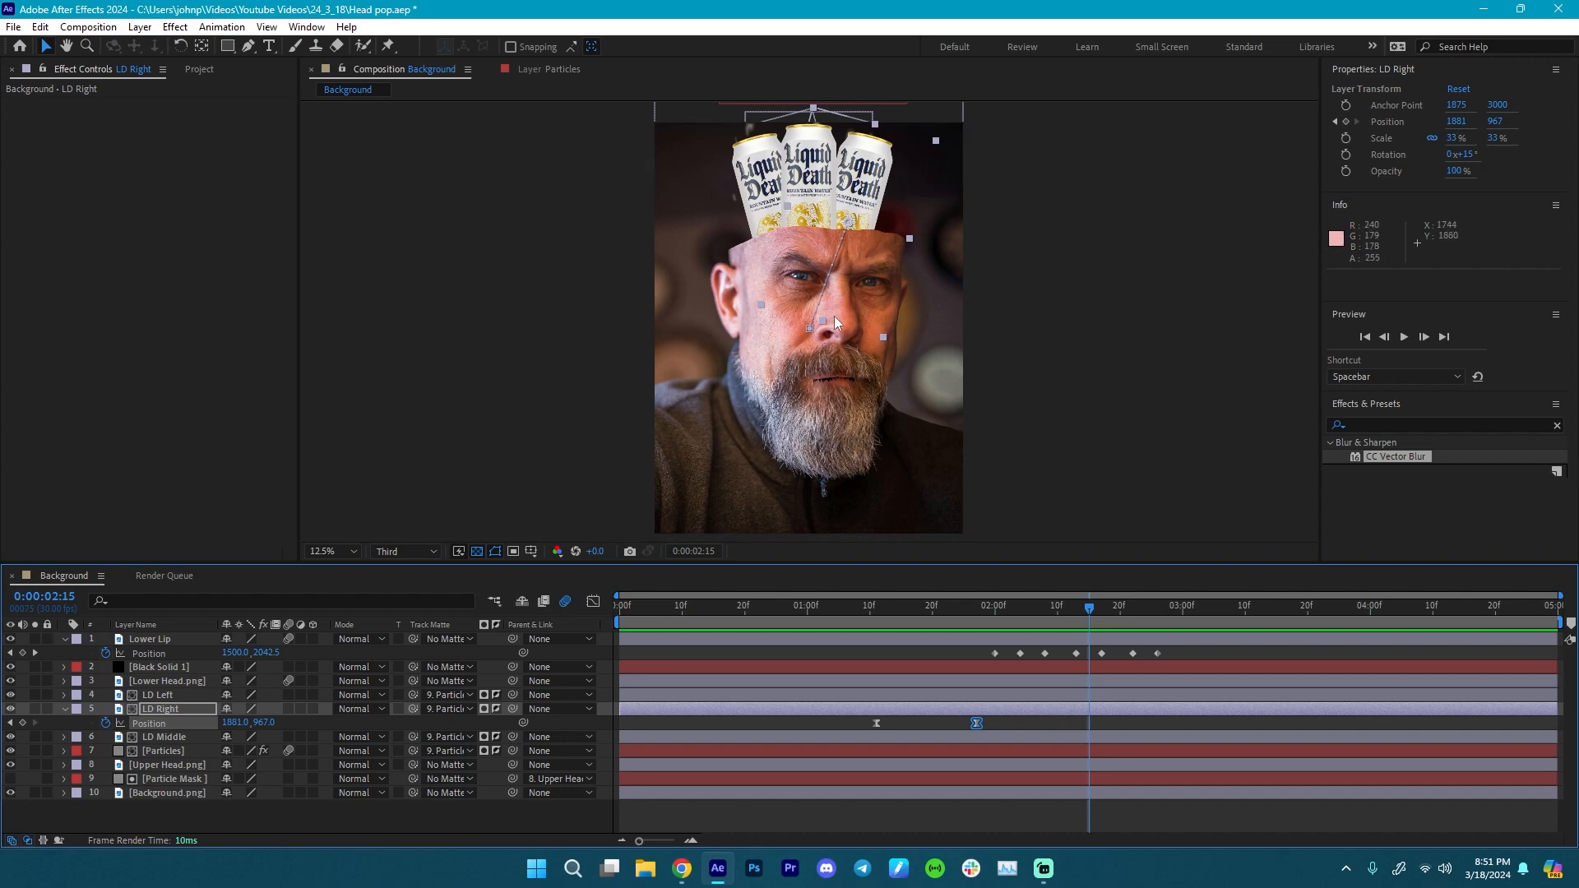
- Pre-compose all ten layers into a new composition named Main Animation Comp
key(comma)
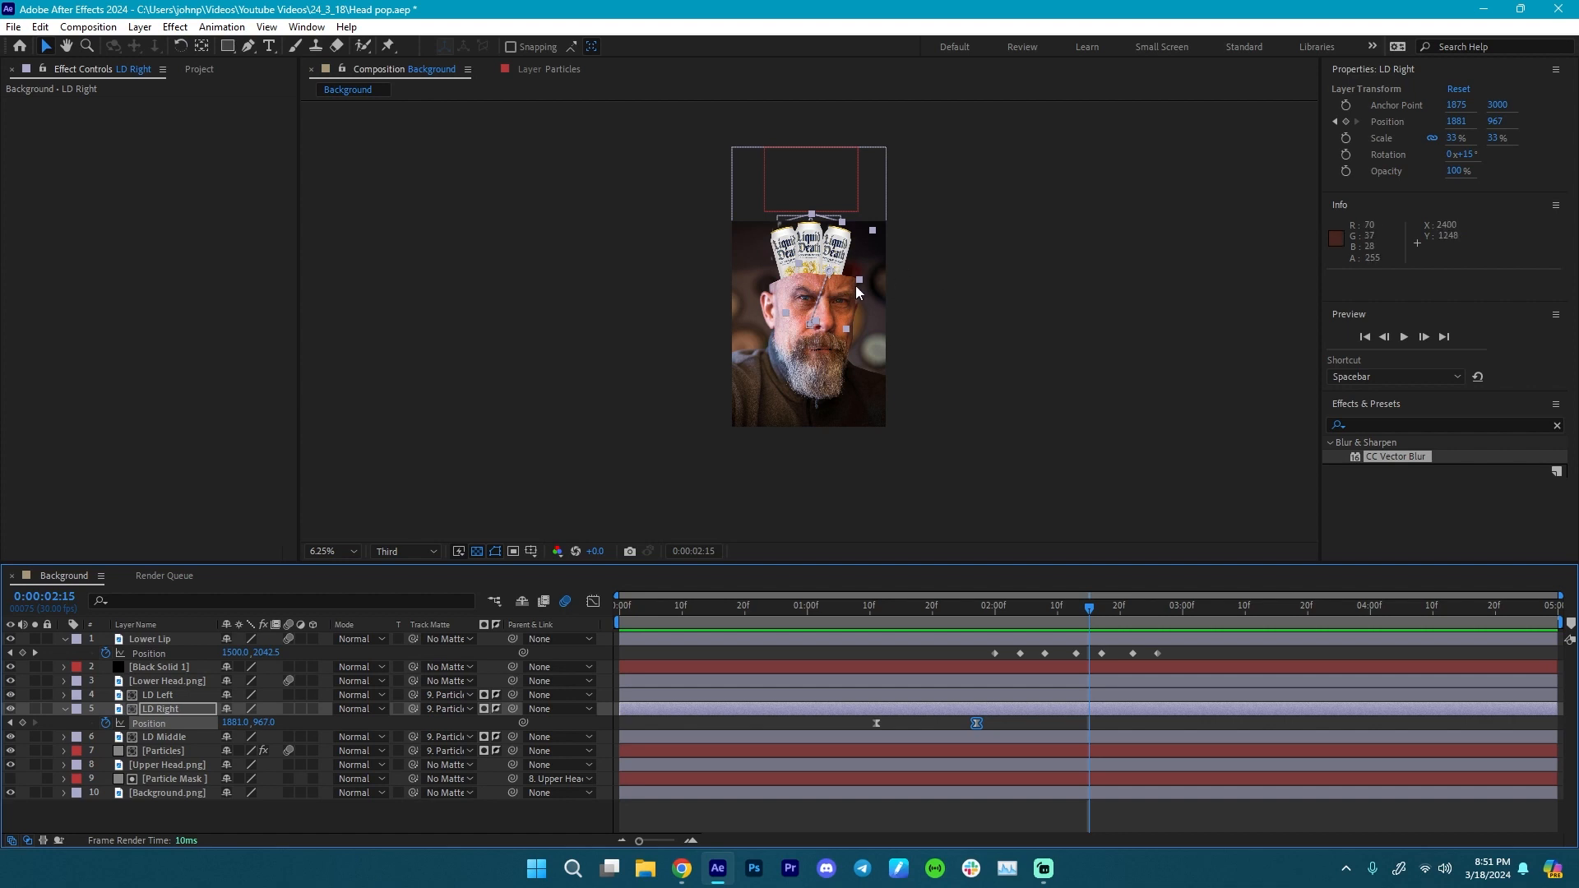
click(156, 640)
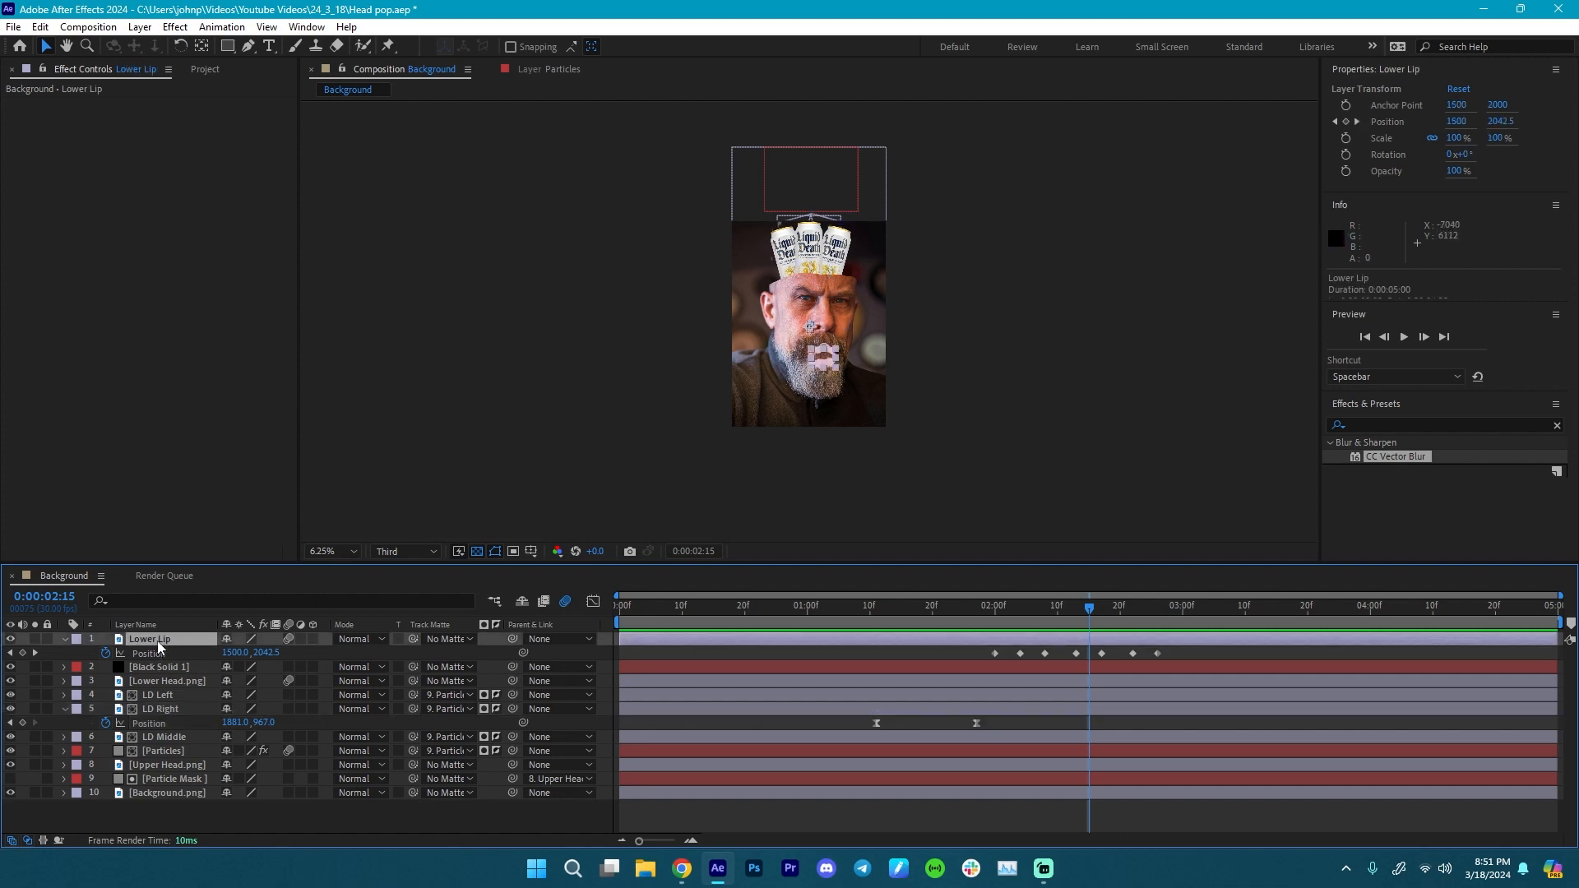
shift+click(163, 797)
right_click(162, 796)
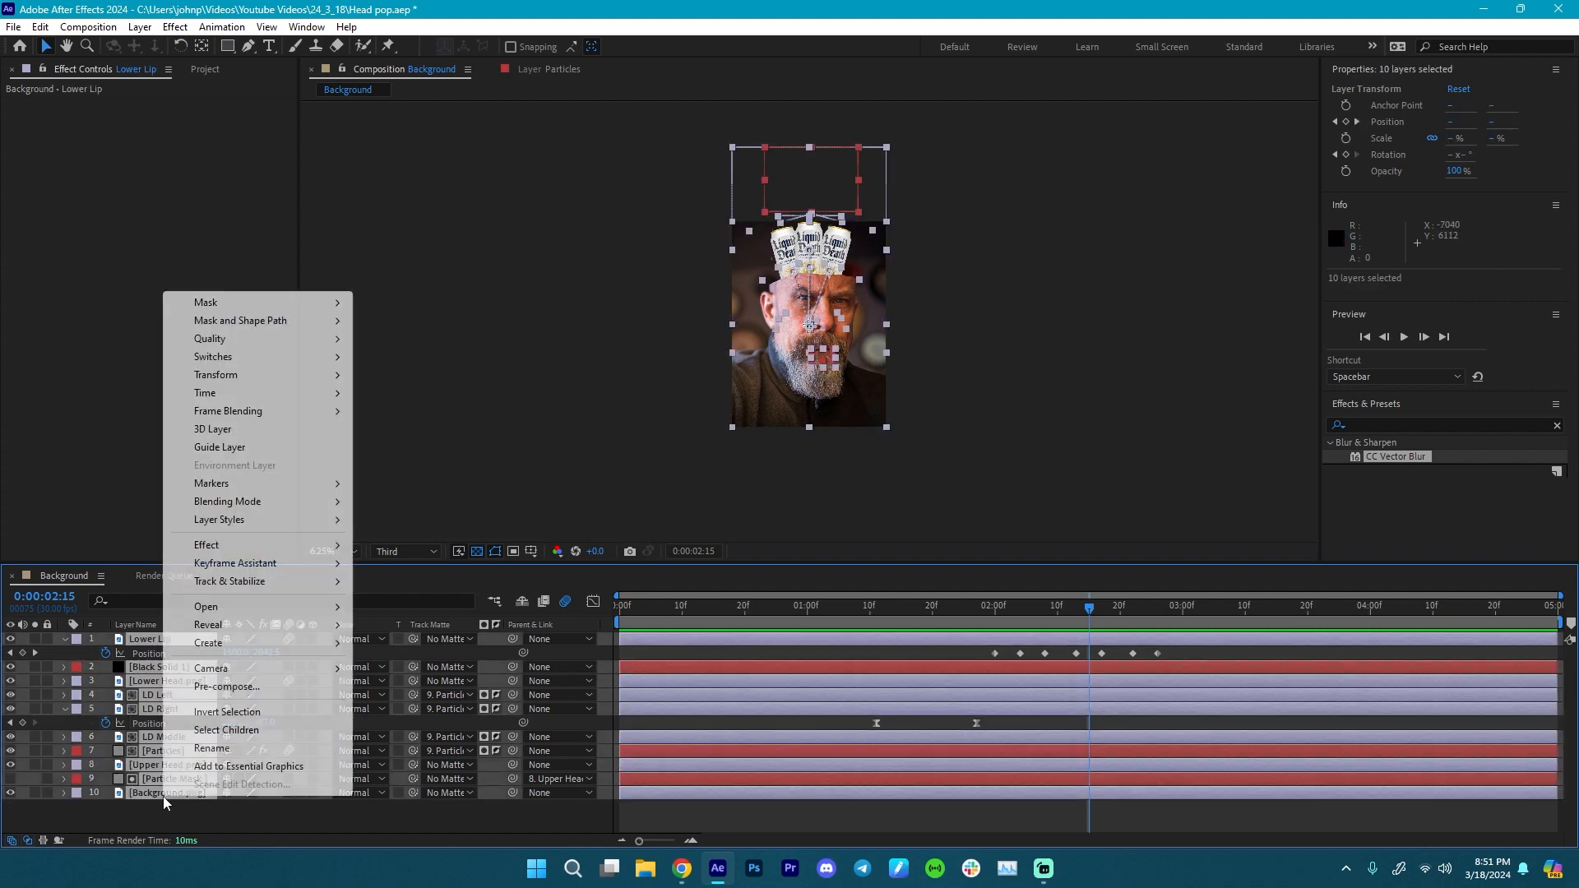
click(252, 693)
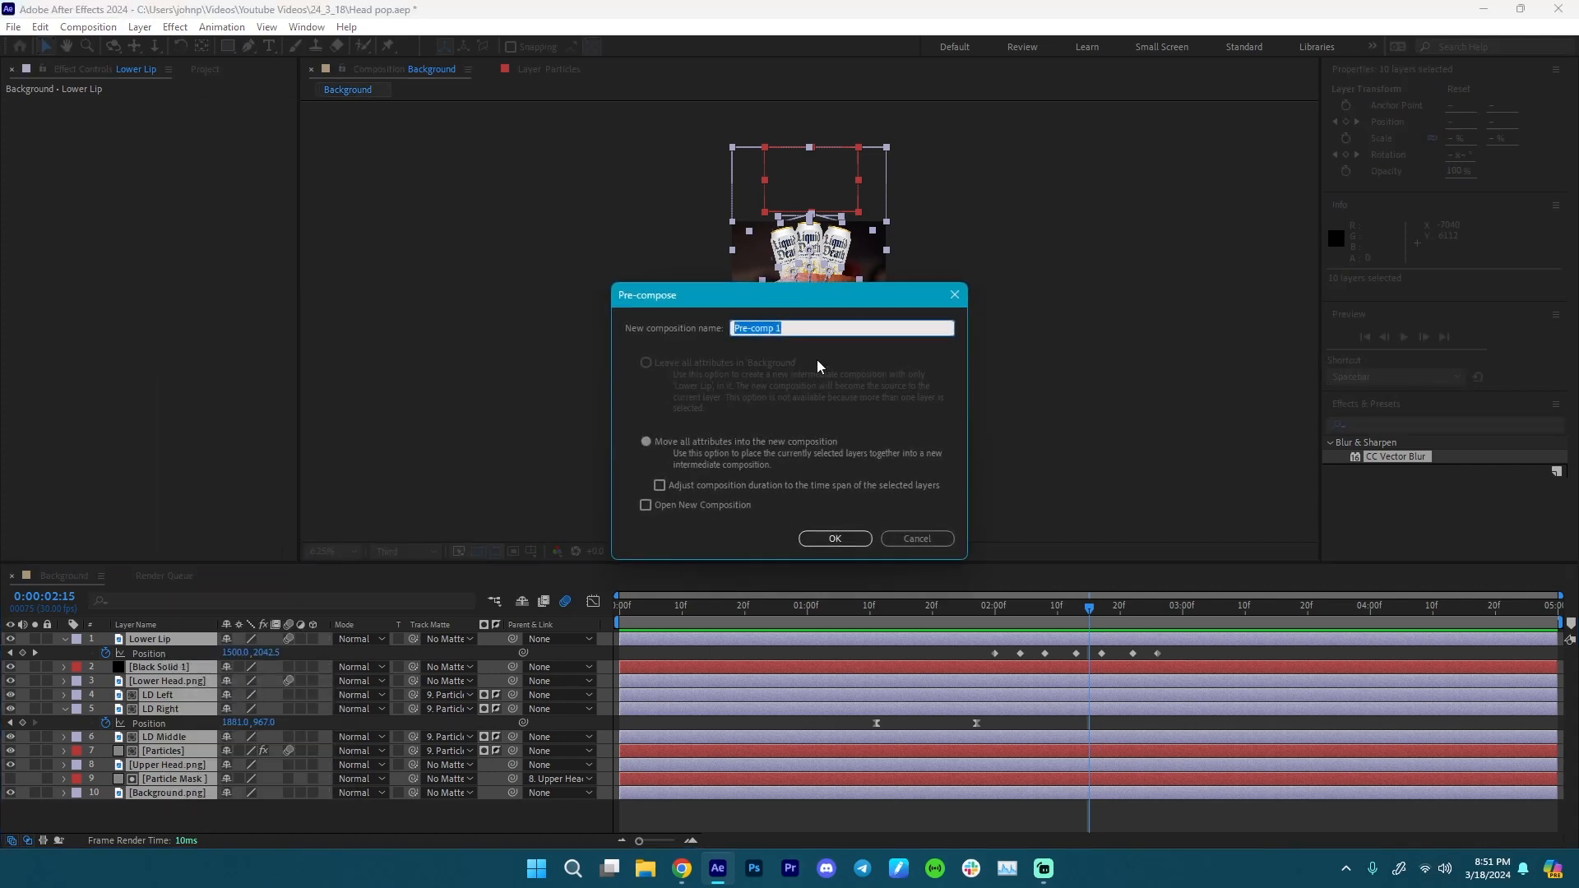
text(Main Animation Comp)
key(Return)
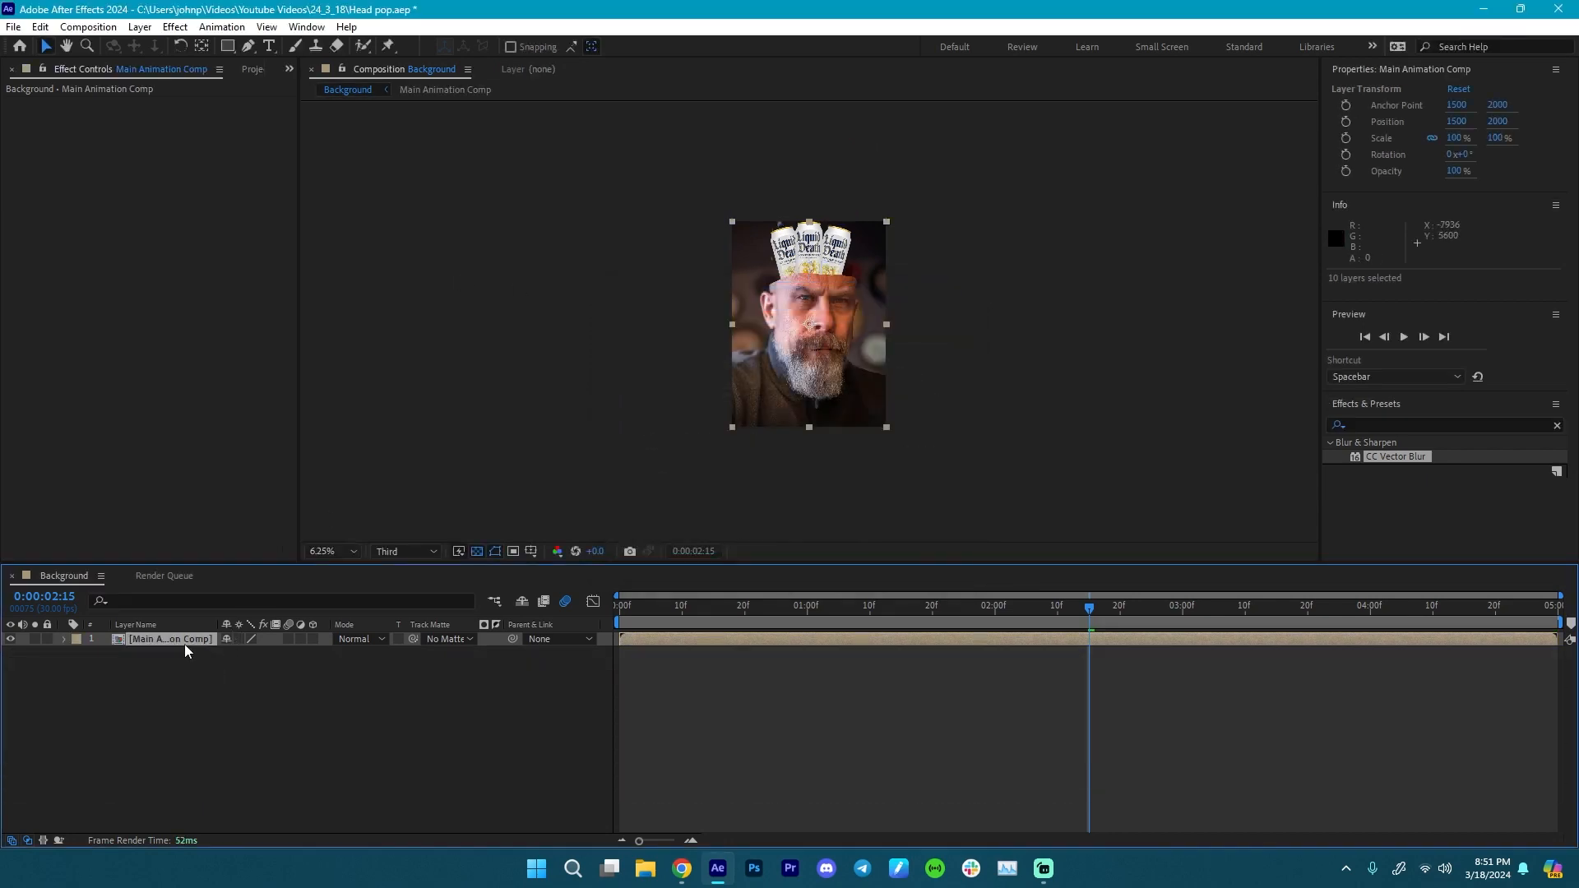
- Set the Scale of the Main Animation Comp layer to 85%
key(s)
click(280, 654)
drag(277, 652, 266, 651)
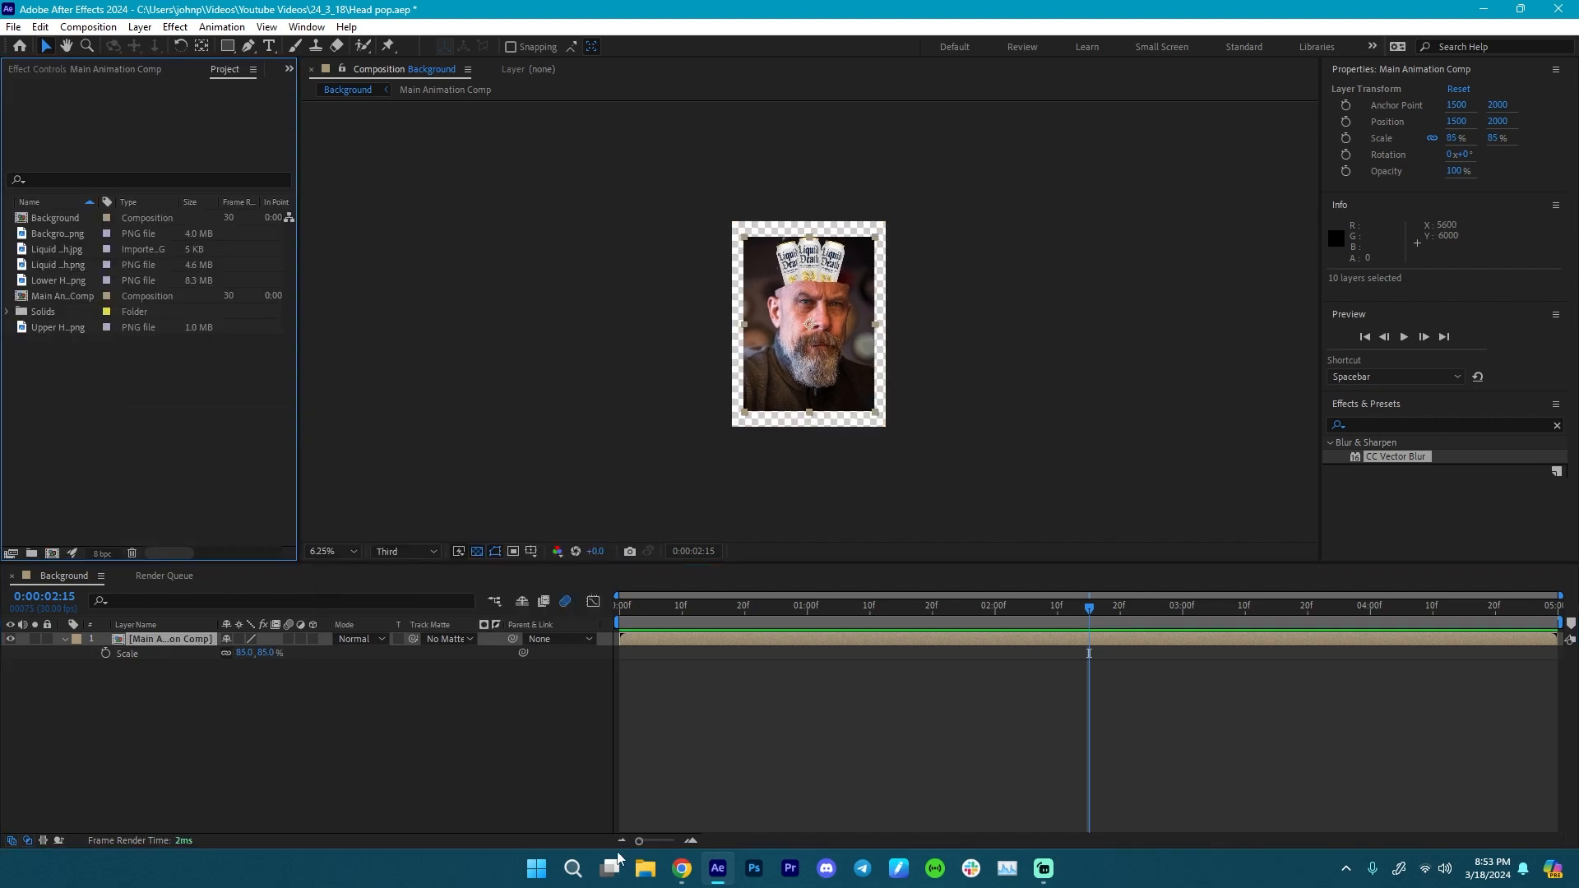
- Import the kisspng picture frame PNG from the Downloads folder and place it above the Main Animation Comp layer
click(644, 868)
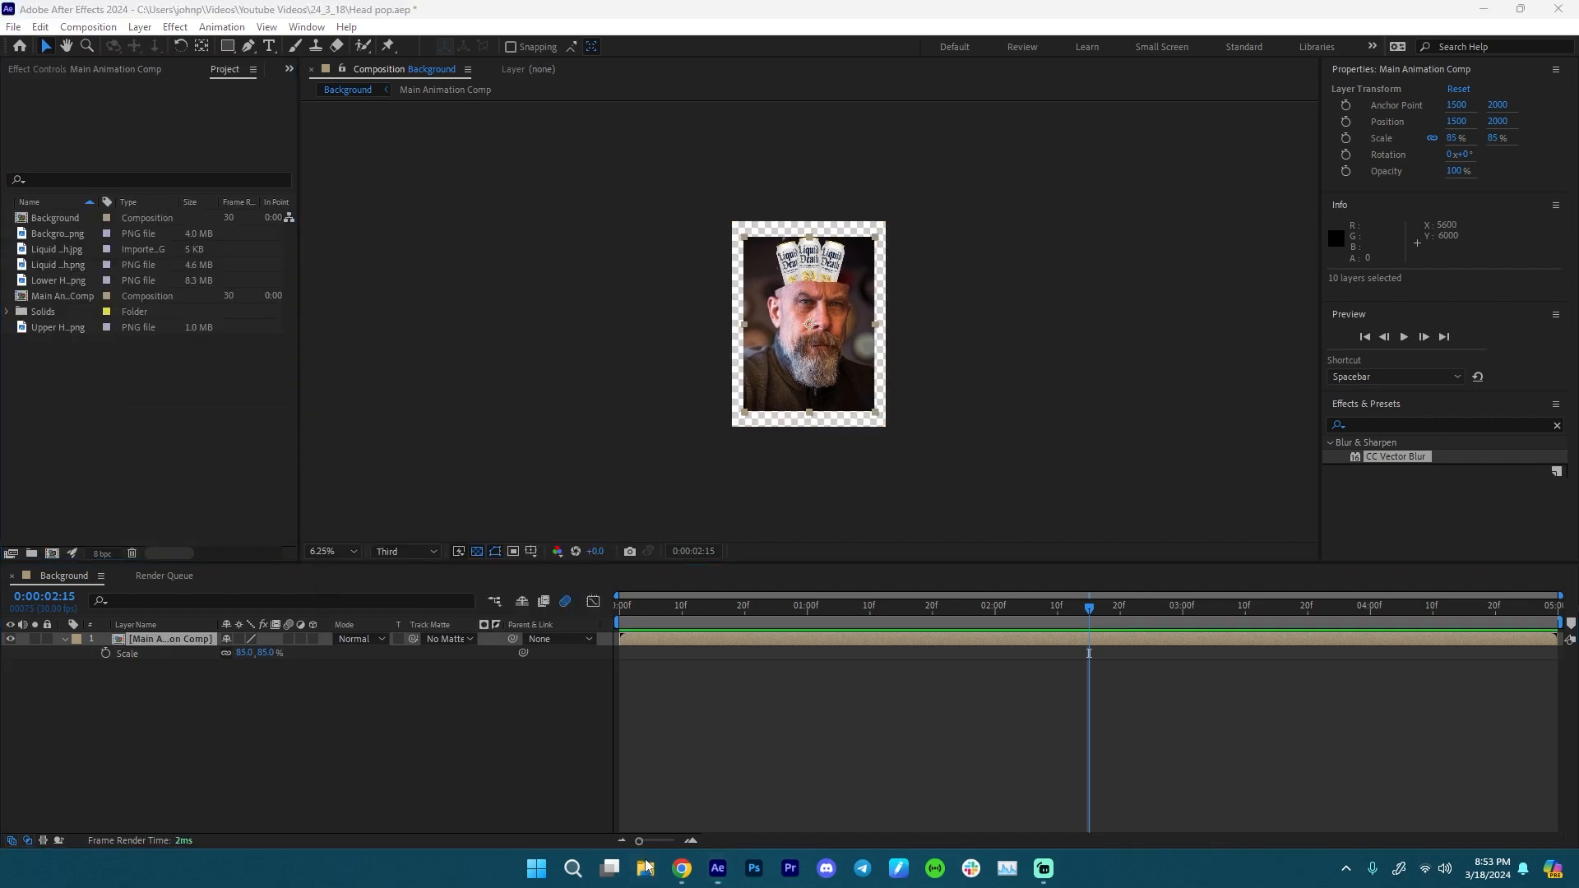
double_click(291, 229)
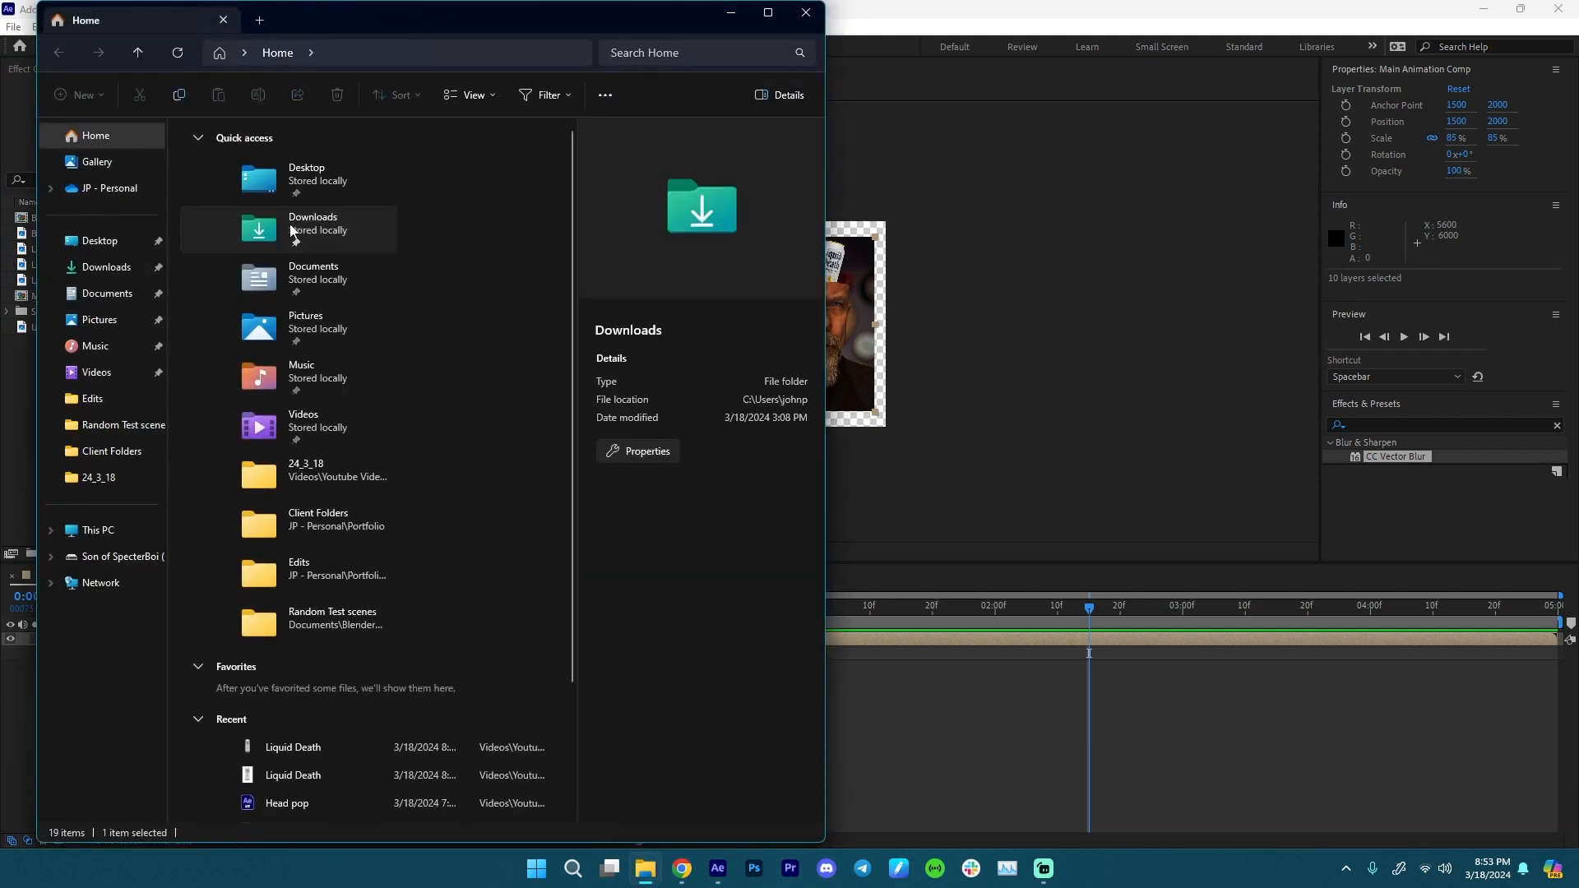
click(219, 215)
drag(218, 215, 148, 637)
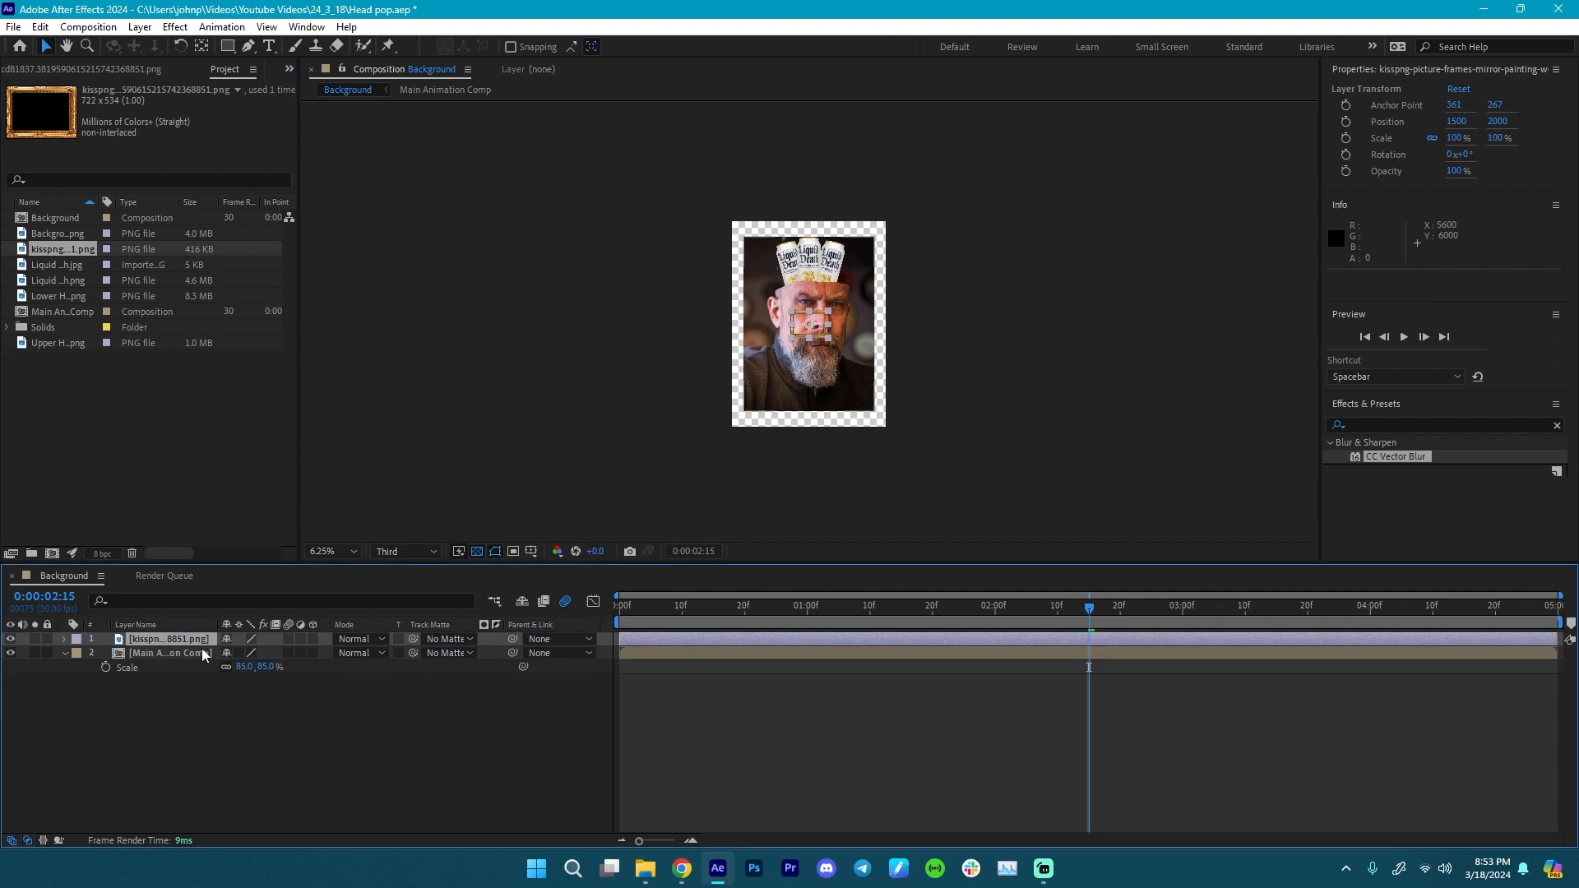
- Rotate the picture frame layer by 90° and set its Scale to 251%
key(r)
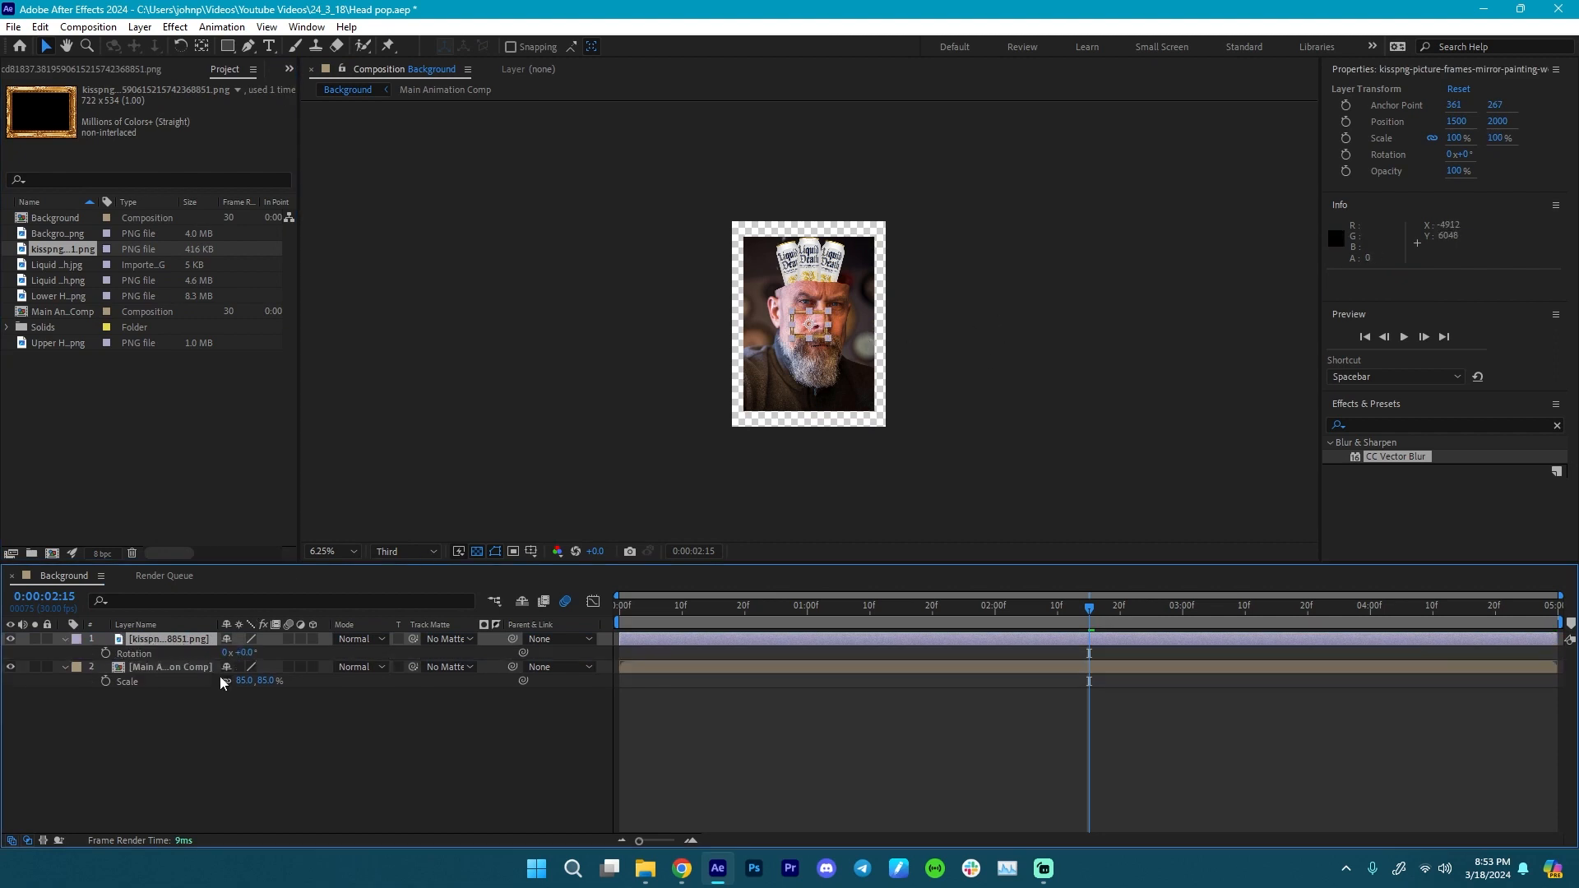
click(243, 653)
text(90)
key(Return)
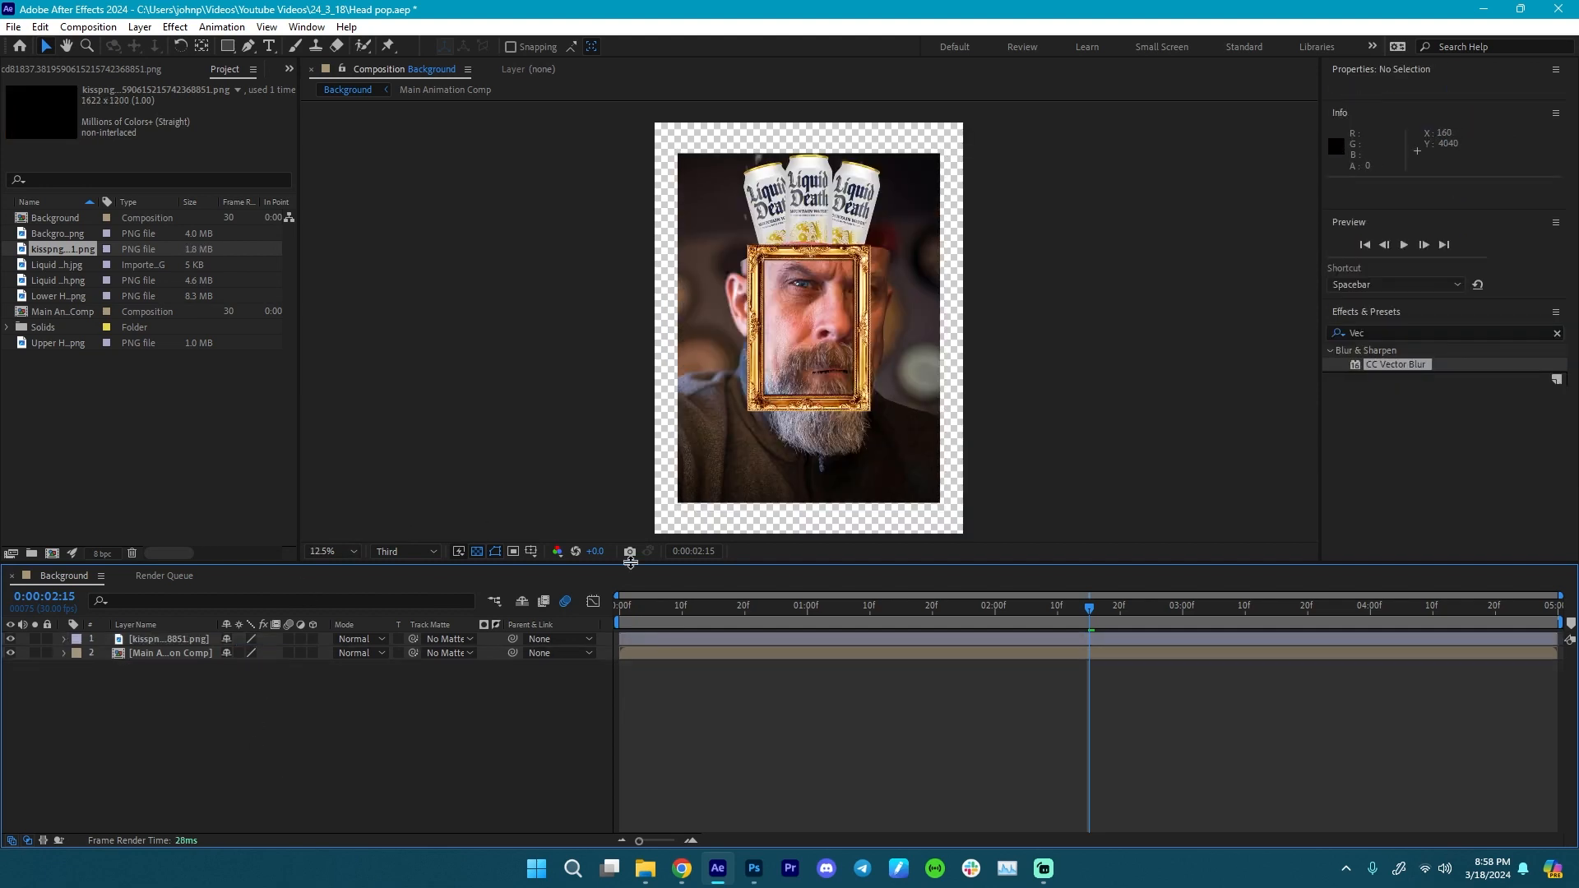
key(s)
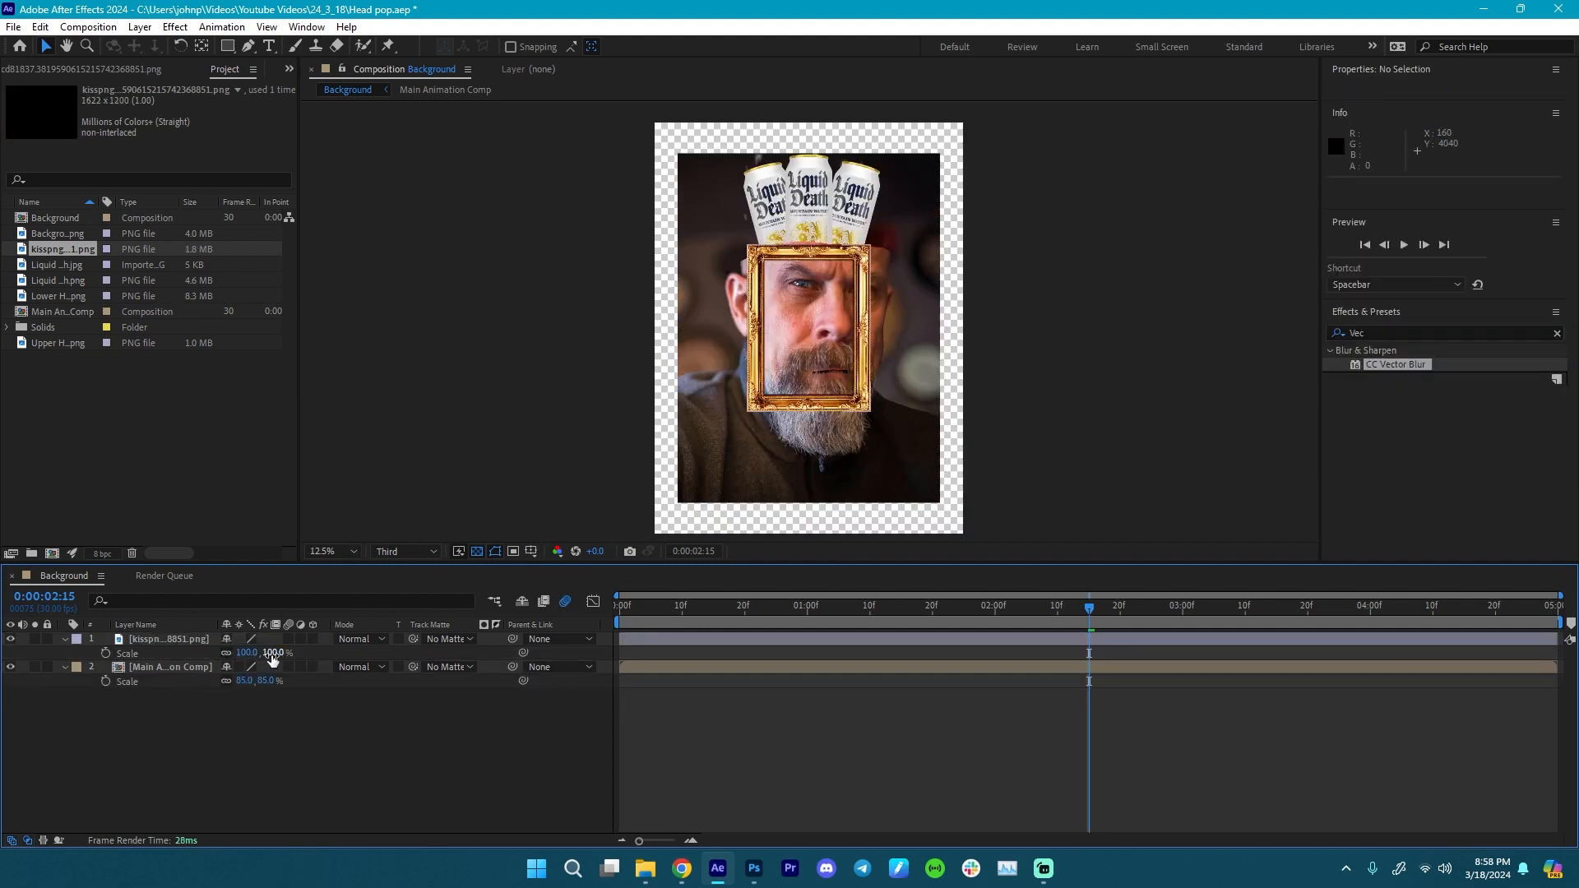
drag(271, 653, 404, 664)
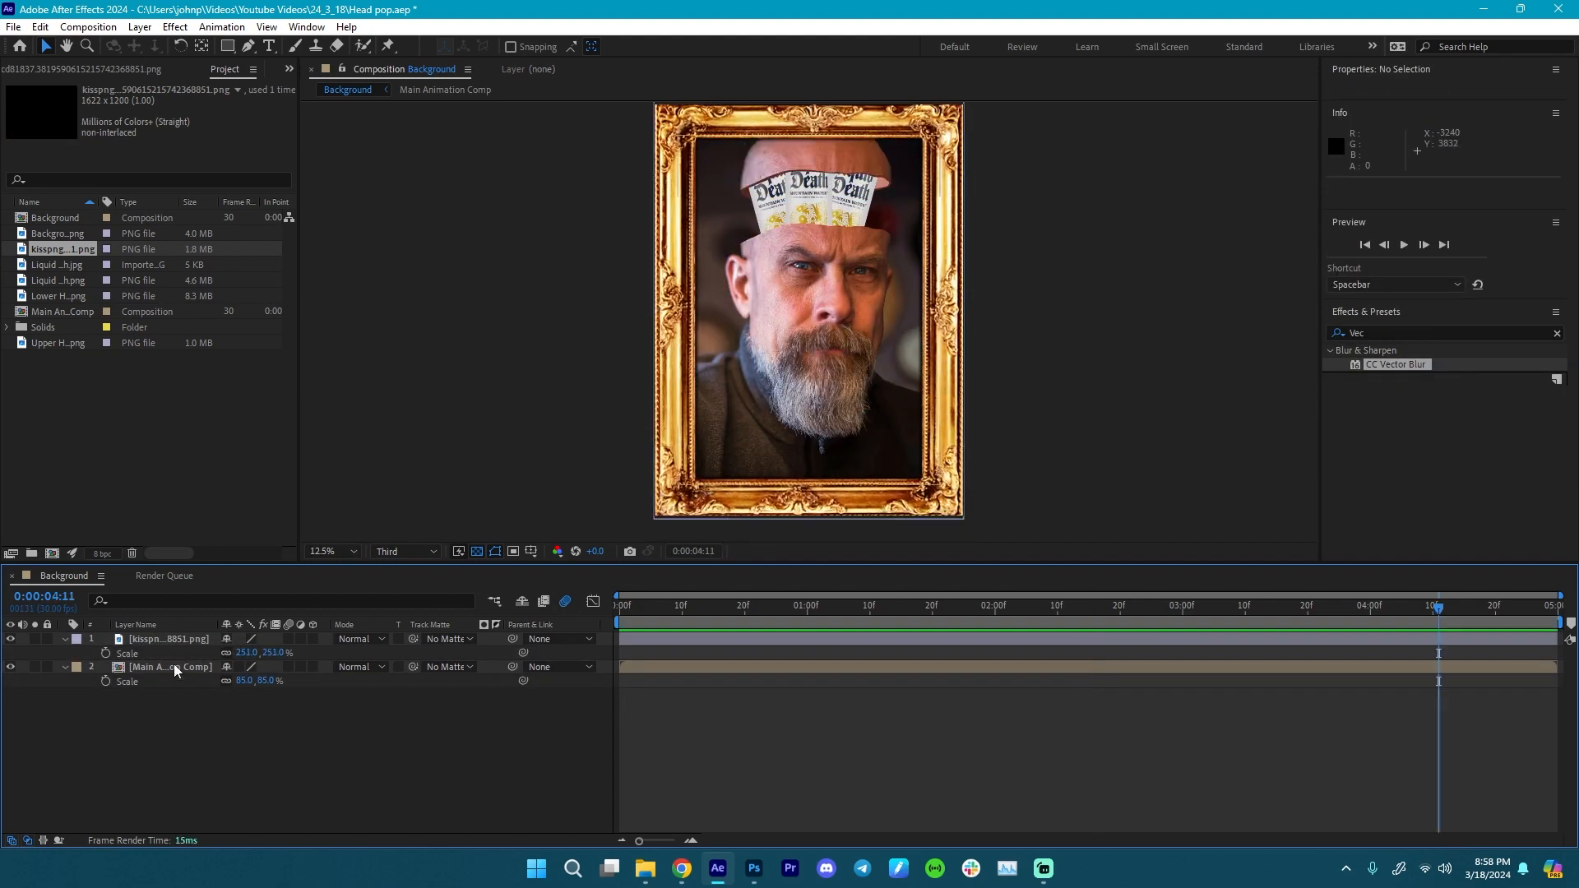
- Set the Main Animation Comp layer's Position to 1500, 2030 and review the framed animation back to 0:00:00:10
click(176, 668)
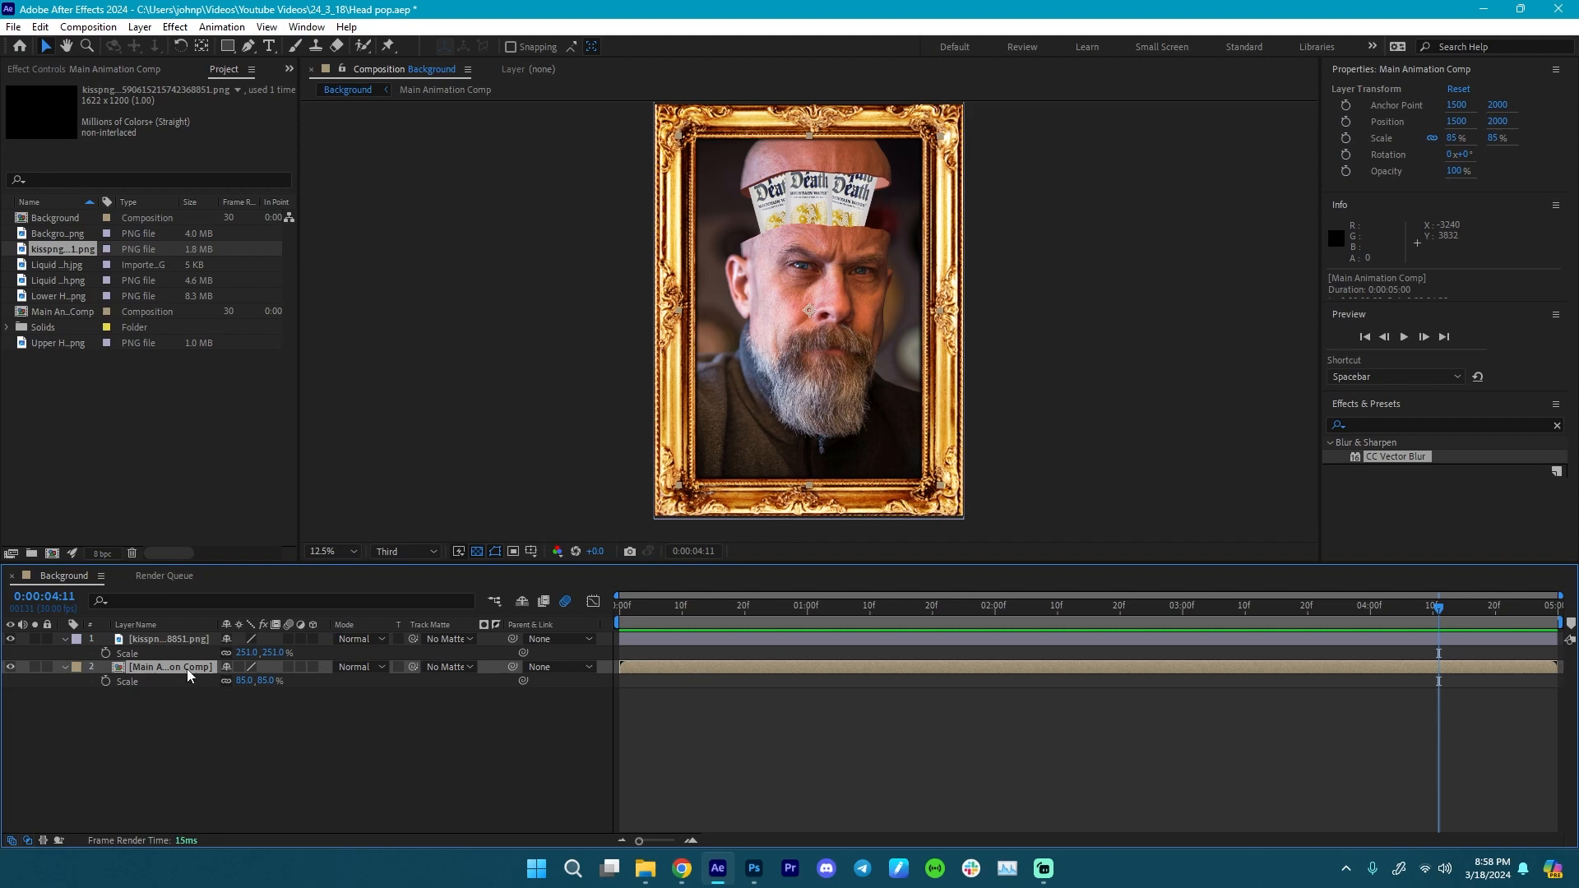
key(p)
drag(265, 681, 343, 689)
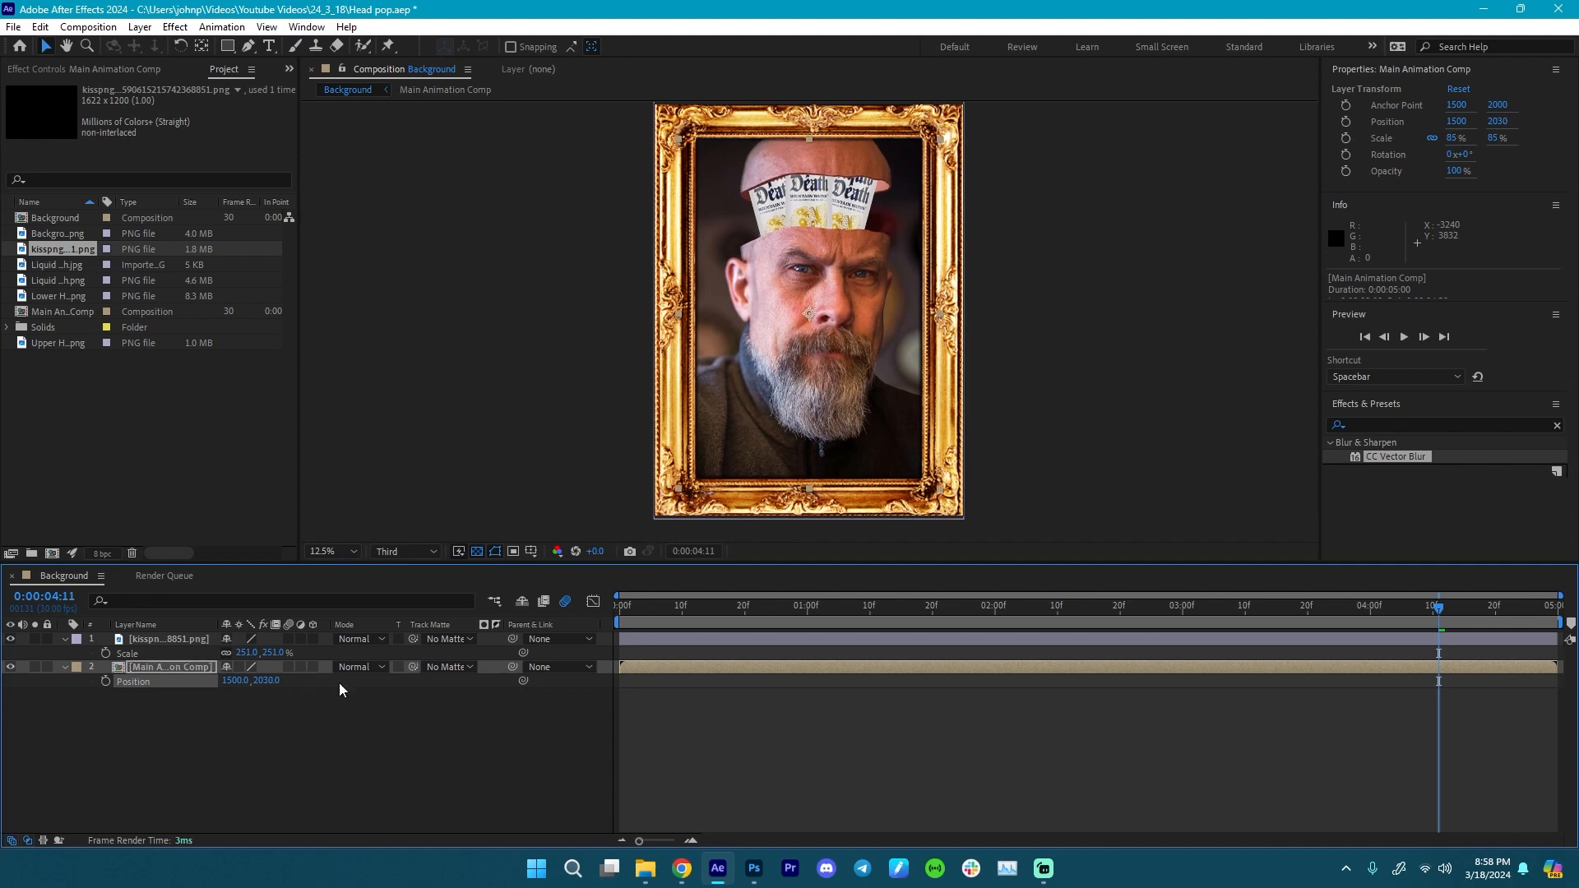
drag(1313, 609, 682, 610)
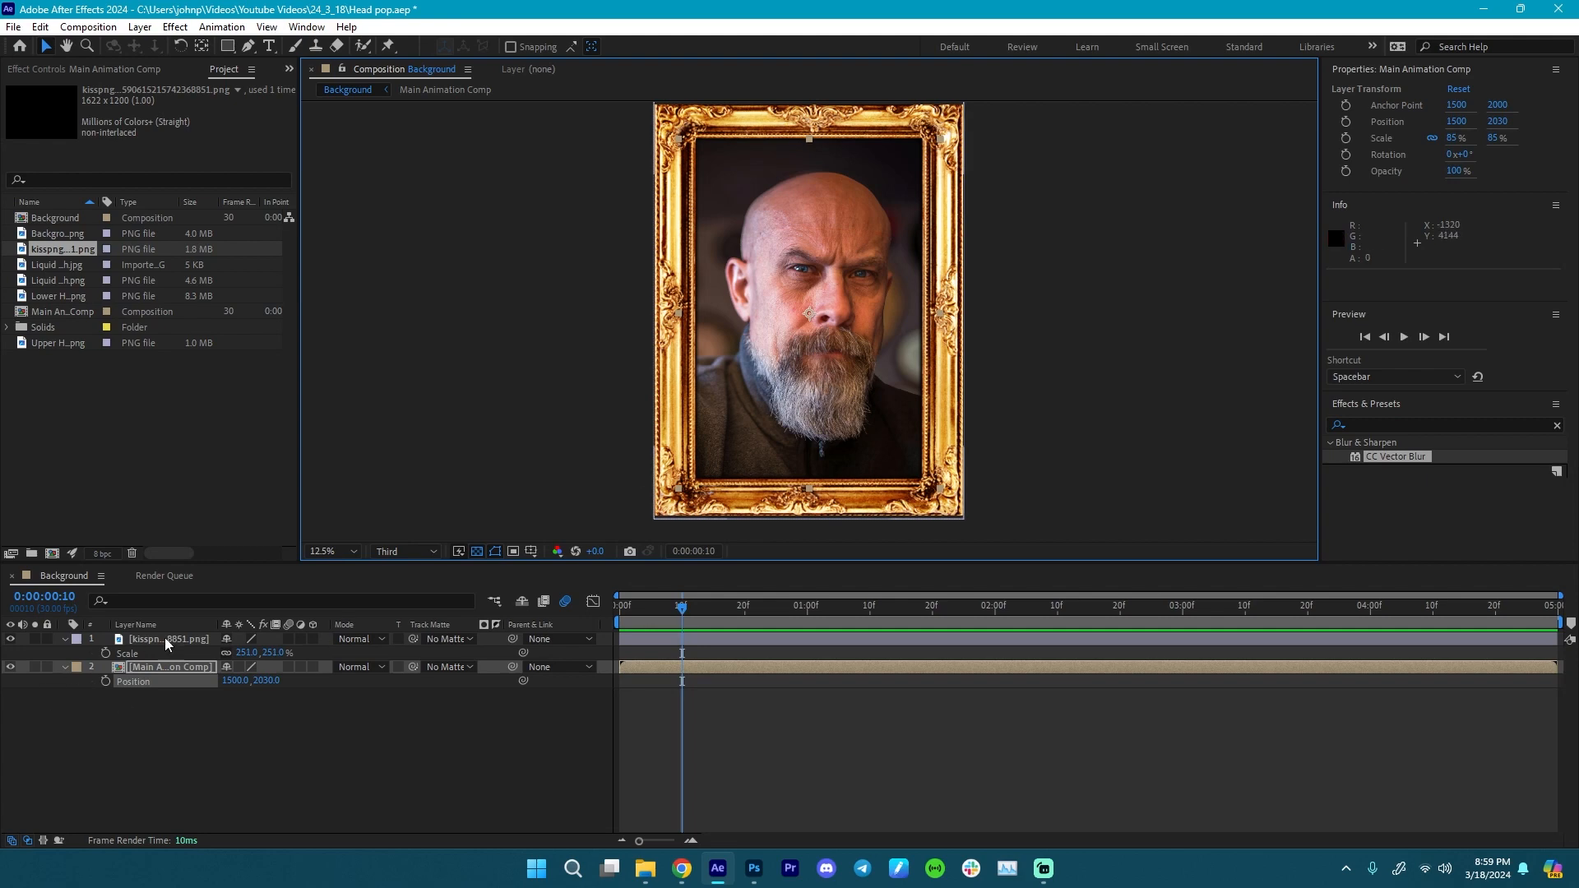
- Open the Main Animation Comp composition to access its layers
click(162, 665)
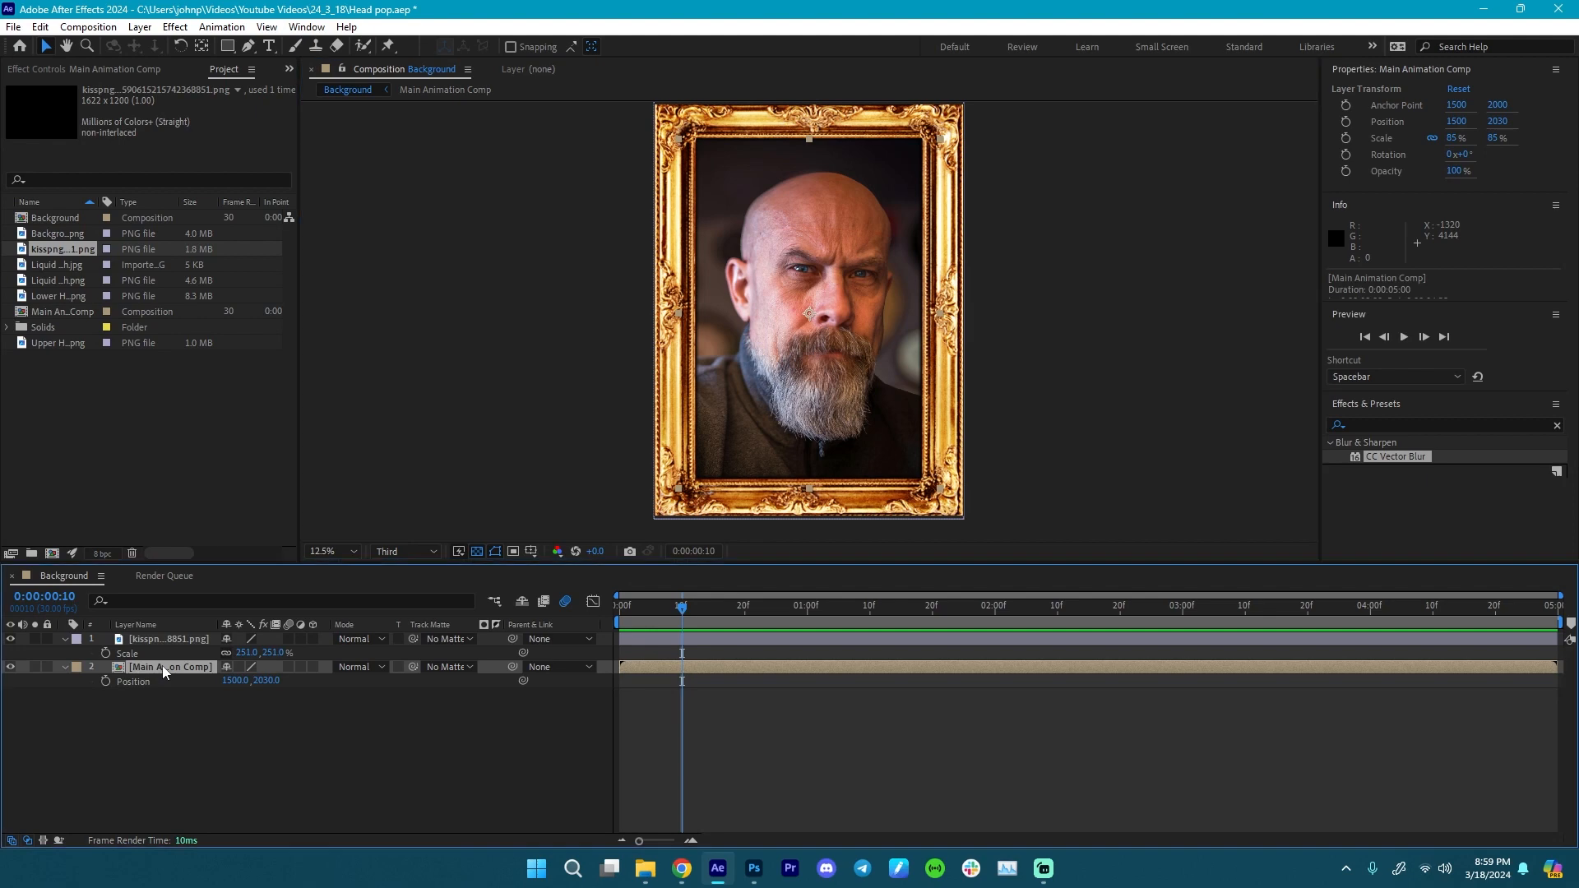
double_click(161, 665)
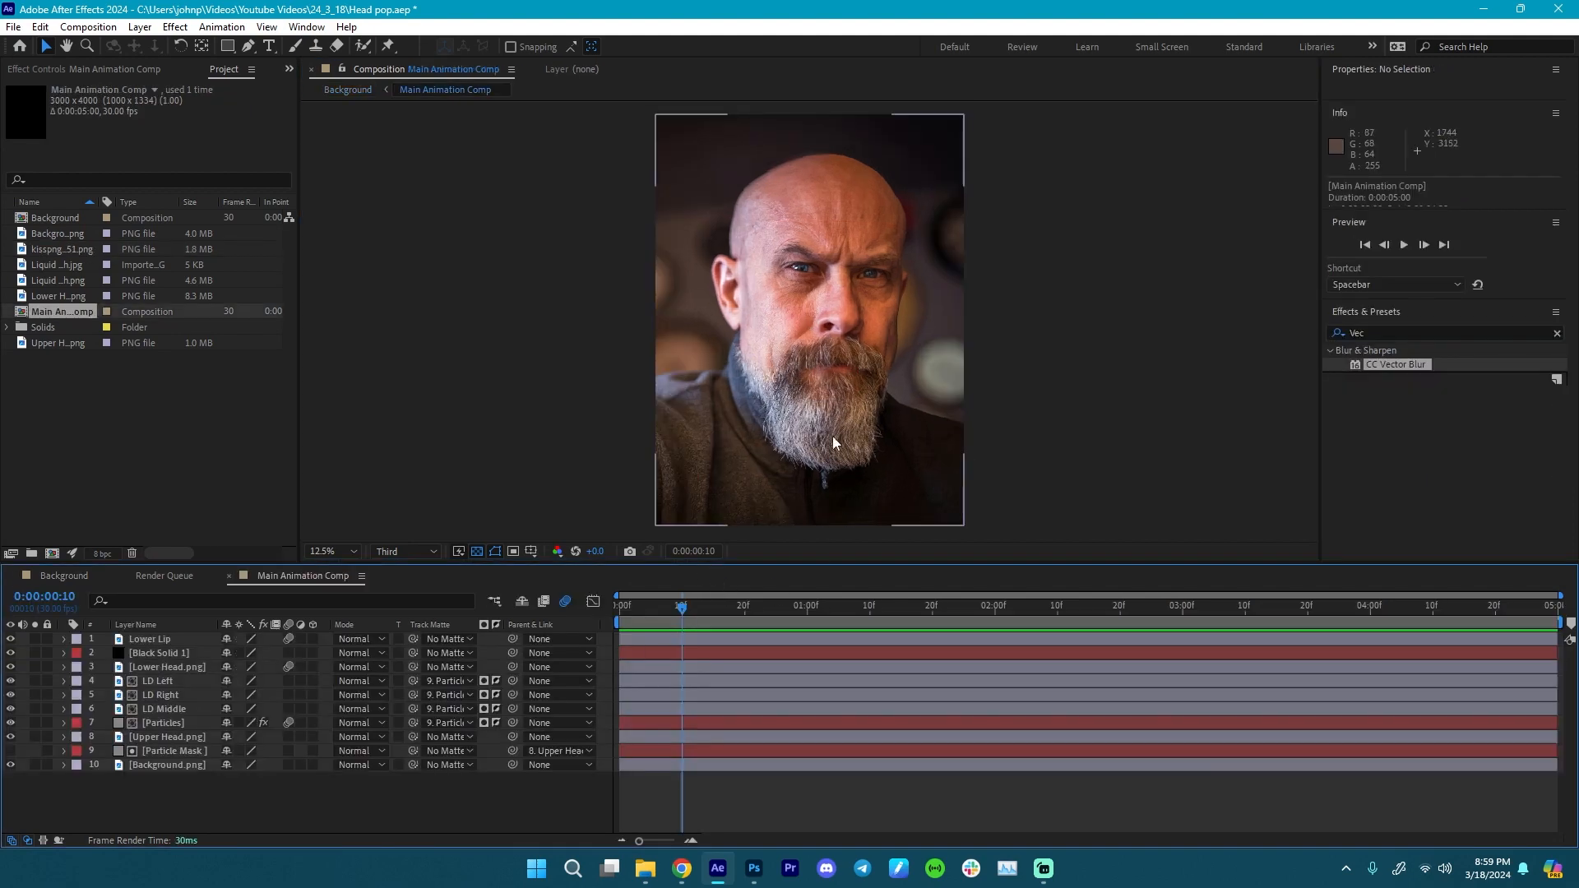
- Duplicate the Lower Lip layer and hide the original, keeping the duplicate visible
click(828, 383)
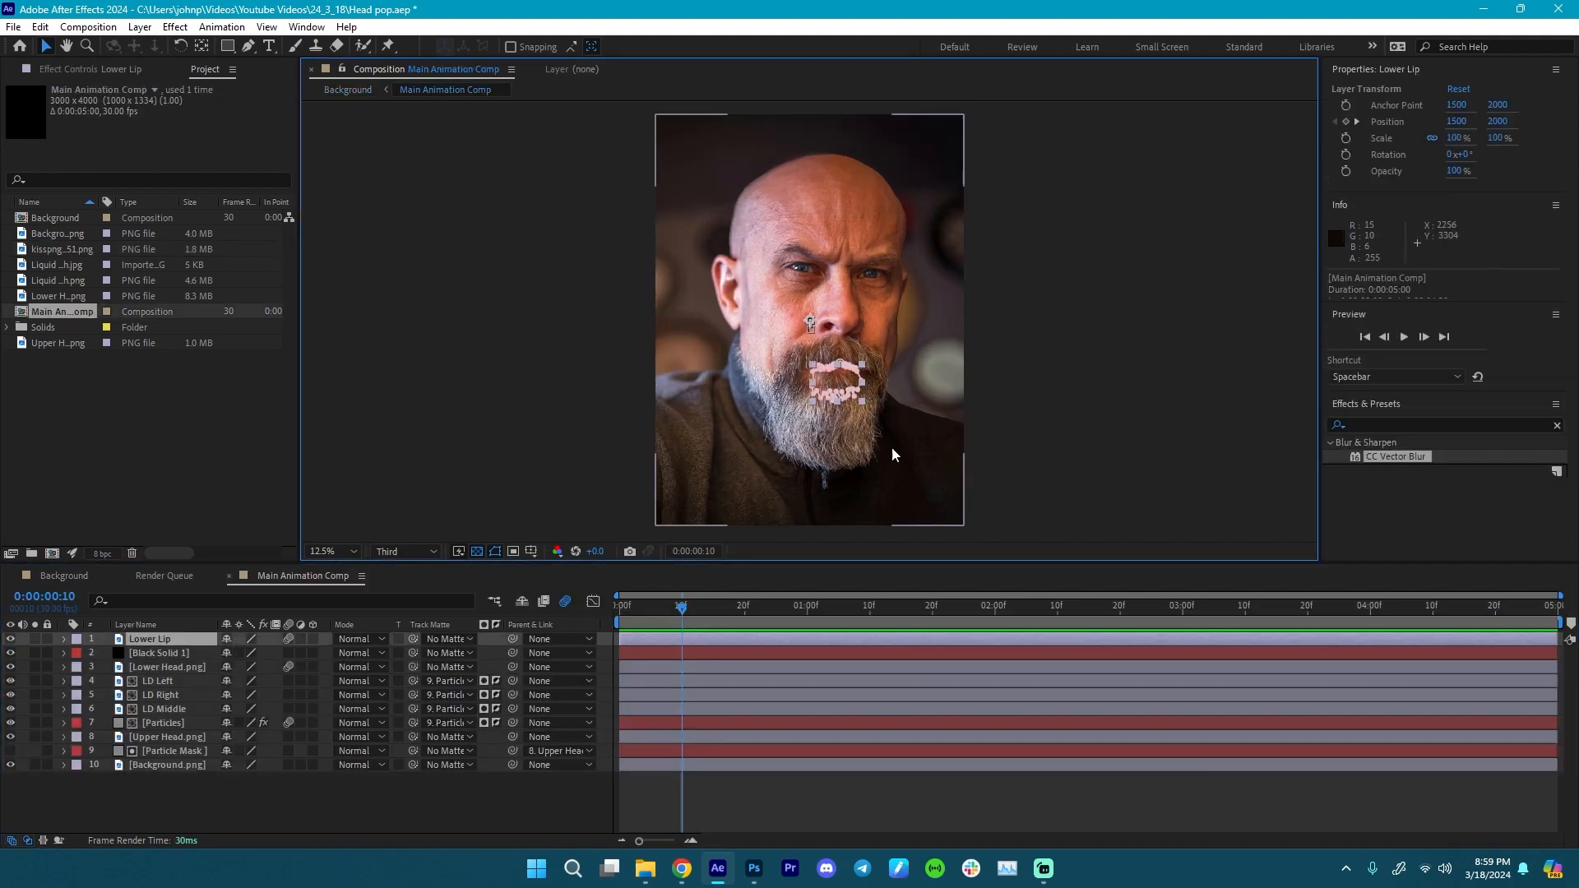
key(period)
scroll(850, 442, down, 3)
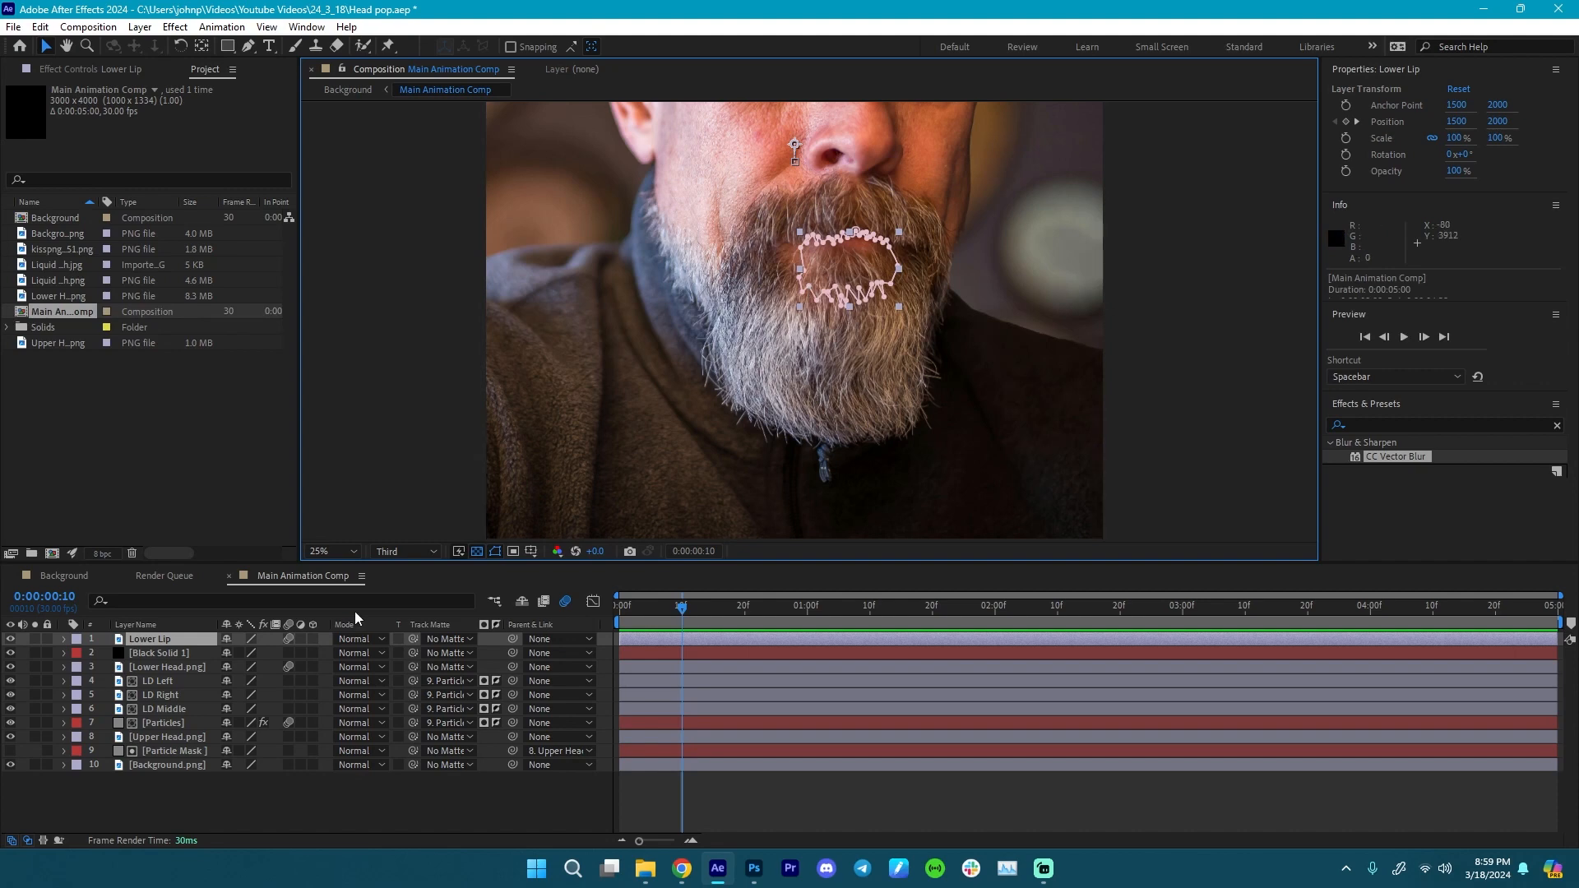
click(156, 640)
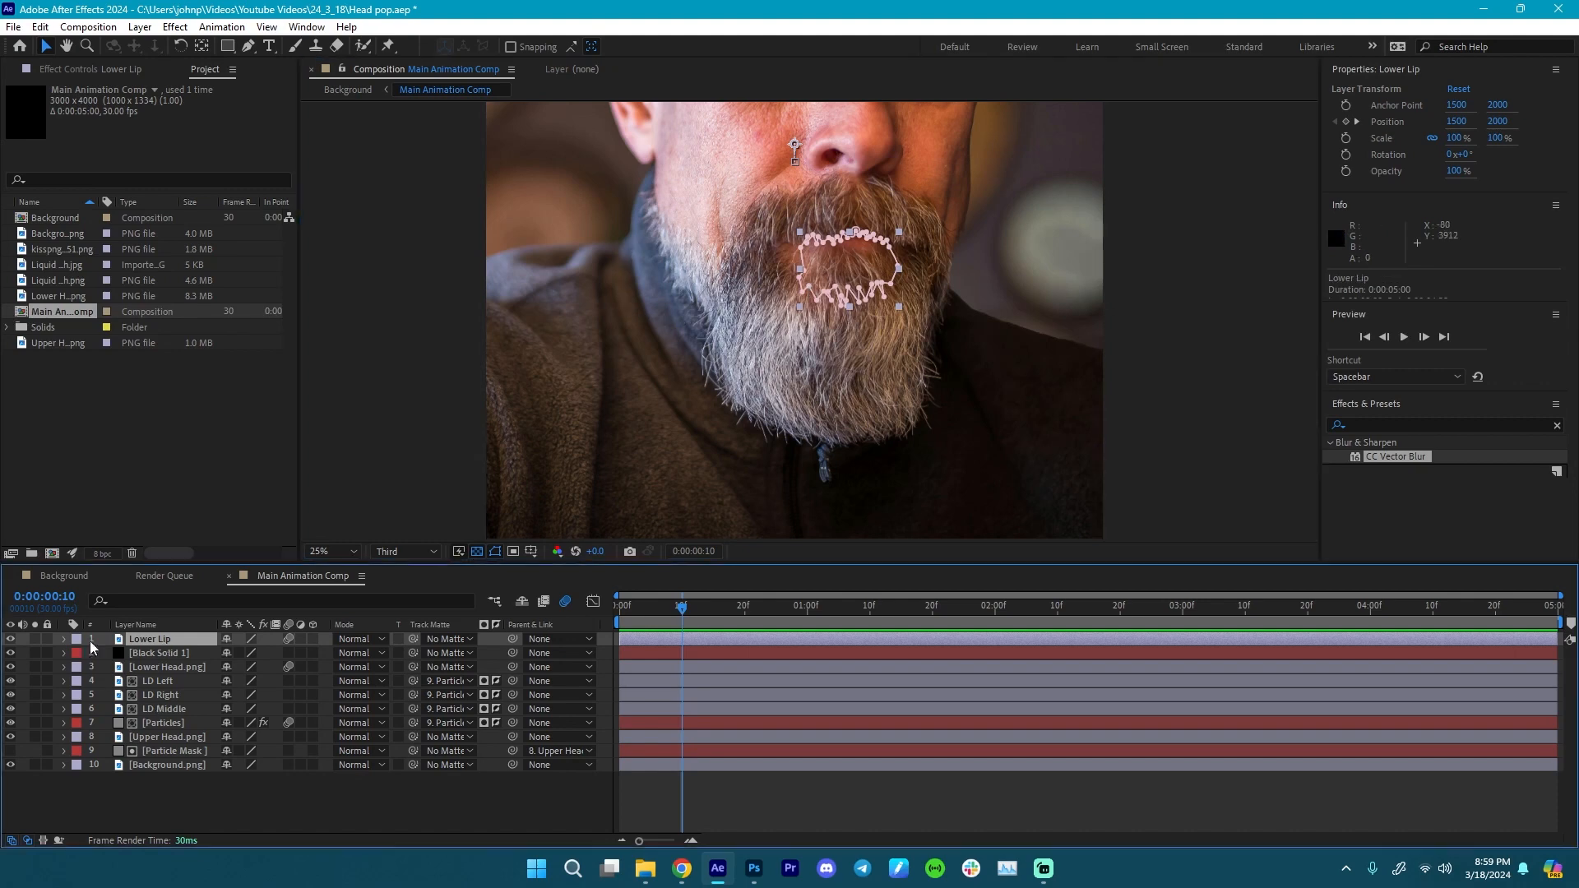
click(11, 640)
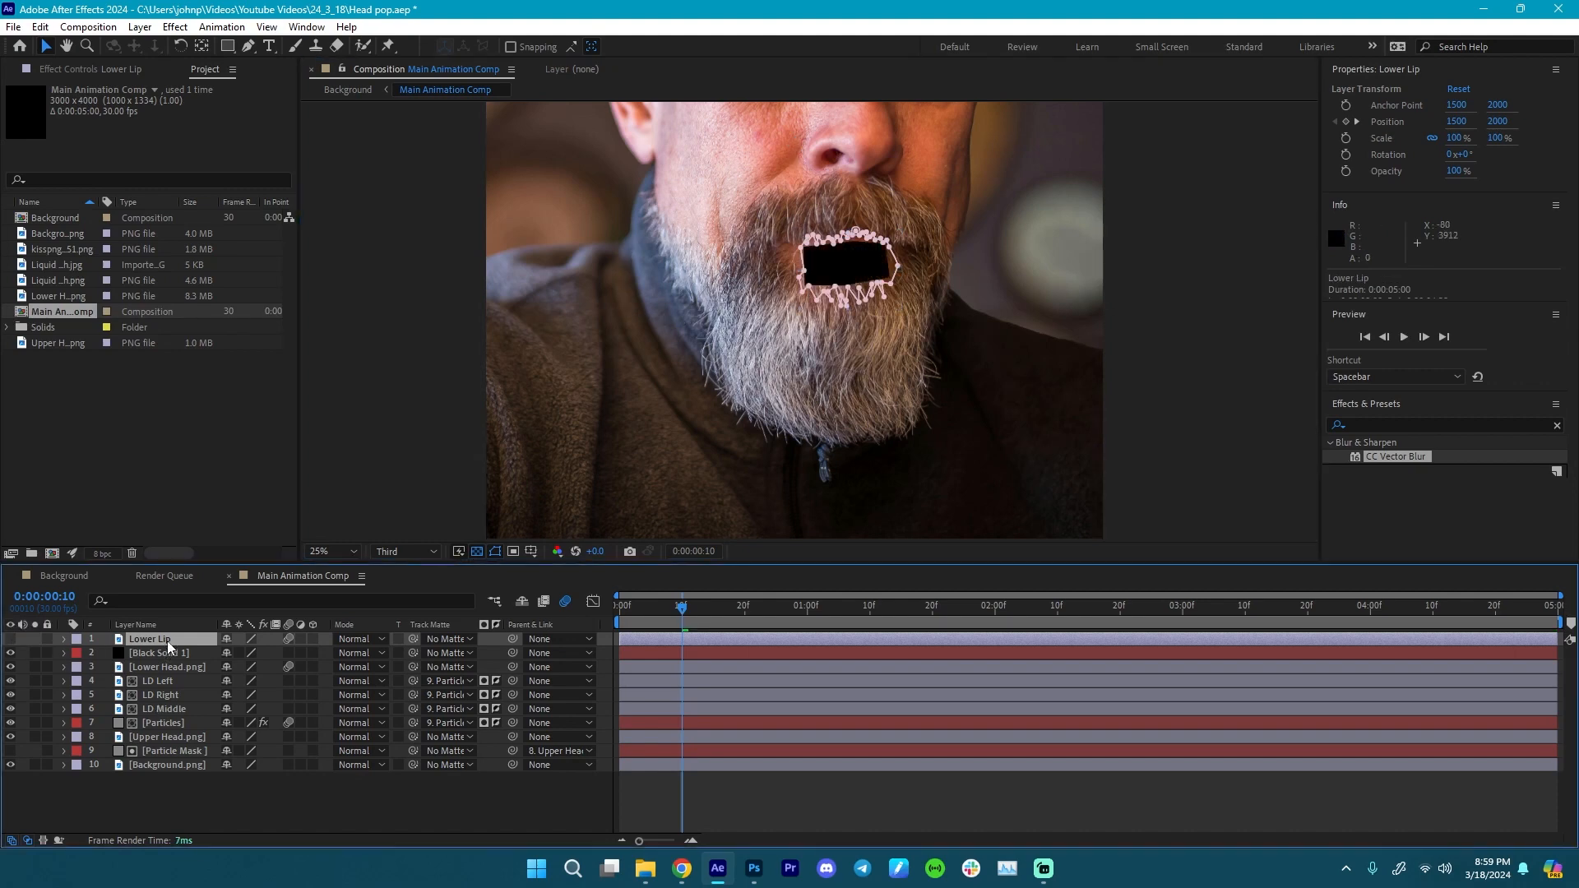
key(ctrl+d)
click(11, 639)
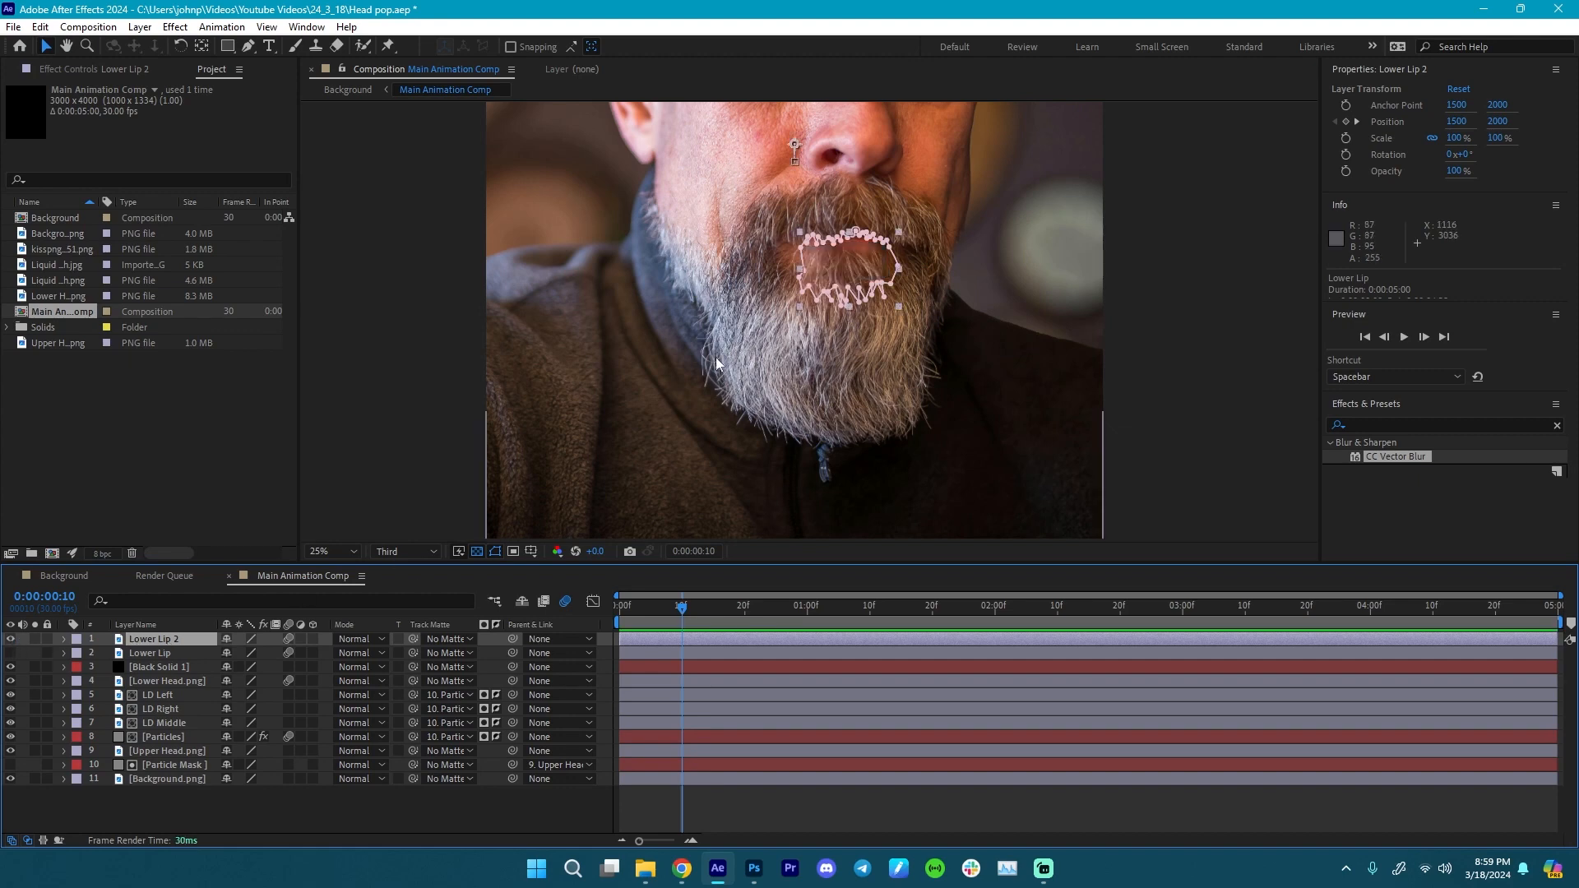
- Extend the Lower Lip 2 mask down to the bottom of the beard, deleting its jagged lower vertices and pulling the remaining corners down
click(814, 294)
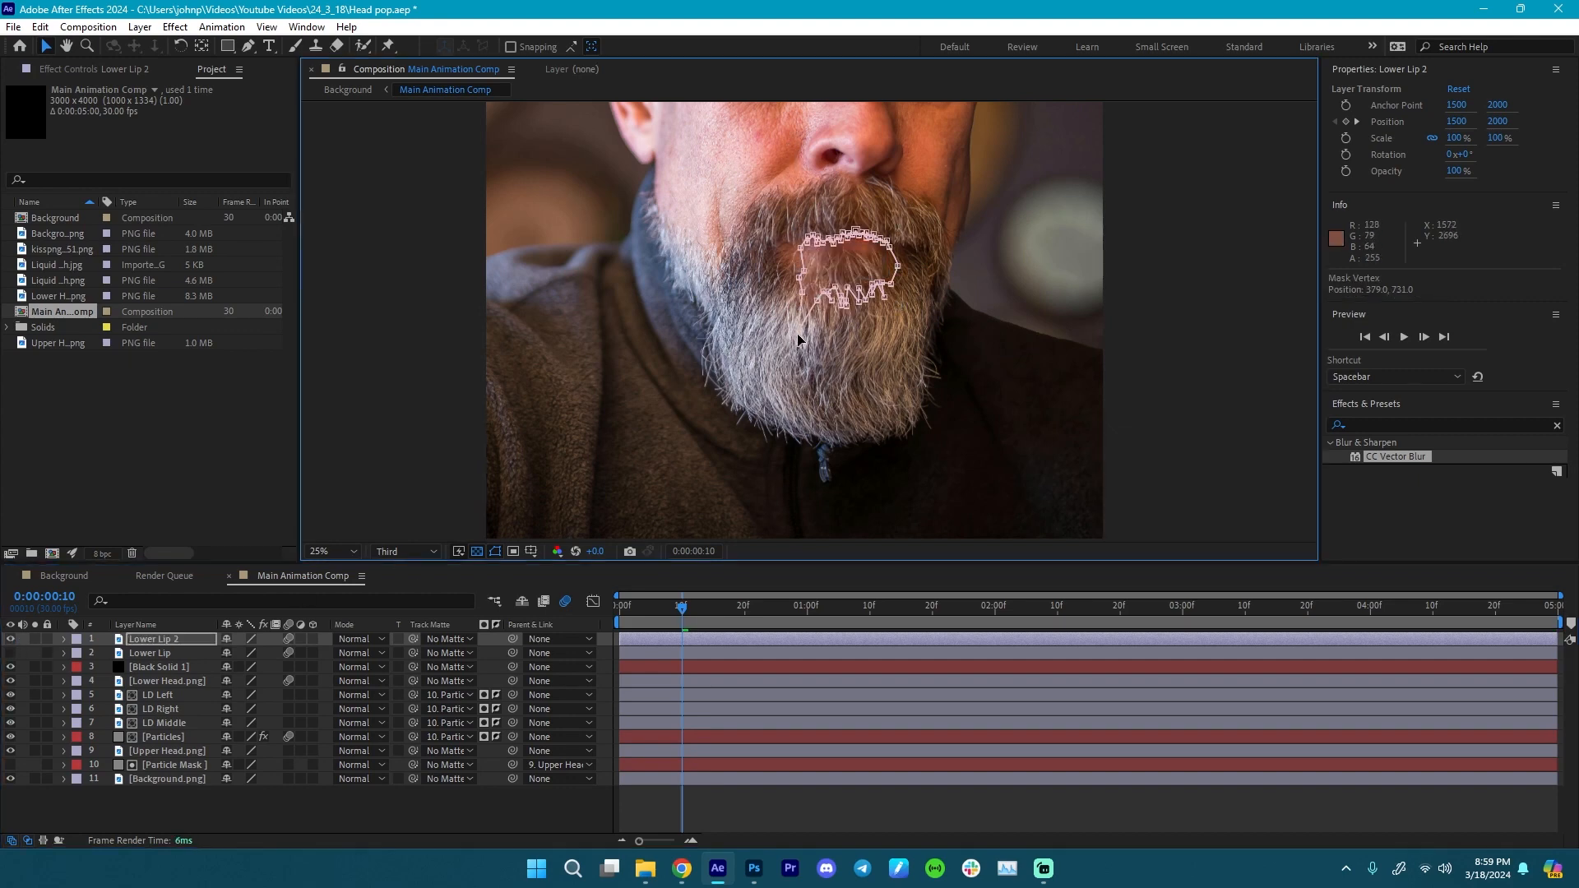
drag(799, 294, 779, 354)
drag(816, 299, 795, 439)
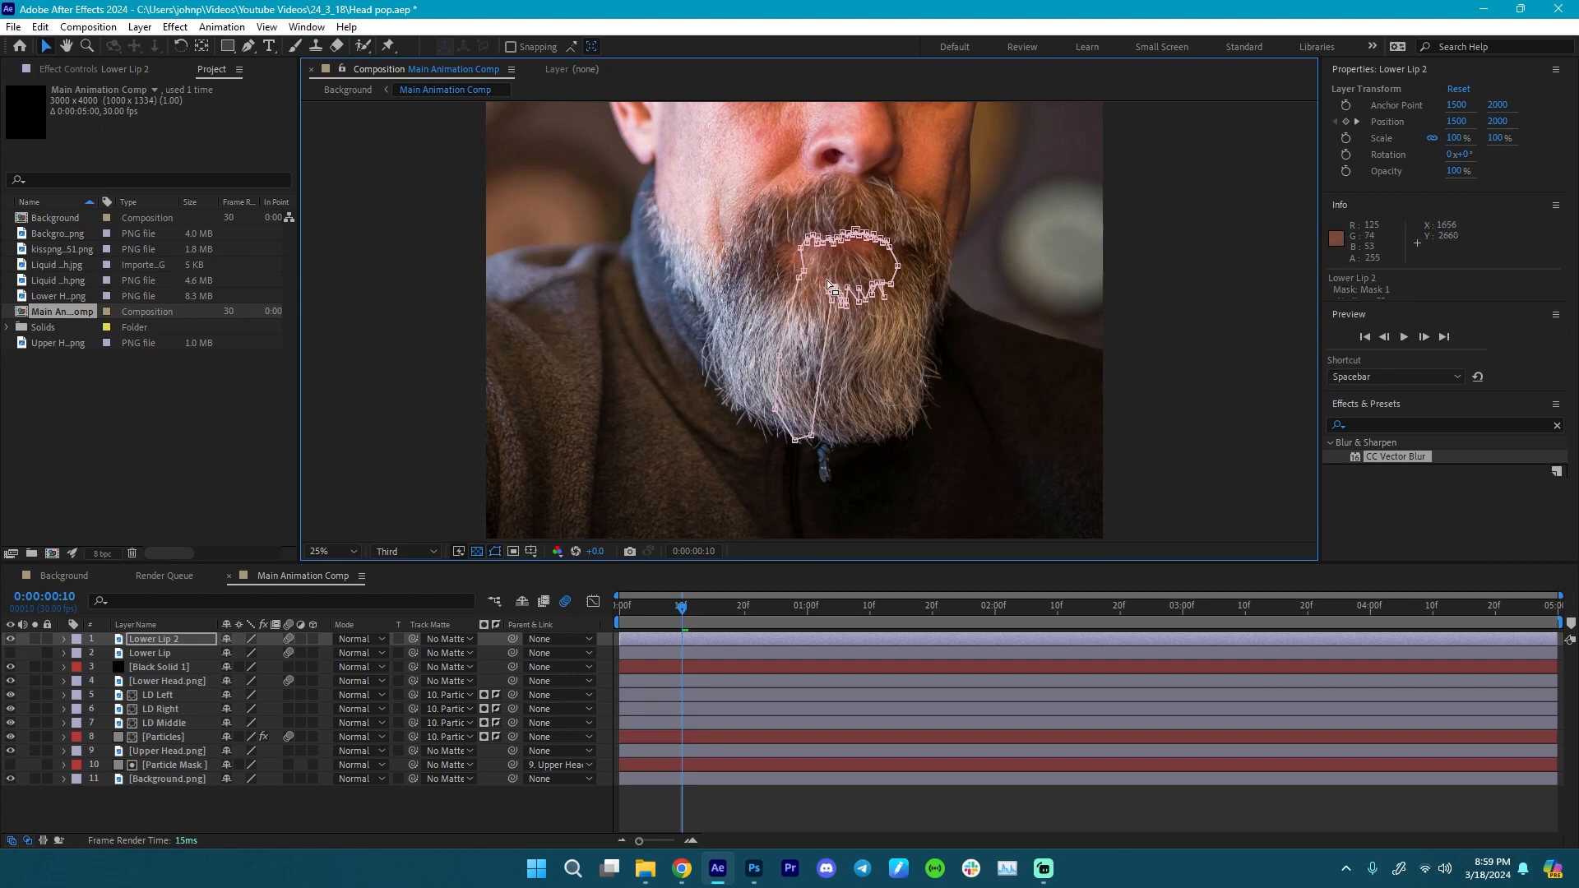
drag(865, 301, 880, 303)
key(Delete)
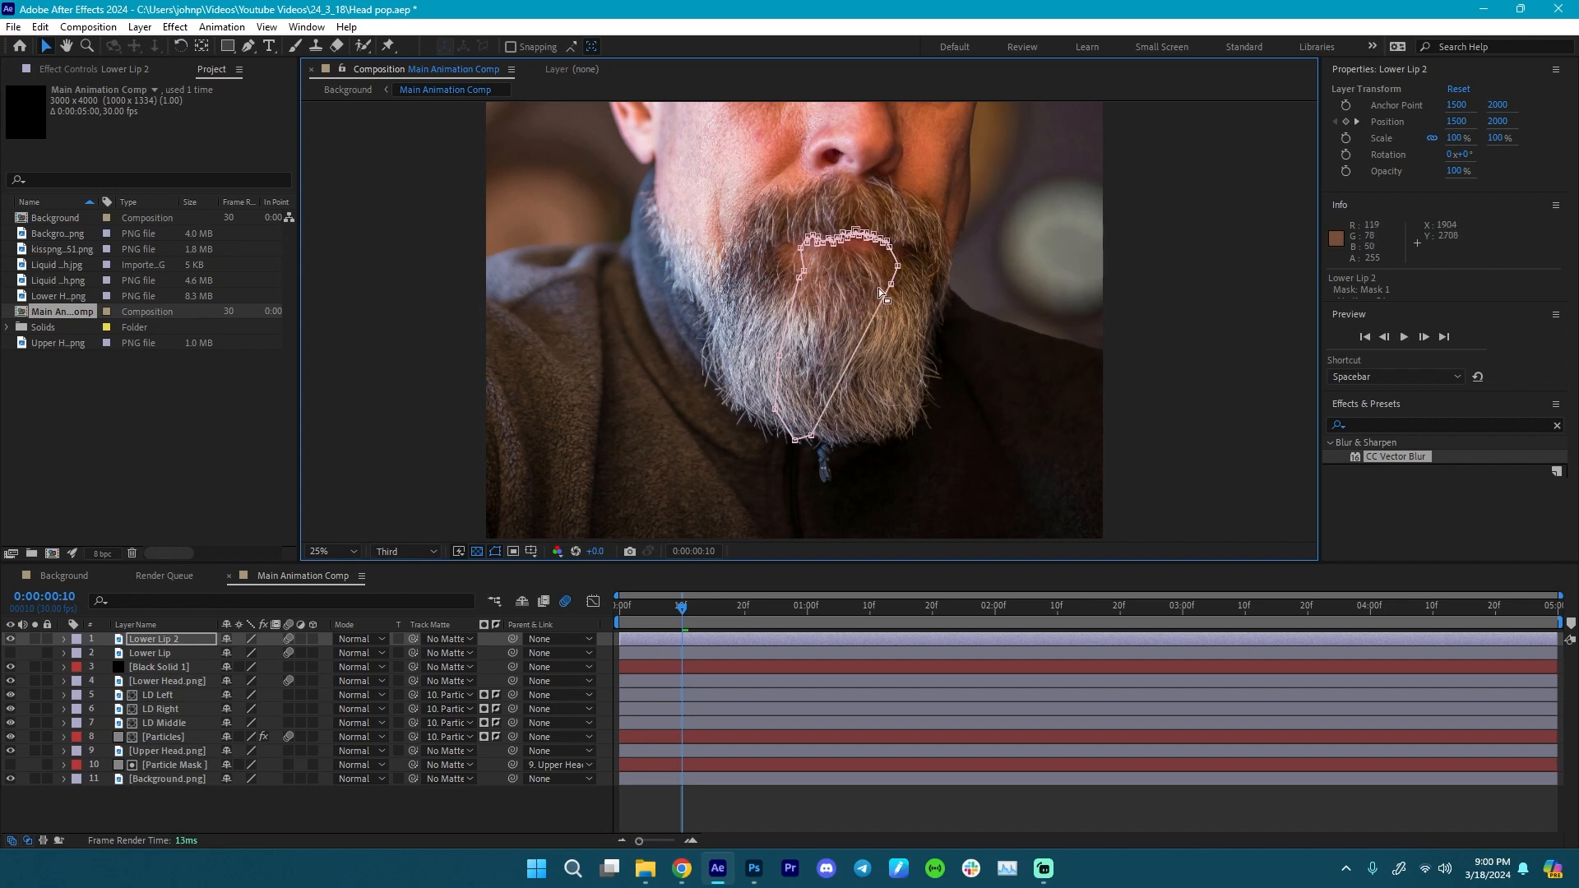
drag(891, 285, 910, 432)
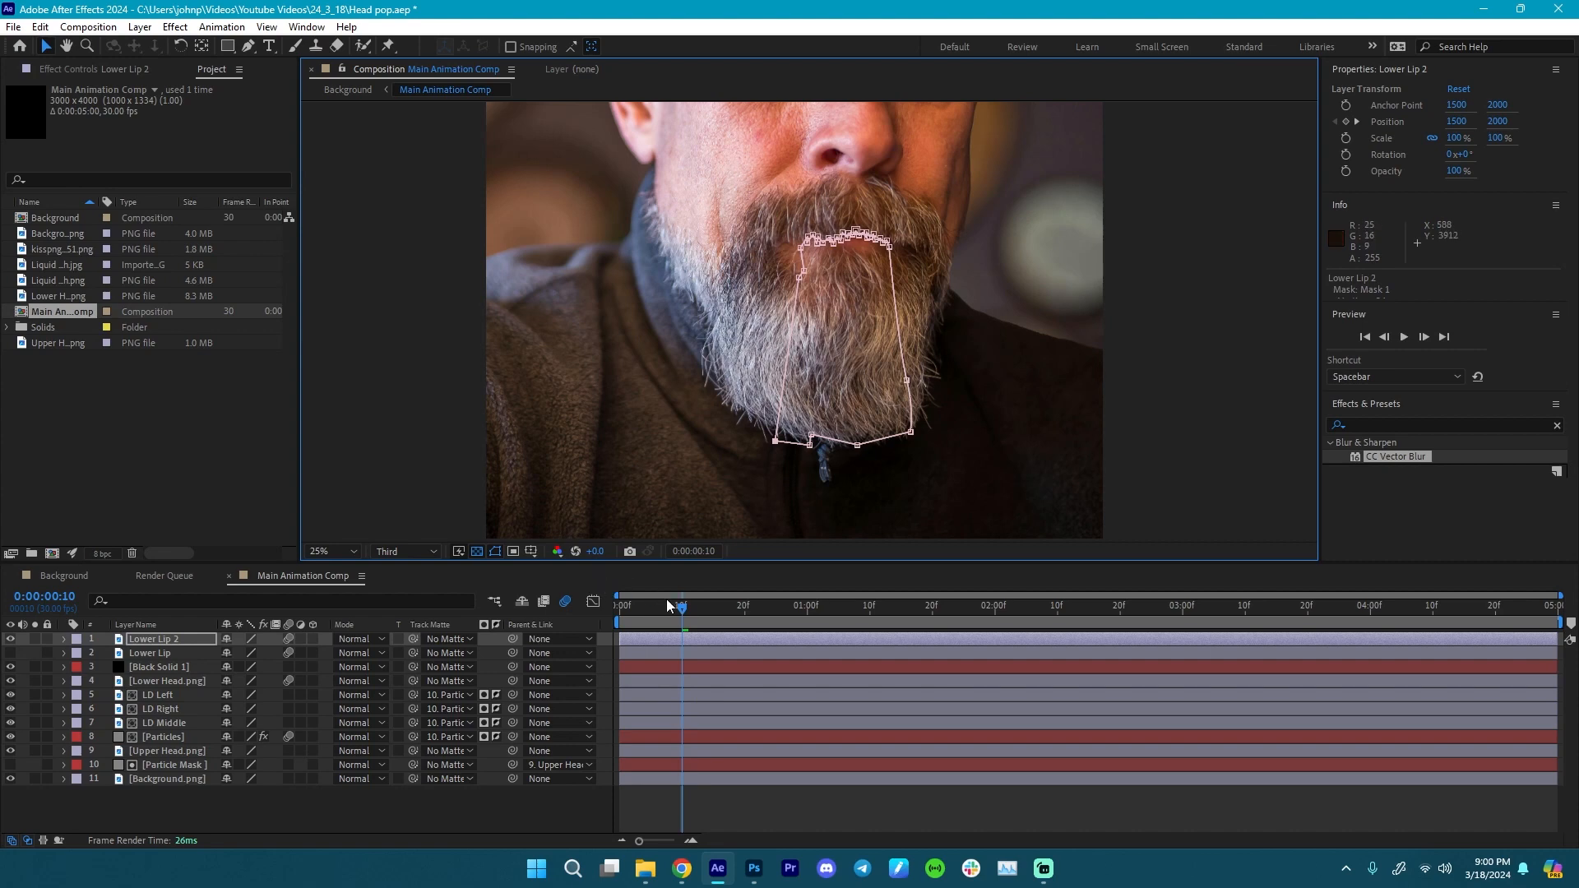
- Preview the lip movement in the Main Animation Comp and slightly adjust the vertex on the right edge of the Lower Lip 2 mask
key(space)
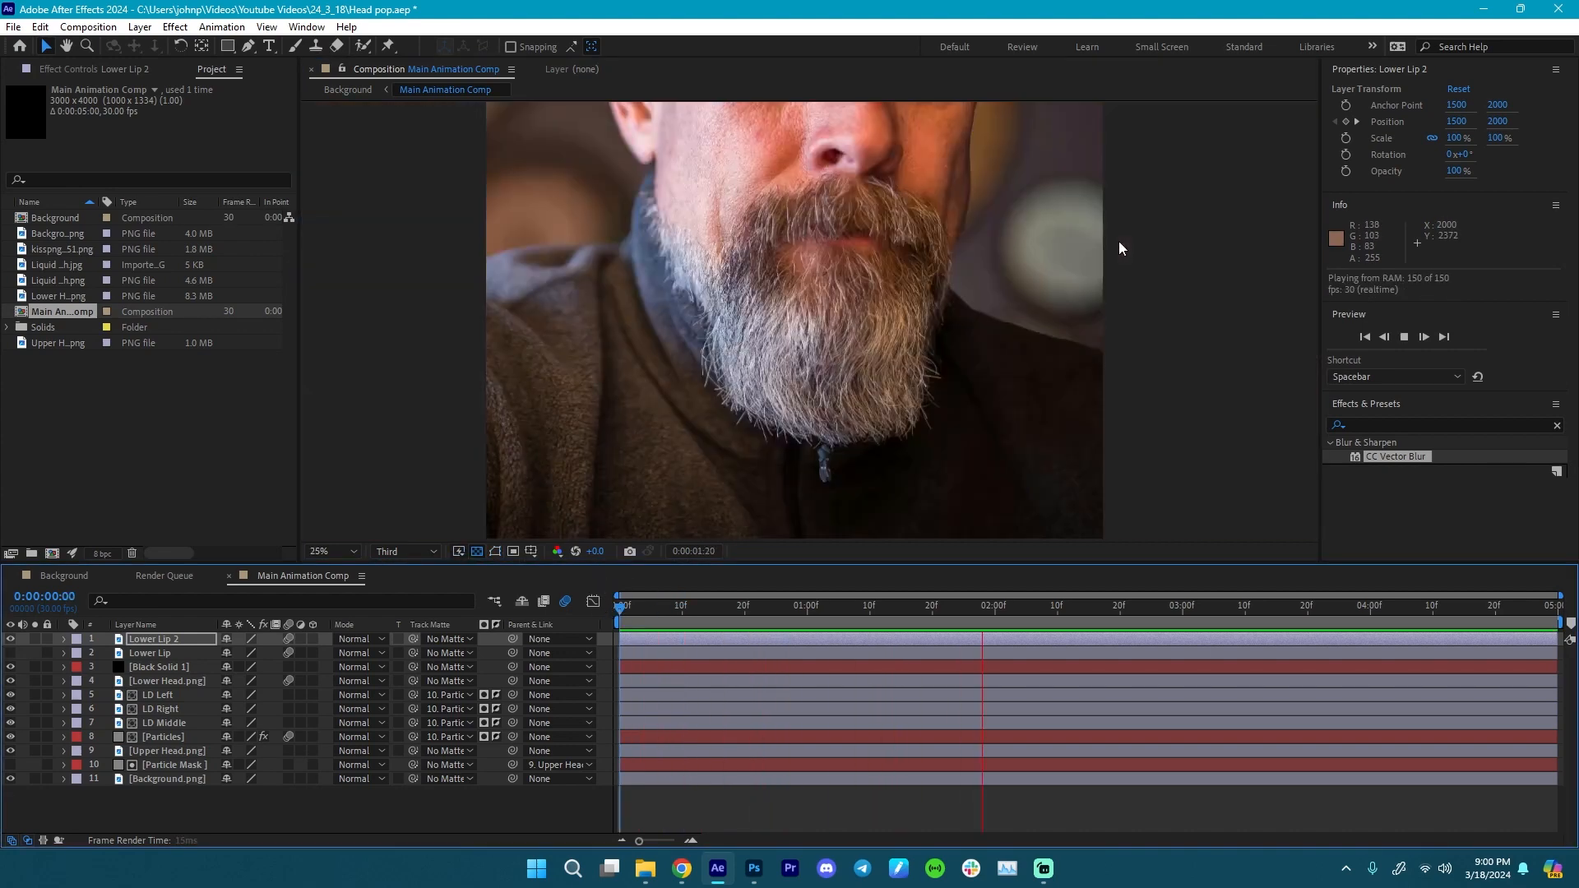
key(space)
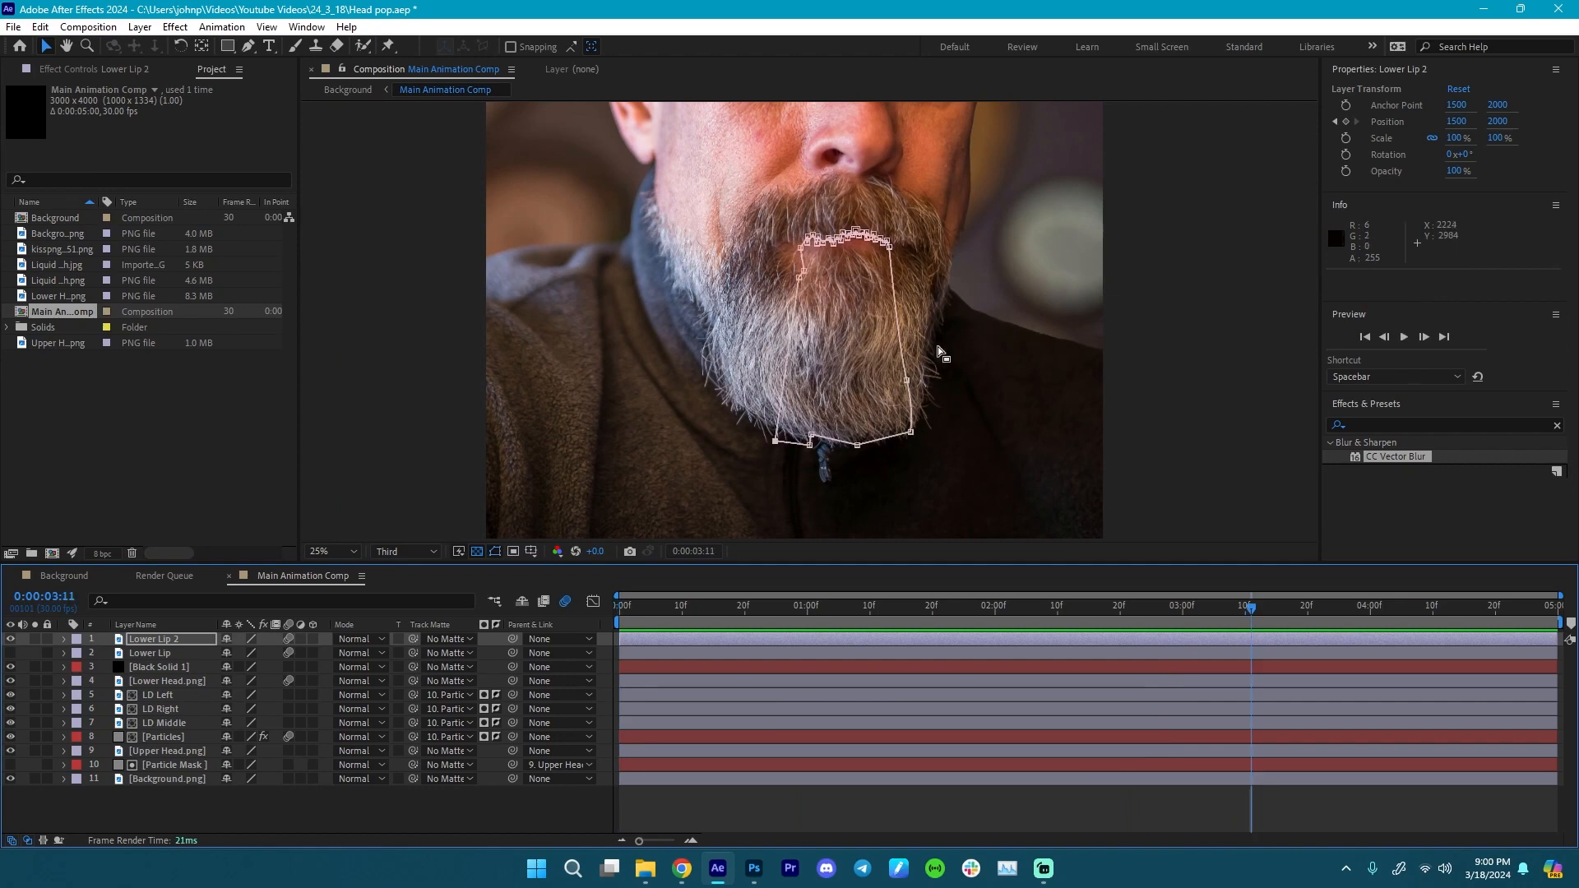
click(909, 382)
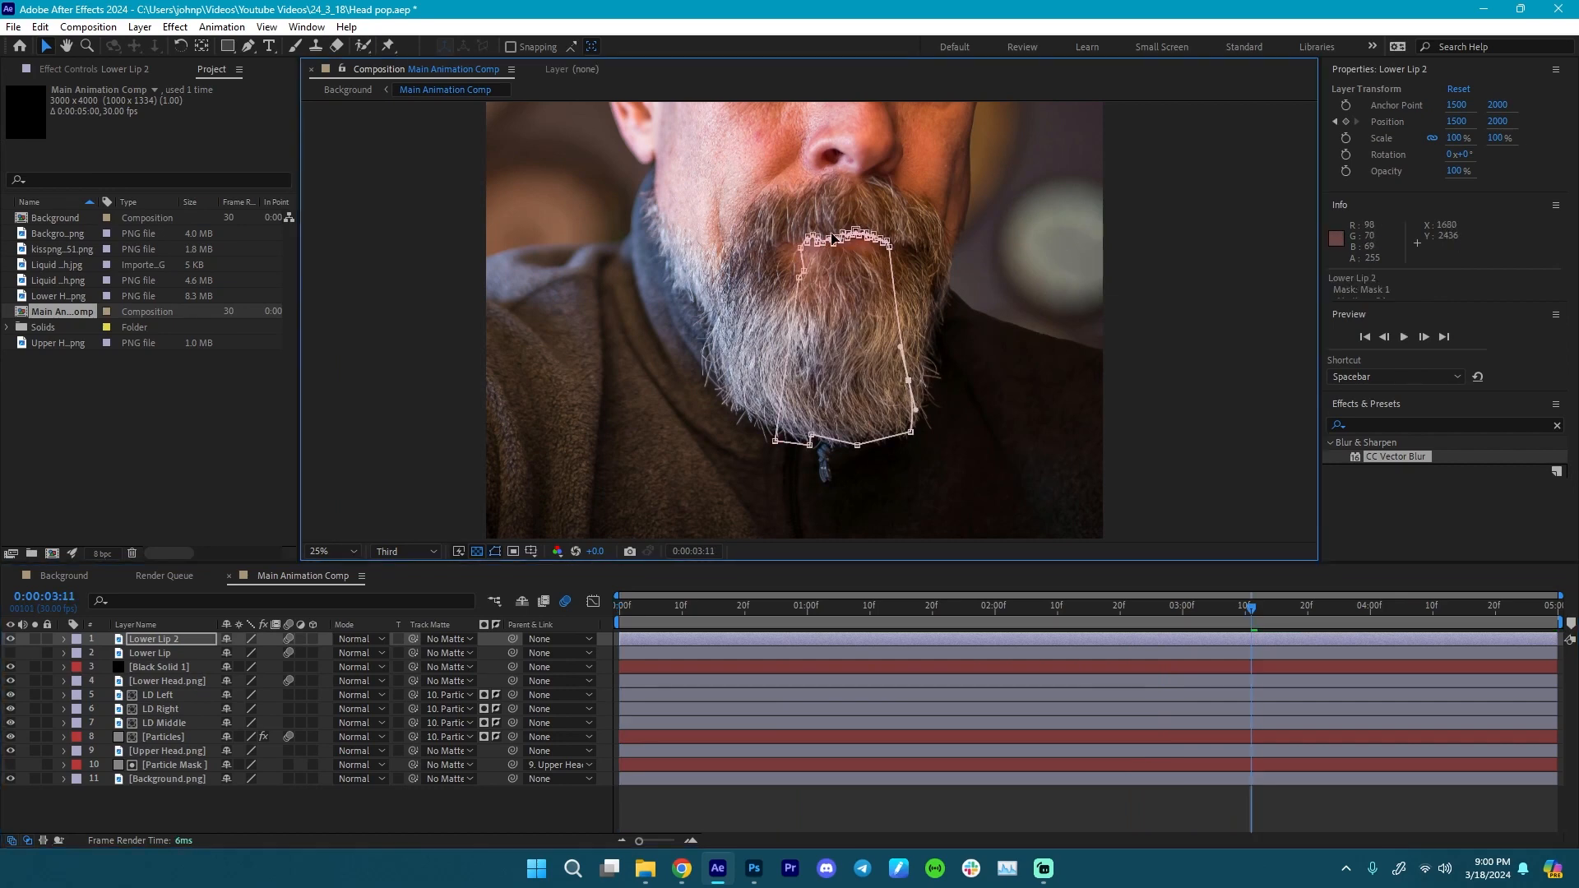
scroll(832, 237, down, 1)
key(space)
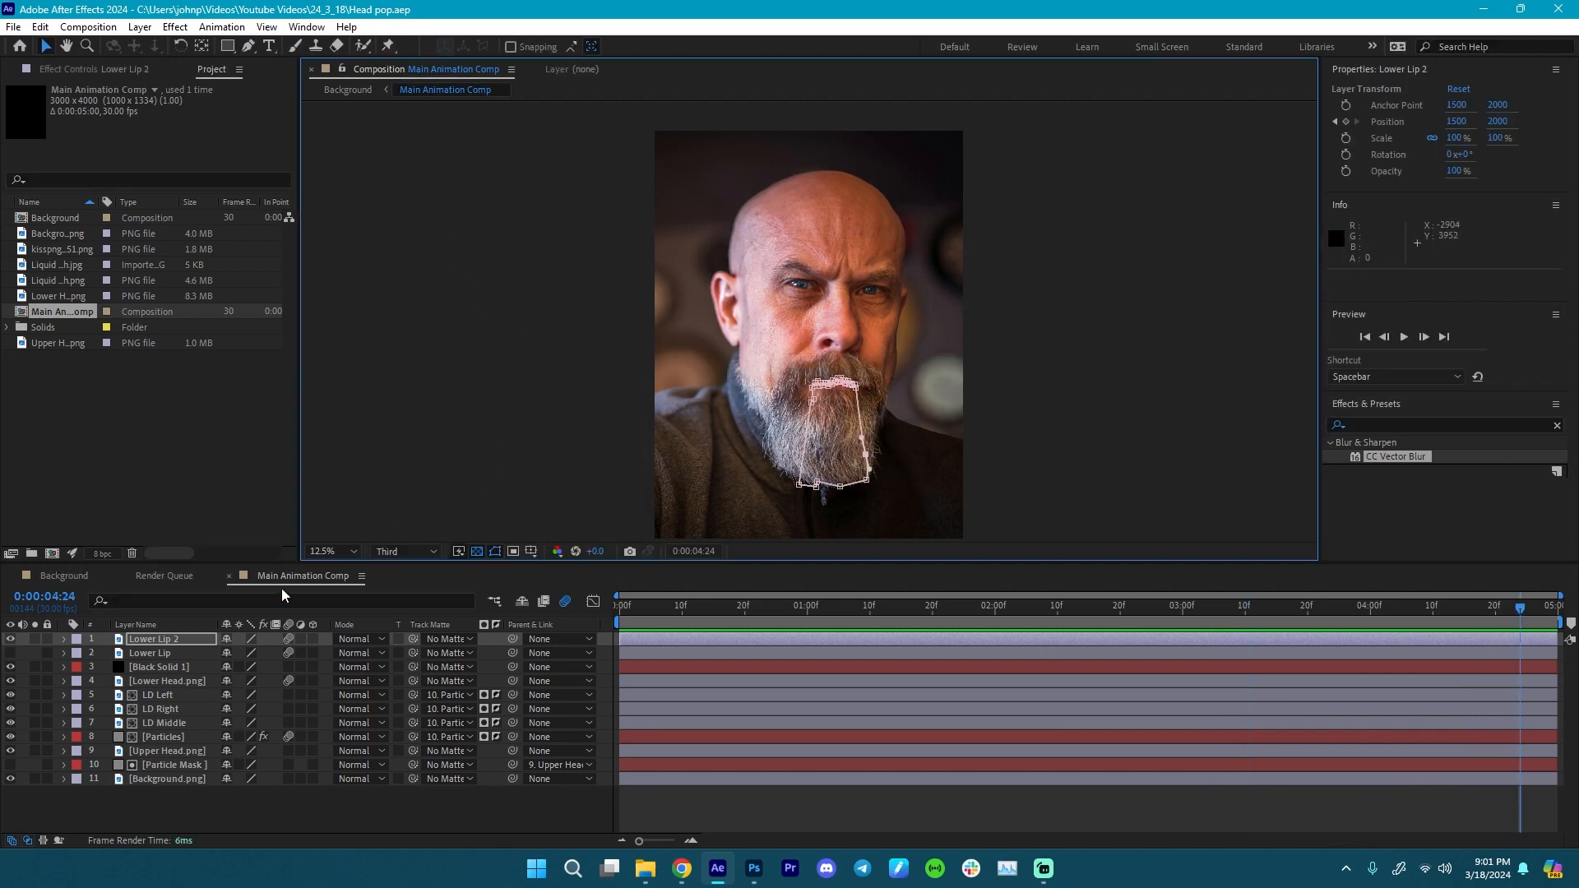
- Return to the Background composition and play back the framed head-pop animation to review it
click(164, 575)
click(37, 571)
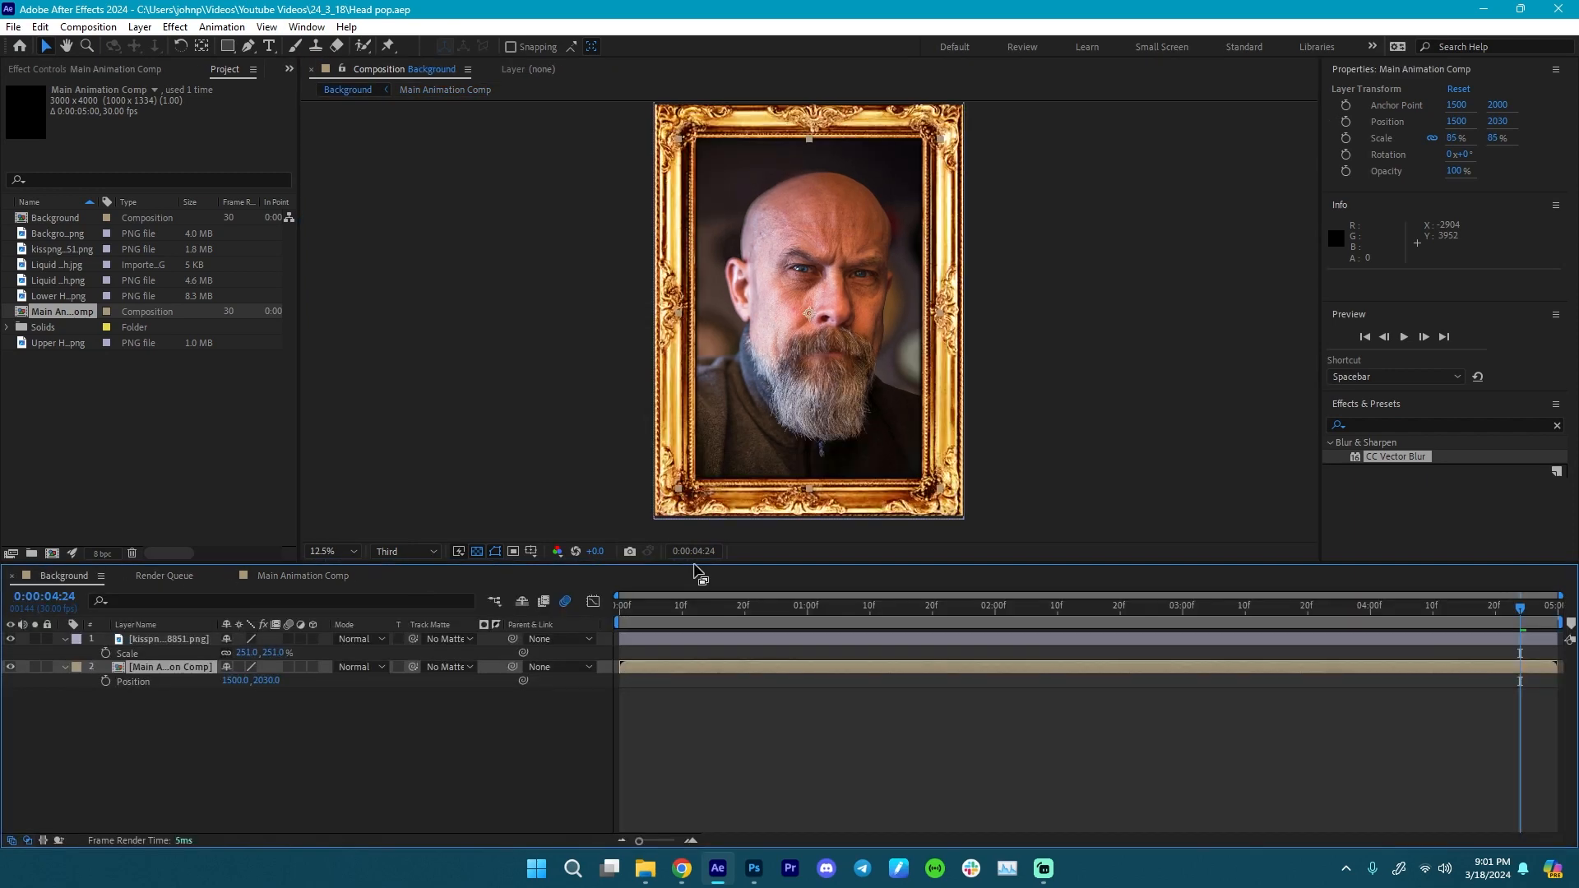
key(space)
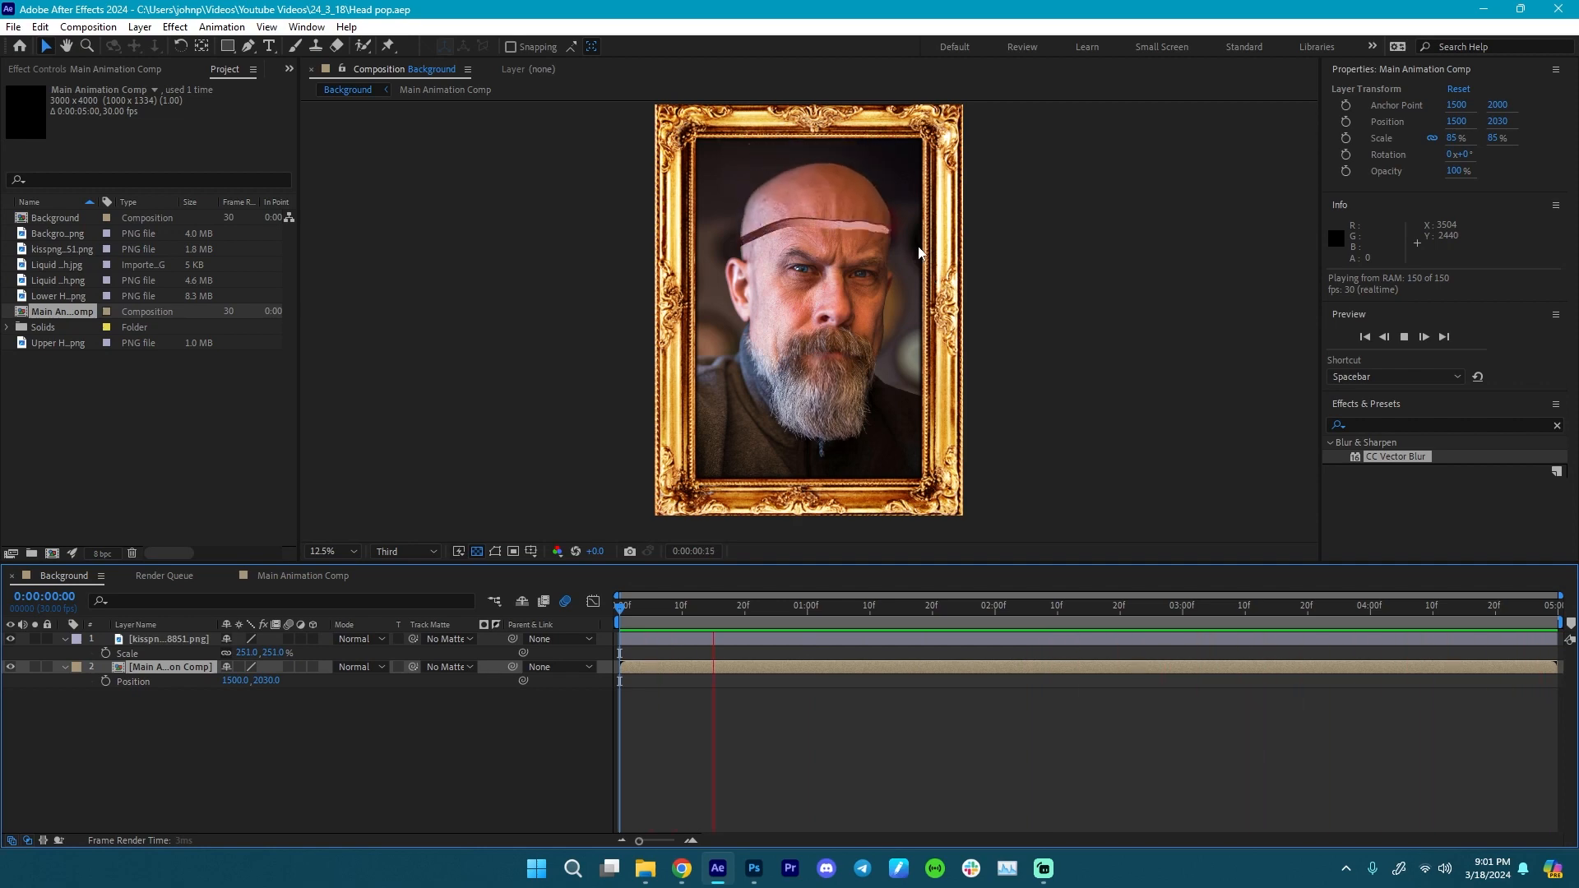
key(space)
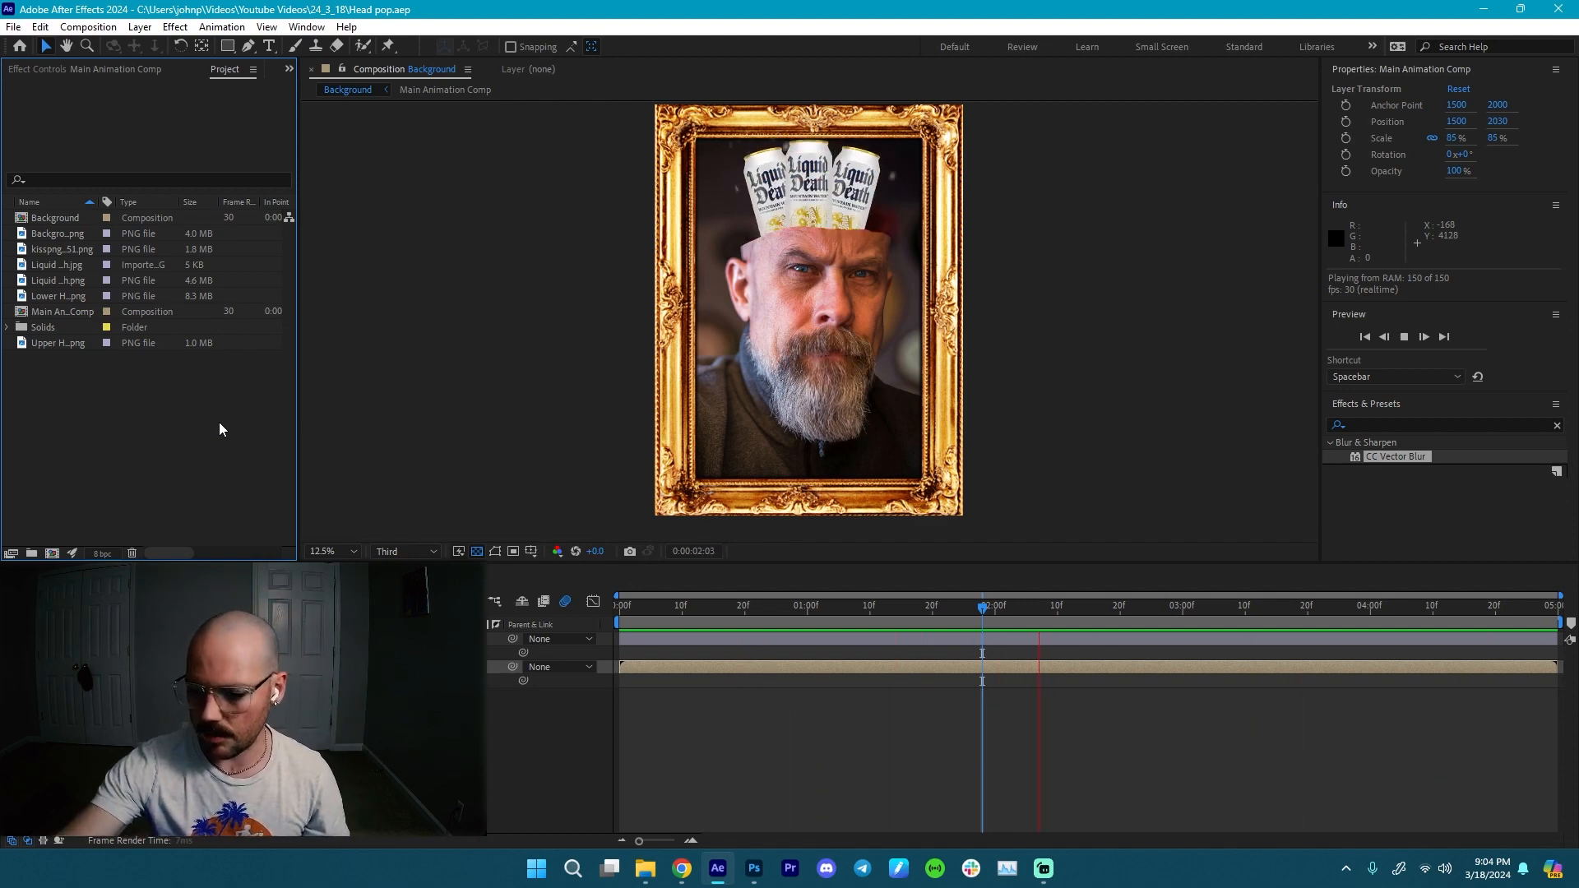
key(space)
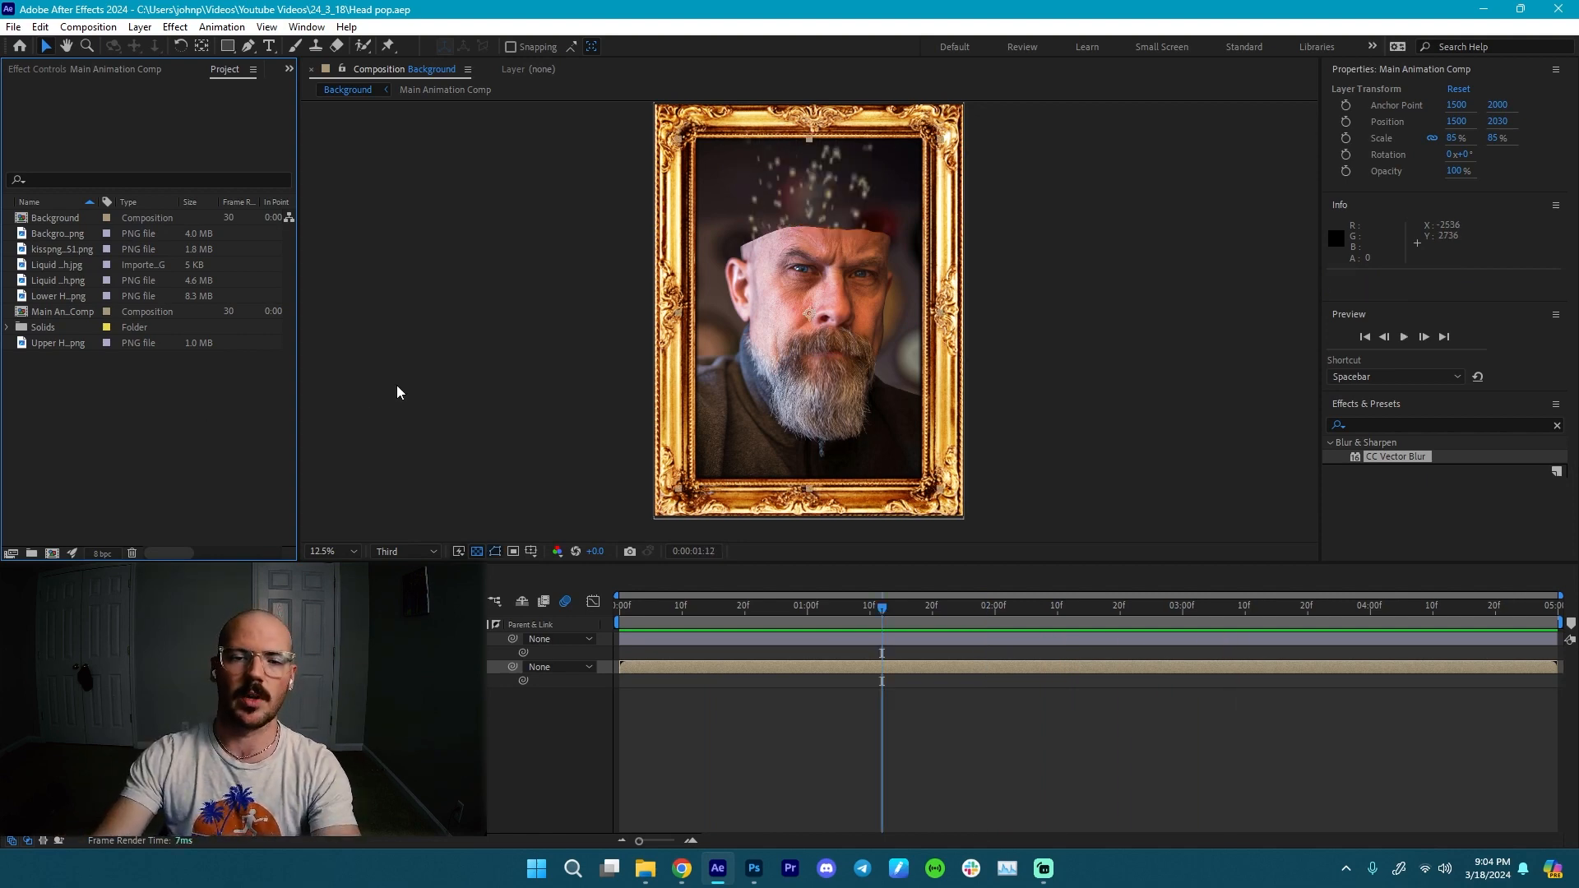